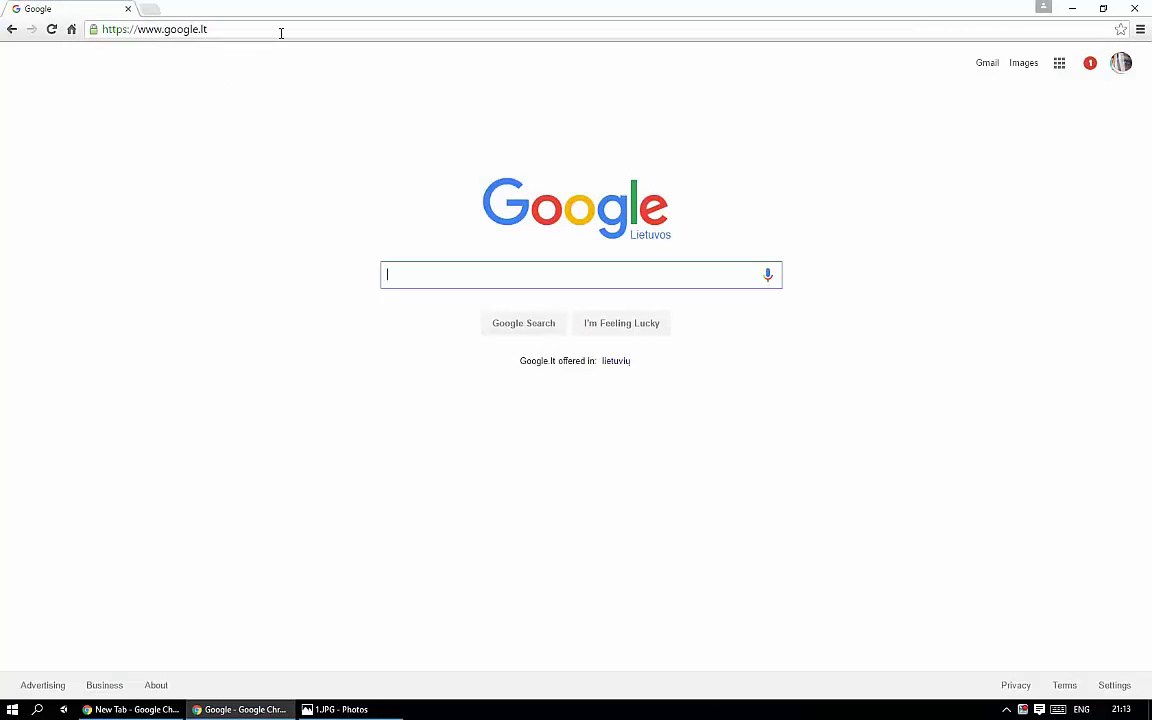
Step: Find the Vuforia developer portal, add the Device database NaughtsOughts, and start adding a target
{"action": "type", "text": "vuforia deve"}
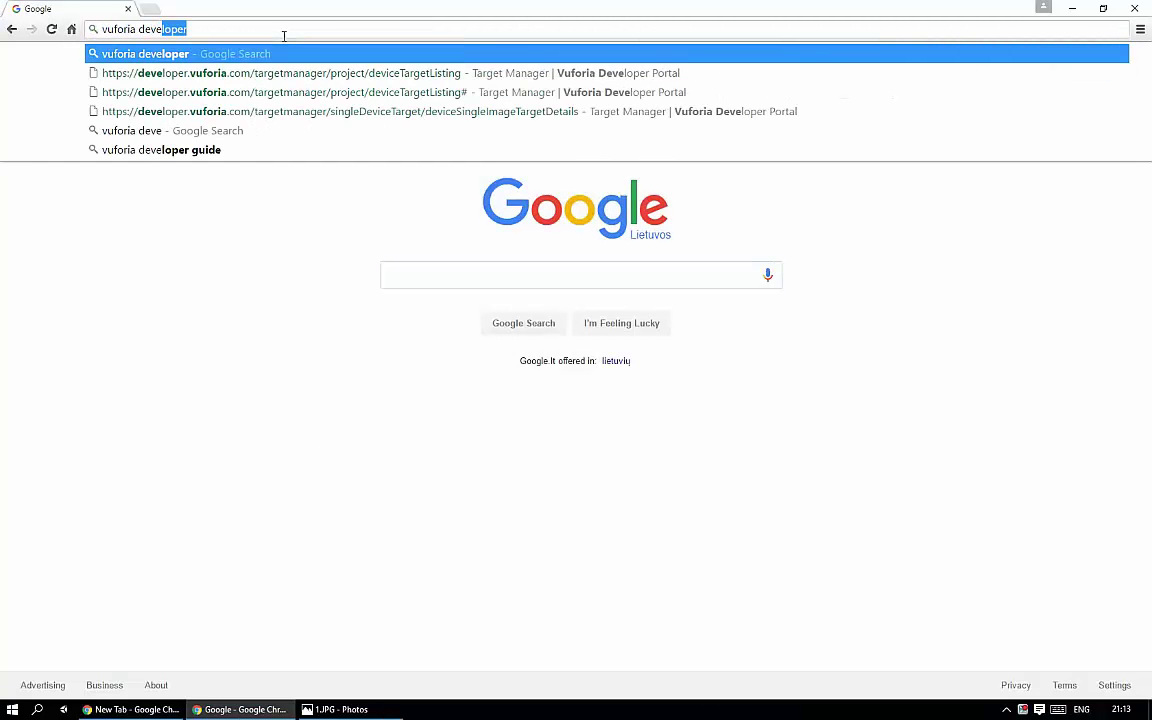
{"action": "key", "text": "Return"}
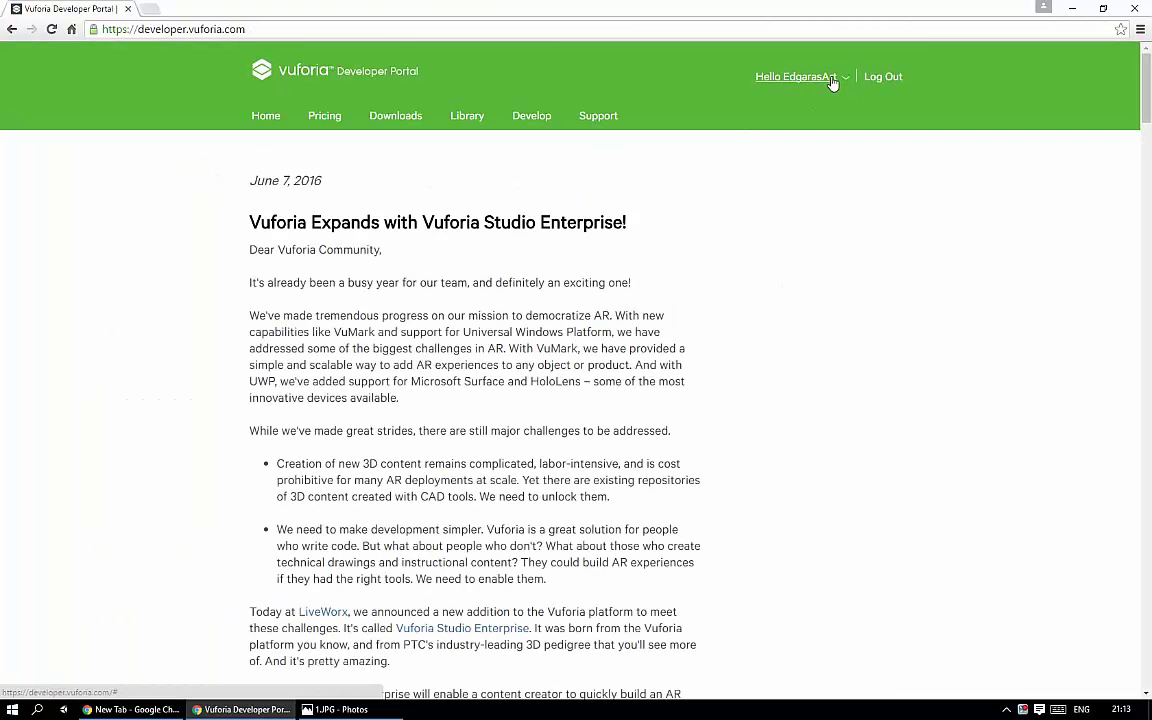
{"action": "left_click", "coordinate": [532, 116]}
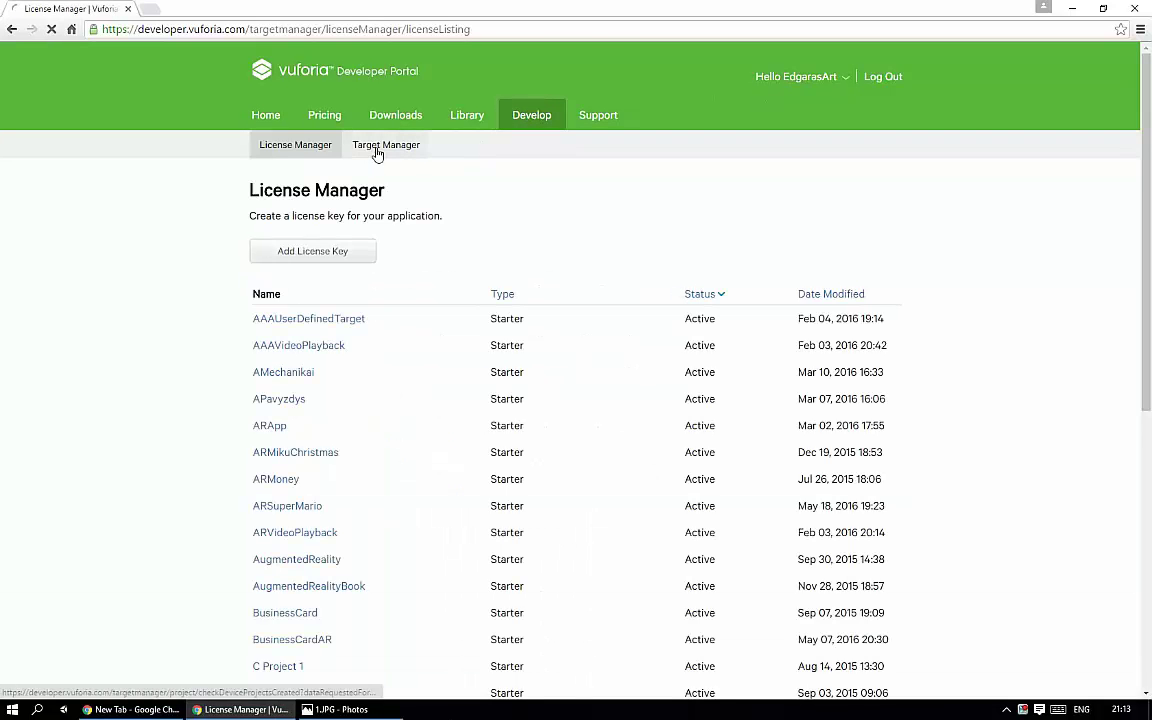
{"action": "left_click", "coordinate": [335, 257]}
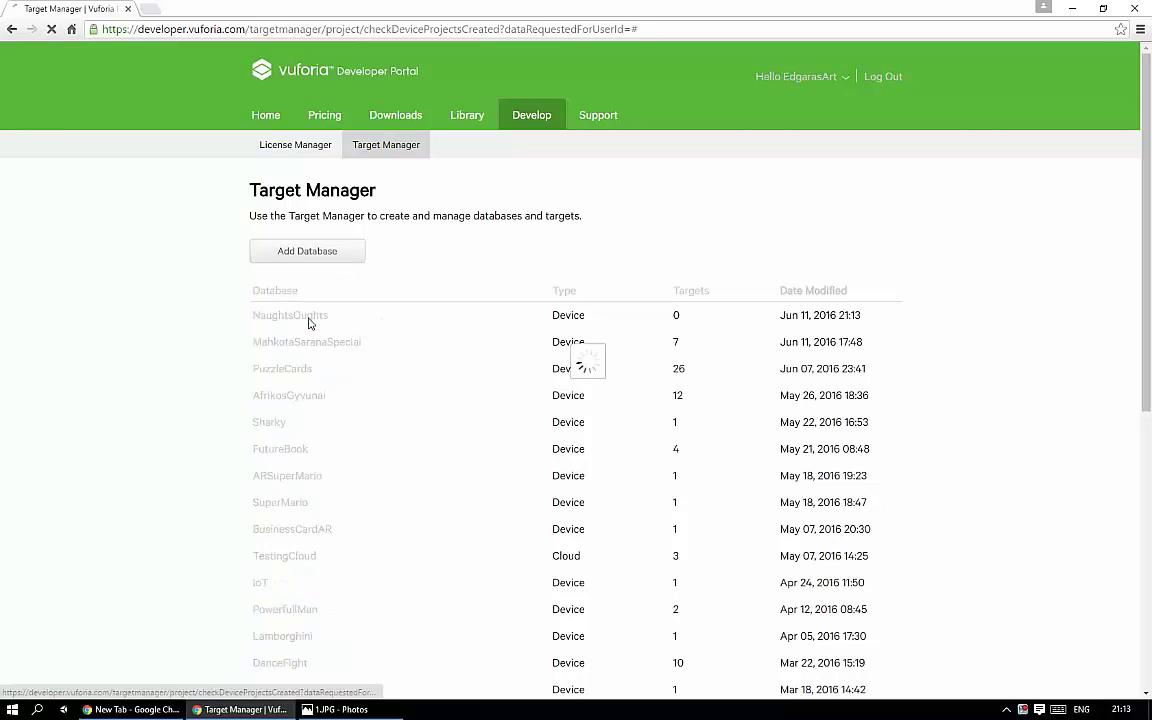
{"action": "left_click", "coordinate": [320, 334]}
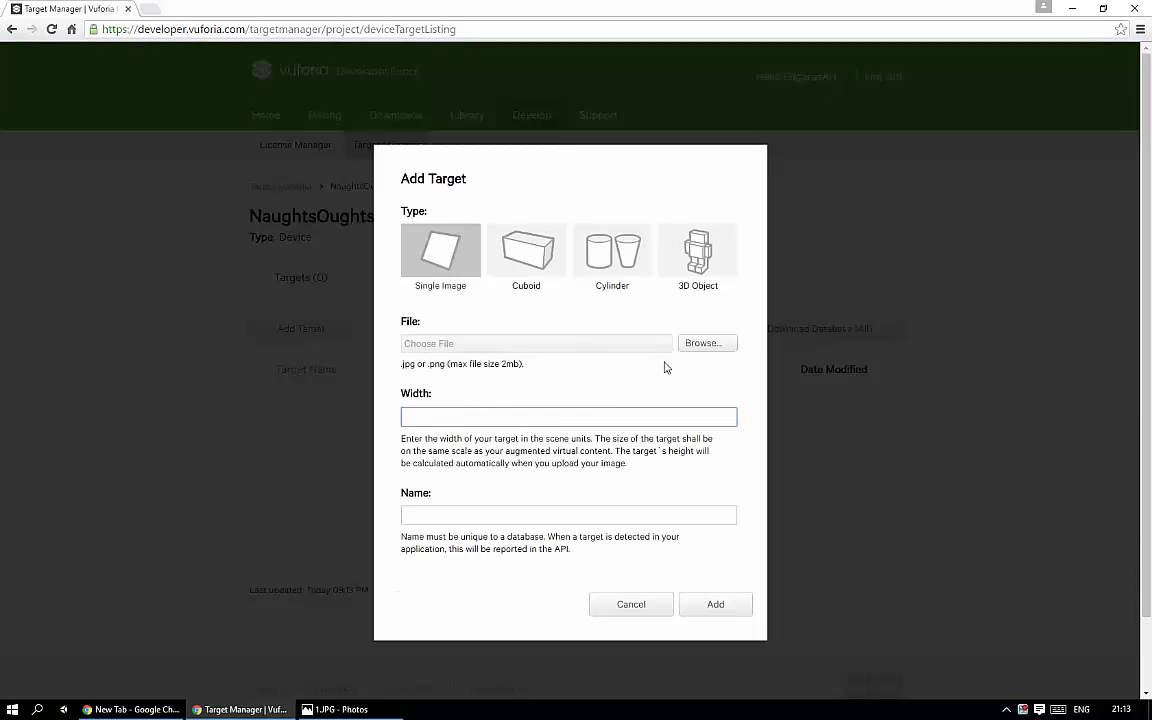
Step: Upload stones.JPG as a Single Image target named stones
{"action": "left_click", "coordinate": [702, 346]}
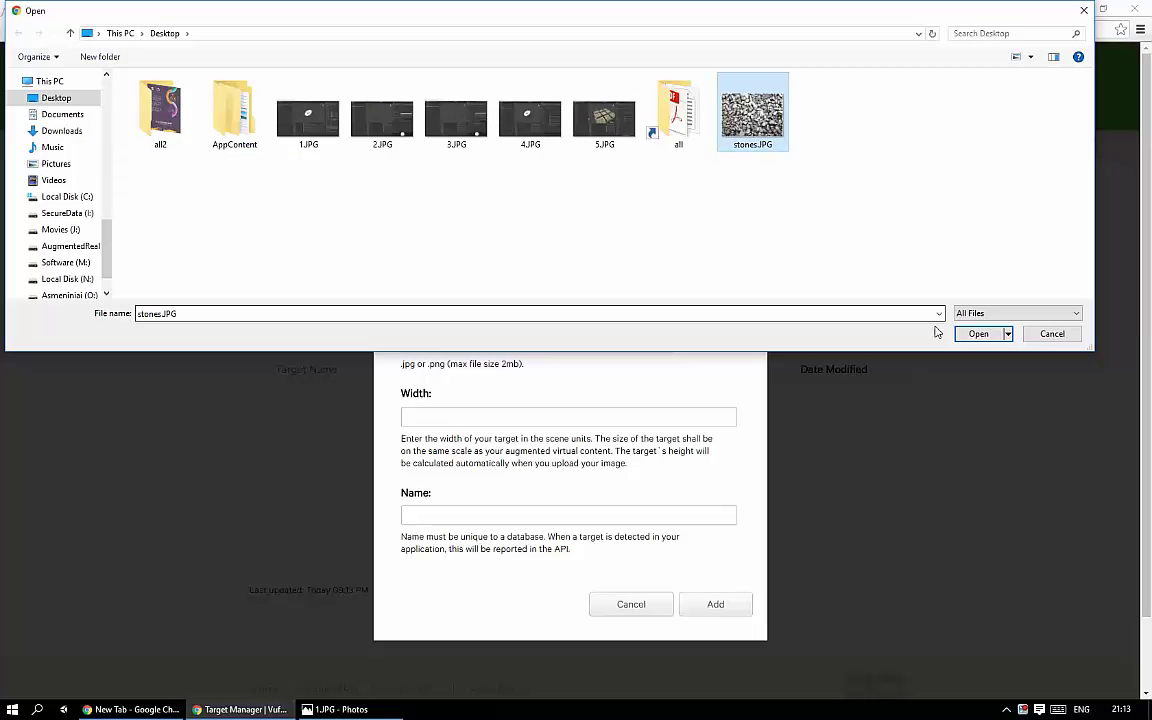
{"action": "left_click", "coordinate": [977, 334]}
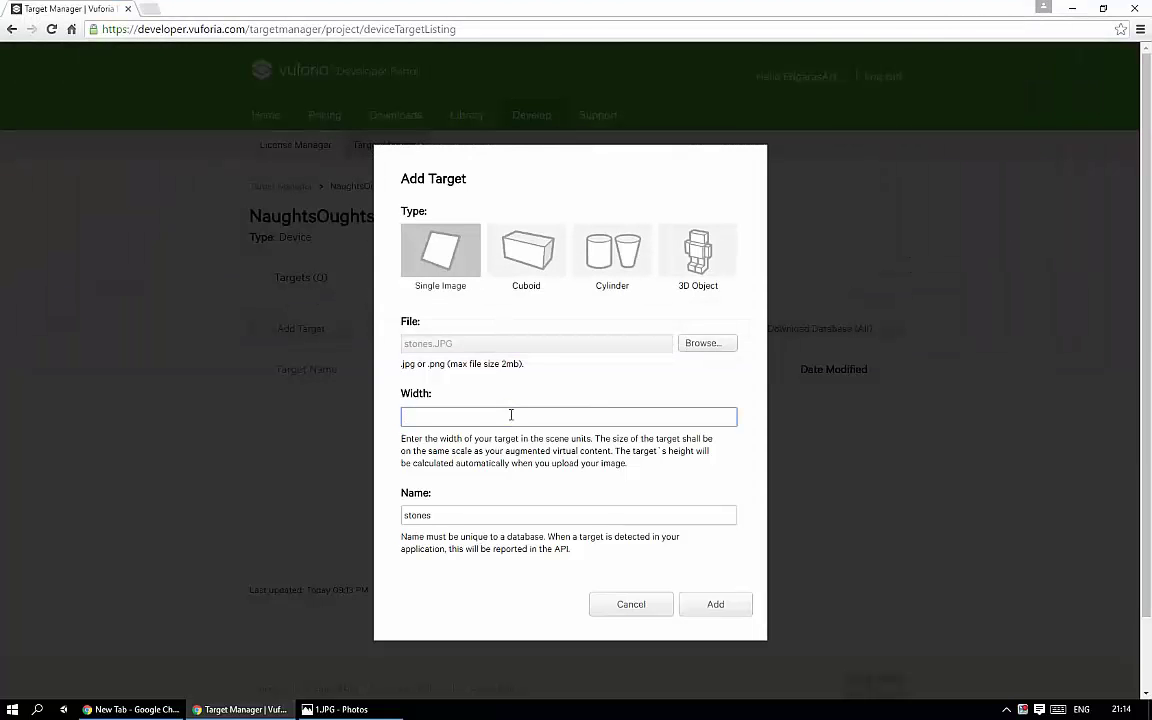
{"action": "left_click", "coordinate": [499, 417]}
{"action": "type", "text": "1"}
{"action": "left_click", "coordinate": [710, 605]}
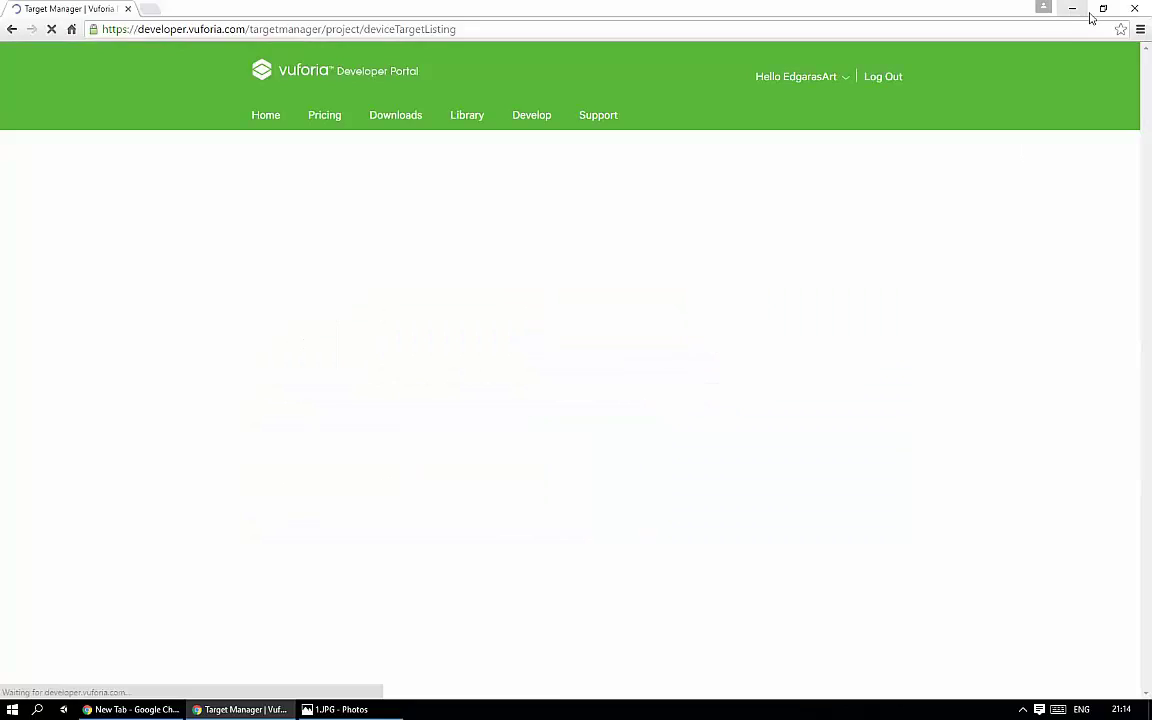
Step: Preview stones.JPG from the desktop, then return the browser to full screen
{"action": "left_click", "coordinate": [1096, 15]}
{"action": "left_click_drag", "start_coordinate": [376, 160], "coordinate": [683, 126]}
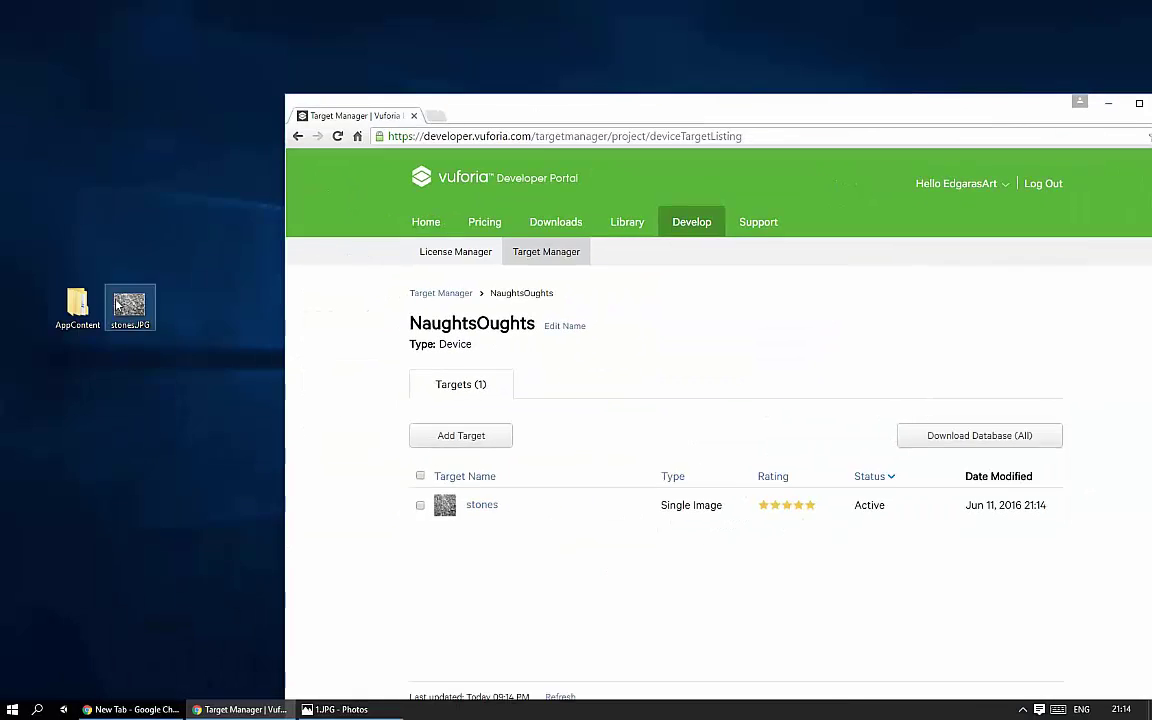
{"action": "double_click", "coordinate": [115, 320]}
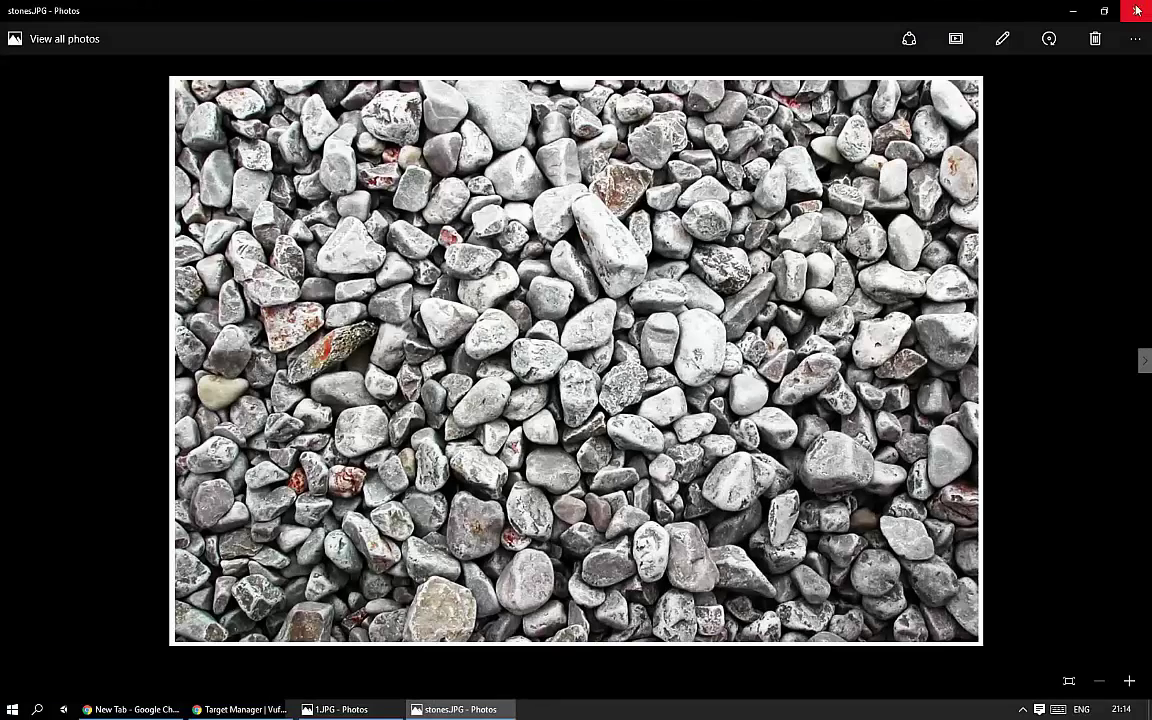
{"action": "left_click", "coordinate": [1137, 10]}
{"action": "left_click_drag", "start_coordinate": [895, 116], "coordinate": [702, 105]}
{"action": "double_click", "coordinate": [702, 105]}
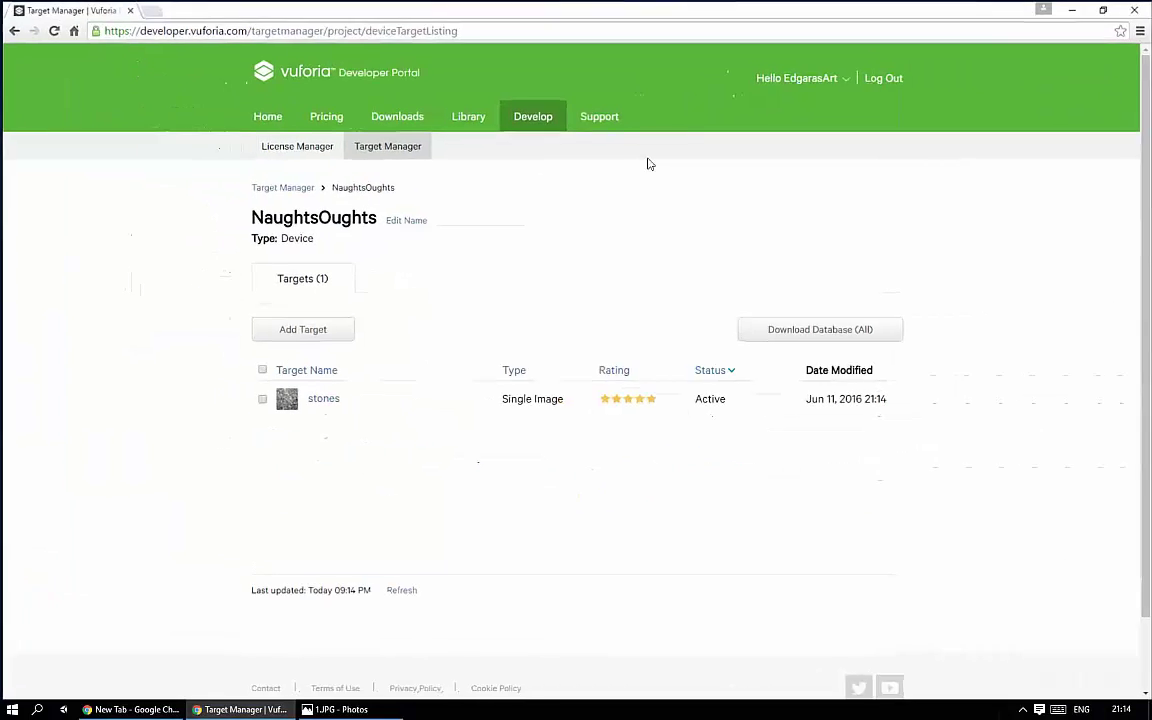
Step: Download the NaughtsOughts database for the Unity Editor
{"action": "left_click", "coordinate": [806, 331]}
{"action": "left_click", "coordinate": [413, 411]}
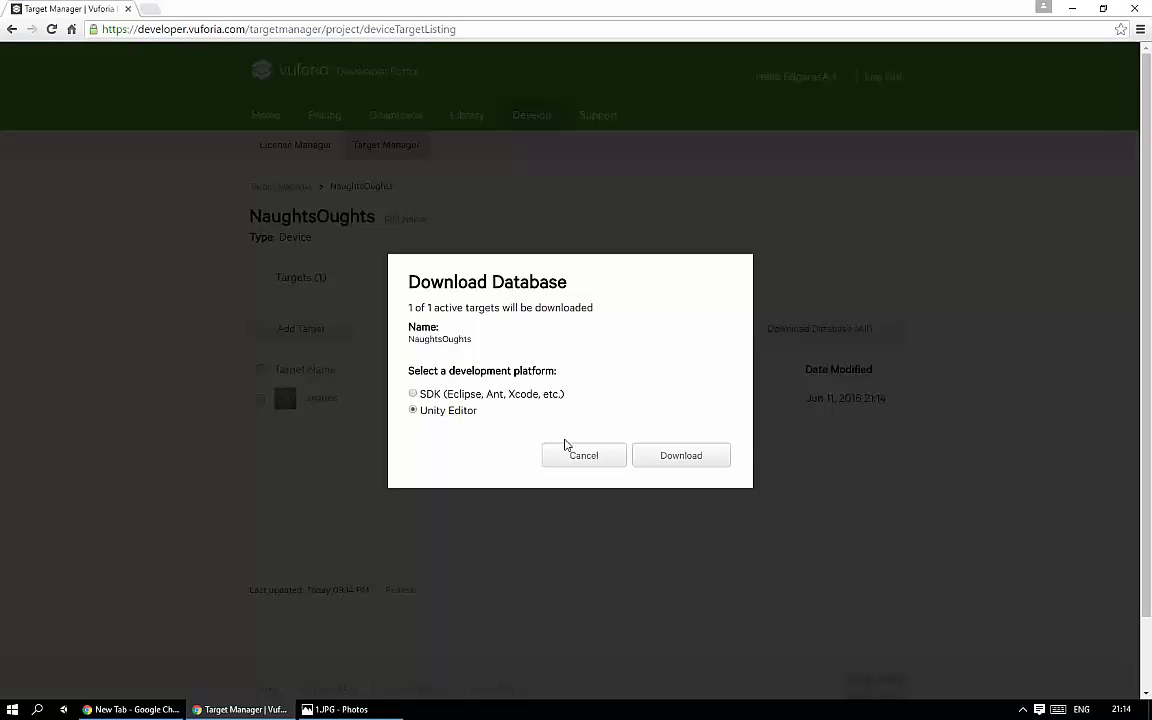
{"action": "left_click", "coordinate": [650, 457]}
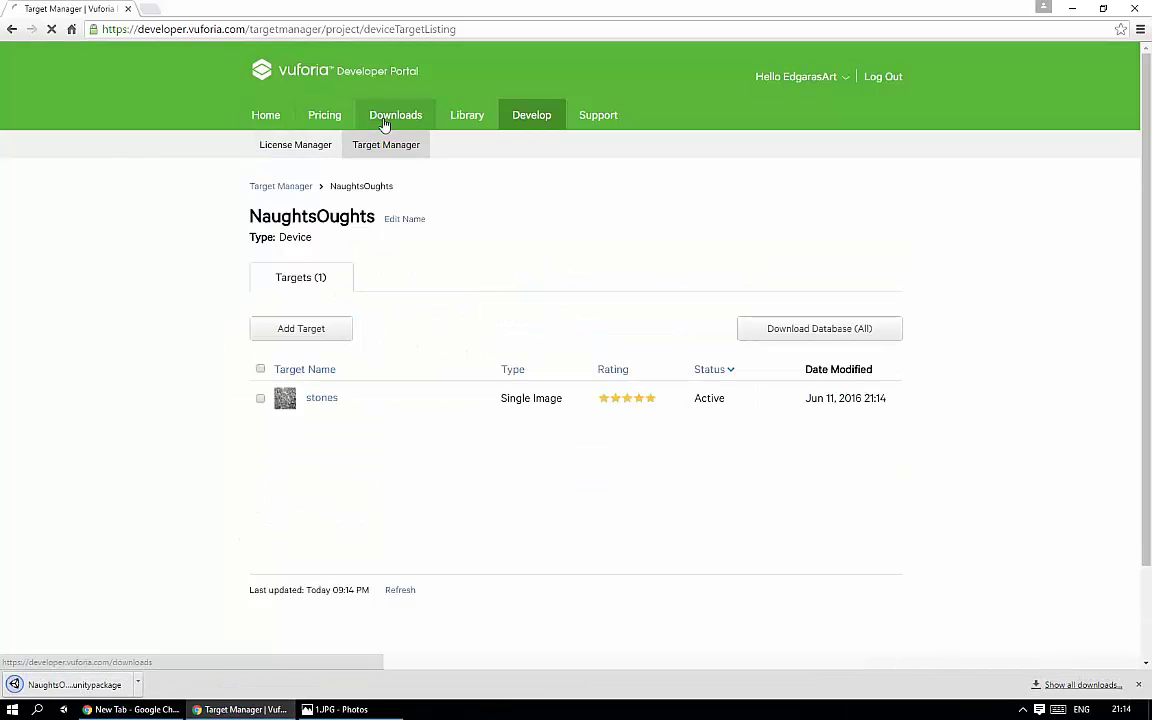
Step: Download the Vuforia 5.5 SDK for Unity, accepting the licence agreement
{"action": "left_click", "coordinate": [384, 121]}
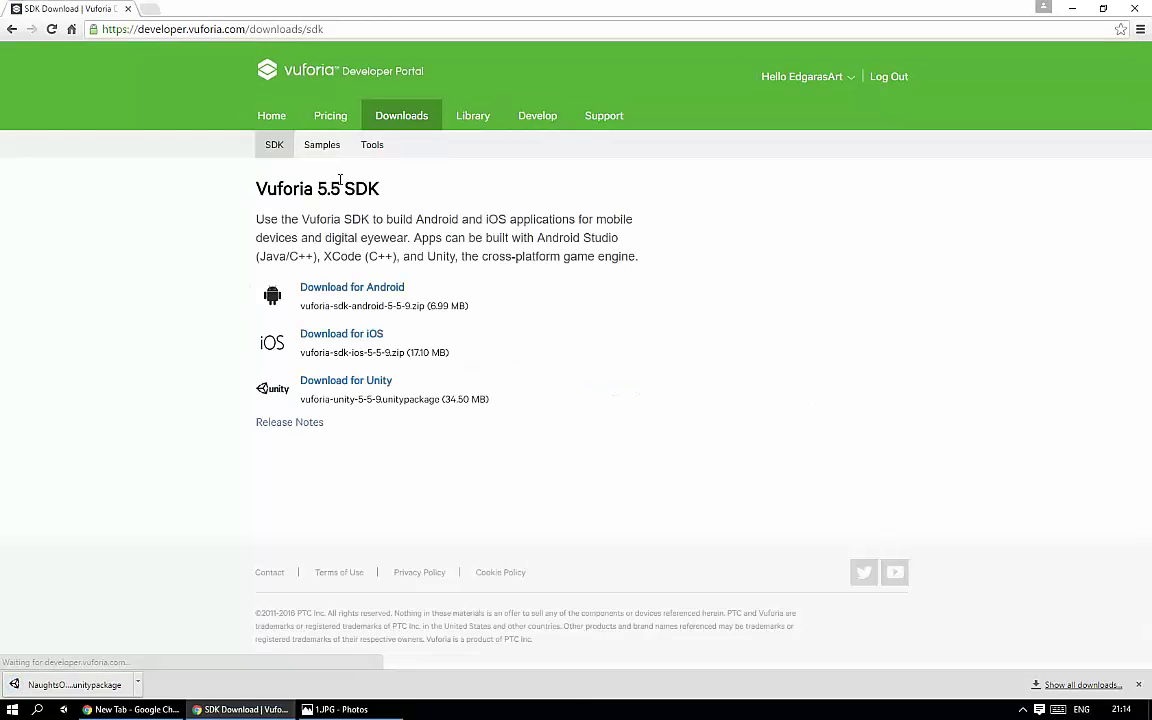
{"action": "left_click", "coordinate": [362, 387]}
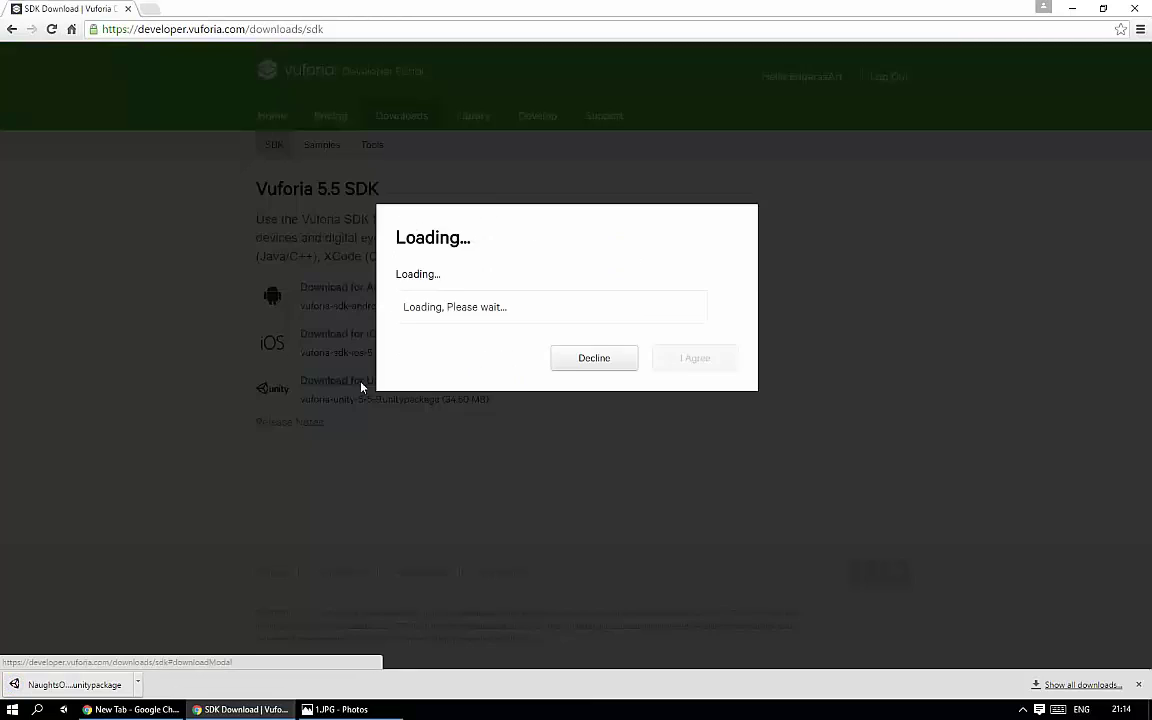
{"action": "left_click", "coordinate": [690, 475]}
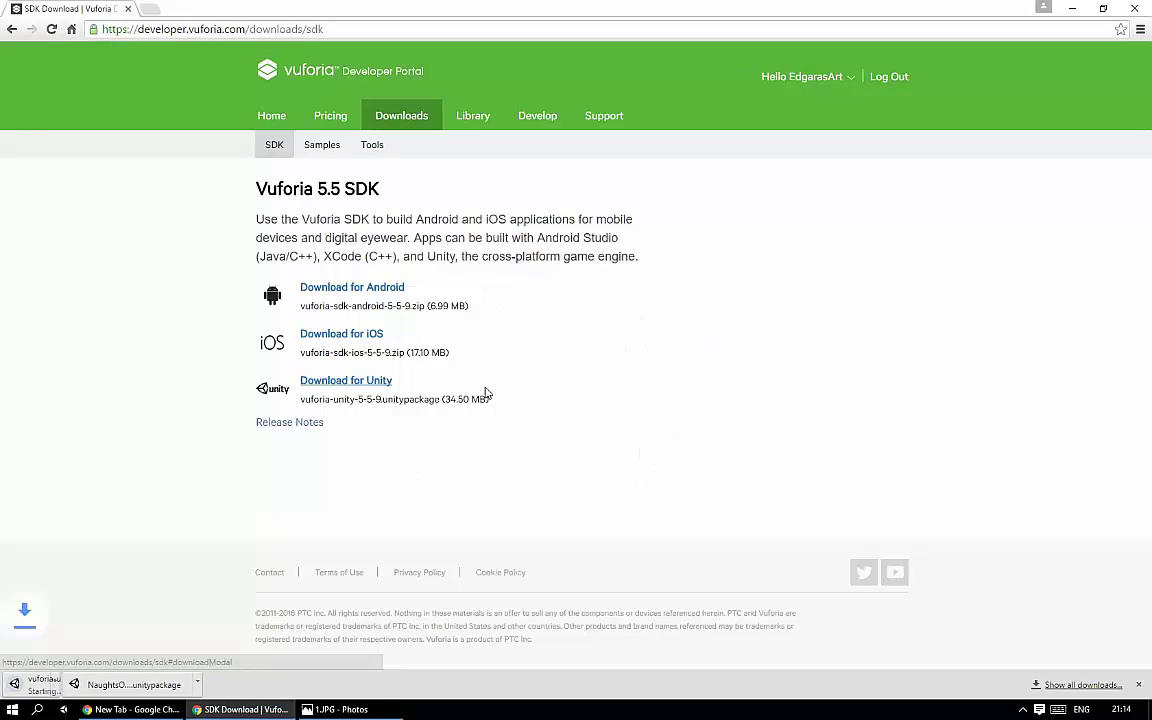
Step: Create a Mobile Starter license key named NaughtsOughts, agreeing to the terms
{"action": "left_click", "coordinate": [545, 126]}
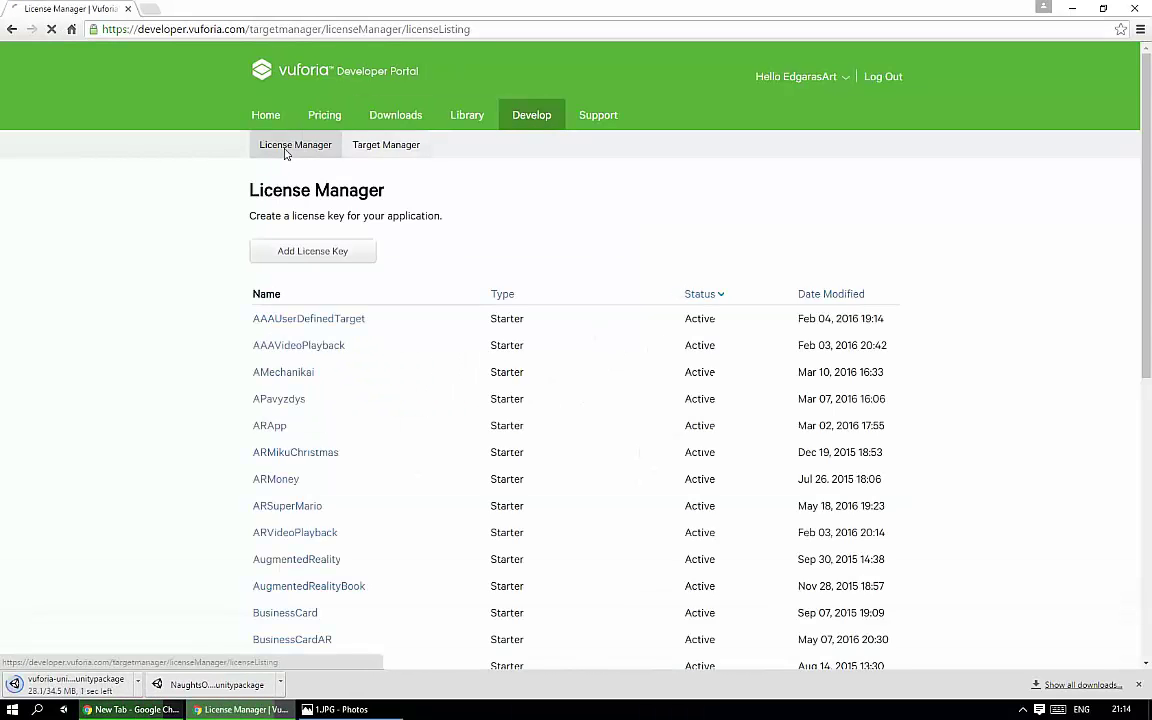
{"action": "left_click", "coordinate": [285, 148]}
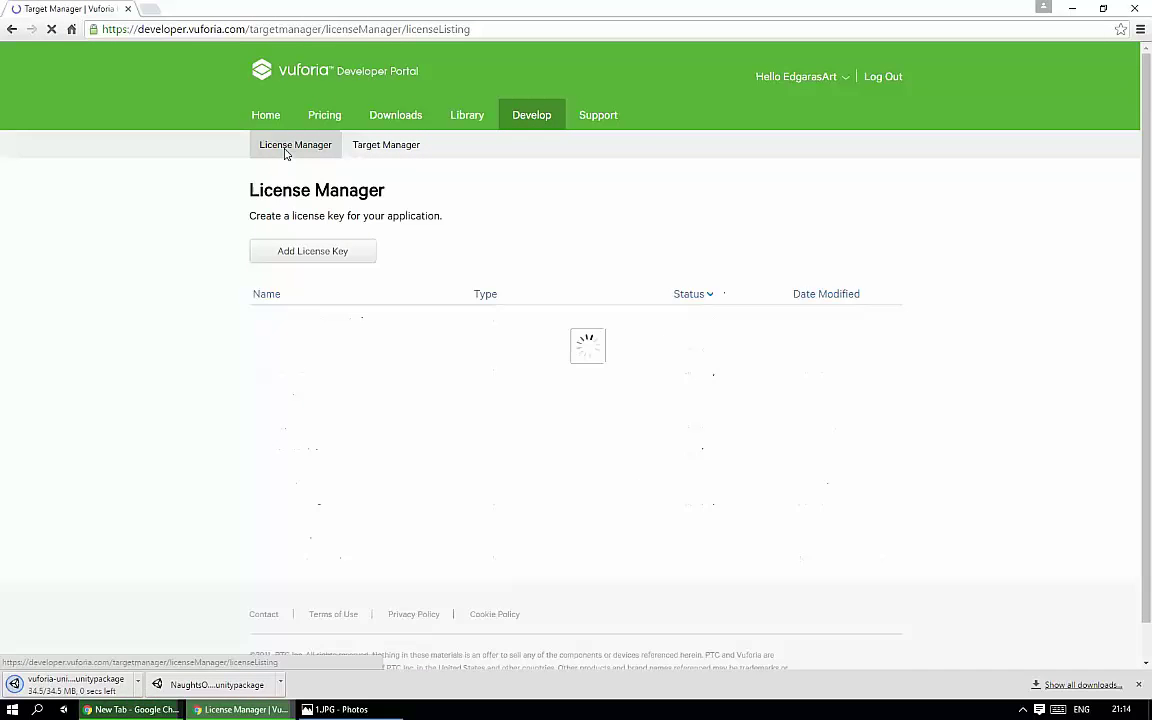
{"action": "left_click", "coordinate": [285, 271]}
{"action": "type", "text": "NaughtsOughts"}
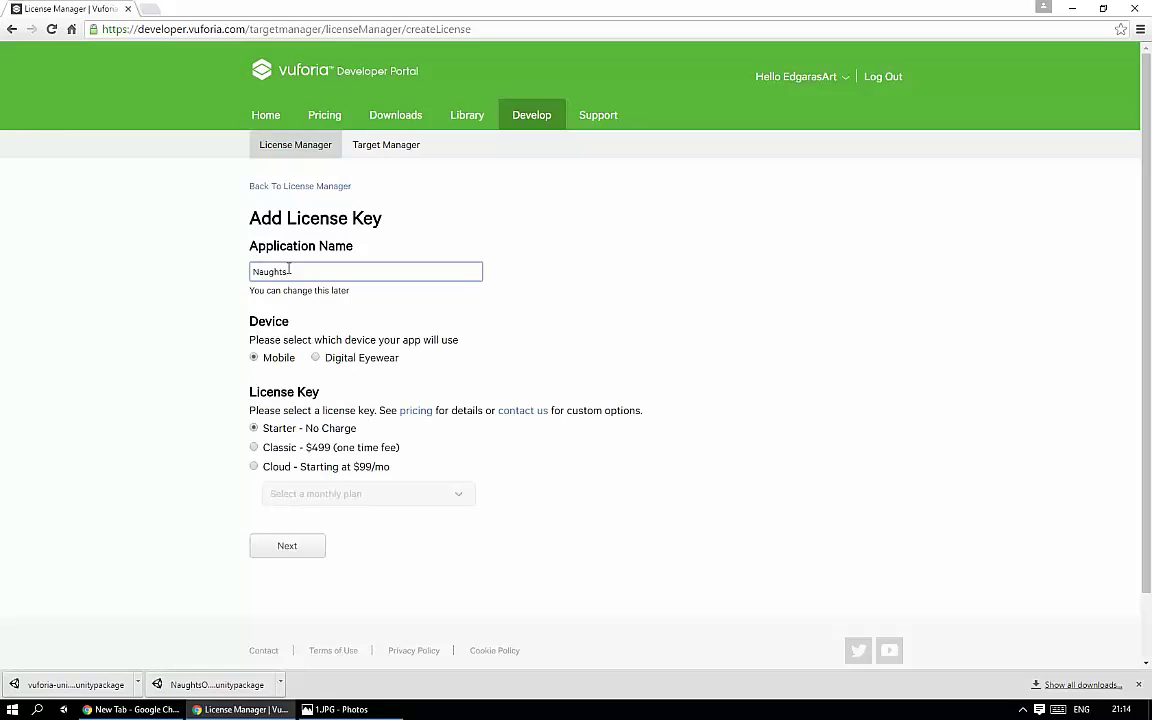
{"action": "left_click", "coordinate": [281, 545]}
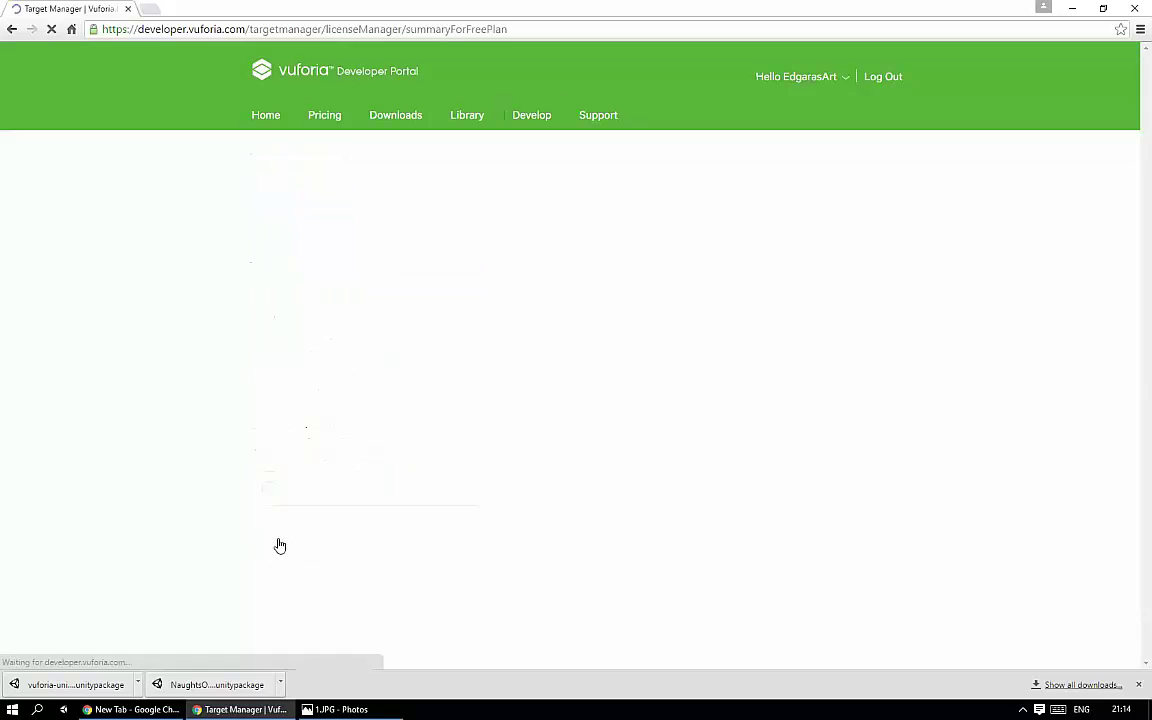
{"action": "left_click", "coordinate": [253, 390]}
{"action": "left_click", "coordinate": [362, 448]}
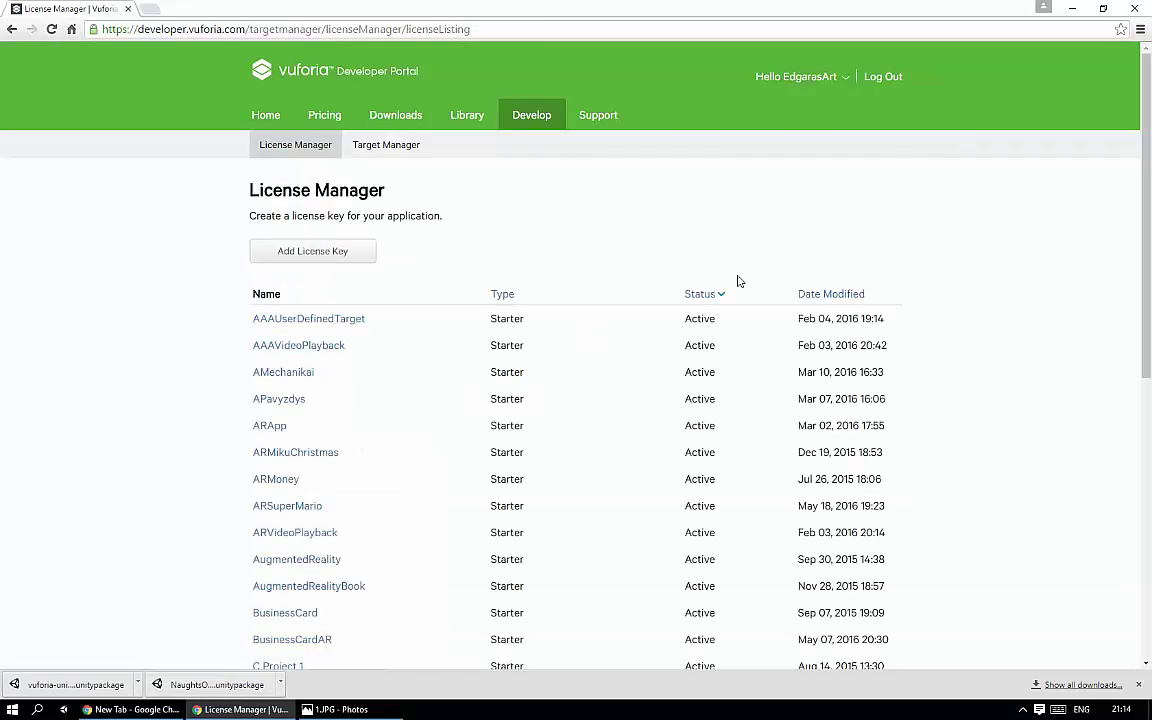
Step: Sort licenses newest first, open the NaughtsOughts key, and open the downloaded package's options
{"action": "left_click", "coordinate": [828, 294]}
{"action": "left_click", "coordinate": [290, 319]}
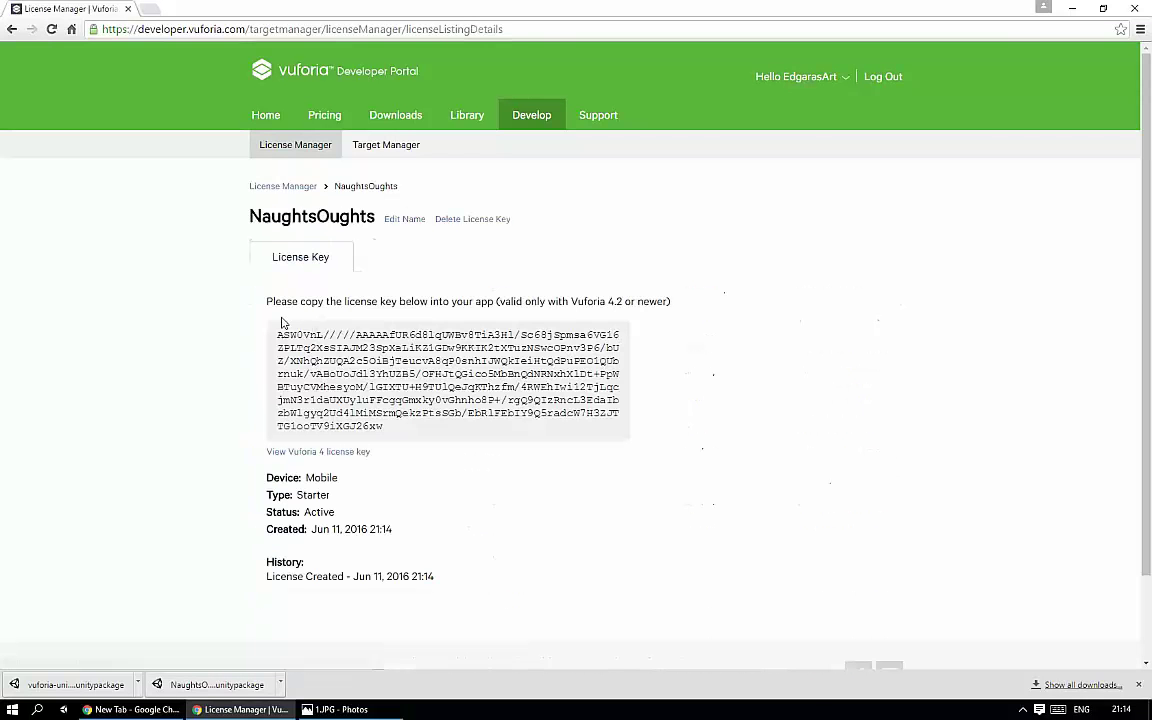
{"action": "left_click", "coordinate": [137, 685]}
Step: Move the NaughtsOughts and vuforia-unity-5-5-9 packages from Downloads onto the desktop
{"action": "left_click", "coordinate": [190, 577]}
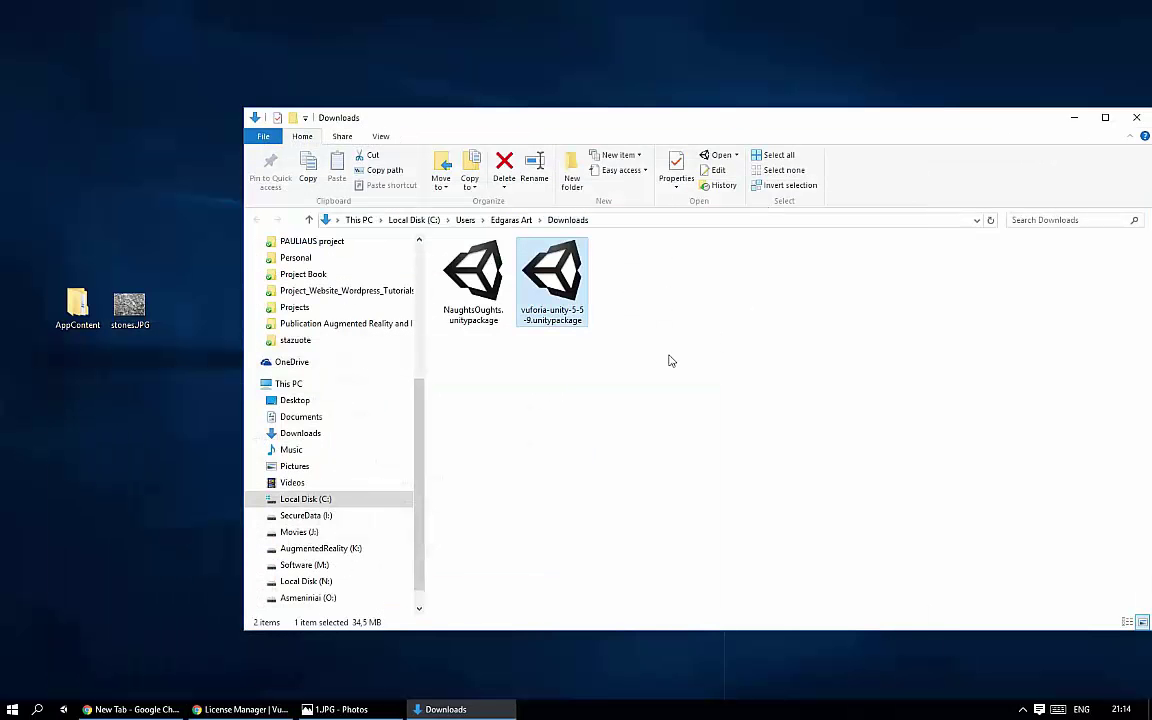
{"action": "mouse_move", "coordinate": [662, 363]}
{"action": "left_mouse_down"}
{"action": "mouse_move", "coordinate": [457, 269]}
{"action": "mouse_move", "coordinate": [120, 225]}
{"action": "mouse_move", "coordinate": [228, 252]}
{"action": "left_mouse_up"}
{"action": "left_click_drag", "start_coordinate": [130, 378], "coordinate": [140, 312]}
{"action": "mouse_move", "coordinate": [173, 215]}
{"action": "left_mouse_down"}
{"action": "mouse_move", "coordinate": [210, 360]}
{"action": "mouse_move", "coordinate": [70, 500]}
{"action": "left_mouse_up"}
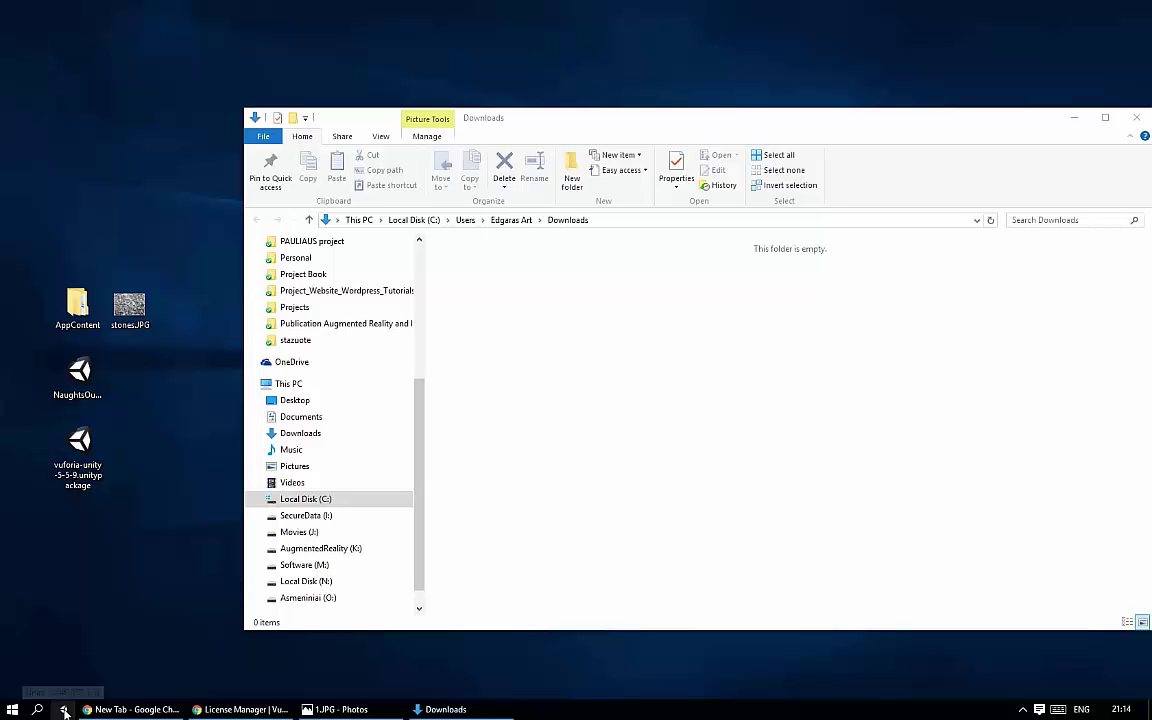
Step: Create the 3D project 'Augmented Reality Naughts and Crosses Tutorial' on the desktop from the Unity launcher
{"action": "left_click", "coordinate": [64, 711]}
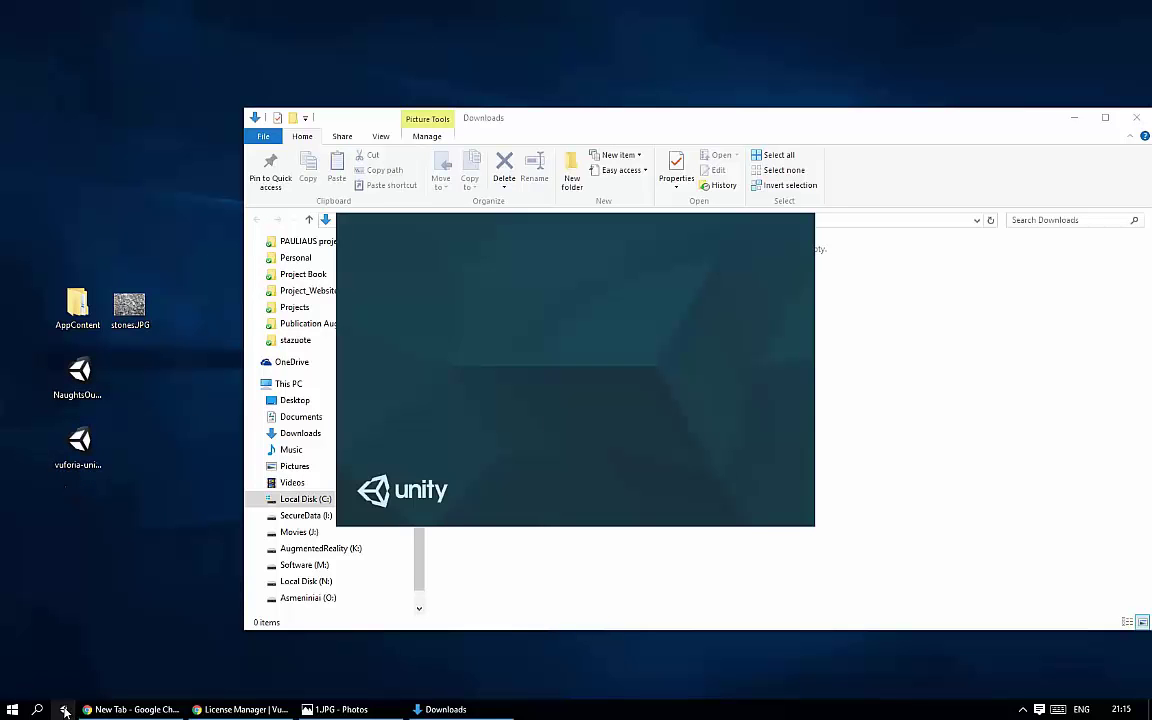
{"action": "left_click", "coordinate": [1135, 119]}
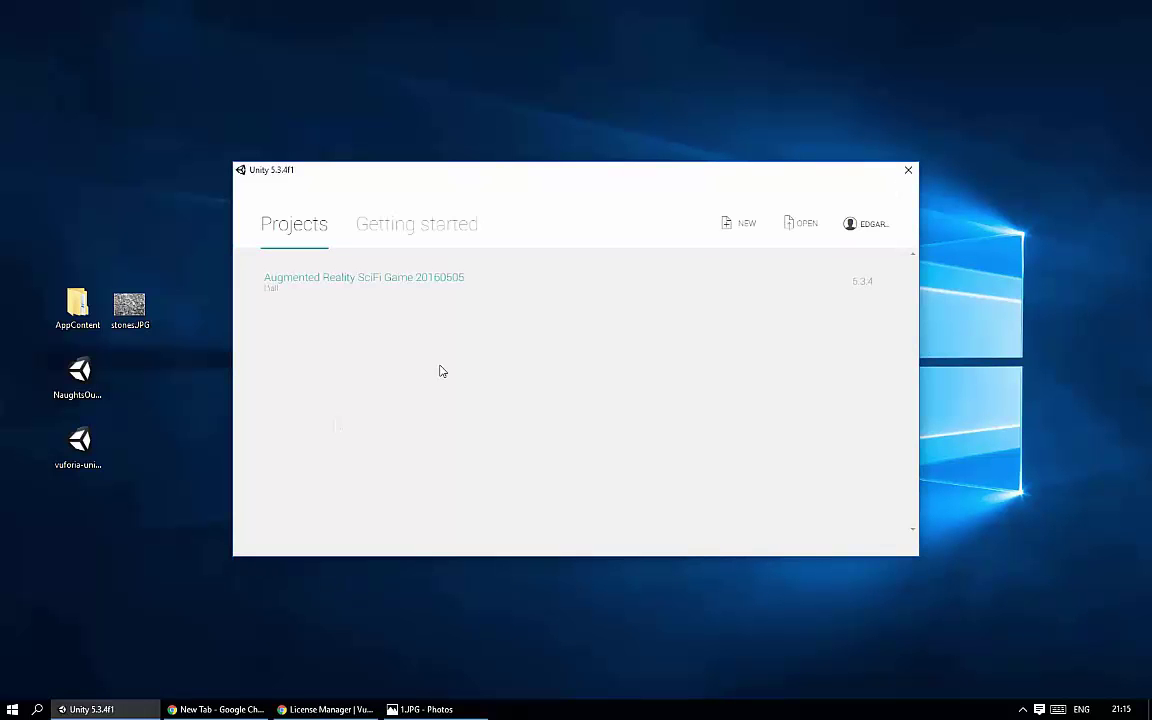
{"action": "left_click", "coordinate": [751, 226]}
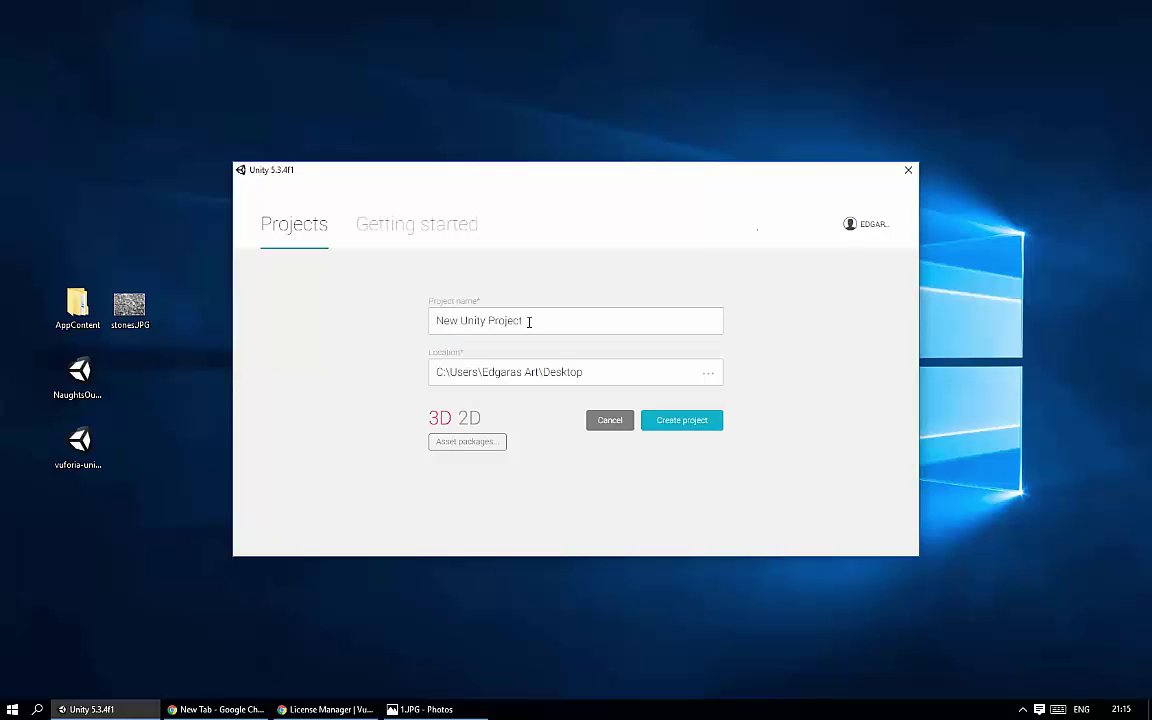
{"action": "type", "text": "Augmented"}
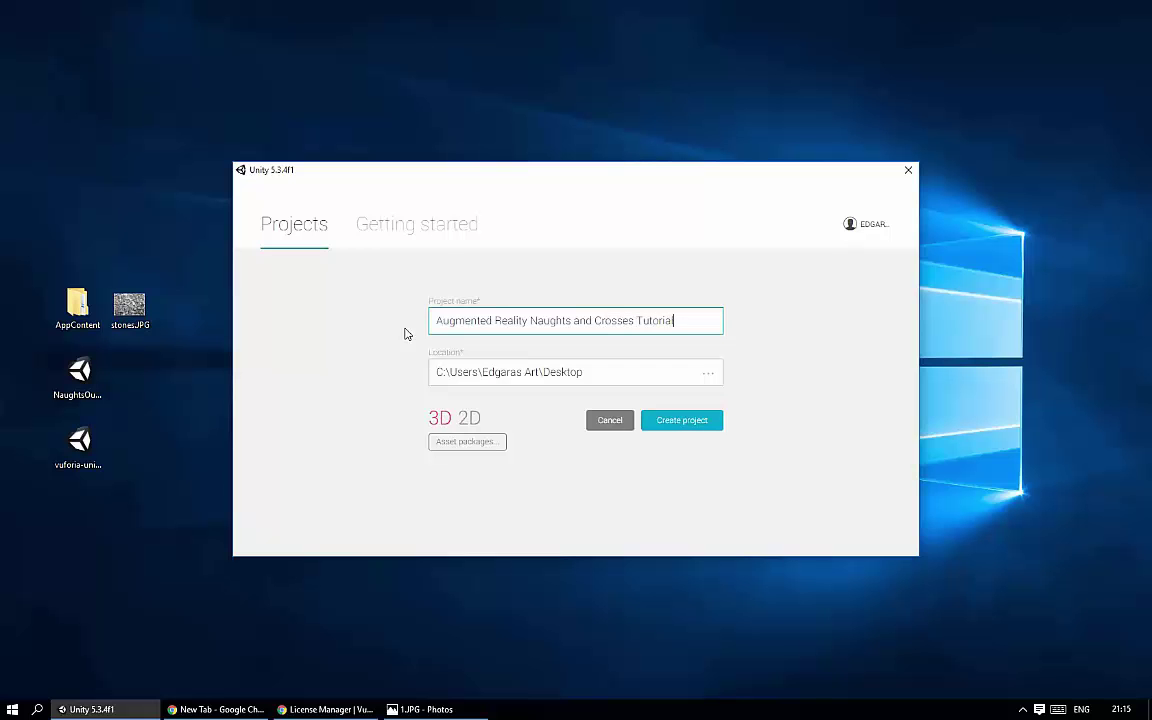
{"action": "left_click", "coordinate": [703, 426]}
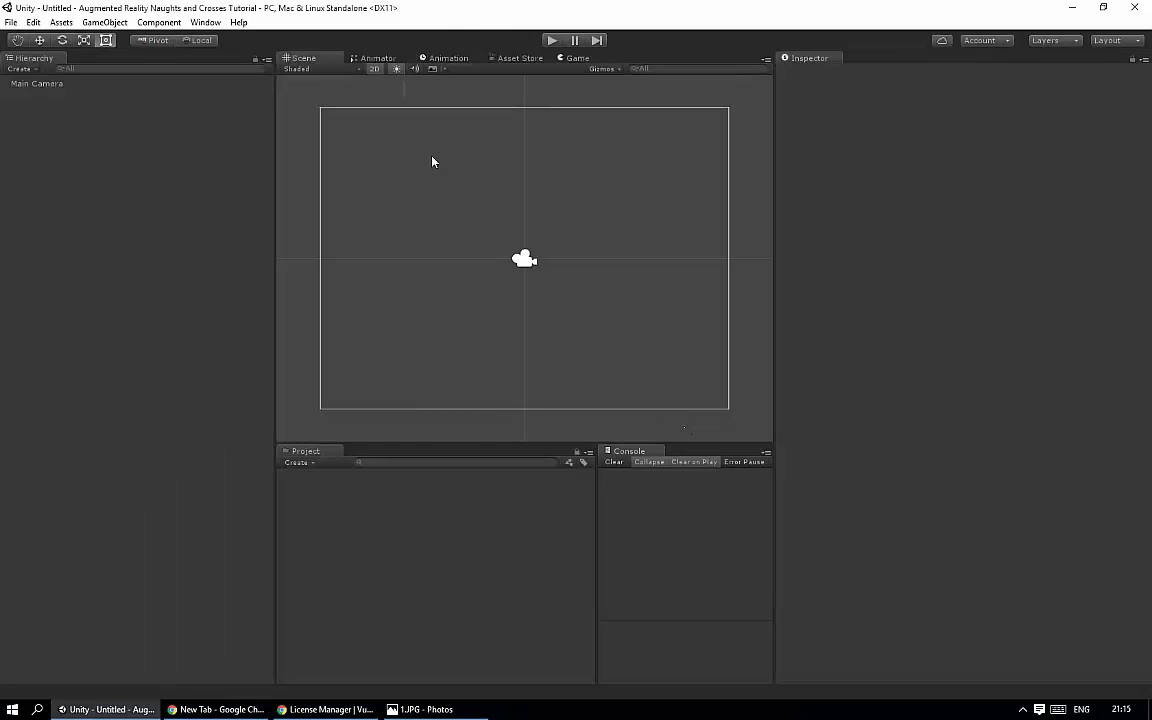
Step: Switch the scene view to 3D and delete the Main Camera
{"action": "left_click", "coordinate": [375, 69]}
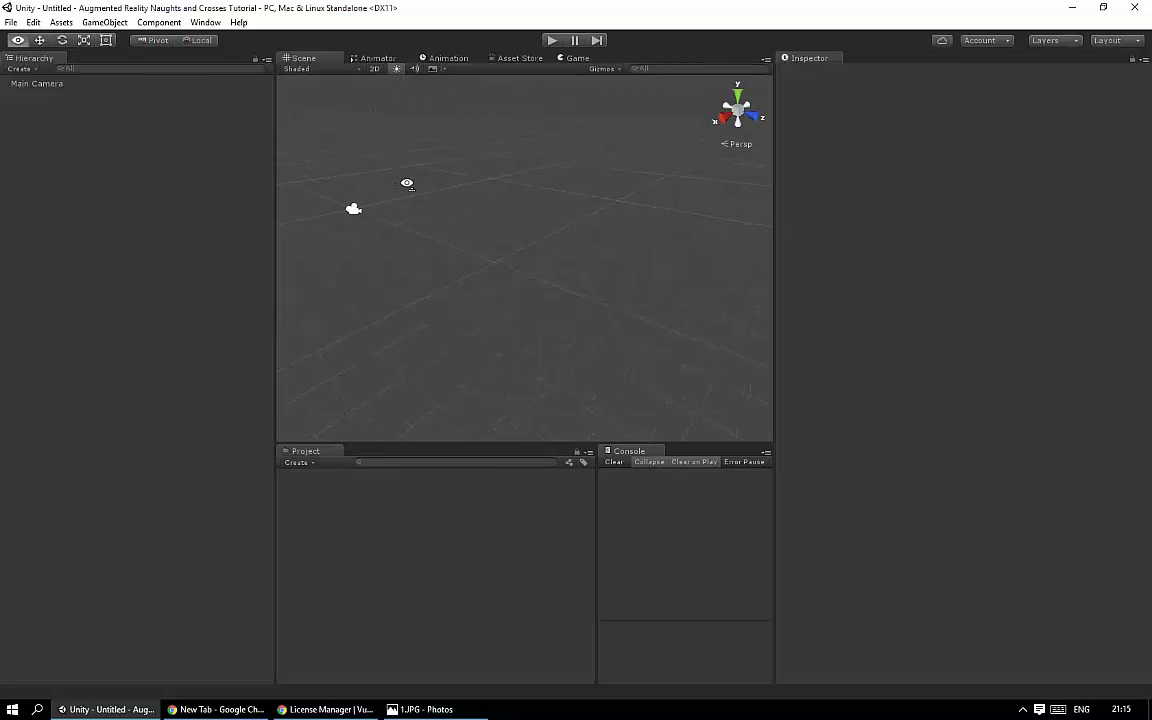
{"action": "left_click", "coordinate": [47, 83]}
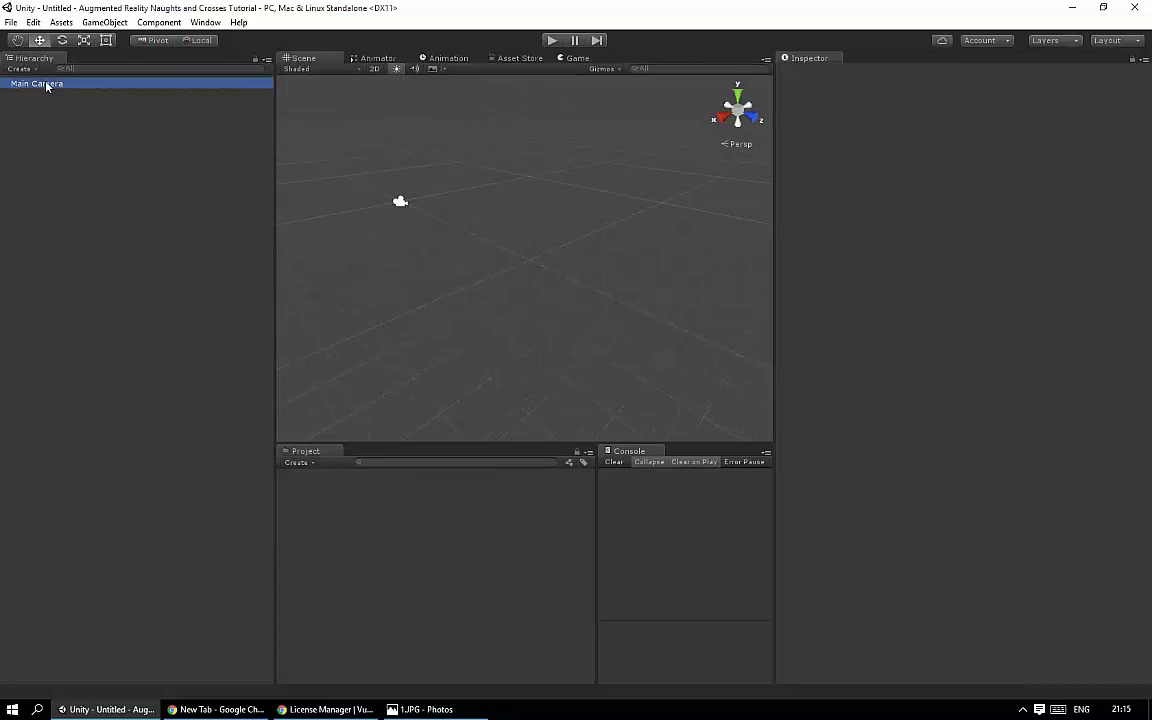
{"action": "right_click", "coordinate": [46, 83]}
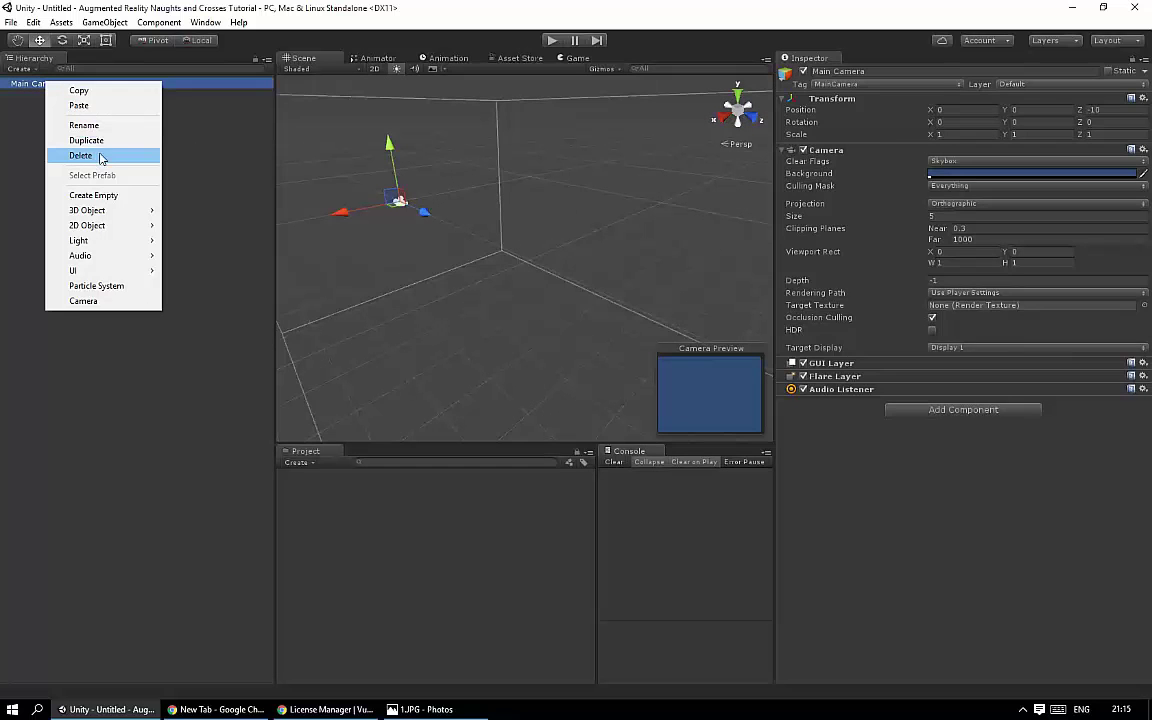
{"action": "left_click", "coordinate": [101, 155]}
Step: Restore the Unity editor to a smaller window so the desktop shows
{"action": "left_click", "coordinate": [7, 7]}
{"action": "left_click", "coordinate": [30, 8]}
{"action": "right_click", "coordinate": [37, 7]}
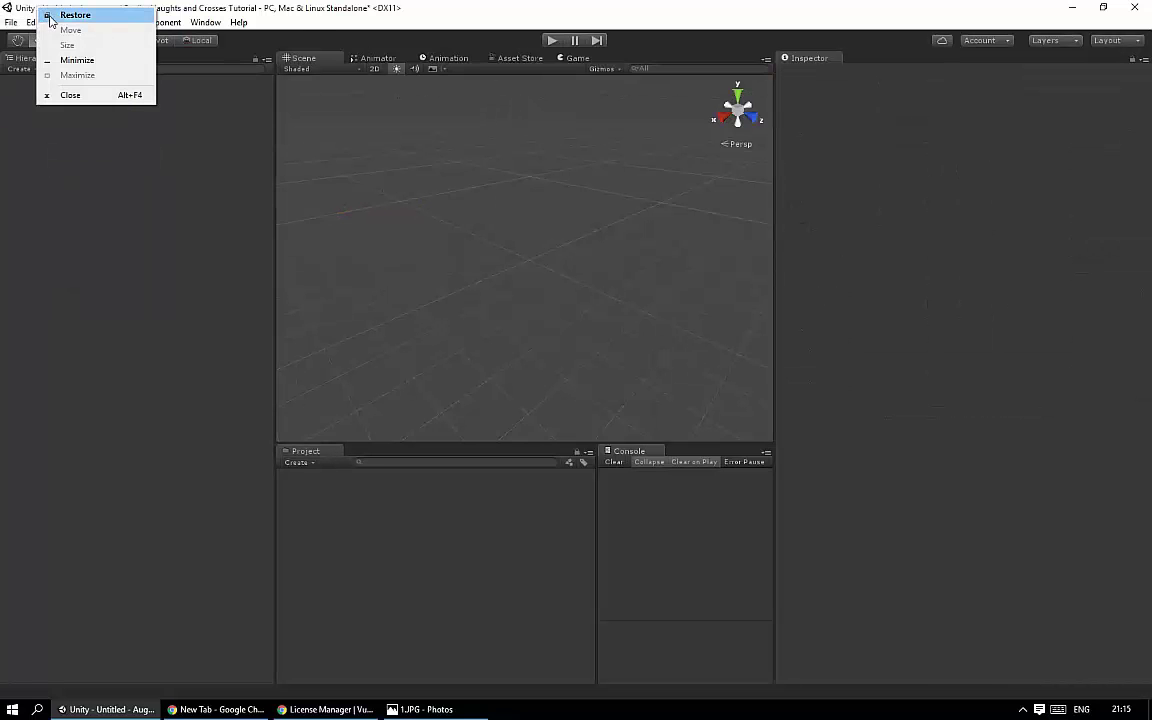
{"action": "left_click", "coordinate": [56, 18]}
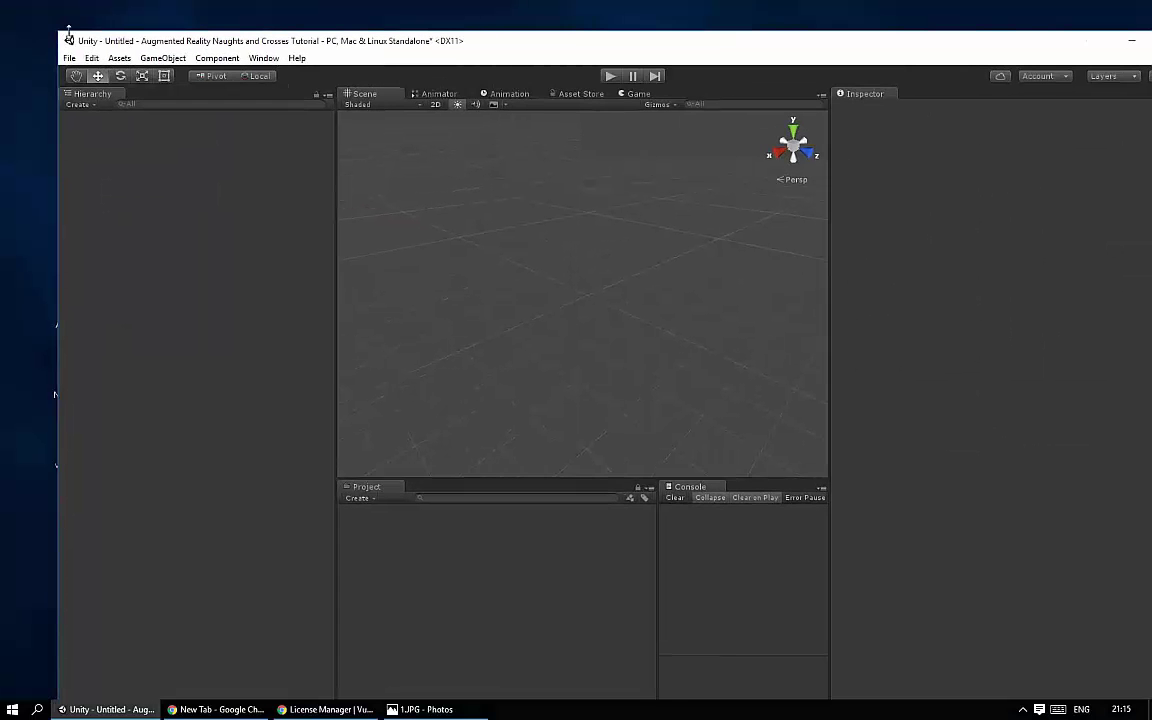
{"action": "mouse_move", "coordinate": [60, 30]}
{"action": "left_mouse_down"}
{"action": "mouse_move", "coordinate": [373, 170]}
{"action": "mouse_move", "coordinate": [243, 83]}
{"action": "left_mouse_up"}
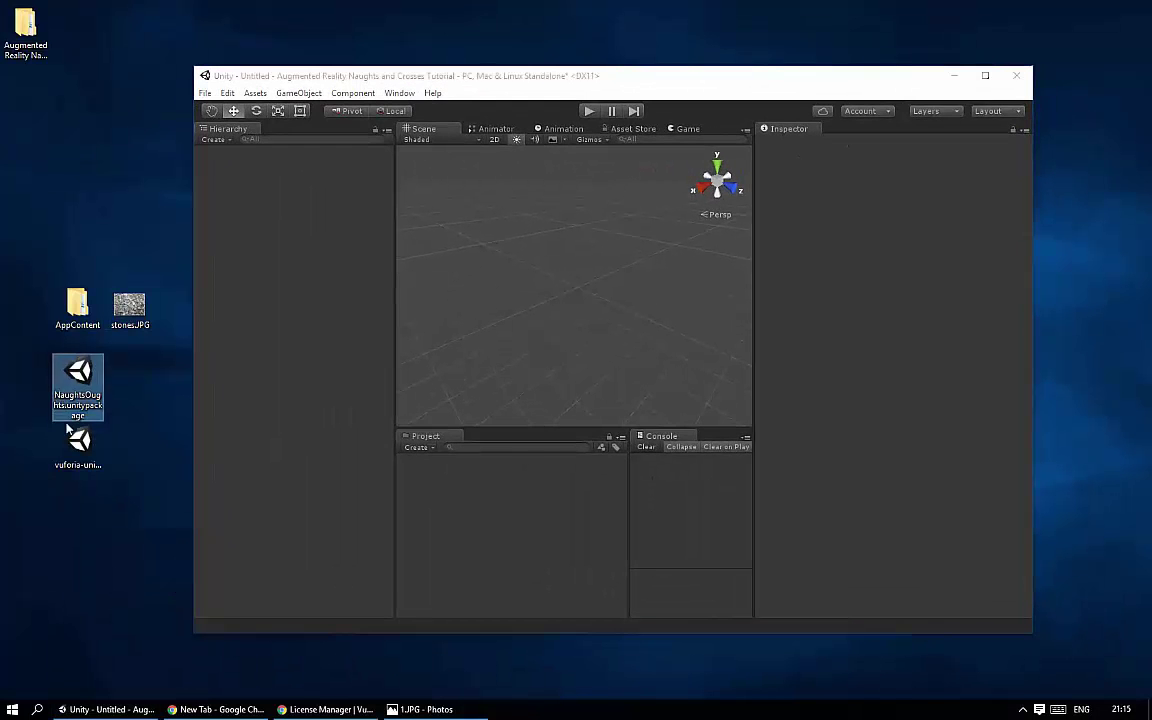
Step: Import the NaughtsOughts and Vuforia SDK packages into Assets, then maximize the editor
{"action": "left_click_drag", "start_coordinate": [78, 378], "coordinate": [458, 506]}
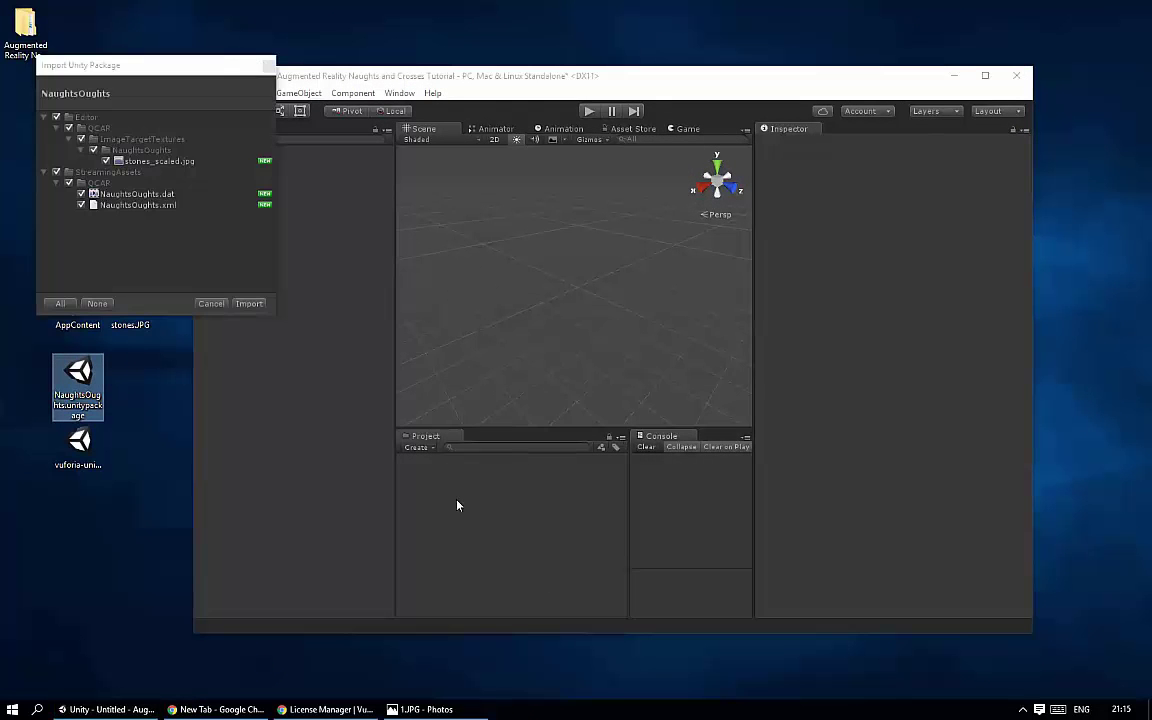
{"action": "left_click", "coordinate": [248, 302]}
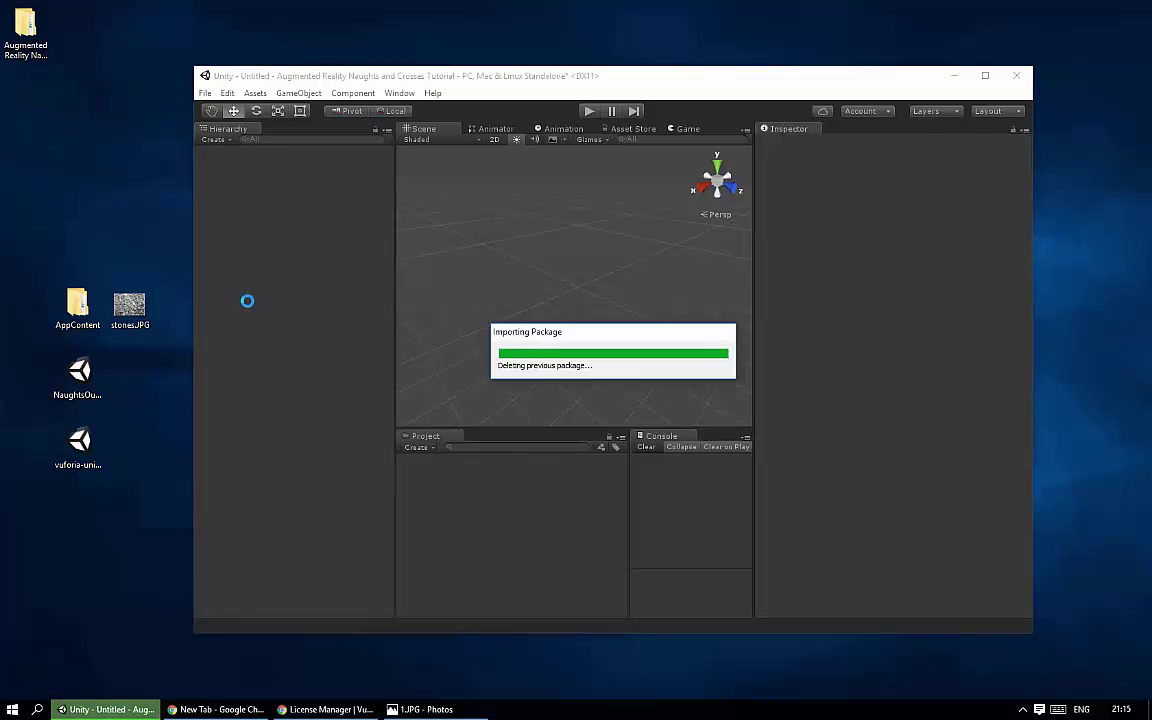
{"action": "left_click_drag", "start_coordinate": [95, 450], "coordinate": [450, 546]}
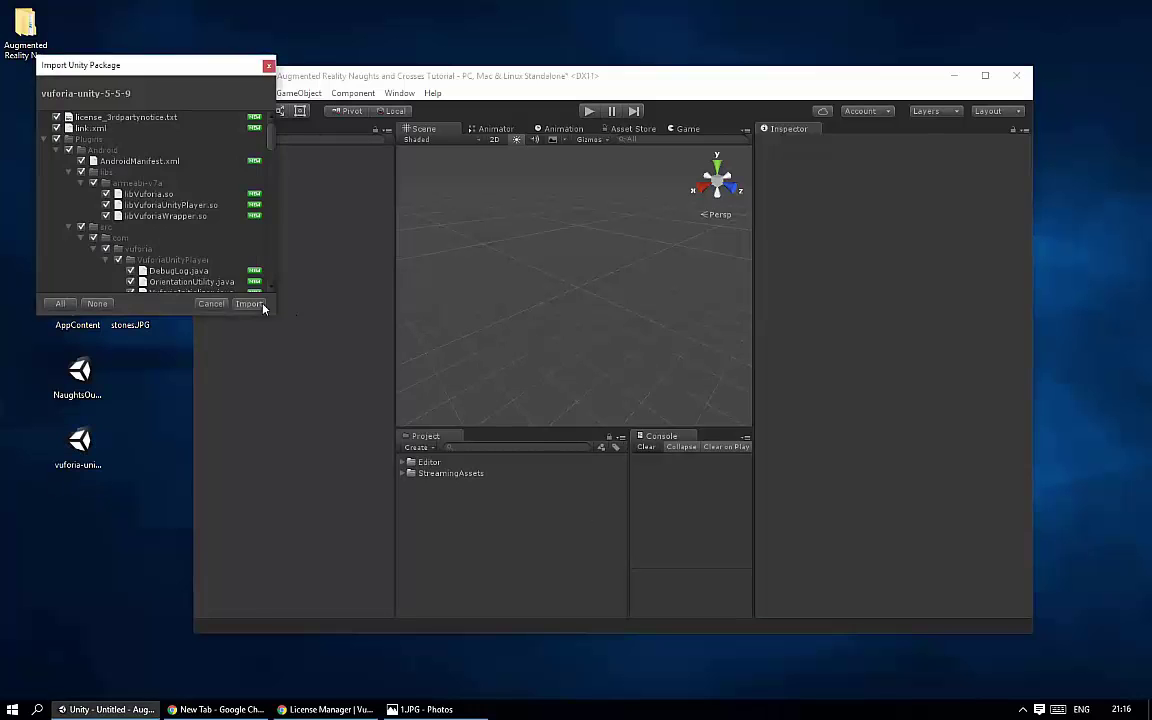
{"action": "left_click", "coordinate": [250, 303]}
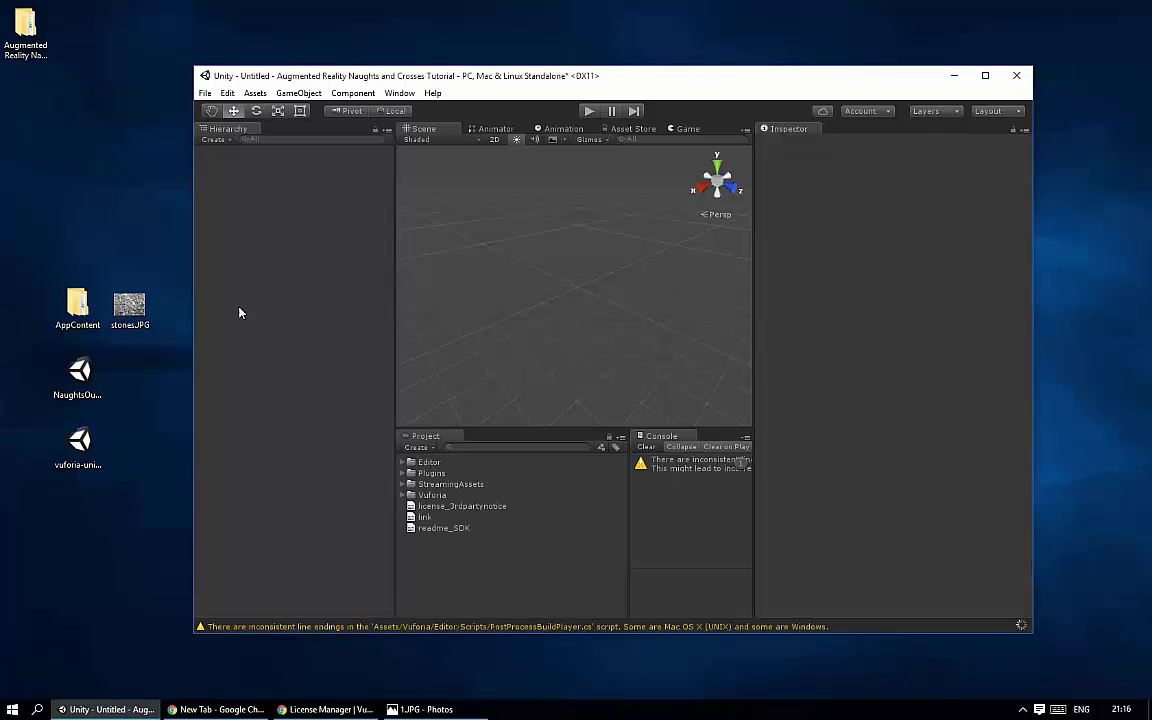
{"action": "left_click", "coordinate": [986, 78]}
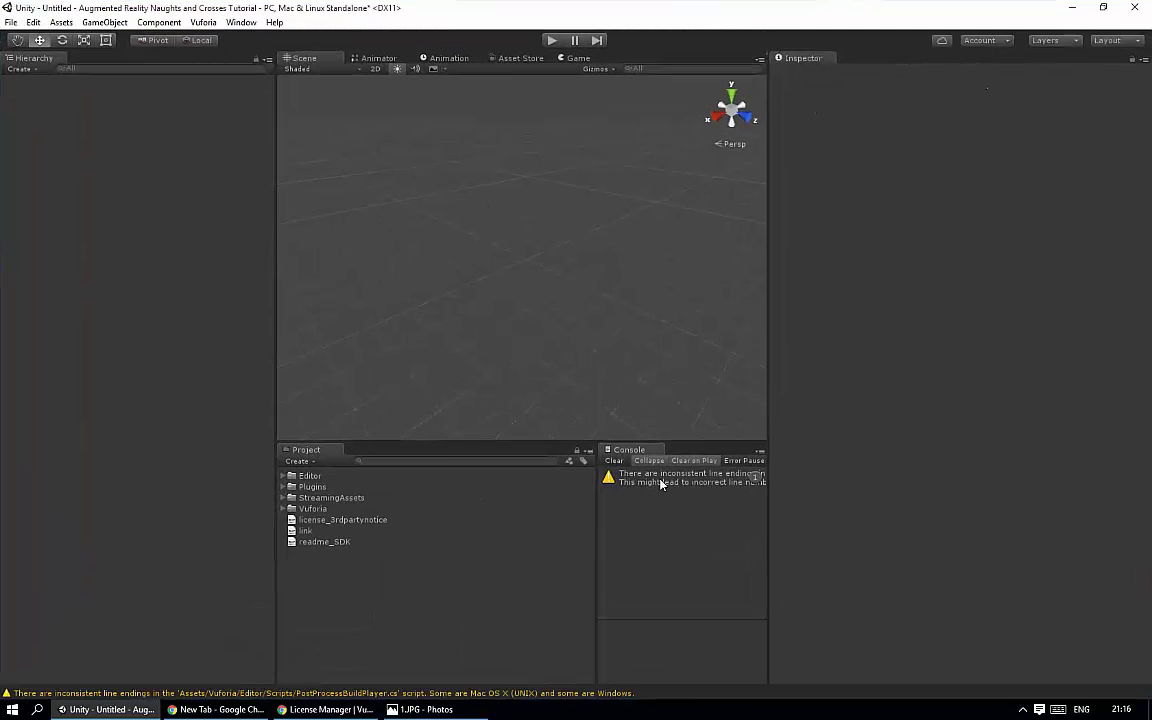
Step: Clear the Console and add the ARCamera and ImageTarget prefabs from Vuforia/Prefabs to the Hierarchy
{"action": "left_click_drag", "start_coordinate": [598, 521], "coordinate": [465, 523]}
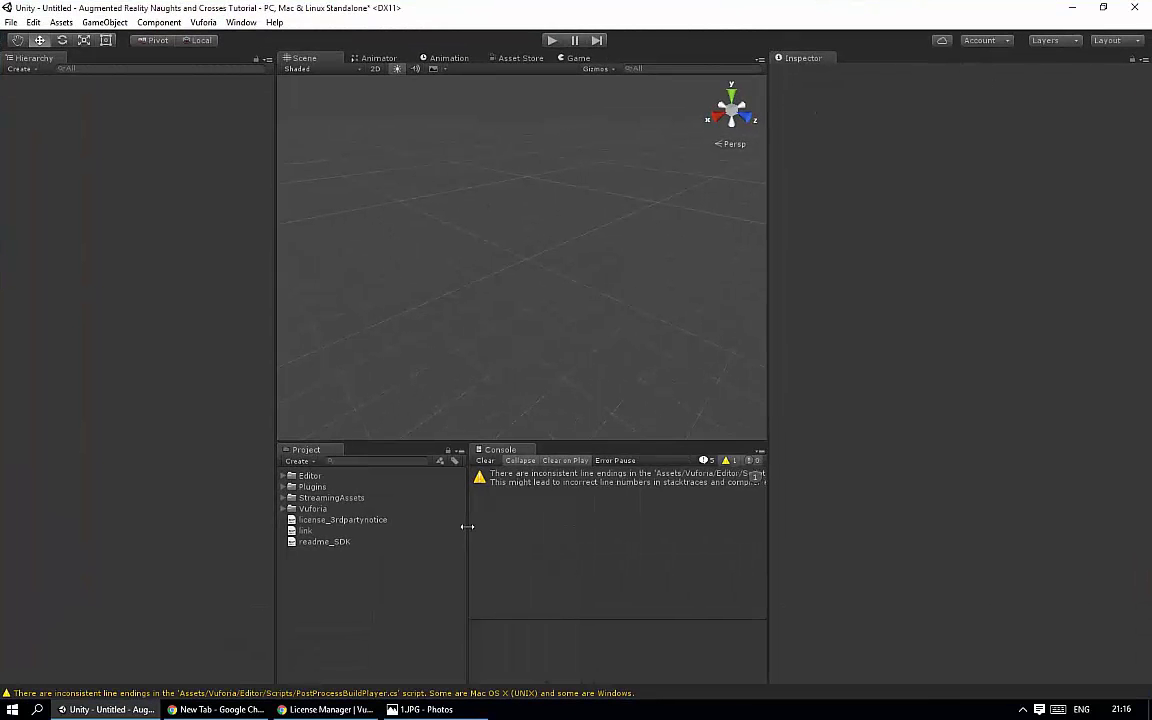
{"action": "left_click", "coordinate": [484, 460]}
{"action": "left_click_drag", "start_coordinate": [770, 487], "coordinate": [986, 507]}
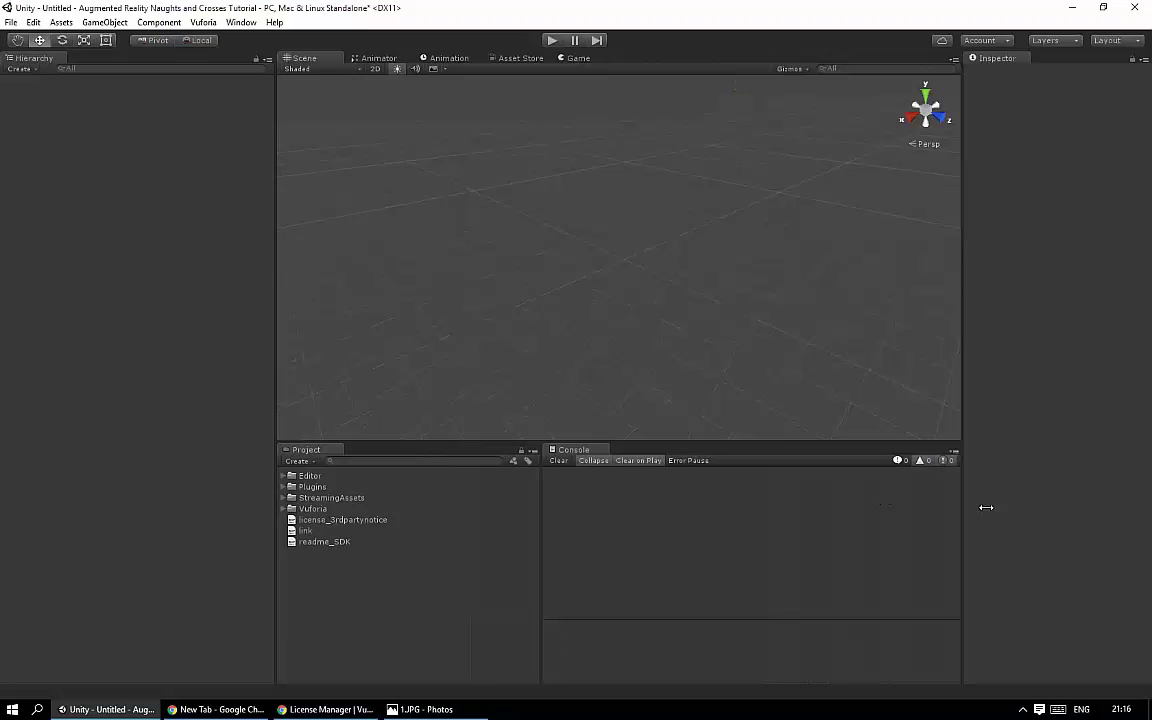
{"action": "left_click", "coordinate": [285, 510]}
{"action": "left_click", "coordinate": [293, 553]}
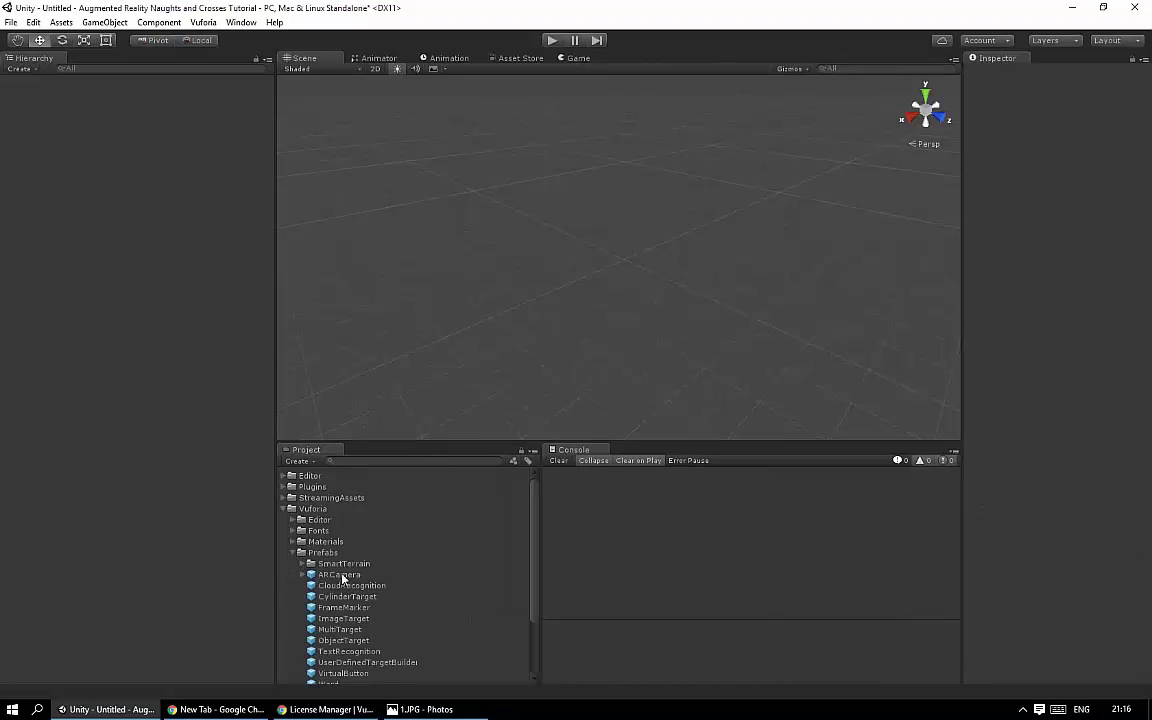
{"action": "left_click_drag", "start_coordinate": [340, 575], "coordinate": [200, 425]}
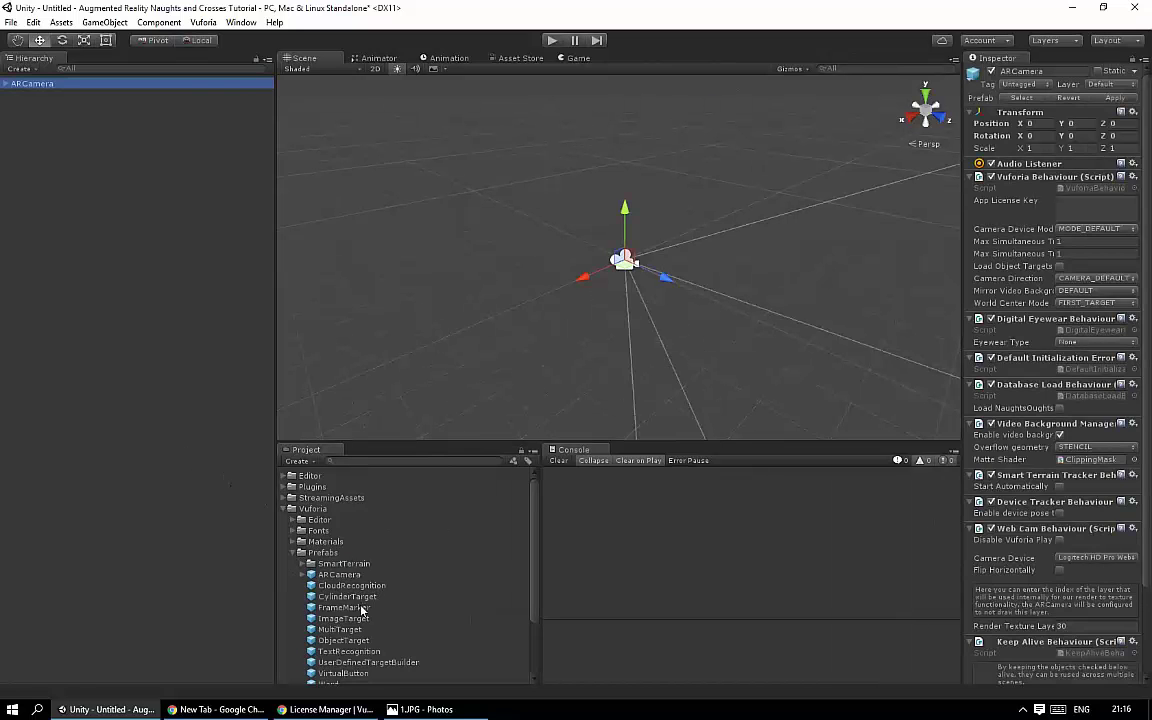
{"action": "left_click_drag", "start_coordinate": [355, 622], "coordinate": [119, 455]}
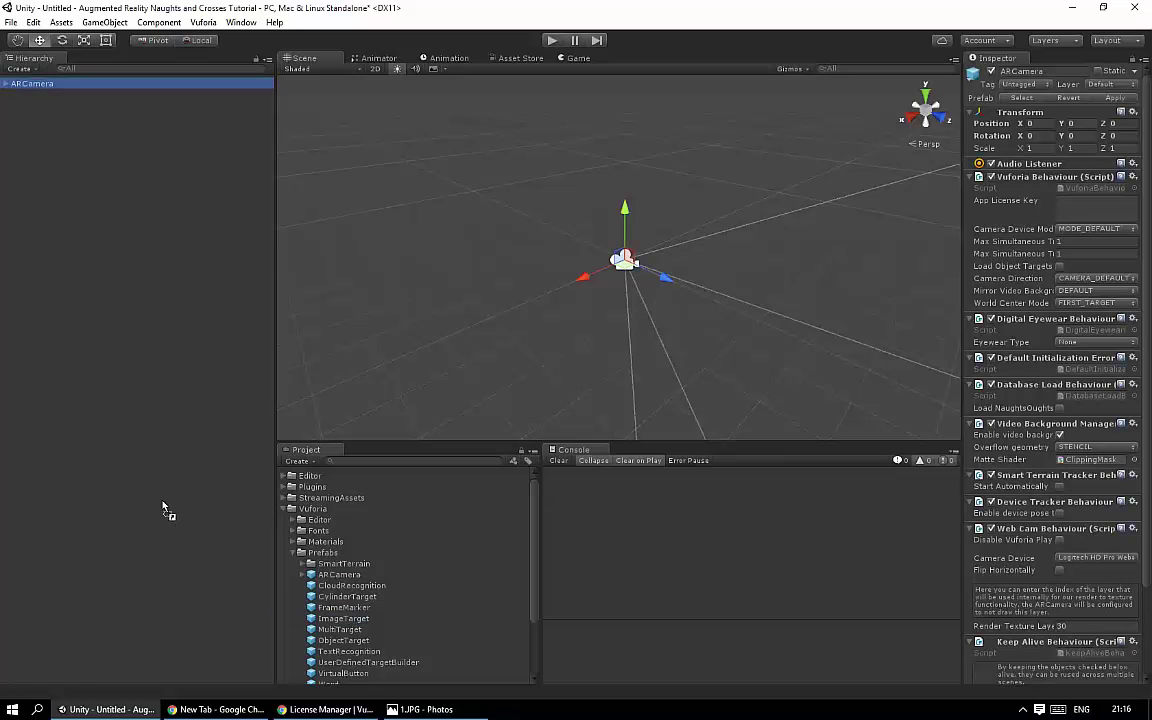
Step: Add a Directional Light as a child of ImageTarget
{"action": "right_click", "coordinate": [60, 259]}
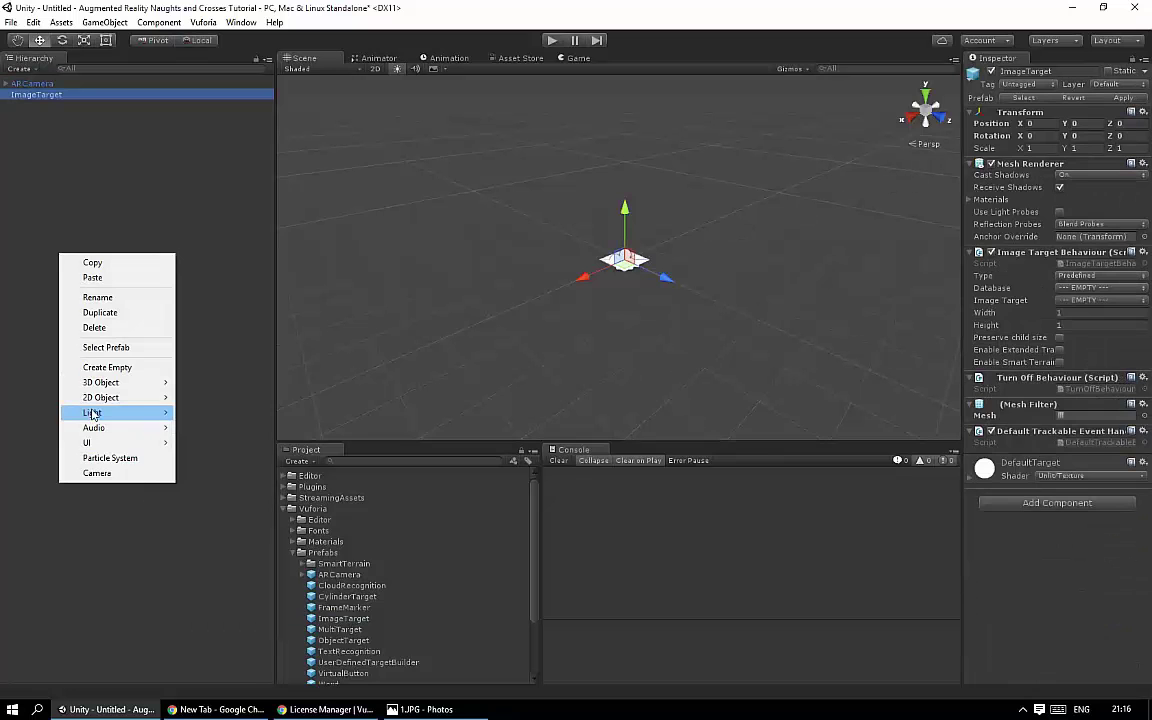
{"action": "mouse_move", "coordinate": [92, 413]}
{"action": "left_click", "coordinate": [222, 412]}
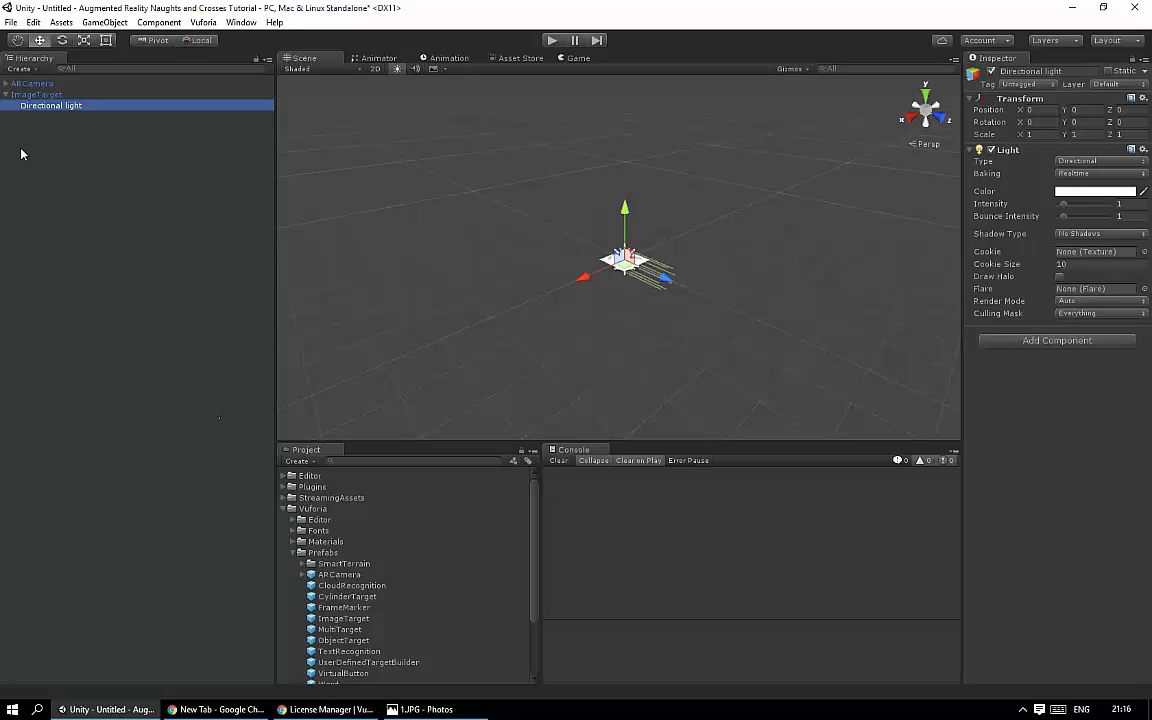
Step: Set ImageTarget's database to NaughtsOughts and lower it to Y -1.266
{"action": "left_click", "coordinate": [19, 95]}
{"action": "key", "text": "f"}
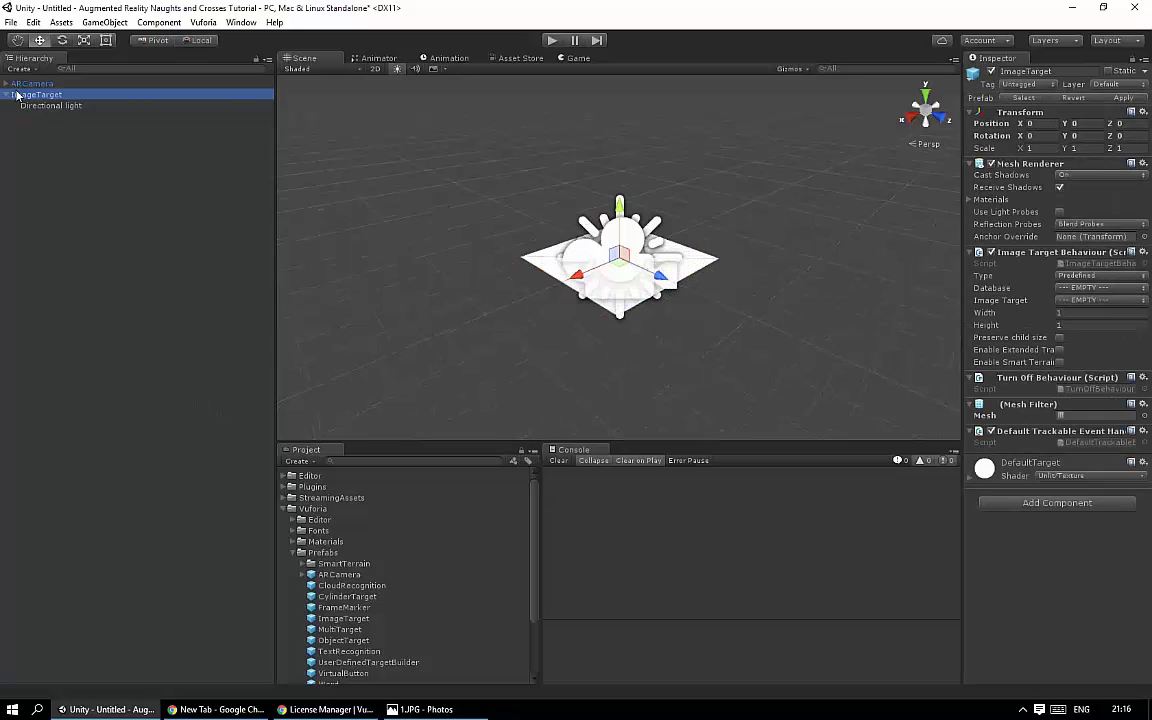
{"action": "left_click", "coordinate": [1100, 287]}
{"action": "left_click", "coordinate": [1010, 312]}
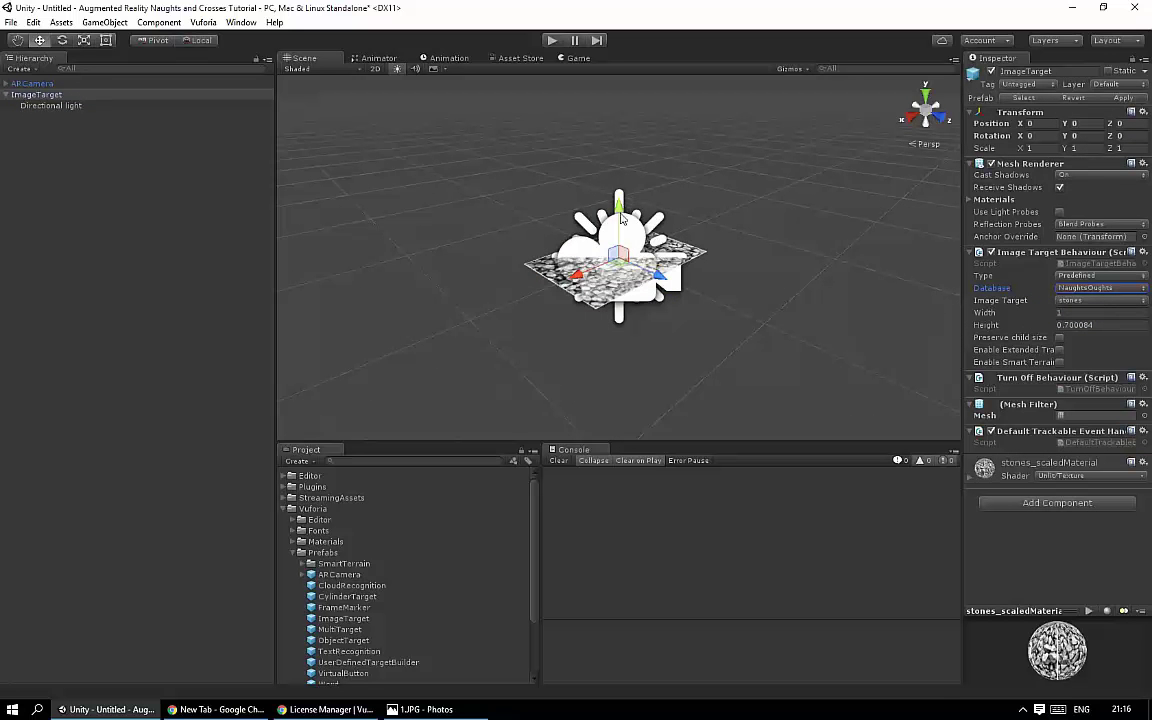
{"action": "left_click_drag", "start_coordinate": [619, 207], "coordinate": [620, 340]}
{"action": "key", "text": "f"}
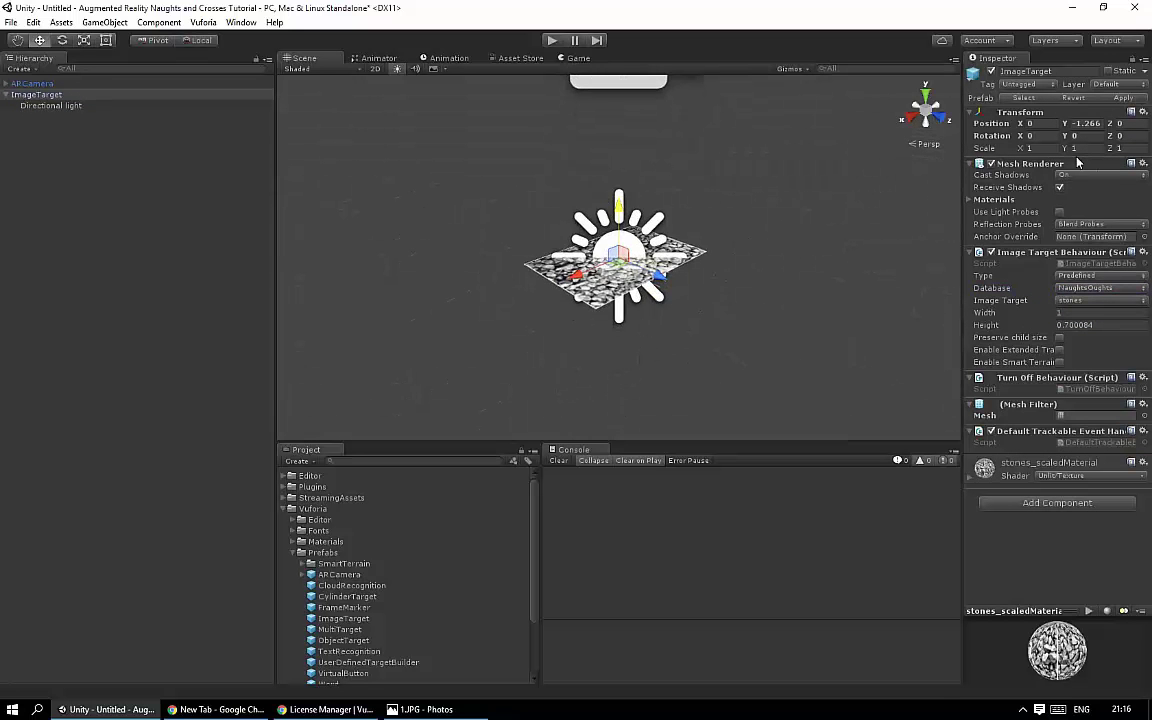
{"action": "left_click", "coordinate": [1029, 148]}
Step: Select ARCamera and copy the Vuforia licence key from the License Manager page
{"action": "left_click", "coordinate": [37, 86]}
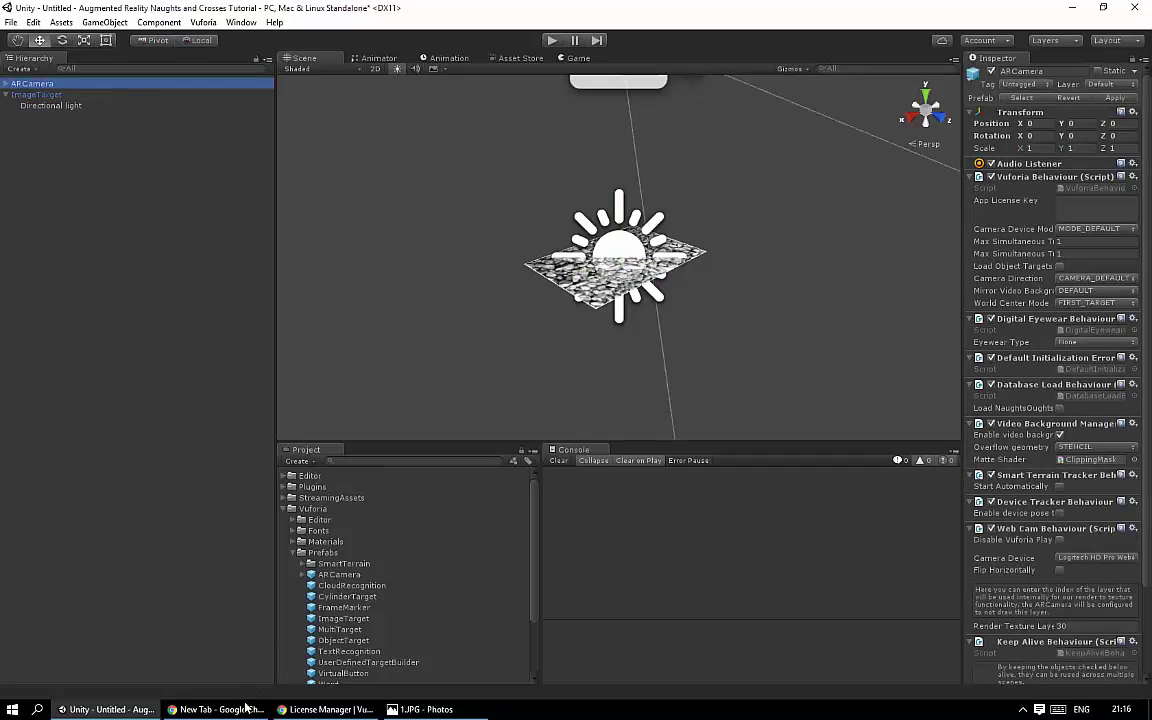
{"action": "left_click", "coordinate": [327, 709]}
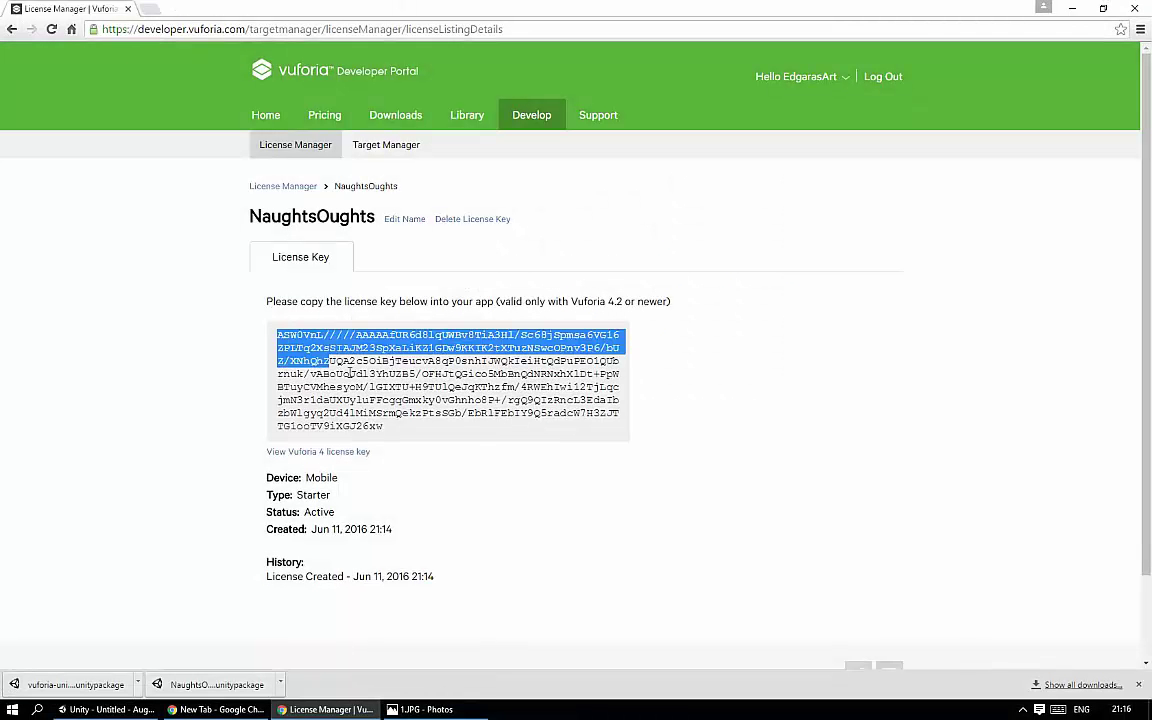
{"action": "left_click_drag", "start_coordinate": [278, 333], "coordinate": [385, 428]}
{"action": "right_click", "coordinate": [382, 405]}
{"action": "left_click", "coordinate": [410, 415]}
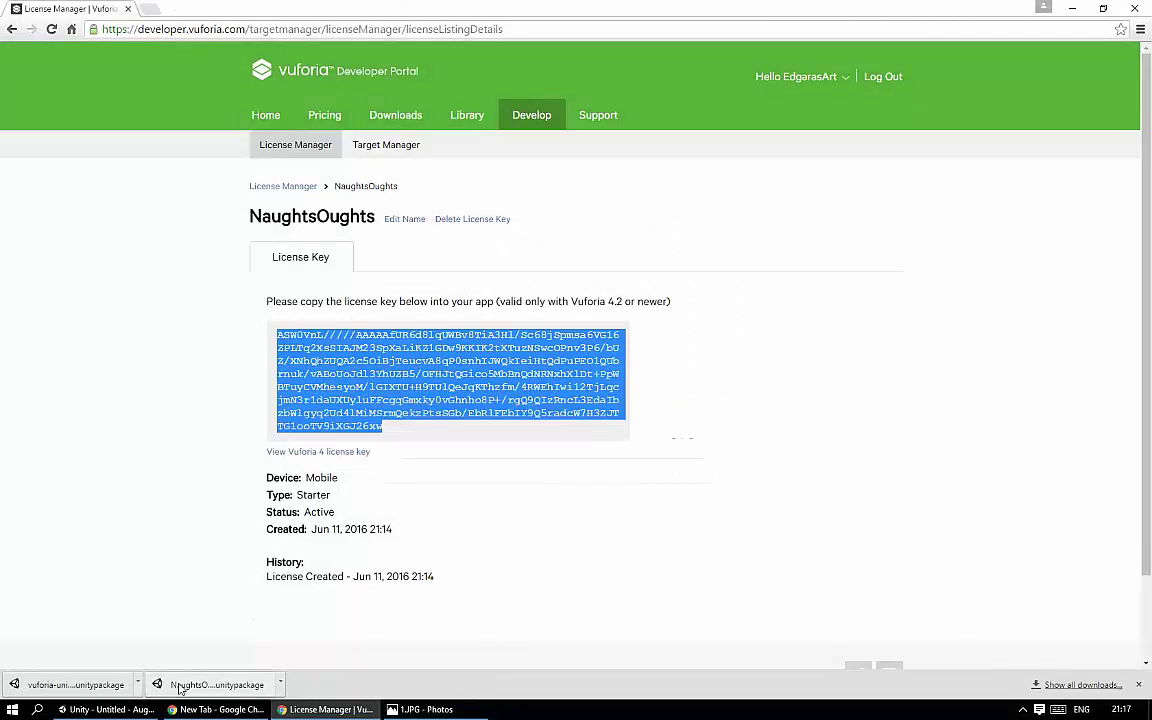
{"action": "left_click", "coordinate": [105, 709]}
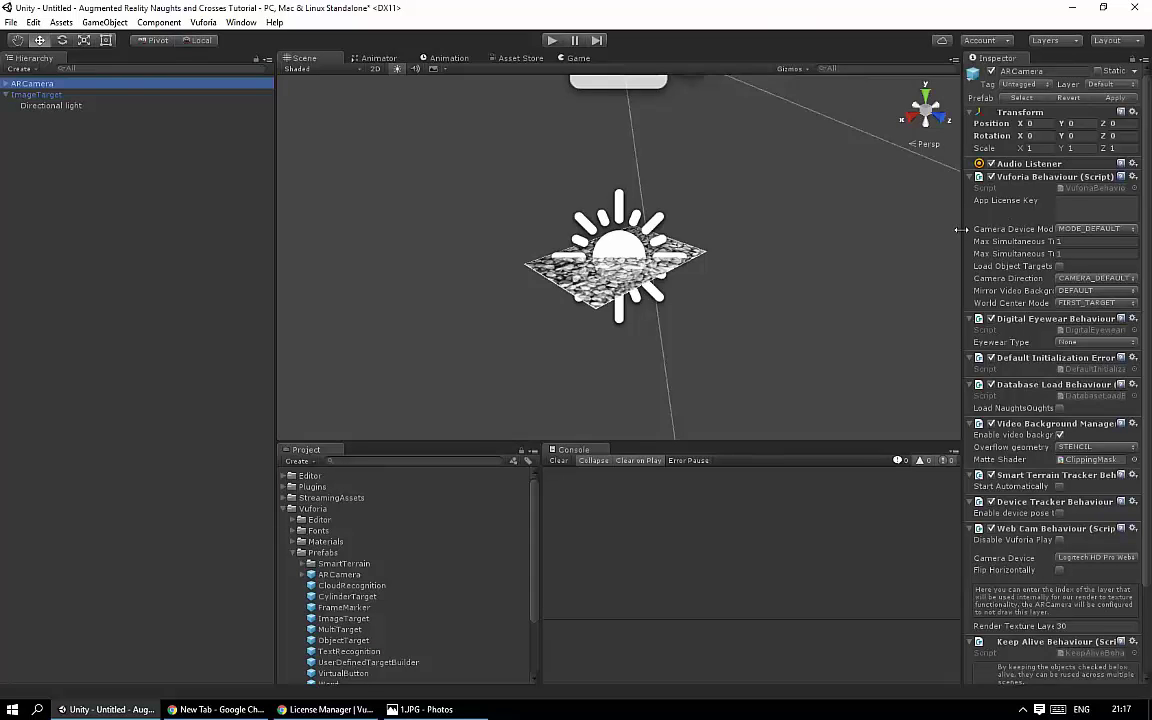
Step: Paste the app licence key into ARCamera, then load and activate the NaughtsOughts dataset
{"action": "left_click_drag", "start_coordinate": [964, 225], "coordinate": [849, 231]}
{"action": "right_click", "coordinate": [1000, 208]}
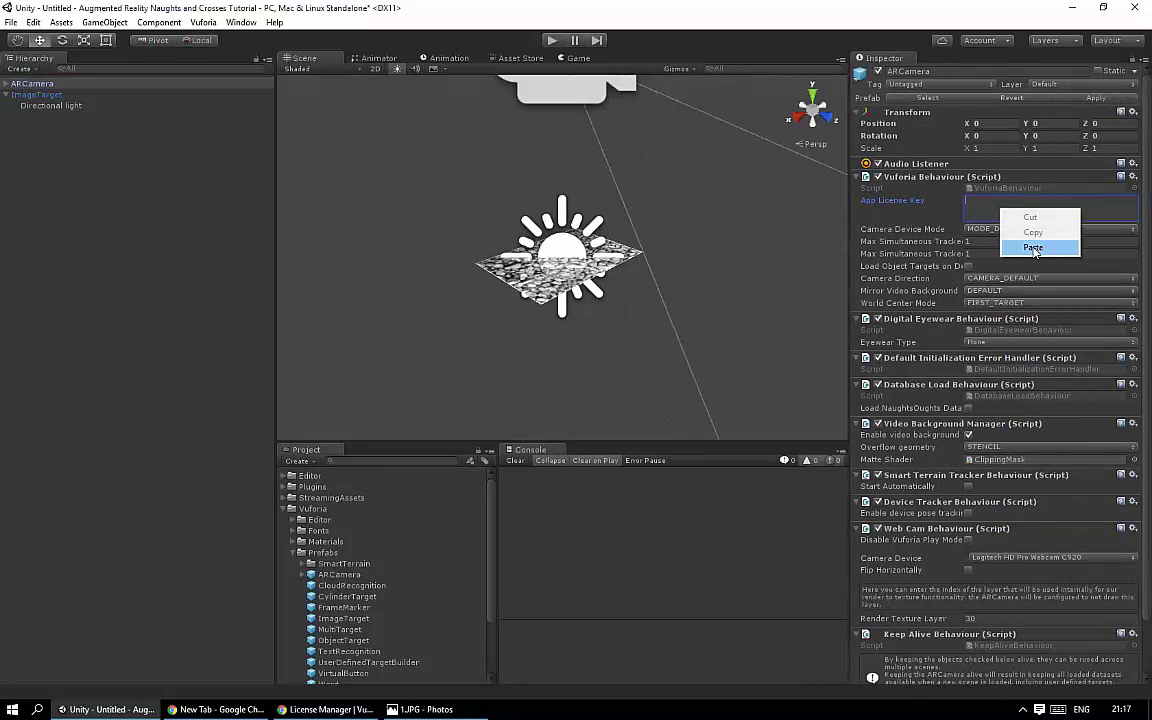
{"action": "left_click", "coordinate": [1032, 247]}
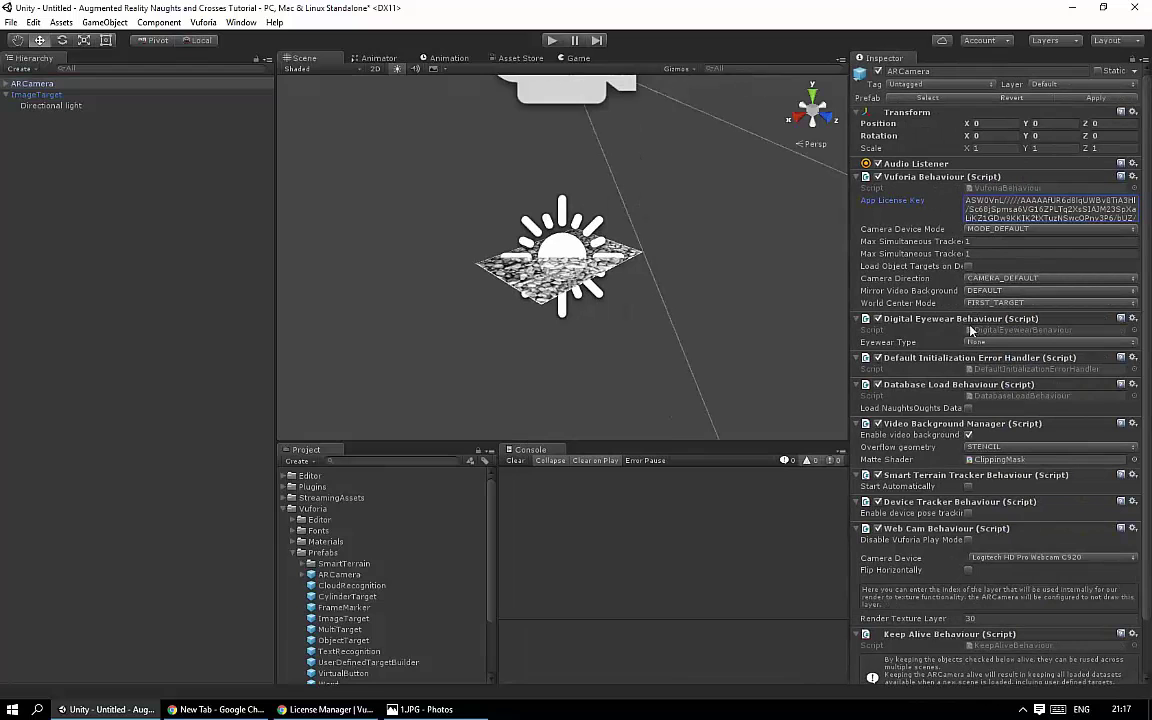
{"action": "left_click", "coordinate": [968, 408]}
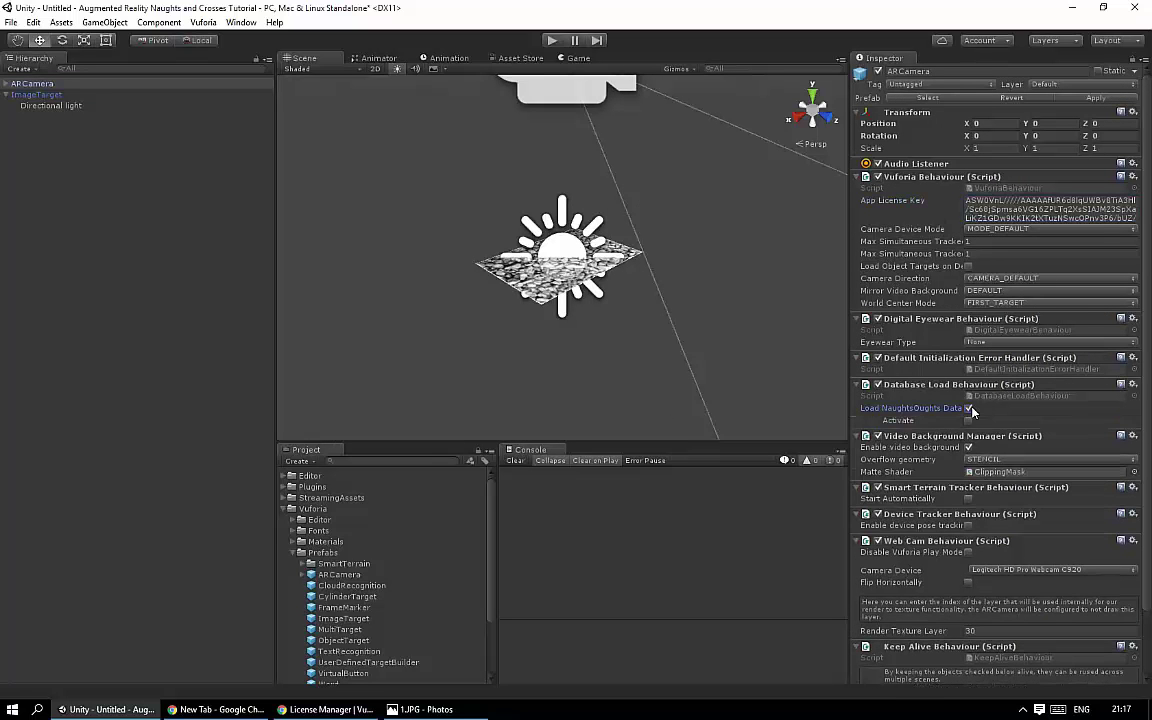
{"action": "left_click", "coordinate": [968, 421]}
Step: Move the Directional Light to the top level of the Hierarchy and raise it to Y 0.786
{"action": "left_click", "coordinate": [21, 96]}
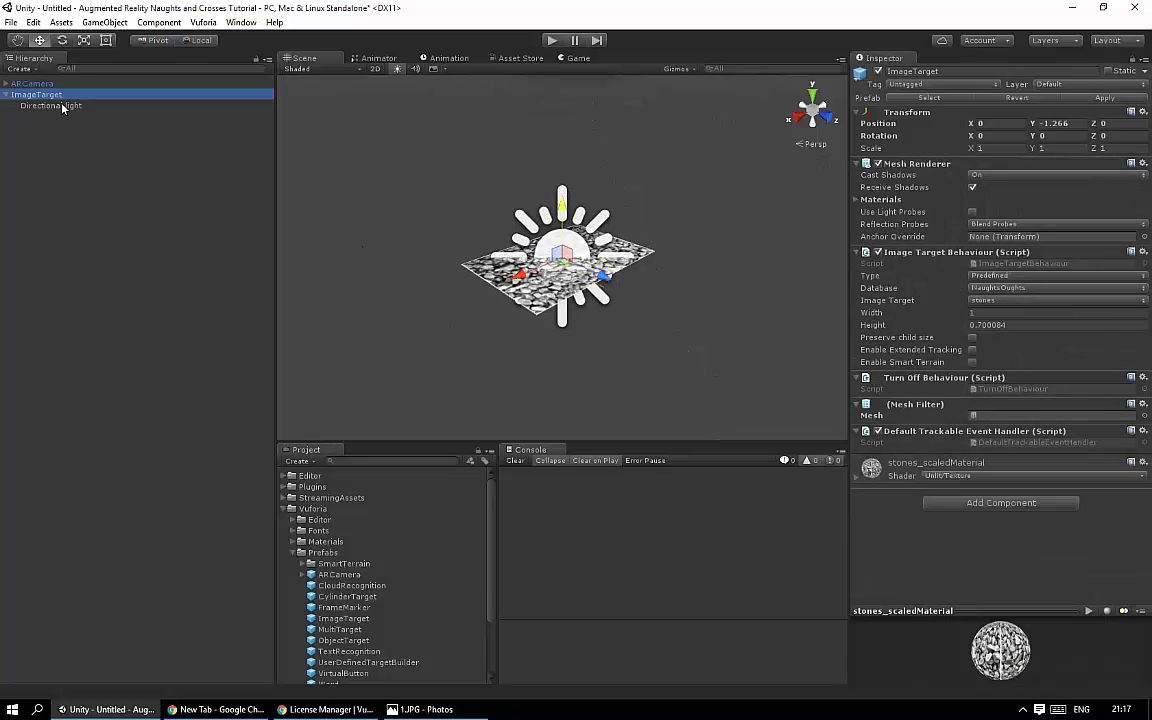
{"action": "left_click_drag", "start_coordinate": [62, 107], "coordinate": [57, 278]}
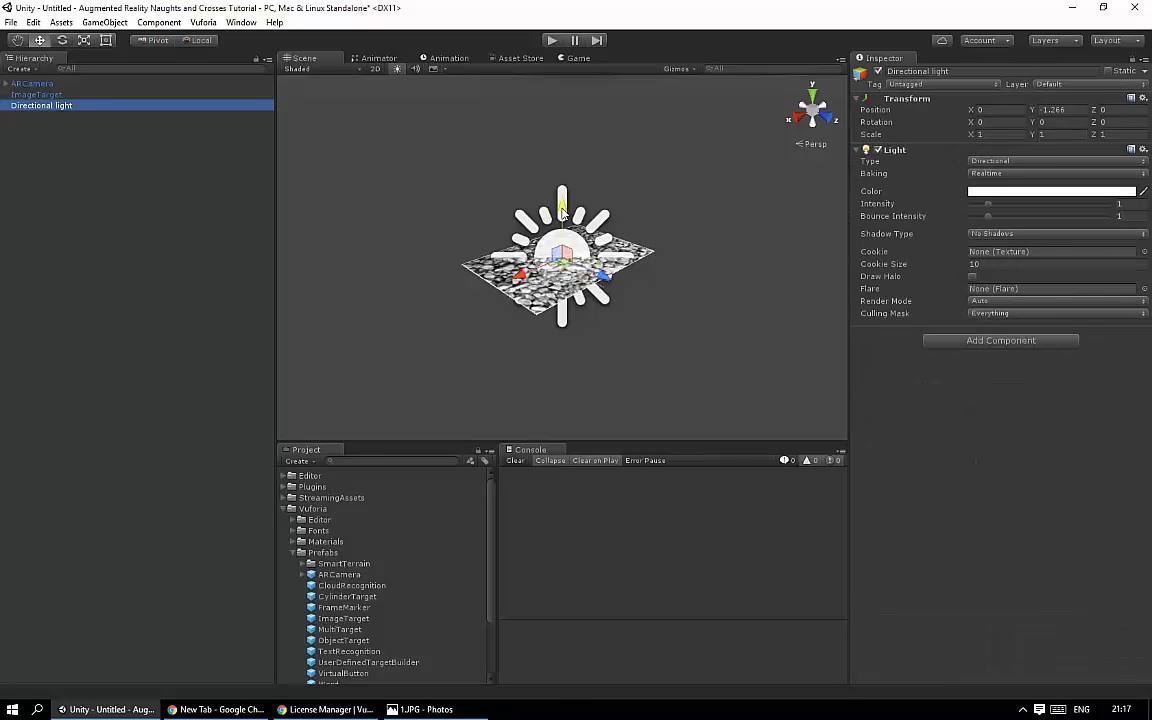
{"action": "left_click_drag", "start_coordinate": [563, 213], "coordinate": [561, 100]}
Step: Tilt the view around the stone image target and collapse the Prefabs and Vuforia folders
{"action": "left_click_drag", "start_coordinate": [476, 298], "coordinate": [463, 327], "text": "alt"}
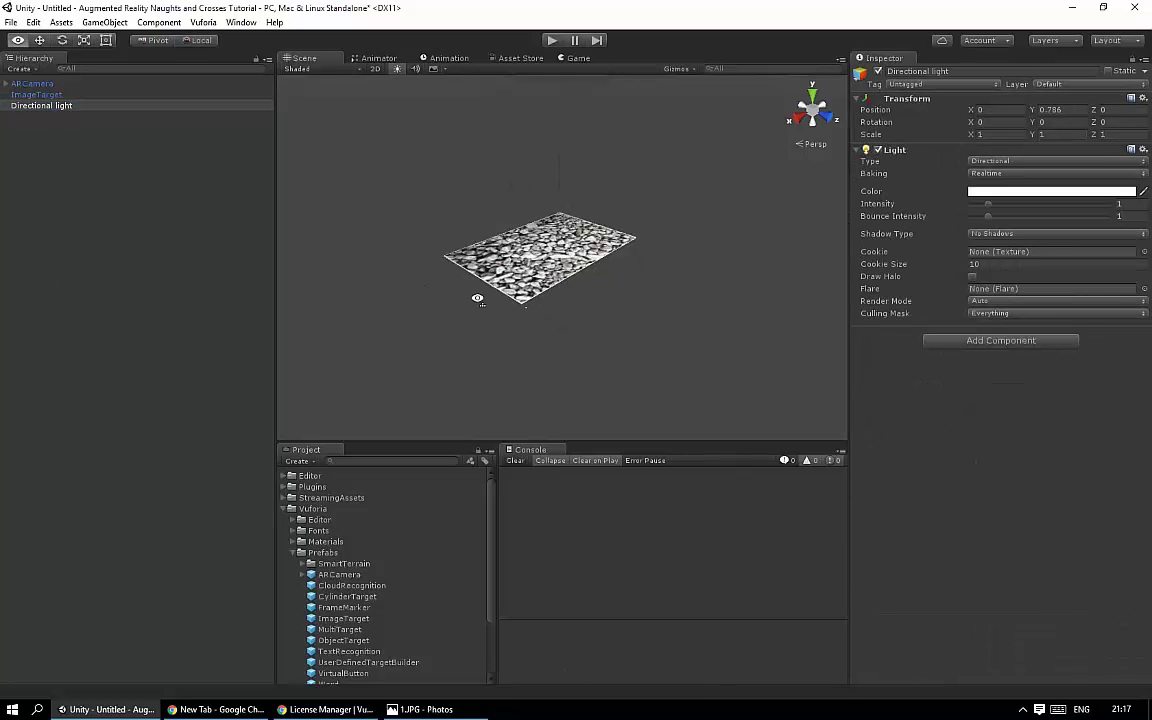
{"action": "left_click", "coordinate": [294, 552]}
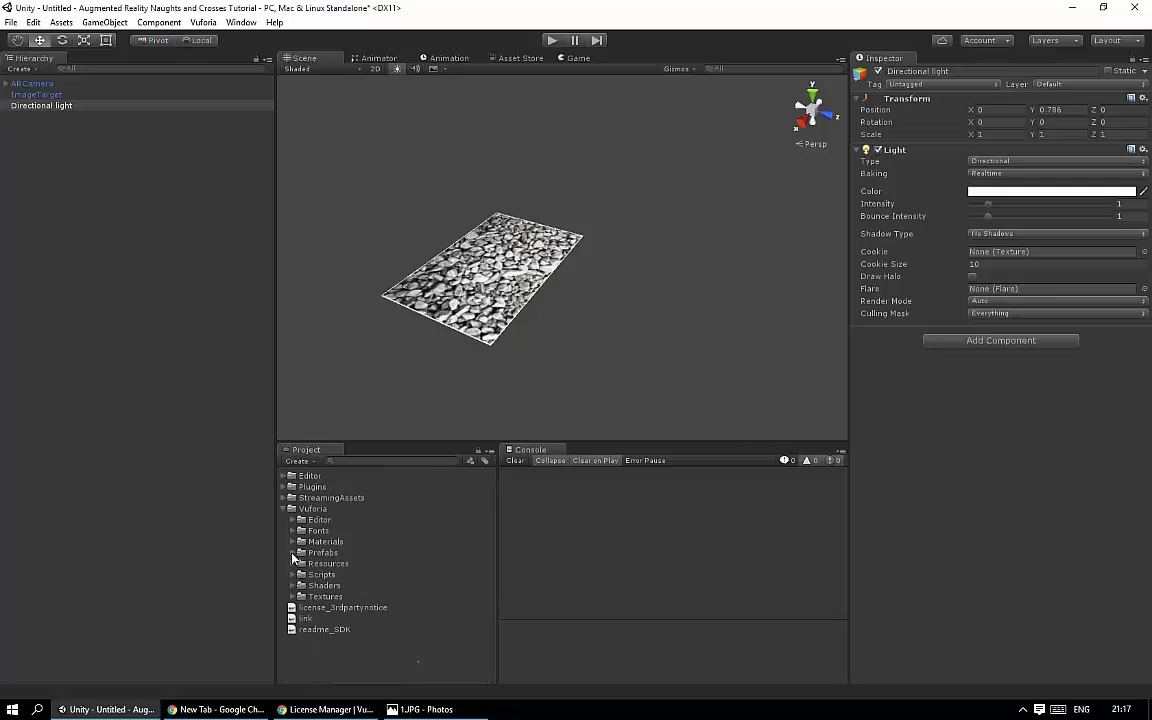
{"action": "left_click", "coordinate": [284, 508]}
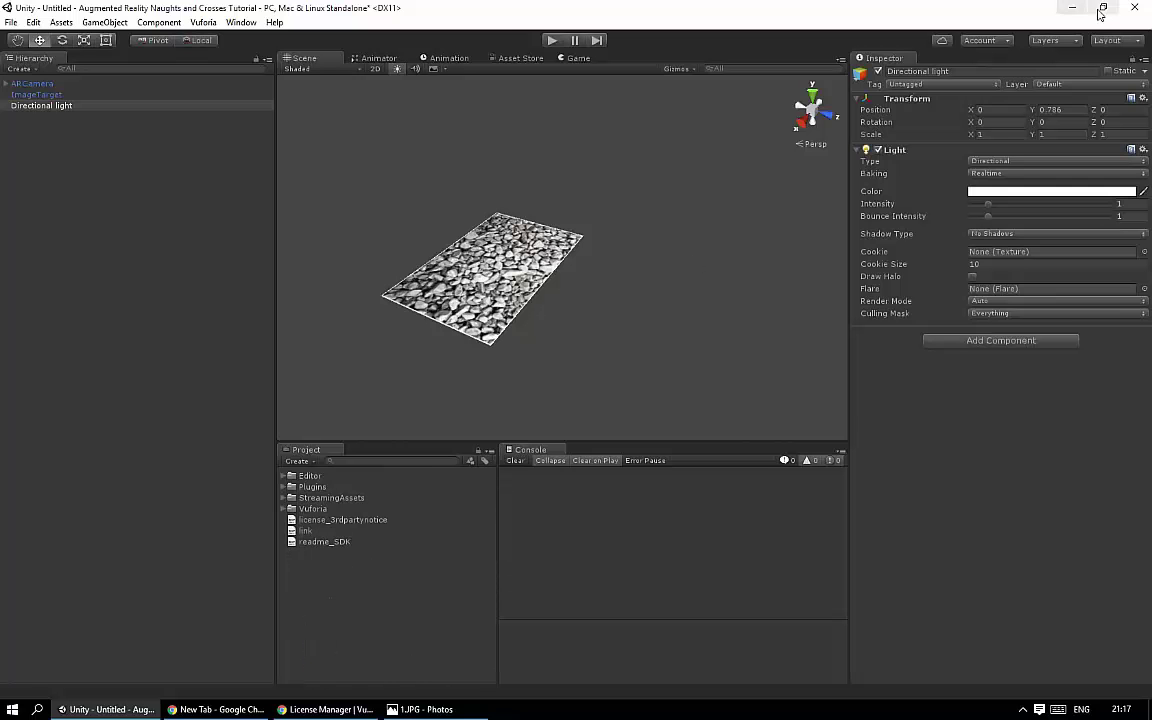
Step: Drag the desktop AppContent folder into Unity's Project Assets, then clear the Console messages
{"action": "double_click", "coordinate": [955, 12]}
{"action": "left_click", "coordinate": [999, 13]}
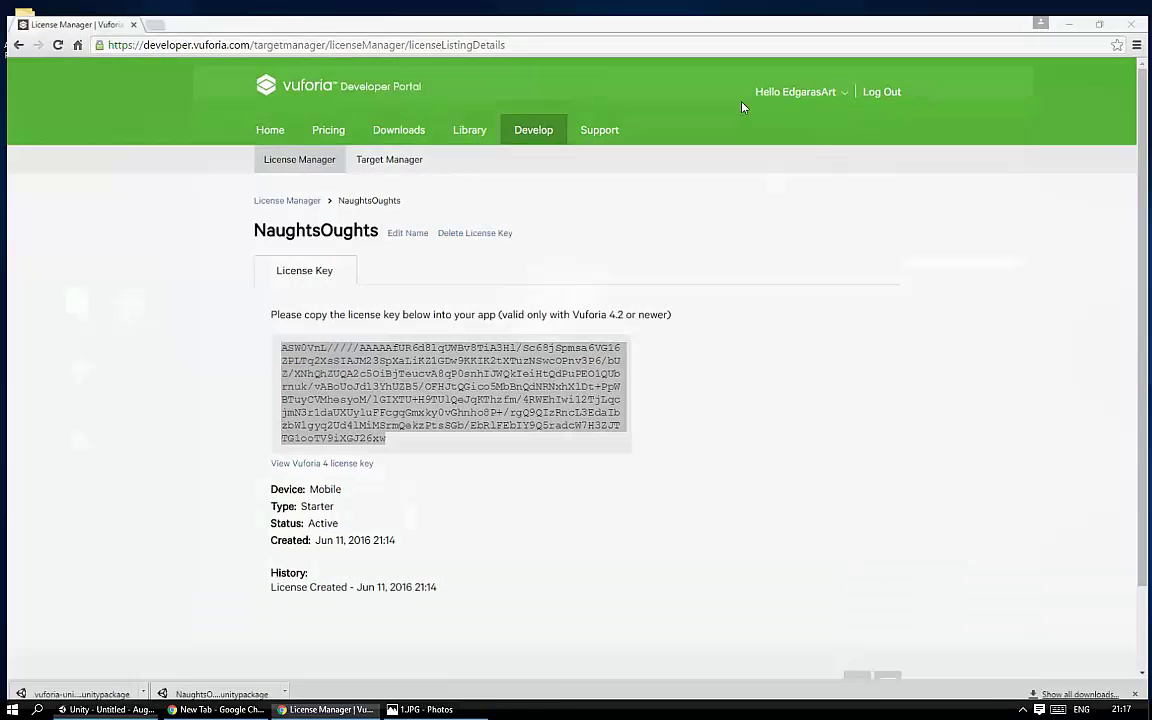
{"action": "left_click", "coordinate": [1072, 8]}
{"action": "left_click_drag", "start_coordinate": [85, 313], "coordinate": [433, 598]}
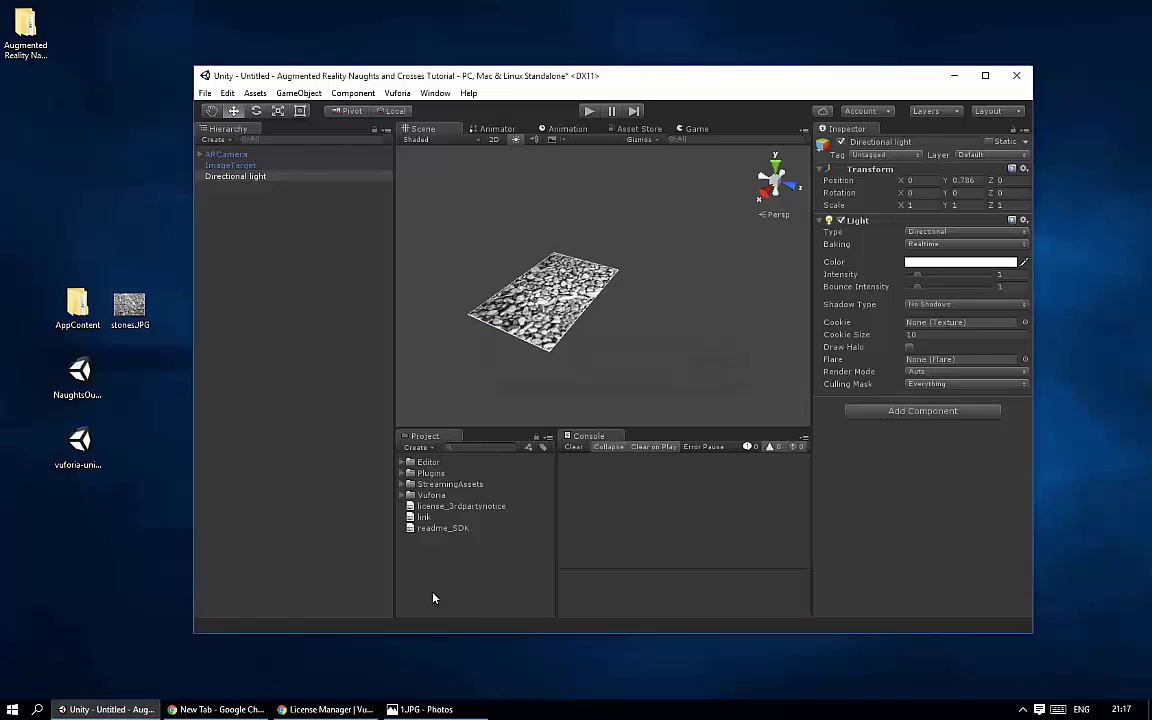
{"action": "left_click", "coordinate": [574, 447]}
{"action": "left_click", "coordinate": [984, 76]}
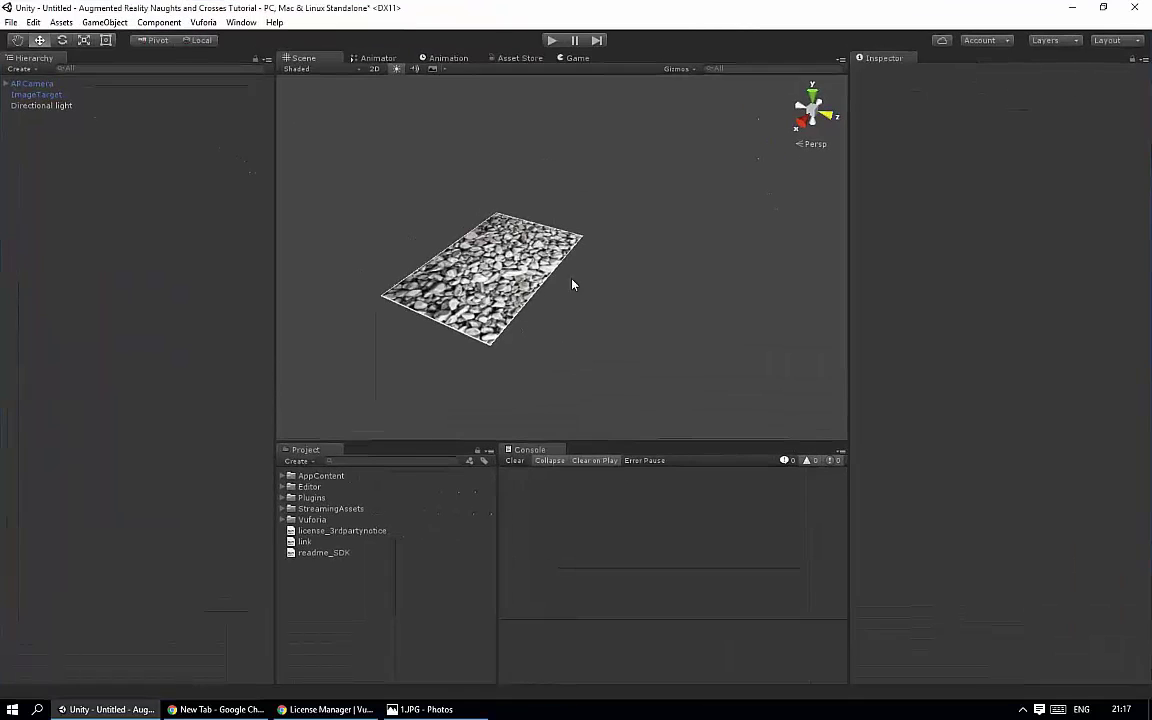
Step: Create a UI Canvas in the Hierarchy and rename it CanvasPointer
{"action": "left_click_drag", "start_coordinate": [276, 421], "coordinate": [222, 424]}
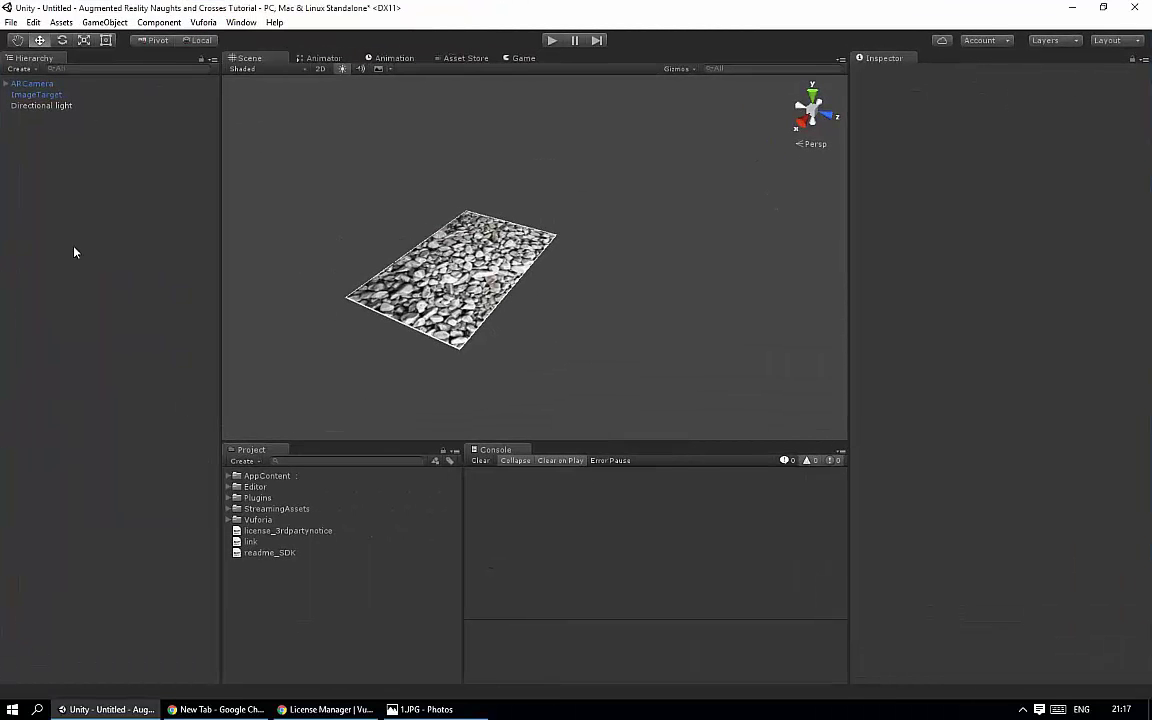
{"action": "right_click", "coordinate": [62, 222]}
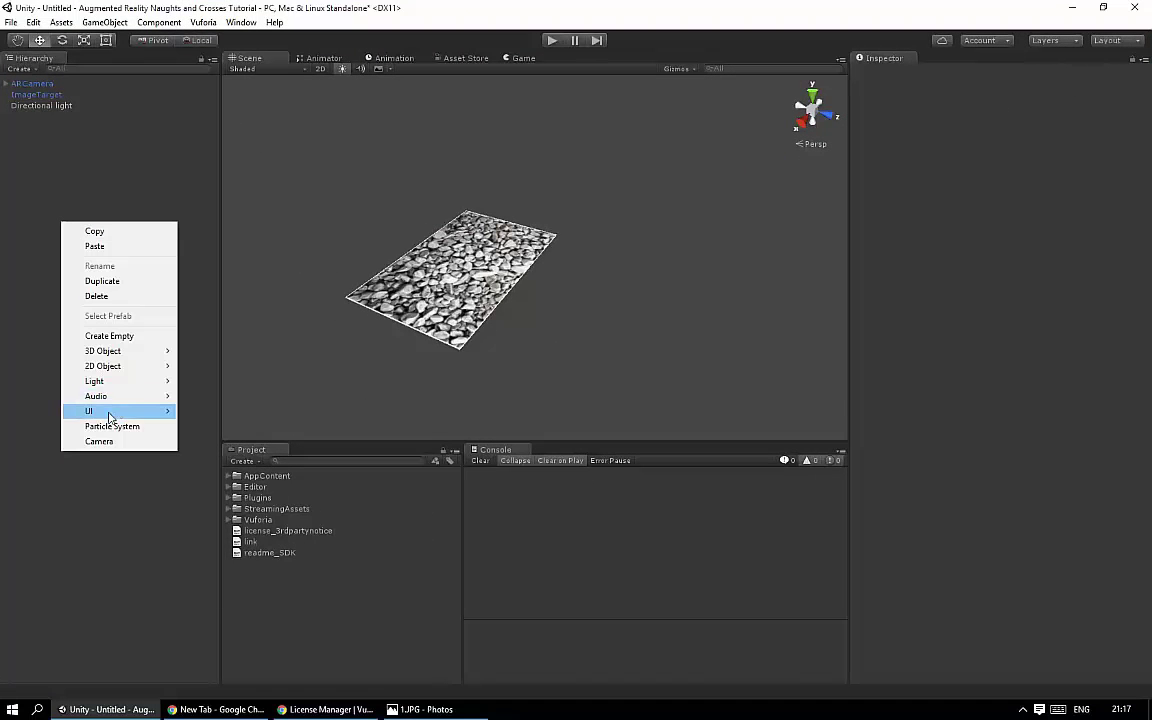
{"action": "right_click", "coordinate": [34, 228]}
{"action": "right_click", "coordinate": [34, 228]}
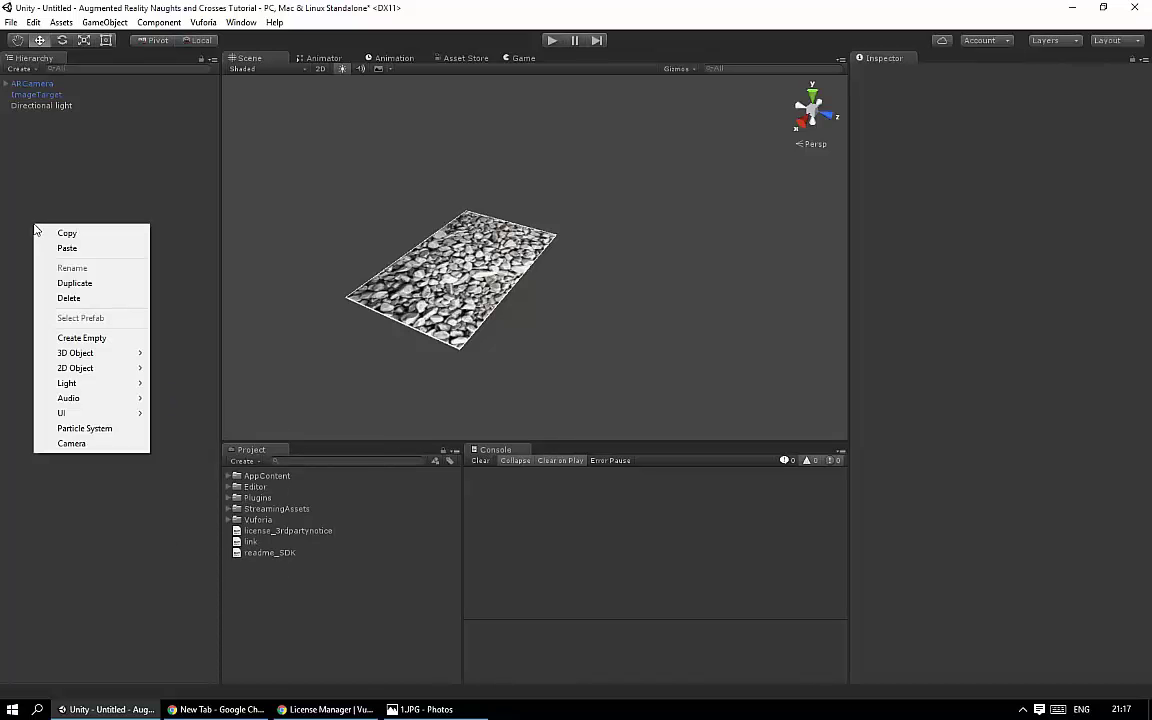
{"action": "mouse_move", "coordinate": [97, 412]}
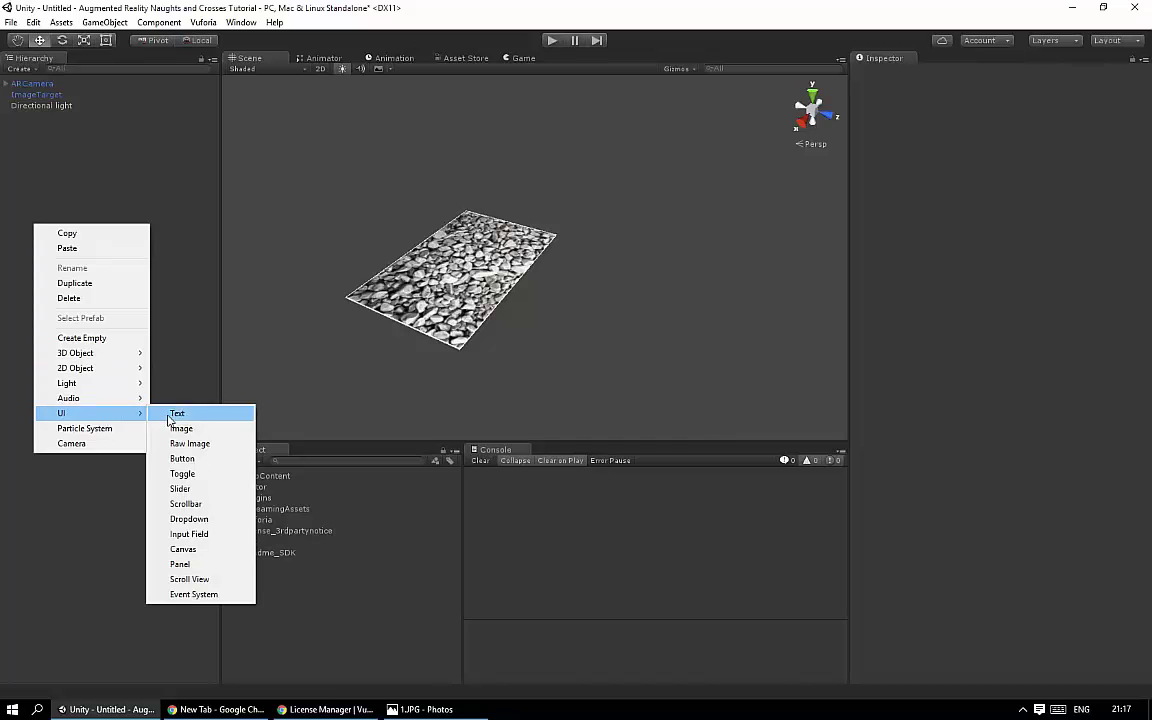
{"action": "left_click", "coordinate": [190, 549]}
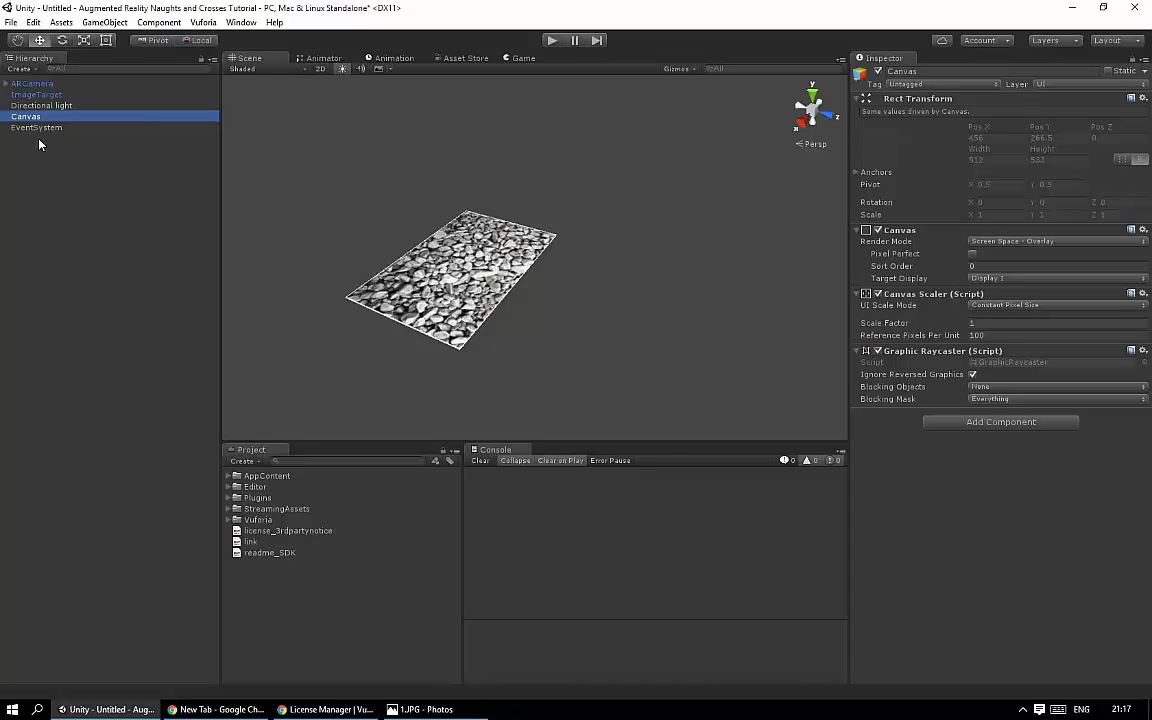
{"action": "right_click", "coordinate": [30, 118]}
{"action": "left_click", "coordinate": [55, 159]}
{"action": "left_click", "coordinate": [55, 119]}
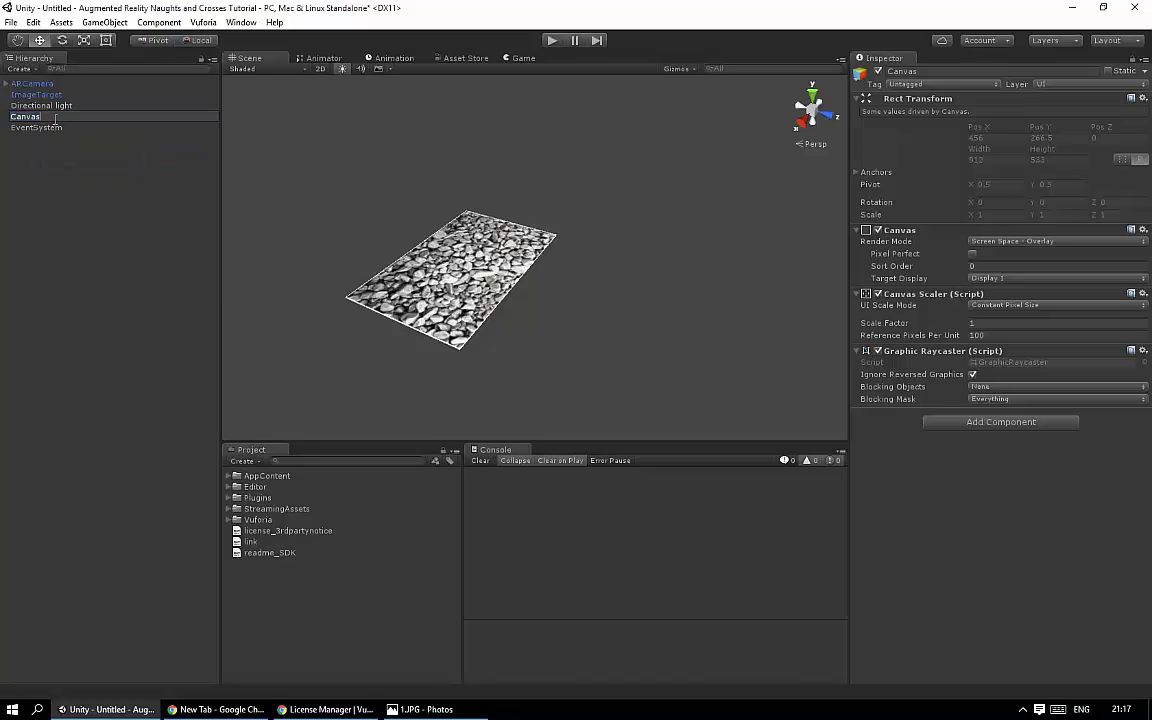
{"action": "key", "text": "Return"}
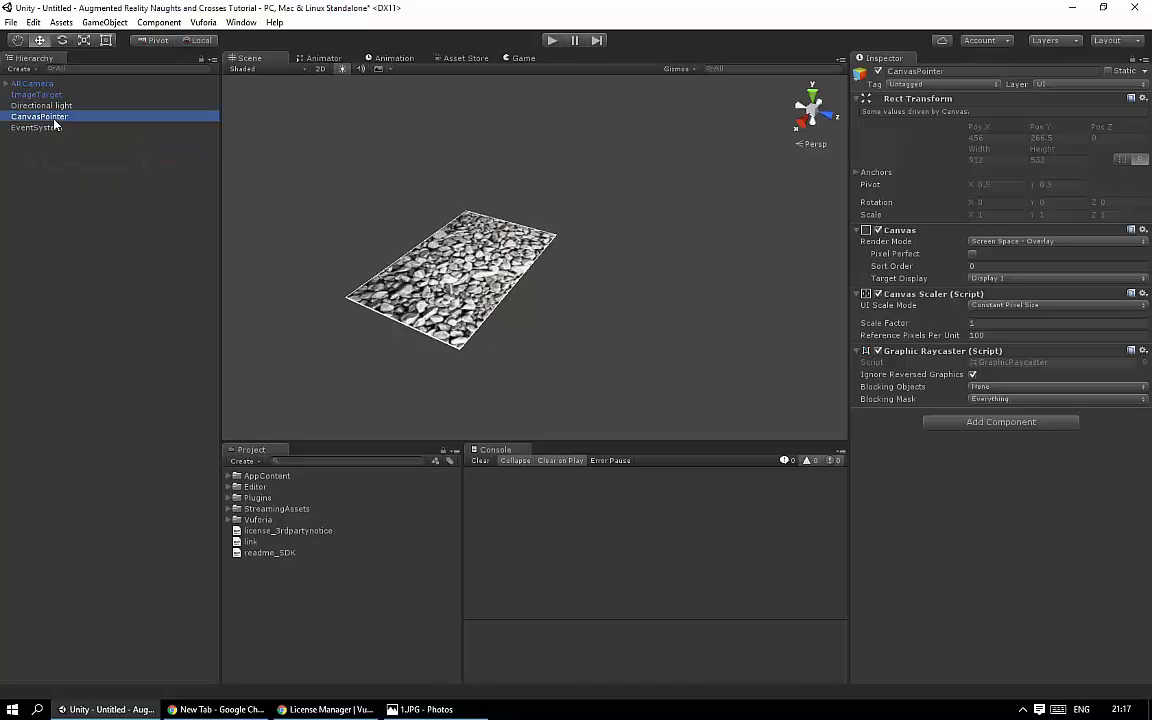
Step: Add a UI Image as a child of CanvasPointer
{"action": "right_click", "coordinate": [54, 121]}
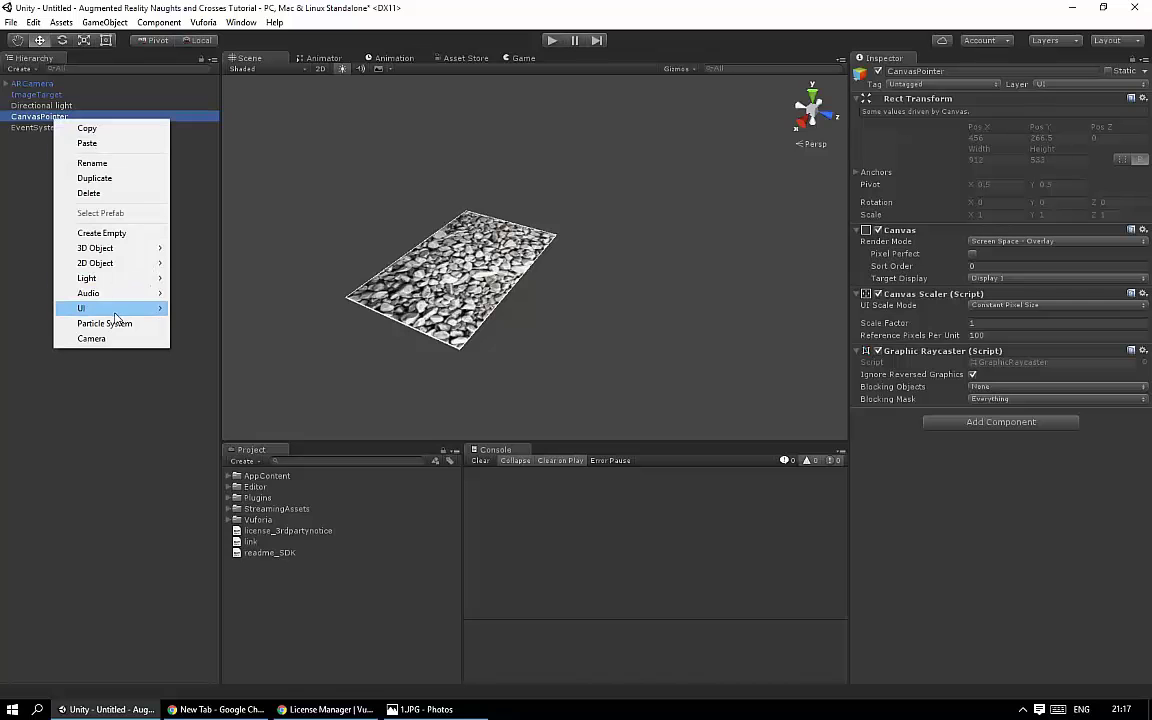
{"action": "mouse_move", "coordinate": [120, 308]}
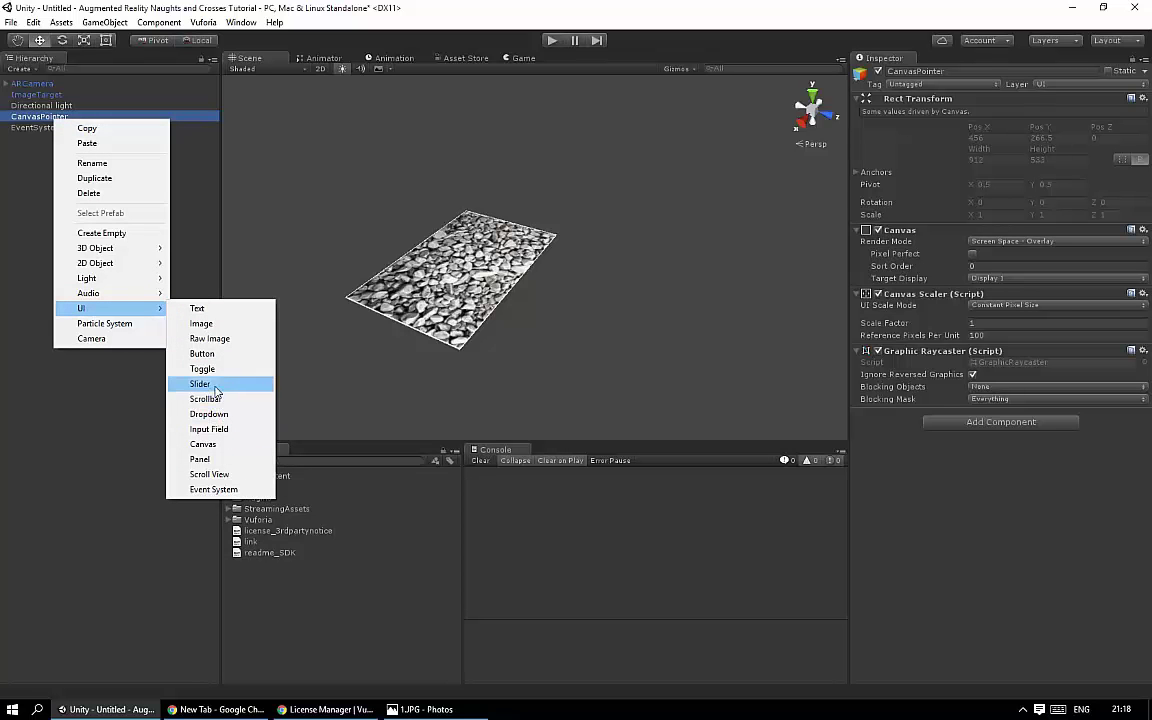
{"action": "left_click", "coordinate": [212, 324]}
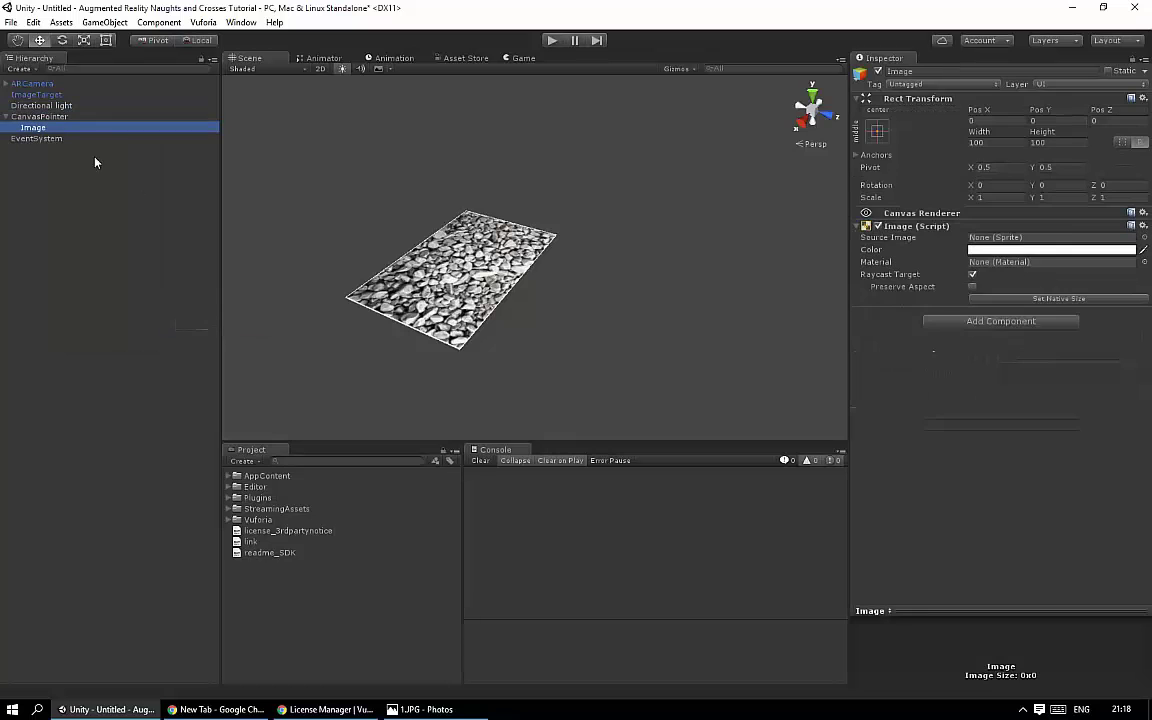
Step: Set the Image's X and Y scale to 0.5
{"action": "left_click", "coordinate": [35, 118]}
{"action": "double_click", "coordinate": [33, 127]}
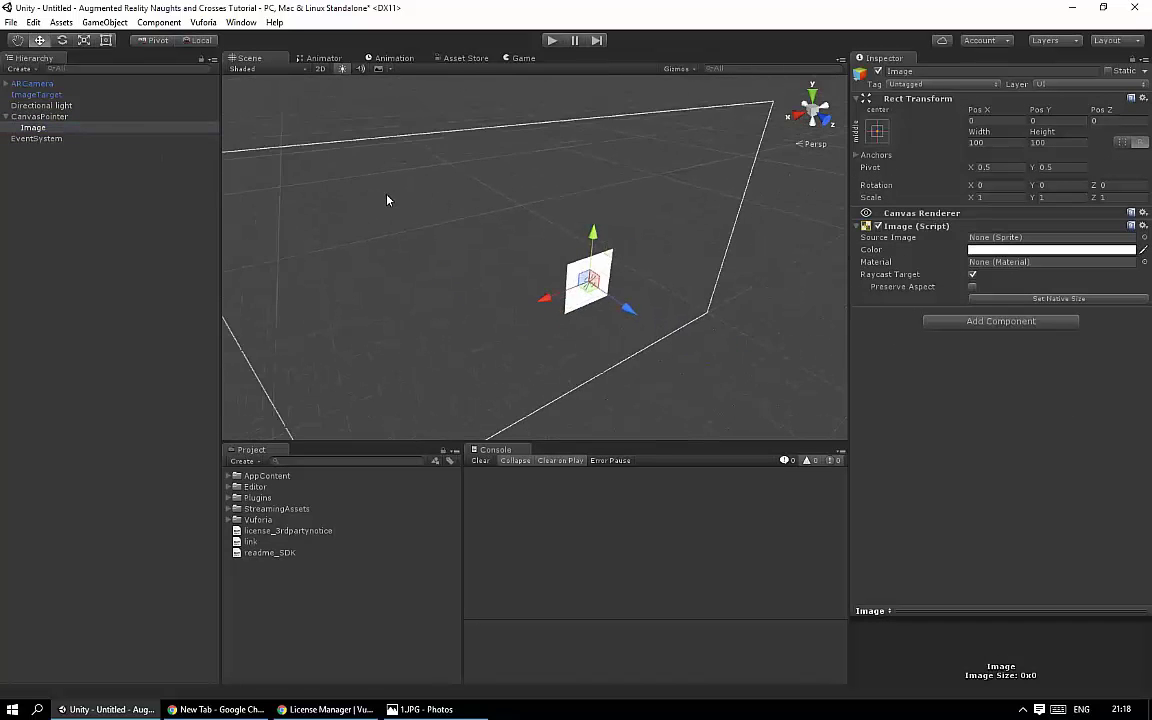
{"action": "left_click_drag", "start_coordinate": [383, 202], "coordinate": [395, 108], "text": "alt"}
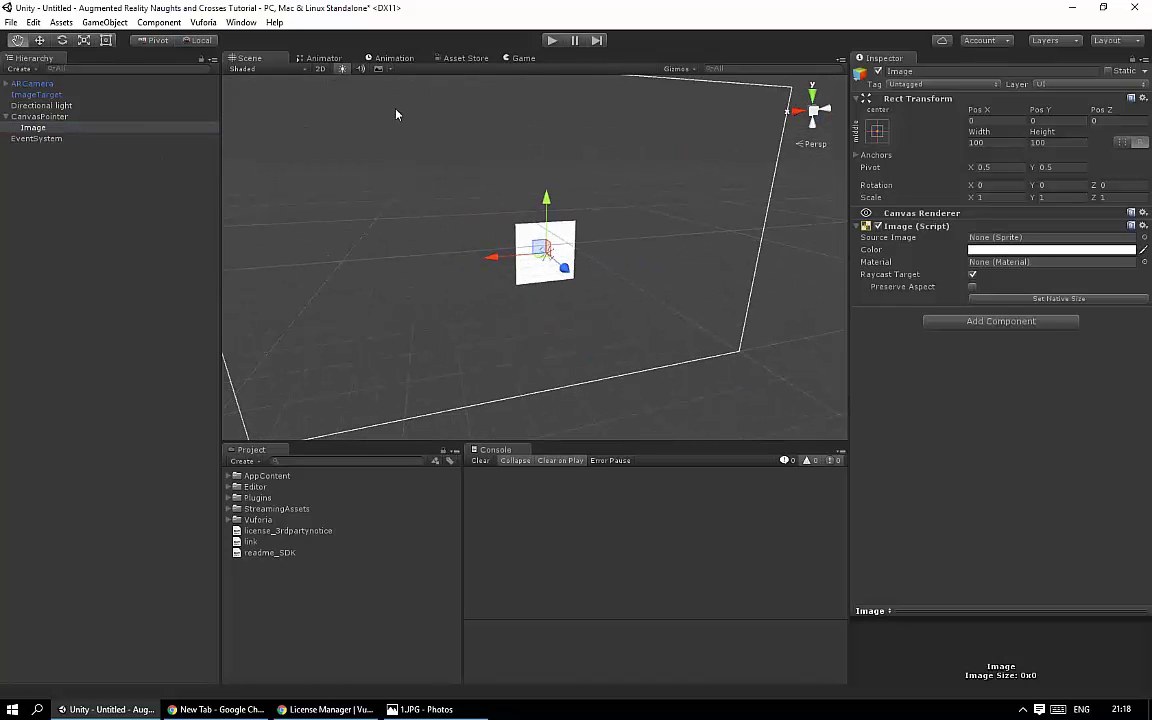
{"action": "left_click", "coordinate": [968, 198]}
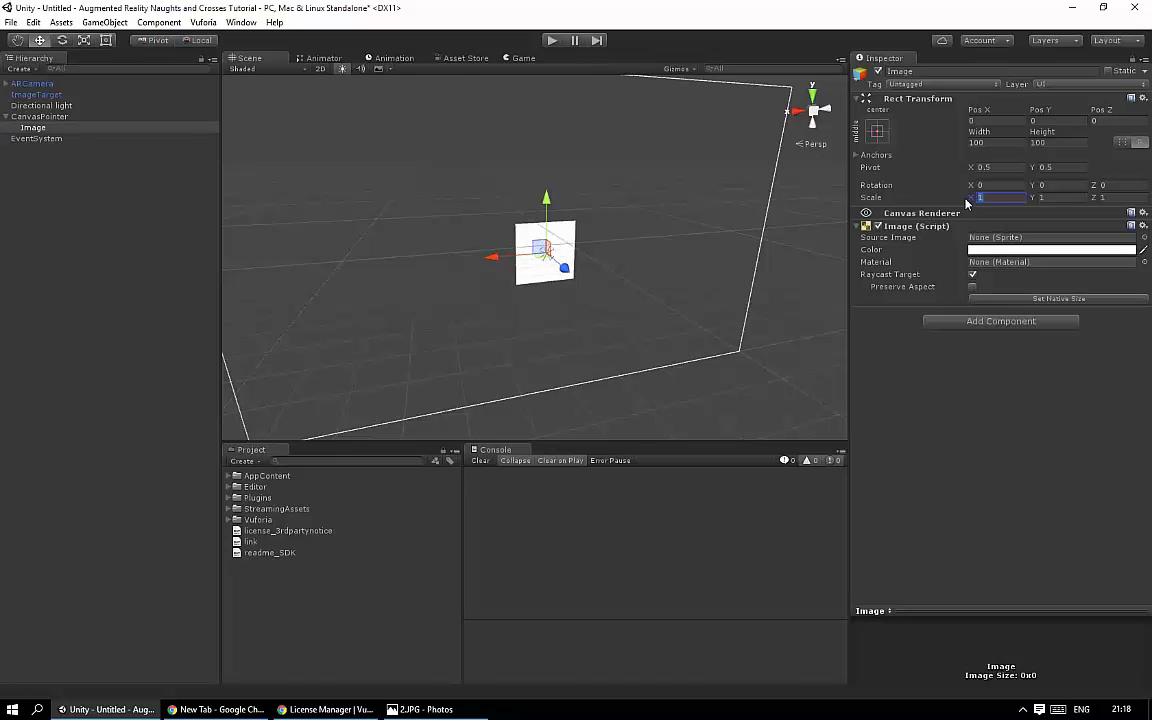
{"action": "type", "text": "0.2"}
{"action": "key", "text": "Tab"}
{"action": "type", "text": "0.2"}
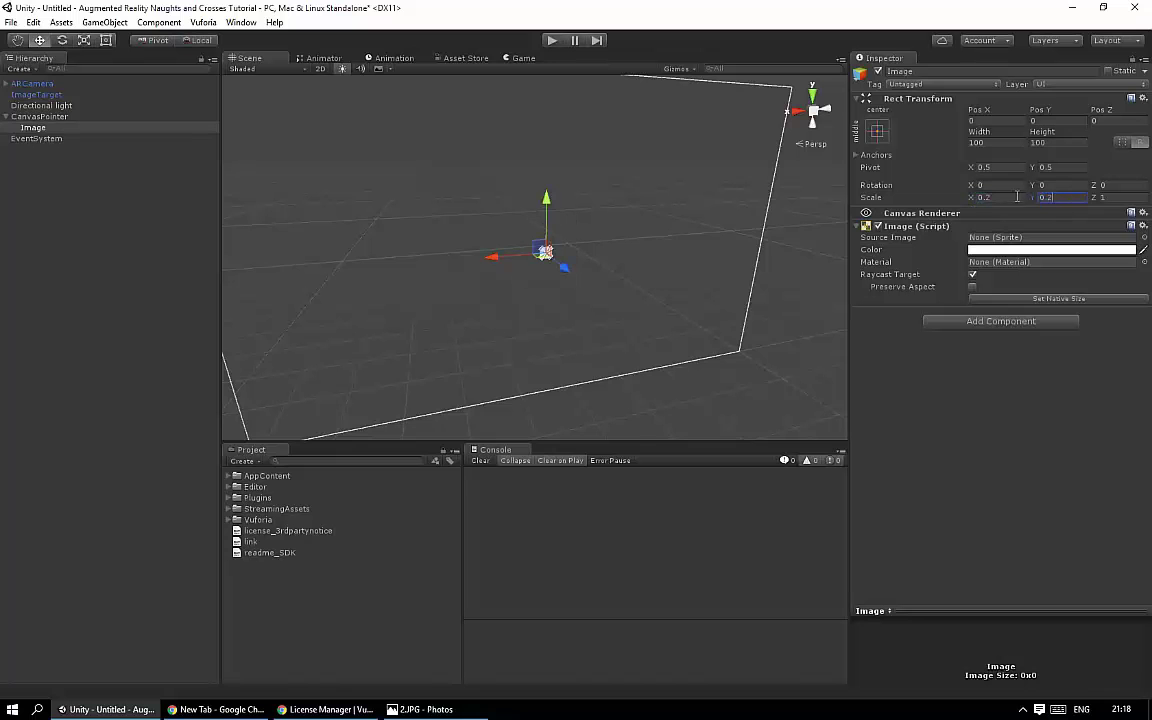
{"action": "left_click_drag", "start_coordinate": [640, 205], "coordinate": [674, 206], "text": "alt"}
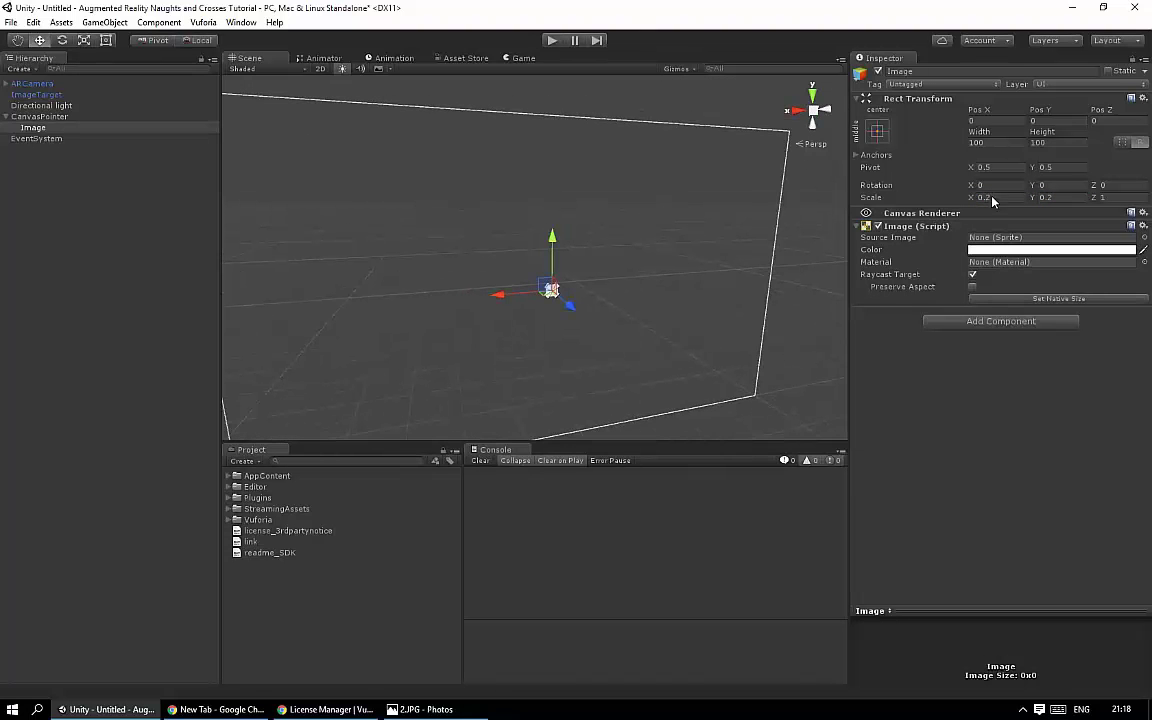
{"action": "type", "text": "0.5"}
{"action": "left_click", "coordinate": [1050, 198]}
{"action": "type", "text": "0.5"}
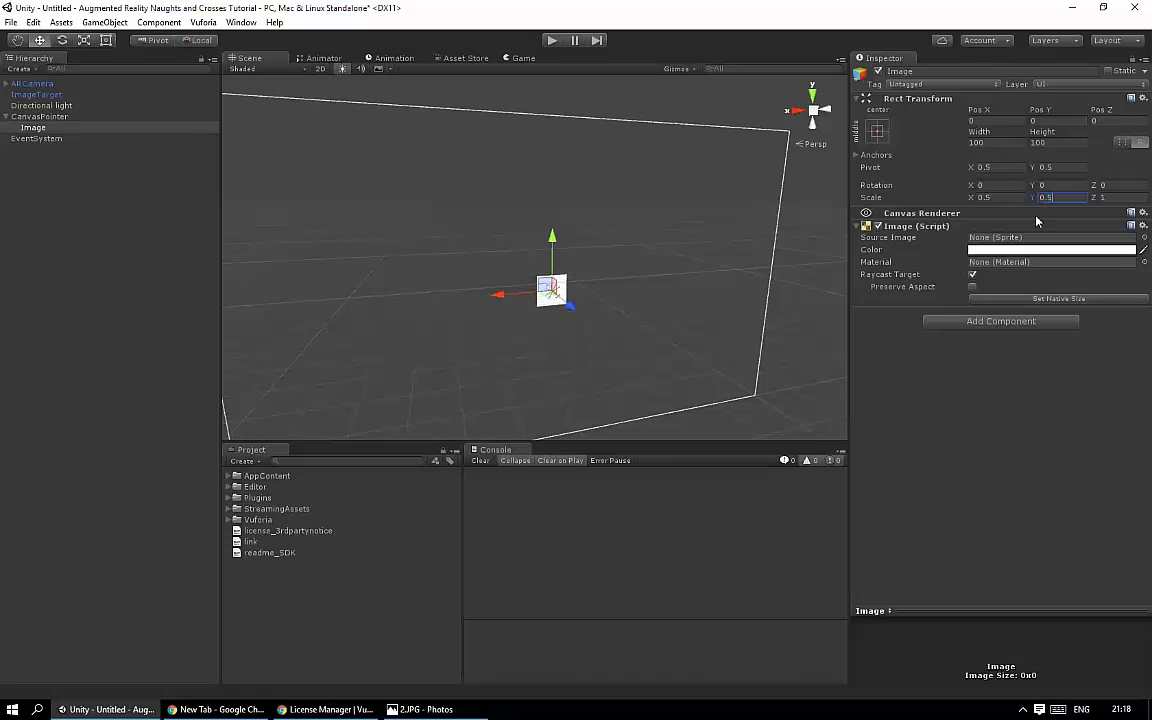
Step: Assign AppContent/Texture/circleTExture as the Image's Source Image
{"action": "left_click", "coordinate": [229, 477]}
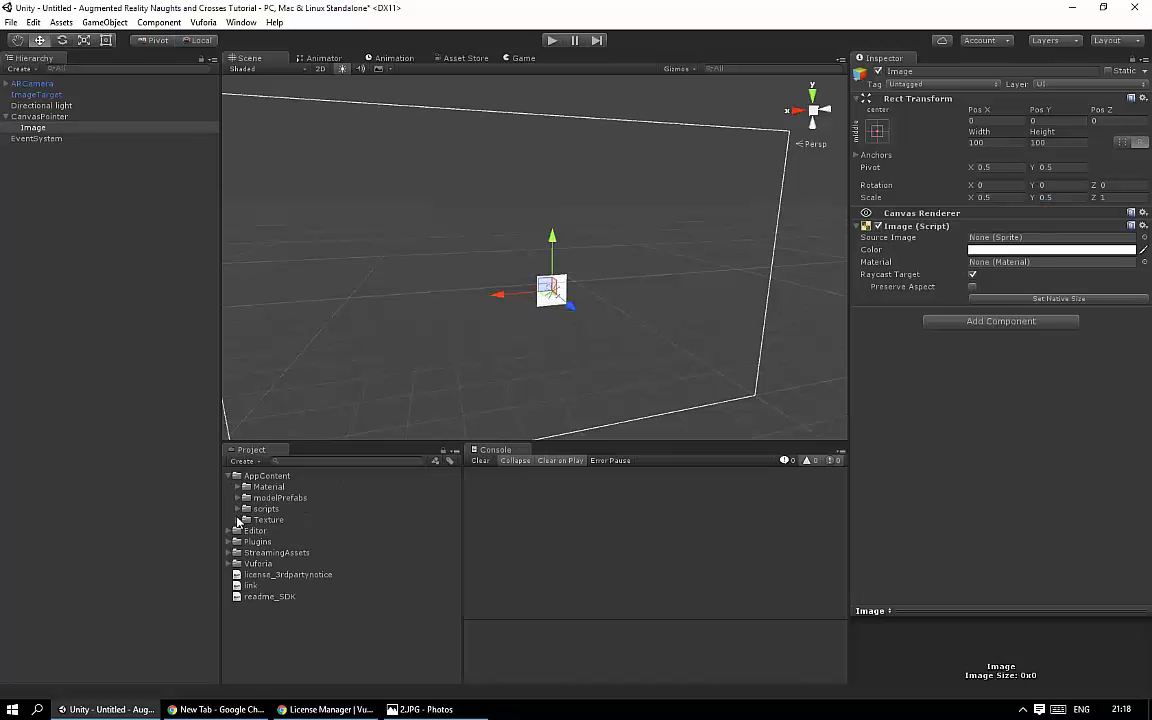
{"action": "left_click", "coordinate": [237, 520]}
{"action": "left_click", "coordinate": [268, 541]}
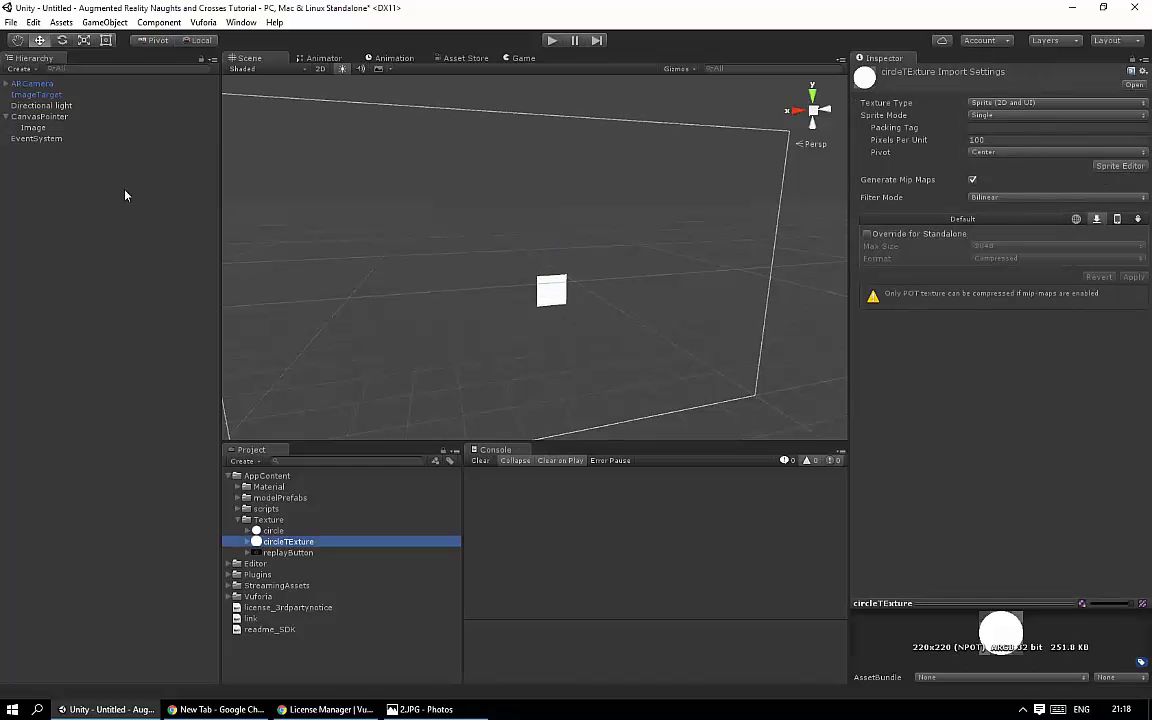
{"action": "left_click", "coordinate": [38, 128]}
{"action": "mouse_move", "coordinate": [275, 541]}
{"action": "left_mouse_down"}
{"action": "mouse_move", "coordinate": [858, 383]}
{"action": "mouse_move", "coordinate": [1010, 240]}
{"action": "left_mouse_up"}
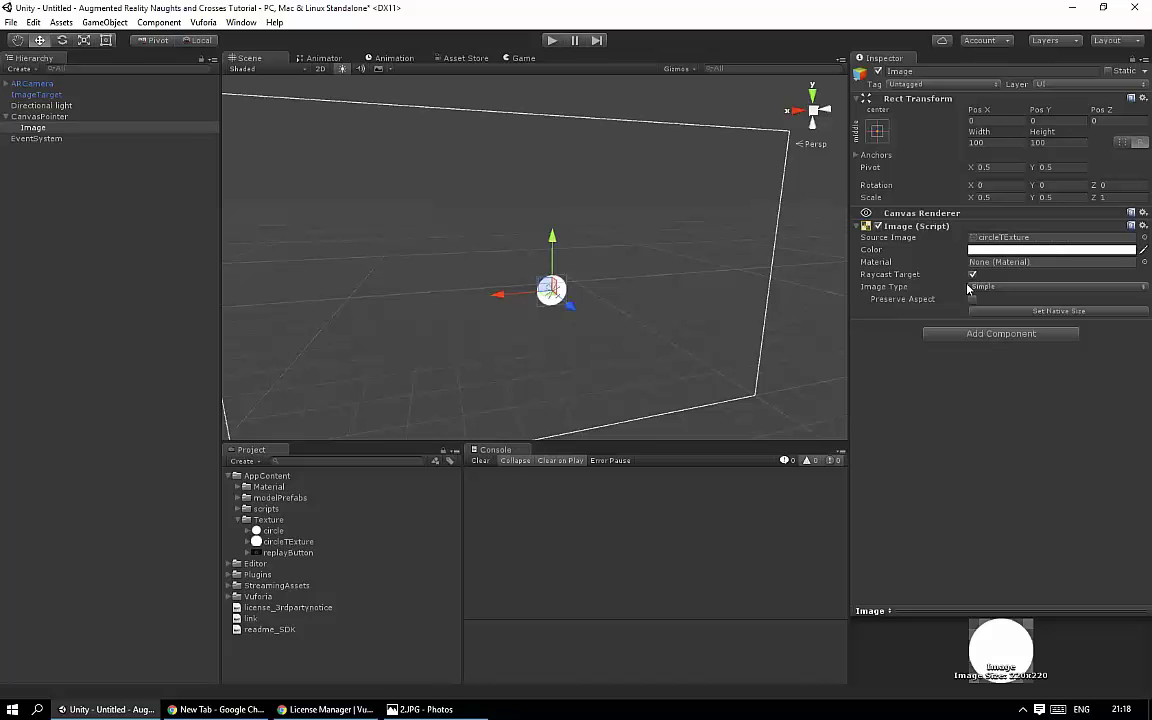
Step: Rename the Image object to RadialProgressBar
{"action": "right_click", "coordinate": [36, 128]}
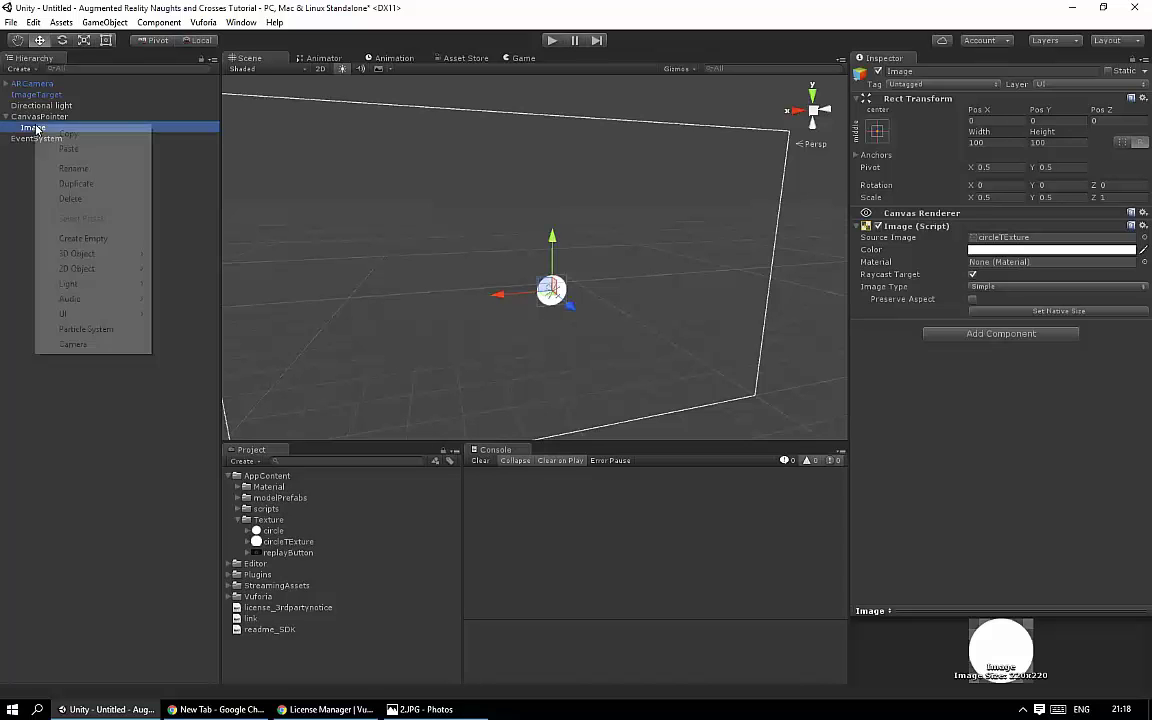
{"action": "left_click", "coordinate": [93, 170]}
{"action": "type", "text": "Rad"}
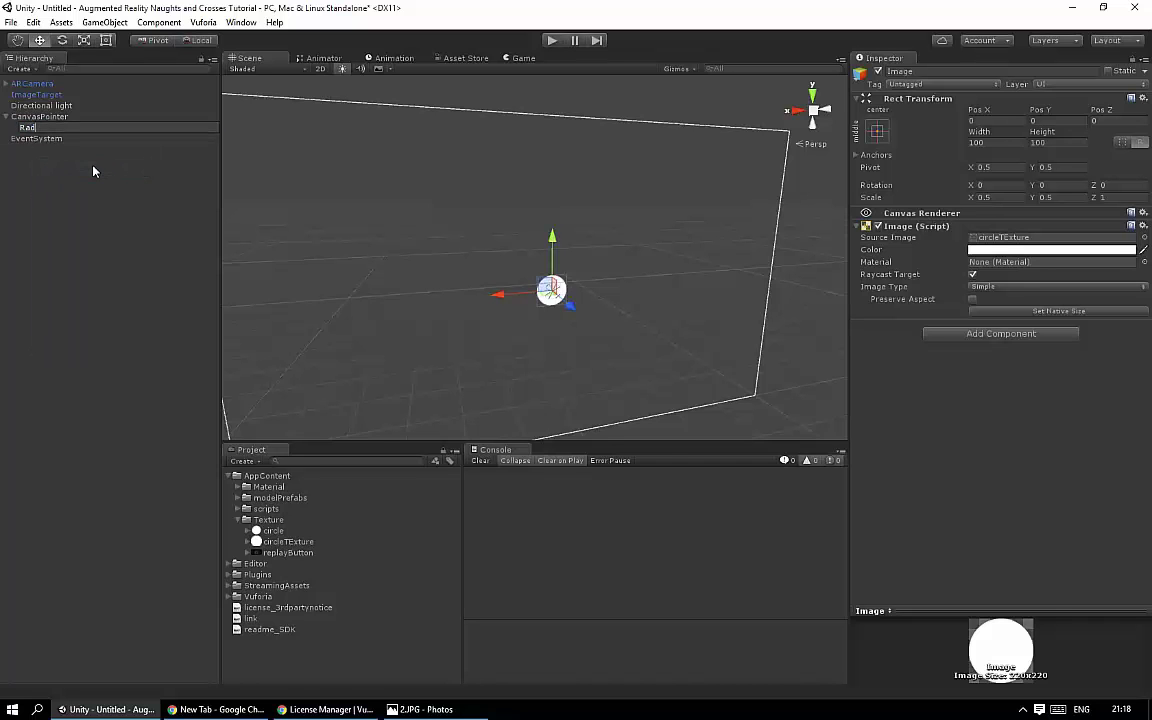
{"action": "type", "text": "ialProgres"}
{"action": "type", "text": "sBar"}
{"action": "key", "text": "Return"}
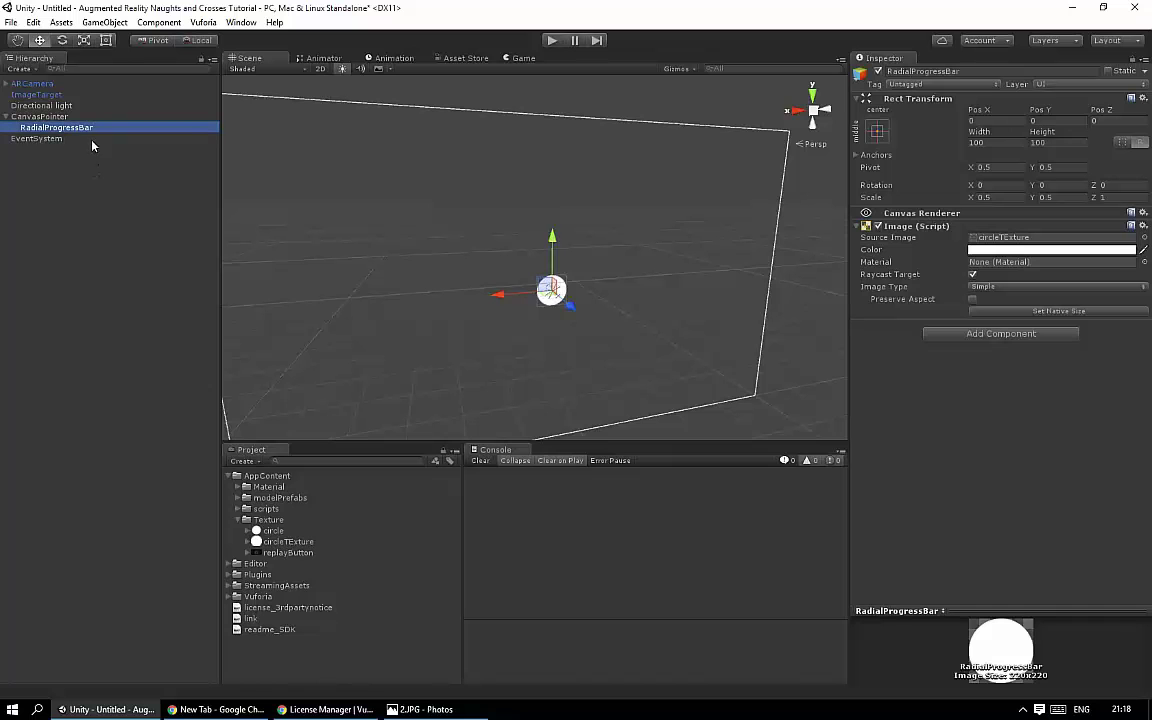
Step: Add a child UI Image under RadialProgressBar named LoadingBar
{"action": "right_click", "coordinate": [70, 130]}
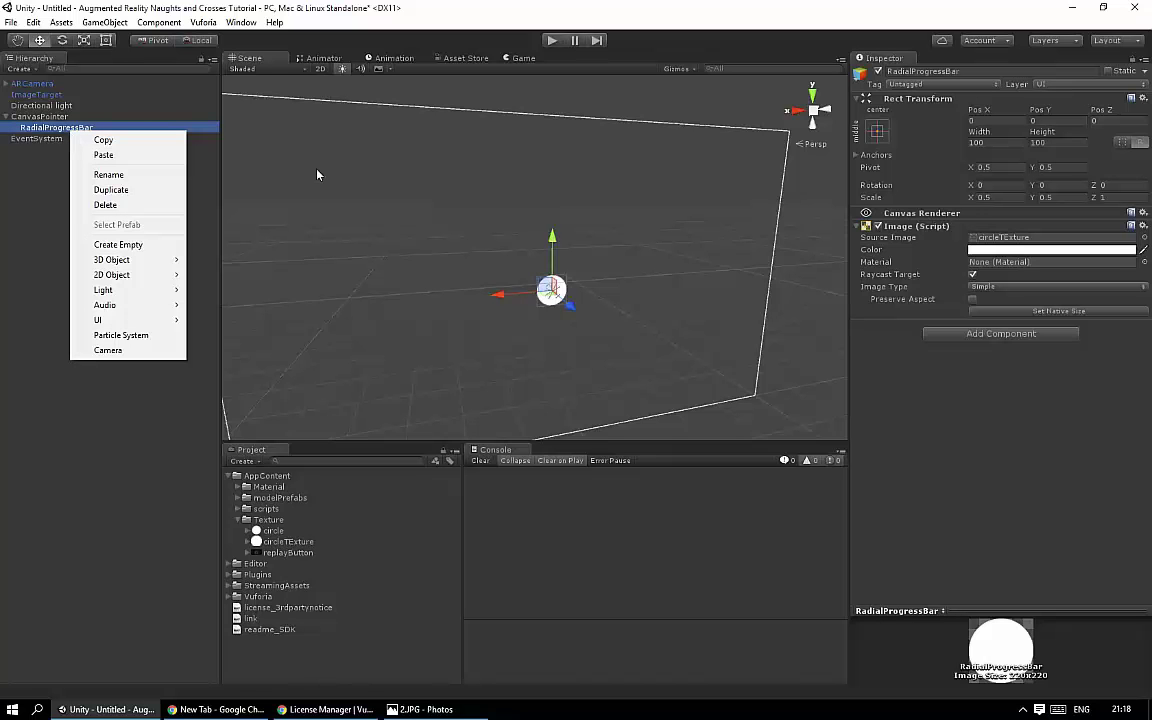
{"action": "mouse_move", "coordinate": [135, 319]}
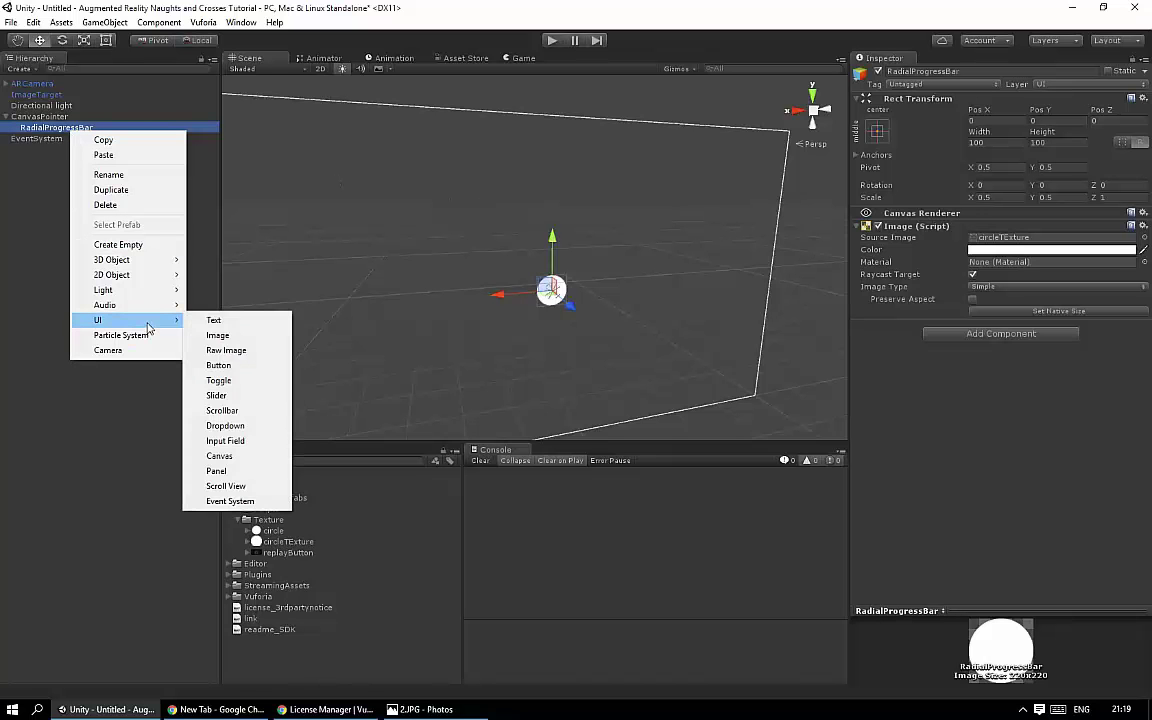
{"action": "left_click", "coordinate": [232, 336]}
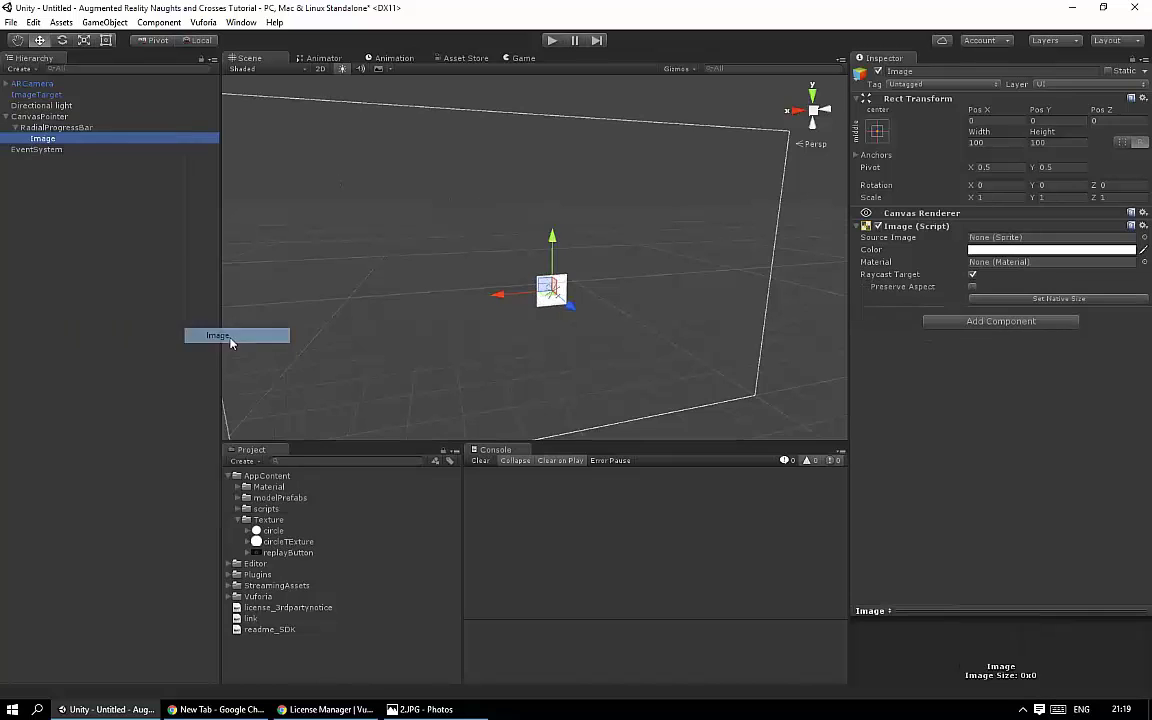
{"action": "right_click", "coordinate": [45, 137]}
{"action": "left_click", "coordinate": [88, 180]}
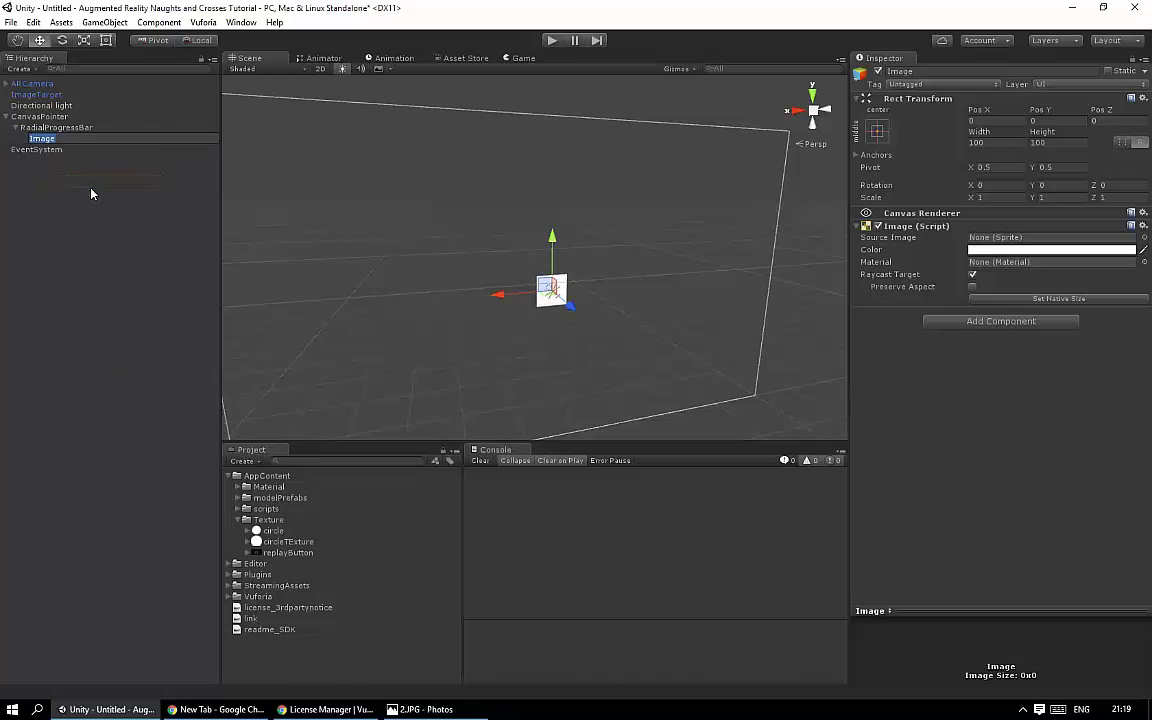
{"action": "type", "text": "Loadin"}
{"action": "type", "text": "gBar"}
{"action": "key", "text": "Return"}
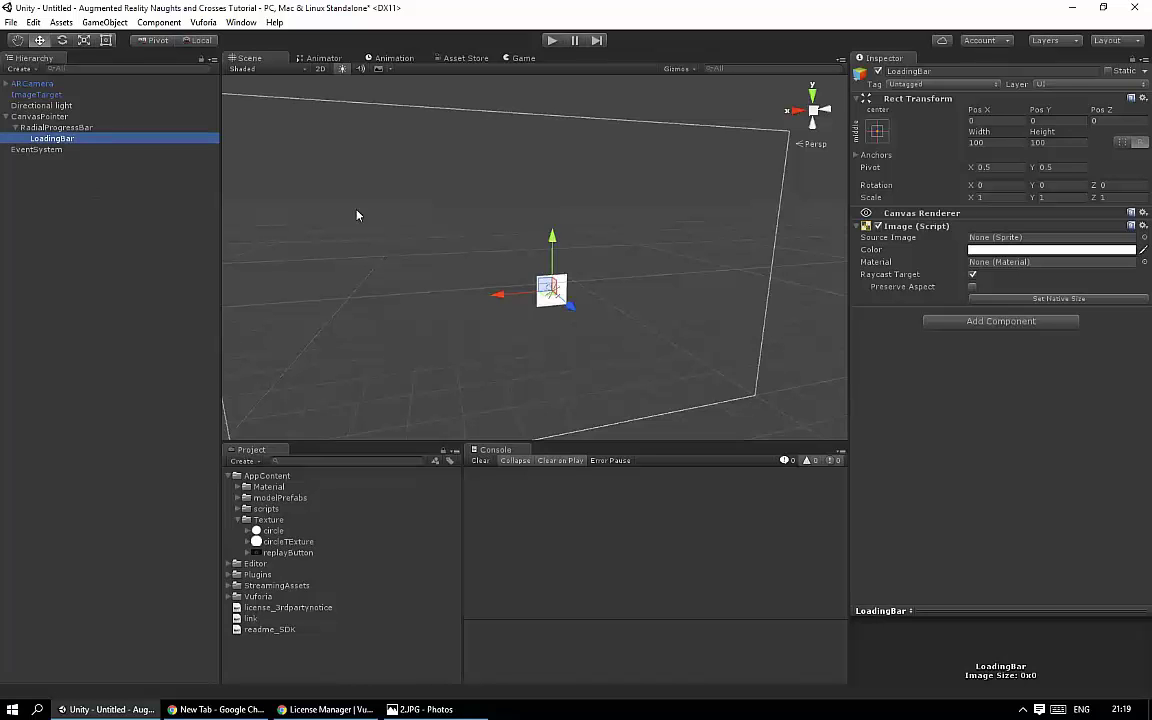
Step: Give LoadingBar the circleTExture source image and a light-blue colour (29AAF7)
{"action": "left_click_drag", "start_coordinate": [300, 541], "coordinate": [1003, 243]}
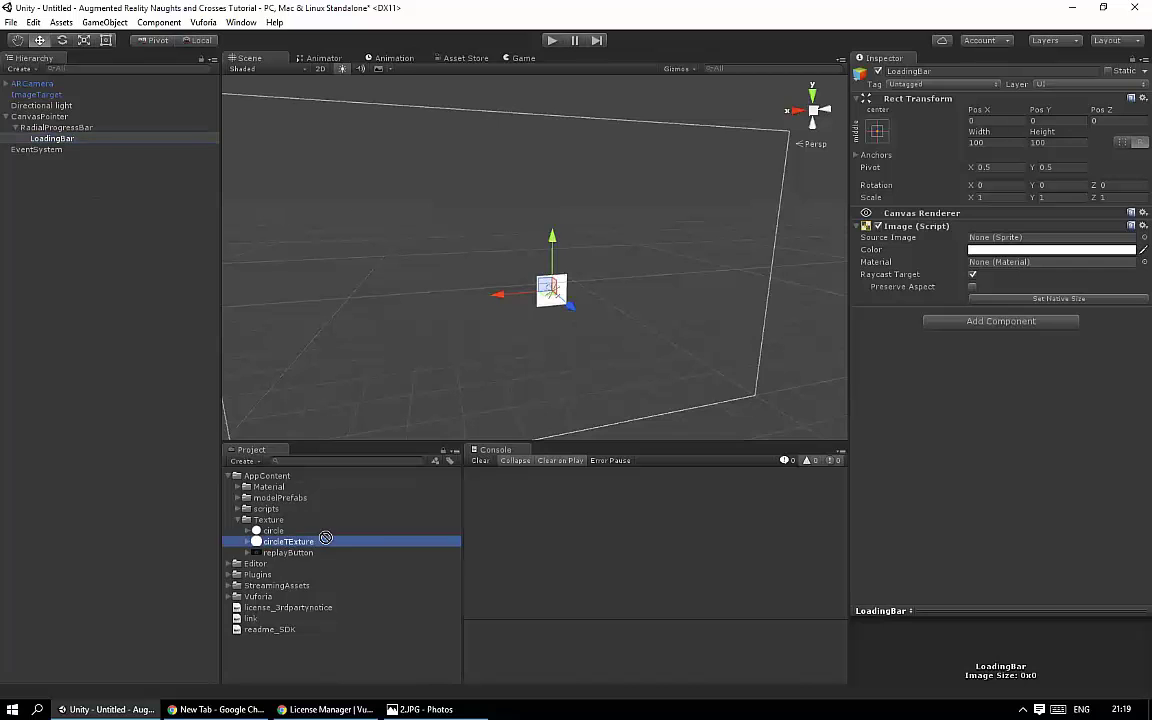
{"action": "left_click", "coordinate": [1003, 249]}
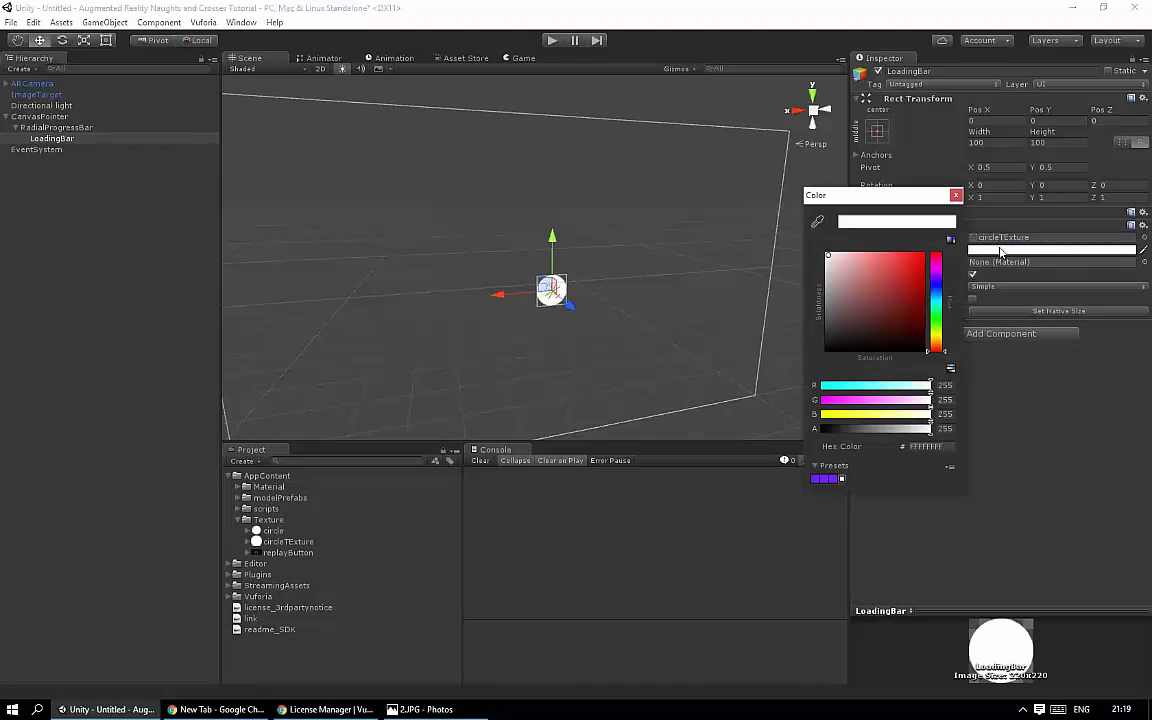
{"action": "left_click", "coordinate": [936, 300]}
{"action": "left_click_drag", "start_coordinate": [883, 298], "coordinate": [907, 262]}
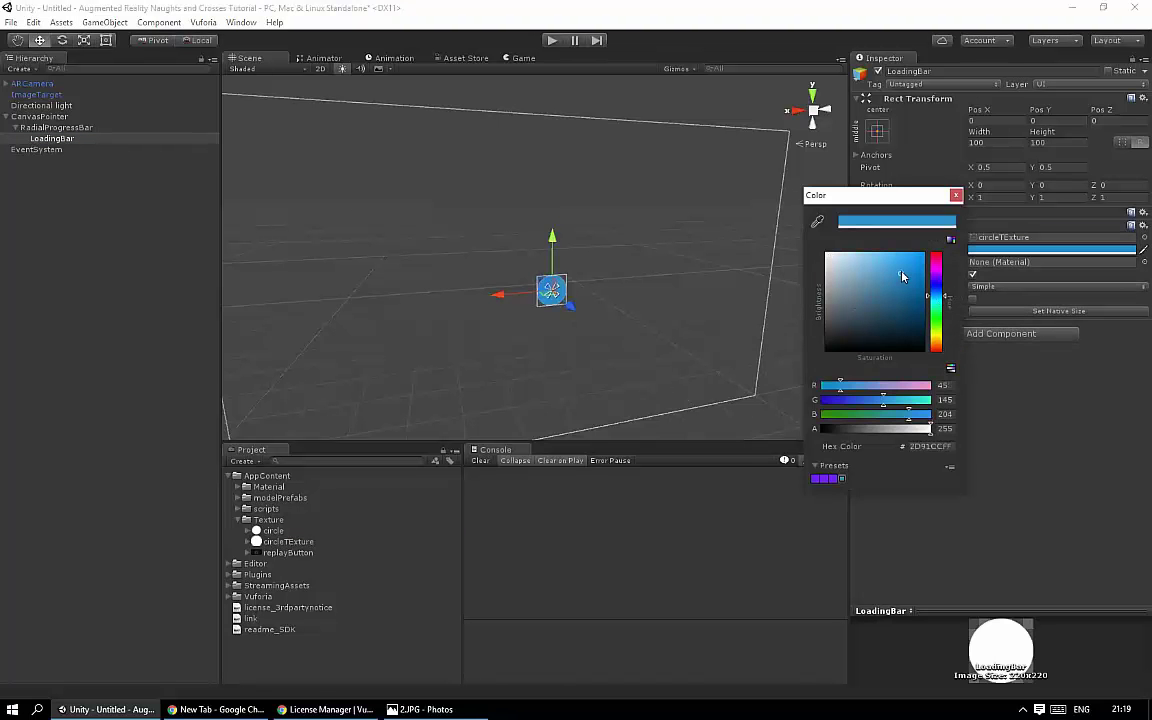
{"action": "left_click", "coordinate": [956, 195]}
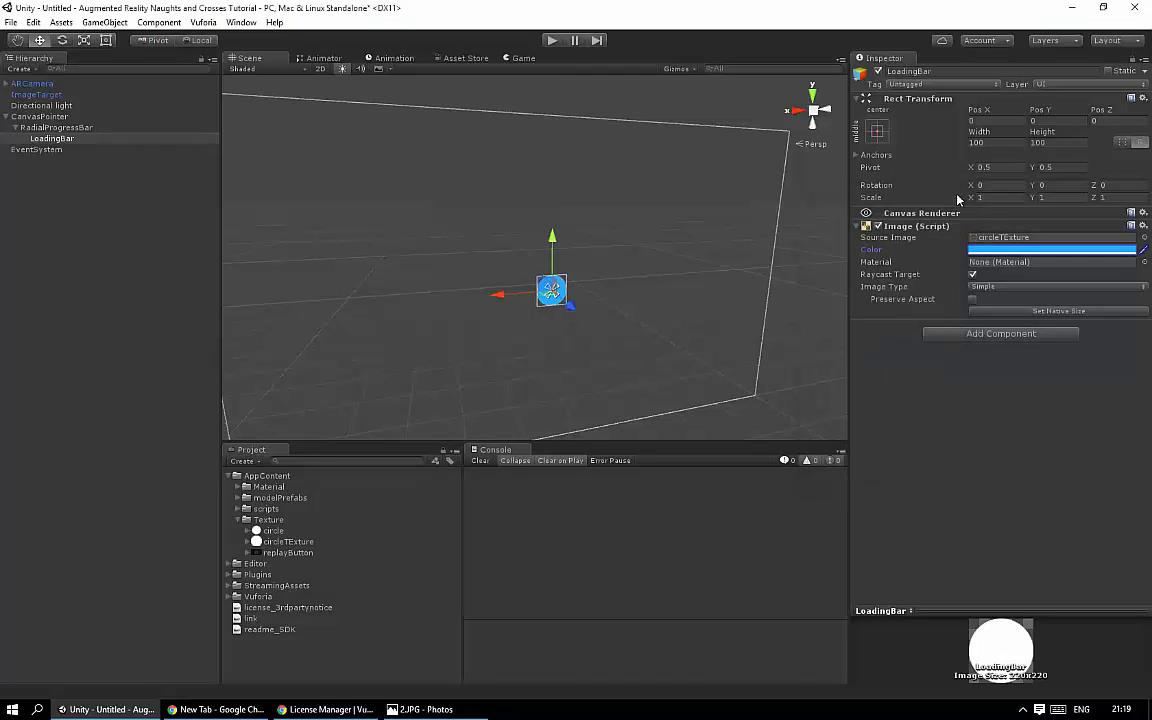
{"action": "left_click", "coordinate": [53, 140]}
Step: Duplicate LoadingBar and rename the copy CenterCircle
{"action": "right_click", "coordinate": [53, 140]}
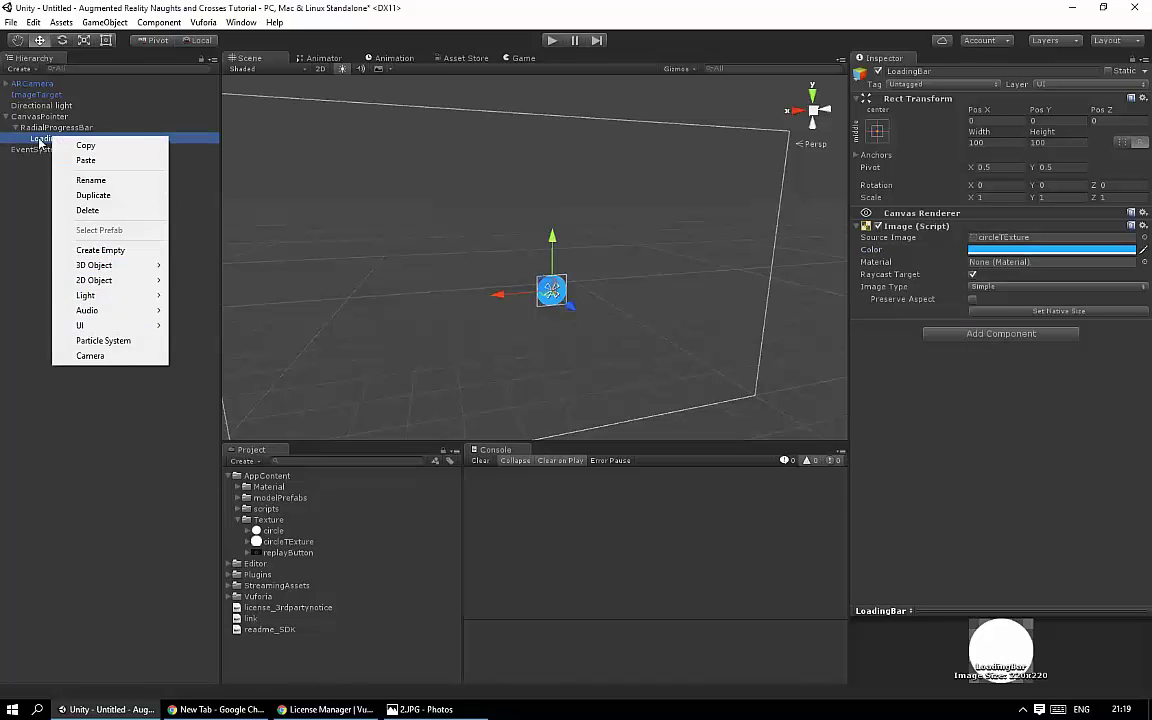
{"action": "right_click", "coordinate": [36, 139]}
{"action": "left_click", "coordinate": [77, 196]}
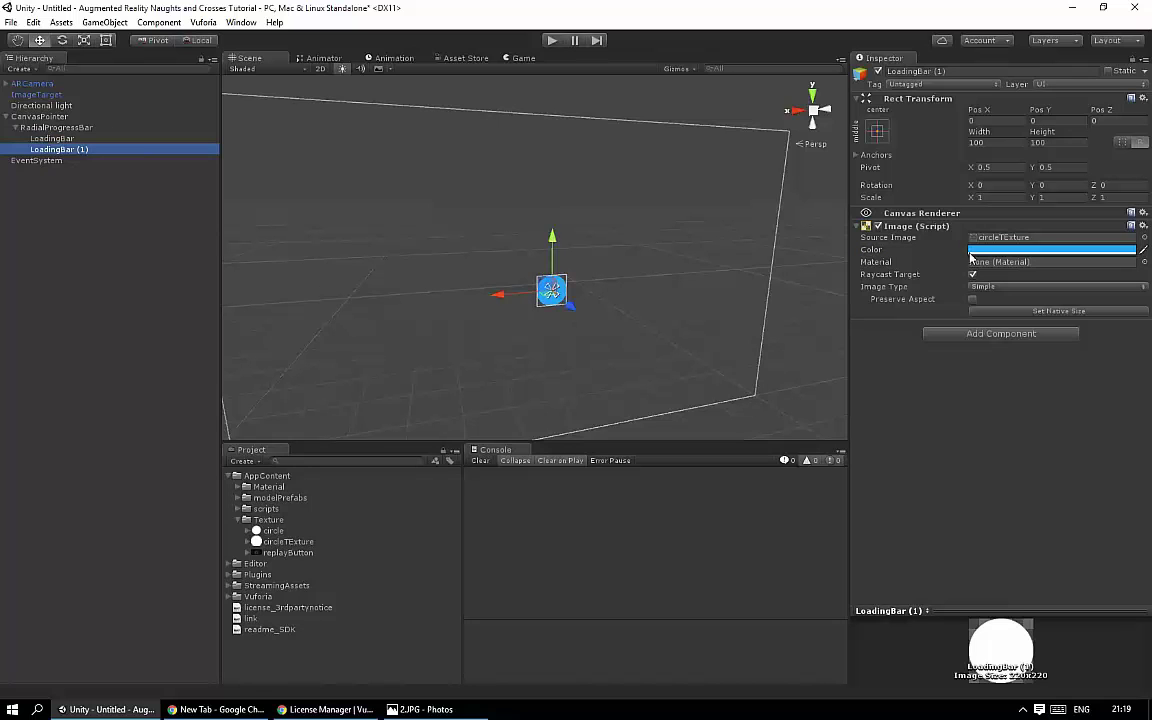
{"action": "right_click", "coordinate": [70, 151]}
{"action": "left_click", "coordinate": [104, 194]}
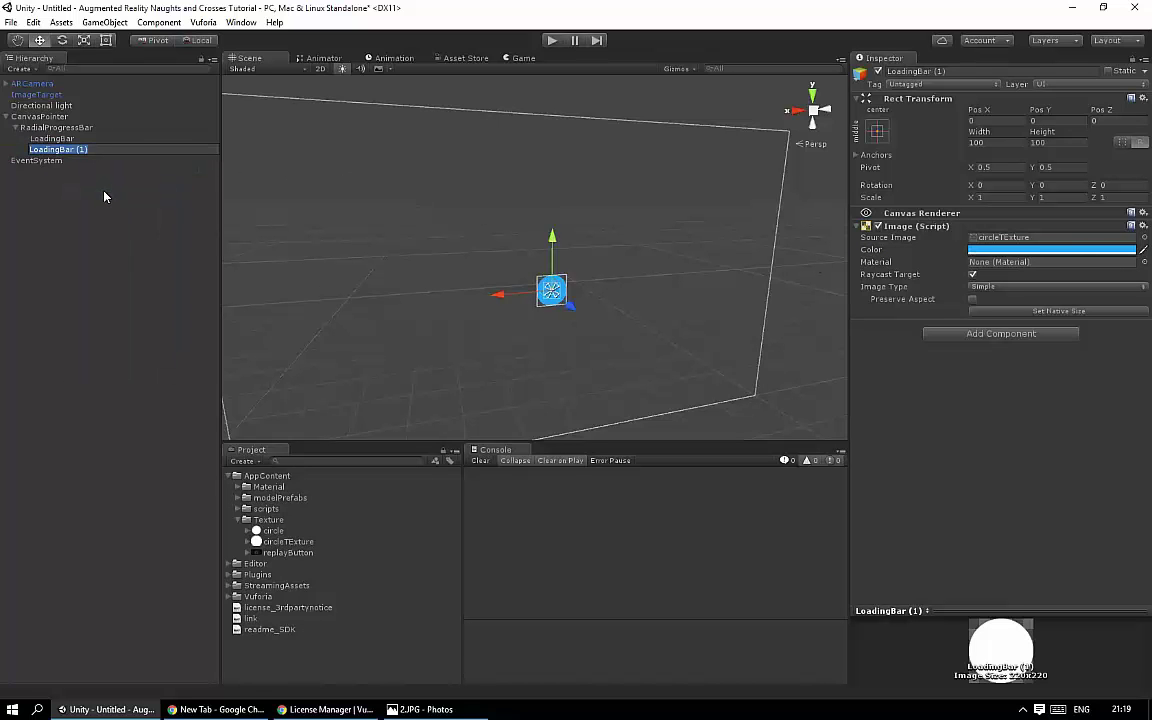
{"action": "type", "text": "CenterC"}
{"action": "type", "text": "ircle"}
{"action": "key", "text": "Return"}
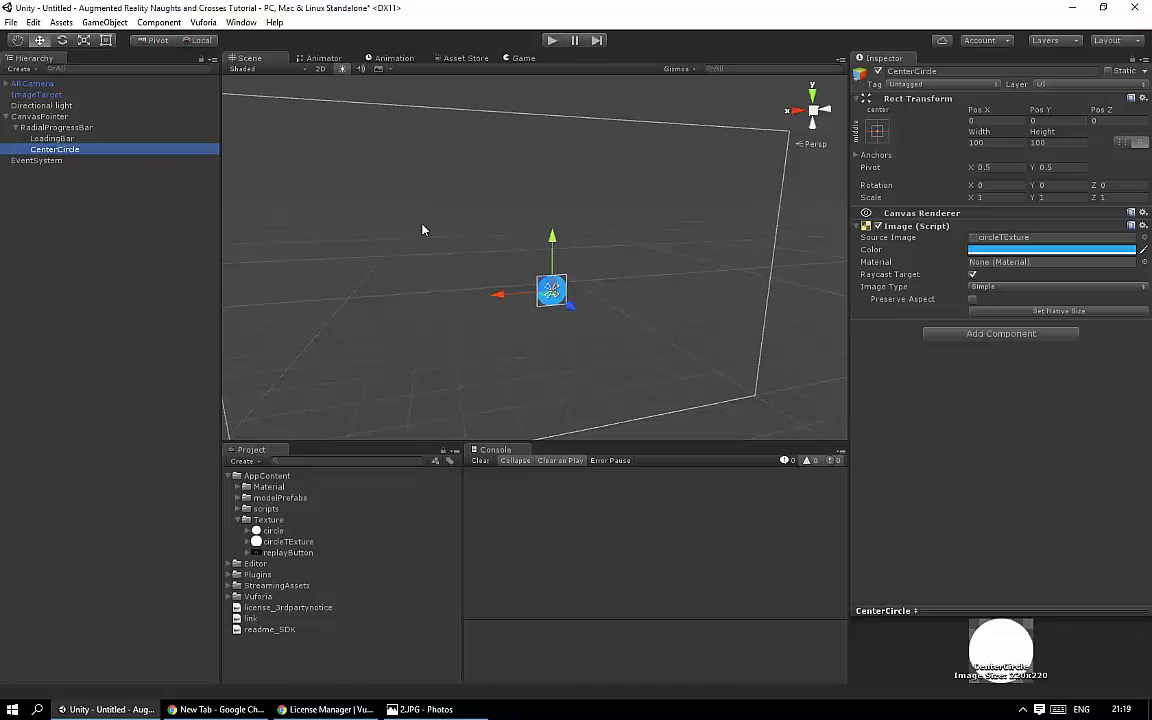
Step: Size CenterCircle to 70×70 and set its colour to white
{"action": "left_click", "coordinate": [995, 143]}
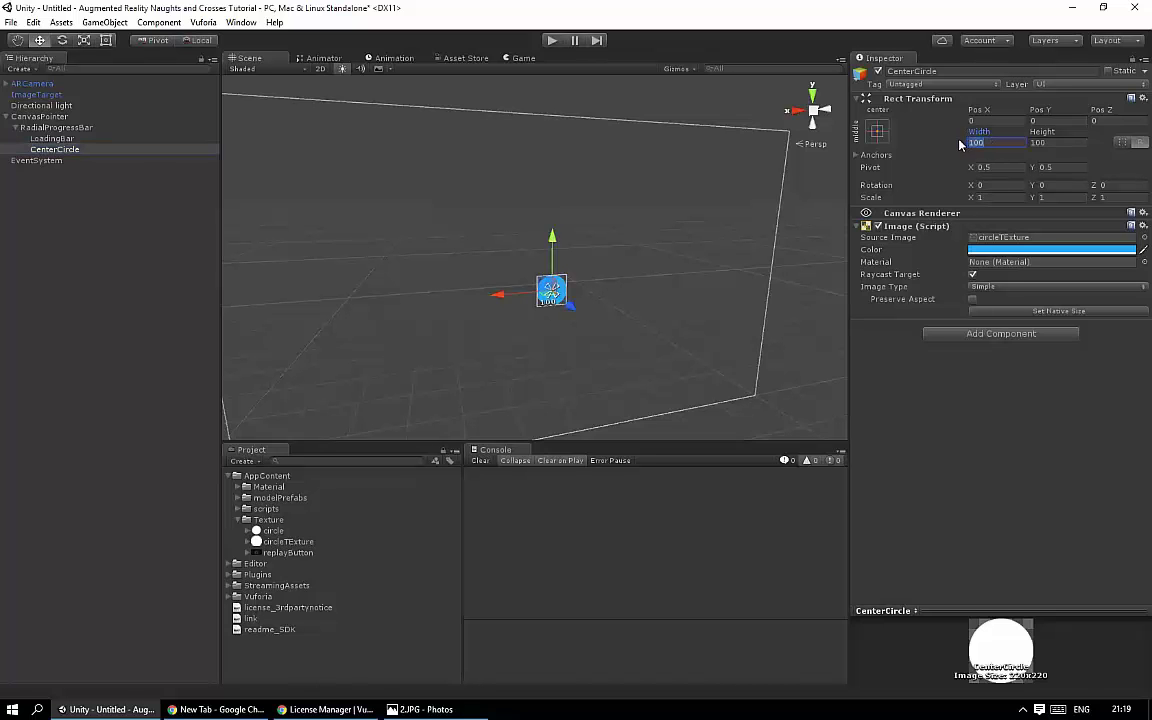
{"action": "type", "text": "80"}
{"action": "left_click", "coordinate": [1060, 143]}
{"action": "type", "text": "80"}
{"action": "left_click", "coordinate": [1052, 249]}
{"action": "left_click_drag", "start_coordinate": [855, 268], "coordinate": [722, 244]}
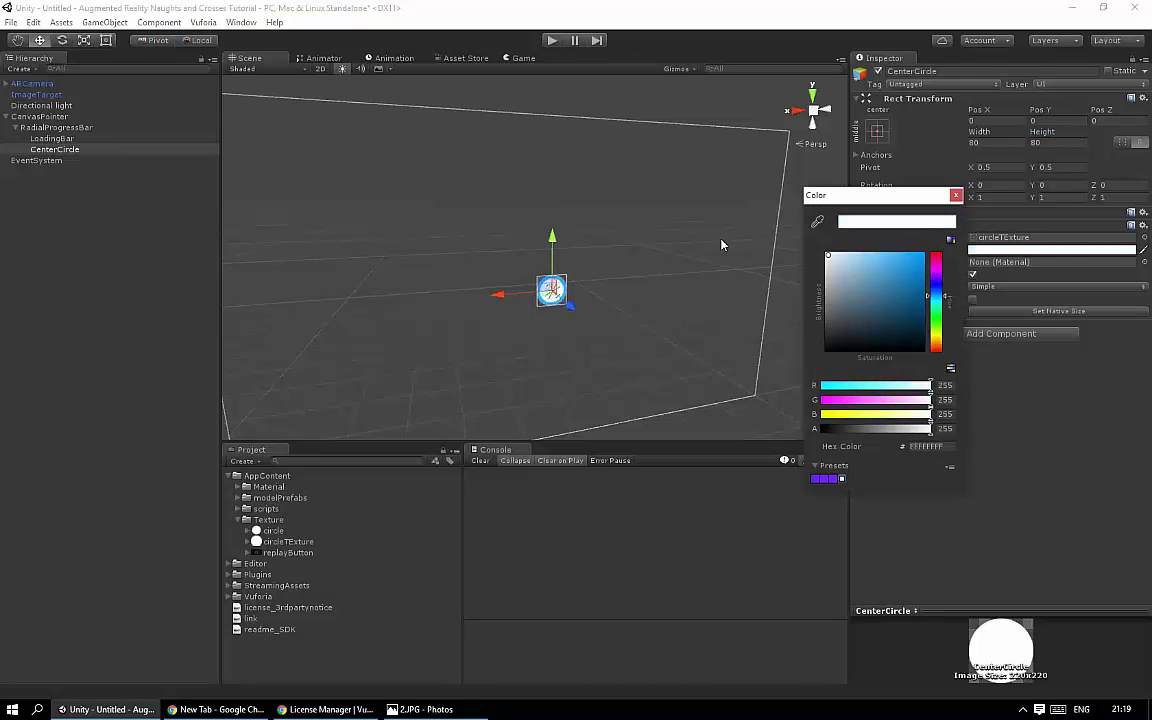
{"action": "left_click", "coordinate": [956, 195]}
{"action": "left_click", "coordinate": [1052, 249]}
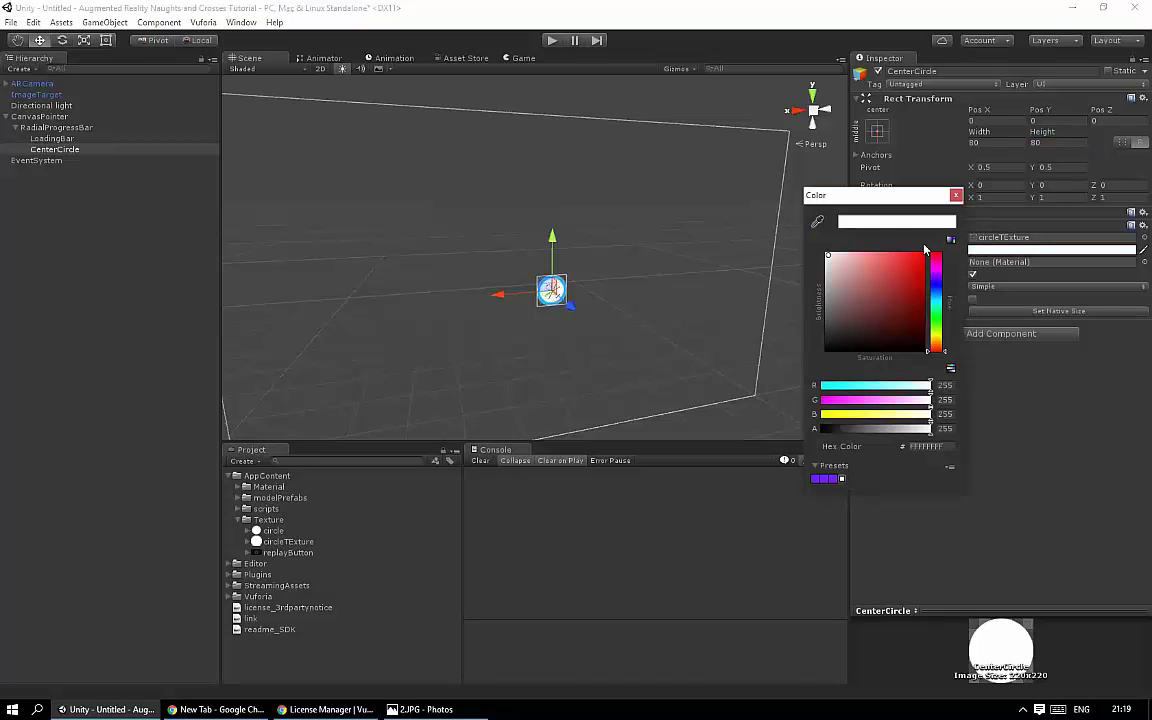
{"action": "left_click", "coordinate": [957, 197]}
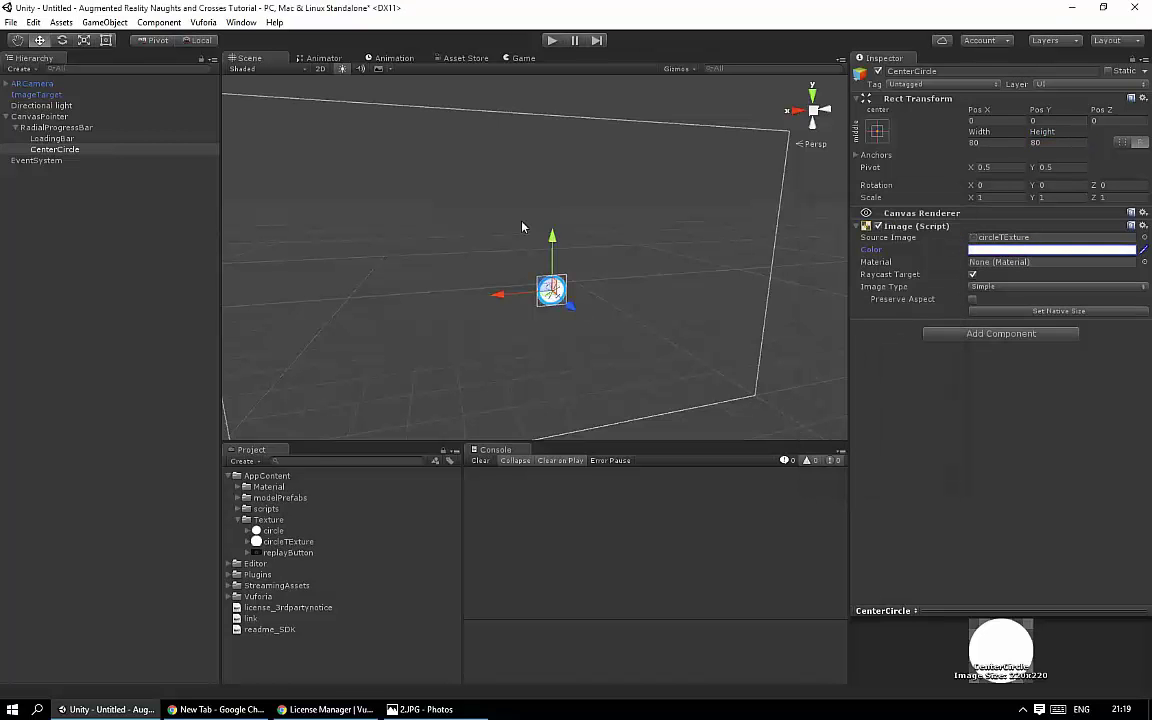
{"action": "left_click", "coordinate": [995, 142]}
{"action": "type", "text": "70"}
{"action": "key", "text": "Tab"}
{"action": "type", "text": "70"}
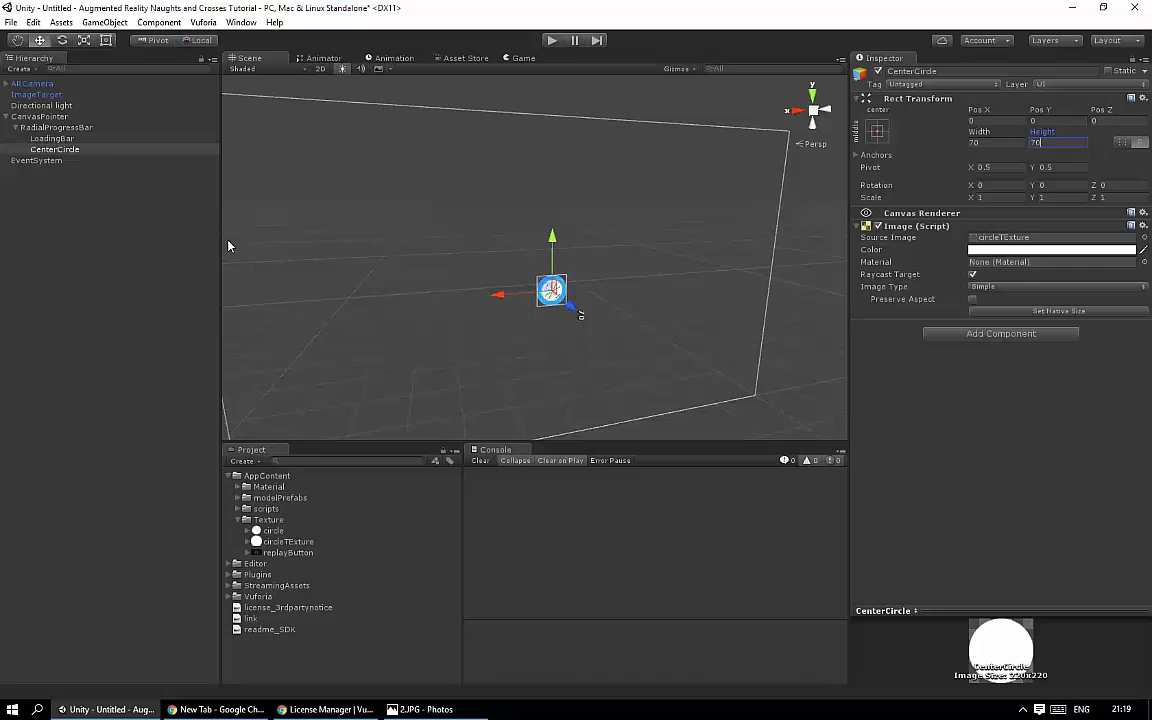
Step: Set LoadingBar's Image Type to Filled (Radial 360) and drag Fill Amount down to 0
{"action": "left_click", "coordinate": [56, 139]}
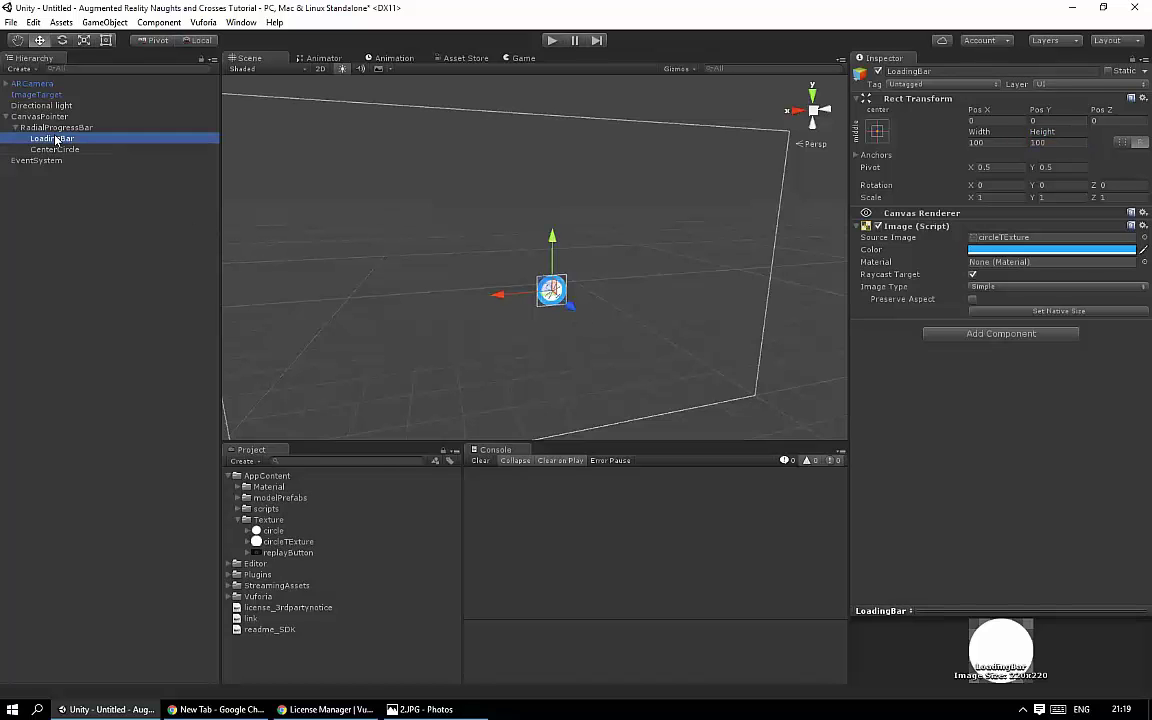
{"action": "left_click", "coordinate": [995, 288]}
{"action": "left_click", "coordinate": [1030, 346]}
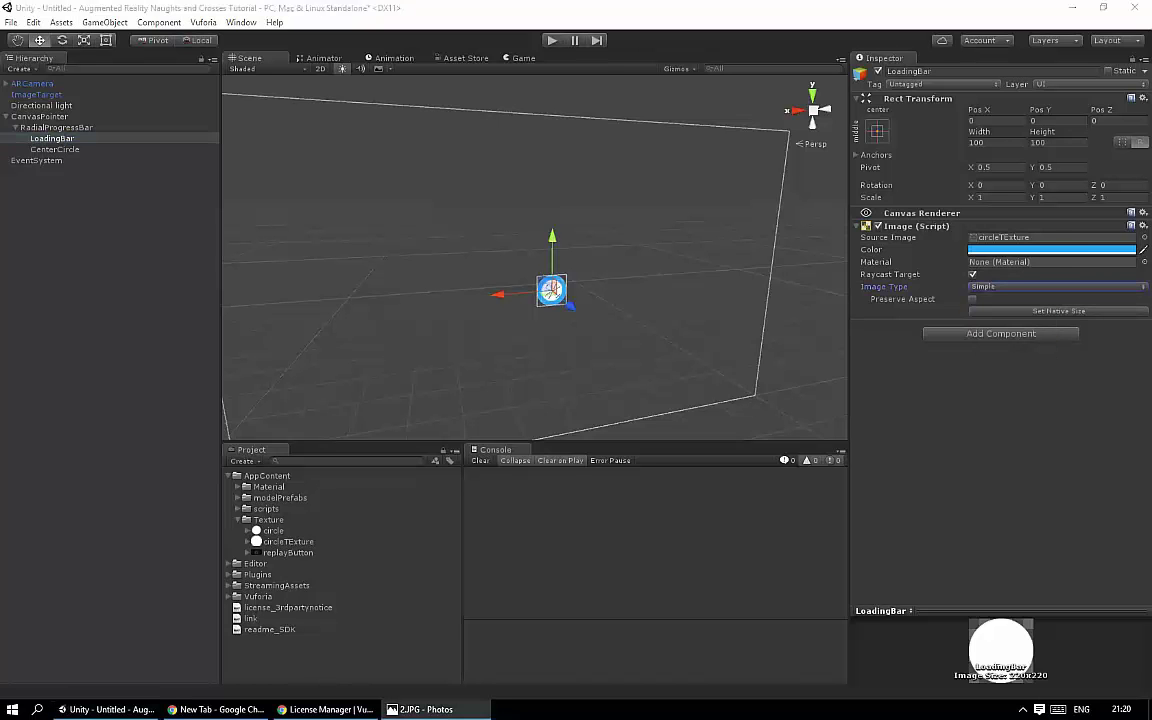
{"action": "left_click", "coordinate": [1020, 286]}
{"action": "left_click", "coordinate": [1002, 347]}
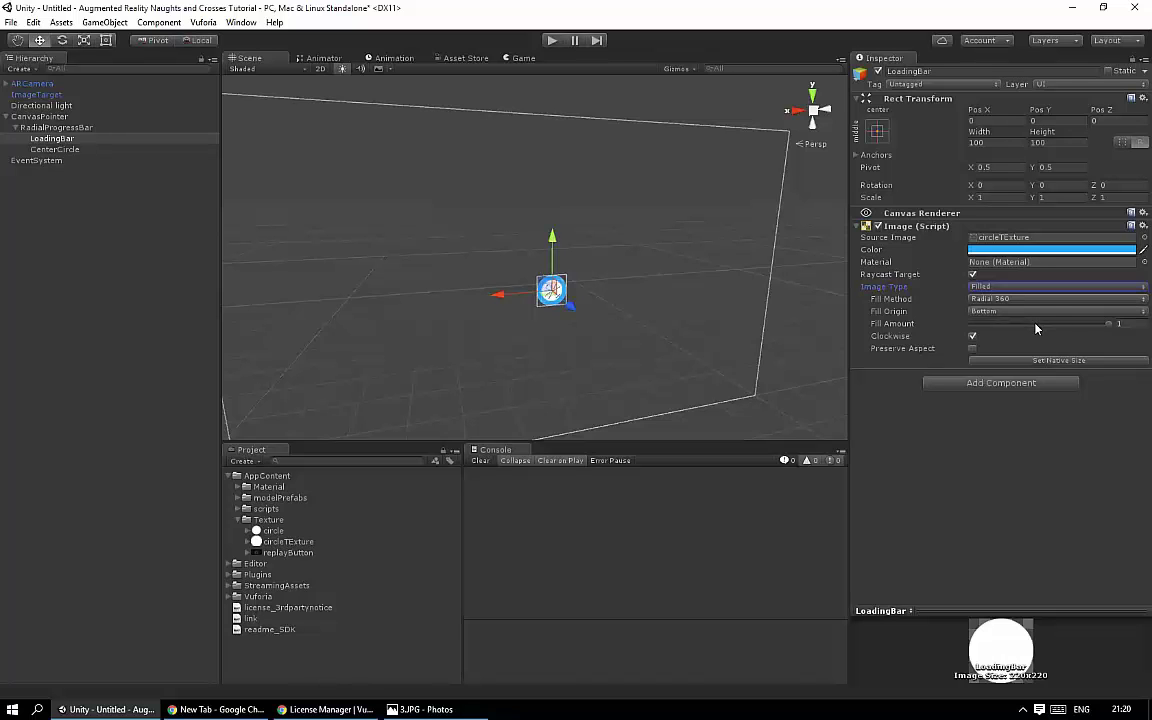
{"action": "mouse_move", "coordinate": [1108, 328]}
{"action": "left_mouse_down"}
{"action": "mouse_move", "coordinate": [928, 328]}
{"action": "mouse_move", "coordinate": [937, 325]}
{"action": "left_mouse_up"}
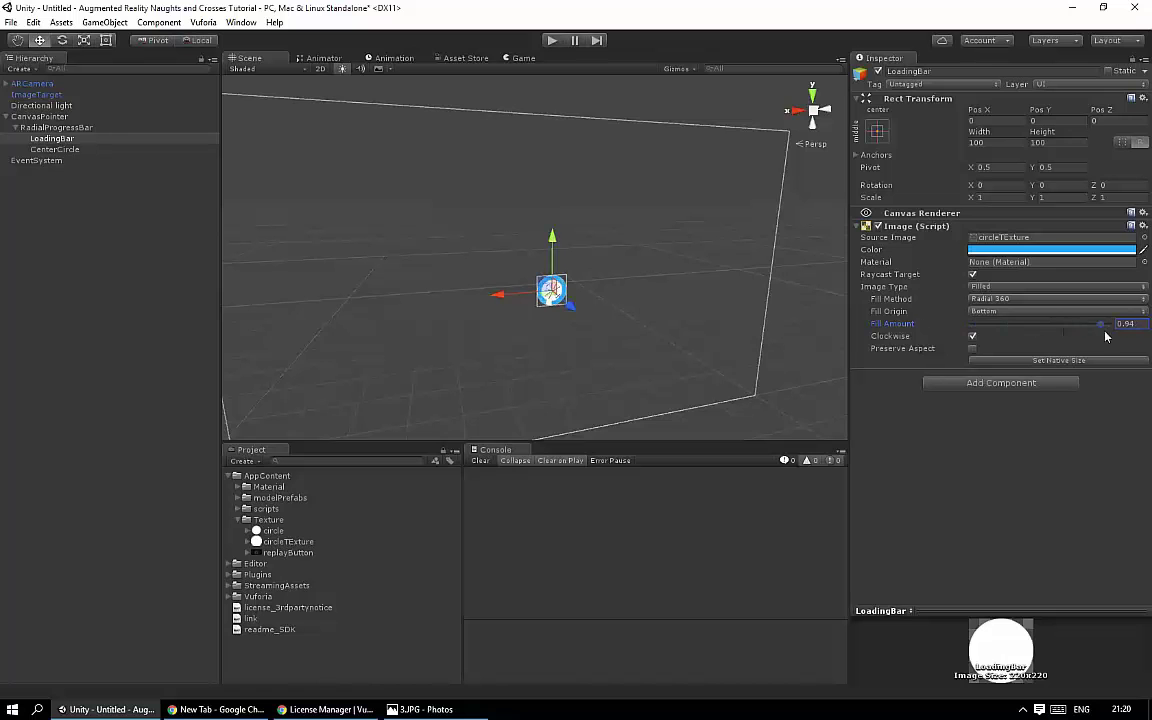
{"action": "left_click", "coordinate": [420, 268]}
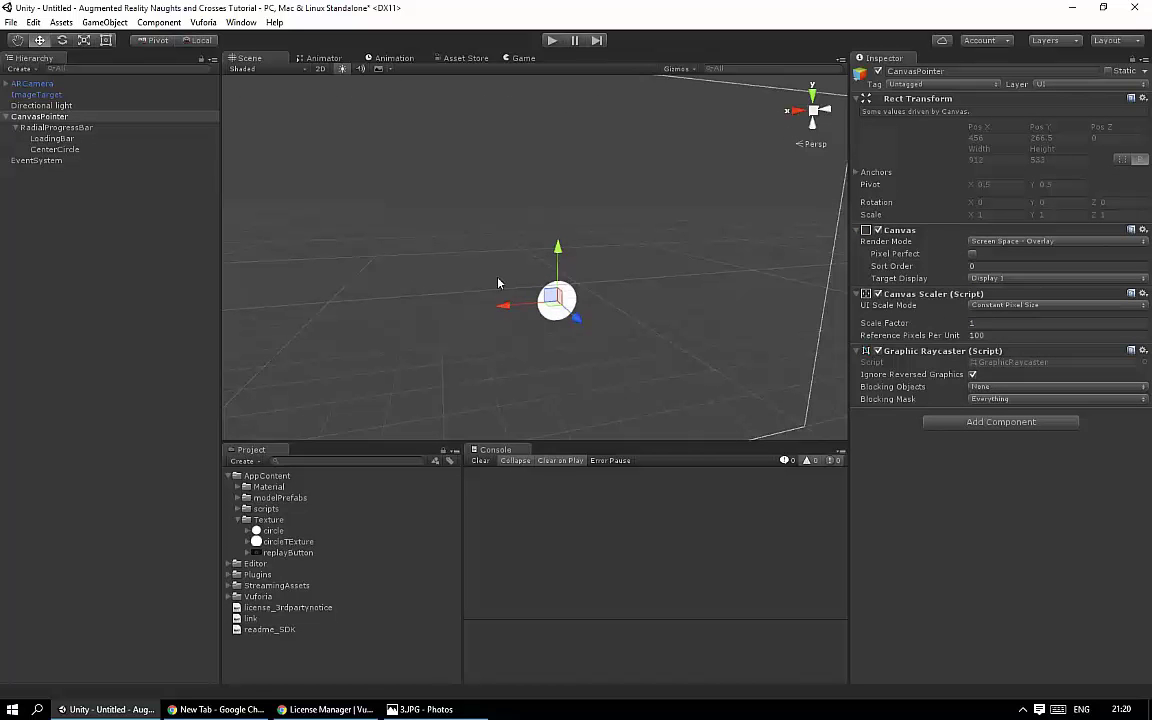
Step: Add a UI Text child under CenterCircle reading '0%'
{"action": "left_click", "coordinate": [40, 149]}
{"action": "right_click", "coordinate": [38, 150]}
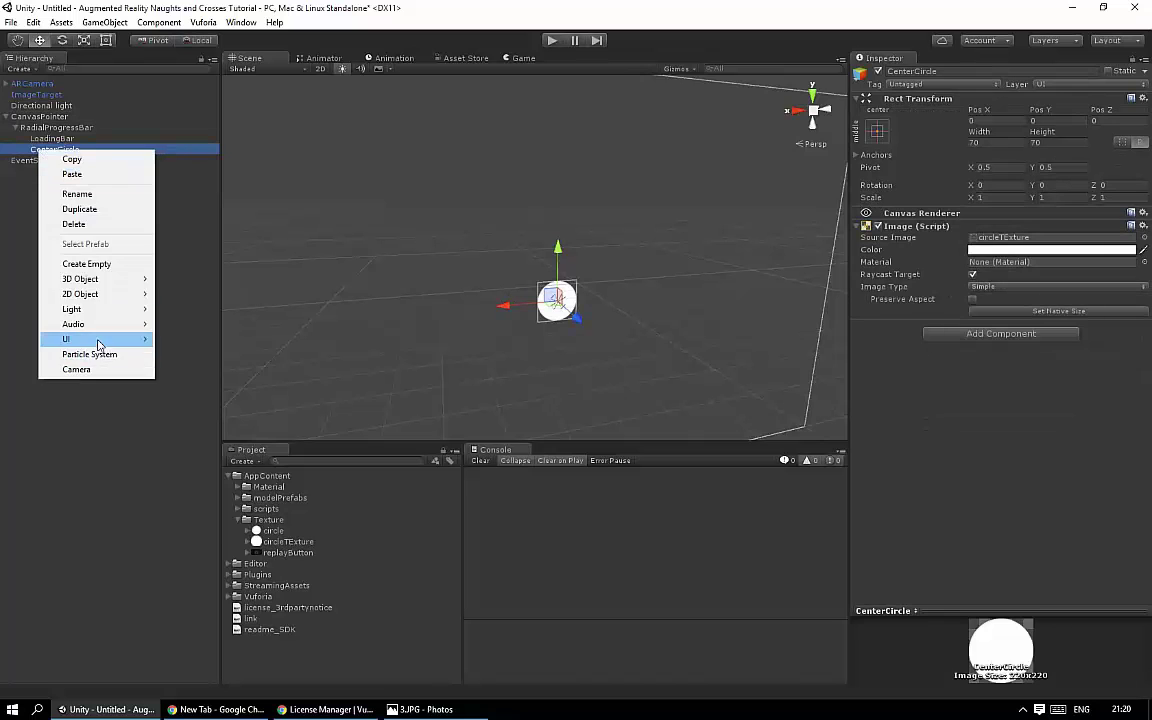
{"action": "mouse_move", "coordinate": [98, 341]}
{"action": "left_click", "coordinate": [170, 341]}
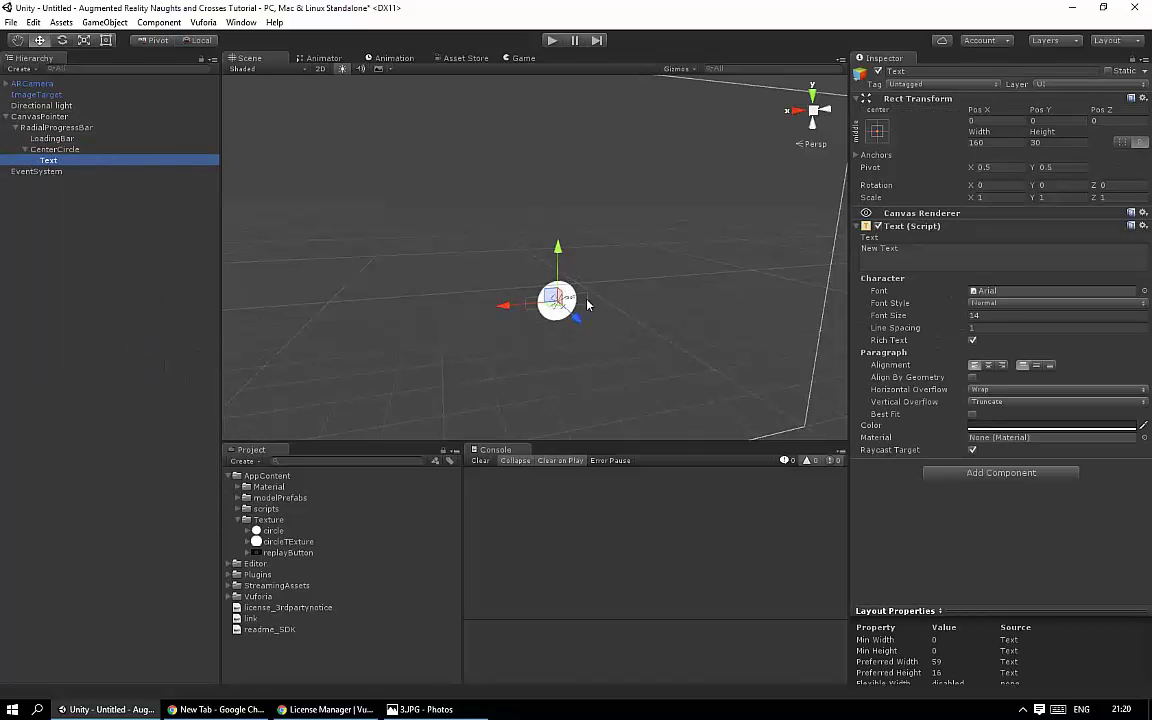
{"action": "left_click", "coordinate": [889, 254]}
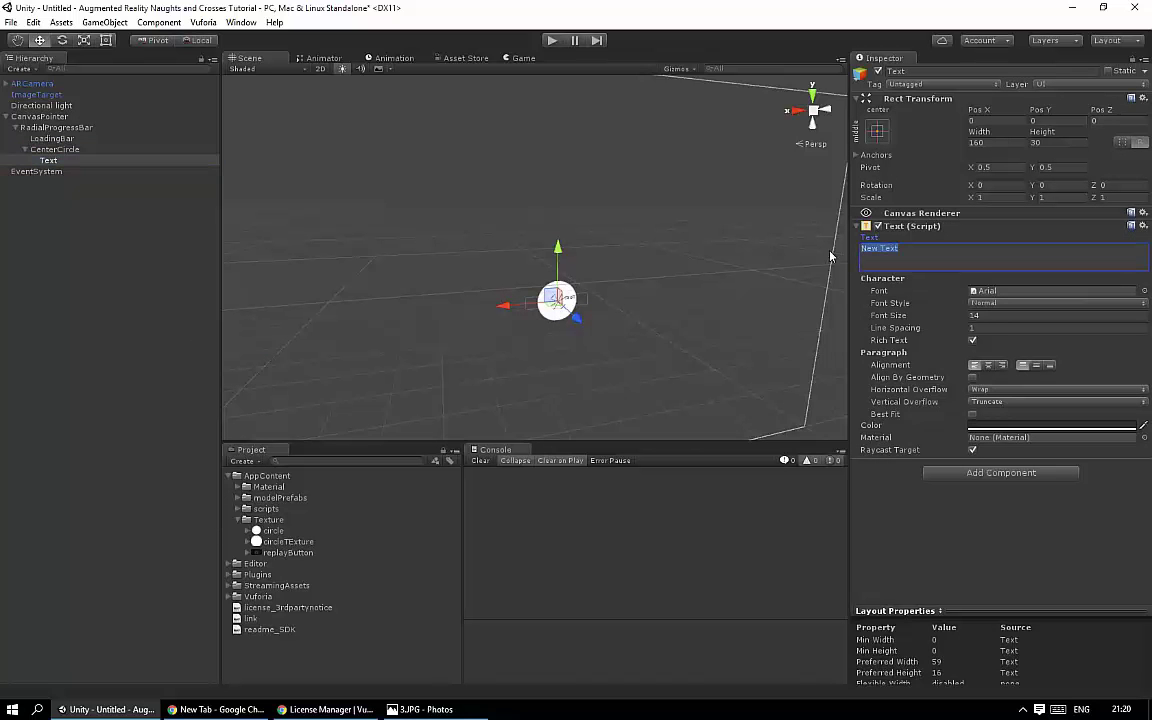
{"action": "type", "text": "0%"}
Step: Centre the 0% label horizontally and vertically within the circle
{"action": "double_click", "coordinate": [50, 161]}
{"action": "right_click", "coordinate": [50, 161]}
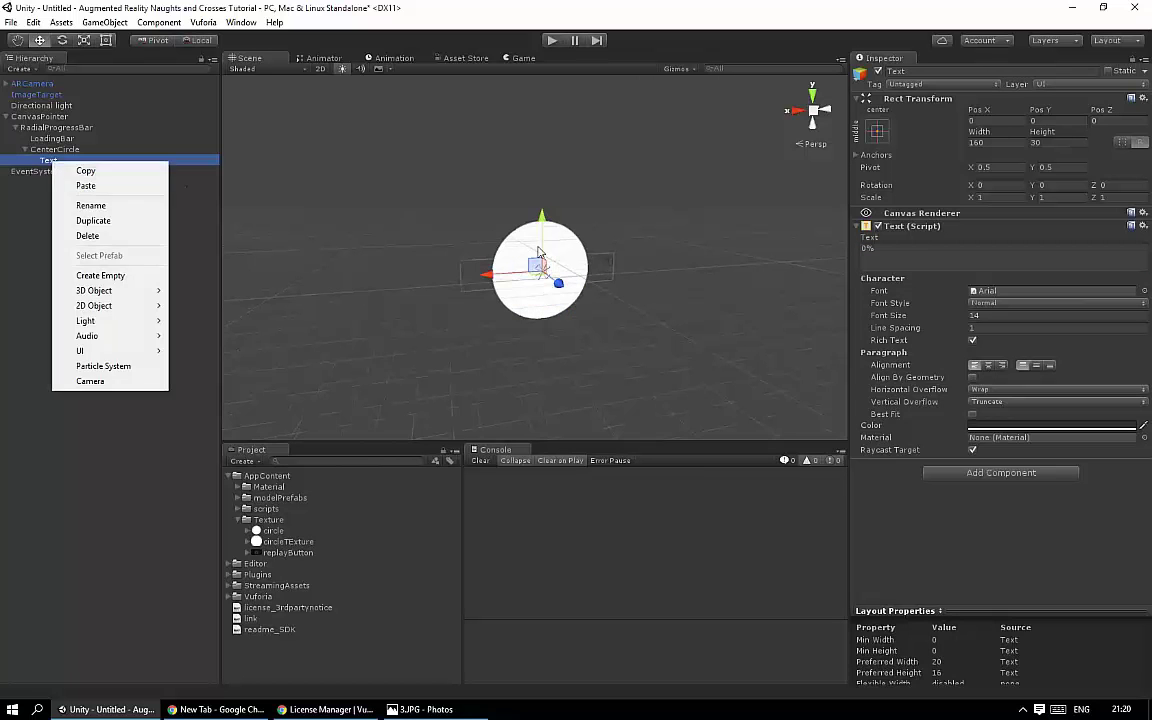
{"action": "key", "text": "Escape"}
{"action": "left_click", "coordinate": [622, 262]}
{"action": "left_click", "coordinate": [535, 250]}
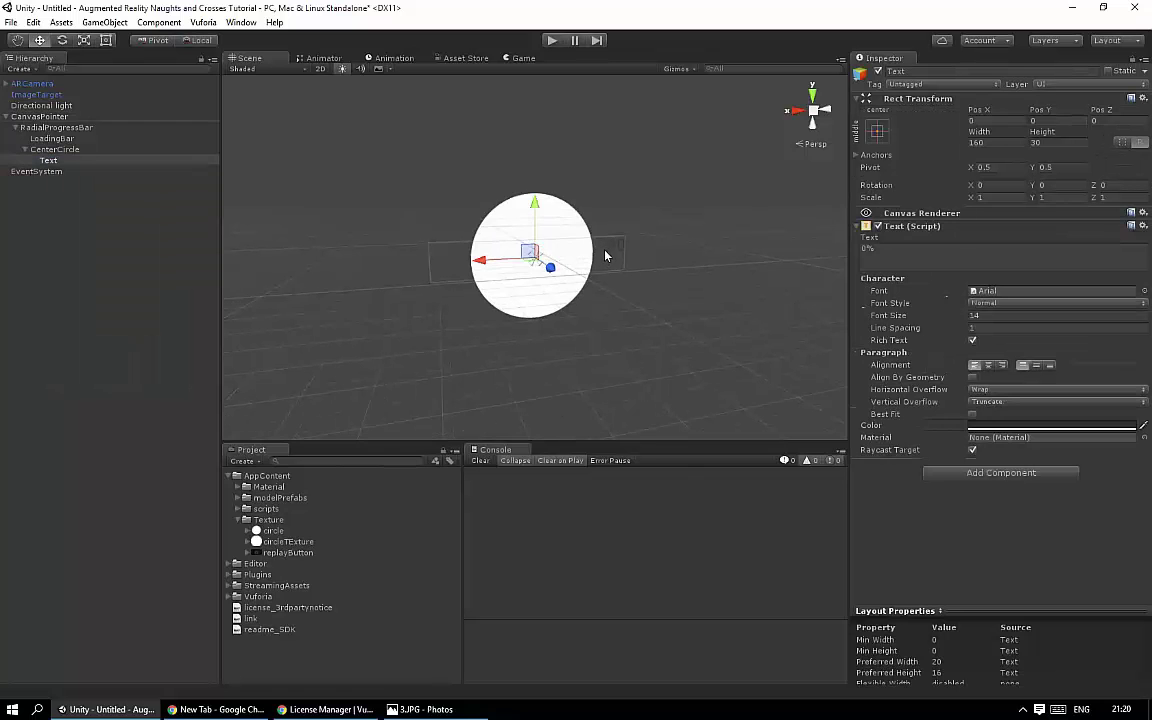
{"action": "mouse_move", "coordinate": [540, 250]}
{"action": "left_mouse_down", "text": "alt"}
{"action": "mouse_move", "coordinate": [587, 265]}
{"action": "mouse_move", "coordinate": [474, 262]}
{"action": "mouse_move", "coordinate": [465, 192]}
{"action": "mouse_move", "coordinate": [375, 239]}
{"action": "left_mouse_up", "text": "alt"}
{"action": "left_click", "coordinate": [988, 365]}
{"action": "left_click", "coordinate": [1036, 365]}
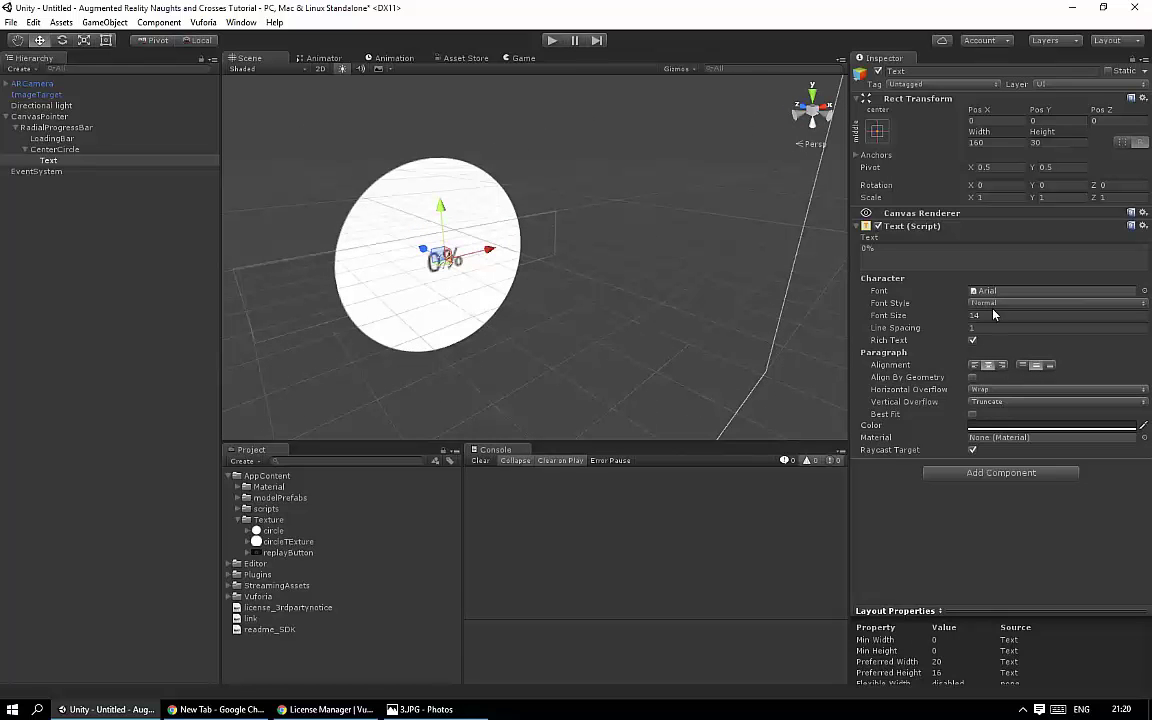
Step: Set the 0% label's font size to 25
{"action": "left_click", "coordinate": [963, 318]}
{"action": "type", "text": "20"}
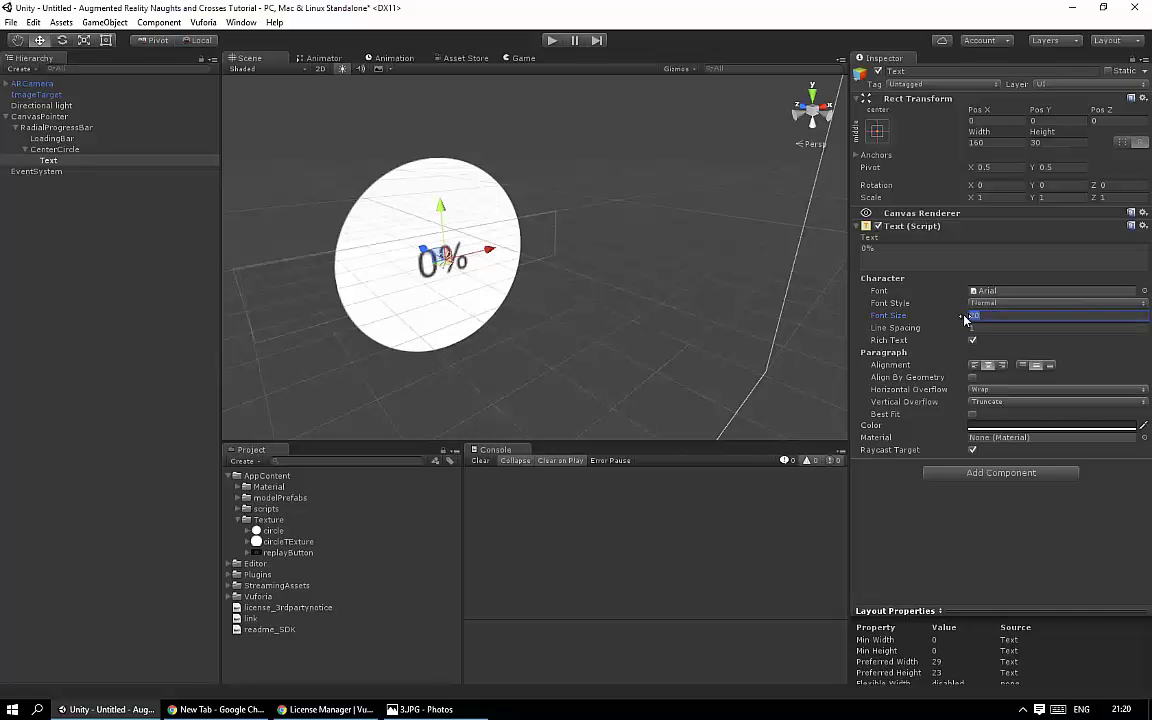
{"action": "type", "text": "25"}
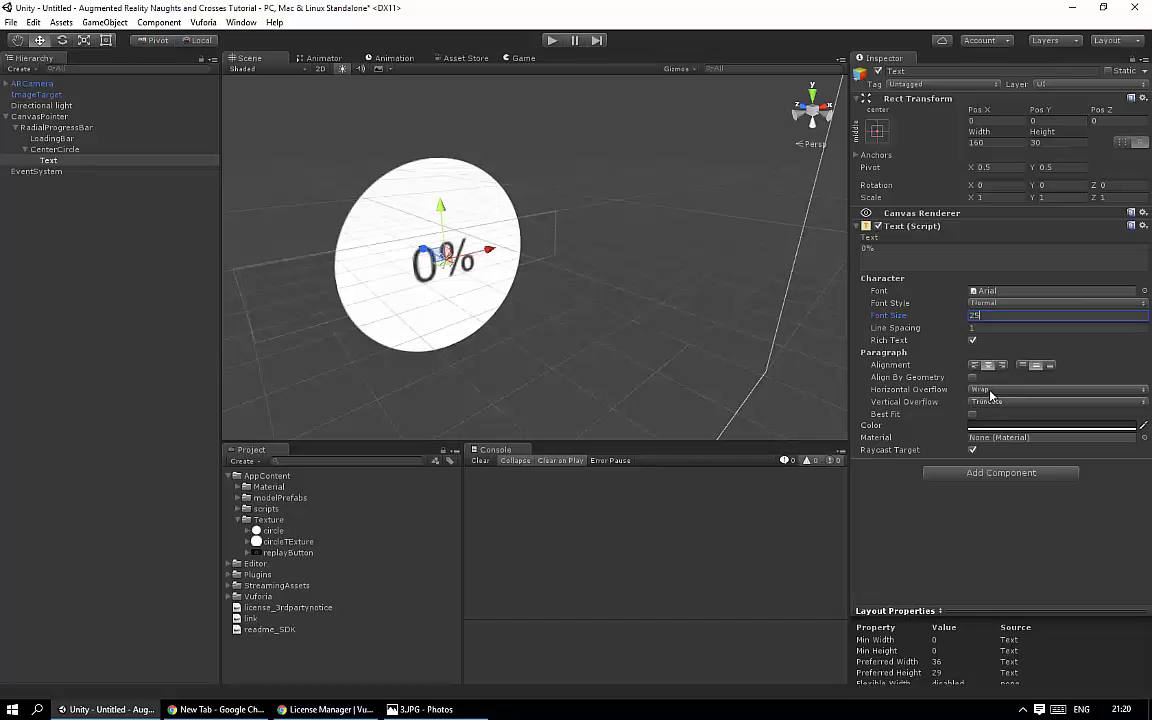
{"action": "key", "text": "alt+Tab"}
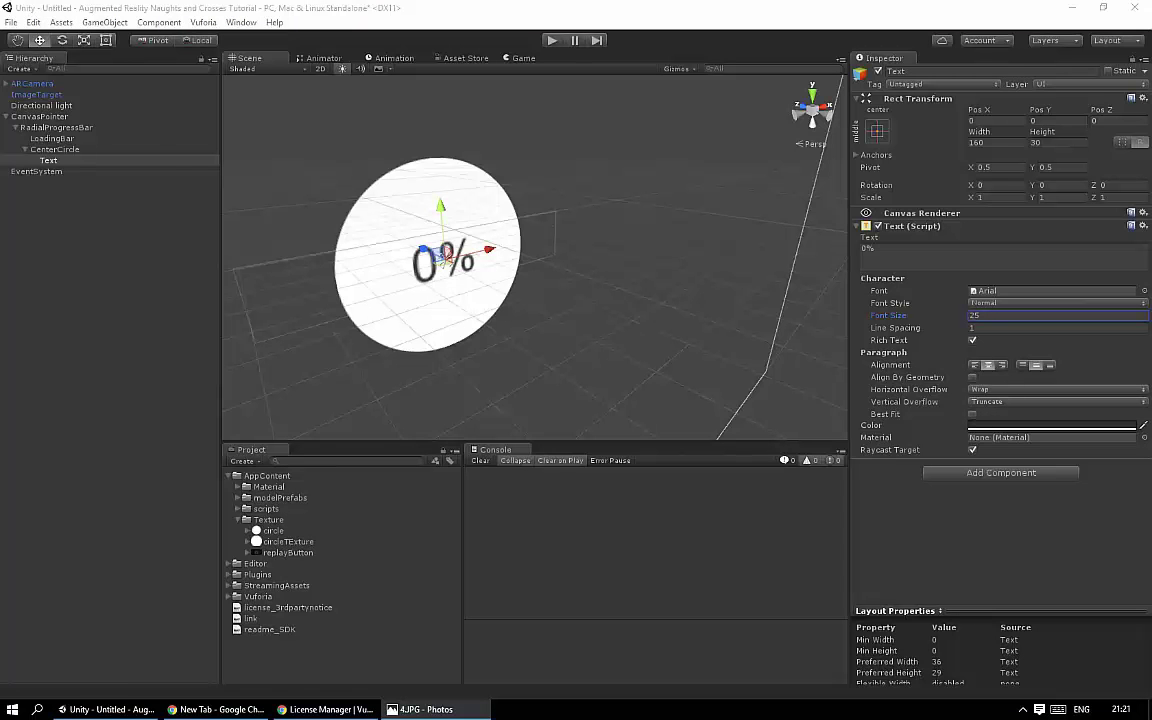
{"action": "left_click", "coordinate": [889, 281]}
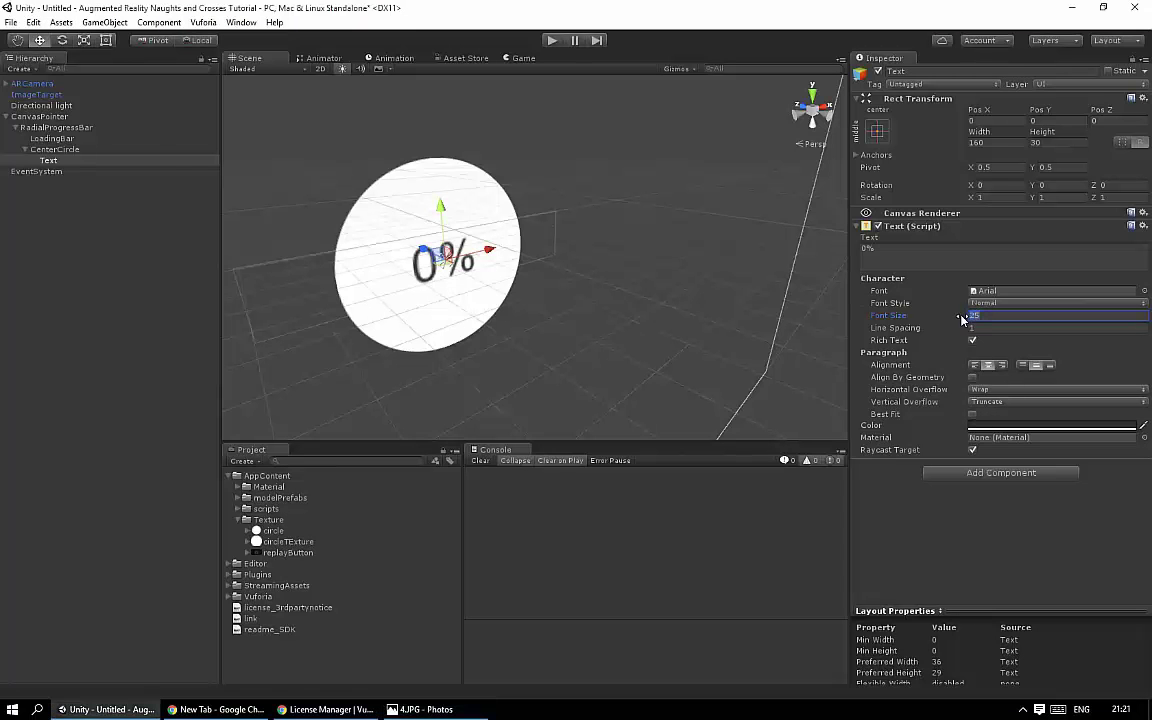
{"action": "type", "text": "30"}
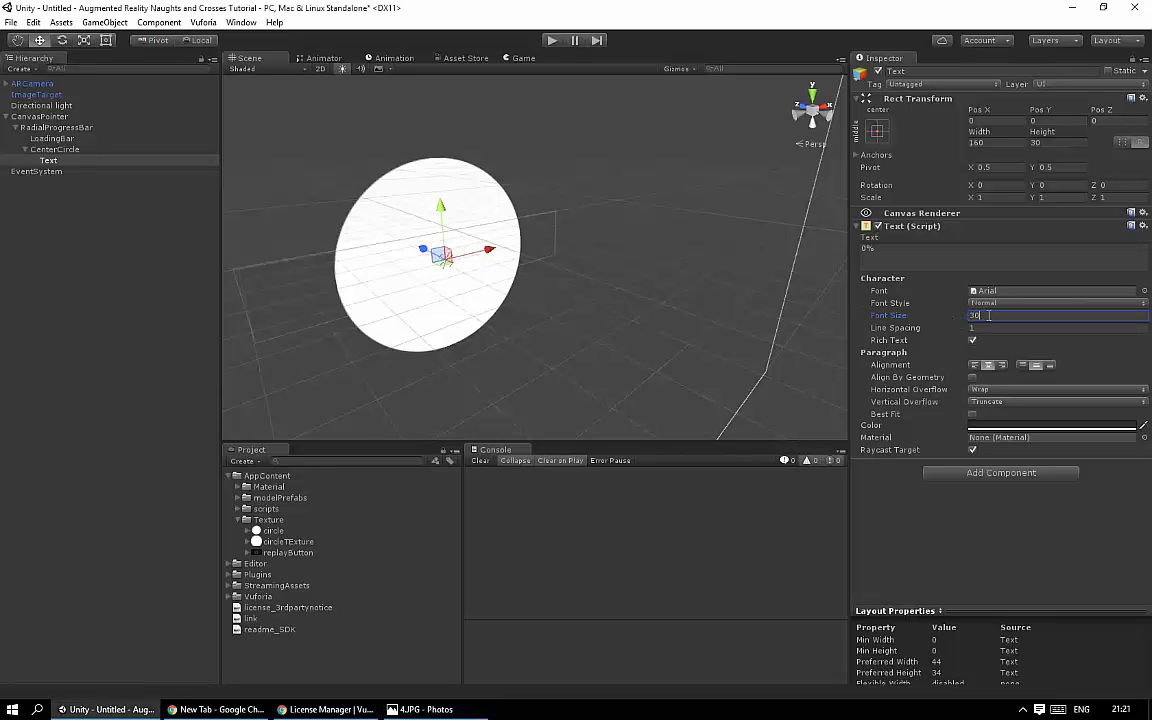
{"action": "key", "text": "BackSpace"}
{"action": "key", "text": "BackSpace"}
{"action": "type", "text": "25"}
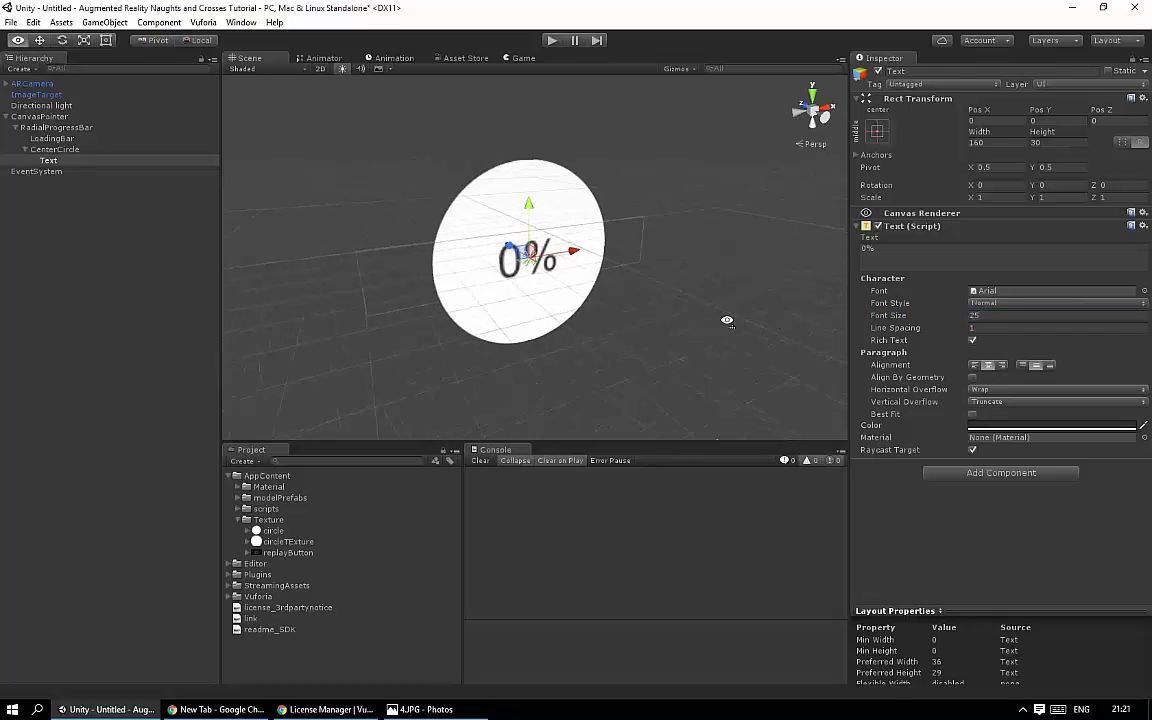
{"action": "left_click", "coordinate": [720, 316]}
Step: Set the 0% label's Font Style to Bold
{"action": "left_click", "coordinate": [48, 160]}
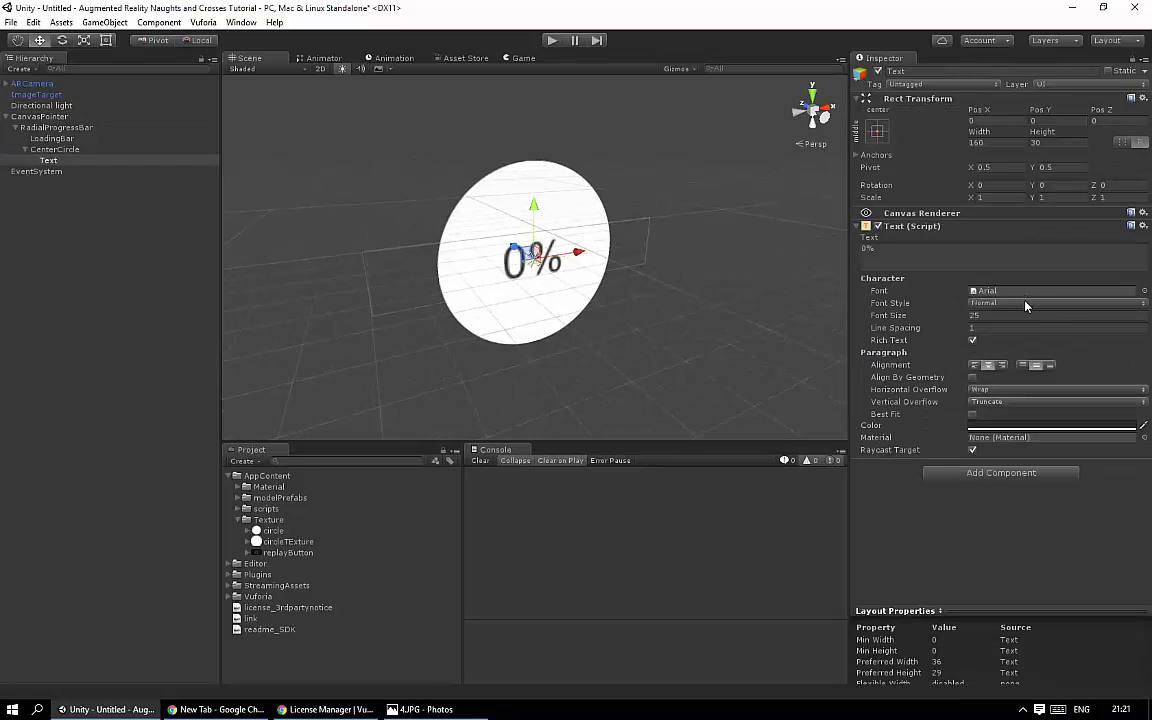
{"action": "left_click", "coordinate": [1000, 303]}
{"action": "left_click", "coordinate": [1000, 333]}
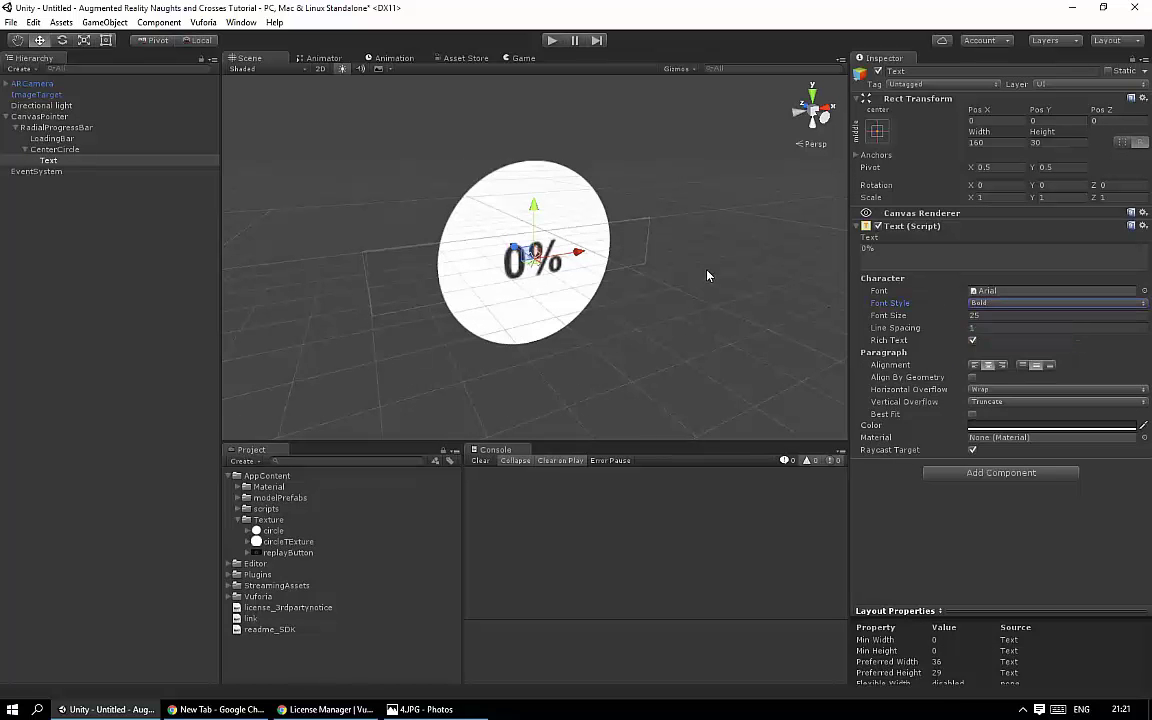
{"action": "scroll", "coordinate": [707, 275], "scroll_direction": "down", "scroll_amount": 4}
{"action": "scroll", "coordinate": [715, 267], "scroll_direction": "down", "scroll_amount": 1}
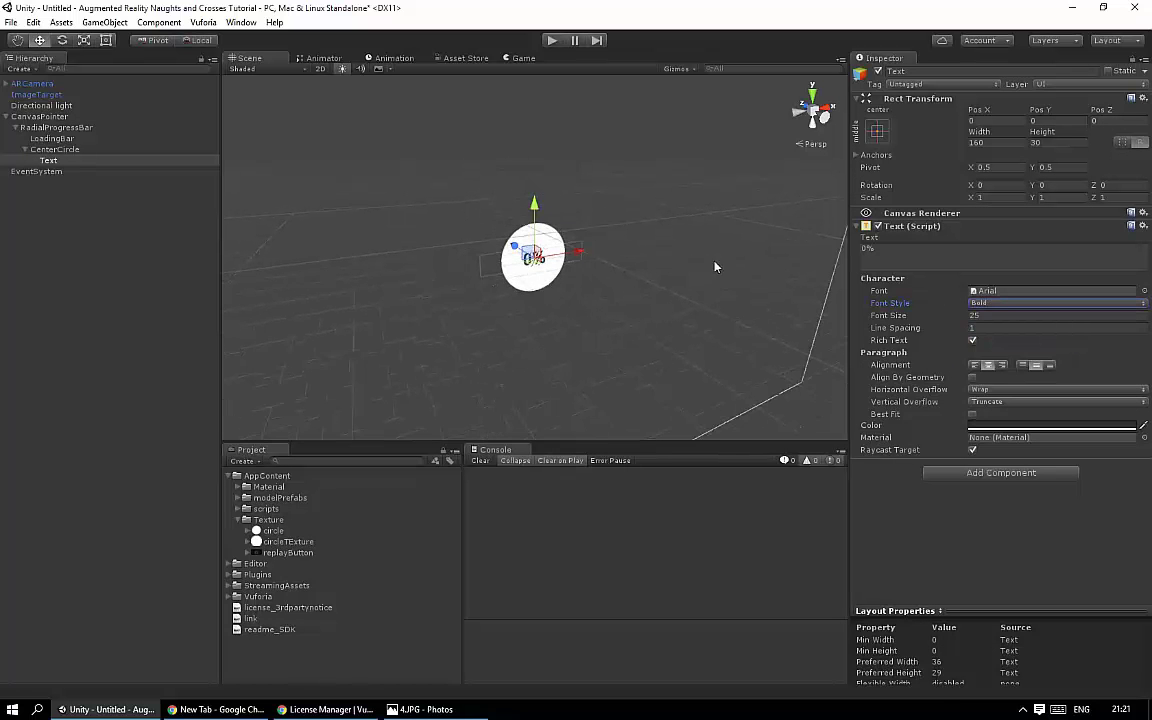
Step: Preview LoadingBar's radial fill and leave Fill Amount at 0
{"action": "left_click", "coordinate": [60, 150]}
{"action": "left_click", "coordinate": [60, 139]}
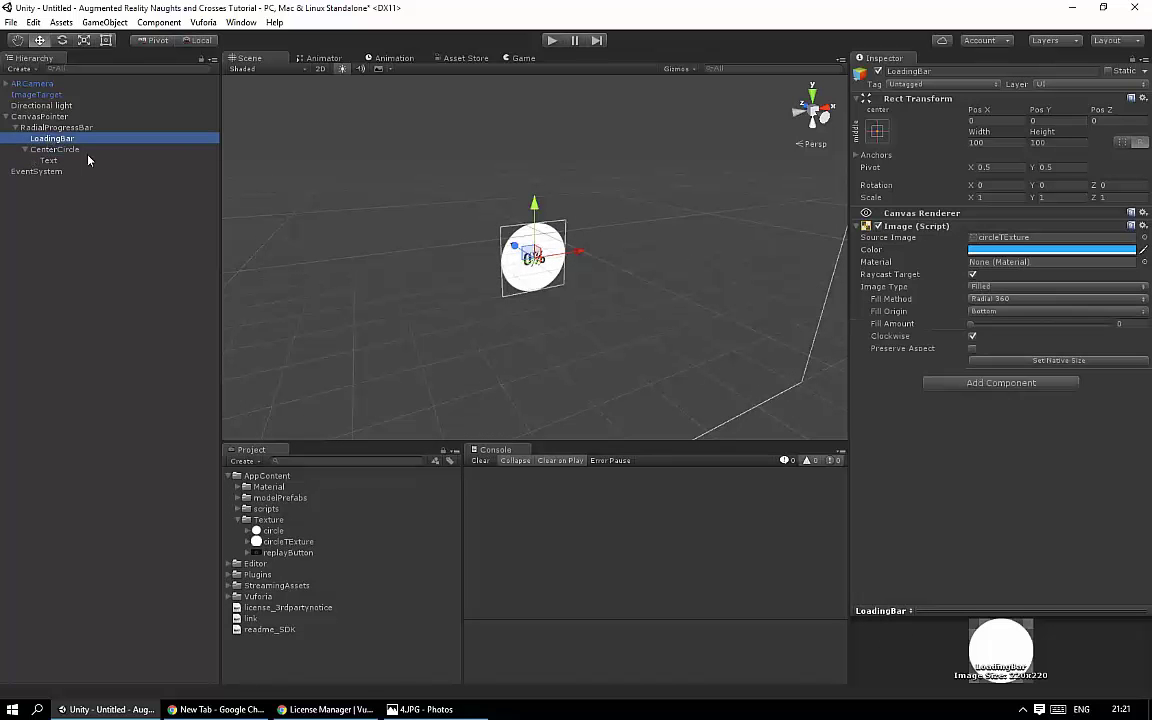
{"action": "left_click_drag", "start_coordinate": [966, 323], "coordinate": [935, 340]}
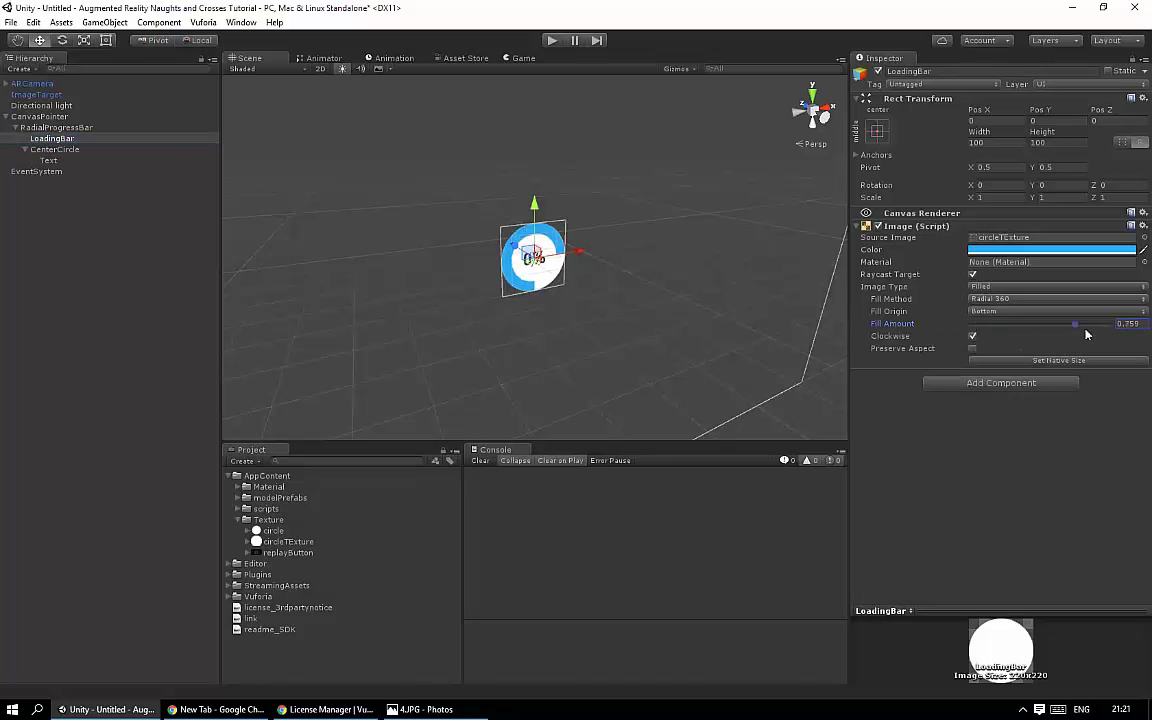
Step: Save the scene as sceneTutorial in the project's Assets
{"action": "left_click", "coordinate": [11, 22]}
{"action": "left_click", "coordinate": [47, 89]}
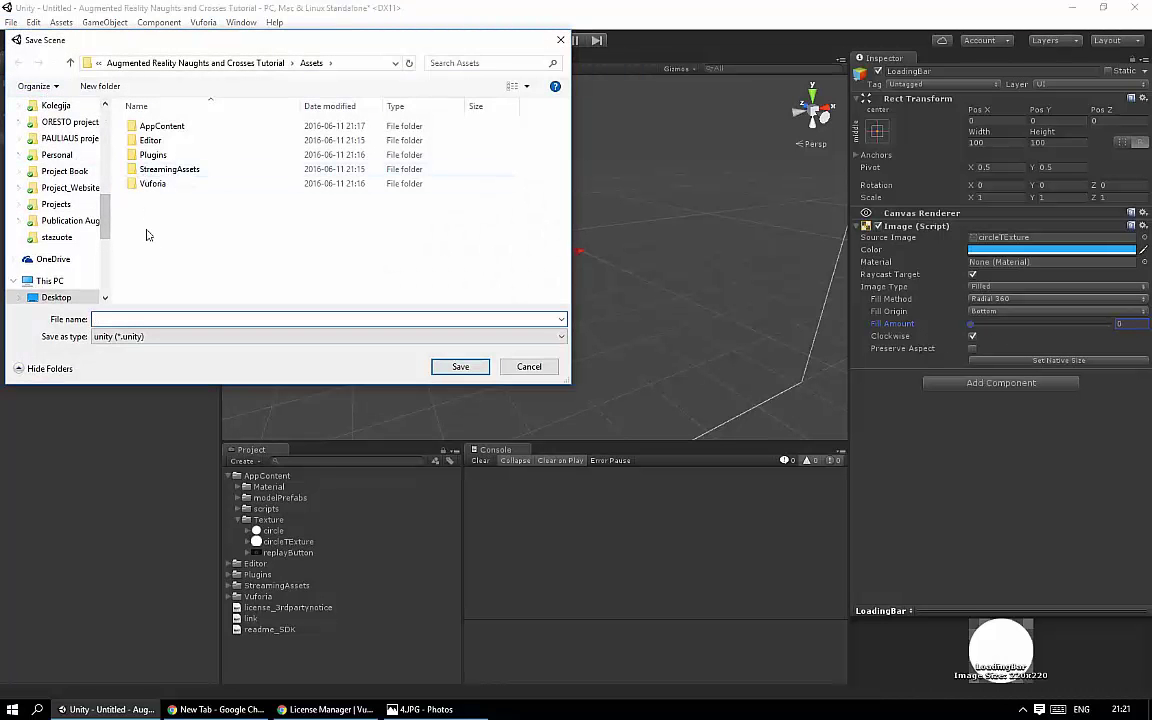
{"action": "type", "text": "sceneTutorial"}
{"action": "key", "text": "Return"}
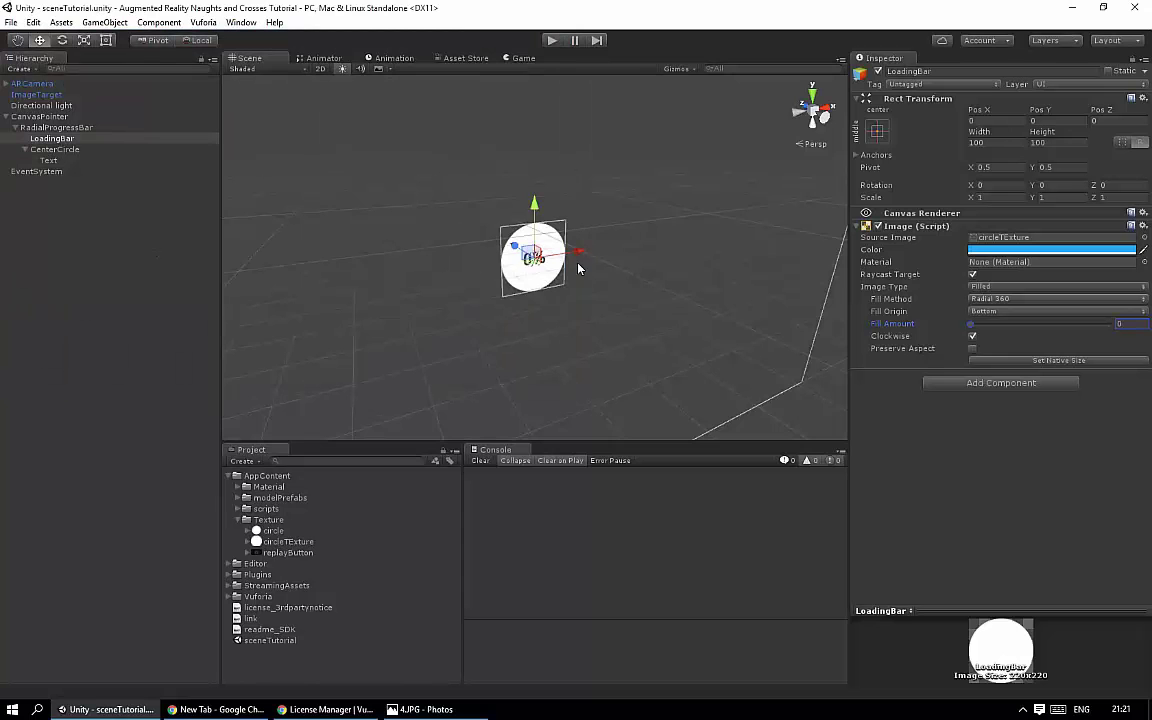
{"action": "scroll", "coordinate": [546, 284], "scroll_direction": "down", "scroll_amount": 5}
Step: Collapse the RadialProgressBar and CanvasPointer entries in the Hierarchy
{"action": "left_click", "coordinate": [15, 128]}
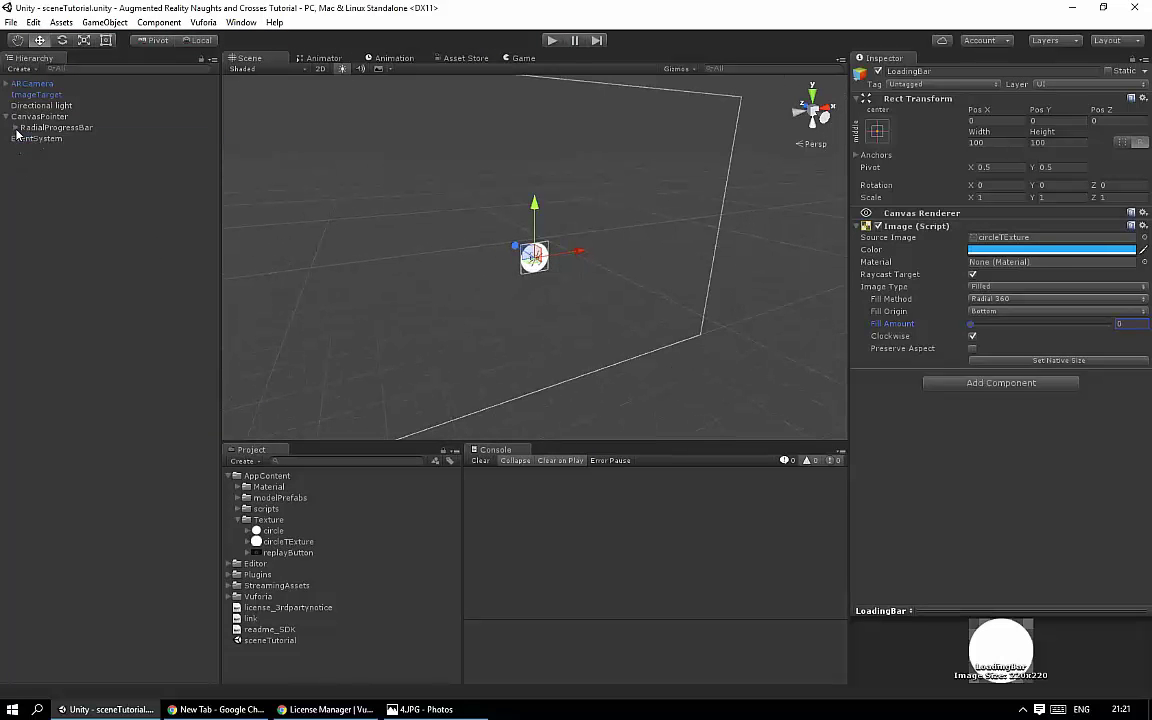
{"action": "left_click", "coordinate": [7, 117]}
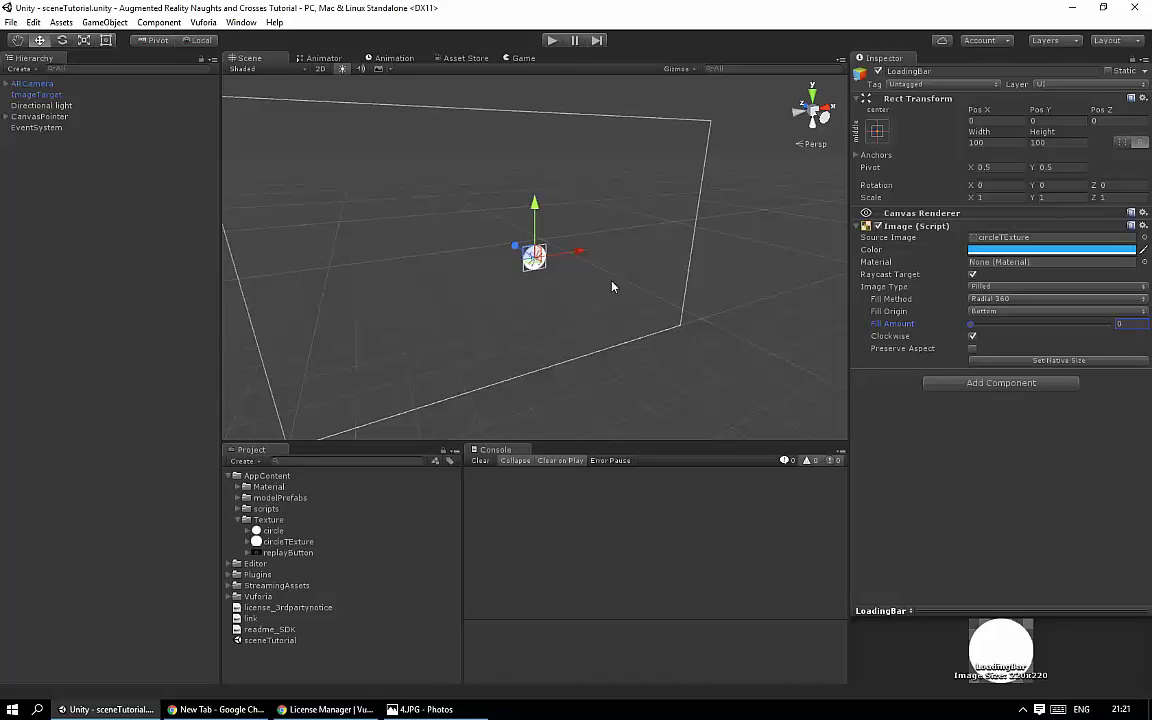
{"action": "left_click", "coordinate": [161, 263]}
{"action": "right_click", "coordinate": [80, 255]}
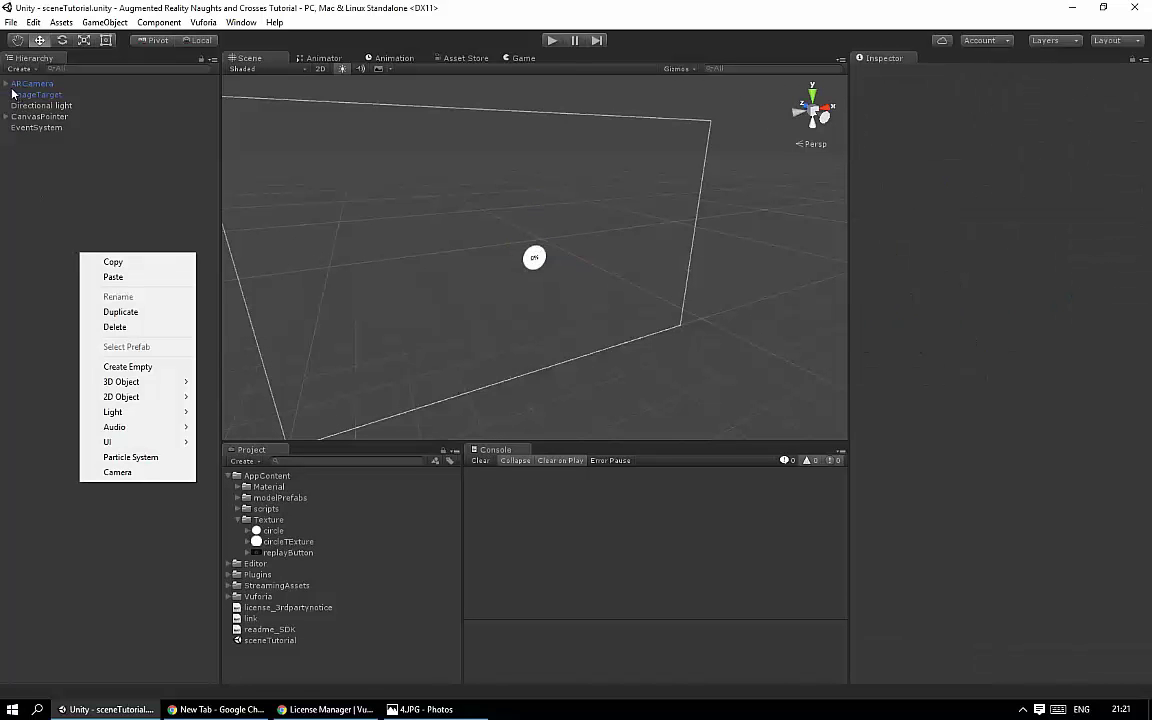
Step: Create an empty child of ImageTarget named 'Content' and frame it in the view
{"action": "left_click", "coordinate": [30, 94]}
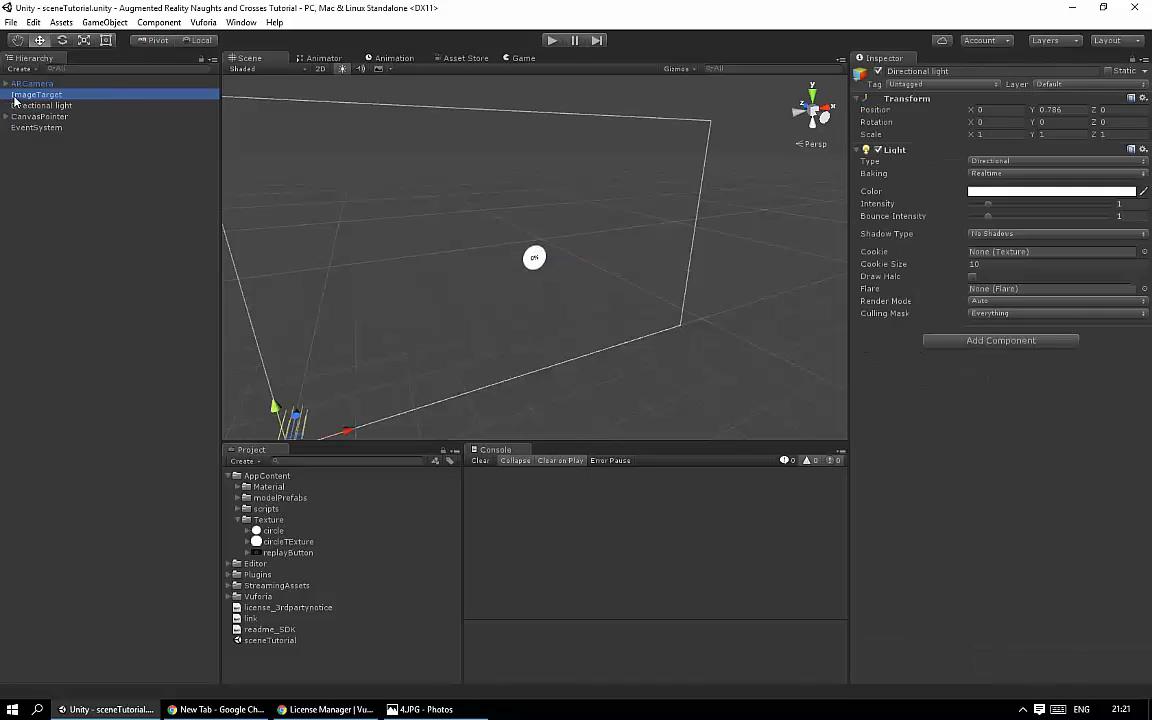
{"action": "right_click", "coordinate": [14, 96]}
{"action": "left_click", "coordinate": [81, 212]}
{"action": "right_click", "coordinate": [58, 106]}
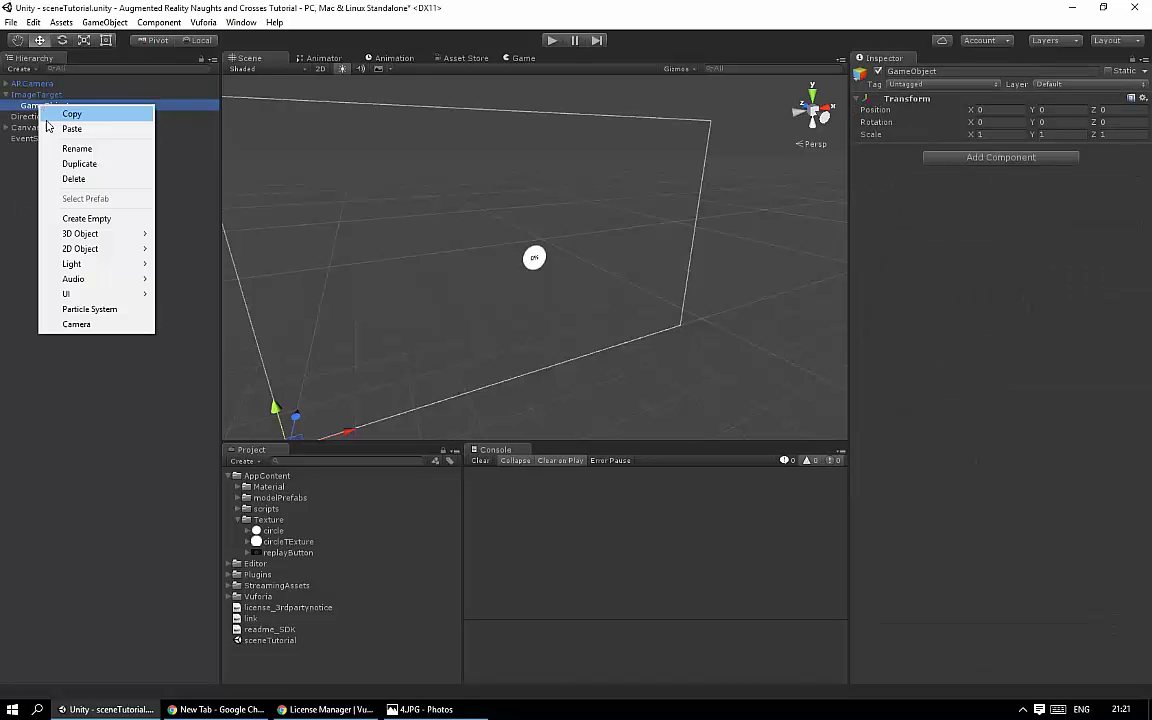
{"action": "left_click", "coordinate": [66, 152]}
{"action": "type", "text": "Conte"}
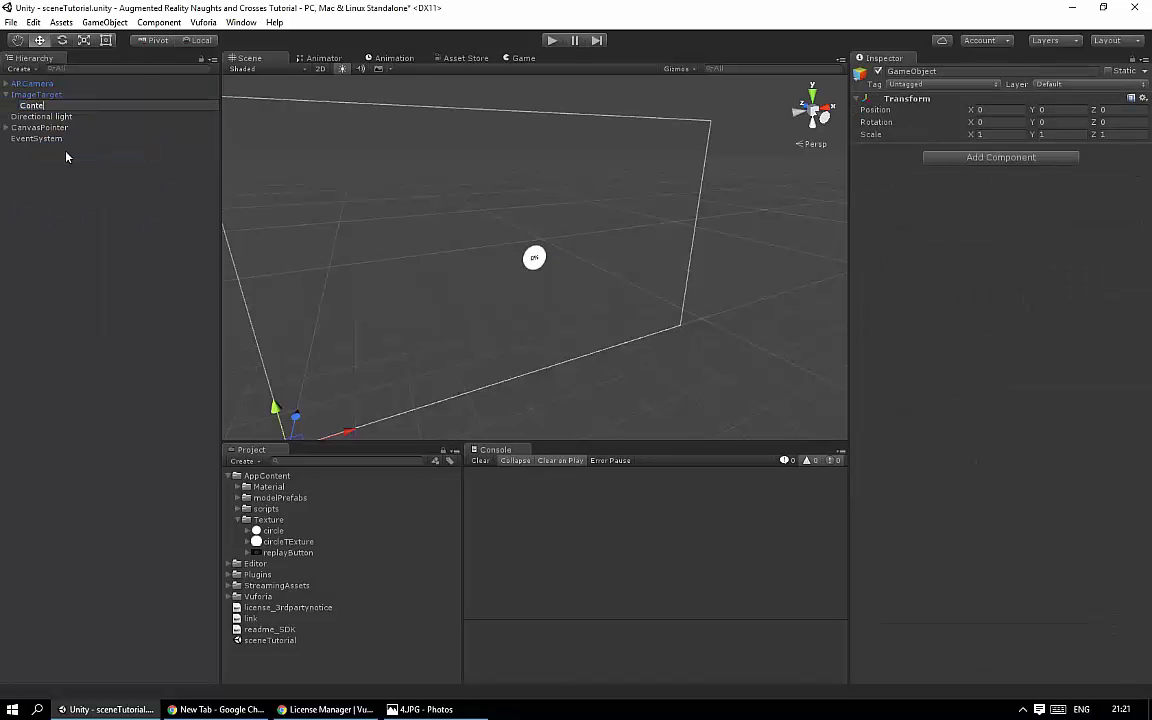
{"action": "type", "text": "nt"}
{"action": "key", "text": "Return"}
{"action": "key", "text": "f"}
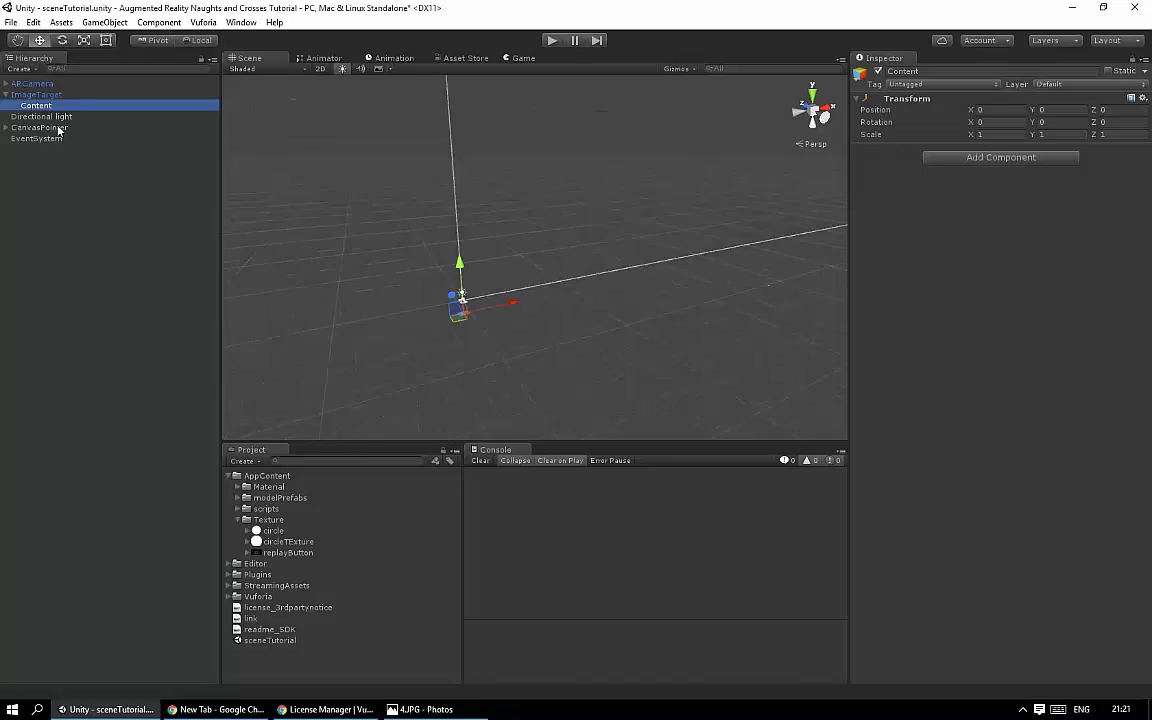
{"action": "right_click_drag", "start_coordinate": [355, 188], "coordinate": [446, 187]}
{"action": "middle_click_drag", "start_coordinate": [445, 187], "coordinate": [520, 304]}
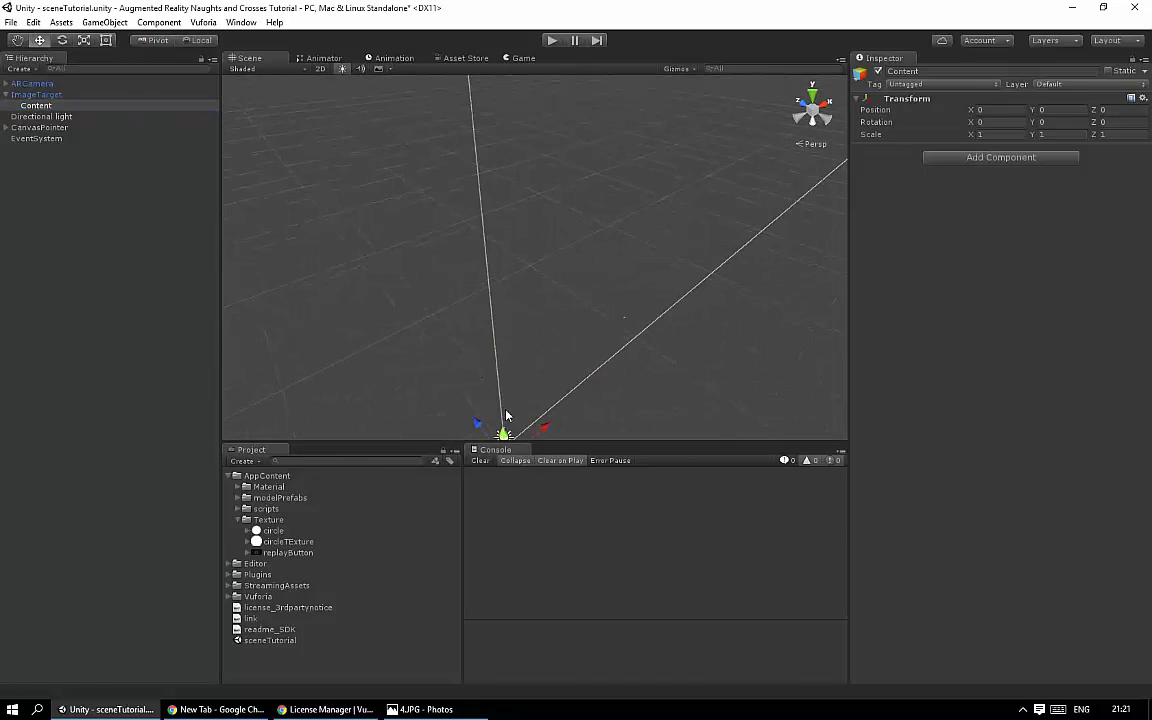
Step: Scale ImageTarget to 10 on all axes to enlarge the stones target
{"action": "left_click", "coordinate": [56, 95]}
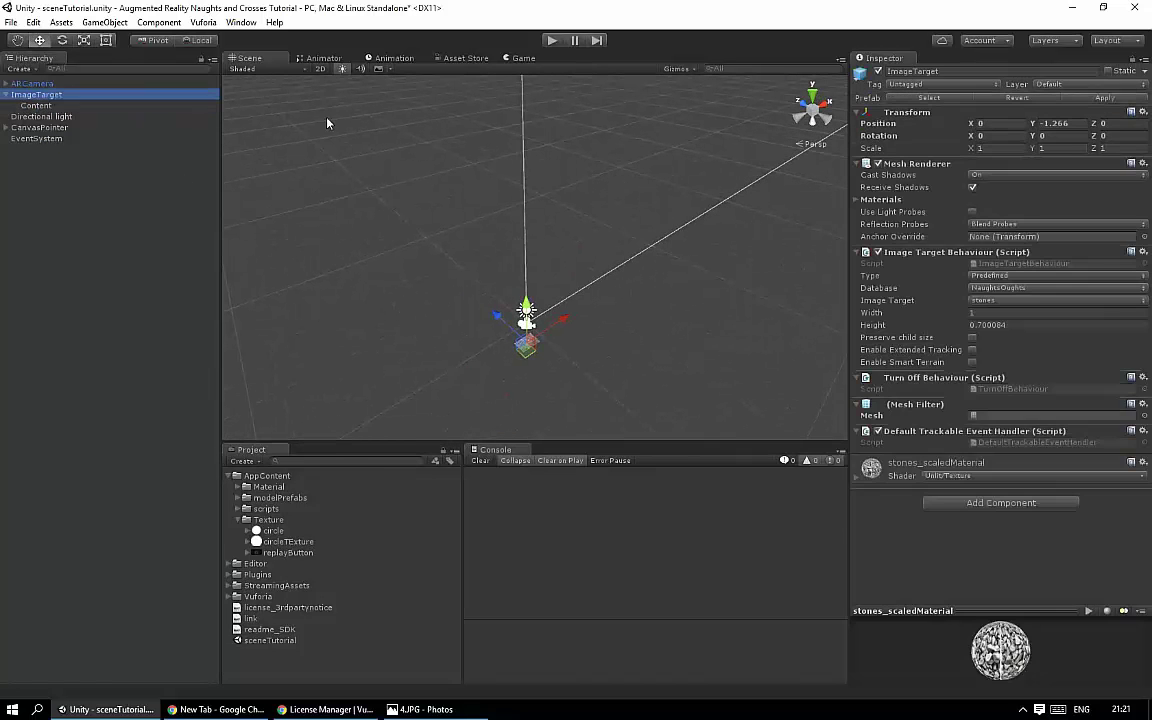
{"action": "left_click", "coordinate": [980, 148]}
{"action": "type", "text": "10"}
{"action": "key", "text": "Return"}
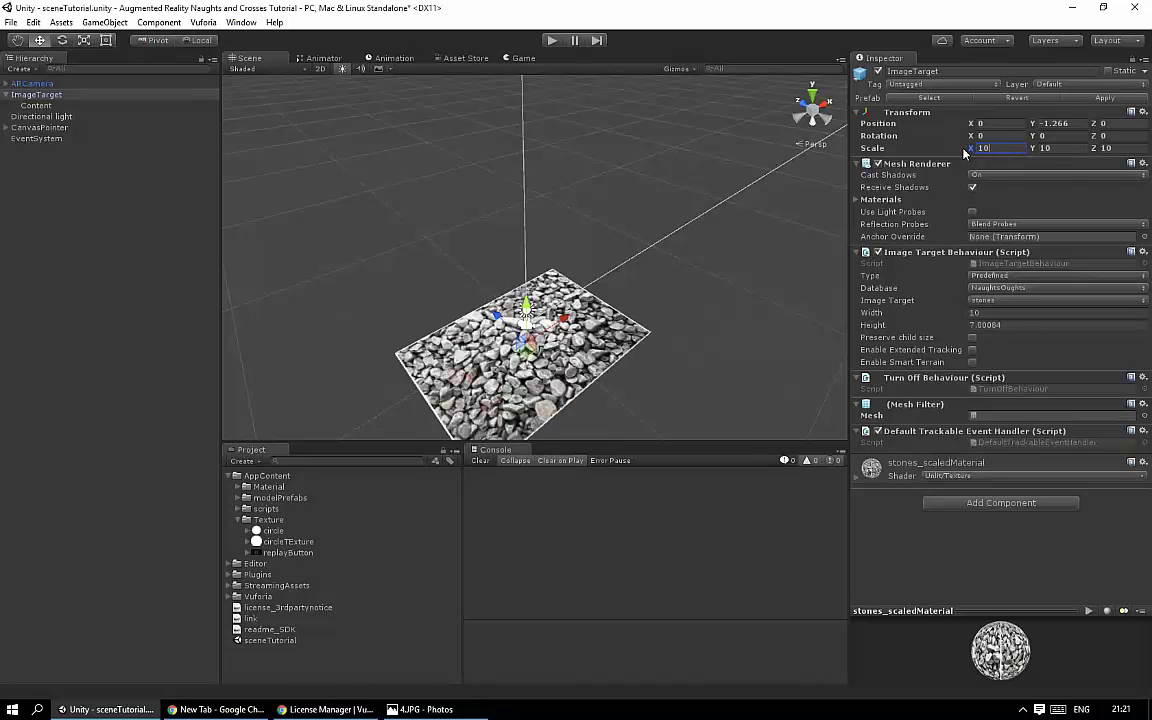
{"action": "left_click_drag", "start_coordinate": [510, 294], "coordinate": [441, 322]}
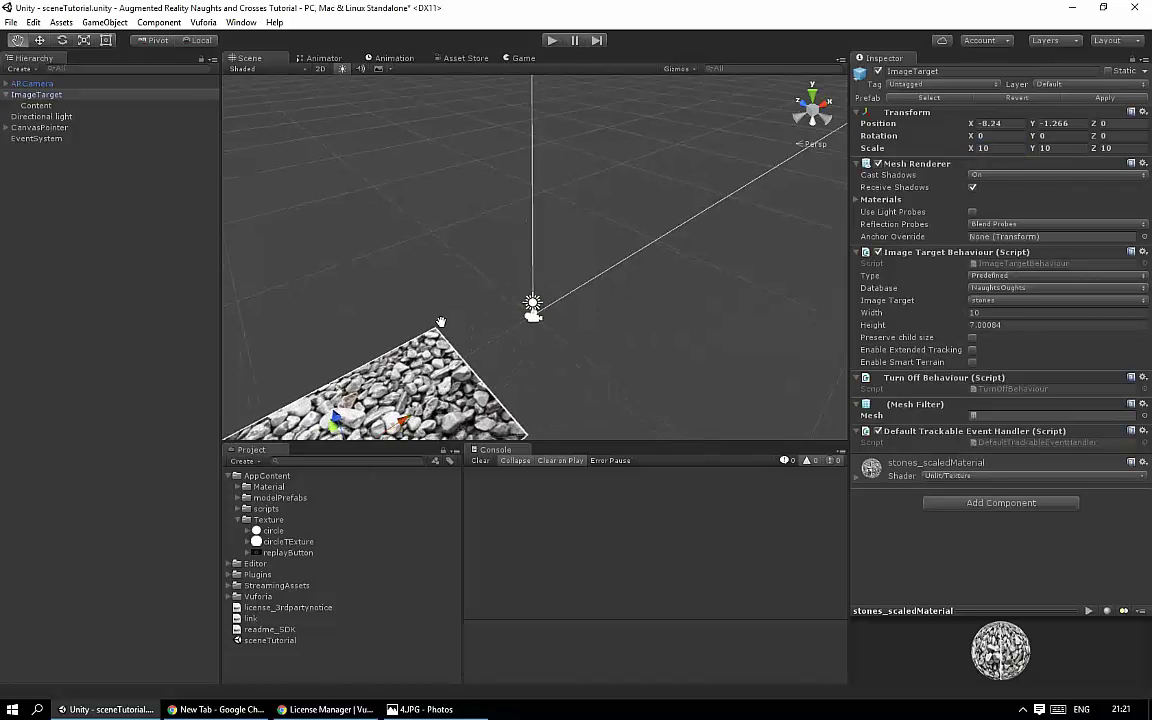
{"action": "key", "text": "f"}
{"action": "left_click", "coordinate": [36, 106]}
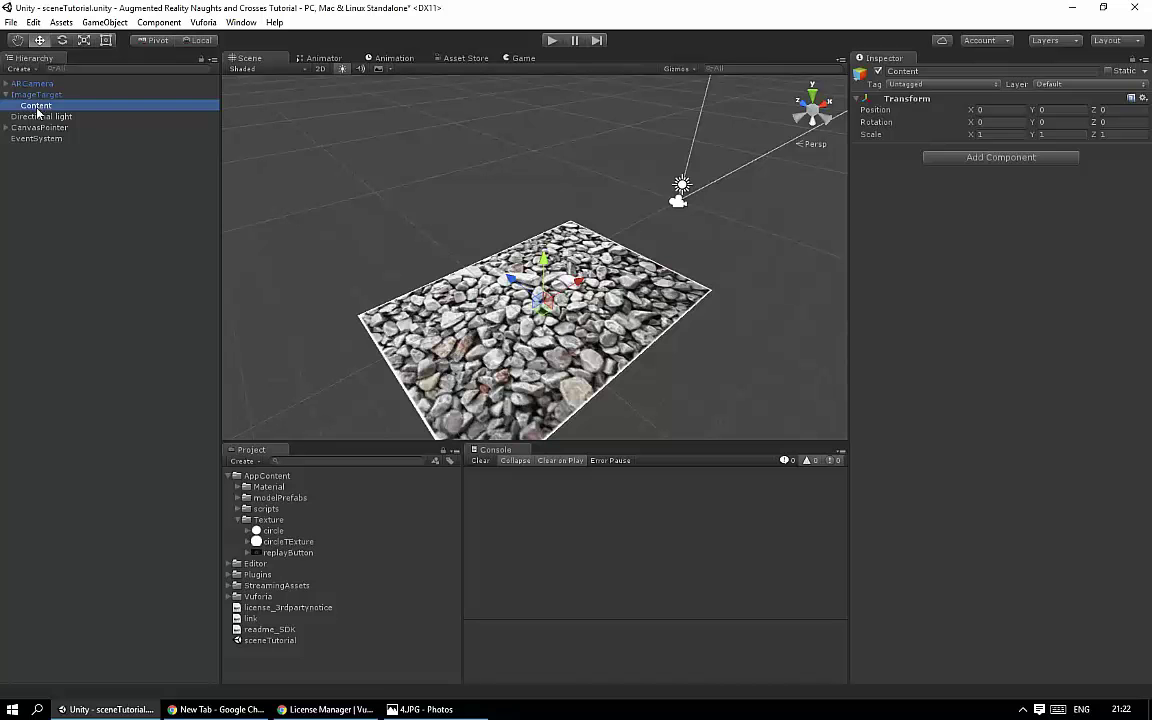
Step: Add a Cube as a child of the Content object
{"action": "left_click", "coordinate": [97, 122]}
{"action": "right_click", "coordinate": [40, 106]}
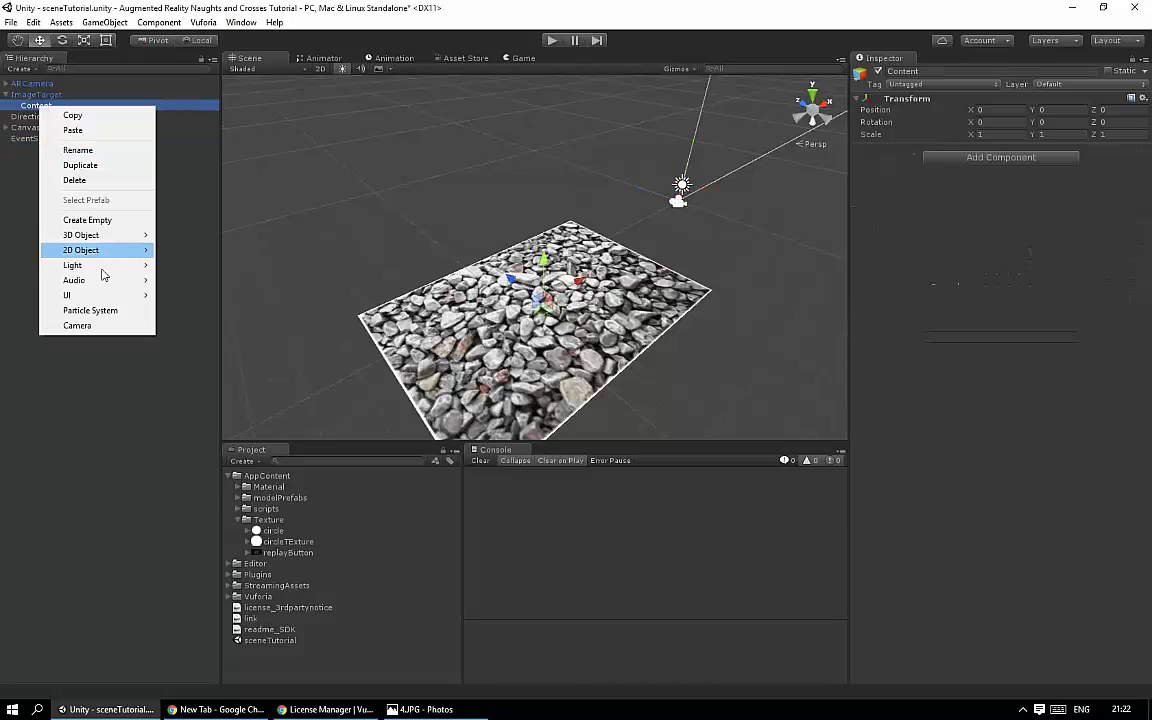
{"action": "mouse_move", "coordinate": [127, 297]}
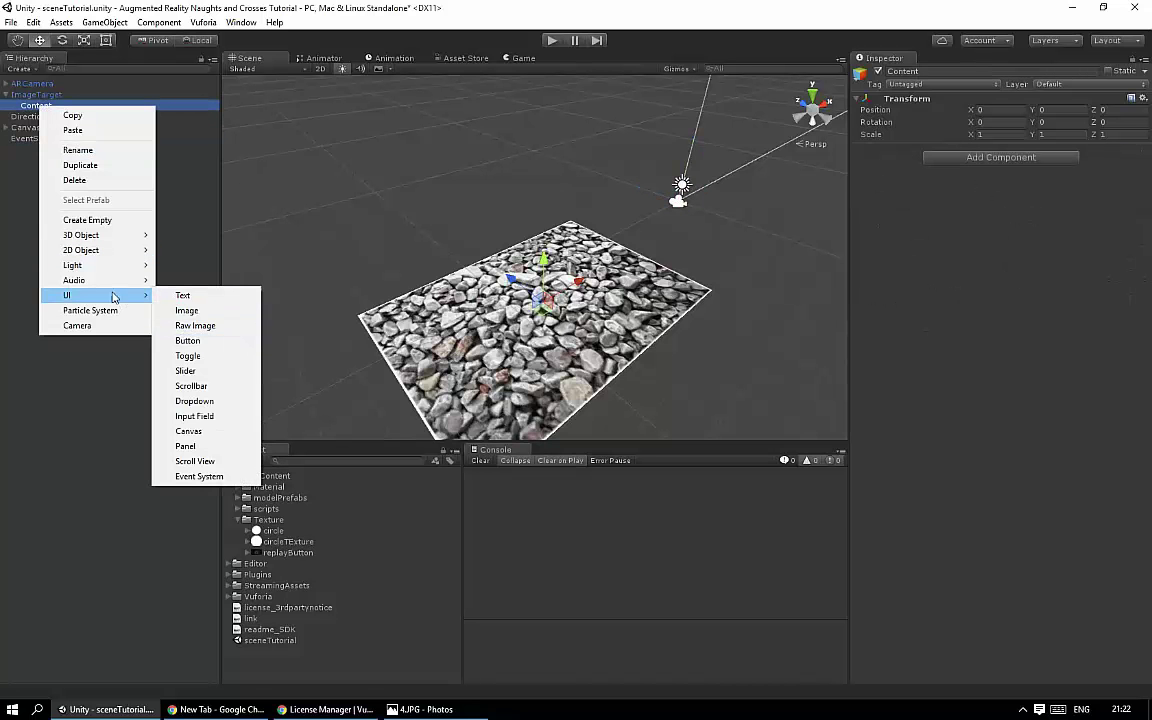
{"action": "mouse_move", "coordinate": [110, 235]}
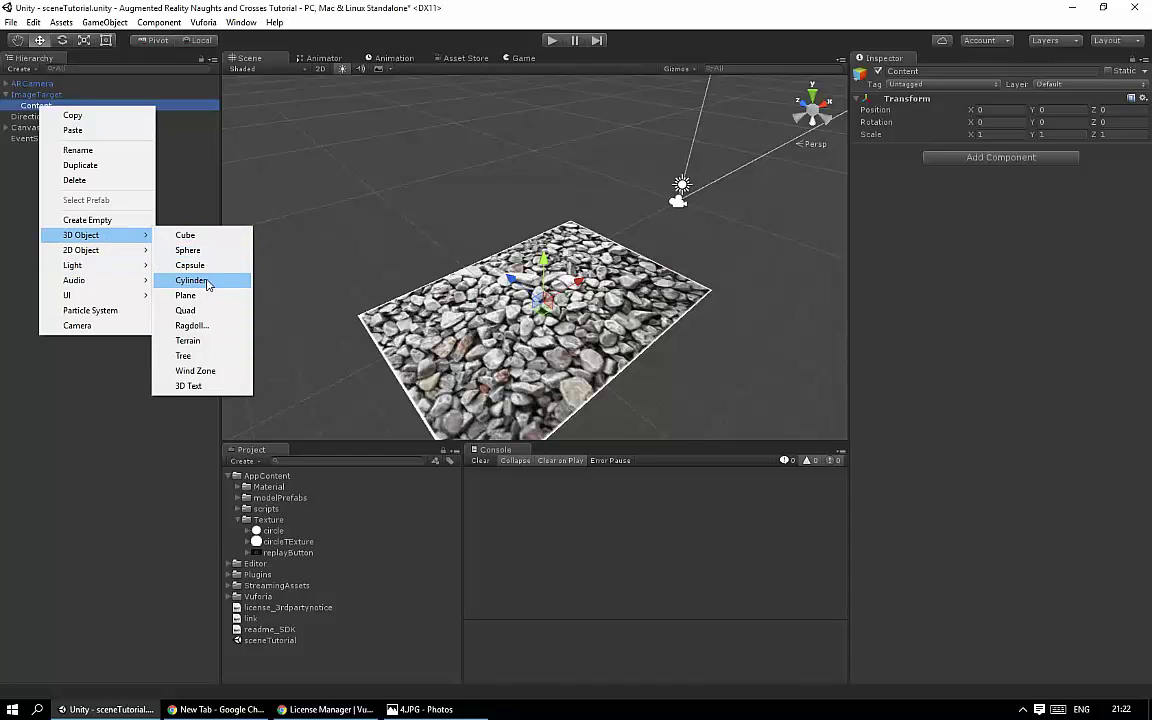
{"action": "left_click", "coordinate": [185, 234]}
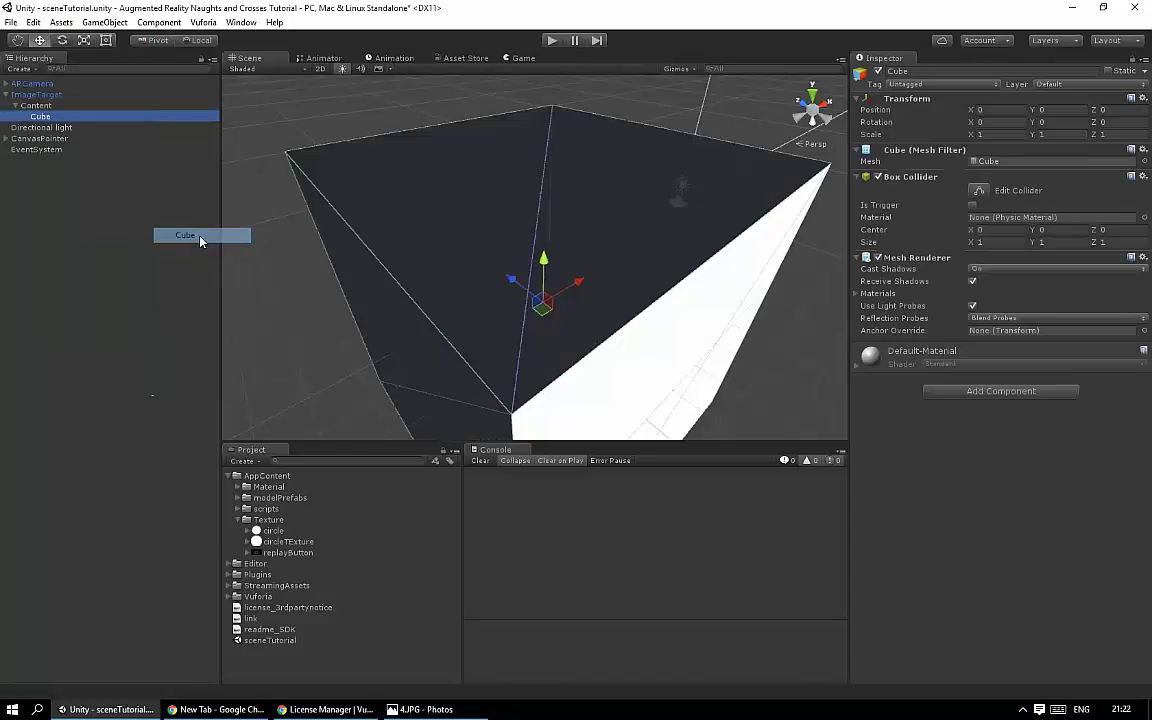
Step: Scale the cube into a thin bar of 0.05 × 0.05 × 0.8
{"action": "left_click", "coordinate": [980, 135]}
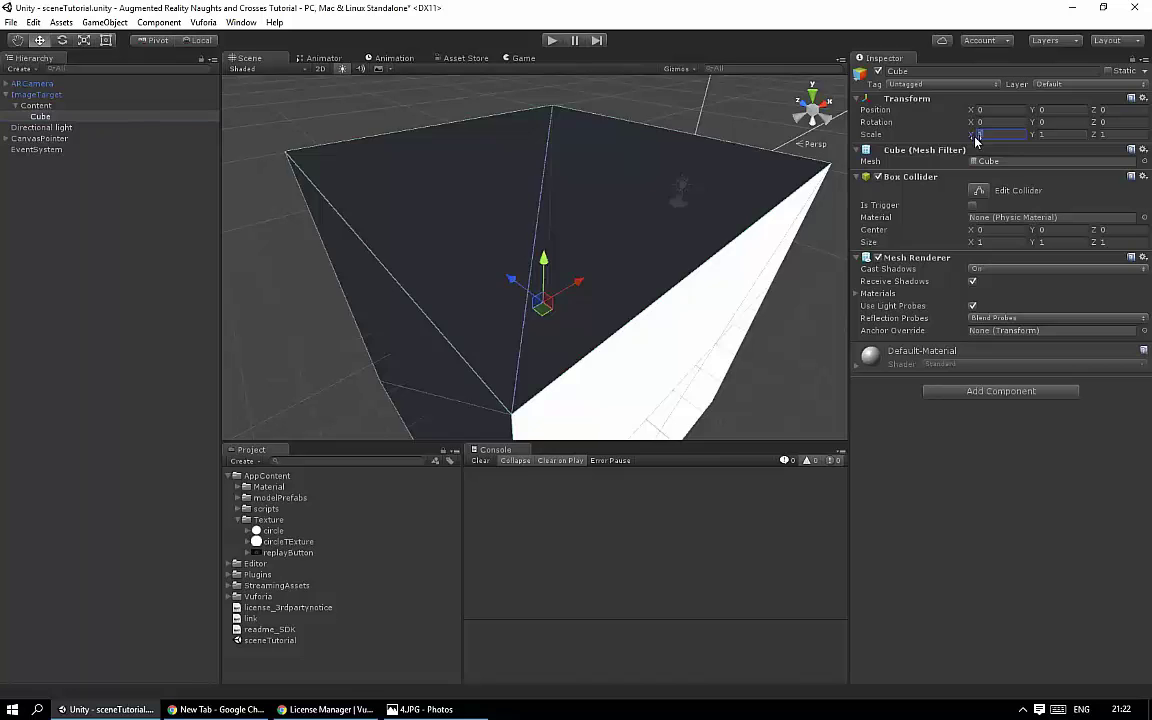
{"action": "type", "text": "0.2"}
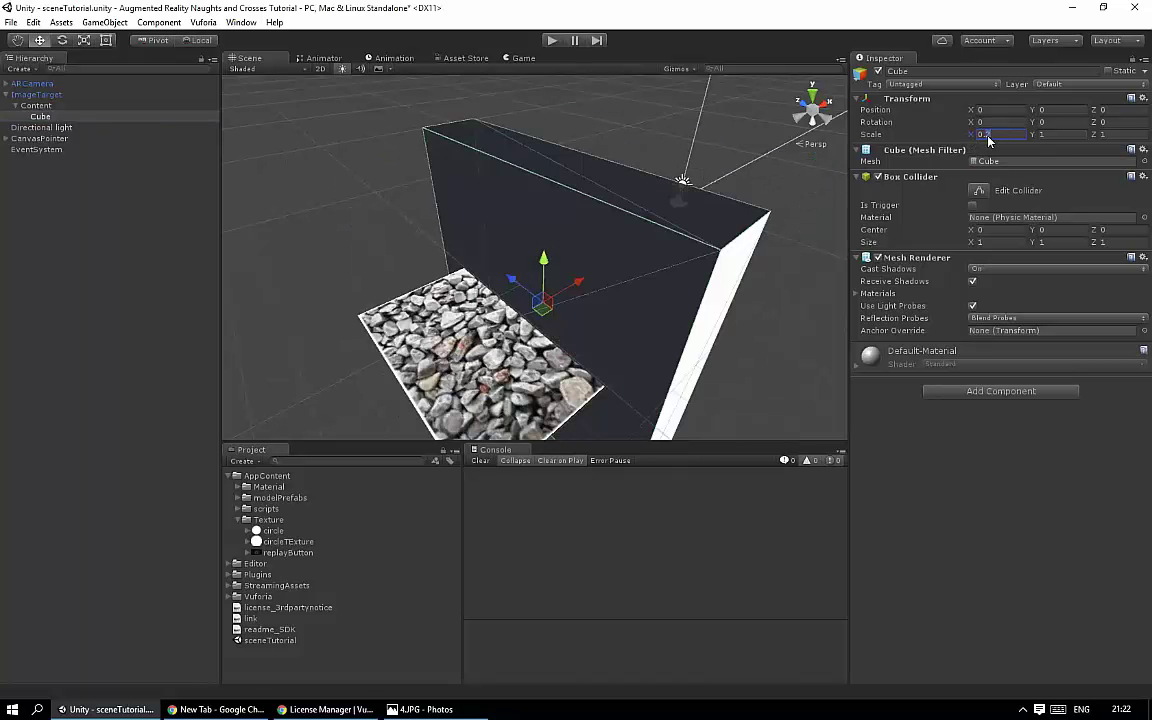
{"action": "key", "text": "BackSpace"}
{"action": "type", "text": "1"}
{"action": "key", "text": "Tab"}
{"action": "type", "text": "0.1"}
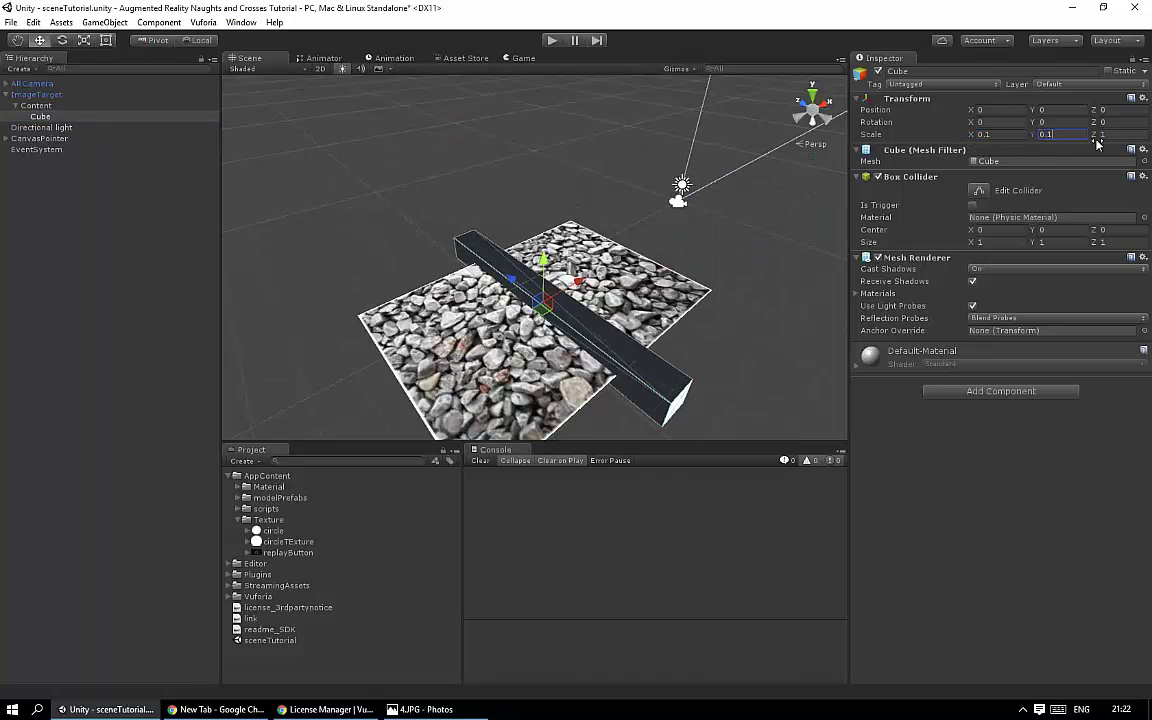
{"action": "key", "text": "Tab"}
{"action": "type", "text": "0.1"}
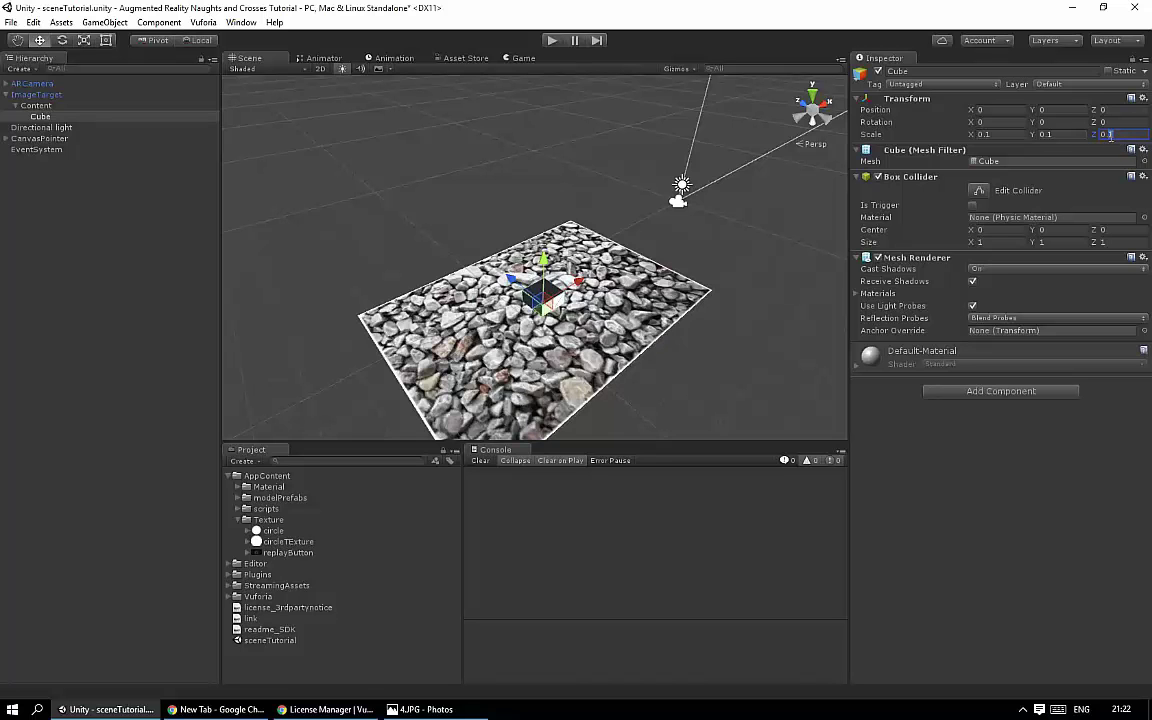
{"action": "type", "text": "1"}
{"action": "left_click", "coordinate": [1055, 136]}
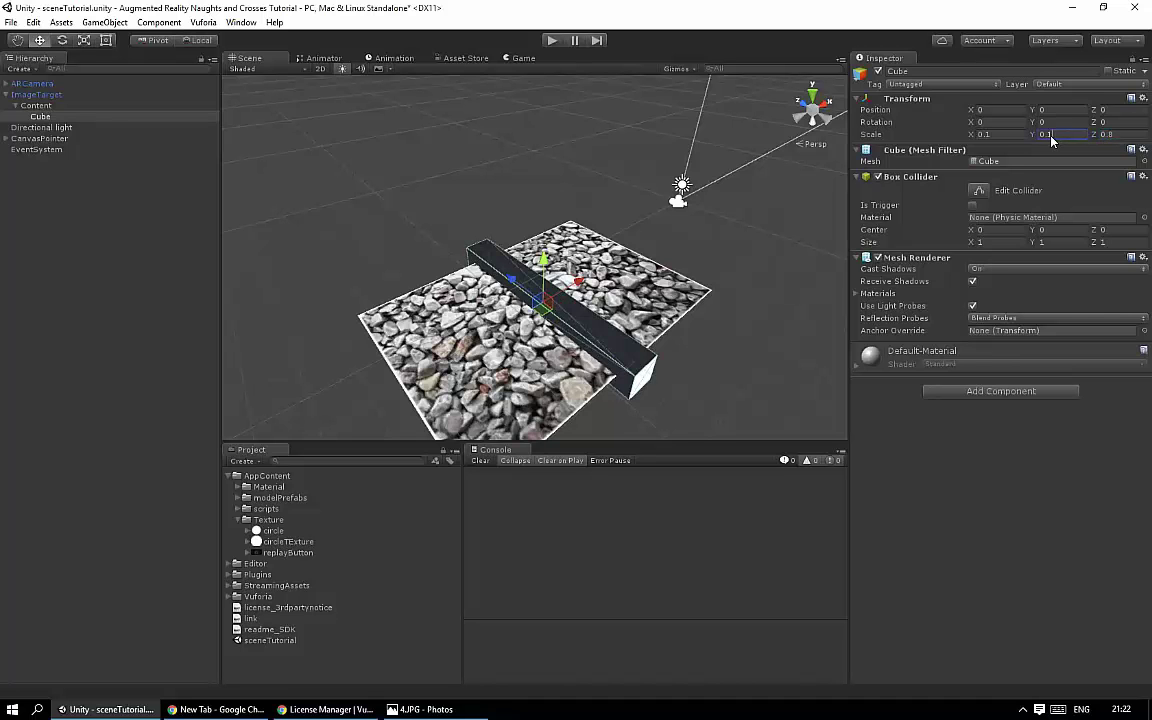
{"action": "type", "text": "0.05"}
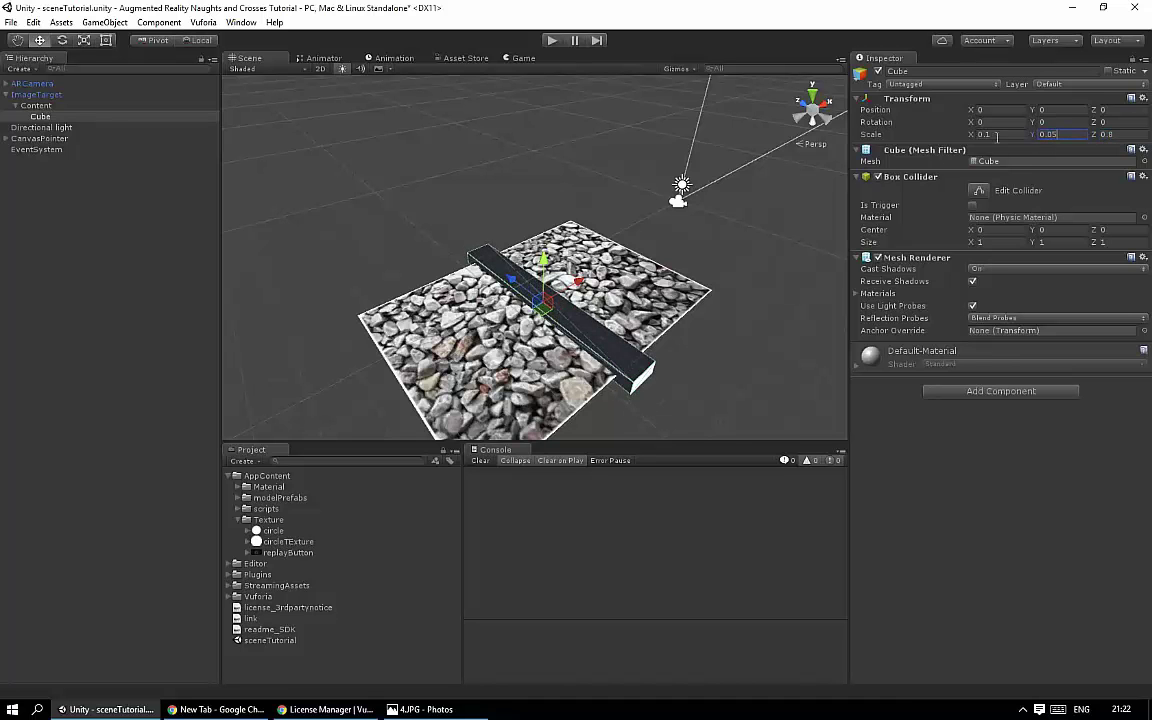
{"action": "left_click", "coordinate": [990, 137]}
{"action": "type", "text": "0.05"}
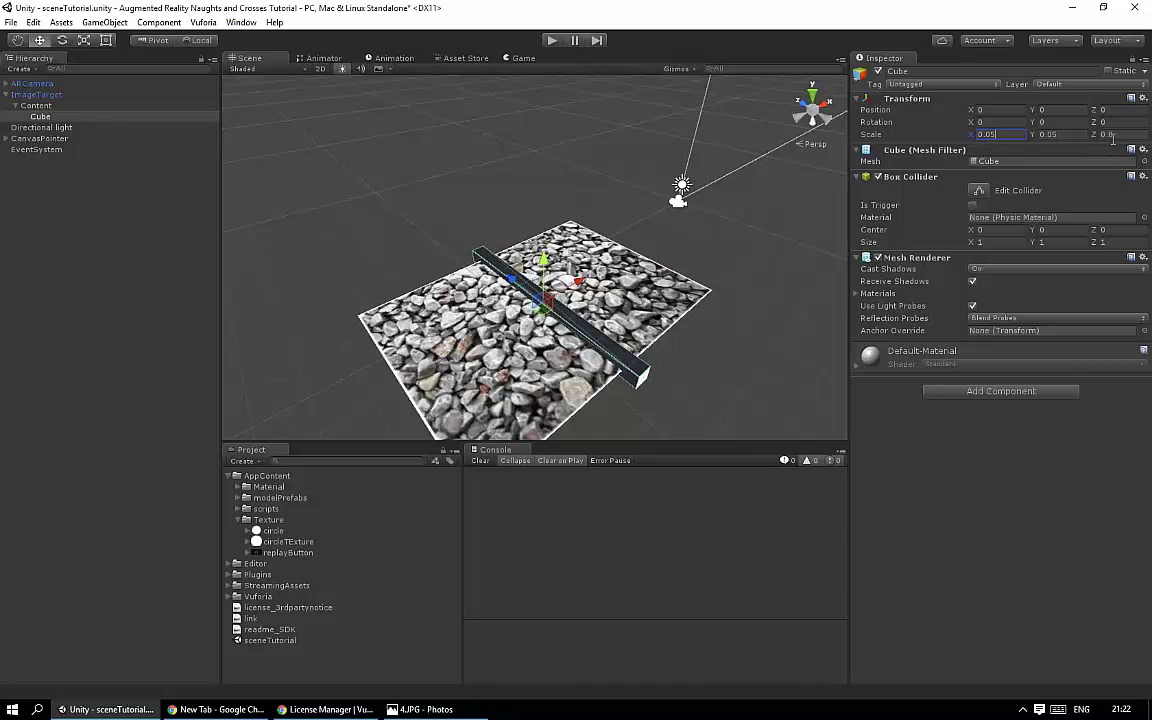
Step: Place the bar at Position X -0.2 on the board
{"action": "middle_click_drag", "start_coordinate": [495, 267], "coordinate": [645, 237]}
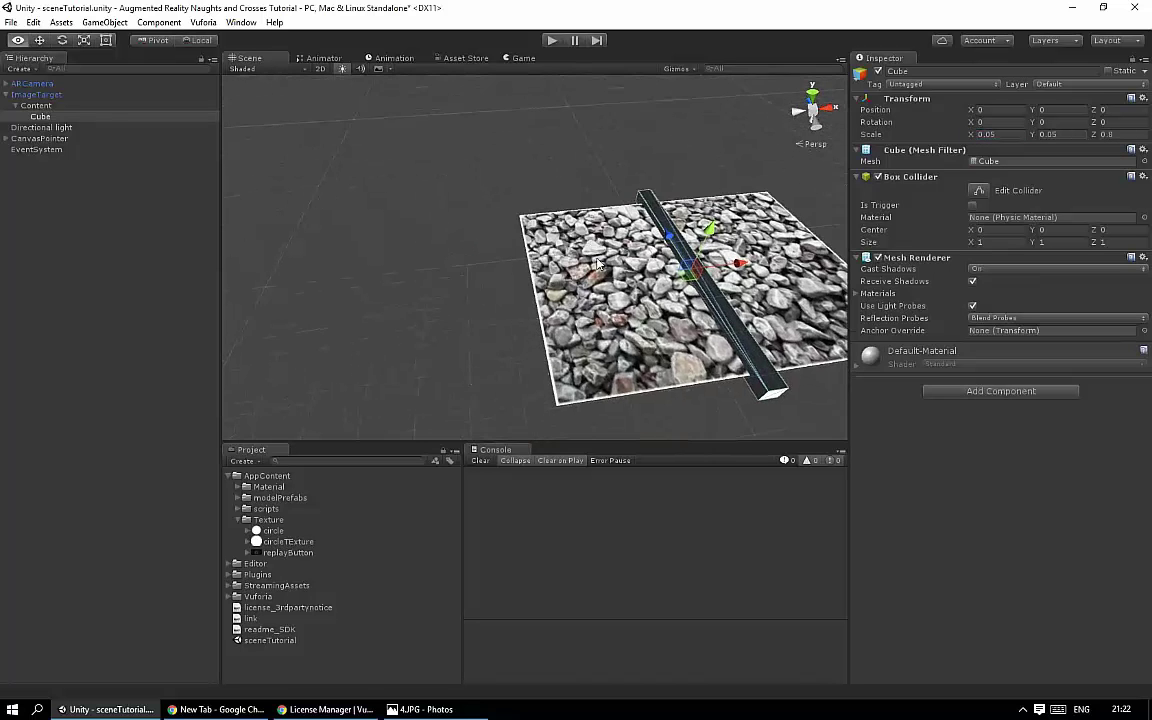
{"action": "mouse_move", "coordinate": [676, 242]}
{"action": "left_mouse_down"}
{"action": "mouse_move", "coordinate": [699, 277]}
{"action": "mouse_move", "coordinate": [674, 278]}
{"action": "left_mouse_up"}
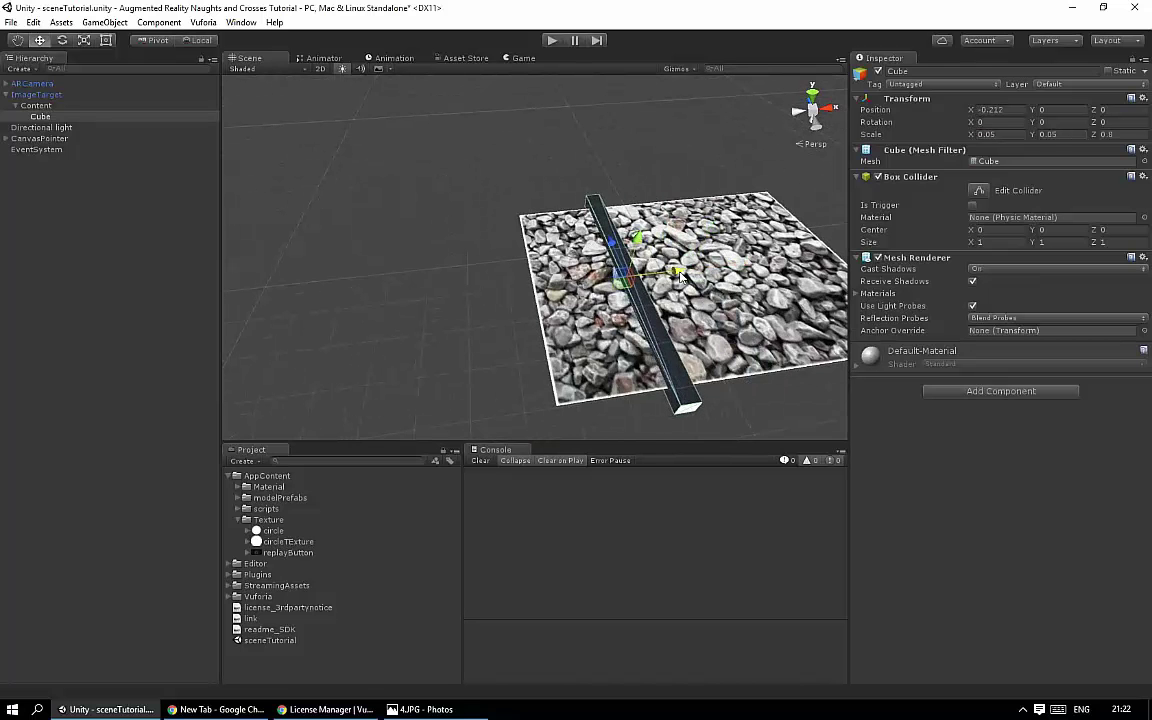
{"action": "left_click", "coordinate": [993, 110]}
{"action": "type", "text": "-0.20"}
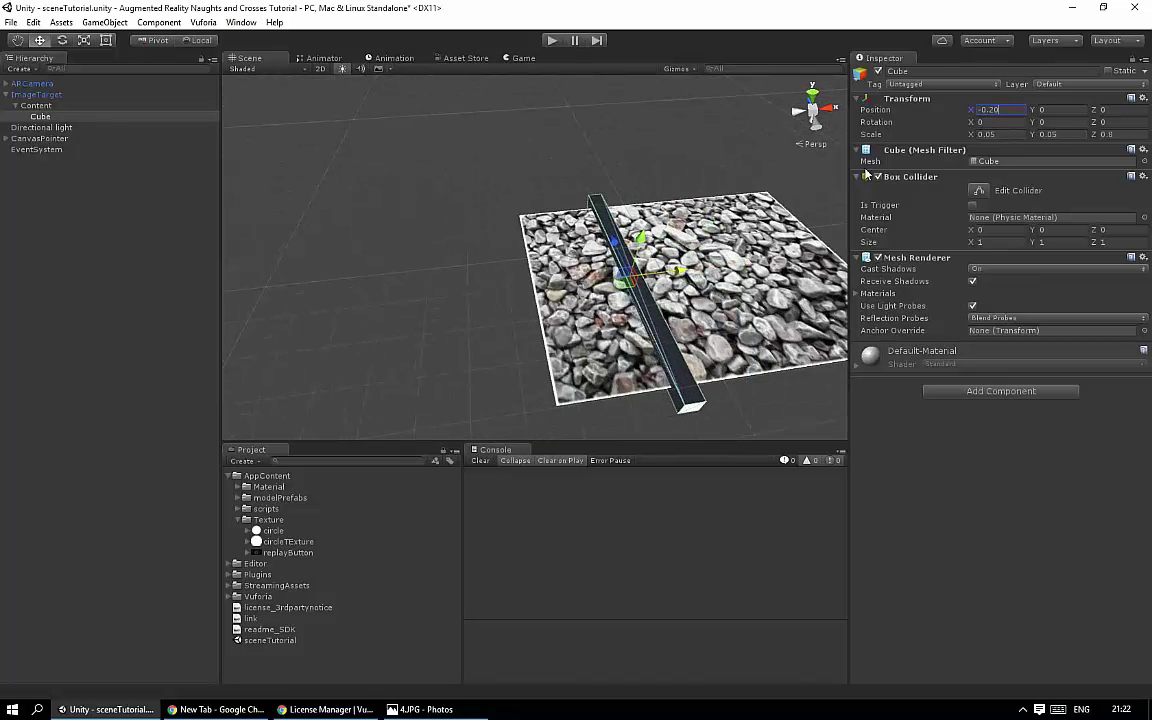
{"action": "middle_click_drag", "start_coordinate": [653, 210], "coordinate": [580, 232]}
Step: Rename the Cube bar to vertical1
{"action": "right_click", "coordinate": [40, 113]}
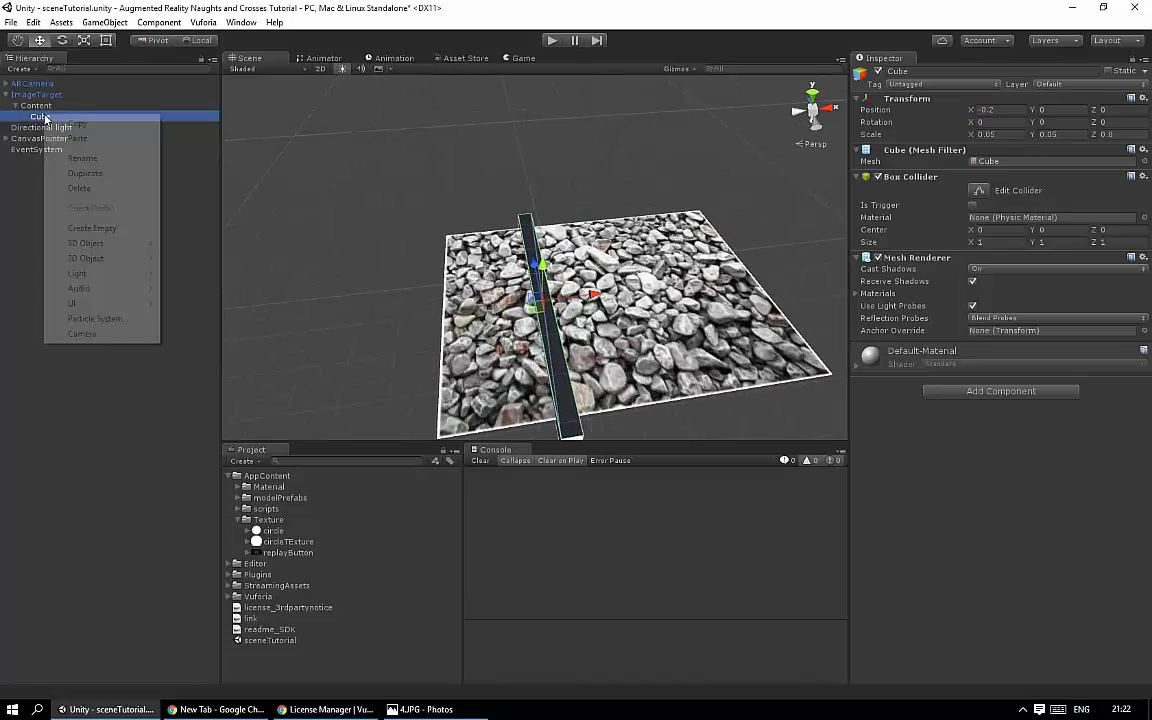
{"action": "left_click", "coordinate": [78, 143]}
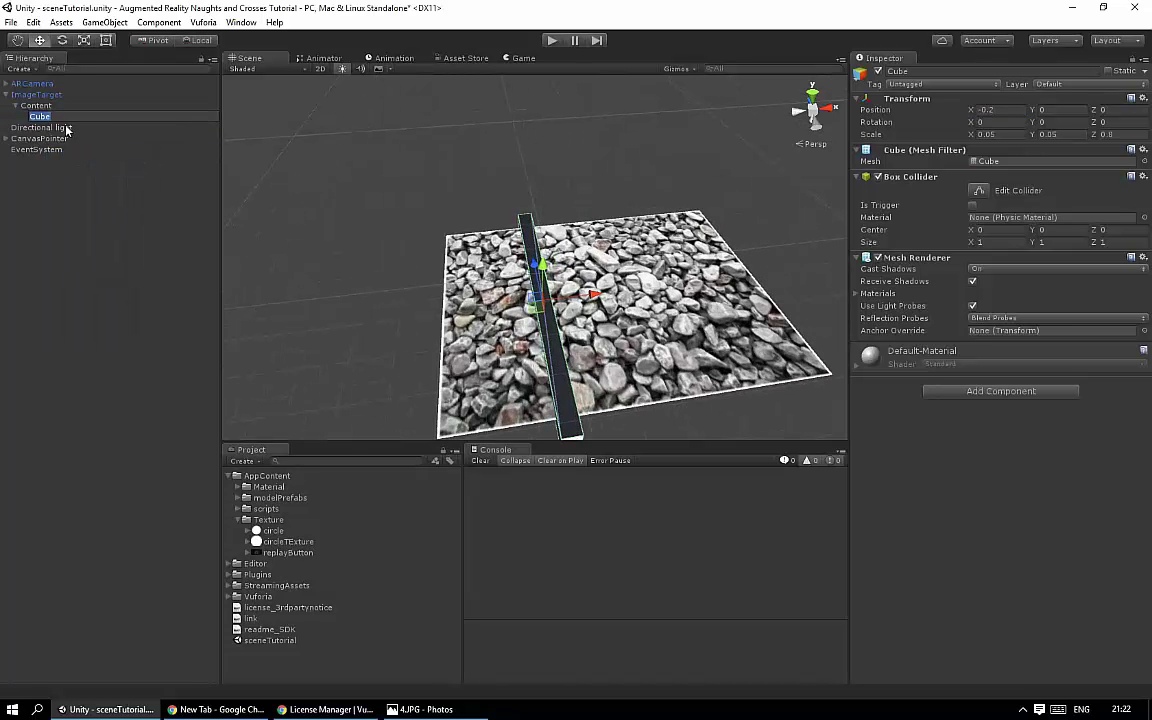
{"action": "type", "text": "V"}
{"action": "key", "text": "Return"}
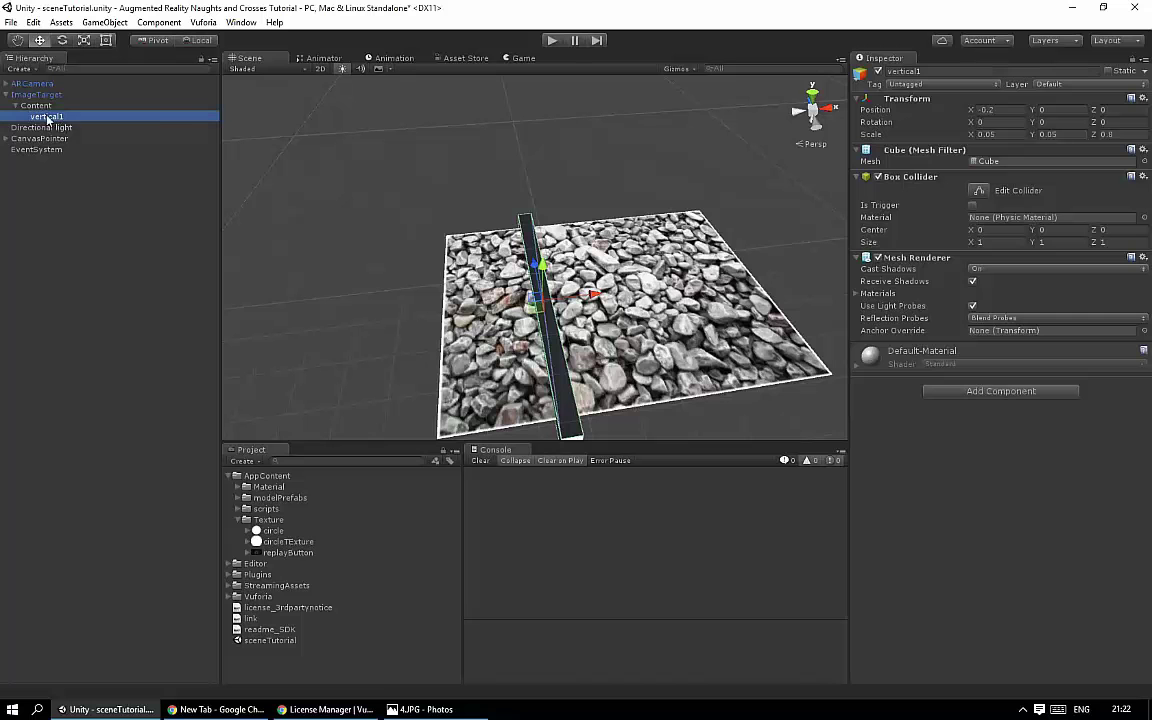
Step: Duplicate vertical1 and move the copy to the right, lifting both bars slightly
{"action": "right_click", "coordinate": [45, 114]}
{"action": "left_click", "coordinate": [86, 174]}
{"action": "left_click_drag", "start_coordinate": [526, 273], "coordinate": [716, 293]}
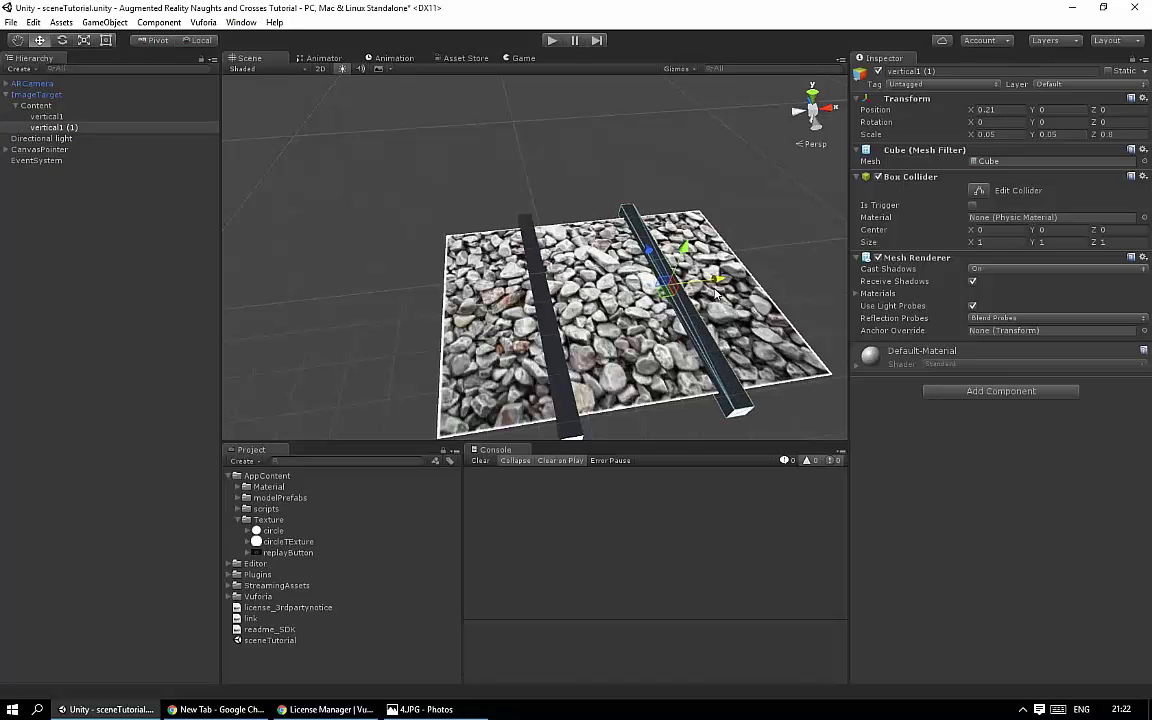
{"action": "right_click_drag", "start_coordinate": [474, 272], "coordinate": [146, 167]}
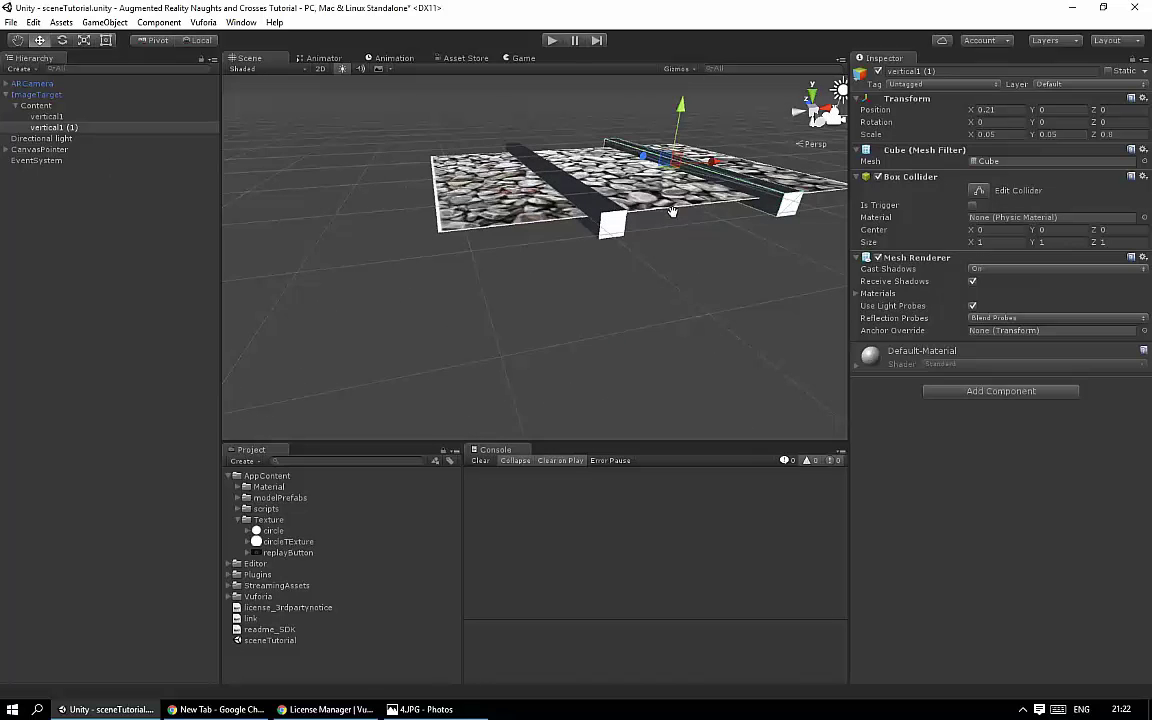
{"action": "right_click_drag", "start_coordinate": [672, 211], "coordinate": [600, 150]}
{"action": "left_click", "coordinate": [58, 117], "text": "ctrl"}
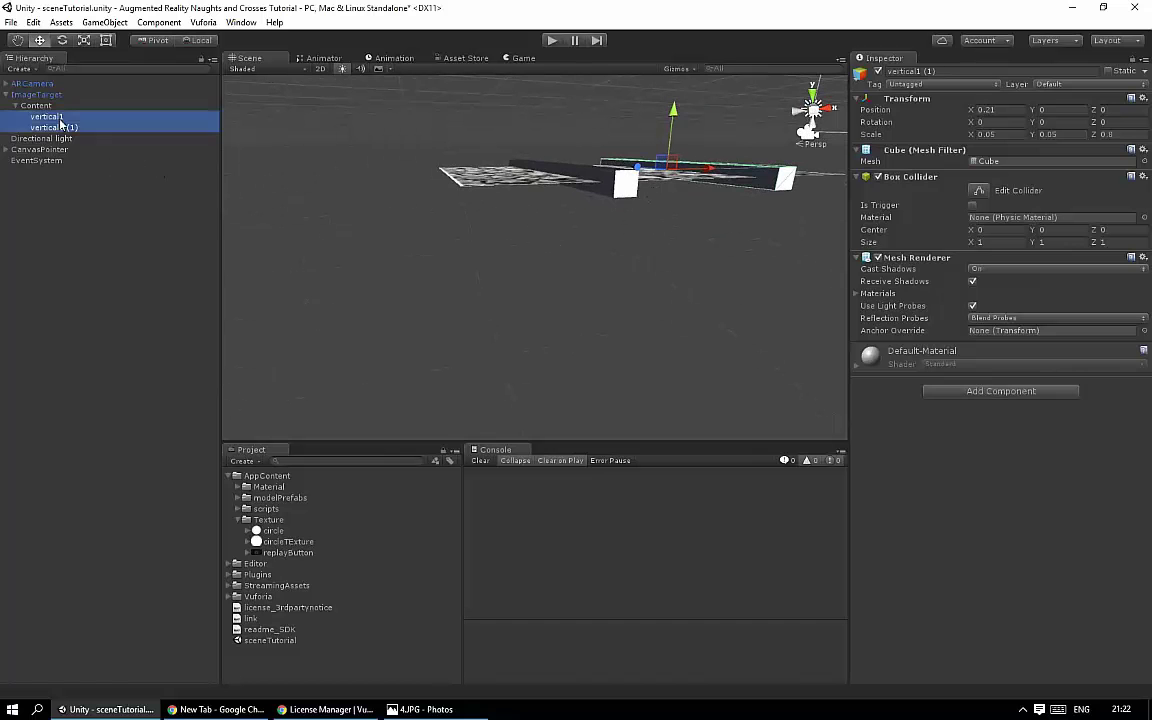
{"action": "mouse_move", "coordinate": [669, 125]}
{"action": "left_mouse_down"}
{"action": "mouse_move", "coordinate": [562, 310]}
{"action": "mouse_move", "coordinate": [490, 260]}
{"action": "left_mouse_up"}
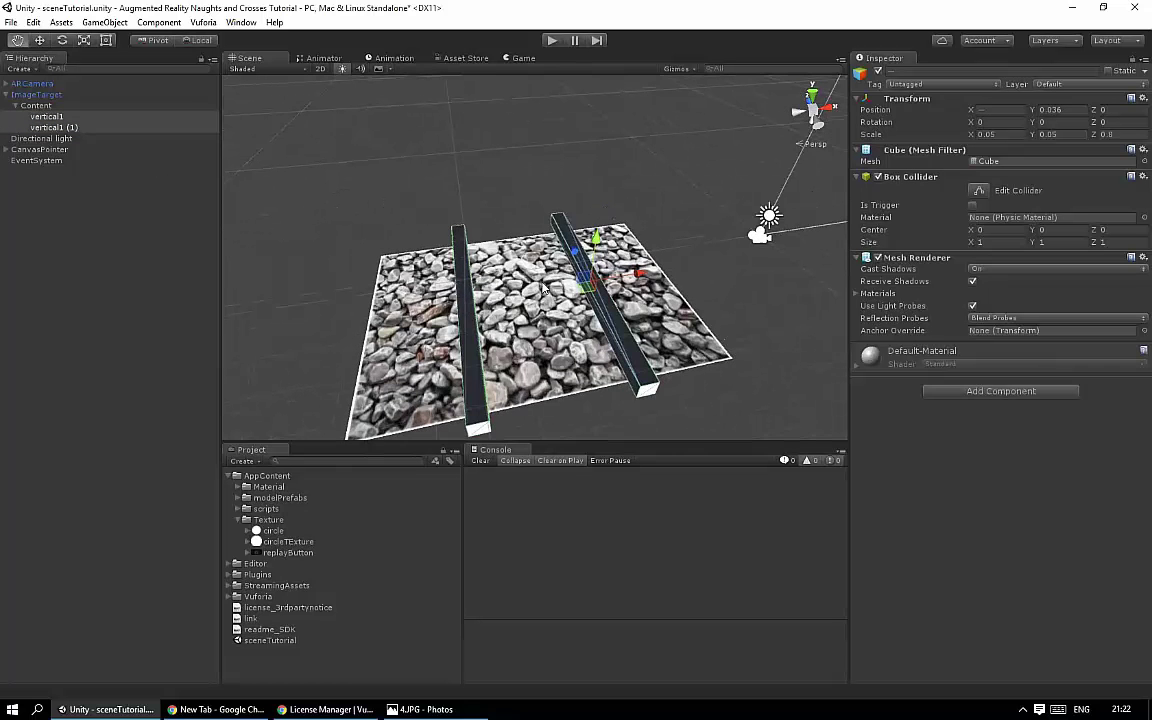
Step: Rename the copy to vertical2 and set its Position X to 0.2
{"action": "right_click", "coordinate": [50, 127]}
{"action": "left_click", "coordinate": [85, 173]}
{"action": "type", "text": "vertical2"}
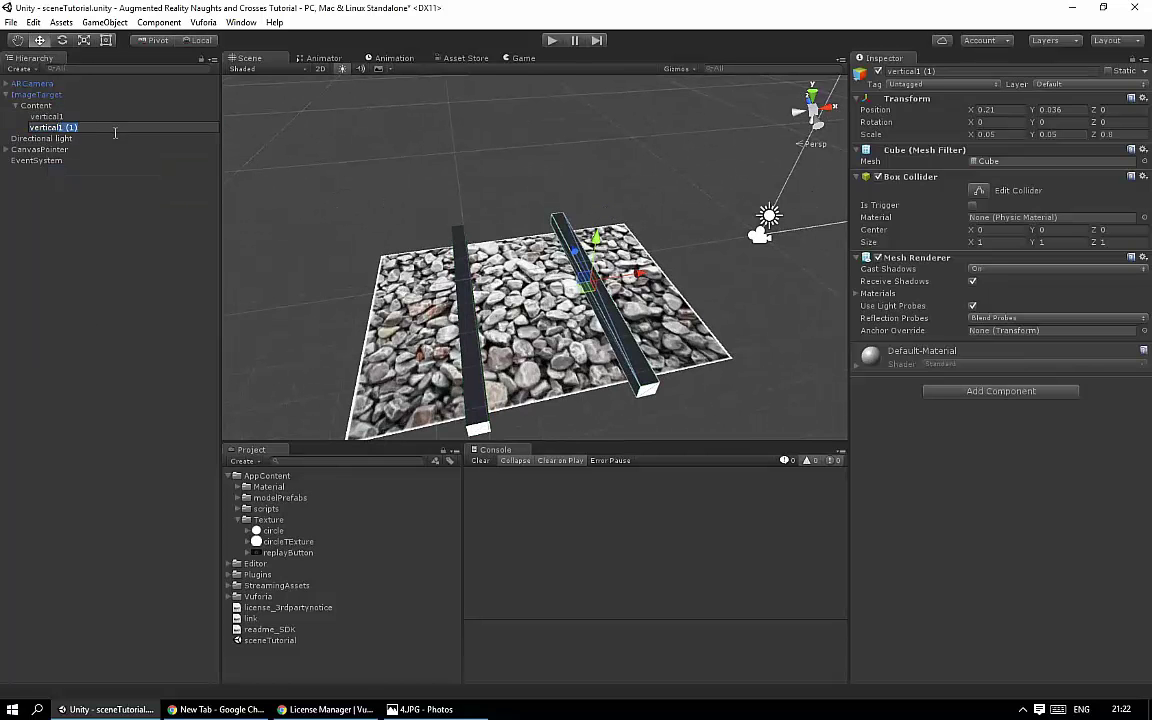
{"action": "key", "text": "Return"}
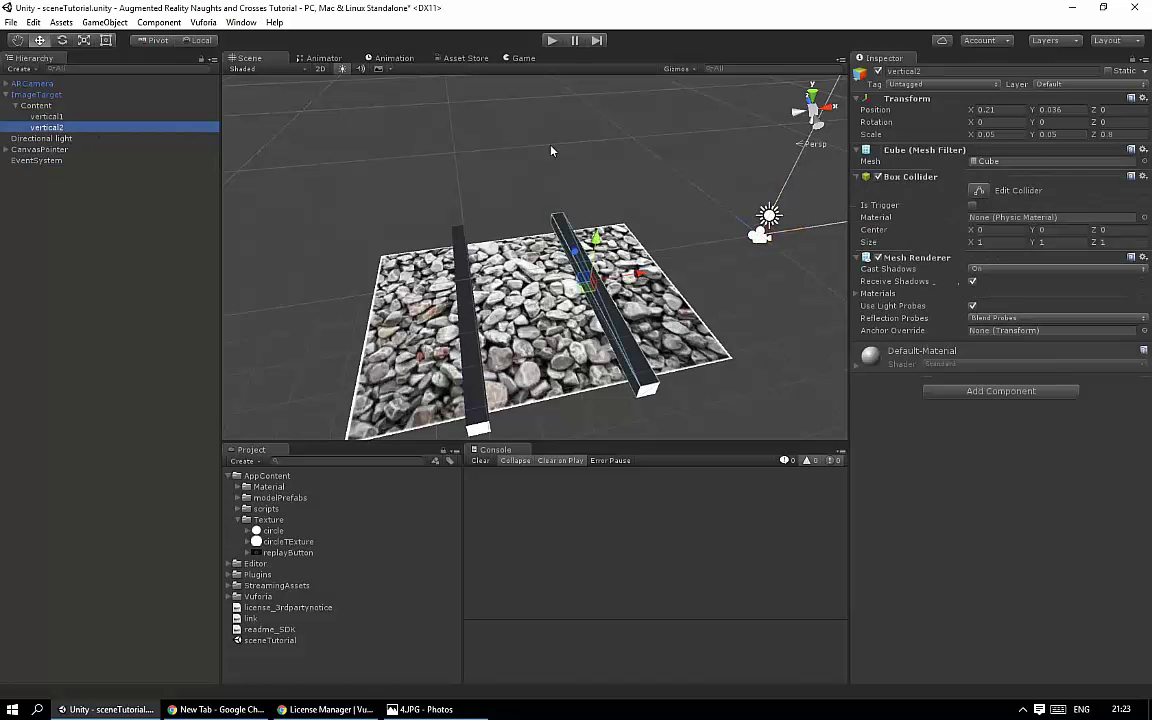
{"action": "left_click", "coordinate": [990, 110]}
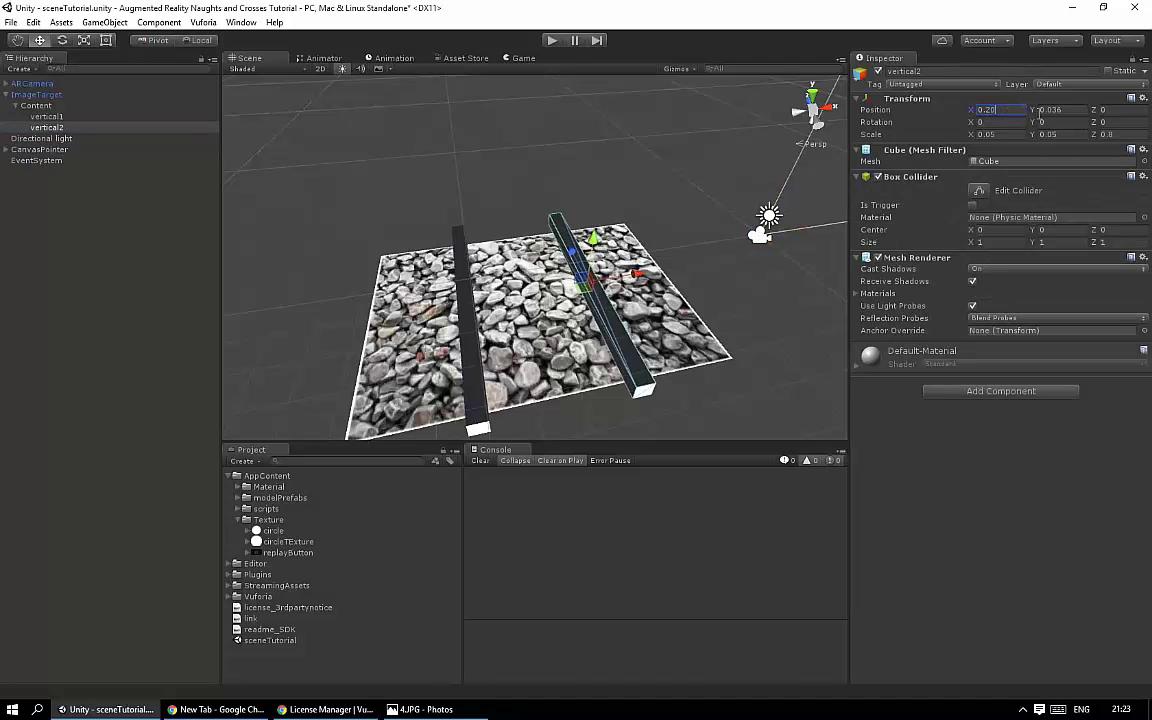
{"action": "left_click", "coordinate": [1060, 112]}
Step: Raise vertical1 to Position Y 0.04
{"action": "left_click", "coordinate": [46, 116]}
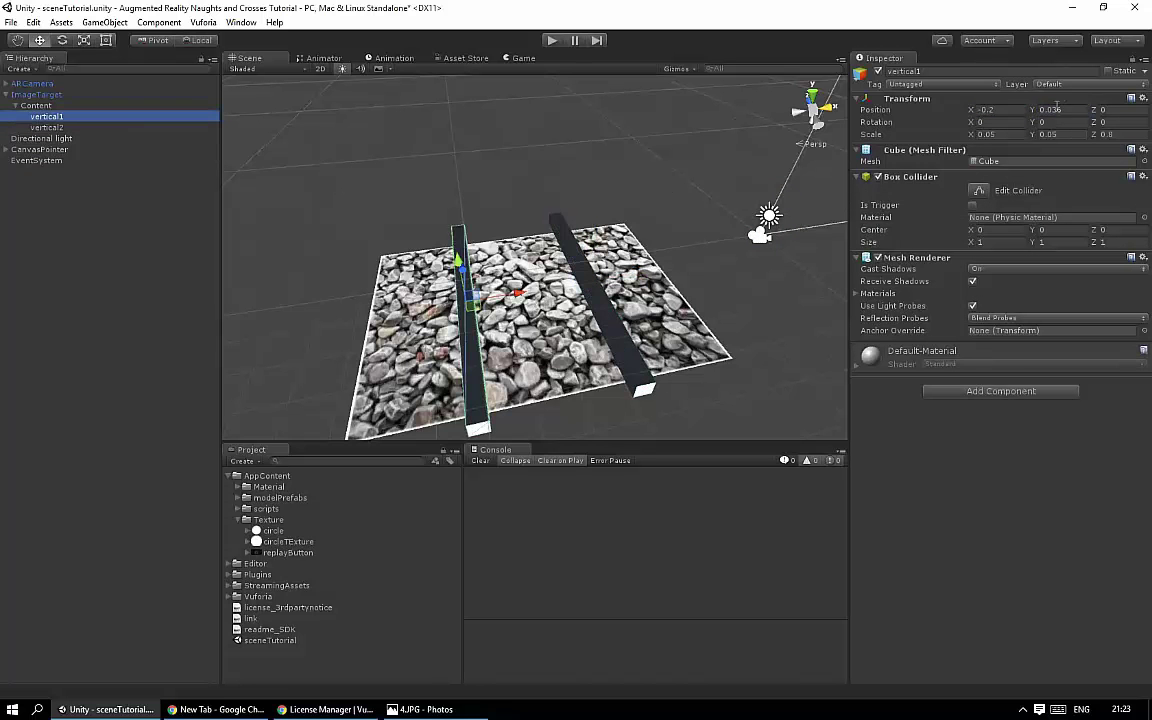
{"action": "left_click", "coordinate": [1050, 109]}
{"action": "type", "text": "0.04"}
{"action": "left_click", "coordinate": [44, 128]}
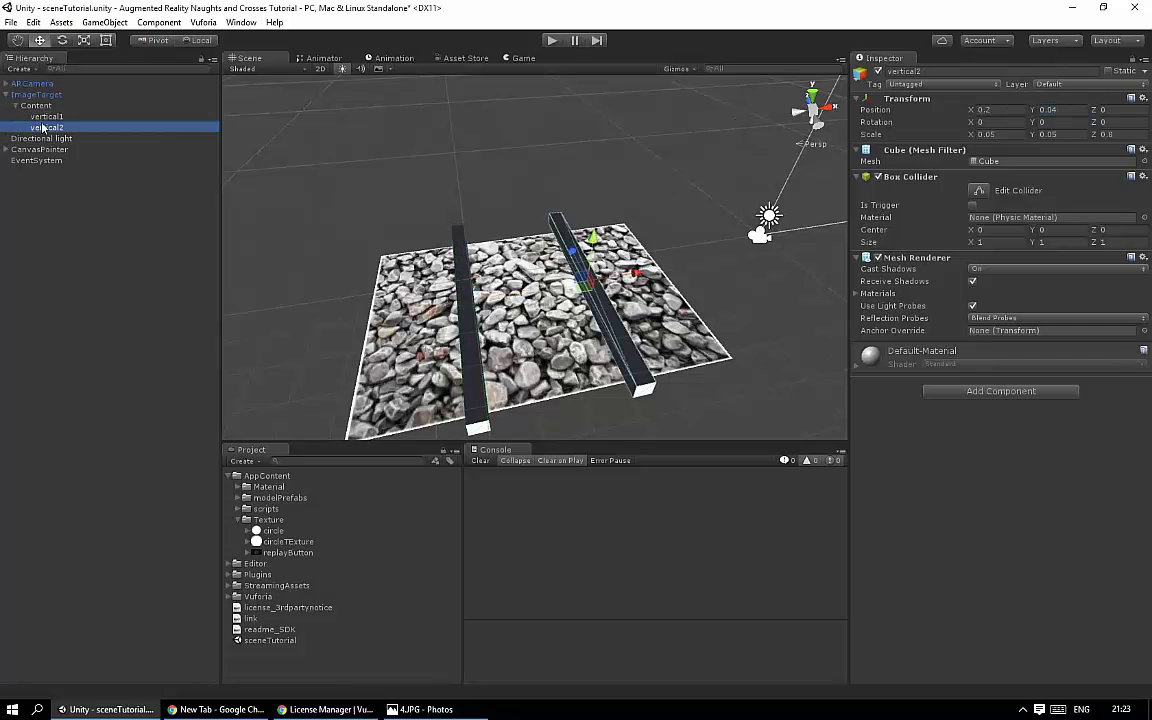
Step: Duplicate vertical2 and name the copy horizontal1
{"action": "right_click", "coordinate": [52, 129]}
{"action": "left_click", "coordinate": [97, 185]}
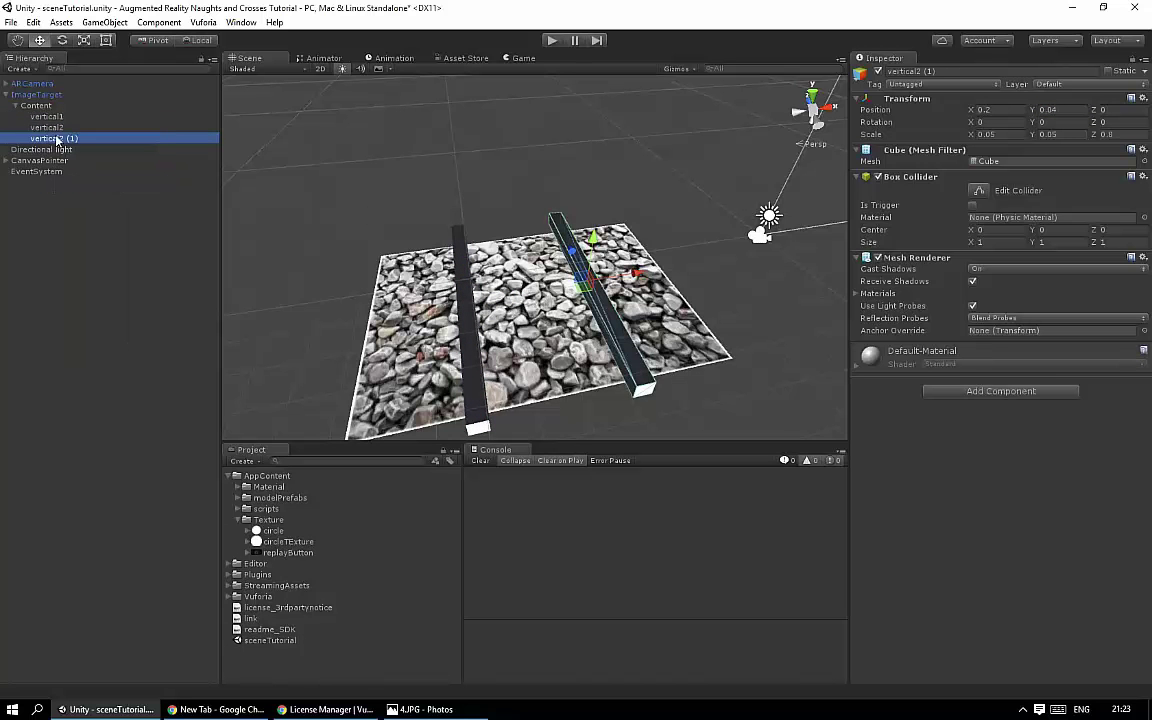
{"action": "right_click", "coordinate": [55, 138]}
{"action": "left_click", "coordinate": [95, 181]}
{"action": "type", "text": "hori"}
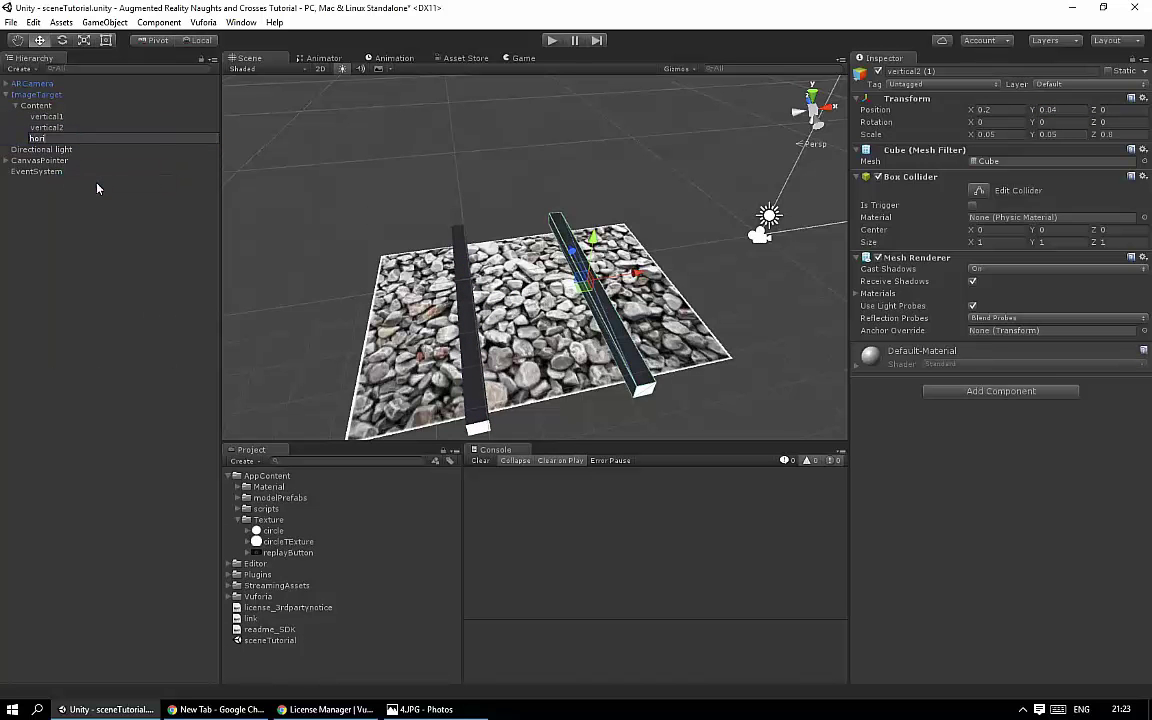
{"action": "type", "text": "zontal1"}
{"action": "key", "text": "Return"}
Step: Rotate horizontal1 to Y 90° and slide it across the board
{"action": "left_click", "coordinate": [1059, 121]}
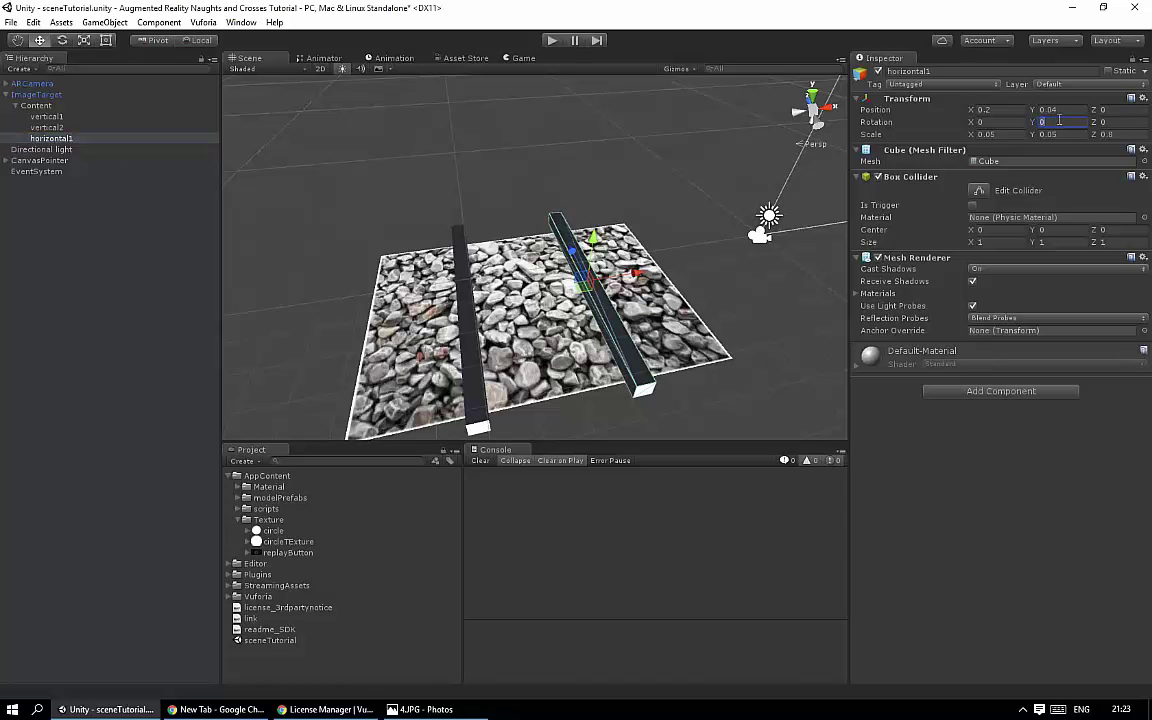
{"action": "type", "text": "180"}
{"action": "key", "text": "BackSpace"}
{"action": "key", "text": "BackSpace"}
{"action": "key", "text": "BackSpace"}
{"action": "type", "text": "90"}
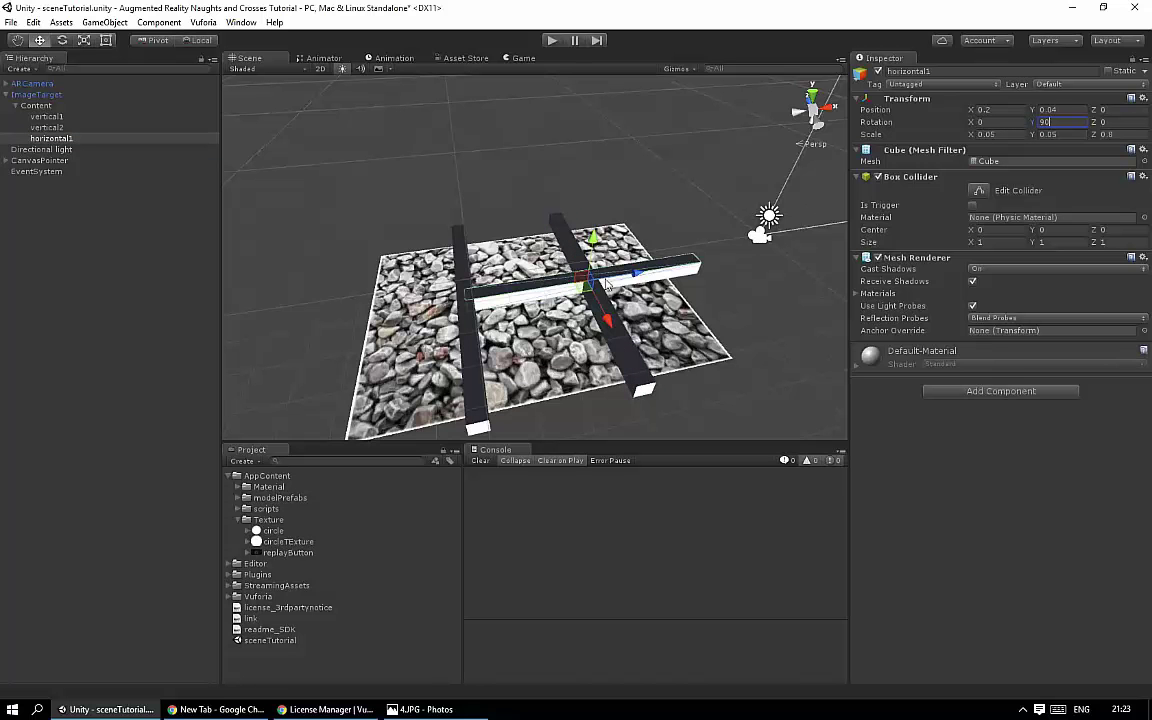
{"action": "mouse_move", "coordinate": [637, 280]}
{"action": "left_mouse_down"}
{"action": "mouse_move", "coordinate": [566, 305]}
{"action": "mouse_move", "coordinate": [647, 300]}
{"action": "mouse_move", "coordinate": [654, 257]}
{"action": "left_mouse_up"}
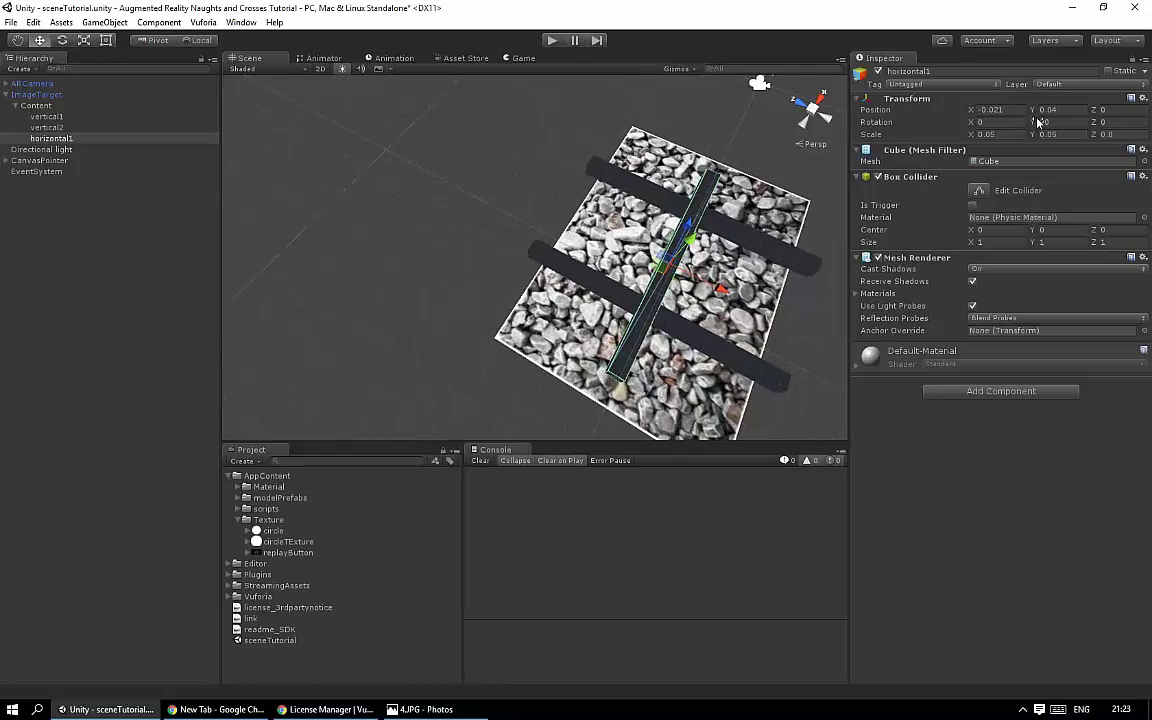
{"action": "mouse_move", "coordinate": [737, 298]}
{"action": "left_mouse_down"}
{"action": "mouse_move", "coordinate": [681, 290]}
{"action": "mouse_move", "coordinate": [686, 300]}
{"action": "left_mouse_up"}
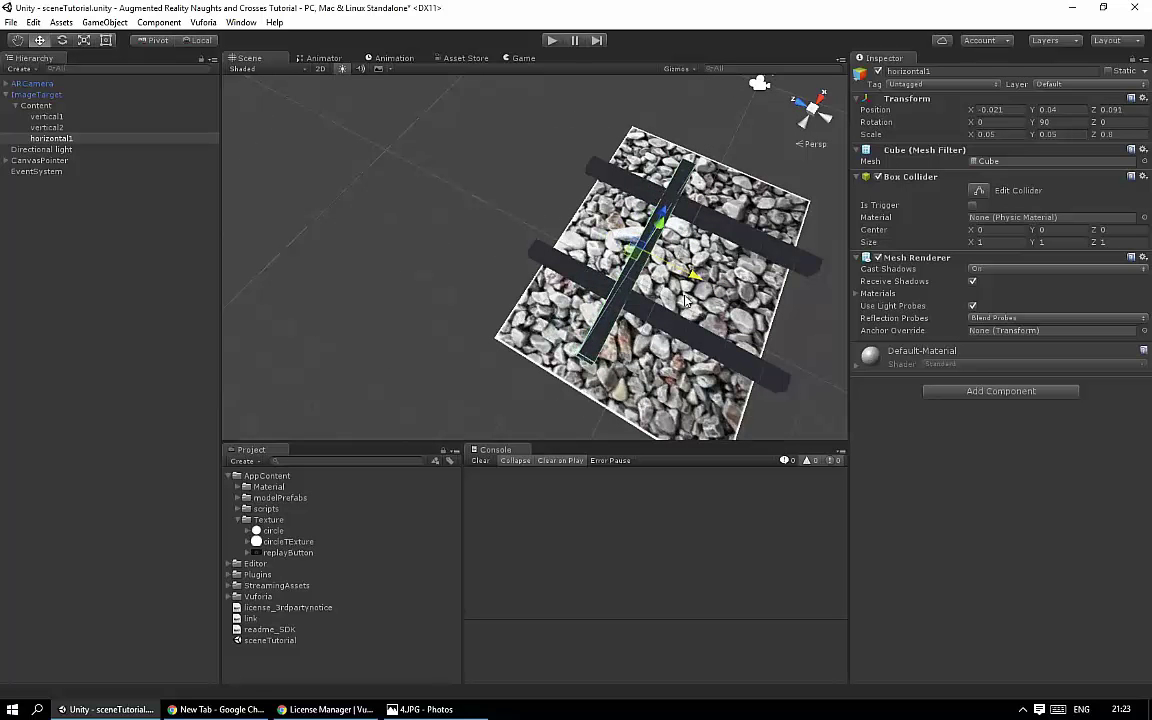
{"action": "left_click_drag", "start_coordinate": [686, 300], "coordinate": [676, 290]}
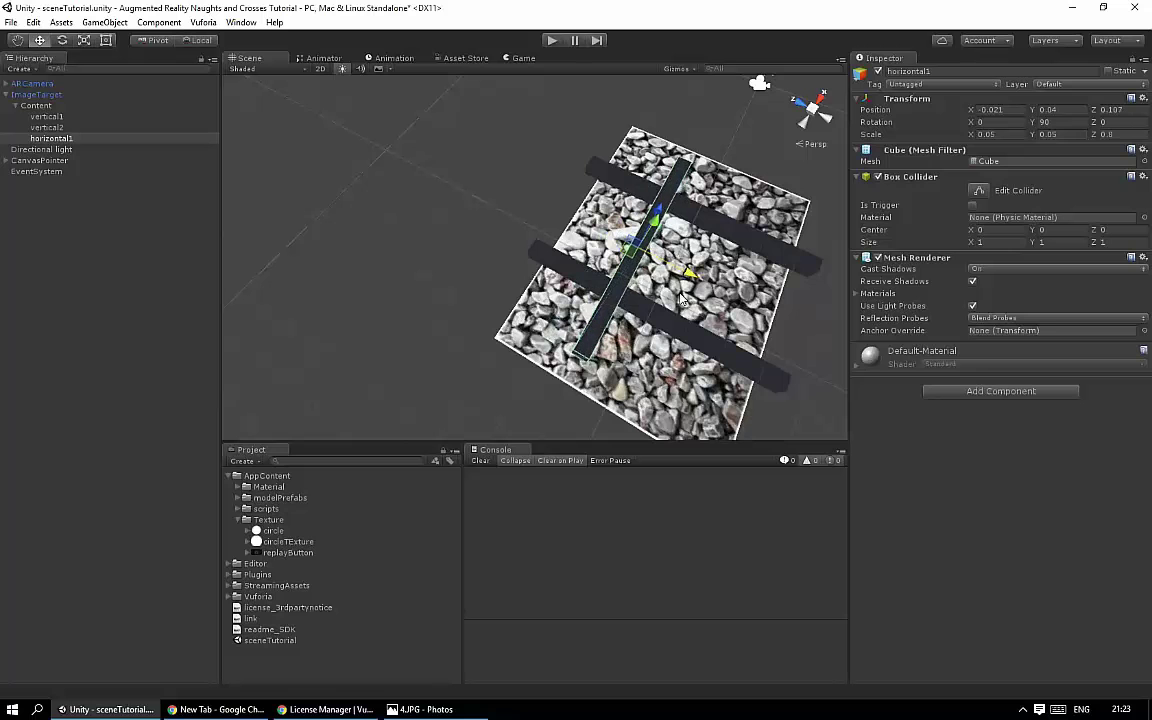
Step: Keep horizontal1 at X -0.02 and stretch its scale, lengthening it to 1.15
{"action": "left_click", "coordinate": [1003, 112]}
{"action": "key", "text": "Return"}
{"action": "left_click_drag", "start_coordinate": [973, 113], "coordinate": [970, 115]}
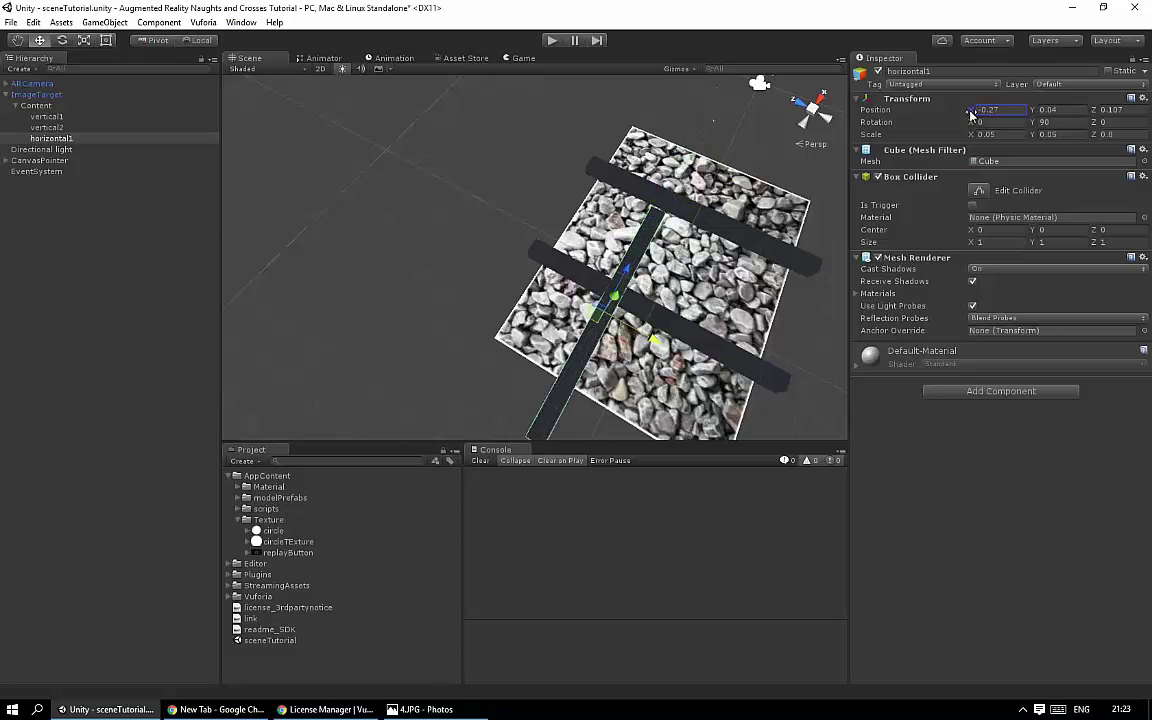
{"action": "key", "text": "ctrl+z"}
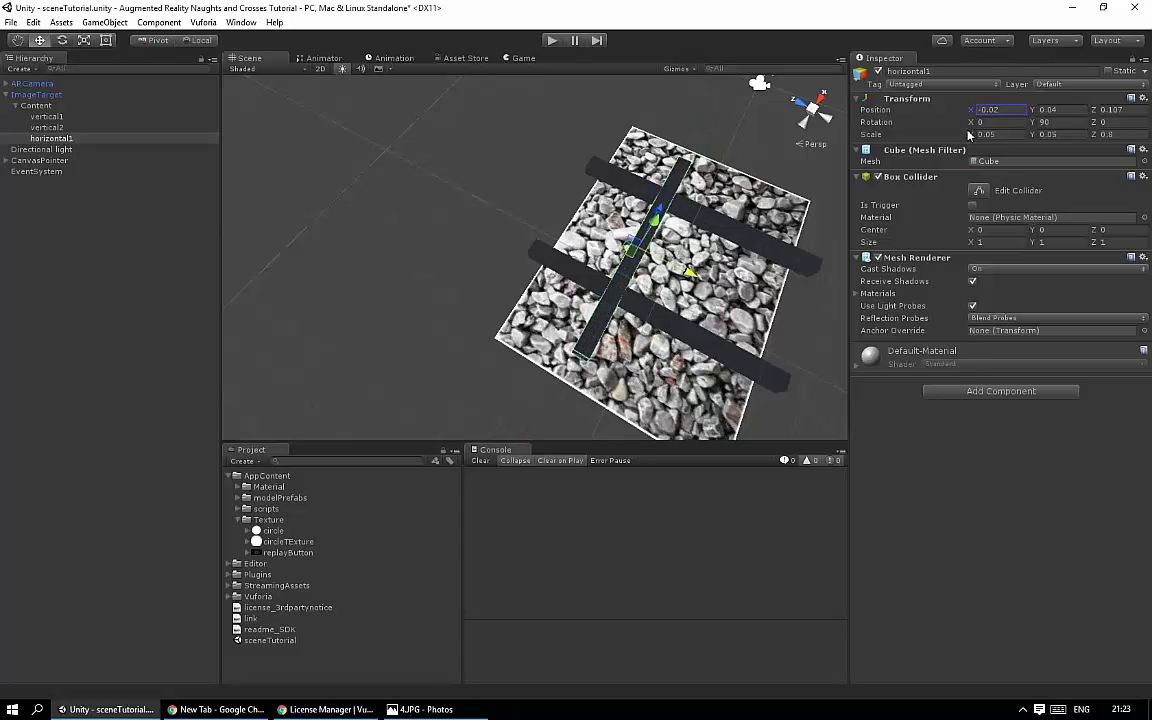
{"action": "mouse_move", "coordinate": [700, 180]}
{"action": "left_mouse_down", "text": "alt"}
{"action": "mouse_move", "coordinate": [594, 150]}
{"action": "mouse_move", "coordinate": [535, 155]}
{"action": "left_mouse_up", "text": "alt"}
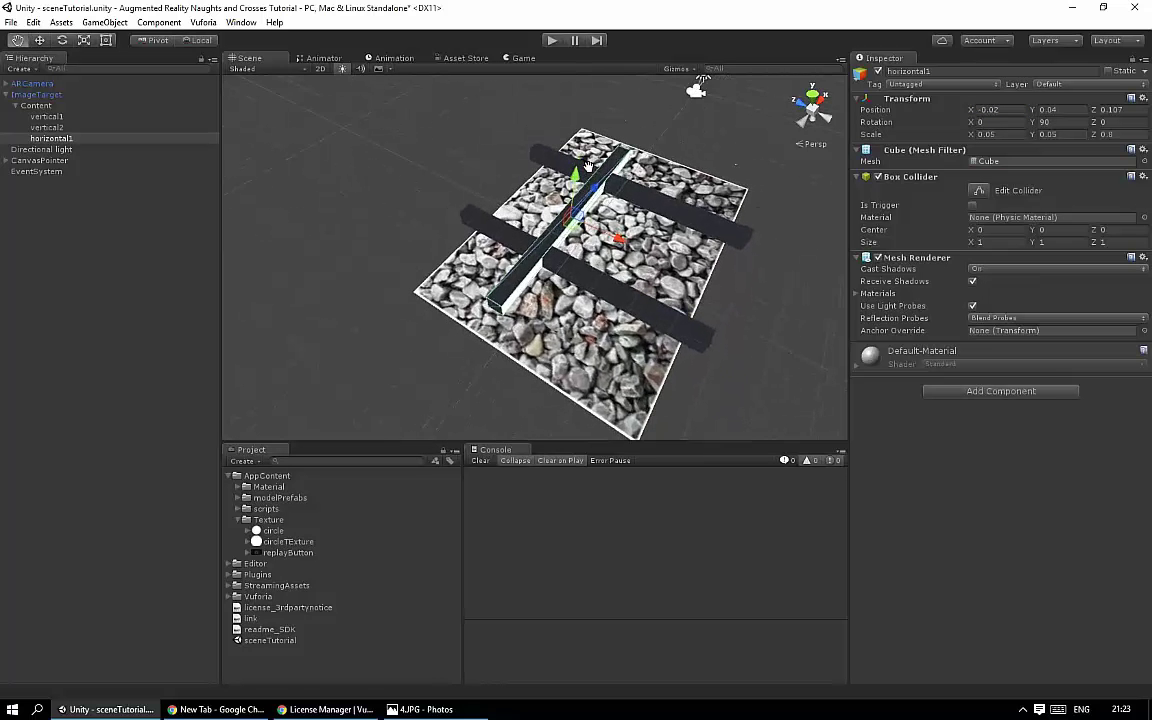
{"action": "left_click", "coordinate": [972, 136]}
{"action": "left_click_drag", "start_coordinate": [972, 136], "coordinate": [885, 134]}
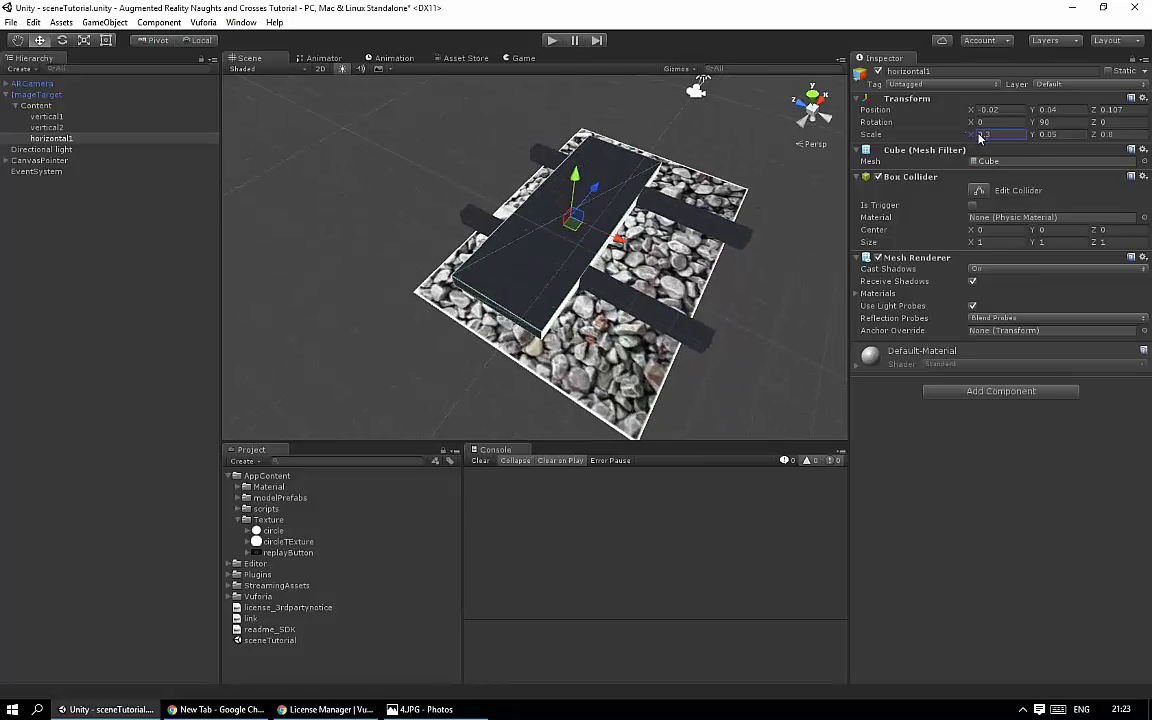
{"action": "left_click_drag", "start_coordinate": [1030, 140], "coordinate": [1109, 140]}
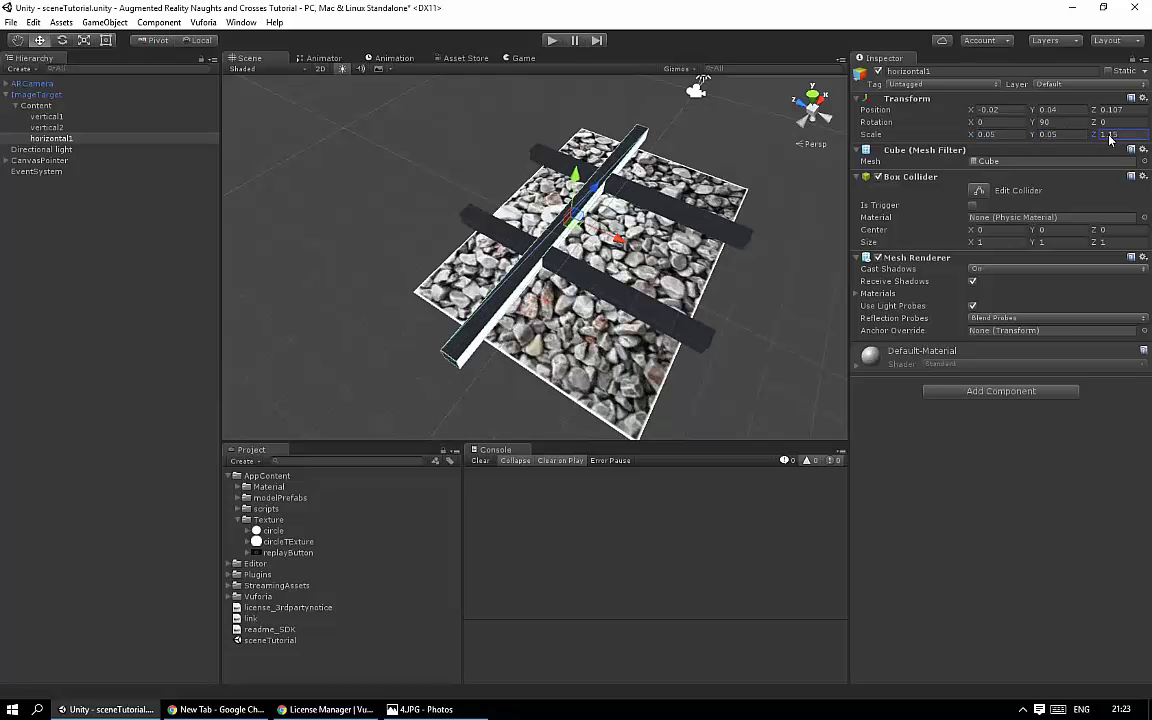
{"action": "left_click_drag", "start_coordinate": [720, 240], "coordinate": [618, 242], "text": "alt"}
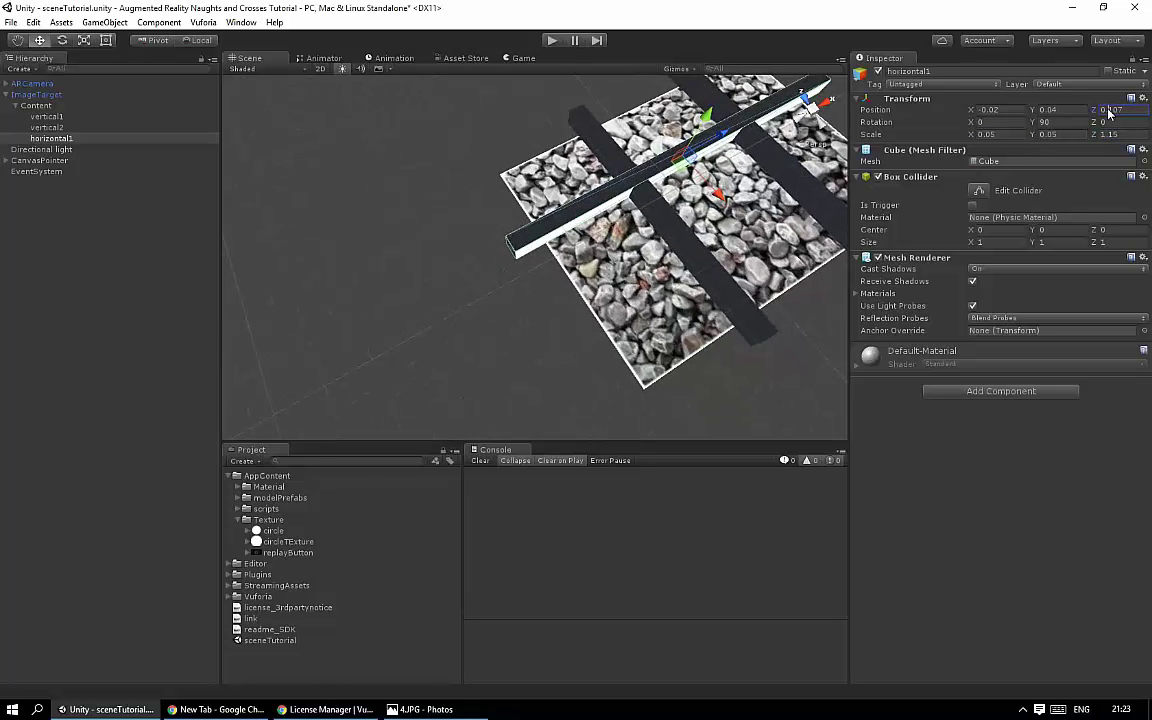
Step: Enter Z 0.1 for horizontal1, then duplicate it as horizontal2
{"action": "type", "text": "0.1"}
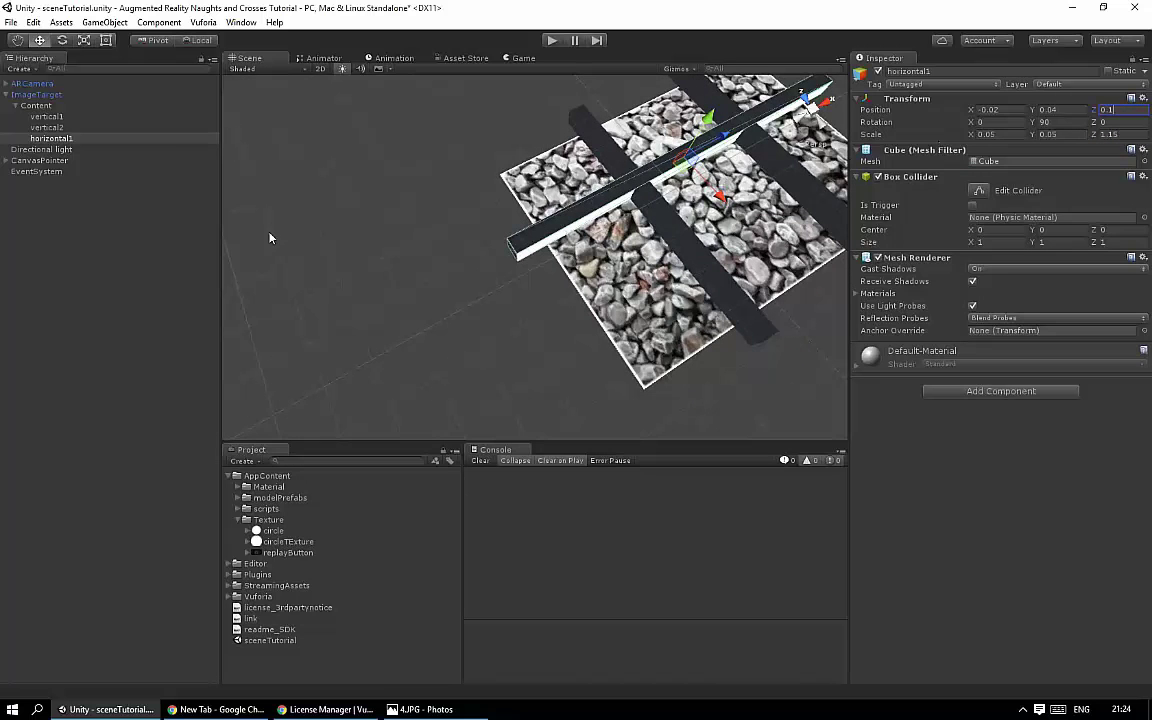
{"action": "right_click", "coordinate": [52, 137]}
{"action": "left_click", "coordinate": [90, 190]}
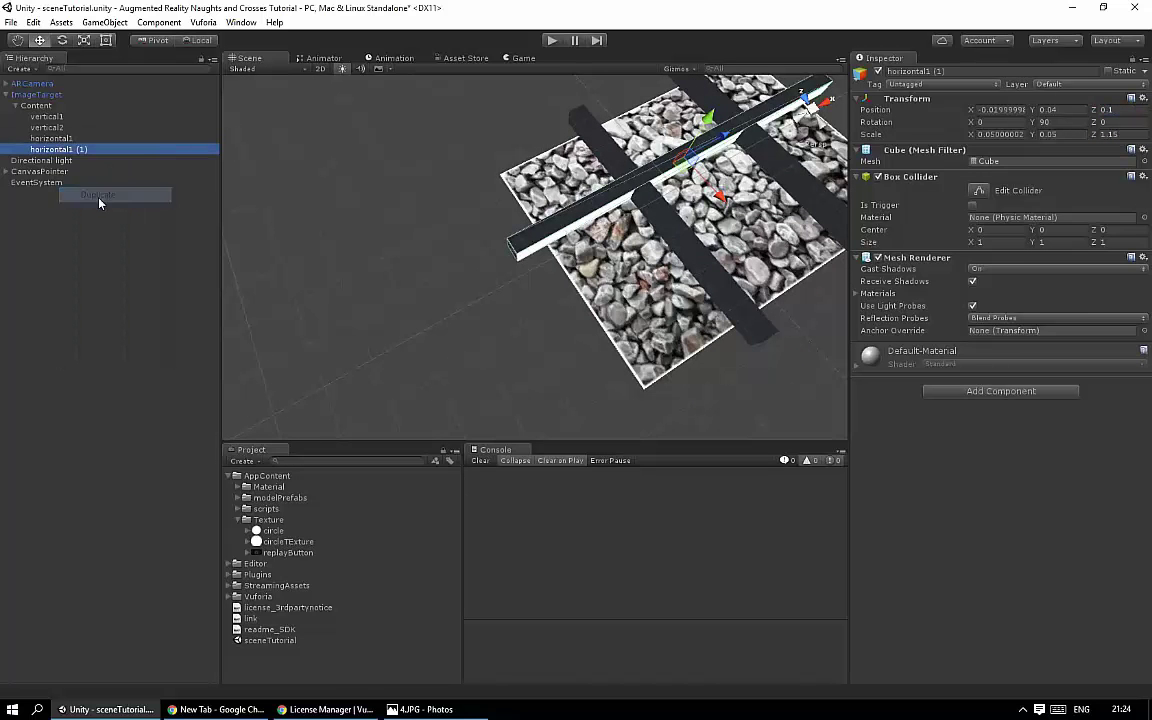
{"action": "right_click", "coordinate": [74, 150]}
{"action": "left_click", "coordinate": [100, 192]}
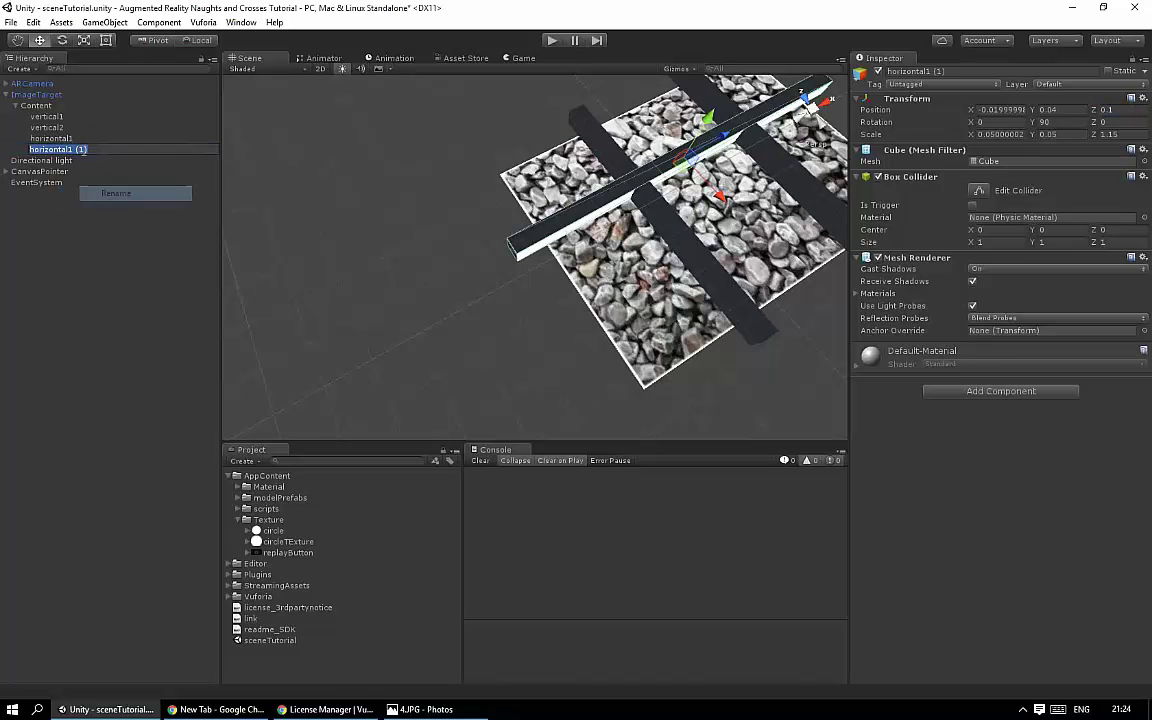
{"action": "type", "text": "horizontal2"}
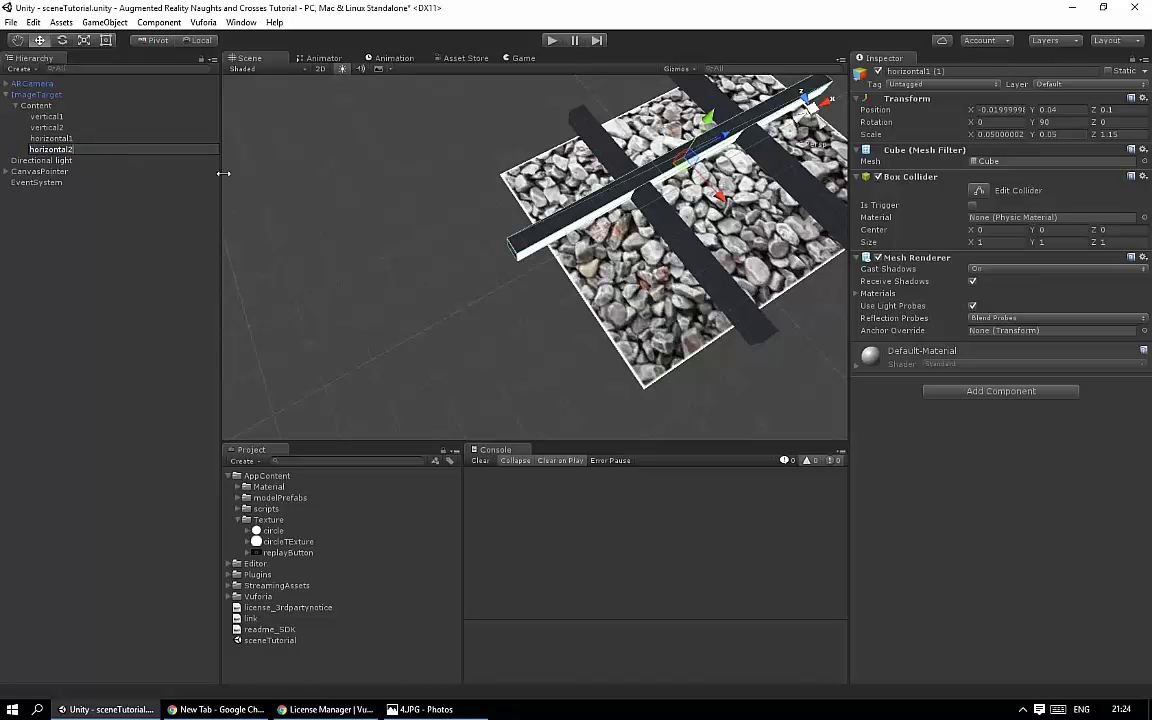
{"action": "key", "text": "Return"}
Step: Place horizontal1 at Position Z 0.2 and horizontal2 at Z -0.2
{"action": "mouse_move", "coordinate": [647, 178]}
{"action": "left_mouse_down"}
{"action": "mouse_move", "coordinate": [757, 278]}
{"action": "mouse_move", "coordinate": [427, 210]}
{"action": "mouse_move", "coordinate": [592, 226]}
{"action": "left_mouse_up"}
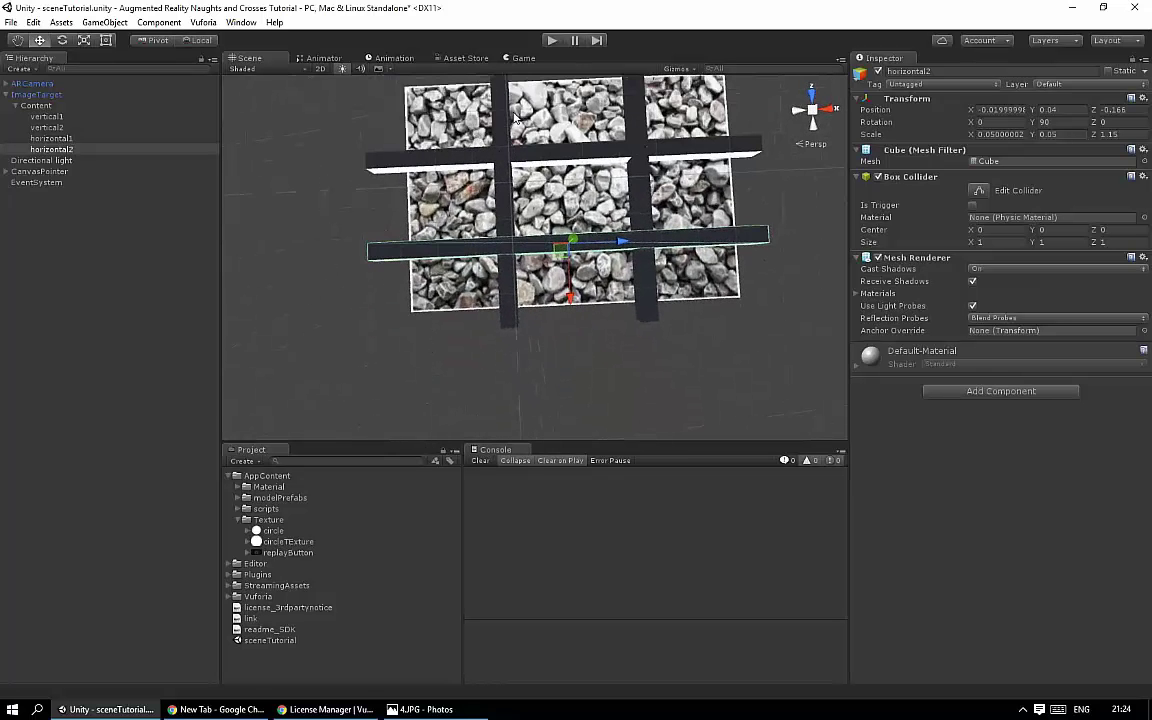
{"action": "left_click", "coordinate": [592, 226]}
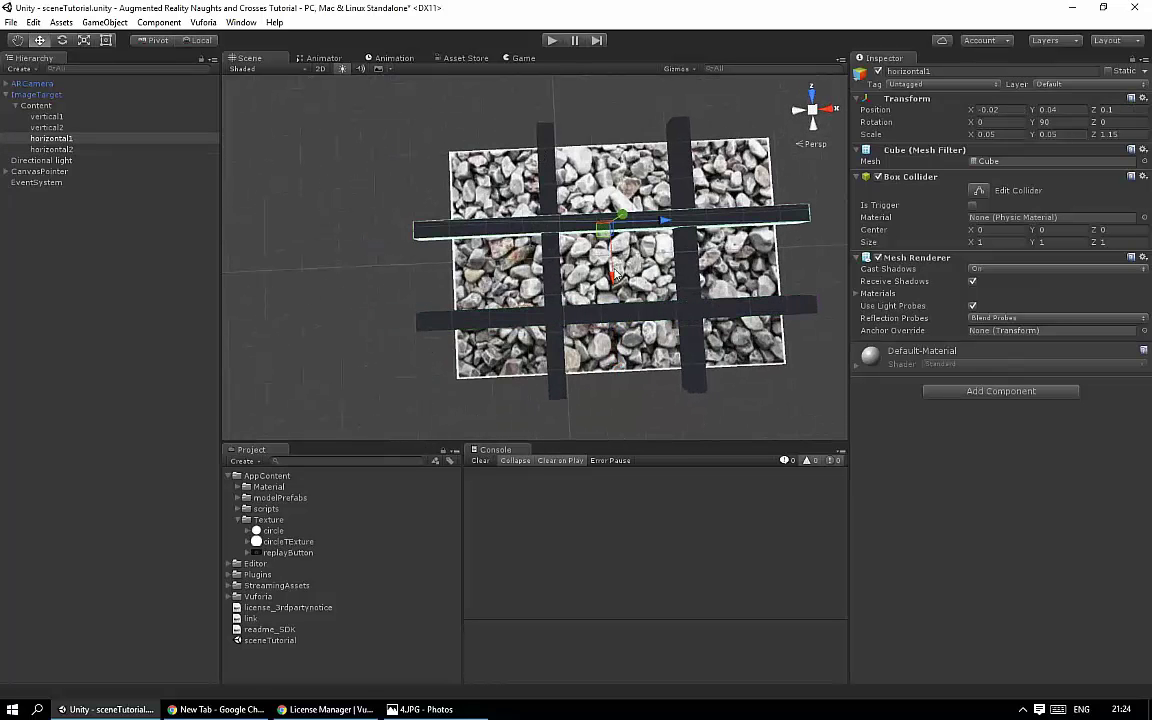
{"action": "left_click_drag", "start_coordinate": [613, 265], "coordinate": [732, 193]}
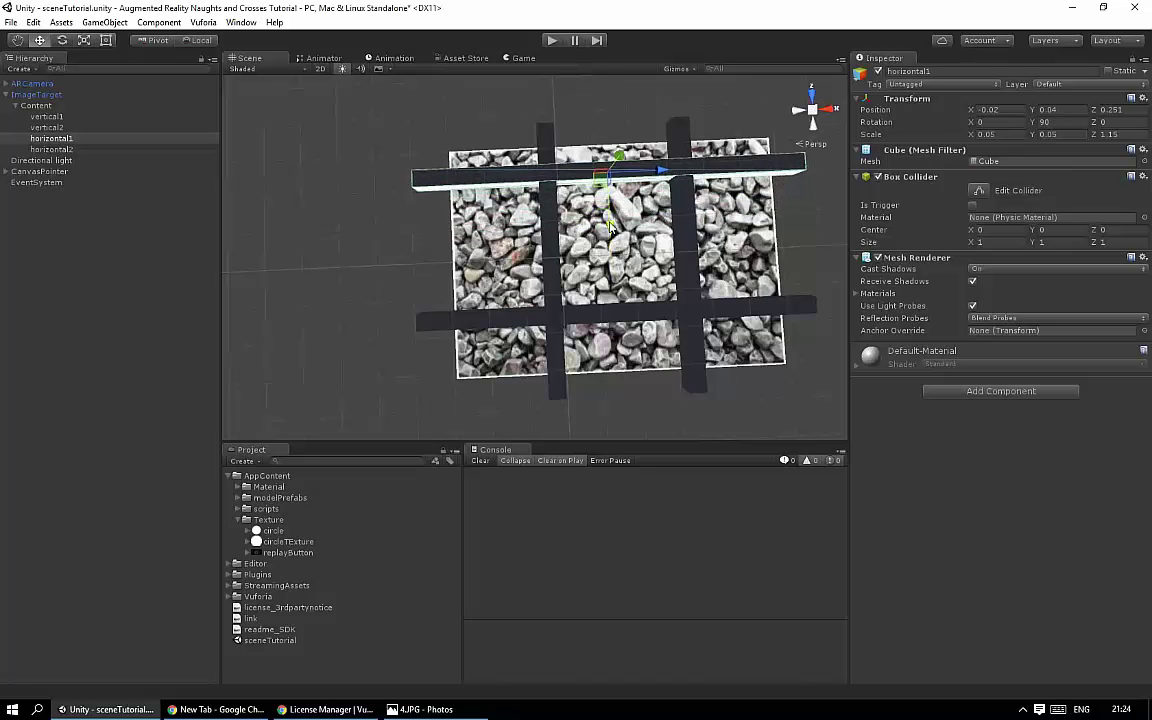
{"action": "left_click", "coordinate": [1135, 111]}
{"action": "type", "text": "0.2"}
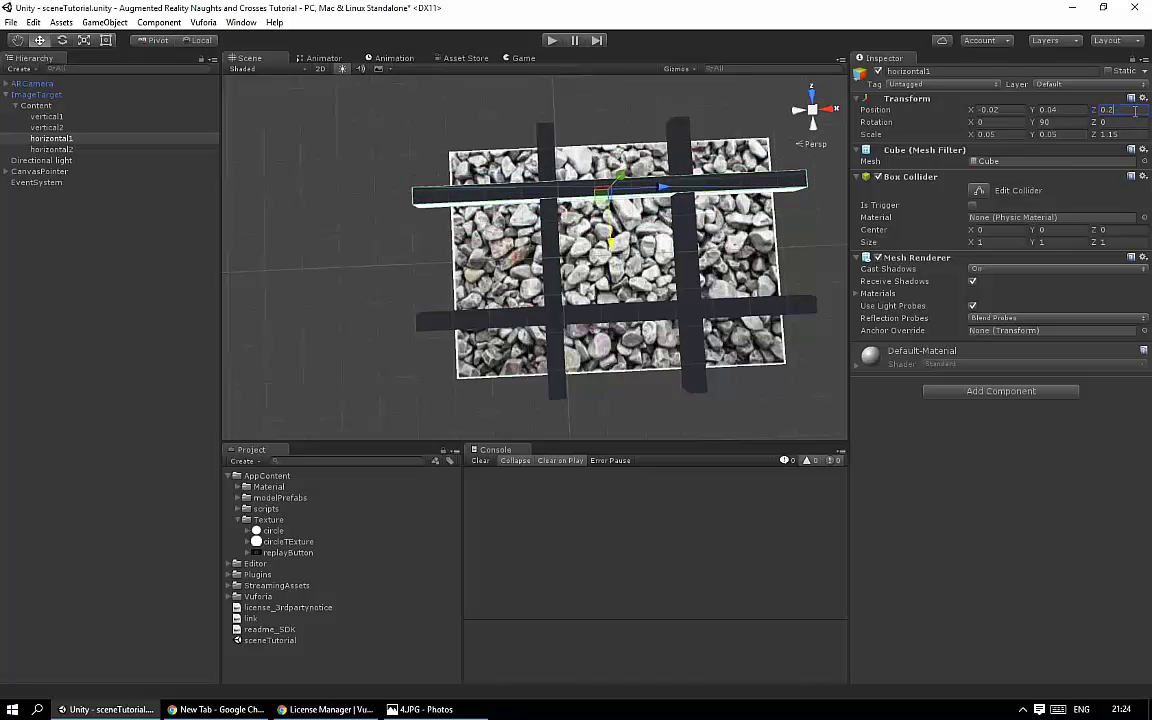
{"action": "left_click", "coordinate": [698, 321]}
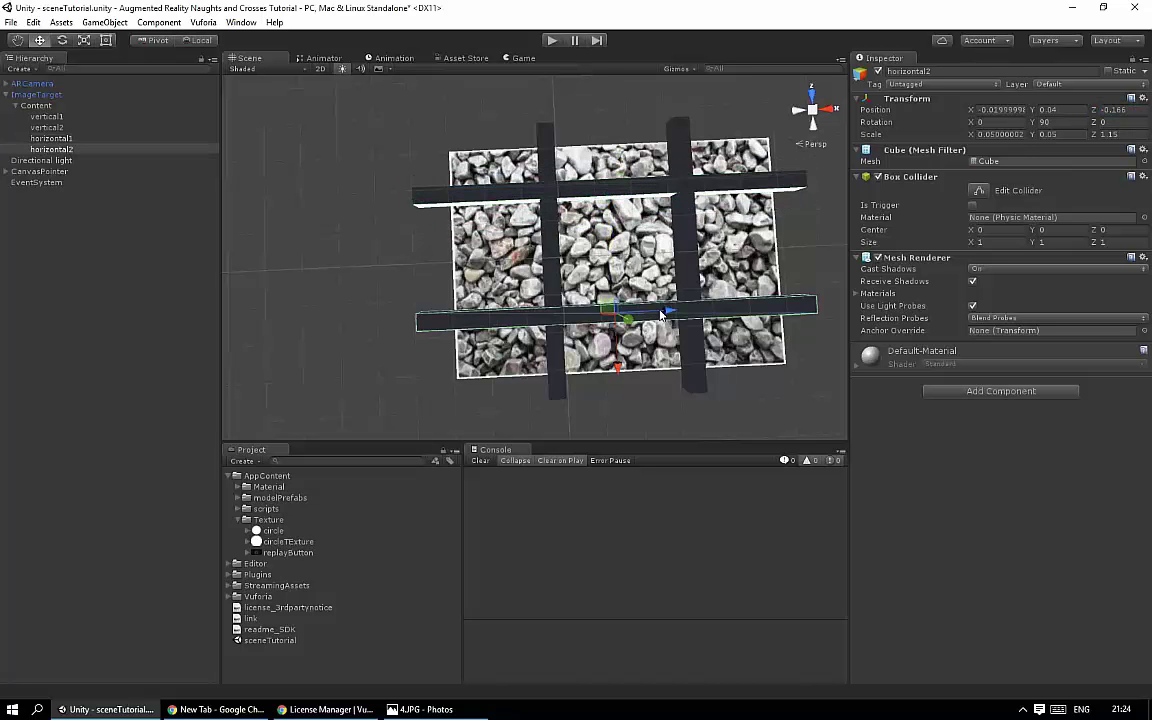
{"action": "left_click", "coordinate": [1120, 110]}
{"action": "type", "text": "-0.2"}
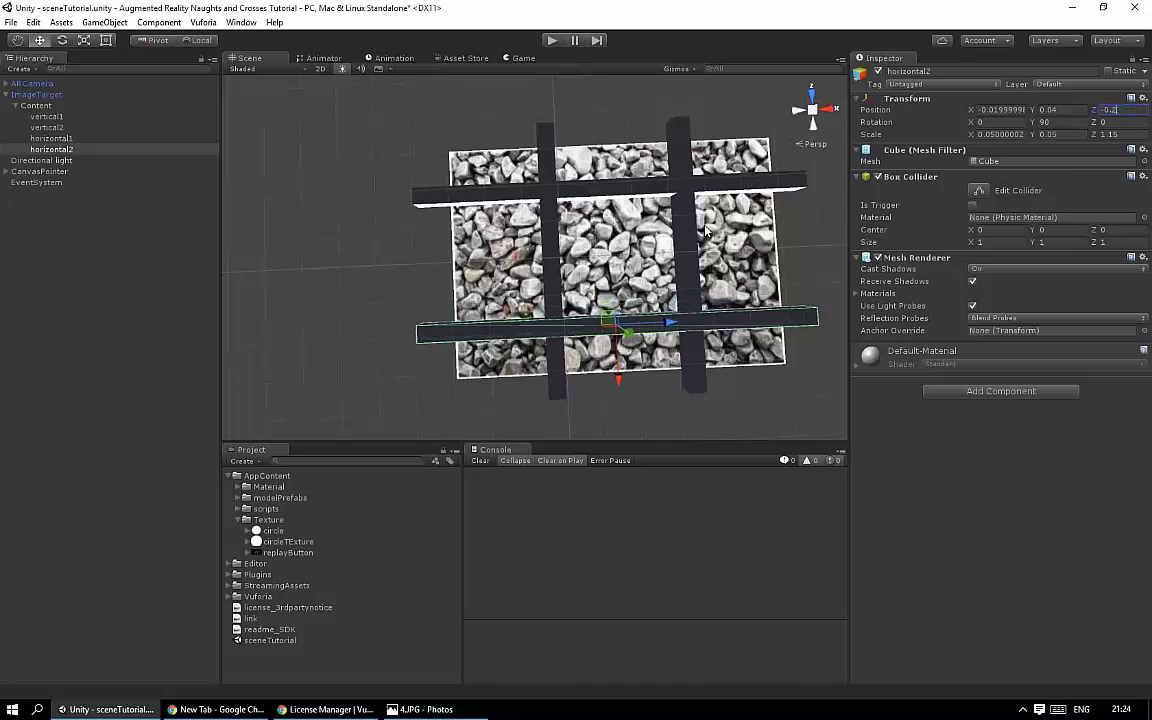
{"action": "left_click_drag", "start_coordinate": [706, 231], "coordinate": [546, 268], "text": "alt"}
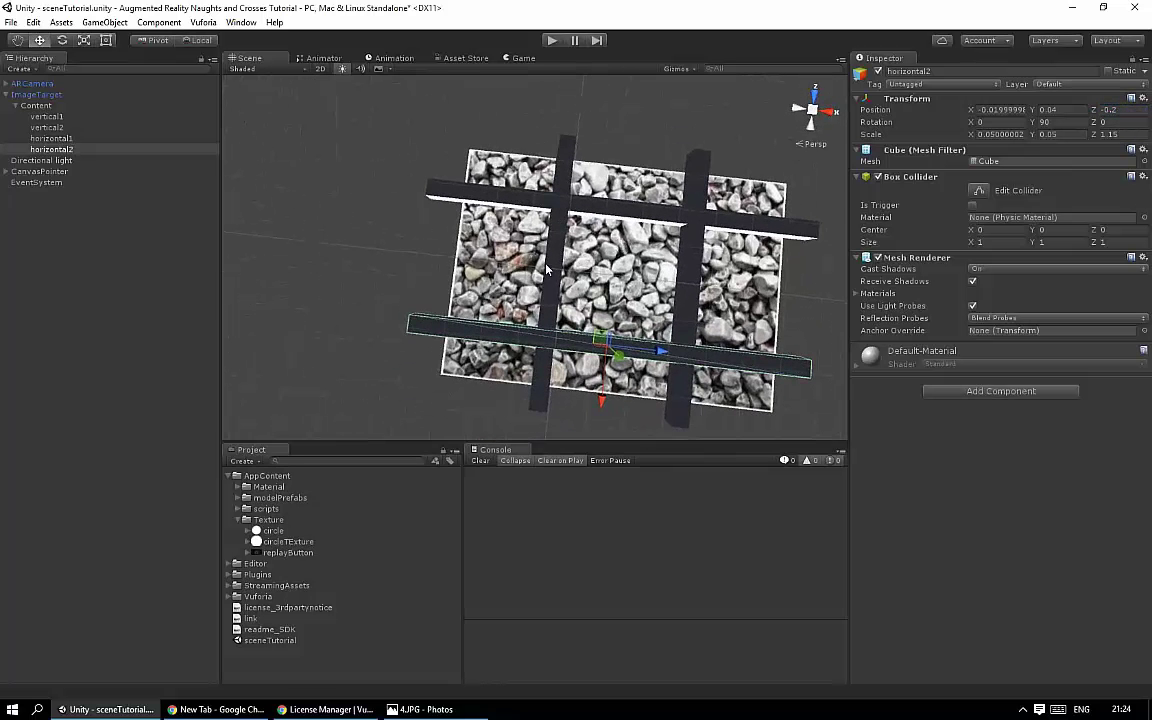
Step: Resize the vertical bars, setting vertical2's length to 1.3
{"action": "left_click", "coordinate": [546, 268]}
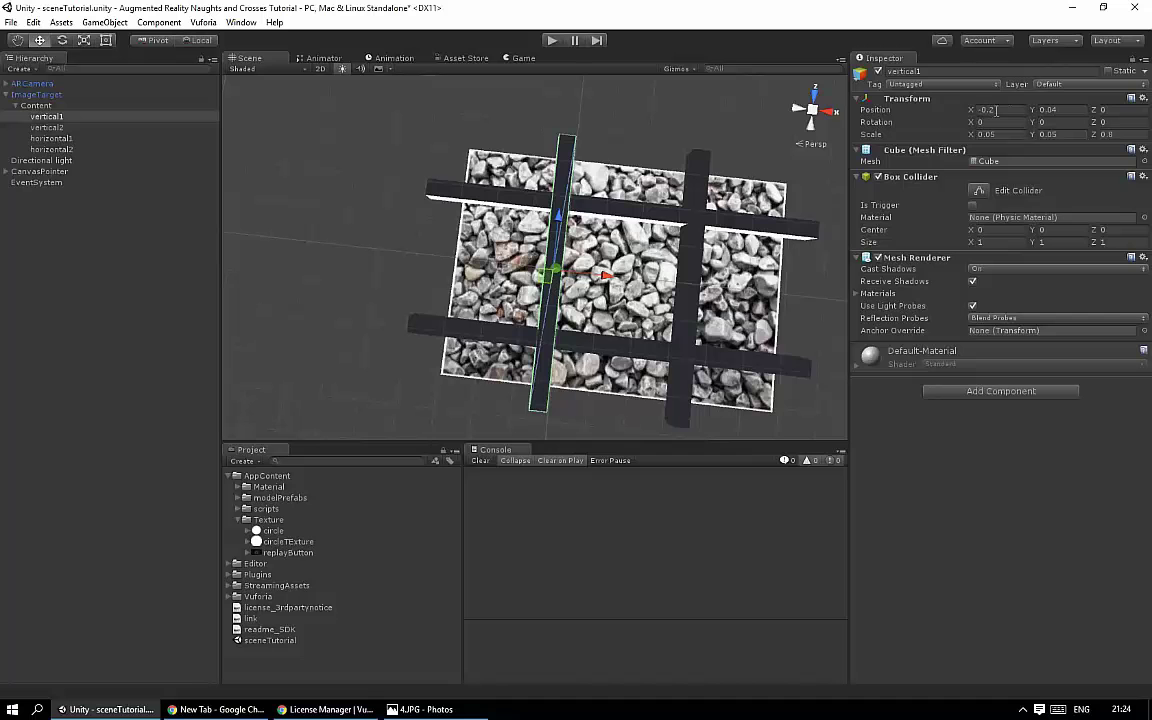
{"action": "left_click_drag", "start_coordinate": [1035, 138], "coordinate": [1047, 133]}
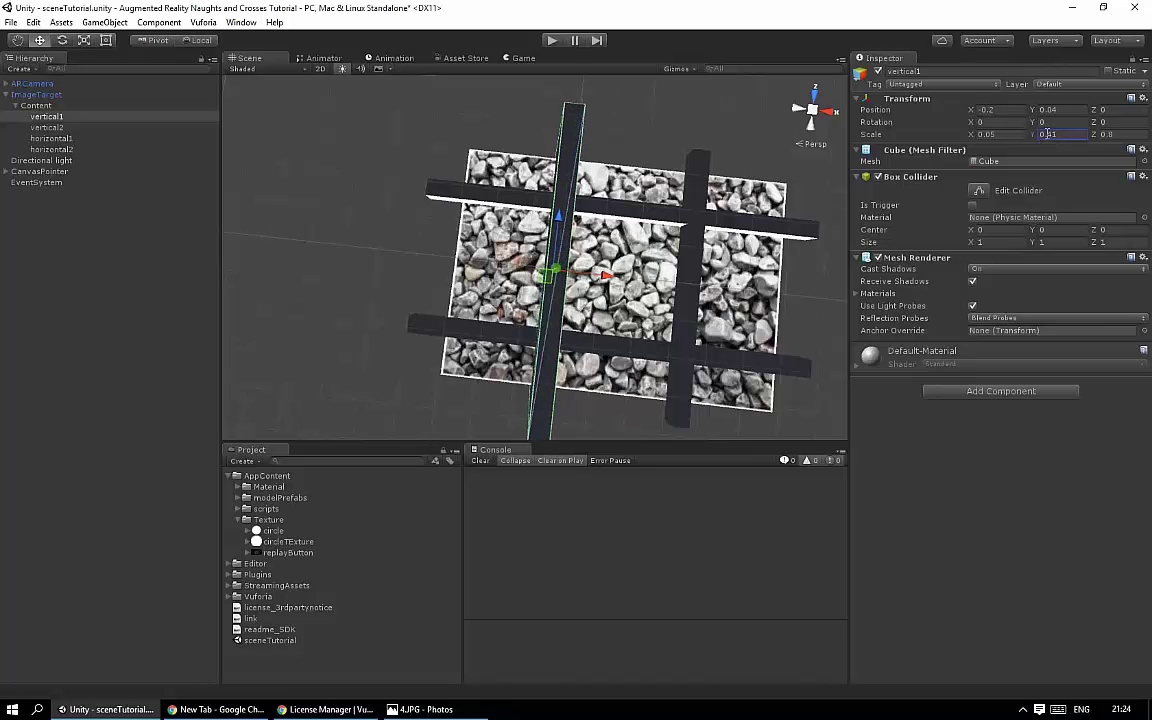
{"action": "type", "text": "0.05"}
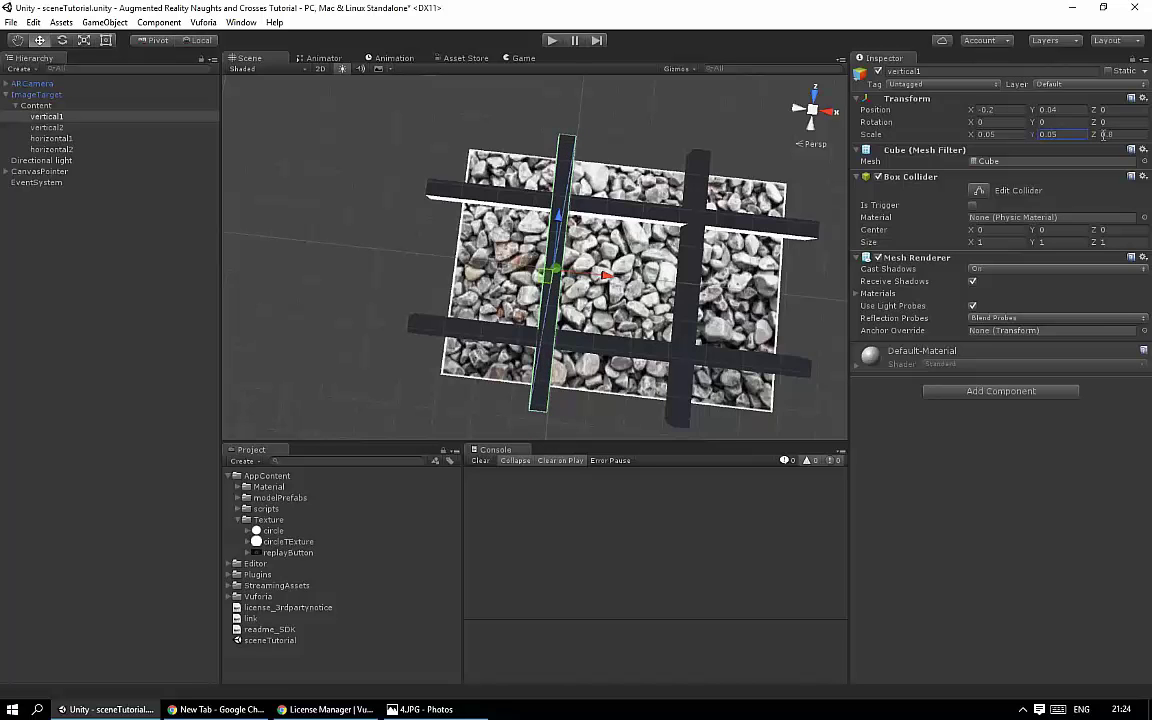
{"action": "type", "text": "1.25"}
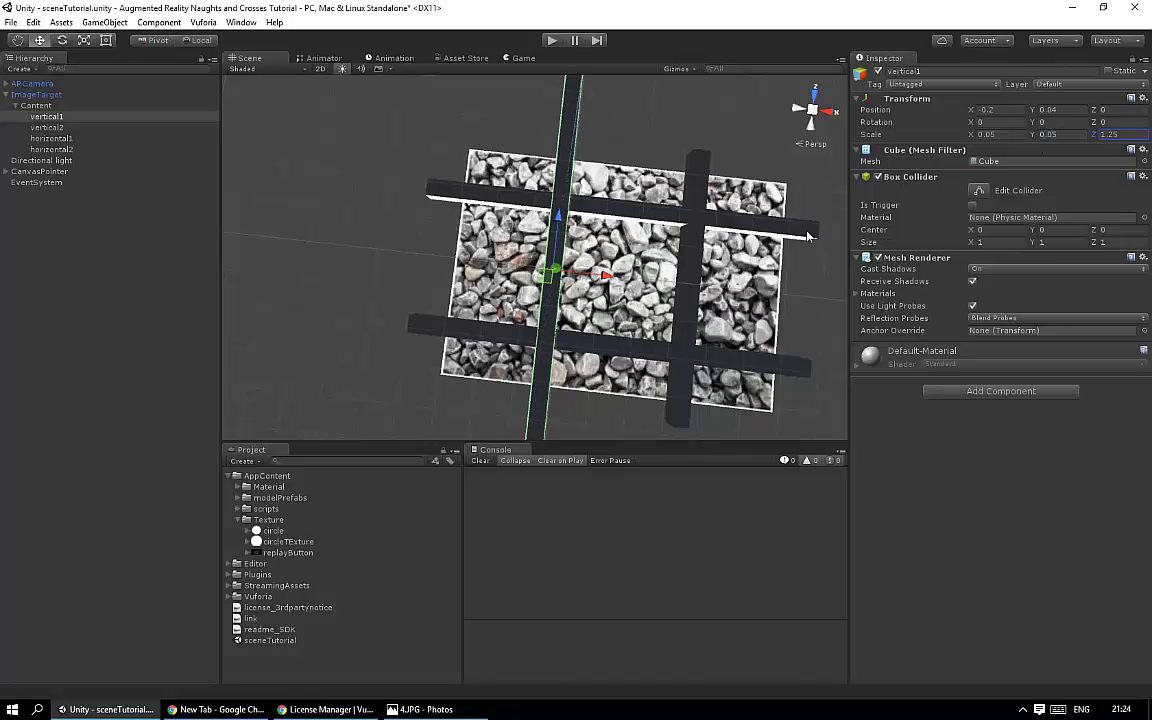
{"action": "left_click", "coordinate": [692, 280]}
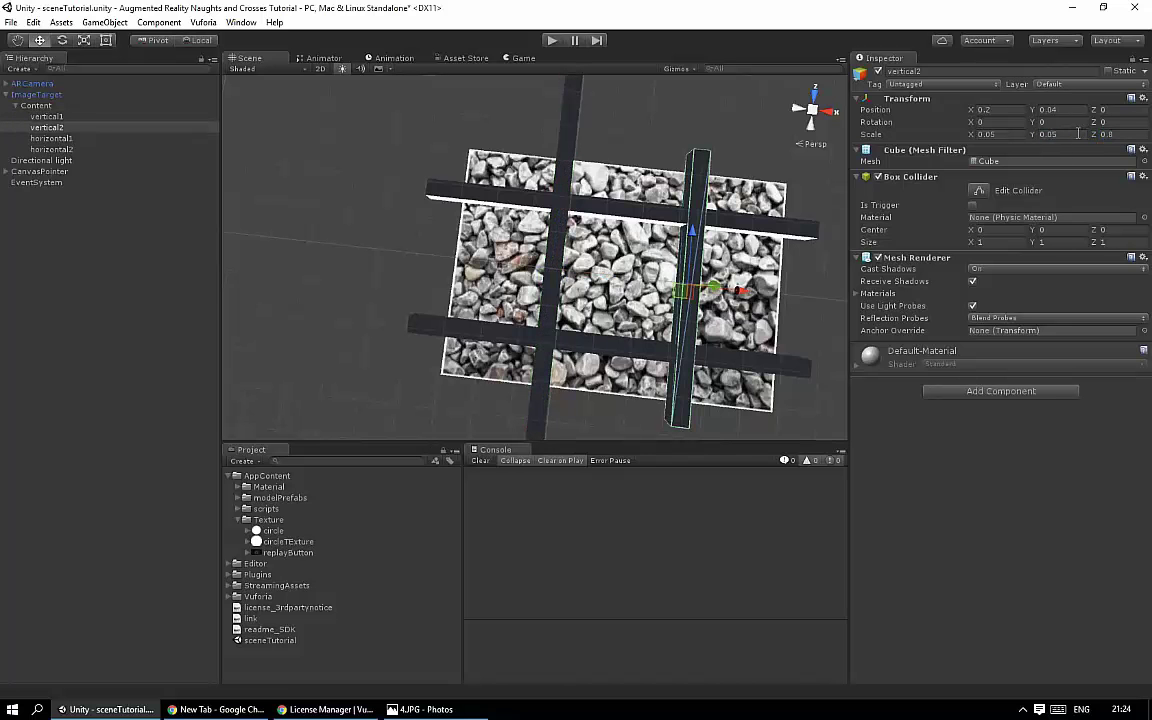
{"action": "left_click_drag", "start_coordinate": [730, 270], "coordinate": [838, 231], "text": "alt"}
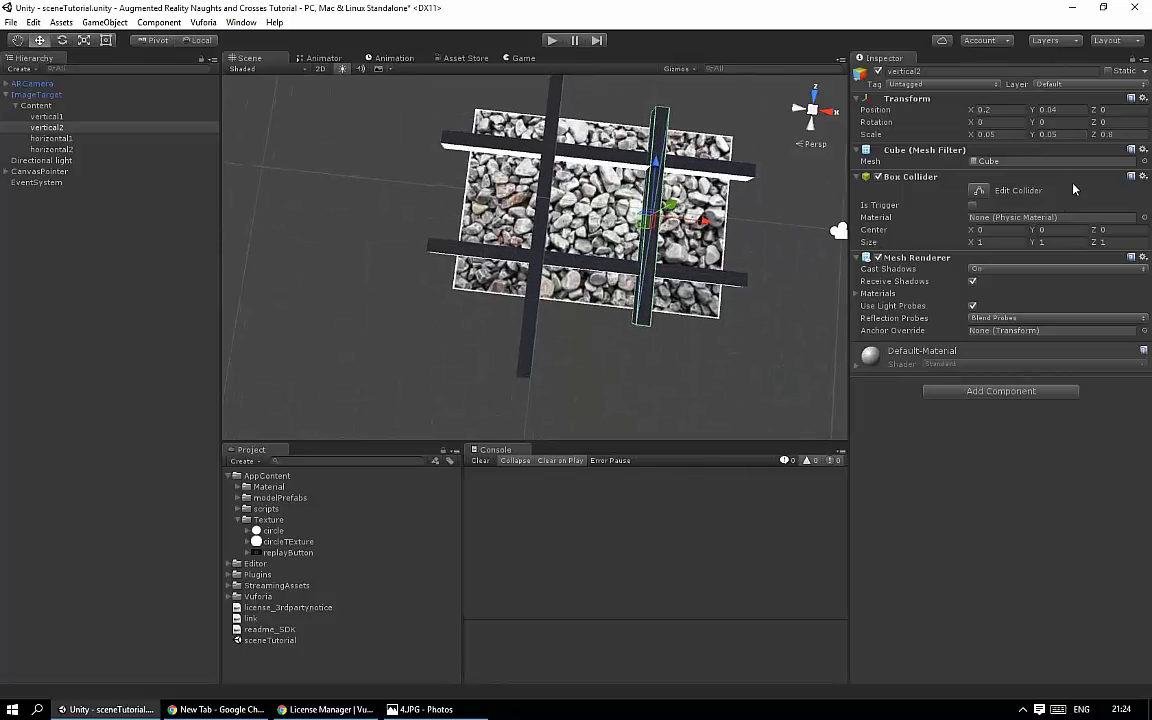
{"action": "left_click_drag", "start_coordinate": [1091, 135], "coordinate": [1115, 135]}
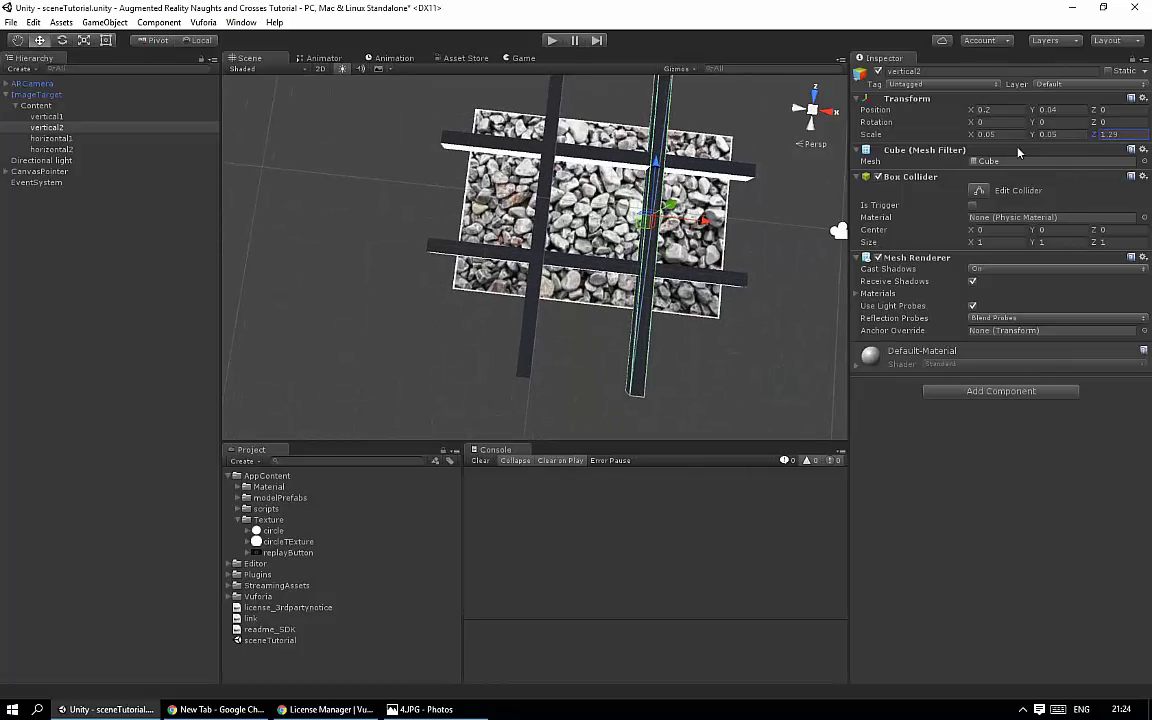
{"action": "mouse_move", "coordinate": [760, 185]}
{"action": "left_mouse_down", "text": "alt"}
{"action": "mouse_move", "coordinate": [735, 190]}
{"action": "mouse_move", "coordinate": [682, 161]}
{"action": "mouse_move", "coordinate": [620, 198]}
{"action": "mouse_move", "coordinate": [640, 149]}
{"action": "left_mouse_up", "text": "alt"}
{"action": "mouse_move", "coordinate": [671, 123]}
{"action": "middle_mouse_down"}
{"action": "mouse_move", "coordinate": [634, 170]}
{"action": "mouse_move", "coordinate": [404, 223]}
{"action": "middle_mouse_up"}
{"action": "mouse_move", "coordinate": [404, 223]}
{"action": "left_mouse_down", "text": "alt"}
{"action": "mouse_move", "coordinate": [485, 250]}
{"action": "mouse_move", "coordinate": [550, 248]}
{"action": "left_mouse_up", "text": "alt"}
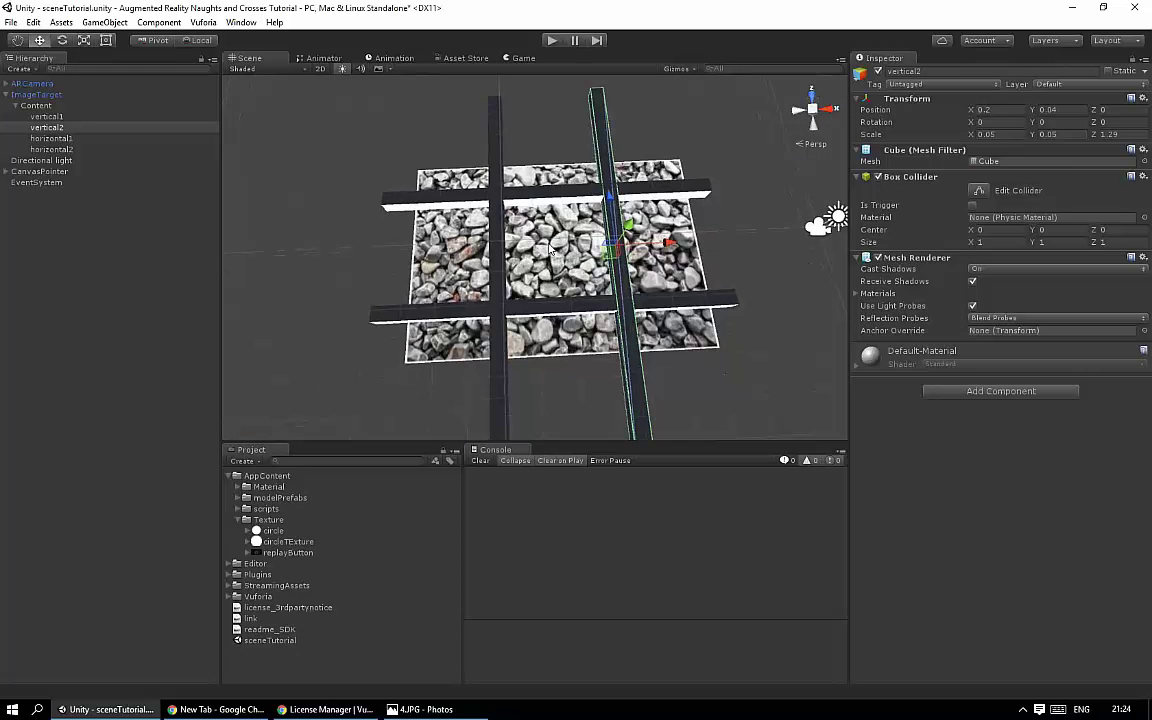
{"action": "left_click", "coordinate": [1130, 135]}
{"action": "type", "text": "1.5"}
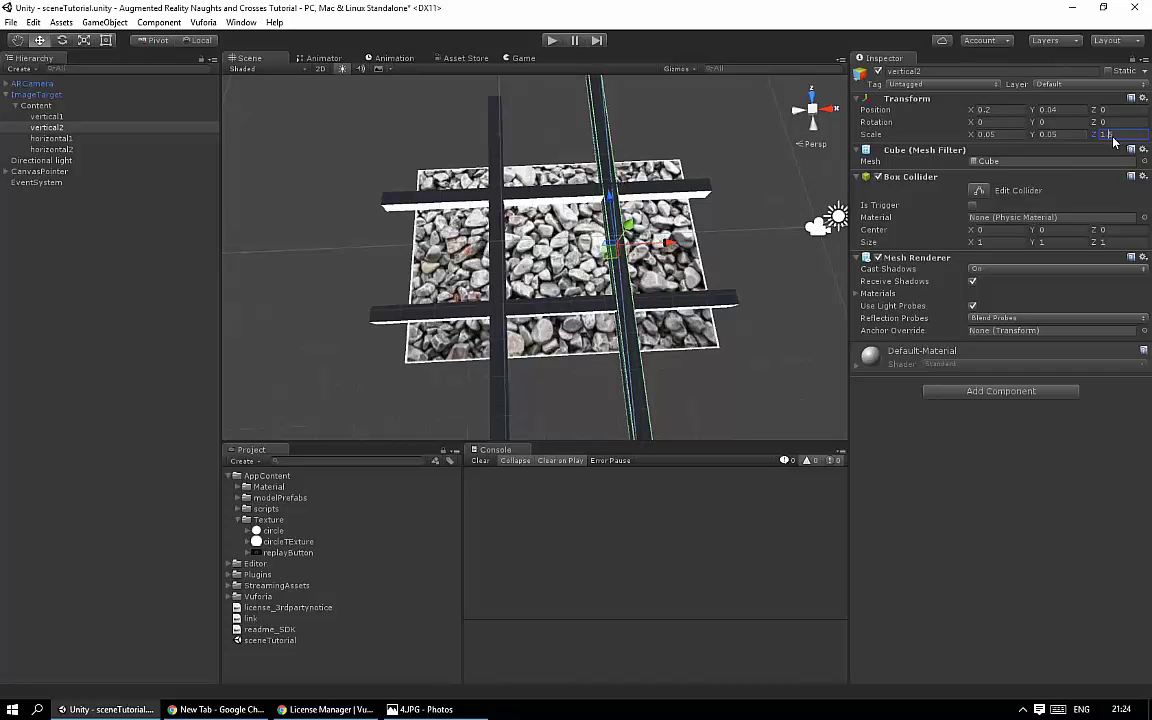
{"action": "key", "text": "BackSpace"}
{"action": "type", "text": "3"}
Step: Set horizontal1, vertical1 and horizontal2 lengths to 1.3 and save the scene
{"action": "left_click", "coordinate": [55, 139]}
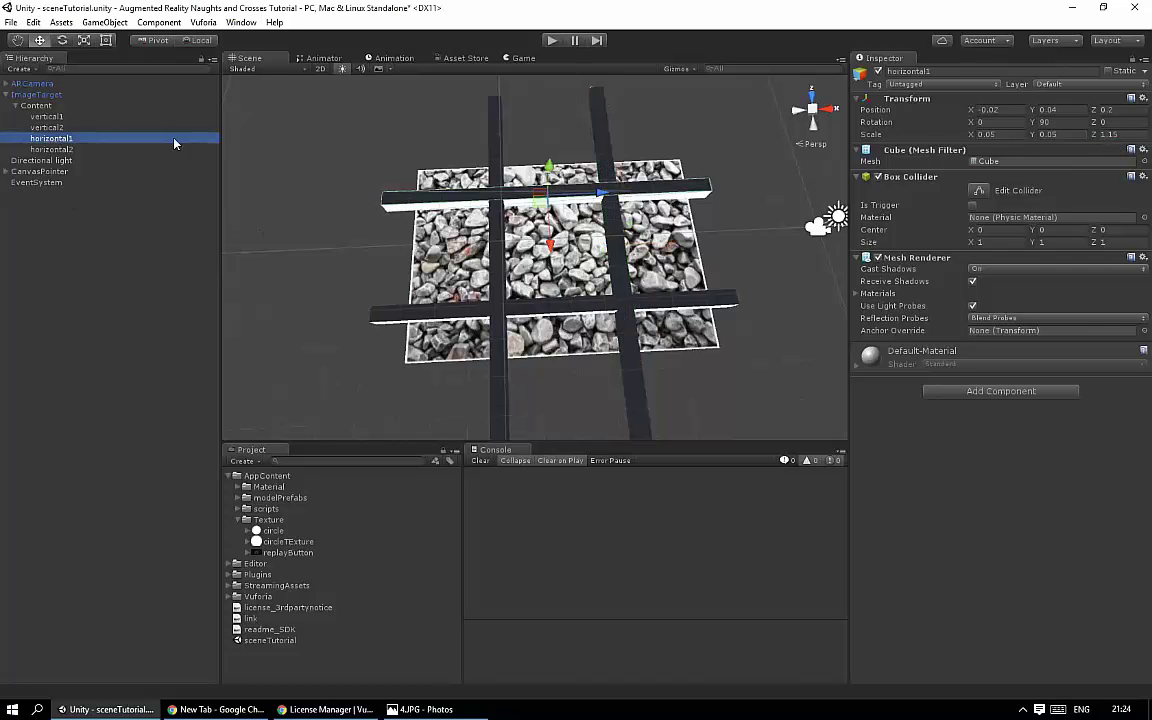
{"action": "left_click", "coordinate": [1110, 134]}
{"action": "type", "text": "1.3"}
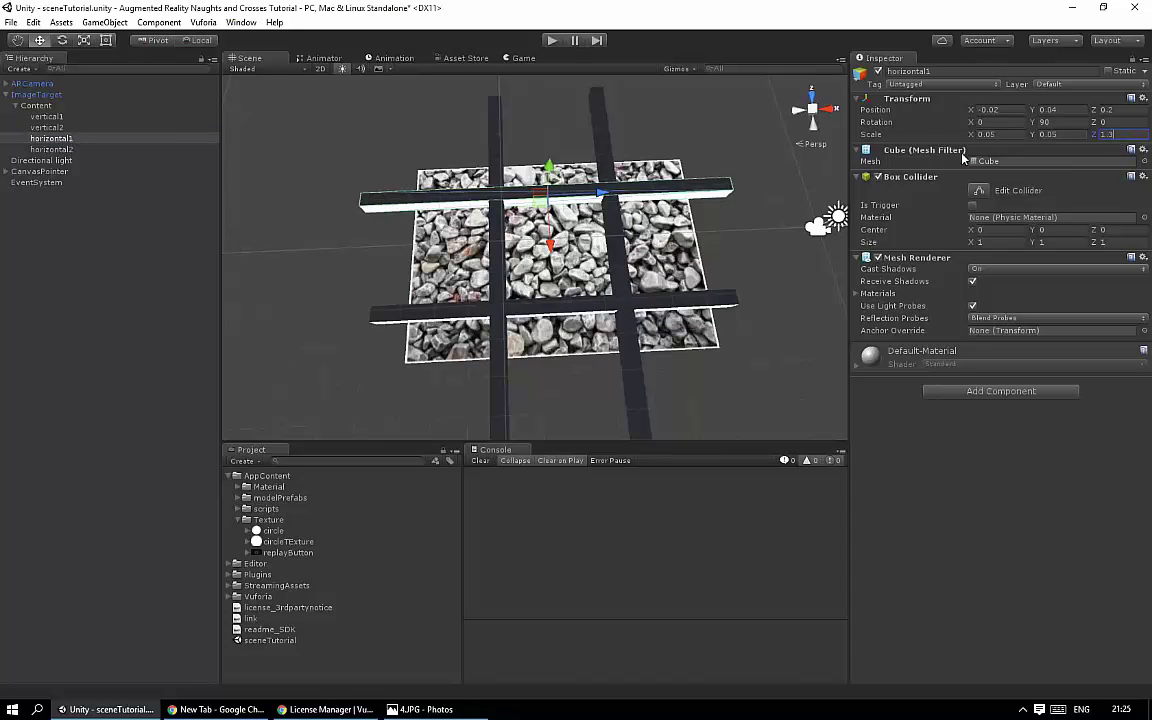
{"action": "left_click", "coordinate": [59, 117]}
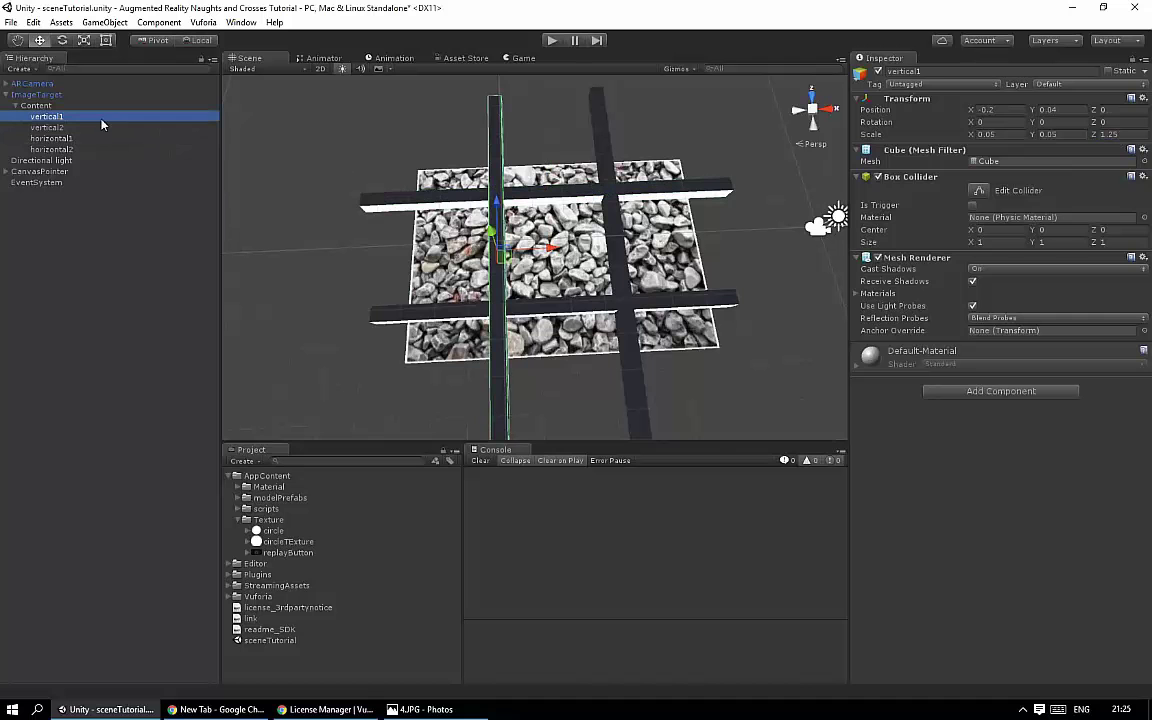
{"action": "left_click", "coordinate": [1108, 135]}
{"action": "type", "text": "1.3"}
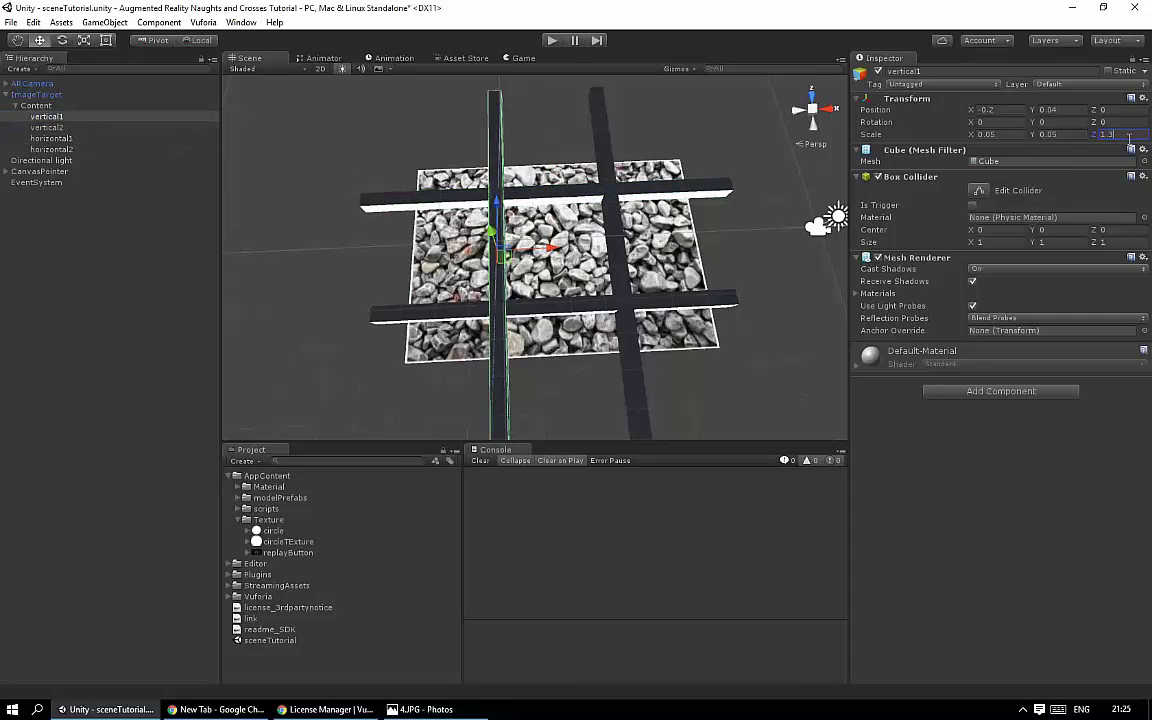
{"action": "left_click", "coordinate": [128, 150]}
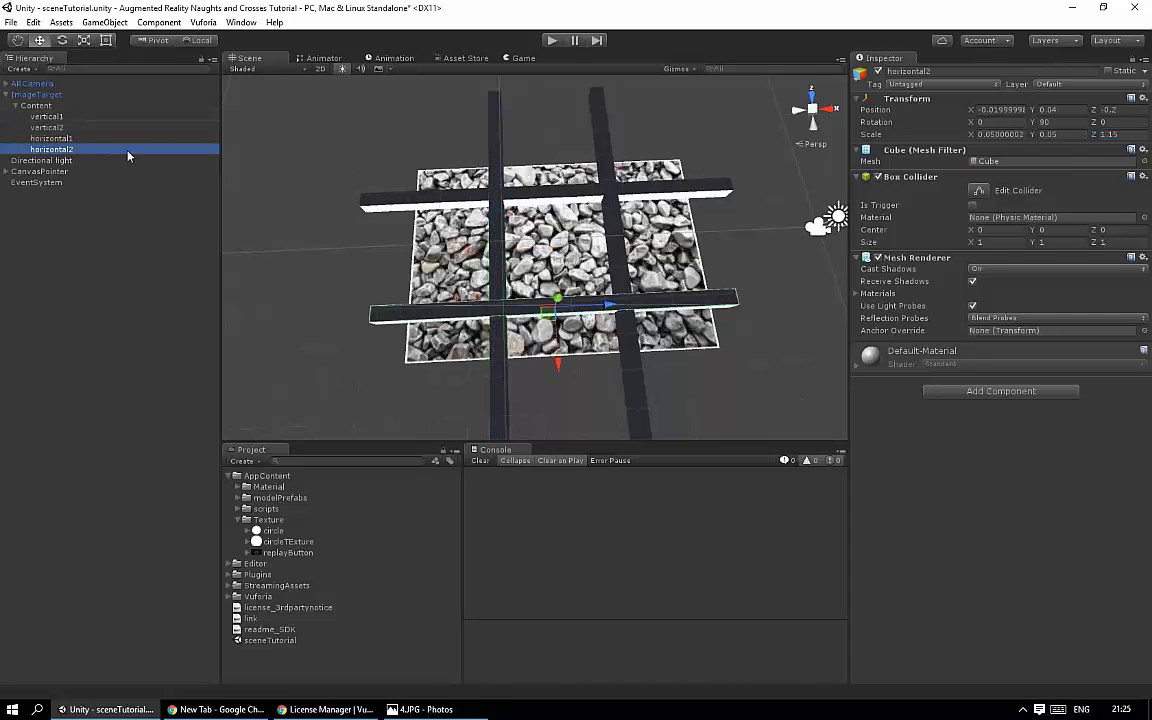
{"action": "left_click", "coordinate": [1110, 135]}
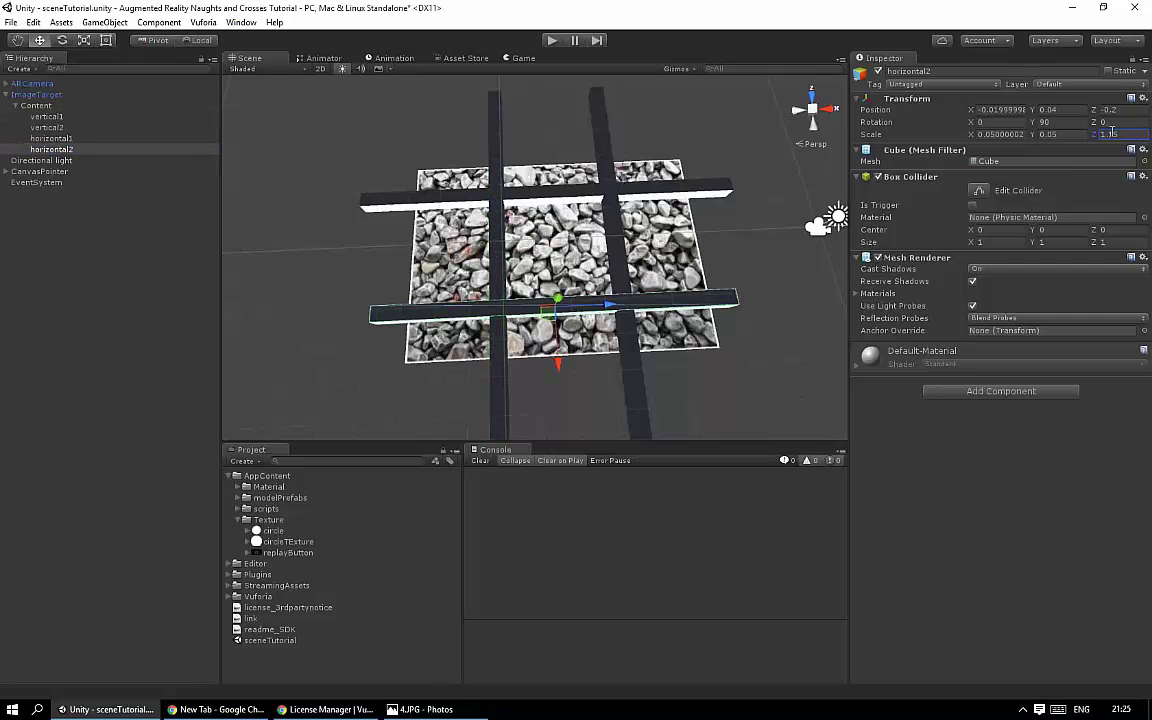
{"action": "type", "text": "1.3"}
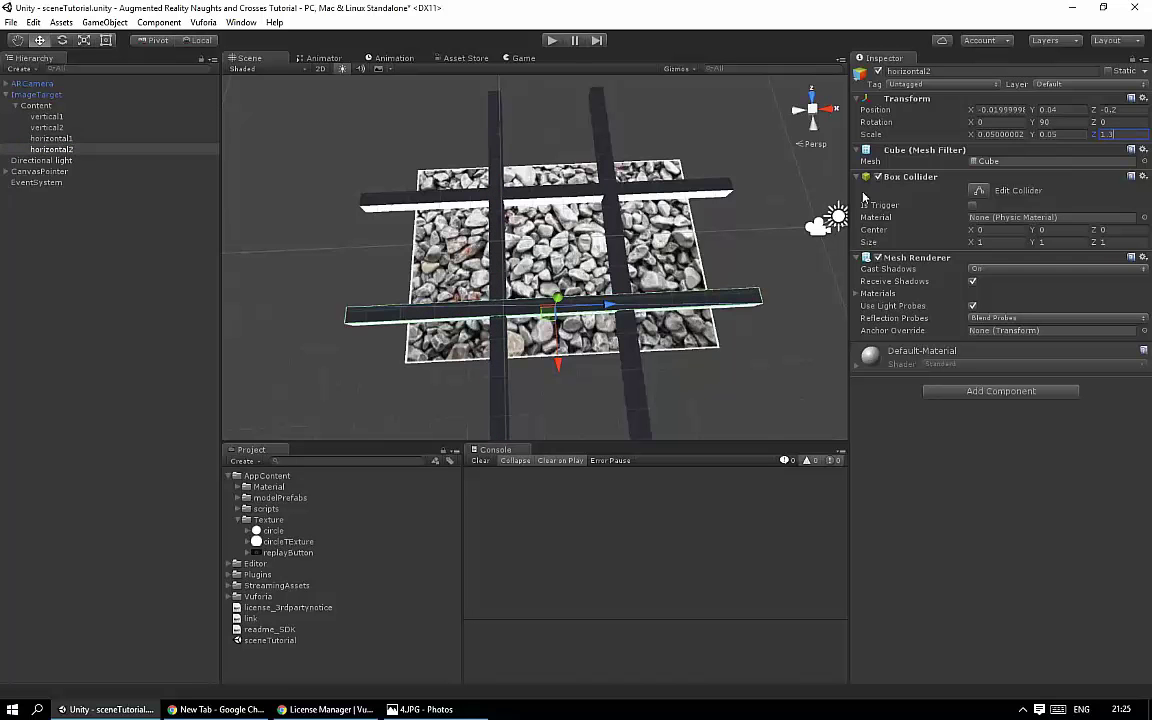
{"action": "left_click", "coordinate": [746, 216]}
{"action": "left_click", "coordinate": [10, 22]}
Step: Save the scene, then group vertical1 through horizontal2 under a new empty object named lines in Content
{"action": "left_click", "coordinate": [45, 70]}
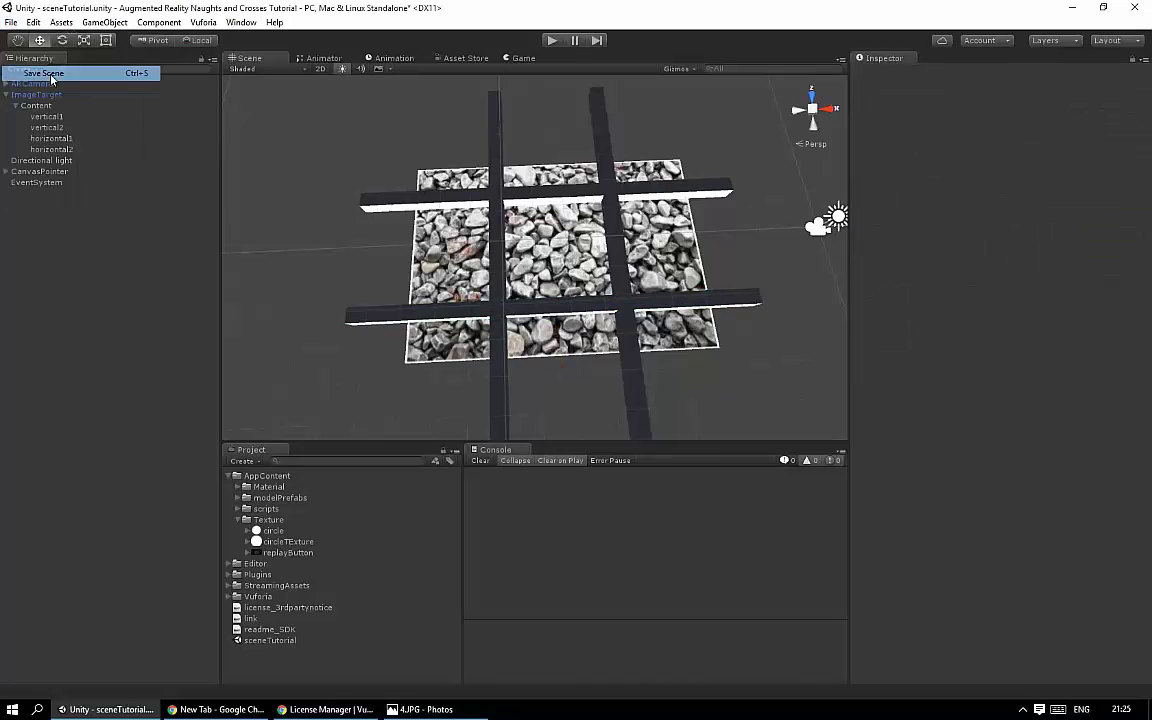
{"action": "left_click_drag", "start_coordinate": [391, 256], "coordinate": [250, 240], "text": "alt"}
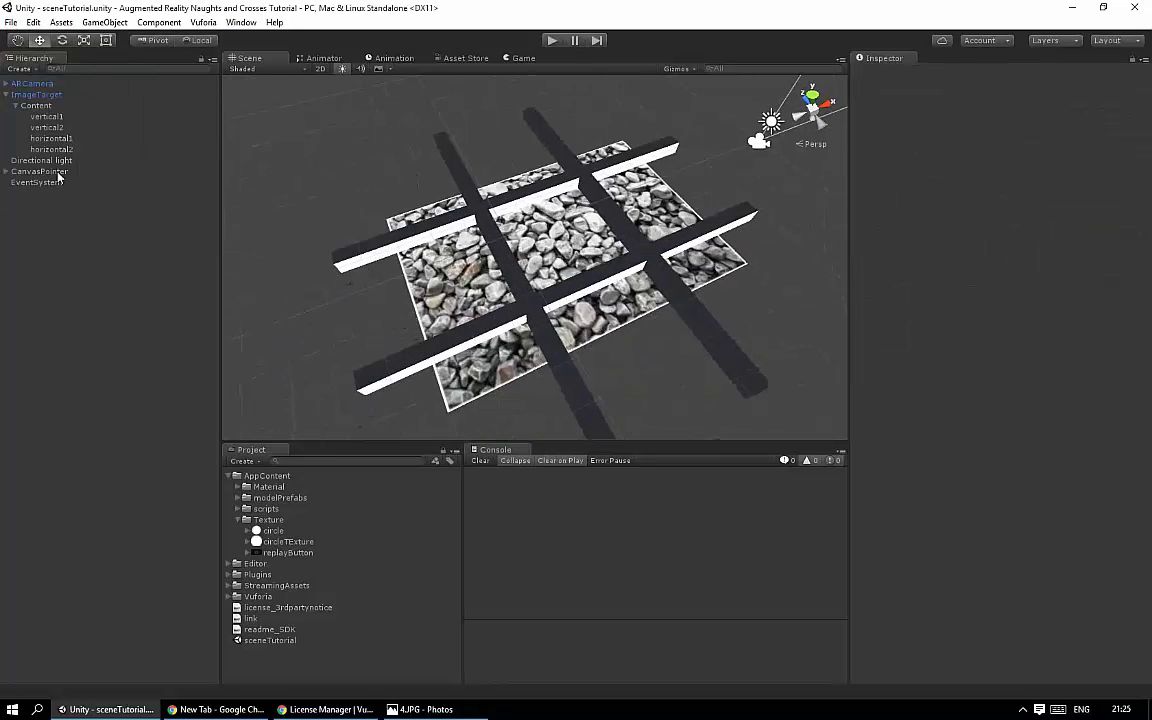
{"action": "right_click", "coordinate": [31, 106]}
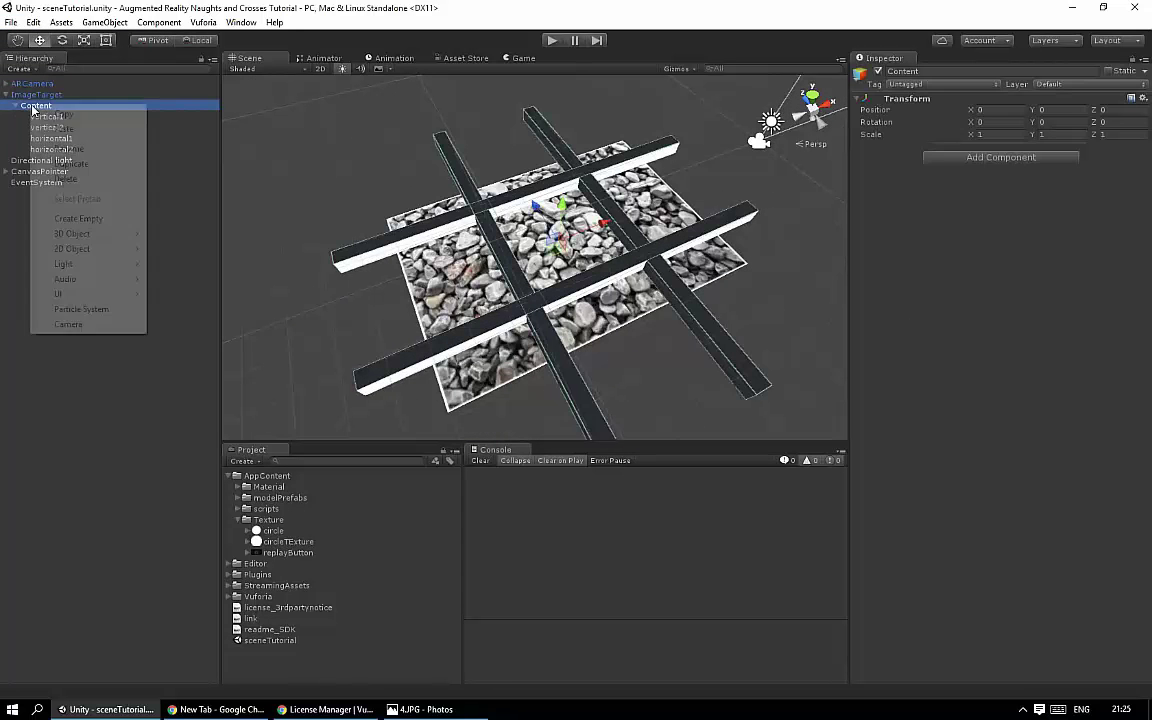
{"action": "left_click", "coordinate": [78, 218]}
{"action": "right_click", "coordinate": [63, 161]}
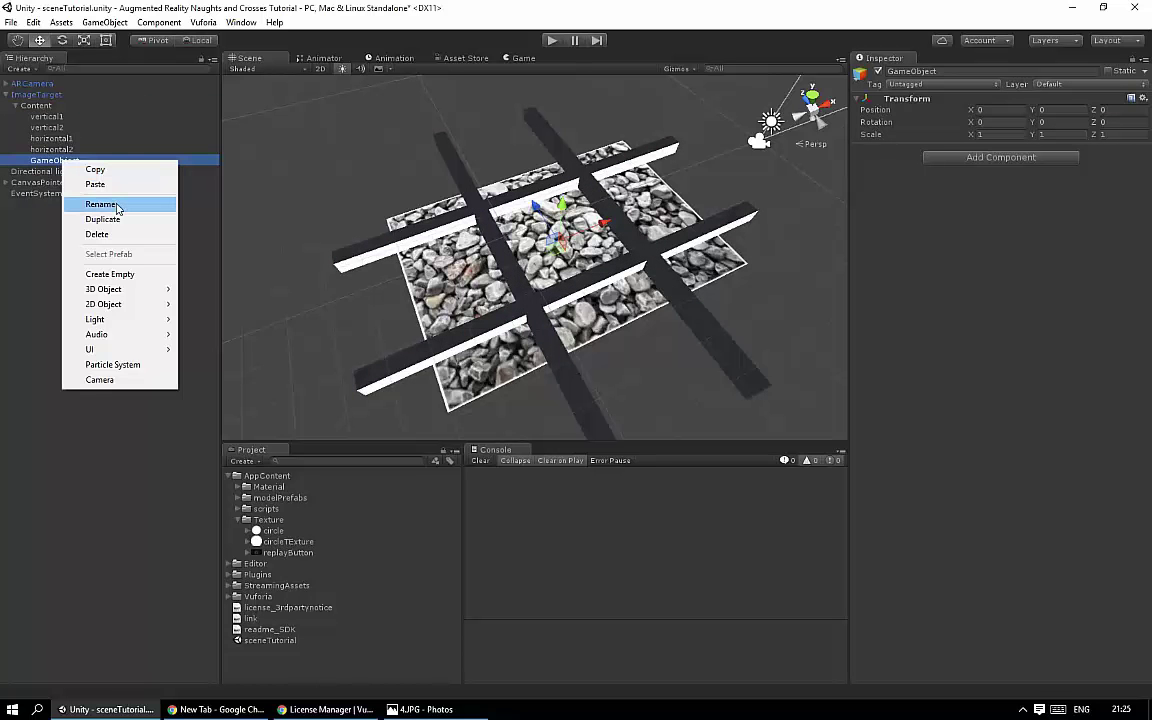
{"action": "left_click", "coordinate": [100, 204]}
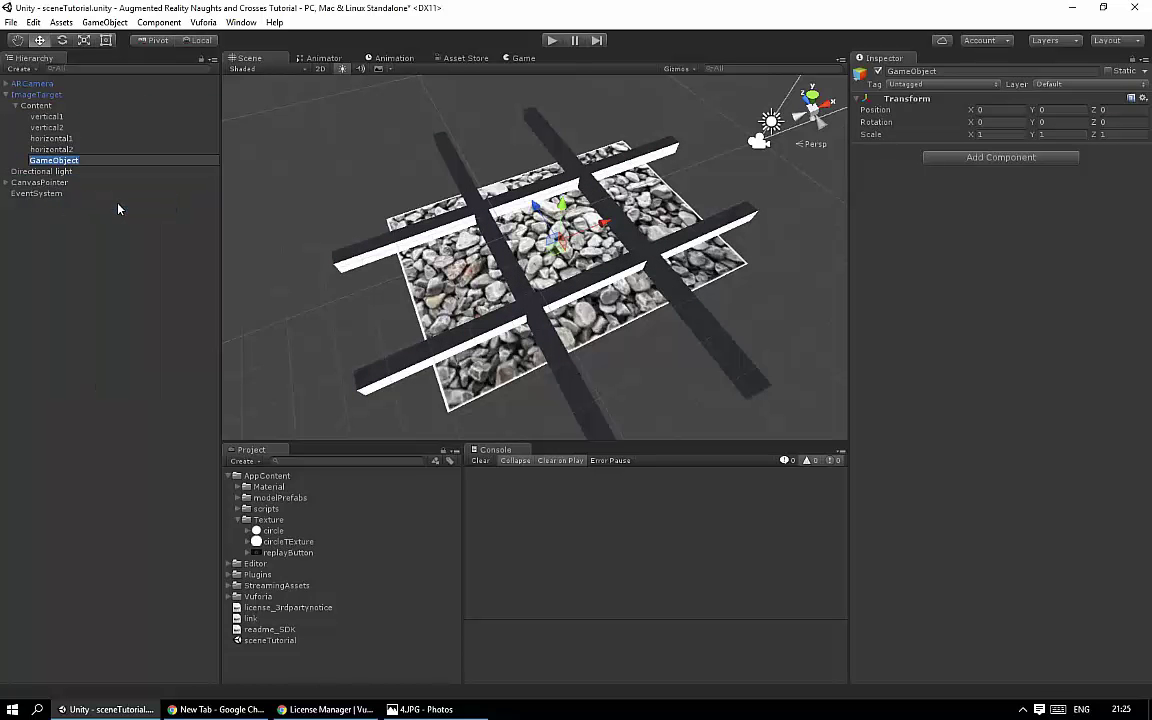
{"action": "type", "text": "lines"}
{"action": "key", "text": "Return"}
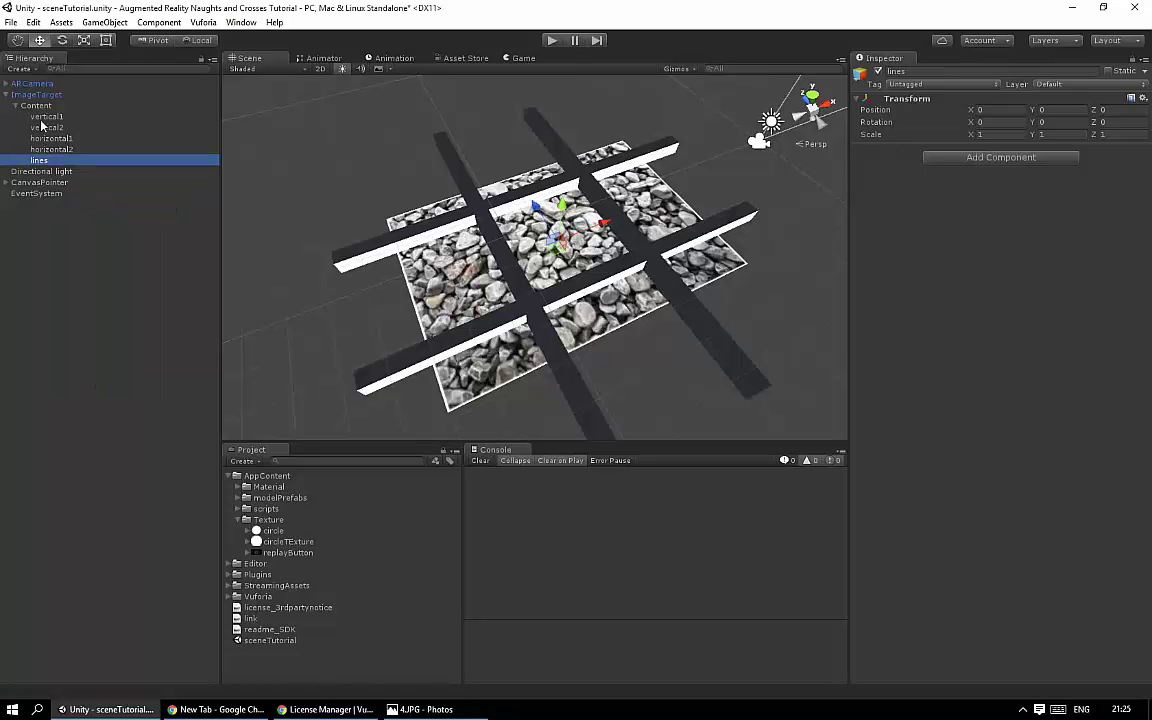
{"action": "left_click", "coordinate": [46, 116]}
{"action": "left_click", "coordinate": [51, 149], "text": "shift"}
{"action": "left_click_drag", "start_coordinate": [51, 150], "coordinate": [43, 161]}
{"action": "left_click", "coordinate": [25, 117]}
Step: Add a second empty object under Content and name it ActivePlanes
{"action": "right_click", "coordinate": [30, 105]}
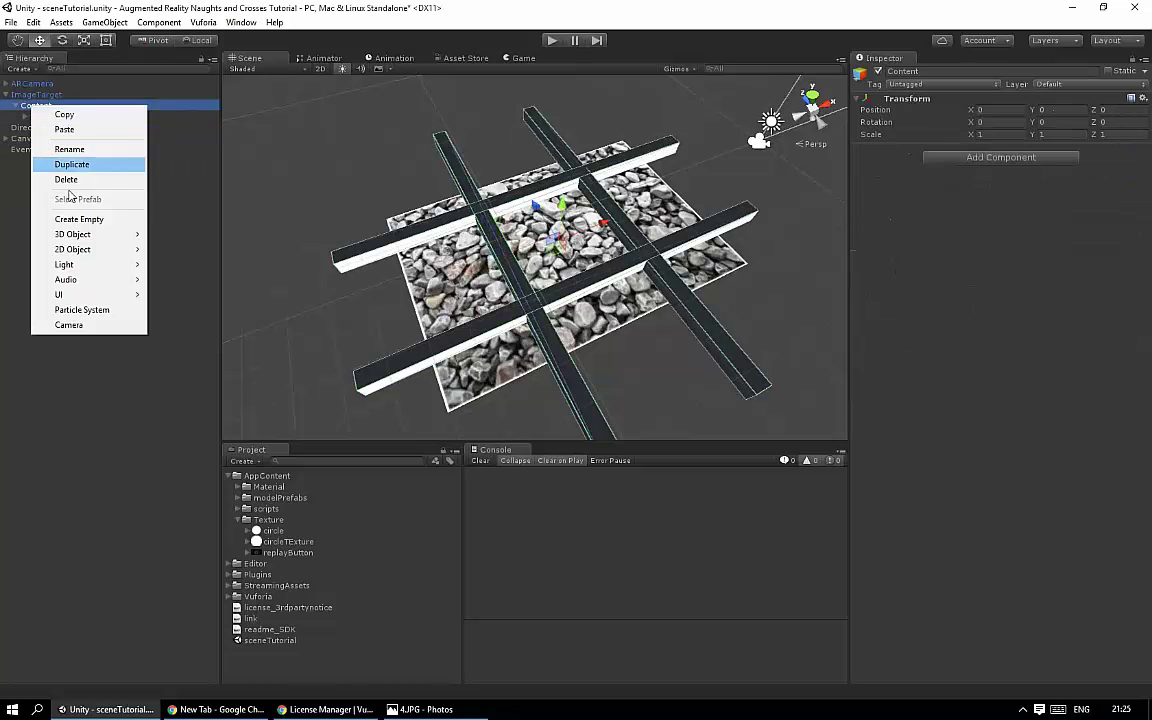
{"action": "left_click", "coordinate": [70, 197]}
{"action": "right_click", "coordinate": [58, 130]}
{"action": "left_click", "coordinate": [101, 176]}
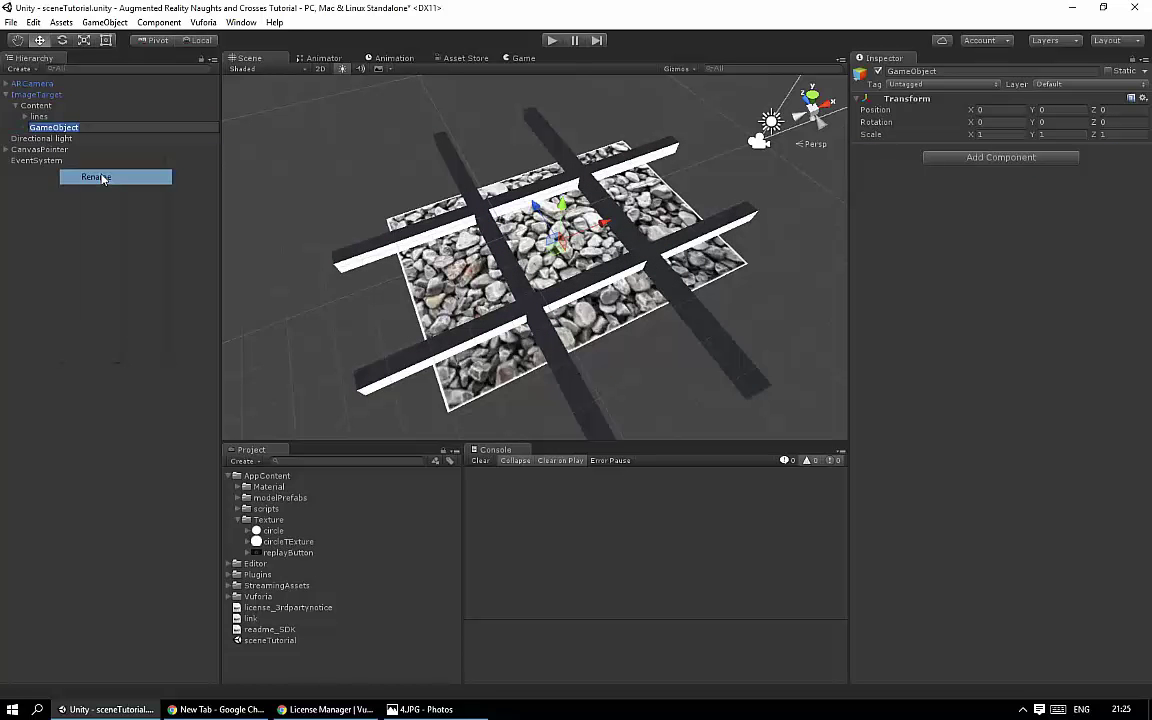
{"action": "type", "text": "Activ"}
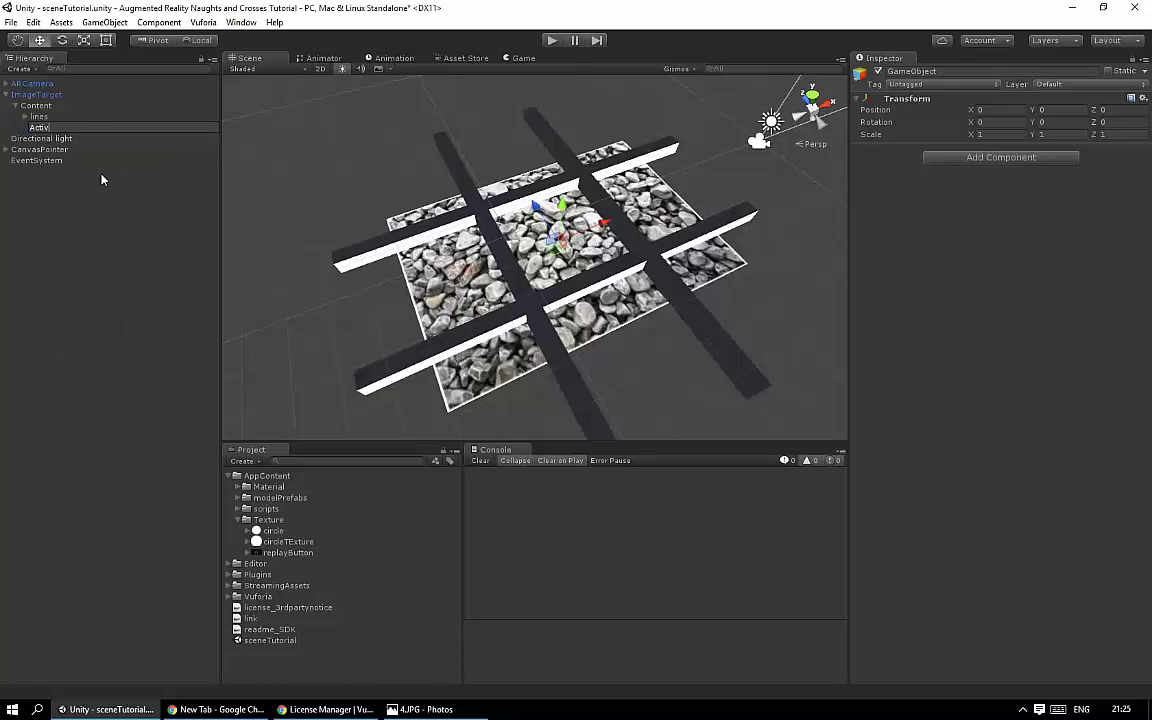
{"action": "type", "text": "Planes"}
{"action": "key", "text": "Return"}
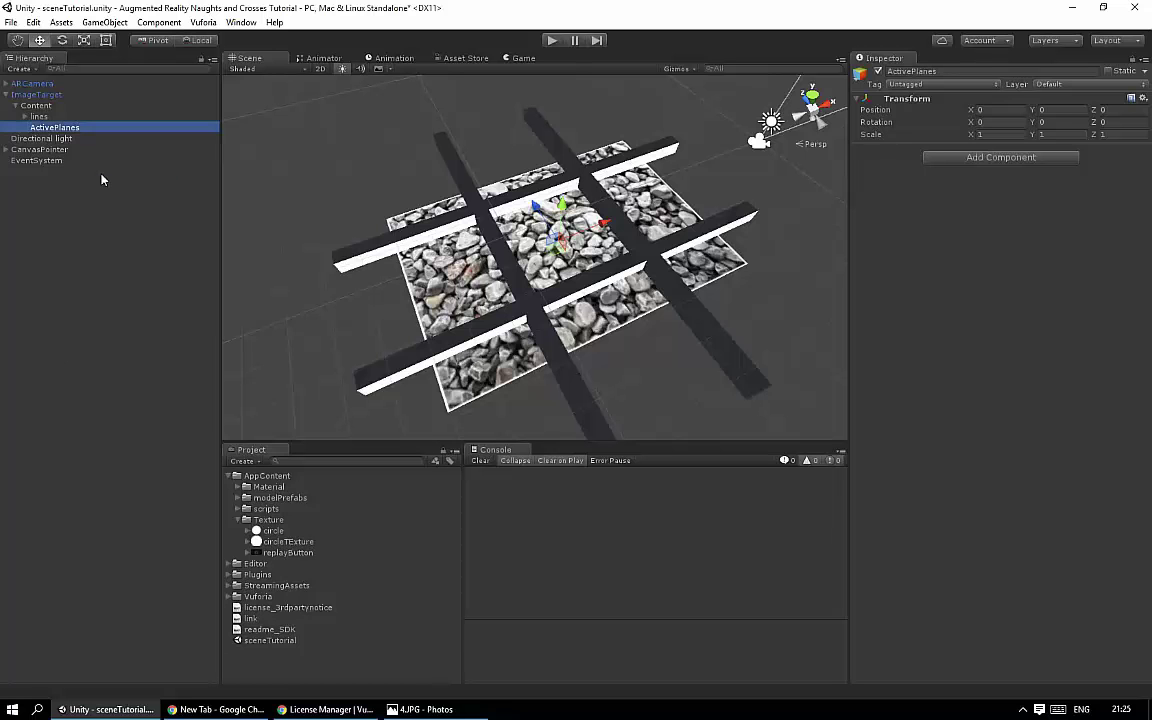
Step: Add a 3D plane inside ActivePlanes and rename it Plane1
{"action": "right_click", "coordinate": [71, 132]}
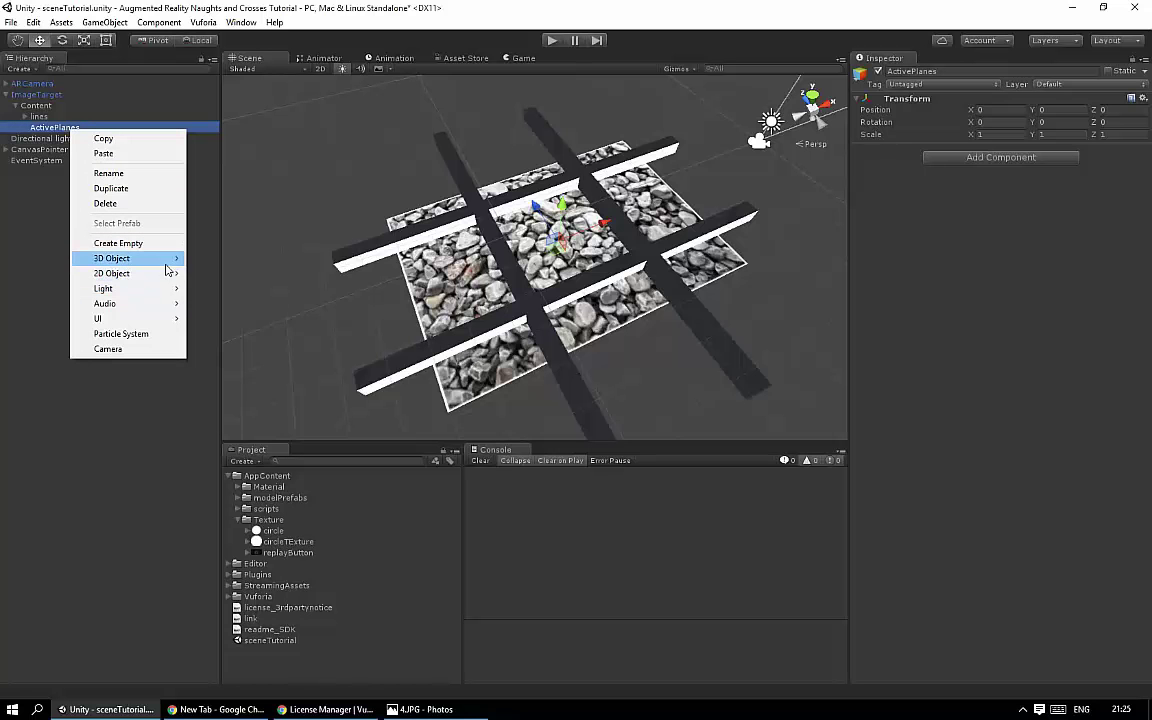
{"action": "left_click", "coordinate": [240, 320]}
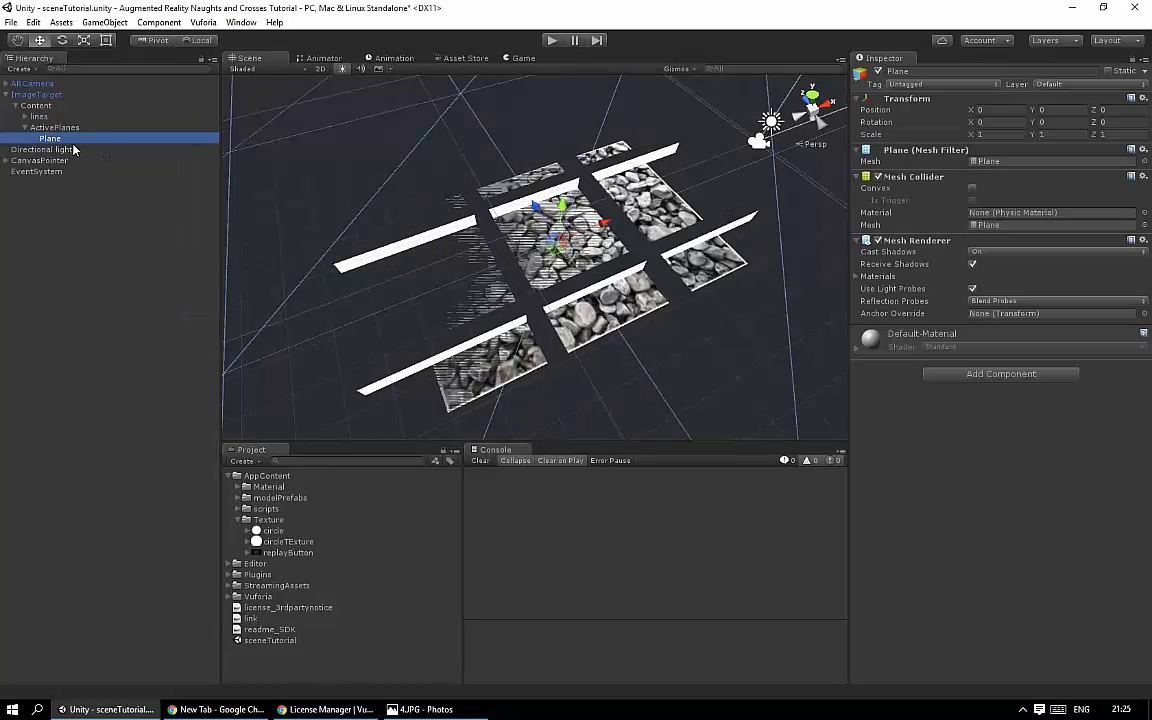
{"action": "right_click", "coordinate": [48, 140]}
{"action": "left_click", "coordinate": [75, 177]}
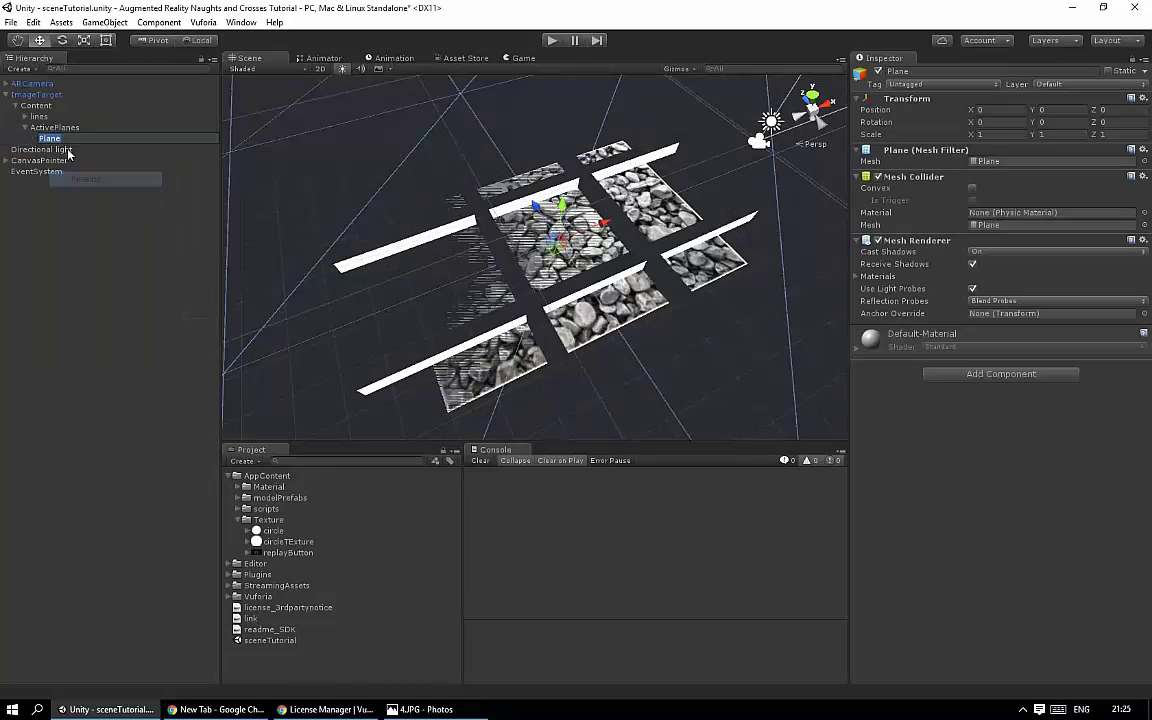
{"action": "type", "text": "1"}
{"action": "key", "text": "Return"}
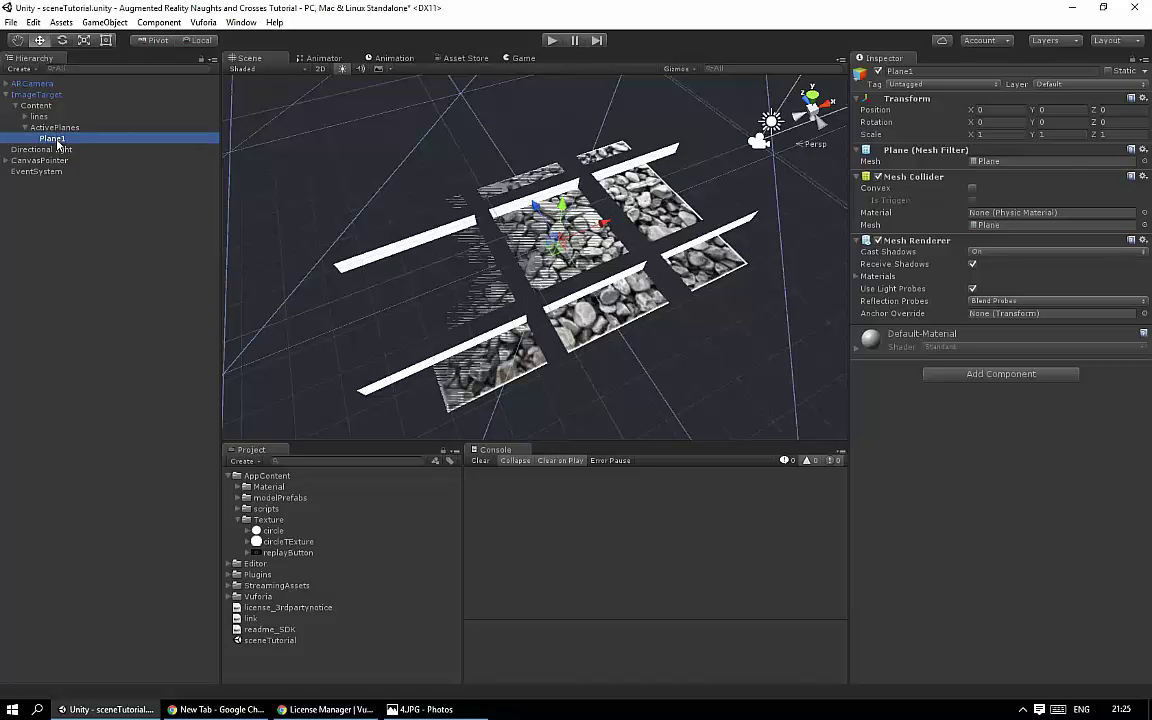
Step: Scale Plane1 to 0.04 on X, Y and Z, shifting it left toward a corner cell
{"action": "left_click", "coordinate": [981, 134]}
{"action": "type", "text": "3"}
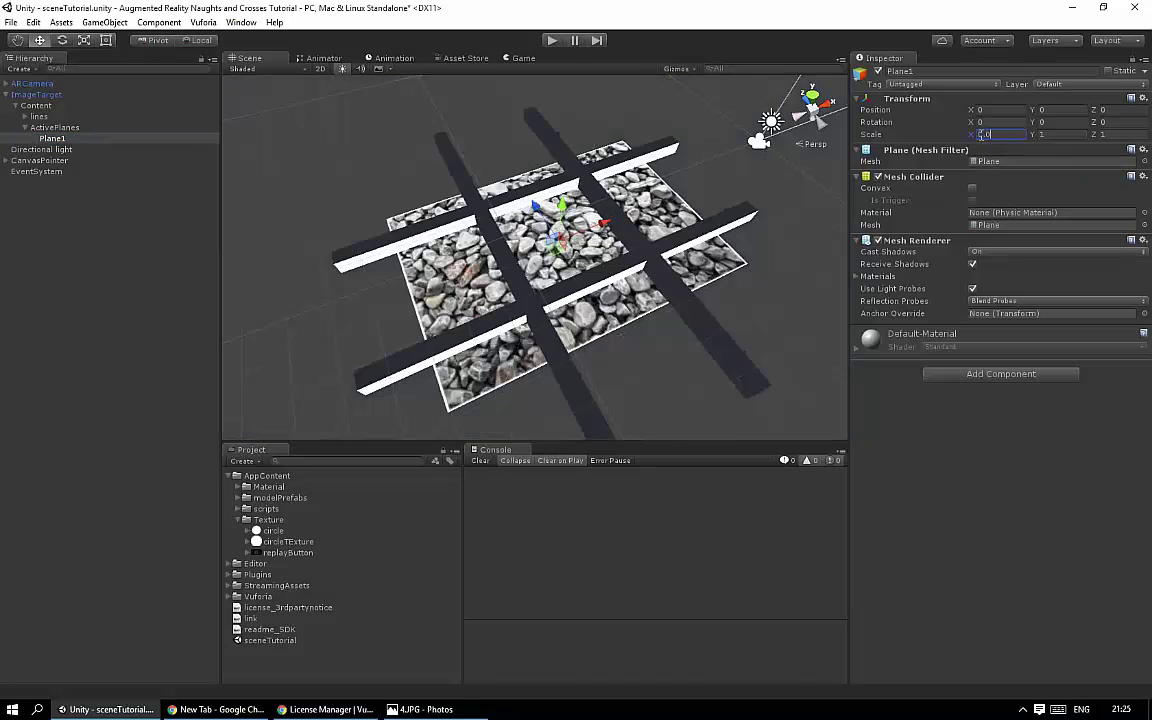
{"action": "type", "text": "25"}
{"action": "key", "text": "Tab"}
{"action": "type", "text": "0"}
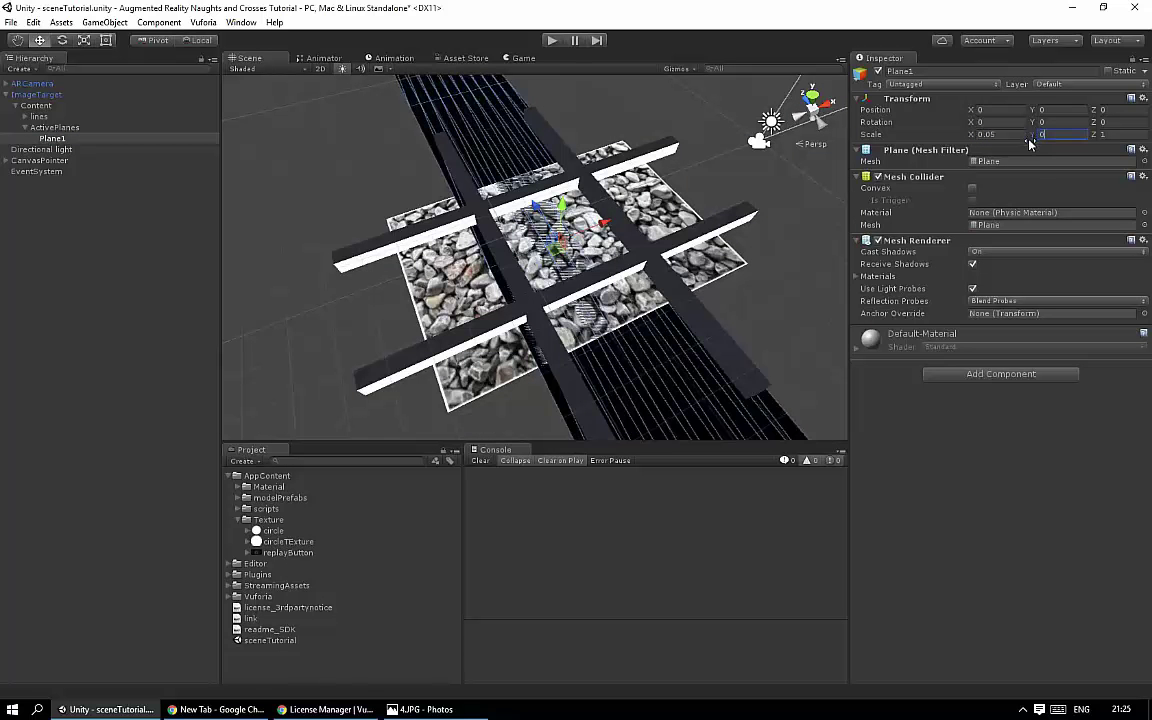
{"action": "type", "text": ".05"}
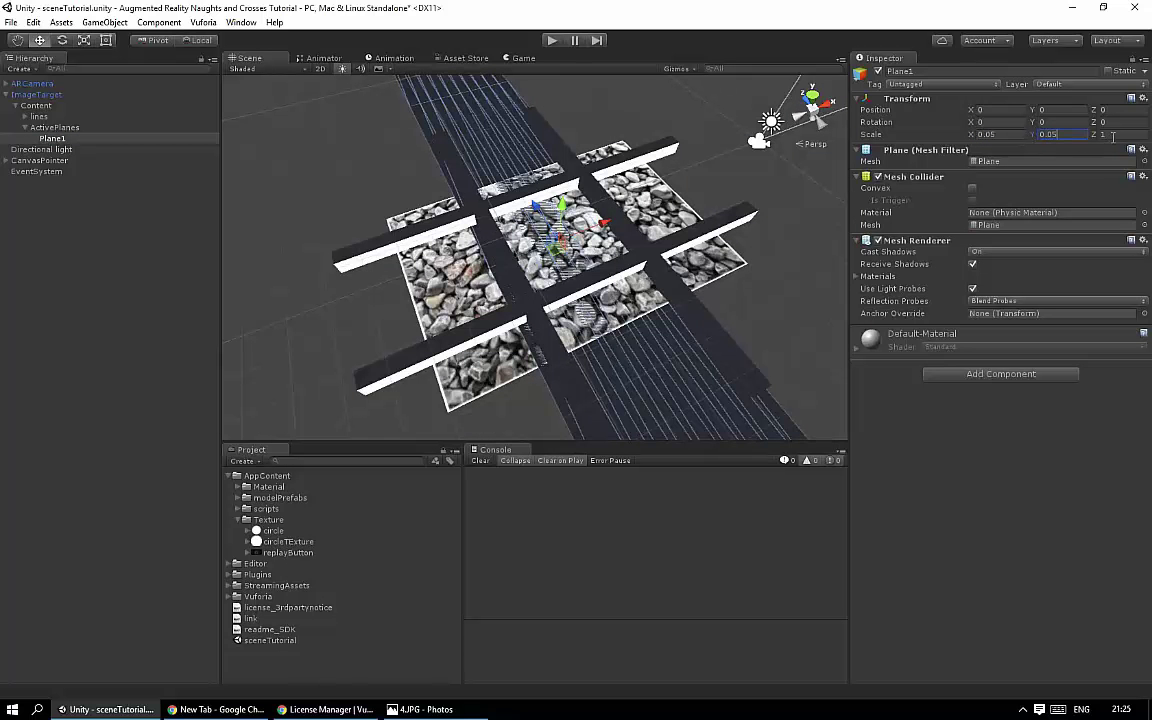
{"action": "key", "text": "Tab"}
{"action": "type", "text": "05"}
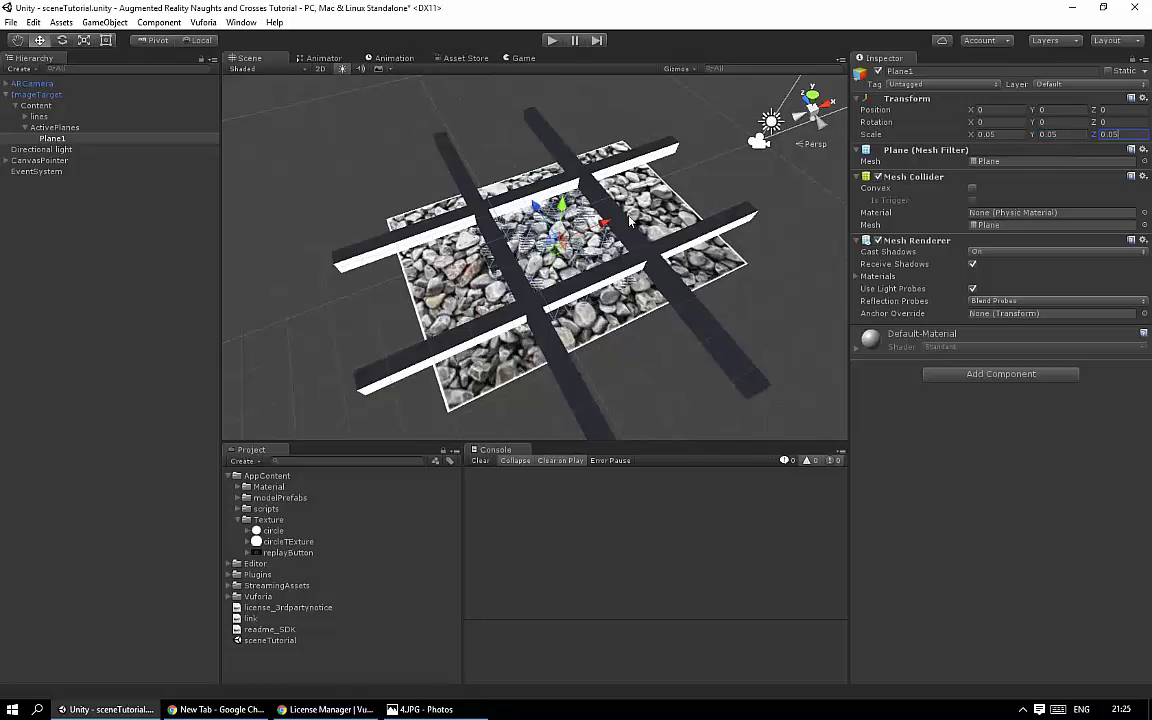
{"action": "left_click_drag", "start_coordinate": [630, 222], "coordinate": [510, 265]}
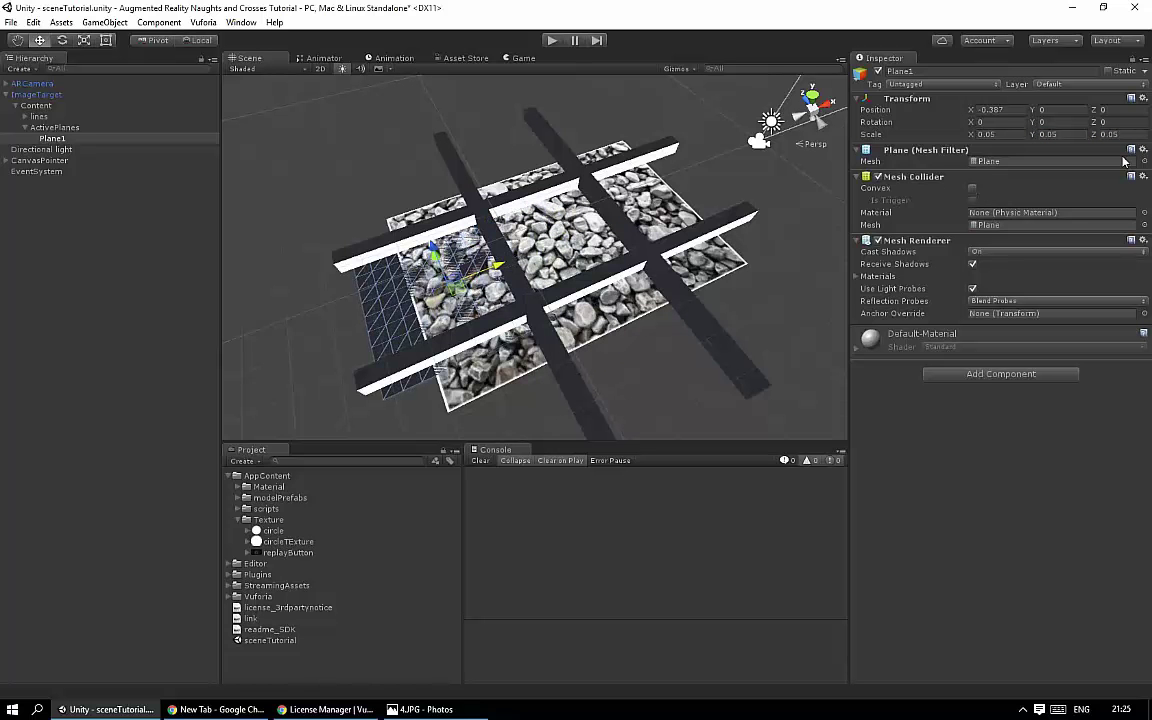
{"action": "left_click", "coordinate": [1002, 134]}
{"action": "type", "text": "0.04"}
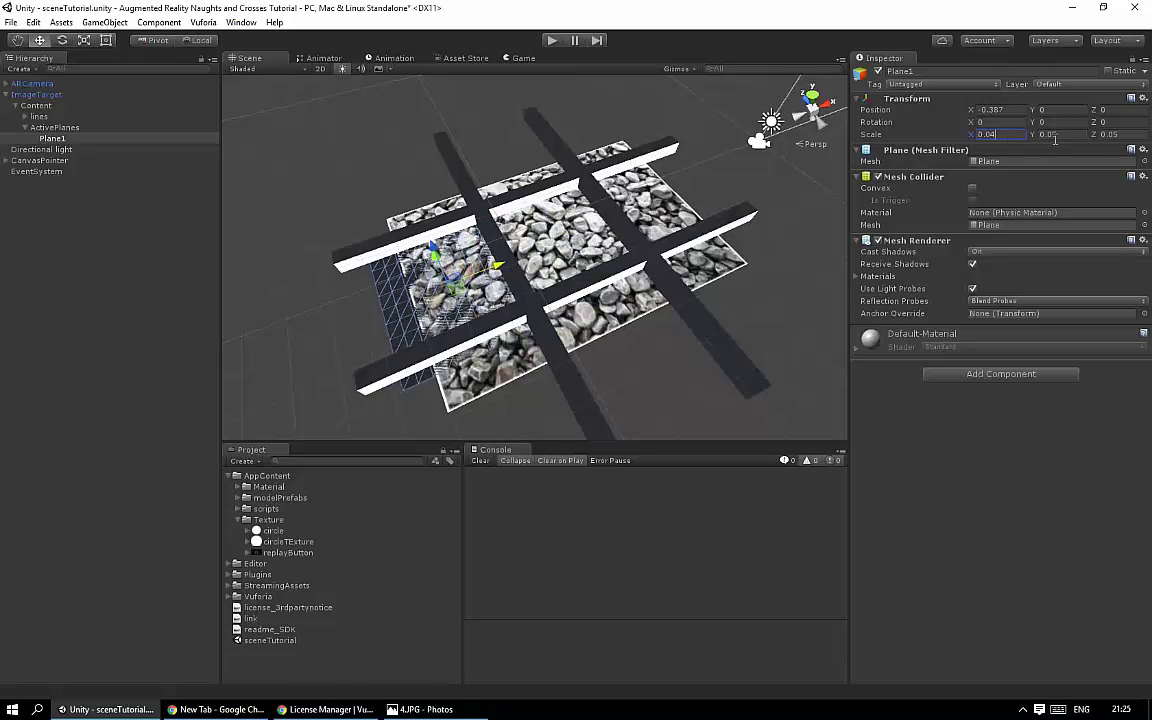
{"action": "left_click", "coordinate": [1070, 135]}
{"action": "type", "text": "0.04"}
{"action": "left_click", "coordinate": [1110, 134]}
{"action": "type", "text": "0.04"}
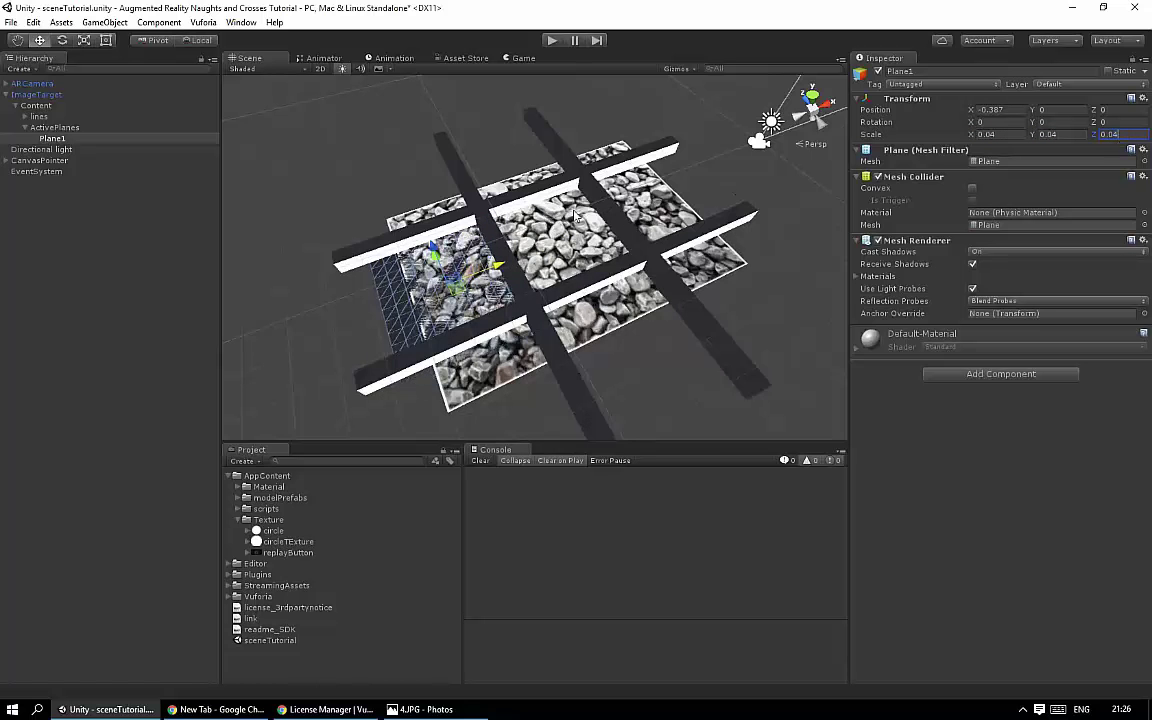
Step: Place Plane1 in a corner cell at X -0.444, Y 0.0434, Z 0.43, just above the board
{"action": "mouse_move", "coordinate": [390, 270]}
{"action": "left_mouse_down", "text": "alt"}
{"action": "mouse_move", "coordinate": [421, 252]}
{"action": "mouse_move", "coordinate": [451, 255]}
{"action": "left_mouse_up", "text": "alt"}
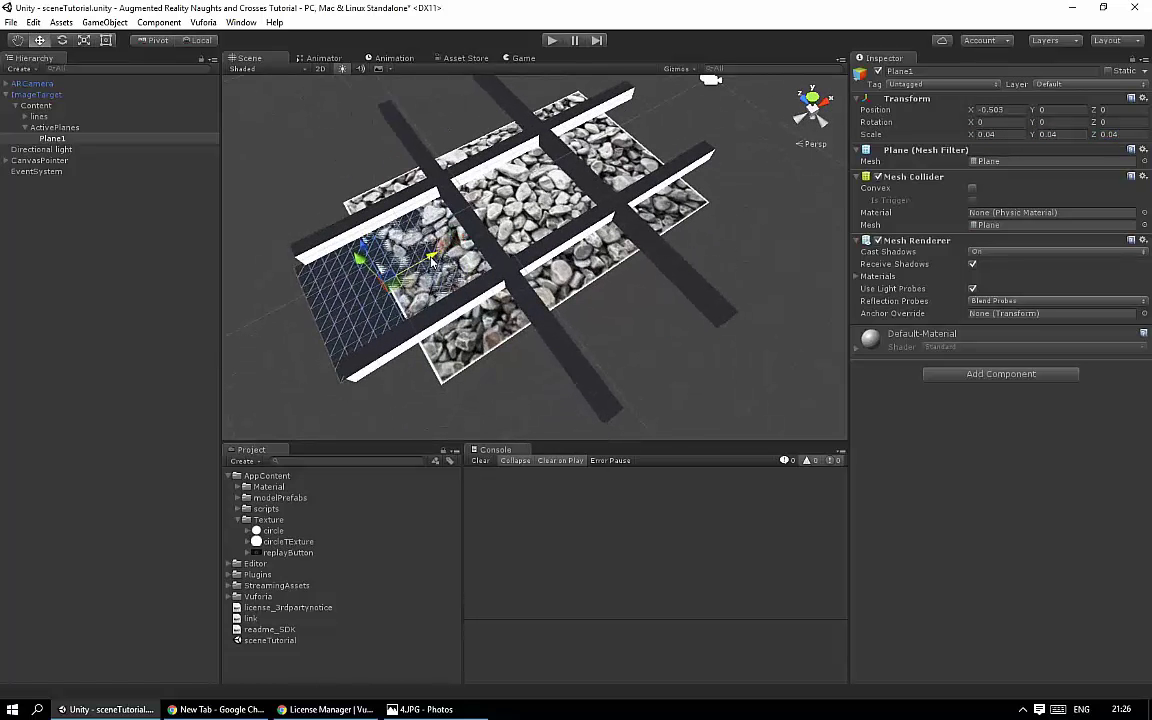
{"action": "left_click_drag", "start_coordinate": [474, 207], "coordinate": [430, 240], "text": "alt"}
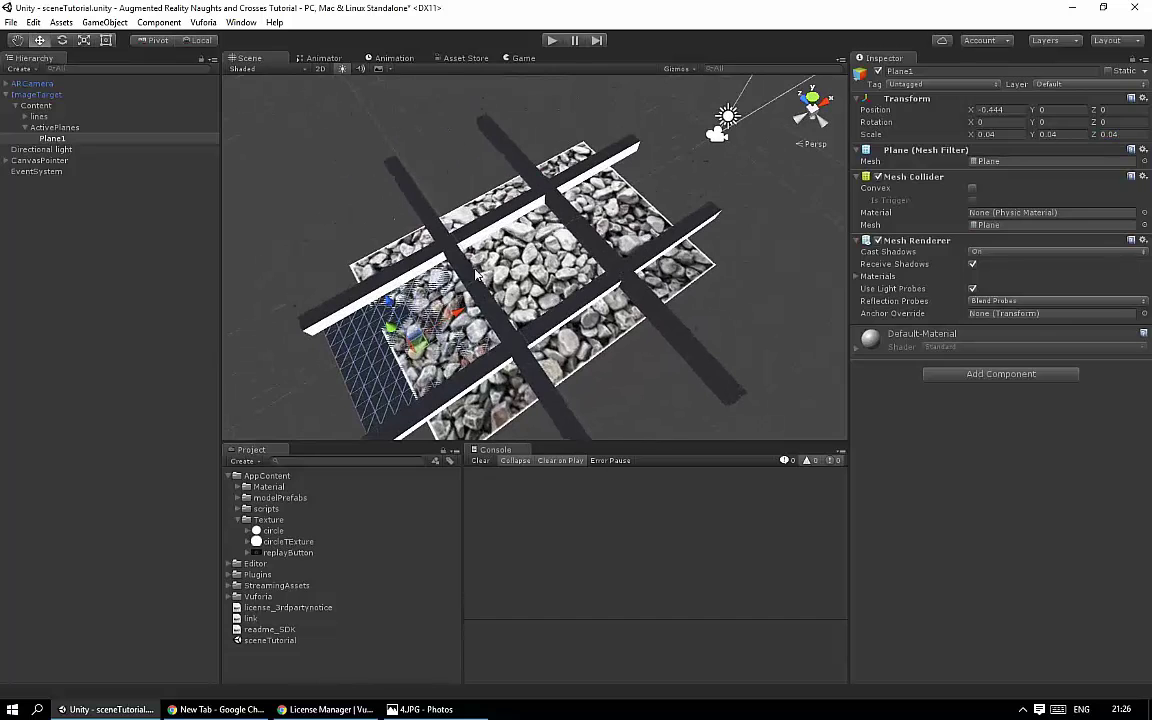
{"action": "mouse_move", "coordinate": [376, 289]}
{"action": "left_mouse_down"}
{"action": "mouse_move", "coordinate": [336, 192]}
{"action": "mouse_move", "coordinate": [762, 79]}
{"action": "mouse_move", "coordinate": [591, 140]}
{"action": "left_mouse_up"}
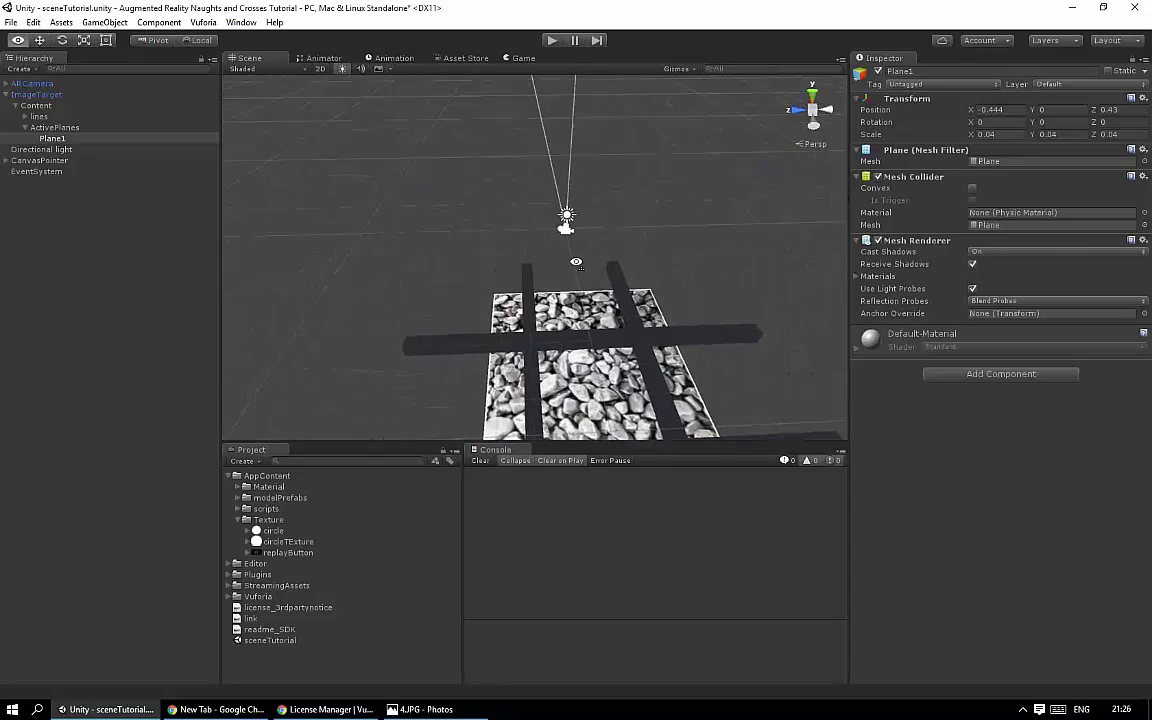
{"action": "key", "text": "w"}
{"action": "mouse_move", "coordinate": [614, 233]}
{"action": "left_mouse_down"}
{"action": "mouse_move", "coordinate": [618, 187]}
{"action": "mouse_move", "coordinate": [285, 318]}
{"action": "mouse_move", "coordinate": [502, 333]}
{"action": "left_mouse_up"}
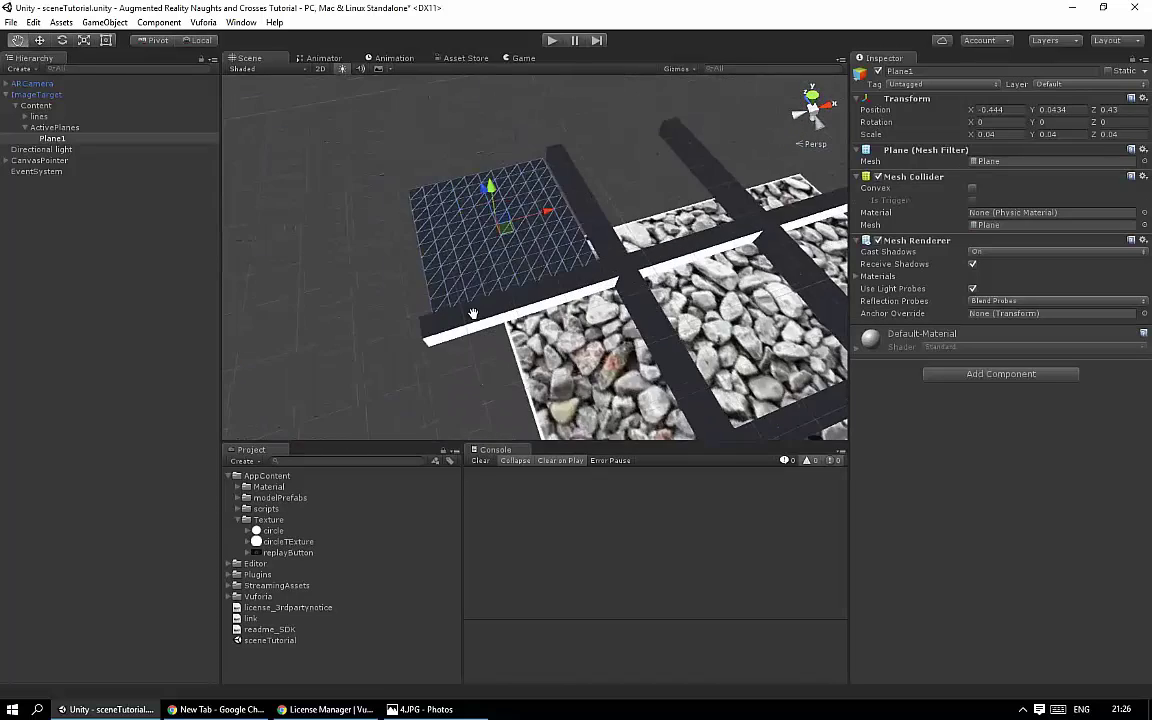
{"action": "left_click", "coordinate": [262, 487]}
{"action": "left_click", "coordinate": [237, 487]}
{"action": "left_click", "coordinate": [447, 280]}
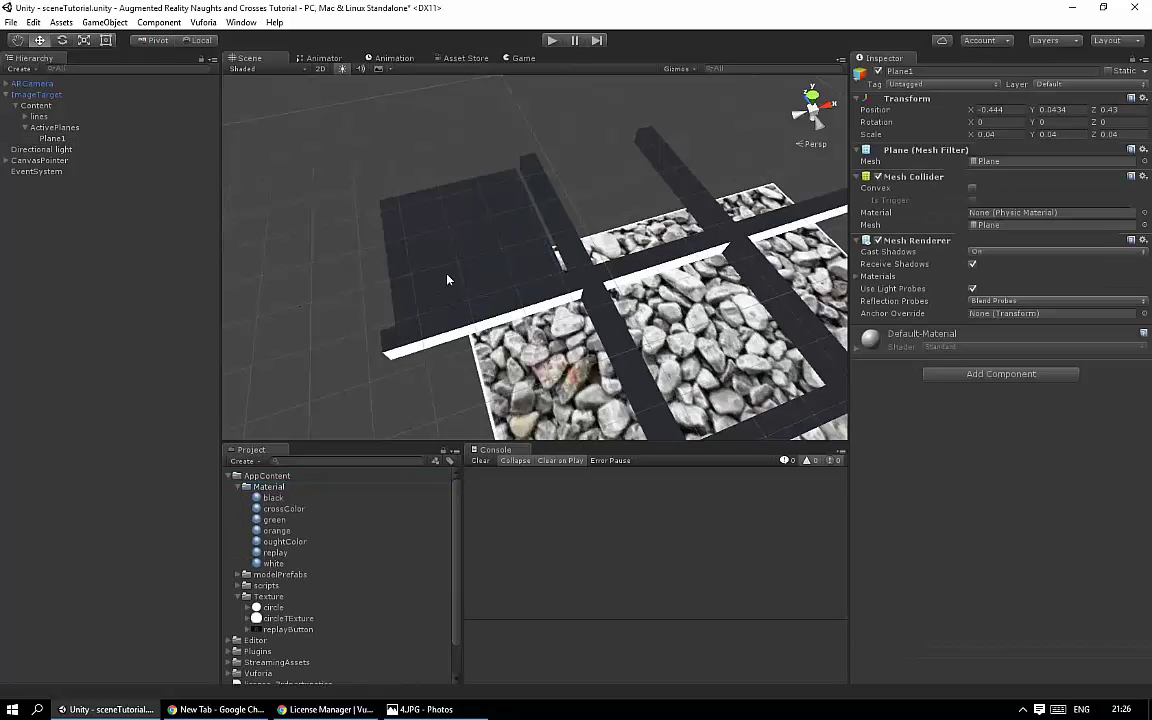
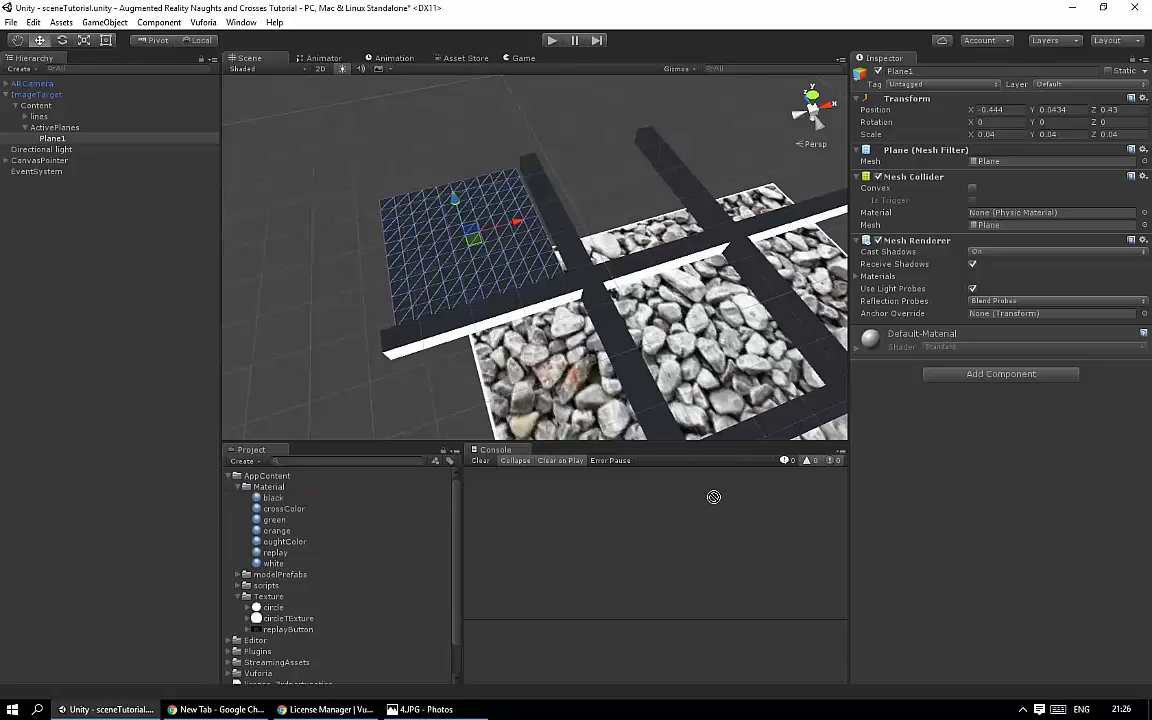
Step: Apply the orange material to Plane1 and deepen its base colour to a more opaque orange
{"action": "left_click_drag", "start_coordinate": [276, 498], "coordinate": [894, 401]}
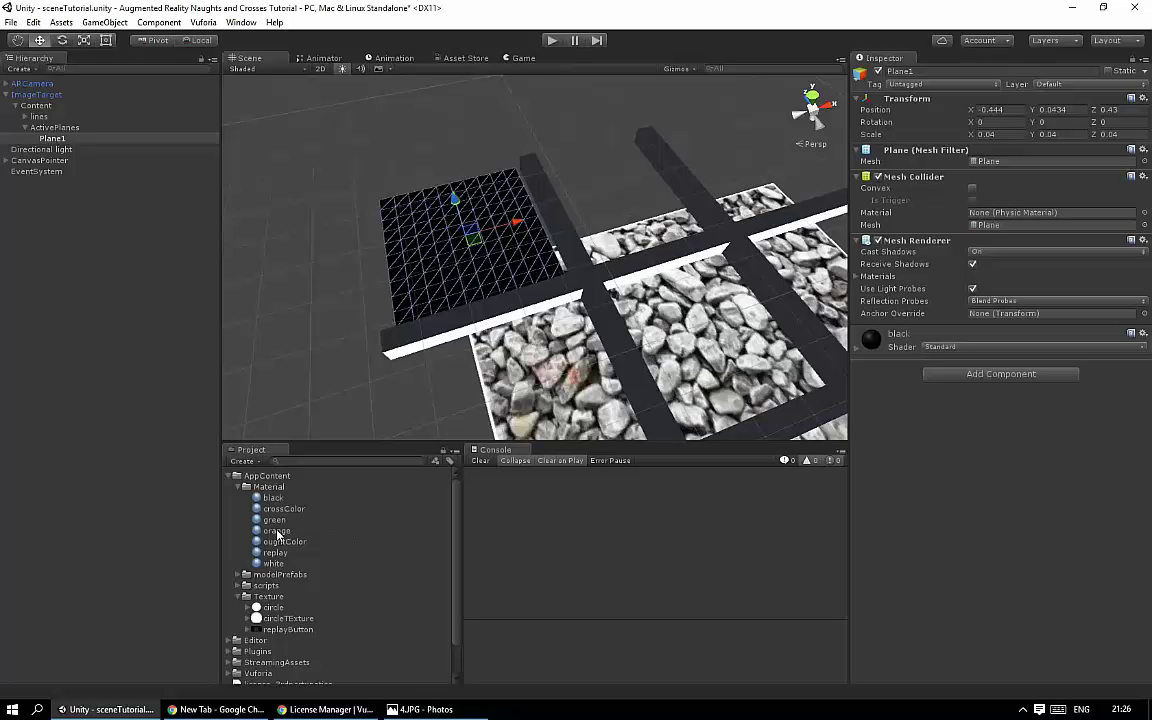
{"action": "left_click_drag", "start_coordinate": [278, 531], "coordinate": [893, 501]}
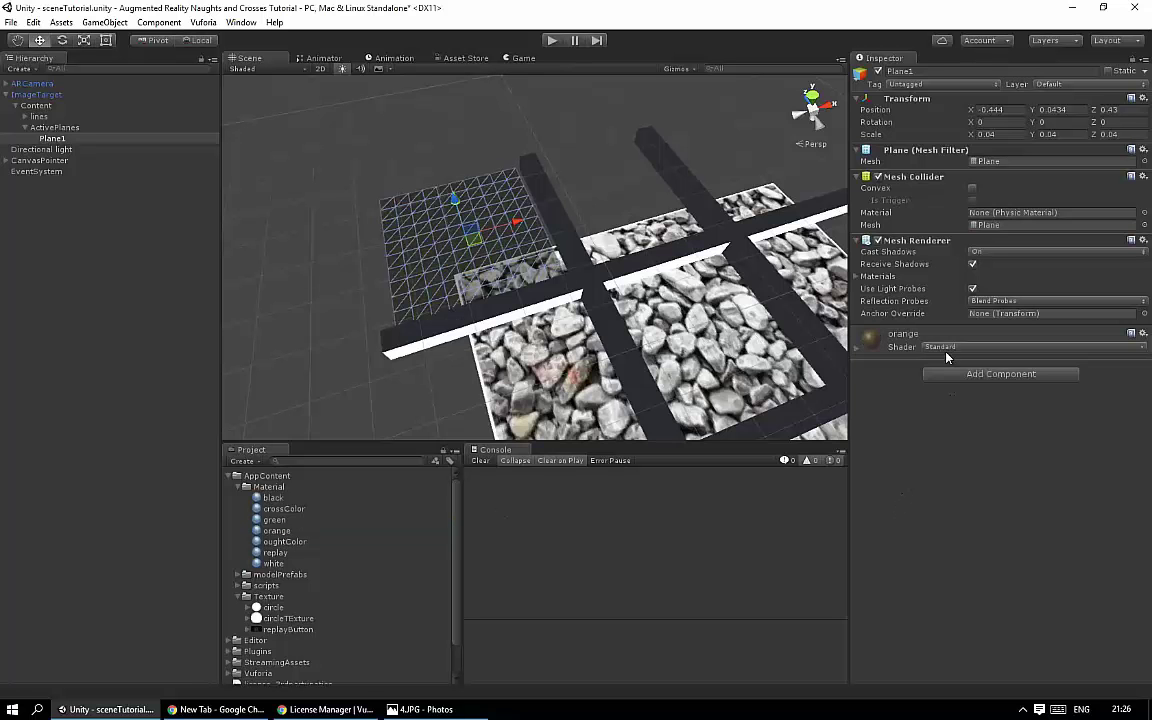
{"action": "left_click", "coordinate": [858, 348]}
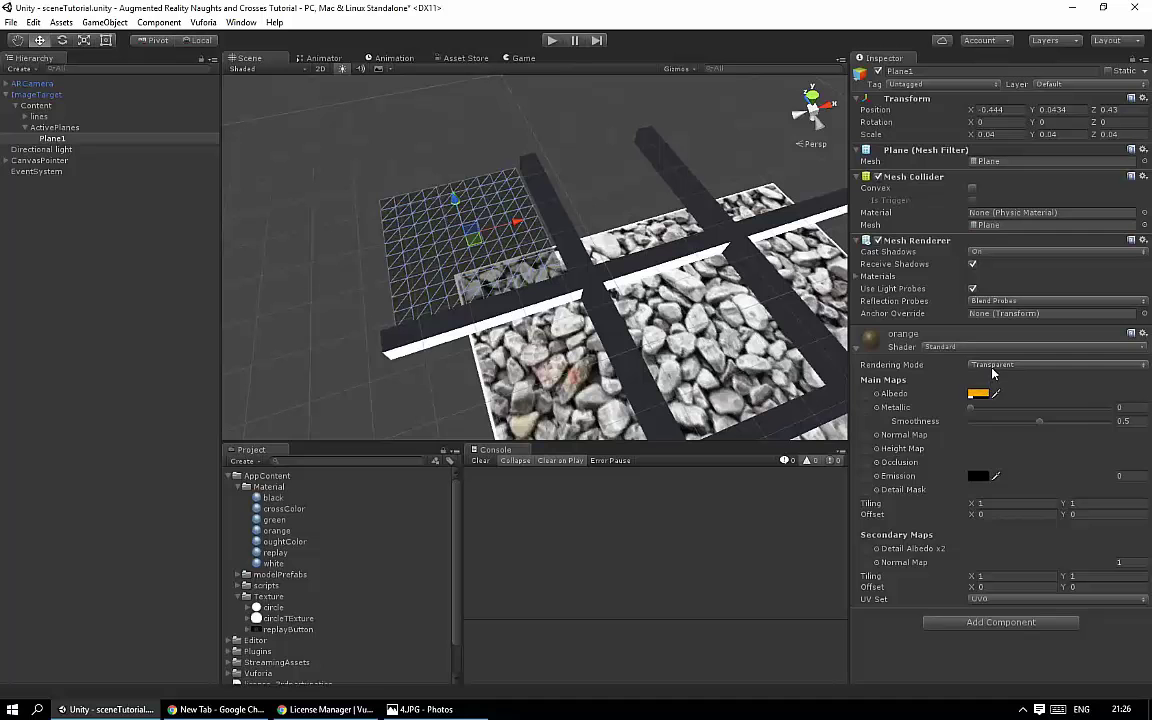
{"action": "left_click", "coordinate": [993, 365]}
{"action": "left_click", "coordinate": [953, 392]}
{"action": "left_click", "coordinate": [978, 393]}
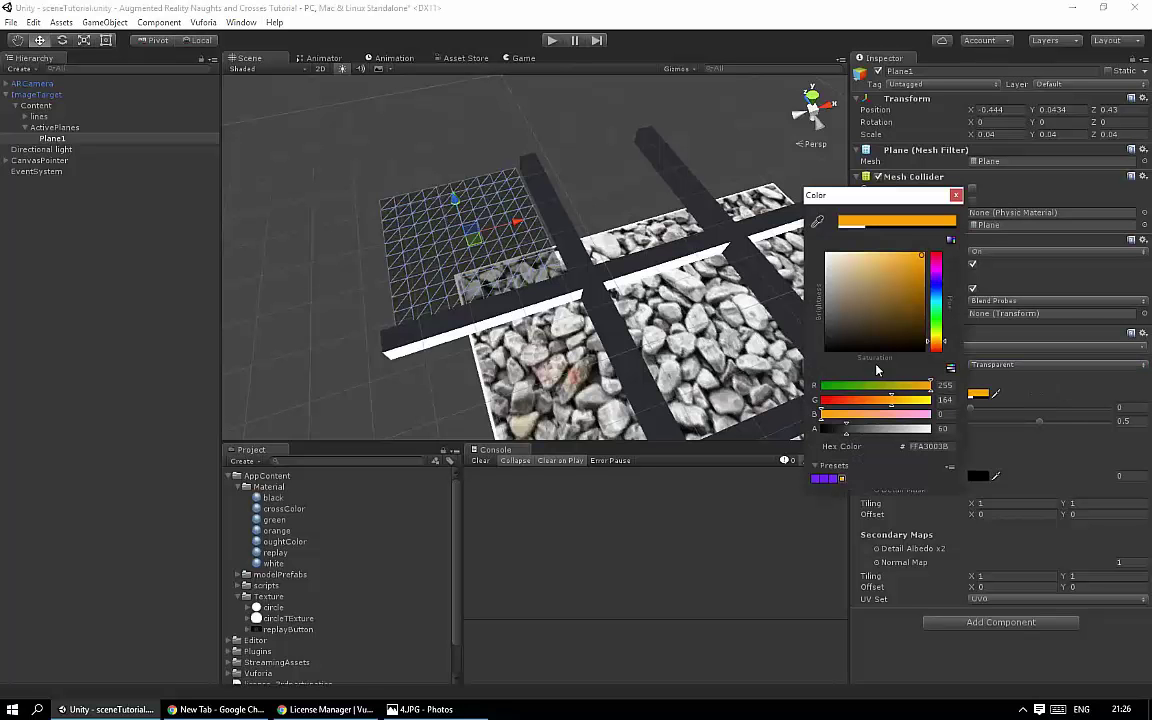
{"action": "left_click_drag", "start_coordinate": [893, 287], "coordinate": [900, 277]}
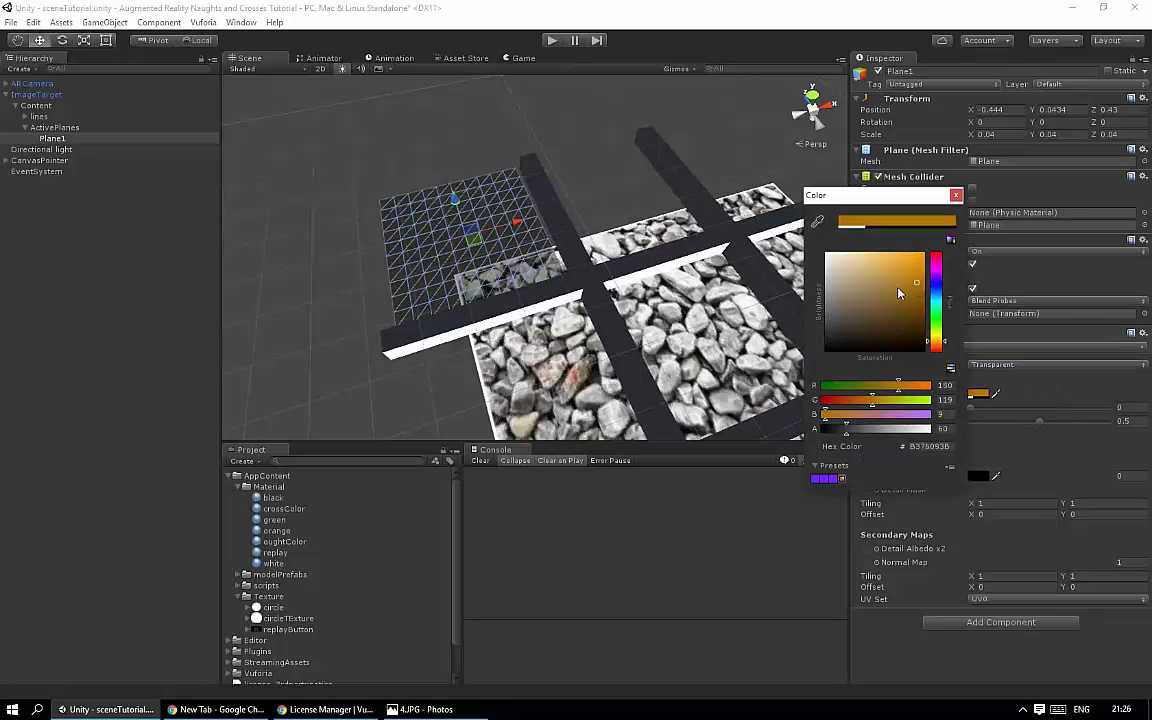
{"action": "mouse_move", "coordinate": [848, 429]}
{"action": "left_mouse_down"}
{"action": "mouse_move", "coordinate": [932, 432]}
{"action": "mouse_move", "coordinate": [916, 430]}
{"action": "left_mouse_up"}
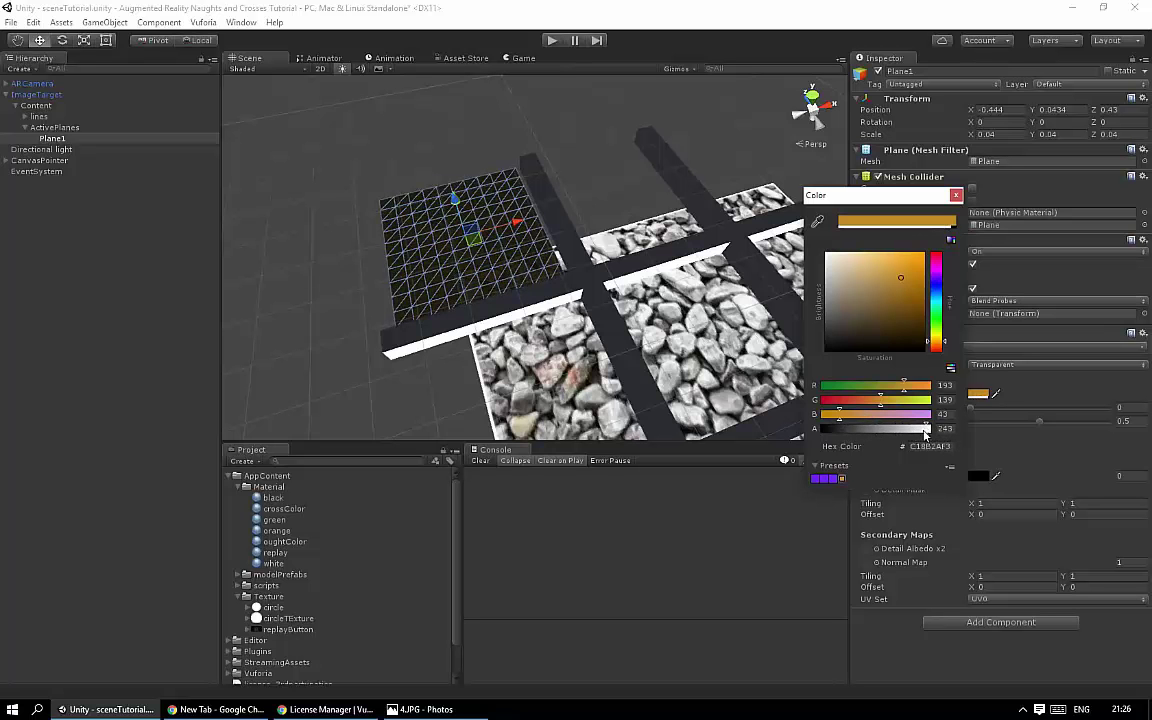
{"action": "left_click", "coordinate": [956, 194]}
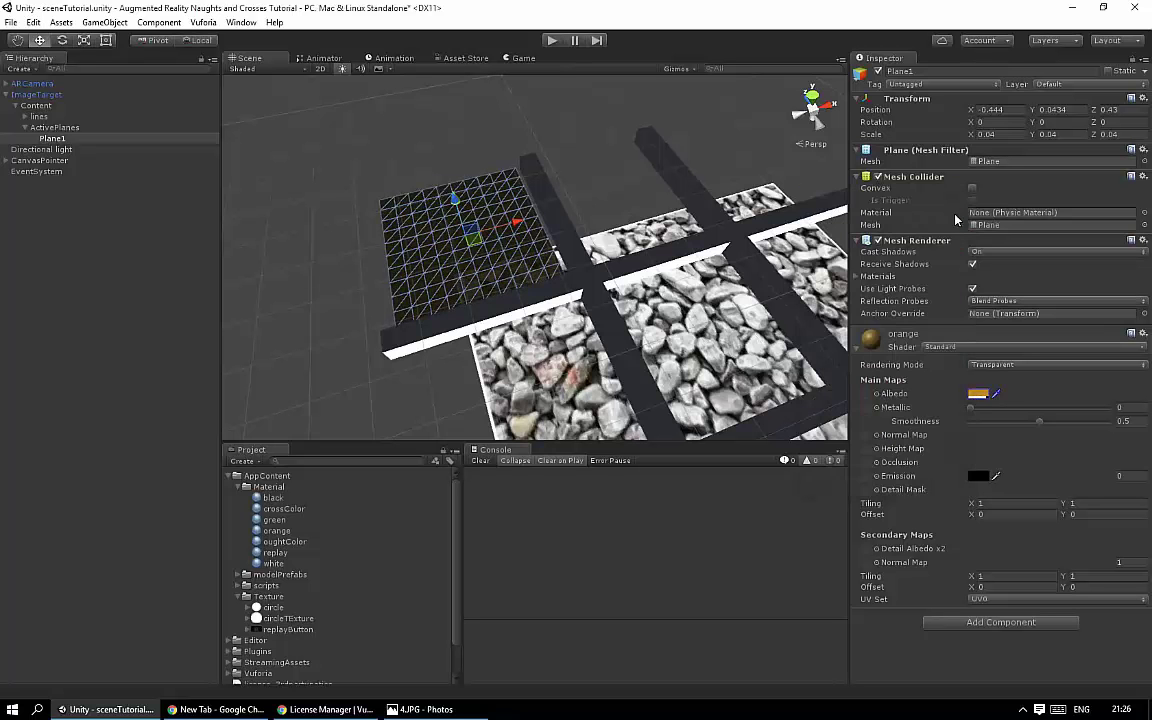
Step: Give the material a white emission glow and lower the base colour's opacity for translucency
{"action": "left_click", "coordinate": [977, 479]}
{"action": "left_click", "coordinate": [822, 274]}
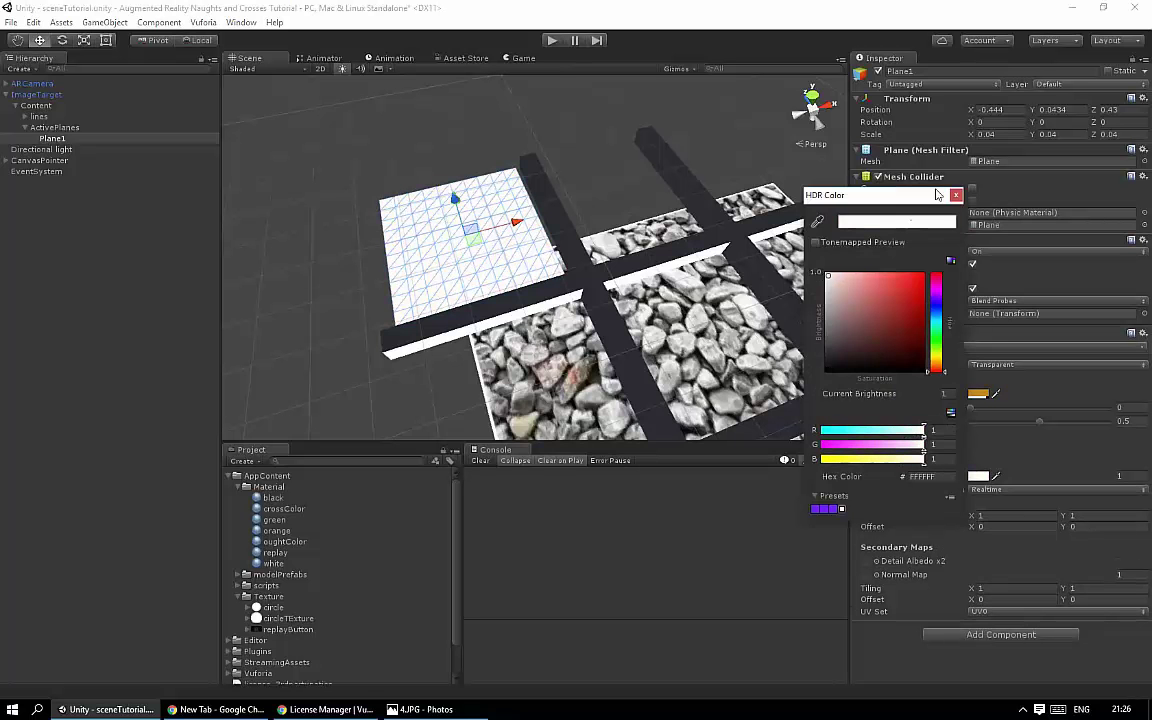
{"action": "left_click", "coordinate": [955, 195]}
{"action": "left_click", "coordinate": [977, 395]}
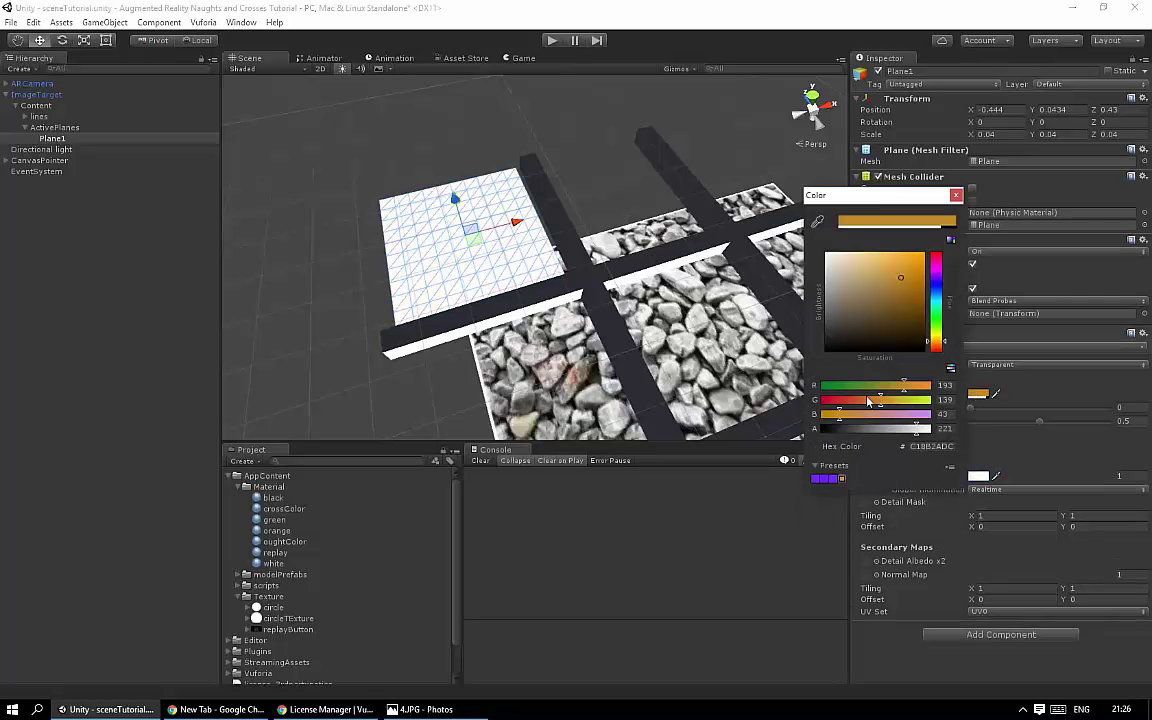
{"action": "left_click_drag", "start_coordinate": [895, 428], "coordinate": [857, 430]}
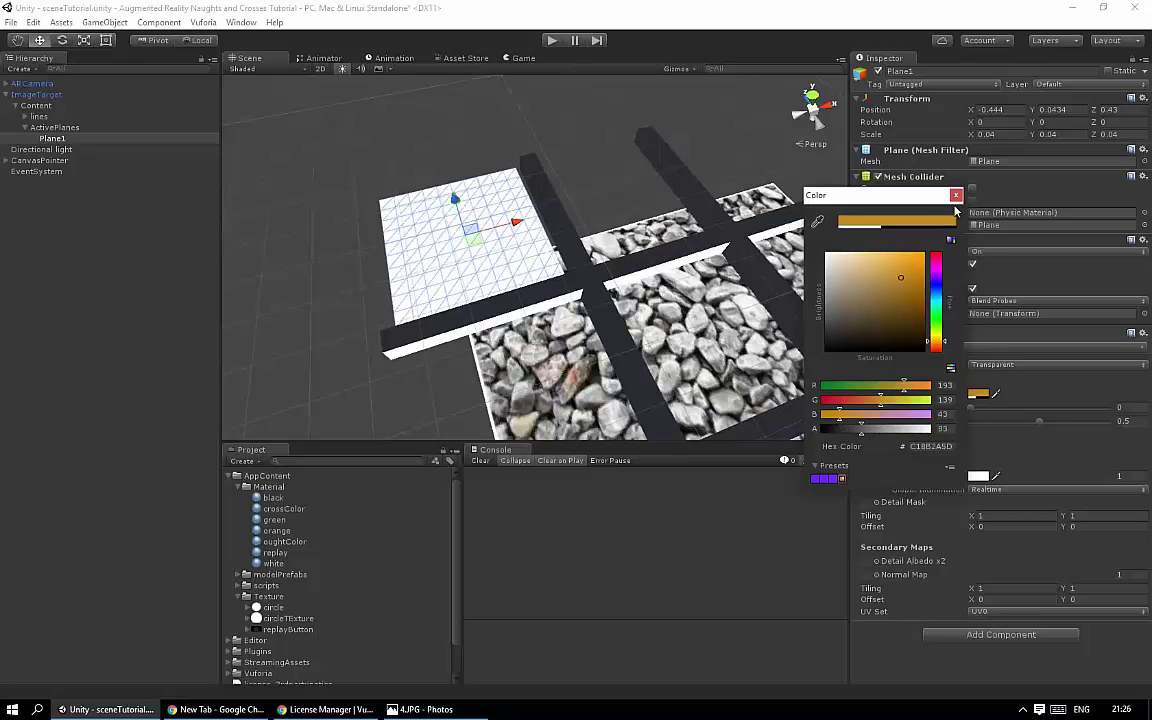
{"action": "left_click", "coordinate": [955, 195]}
Step: Change the emission colour to a yellow glow (D3D533)
{"action": "left_click", "coordinate": [979, 476]}
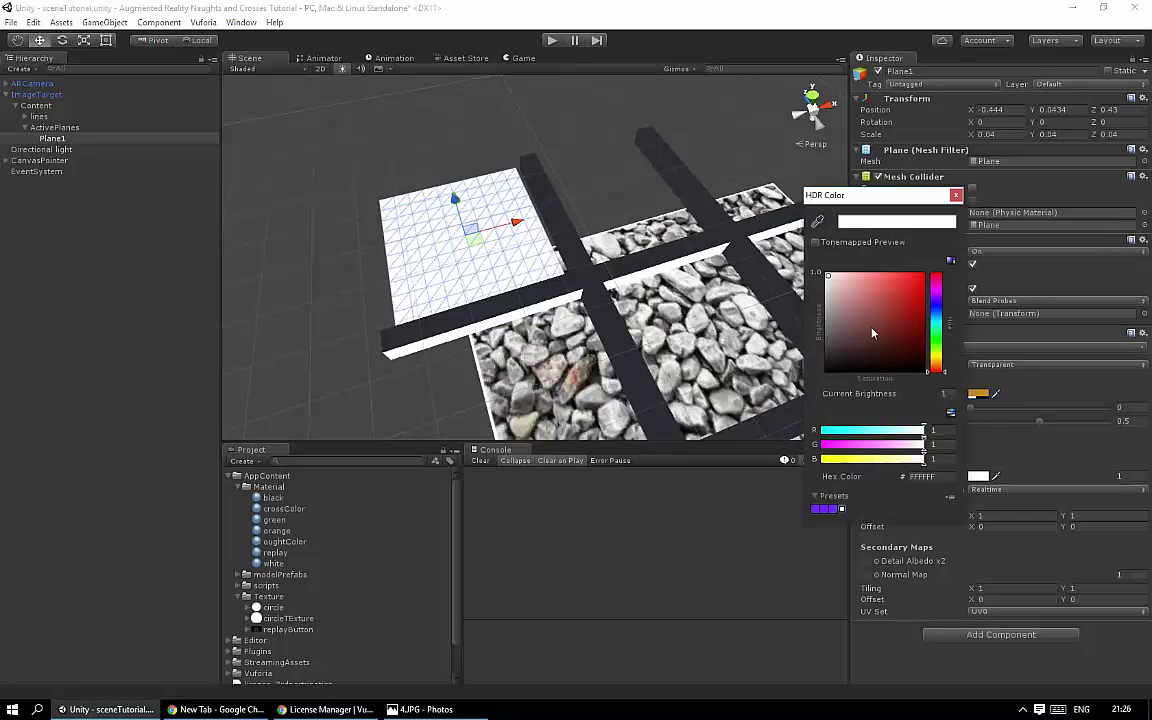
{"action": "left_click_drag", "start_coordinate": [887, 301], "coordinate": [874, 285]}
{"action": "left_click_drag", "start_coordinate": [946, 369], "coordinate": [937, 356]}
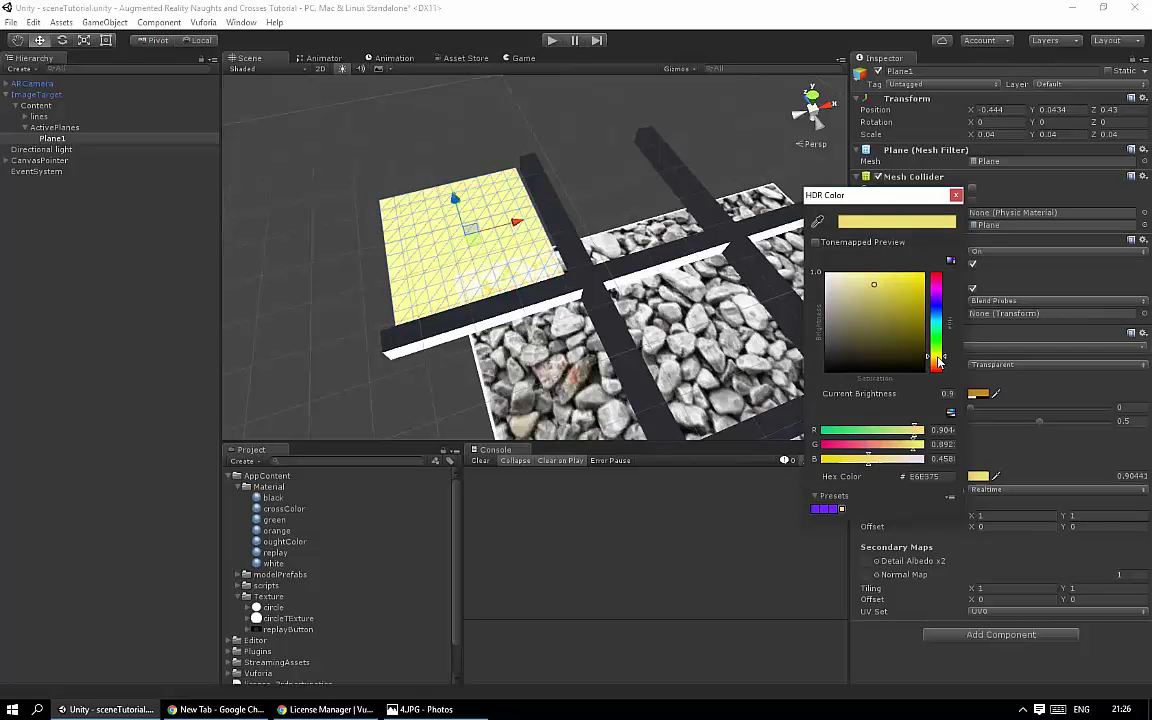
{"action": "left_click_drag", "start_coordinate": [893, 312], "coordinate": [900, 295]}
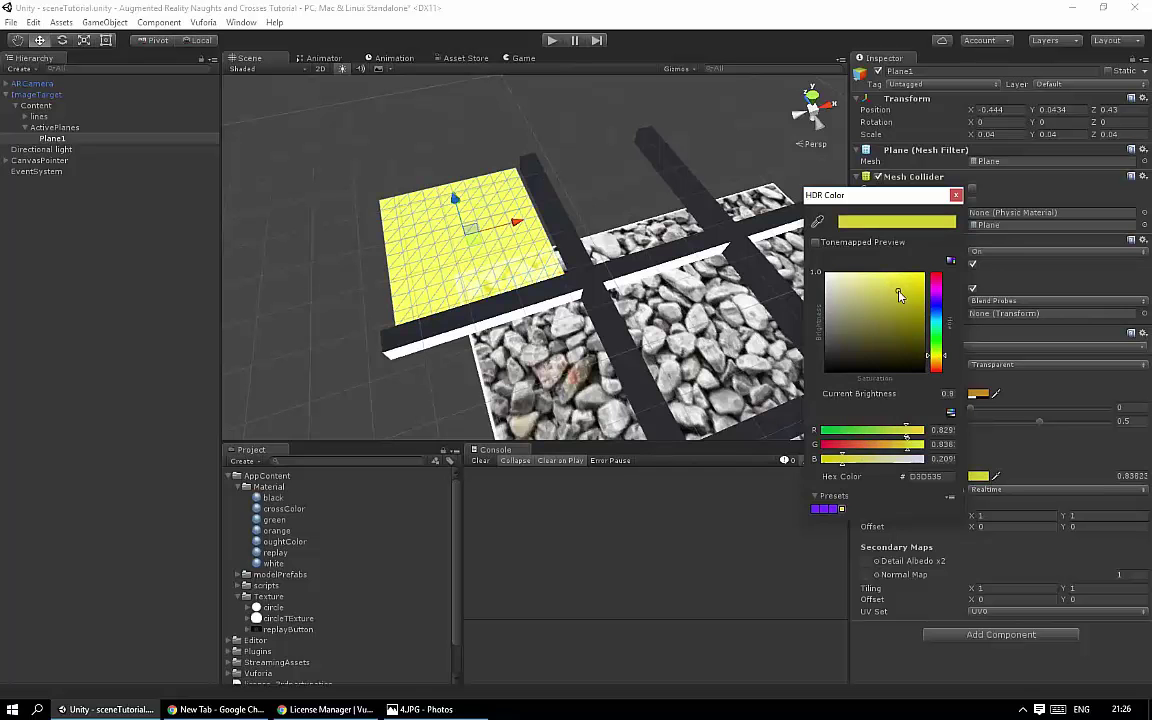
{"action": "left_click", "coordinate": [955, 195]}
{"action": "middle_click_drag", "start_coordinate": [630, 175], "coordinate": [561, 193]}
{"action": "right_click_drag", "start_coordinate": [561, 193], "coordinate": [387, 211]}
Step: Duplicate Plane1, rename the copy Plane2, and move it into the middle top square
{"action": "right_click", "coordinate": [62, 140]}
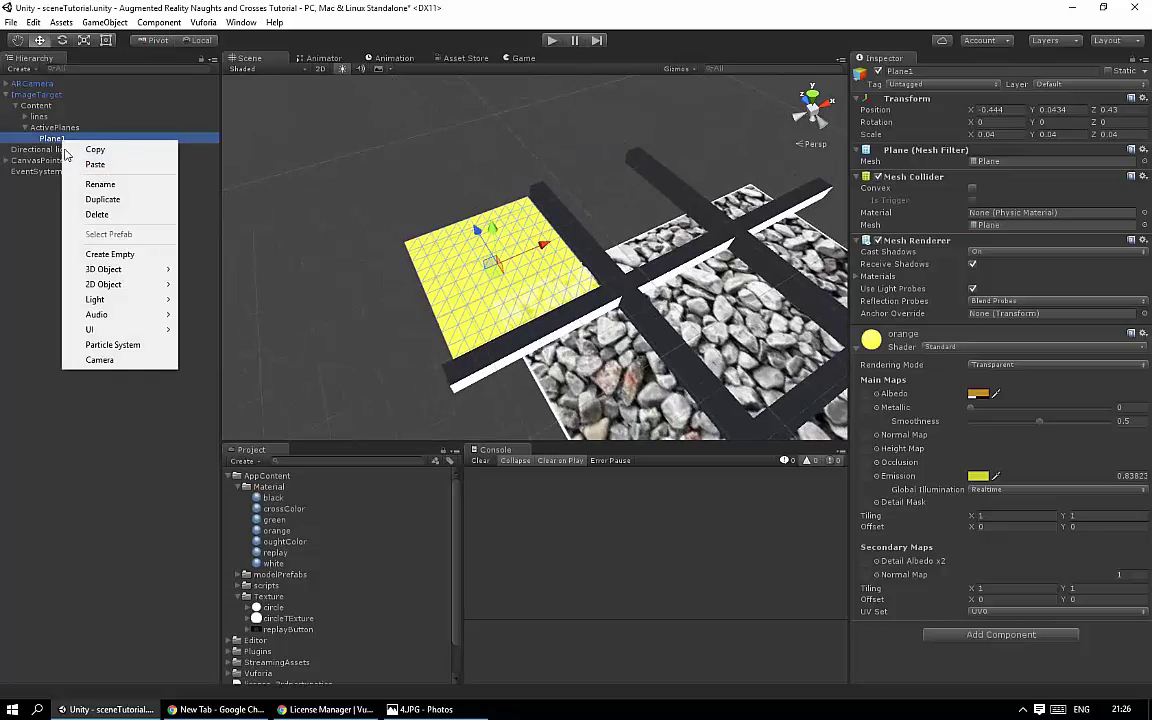
{"action": "left_click", "coordinate": [103, 200]}
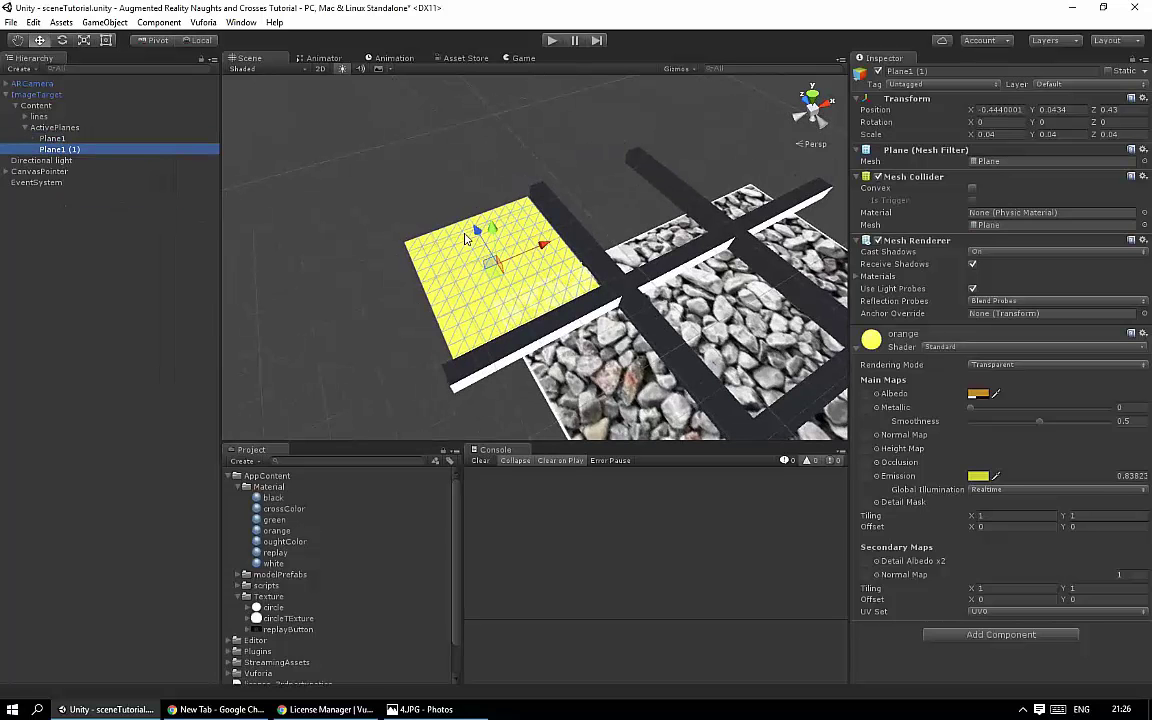
{"action": "right_click", "coordinate": [68, 149]}
{"action": "left_click", "coordinate": [100, 175]}
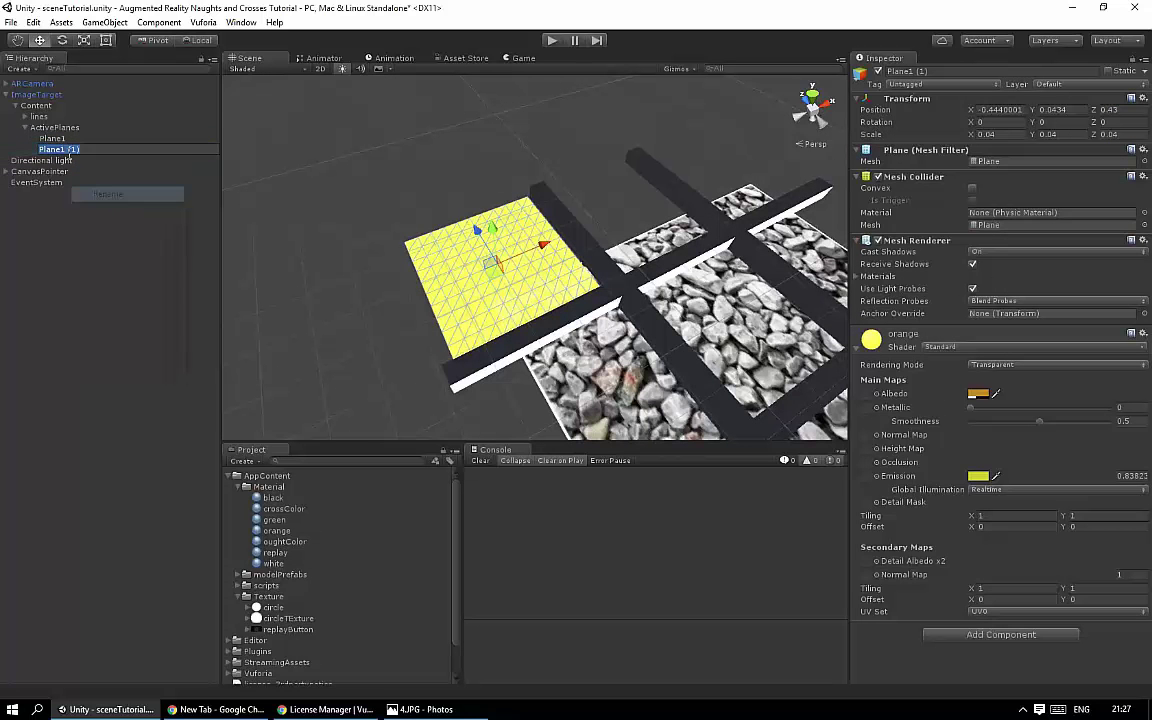
{"action": "type", "text": "2"}
{"action": "key", "text": "Return"}
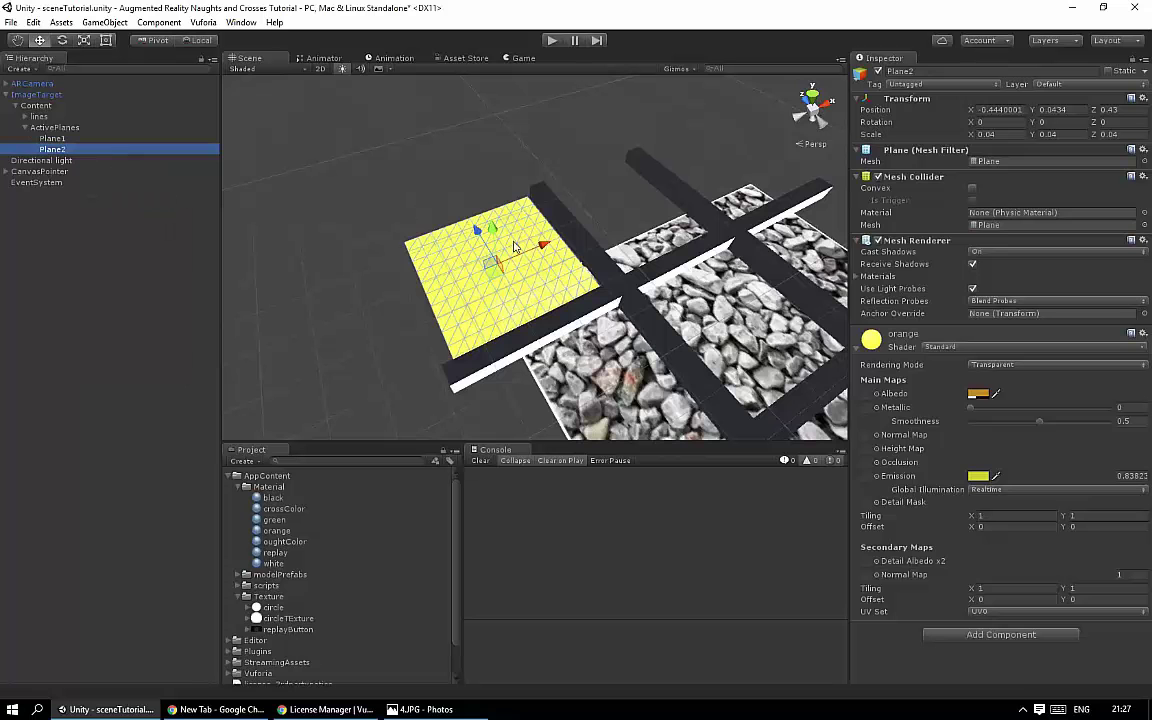
{"action": "mouse_move", "coordinate": [540, 250]}
{"action": "left_mouse_down"}
{"action": "mouse_move", "coordinate": [607, 185]}
{"action": "mouse_move", "coordinate": [463, 268]}
{"action": "mouse_move", "coordinate": [468, 226]}
{"action": "mouse_move", "coordinate": [593, 250]}
{"action": "mouse_move", "coordinate": [572, 253]}
{"action": "left_mouse_up"}
Step: Duplicate Plane2, move the copy into the right-hand top square, and rename it Plane3
{"action": "right_click", "coordinate": [55, 149]}
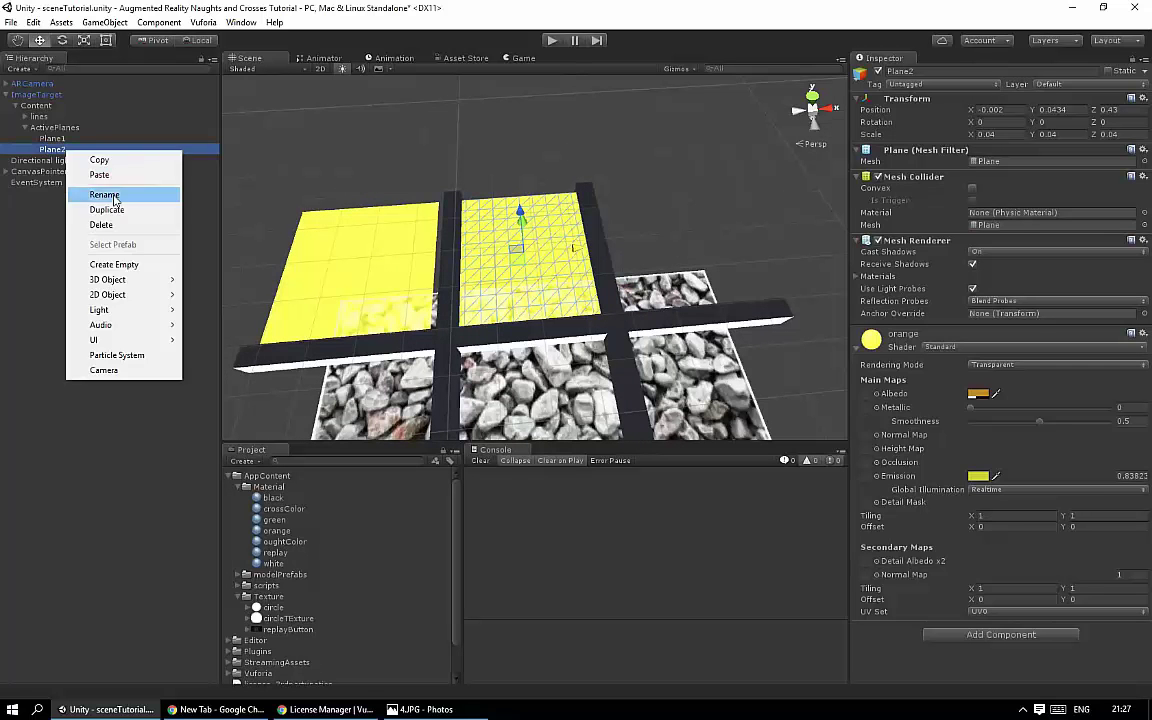
{"action": "left_click", "coordinate": [105, 198]}
{"action": "right_click", "coordinate": [52, 162]}
{"action": "key", "text": "Escape"}
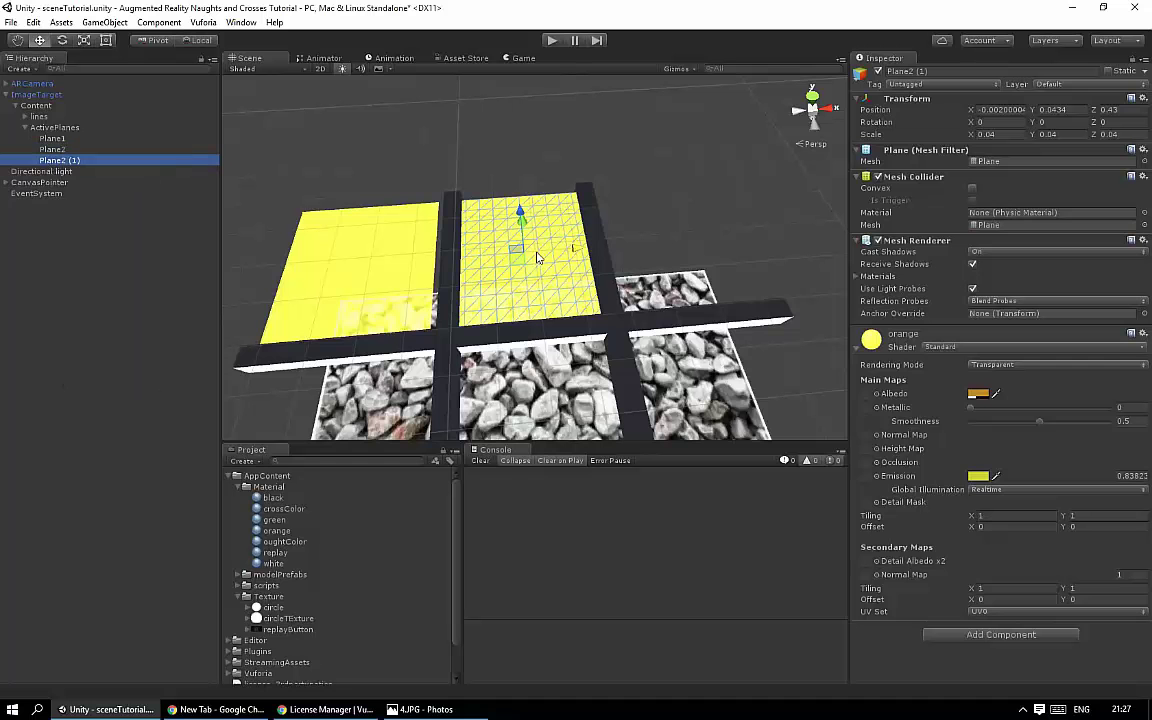
{"action": "left_click_drag", "start_coordinate": [500, 231], "coordinate": [733, 253]}
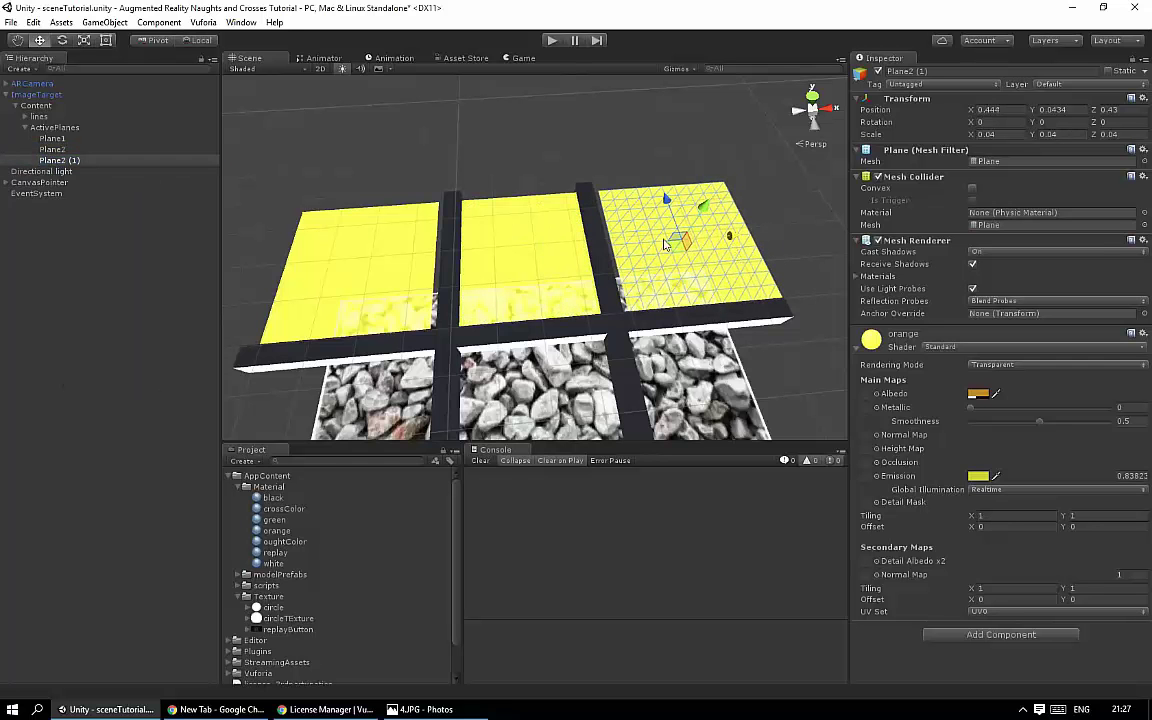
{"action": "left_click", "coordinate": [903, 72]}
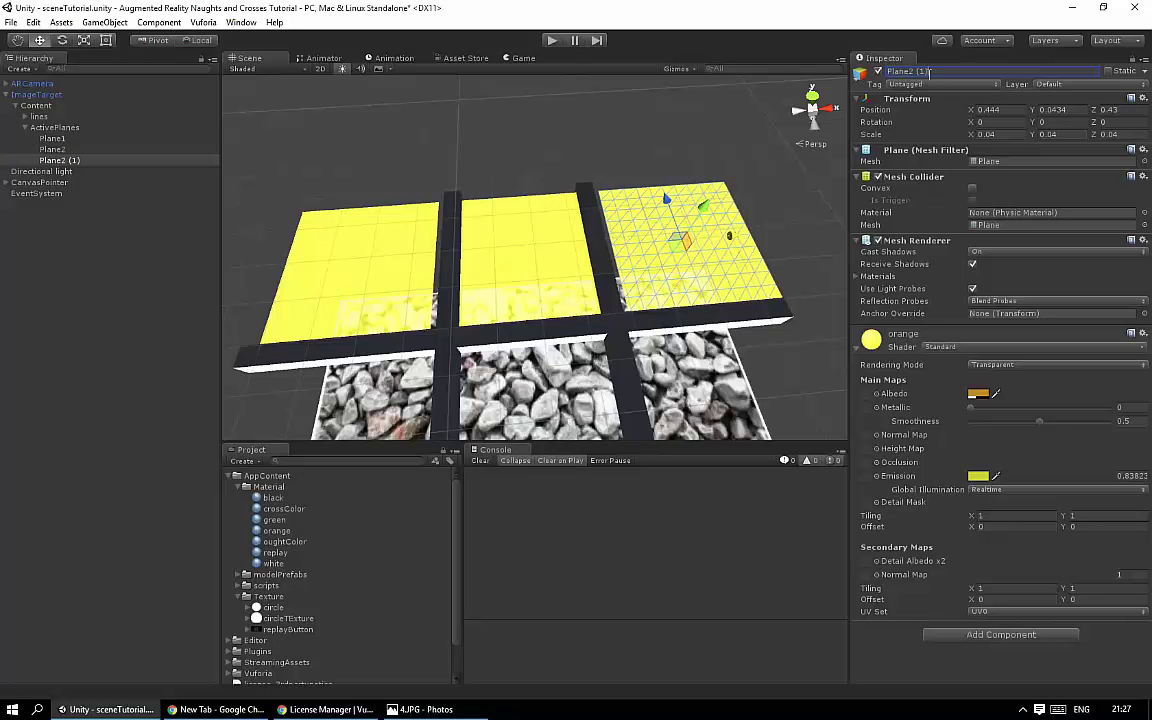
{"action": "key", "text": "BackSpace"}
{"action": "key", "text": "BackSpace"}
{"action": "key", "text": "BackSpace"}
{"action": "type", "text": "3"}
{"action": "key", "text": "Return"}
Step: Select Plane1, Plane2 and Plane3 together in the Hierarchy
{"action": "left_click", "coordinate": [50, 149]}
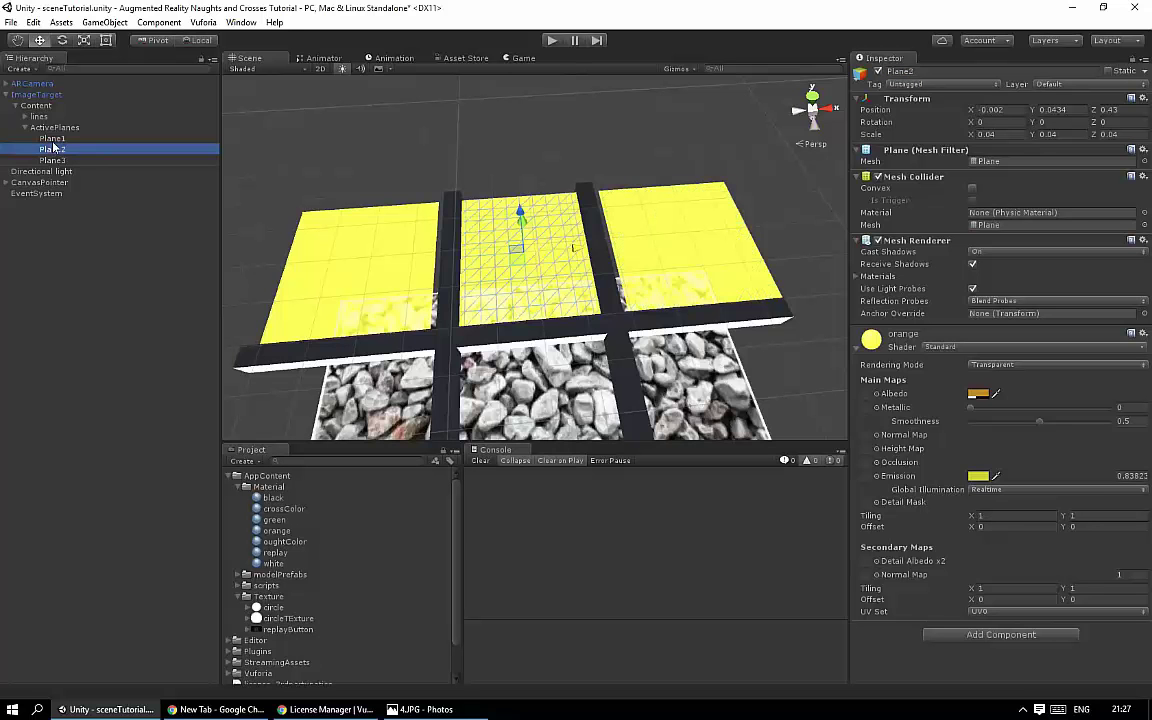
{"action": "left_click", "coordinate": [50, 138]}
{"action": "left_click", "coordinate": [55, 160], "text": "shift"}
{"action": "right_click", "coordinate": [57, 163]}
Step: Duplicate the top-row tiles and move the copies into the board's middle row
{"action": "left_click", "coordinate": [95, 221]}
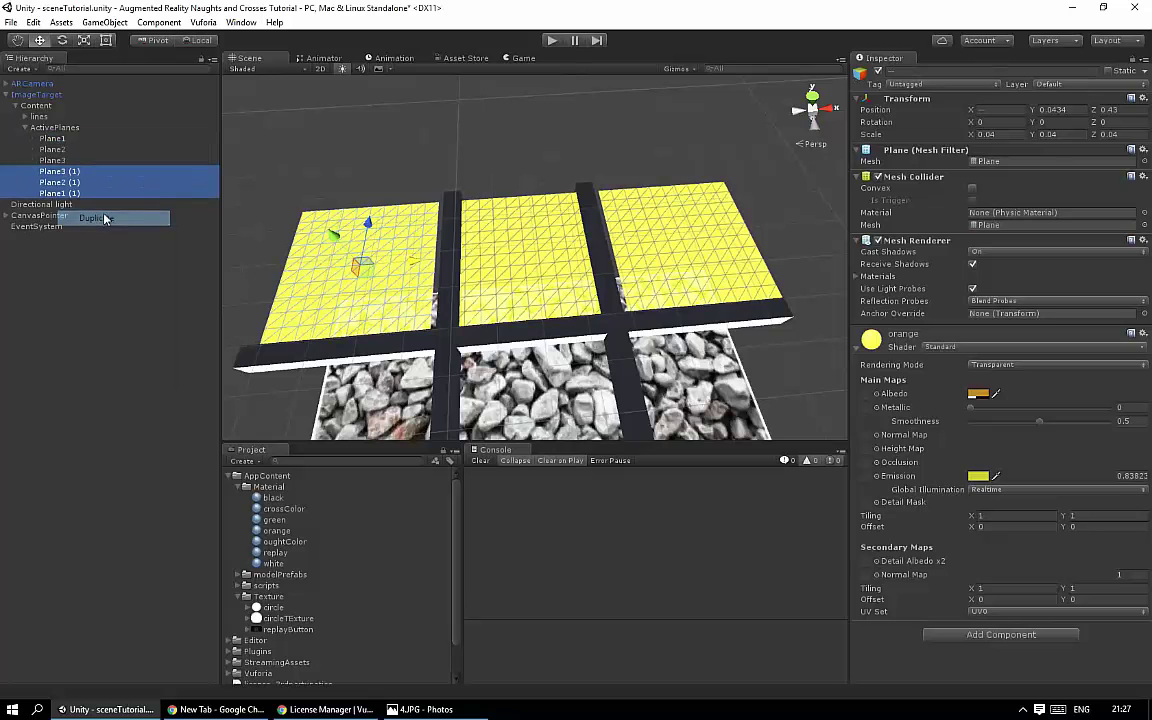
{"action": "left_click_drag", "start_coordinate": [378, 224], "coordinate": [372, 291]}
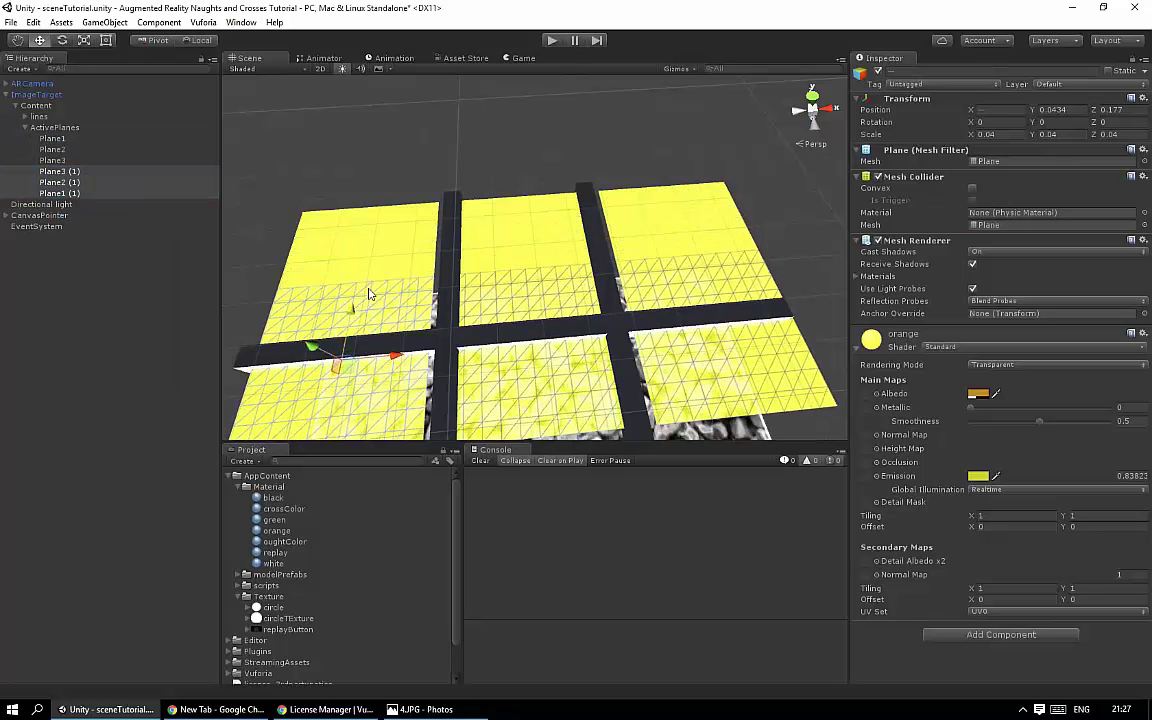
{"action": "scroll", "coordinate": [409, 284], "scroll_direction": "down", "scroll_amount": 2}
{"action": "middle_click_drag", "start_coordinate": [409, 284], "coordinate": [434, 239]}
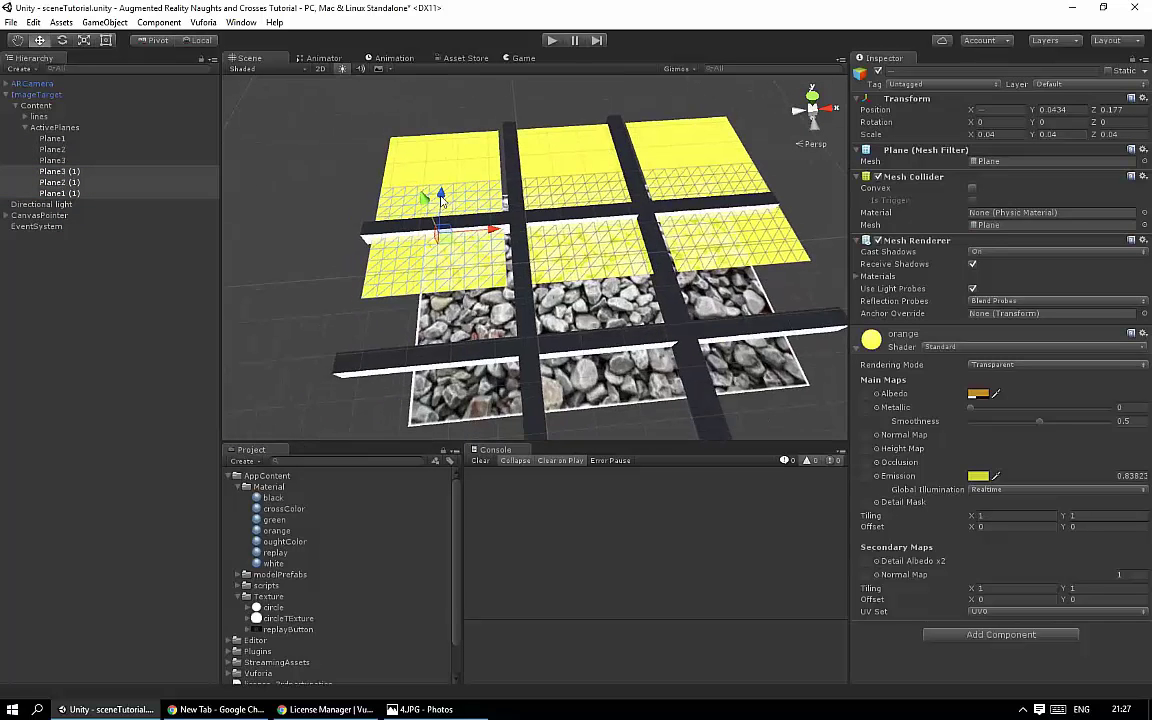
{"action": "mouse_move", "coordinate": [441, 199]}
{"action": "left_mouse_down"}
{"action": "mouse_move", "coordinate": [436, 250]}
{"action": "mouse_move", "coordinate": [183, 208]}
{"action": "left_mouse_up"}
Step: Rename Plane1 (1) to Plane4 and move it just below Plane3 in the Hierarchy
{"action": "left_click", "coordinate": [73, 171]}
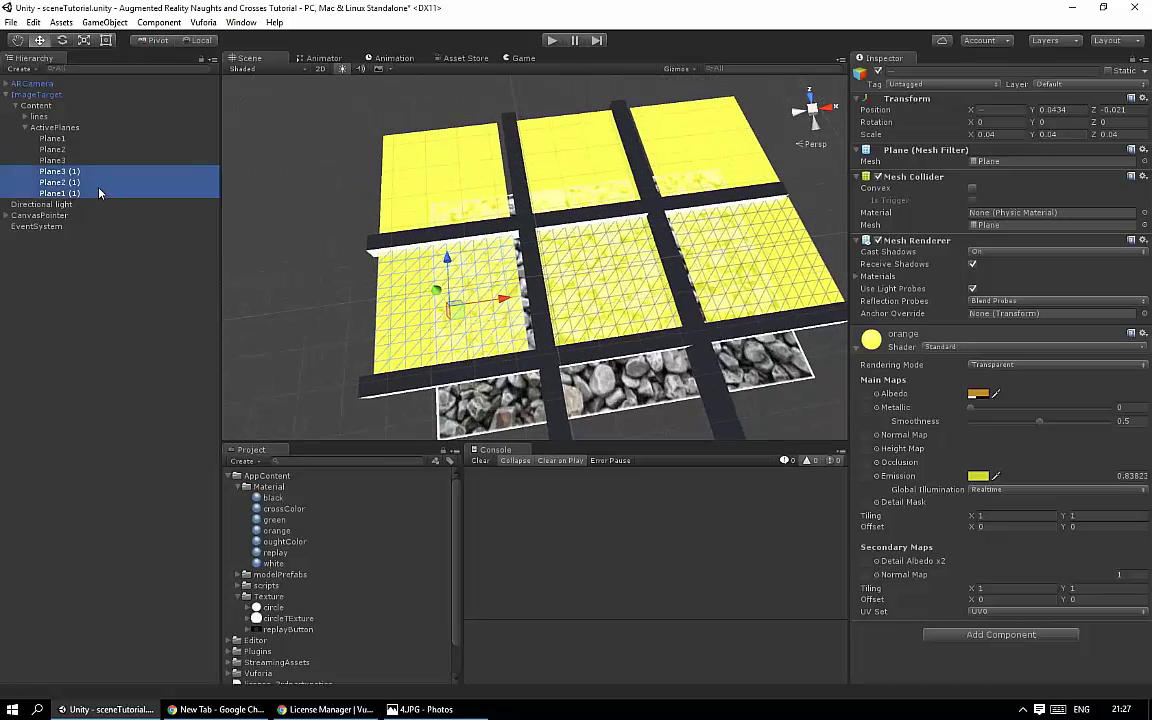
{"action": "left_click", "coordinate": [71, 182]}
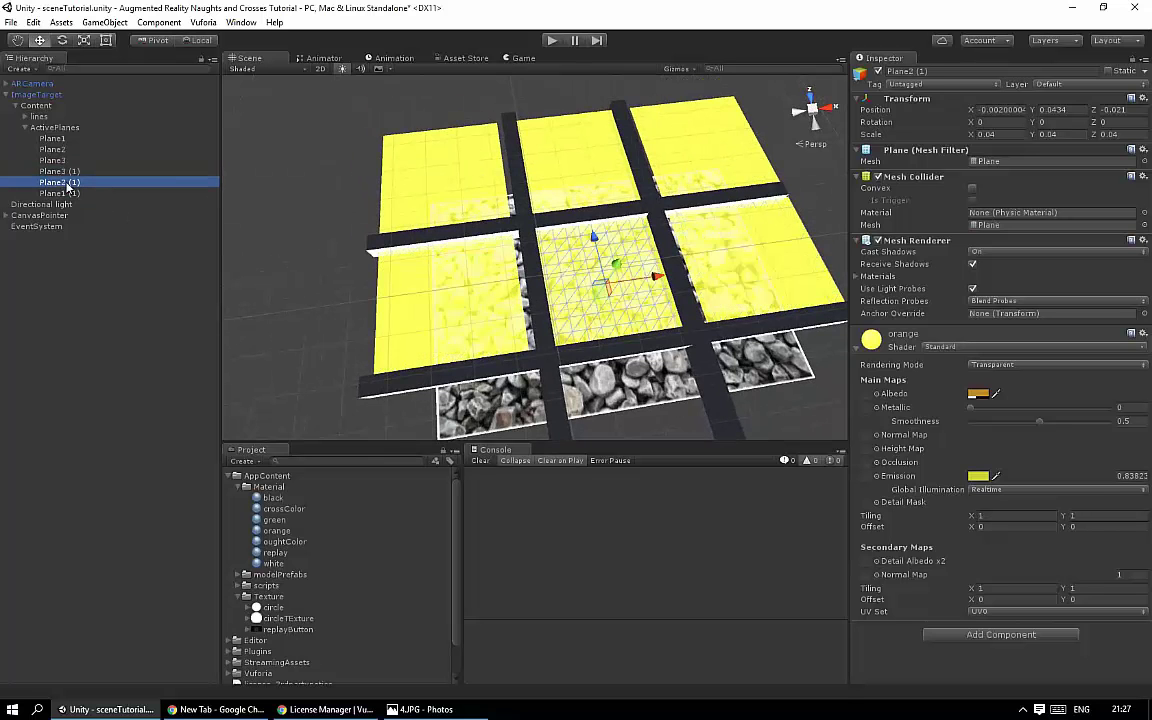
{"action": "left_click", "coordinate": [66, 193]}
{"action": "right_click", "coordinate": [66, 193]}
{"action": "left_click", "coordinate": [104, 237]}
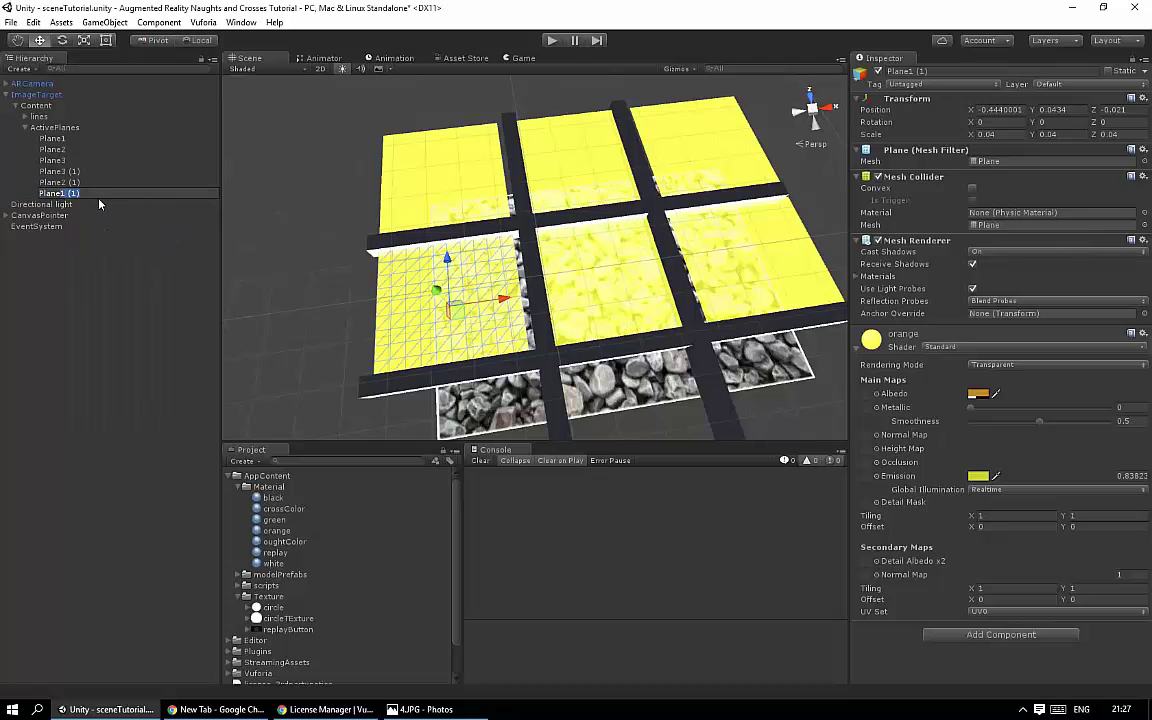
{"action": "type", "text": "4"}
{"action": "key", "text": "Return"}
{"action": "left_click_drag", "start_coordinate": [55, 193], "coordinate": [62, 170]}
Step: Rename Plane2 (1) to Plane5 and Plane3 (1) to Plane6
{"action": "left_click", "coordinate": [64, 193]}
{"action": "right_click", "coordinate": [65, 192]}
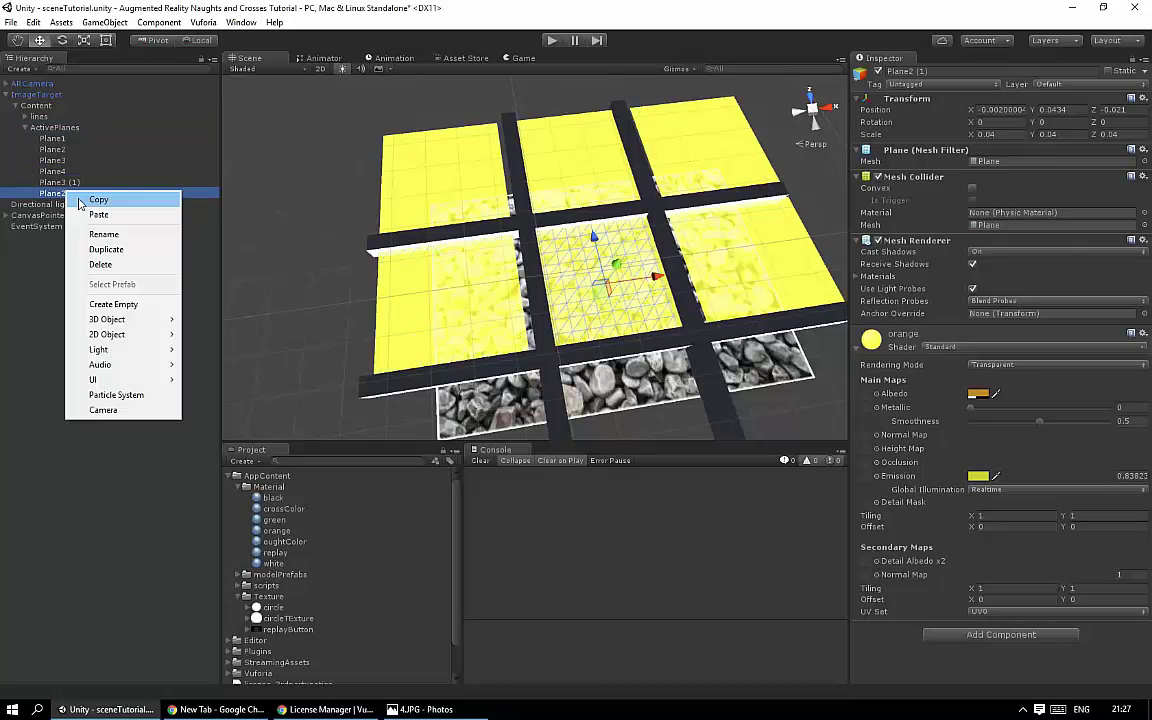
{"action": "left_click", "coordinate": [104, 235]}
{"action": "type", "text": "Plane5"}
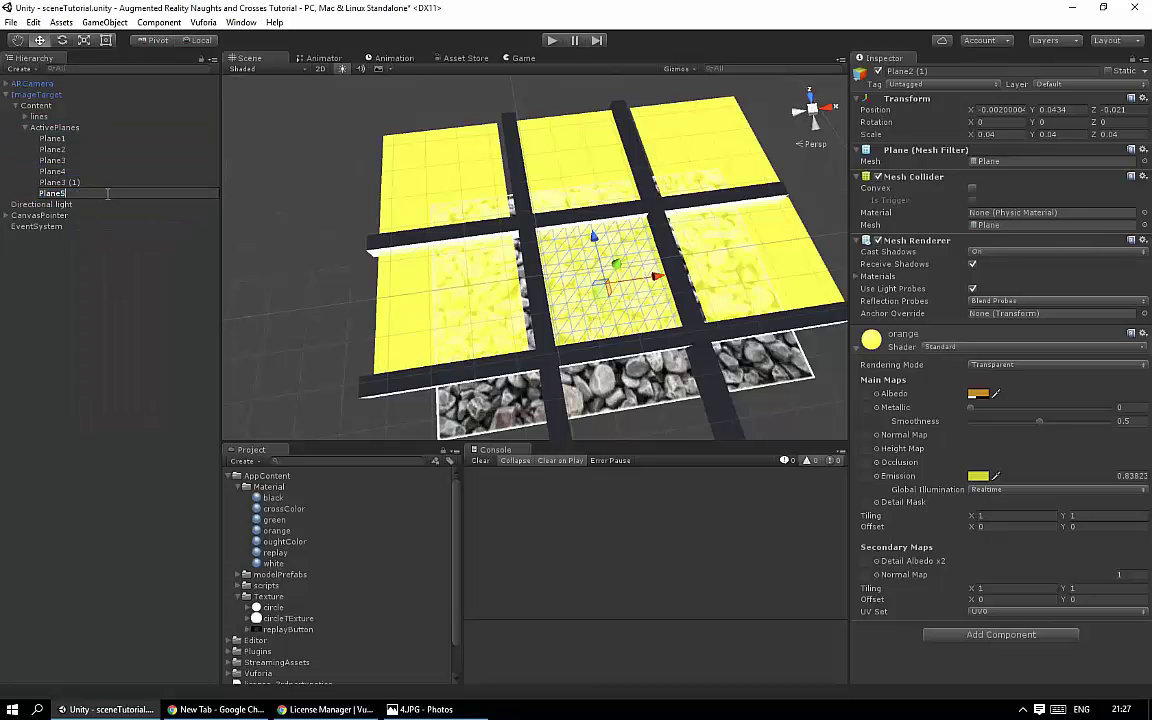
{"action": "left_click", "coordinate": [62, 183]}
{"action": "right_click", "coordinate": [65, 183]}
{"action": "left_click", "coordinate": [100, 226]}
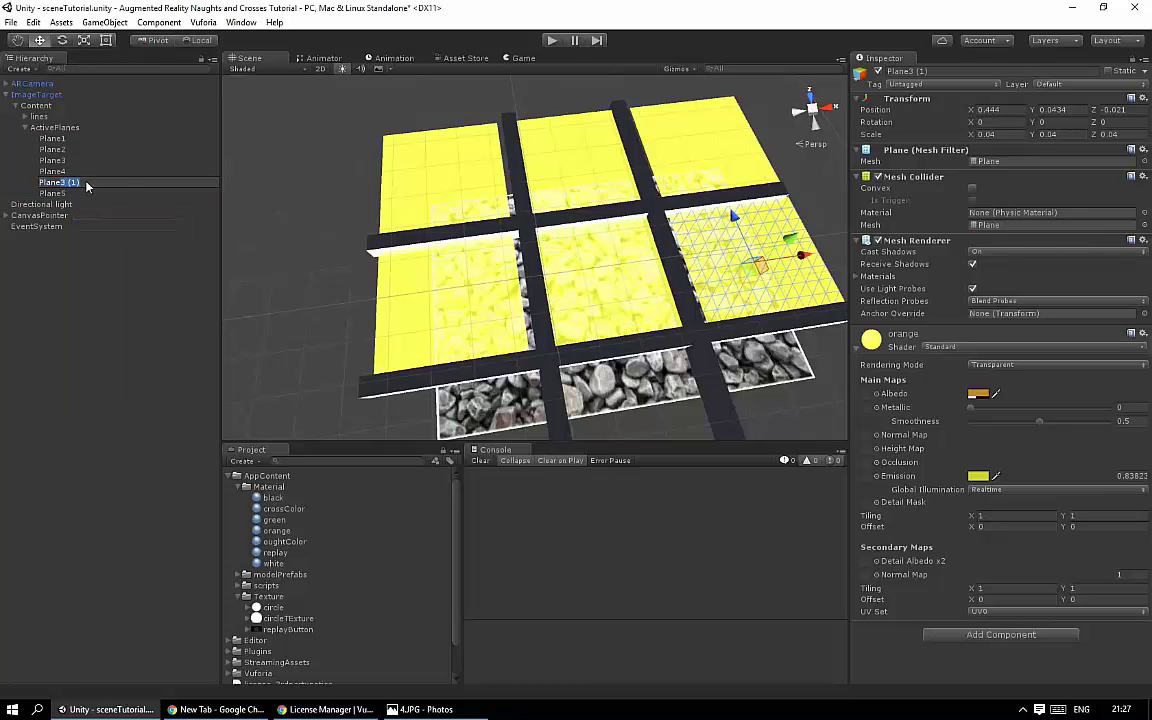
{"action": "type", "text": "6"}
{"action": "key", "text": "Return"}
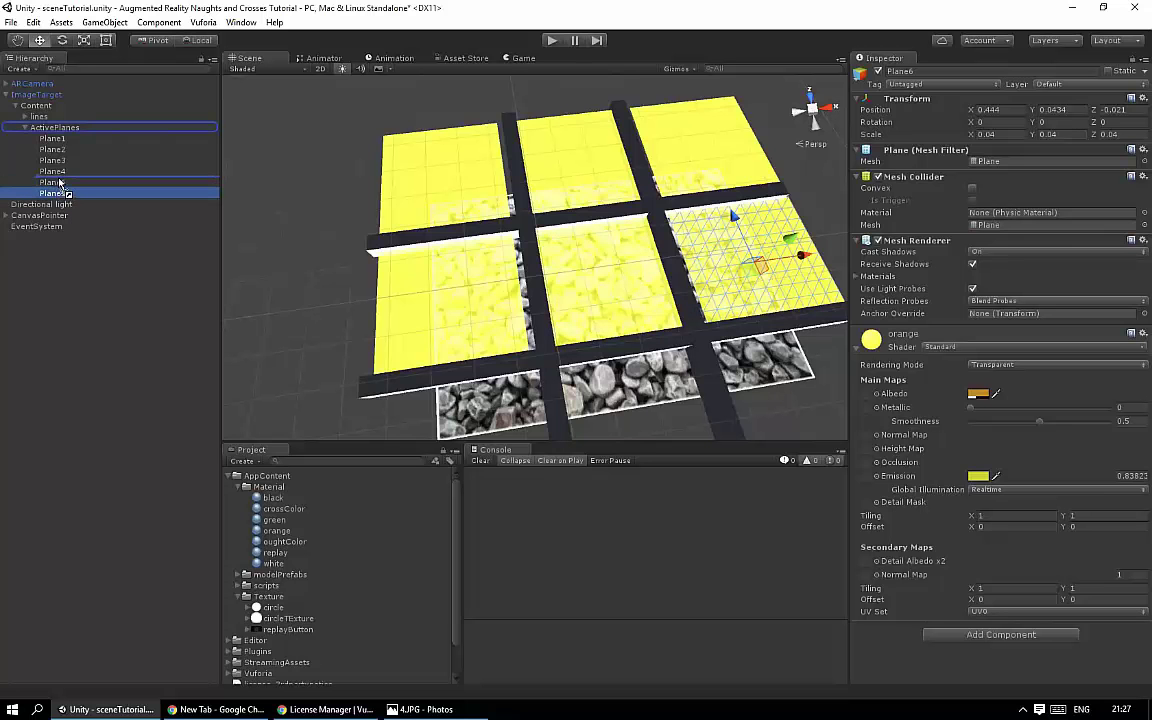
Step: Select Plane4 through Plane6 and duplicate them
{"action": "key", "text": "Up"}
{"action": "key", "text": "Up"}
{"action": "key", "text": "Down"}
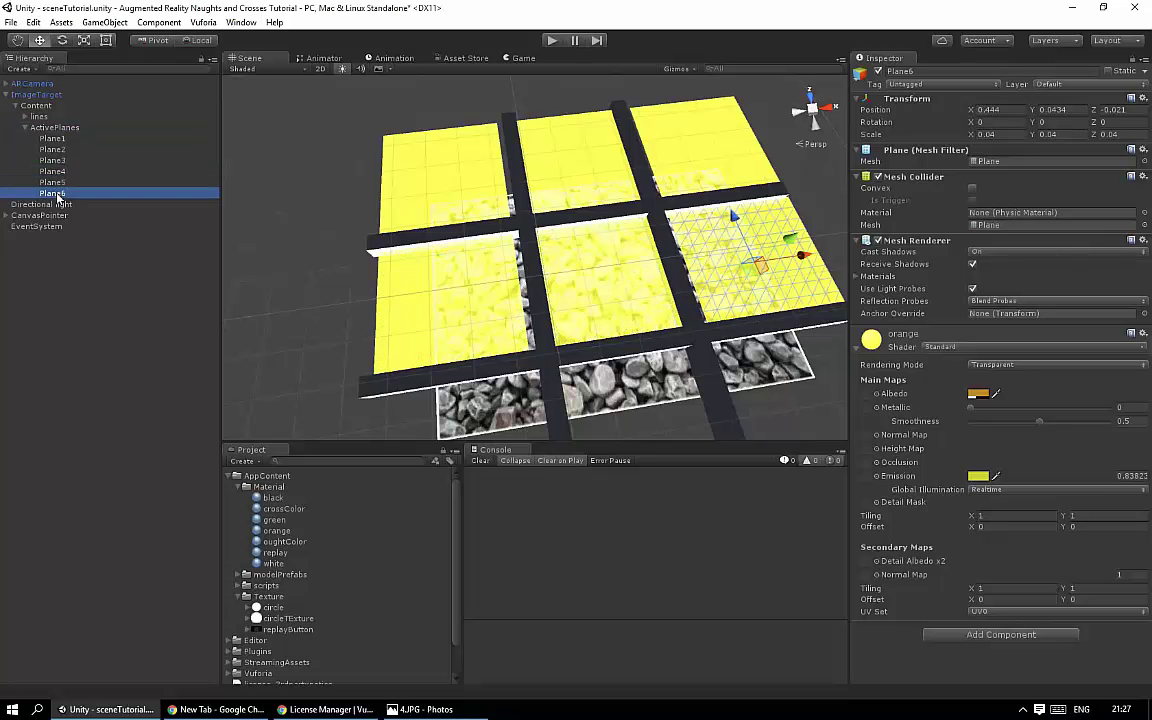
{"action": "left_click", "coordinate": [52, 182], "text": "ctrl"}
{"action": "left_click", "coordinate": [52, 171], "text": "ctrl"}
{"action": "right_click", "coordinate": [62, 183]}
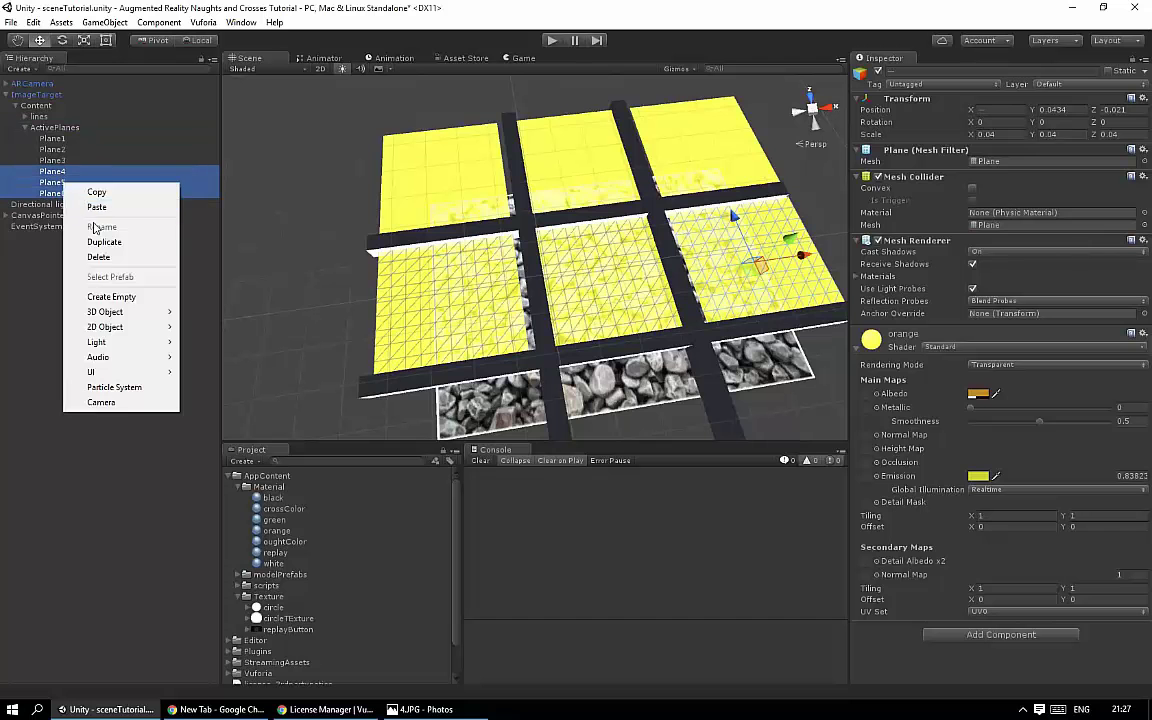
{"action": "left_click", "coordinate": [100, 242]}
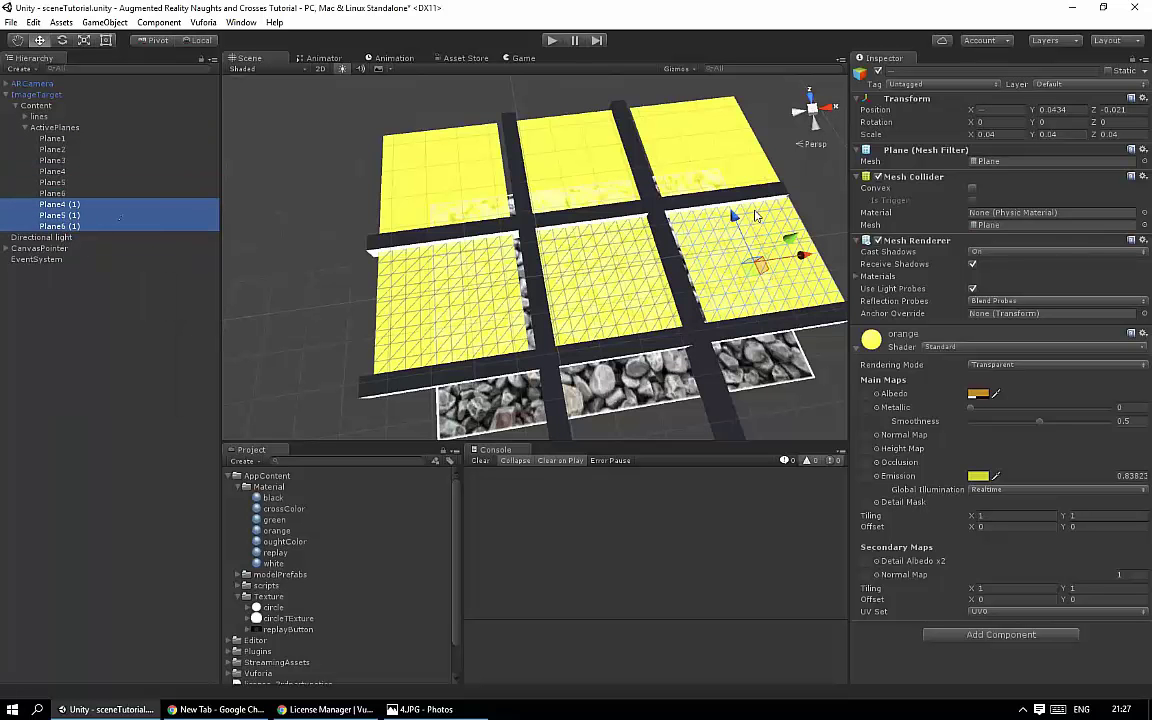
Step: Move the copied tiles forward into the third row and rename Plane4 (1) to Plane7
{"action": "mouse_move", "coordinate": [735, 220]}
{"action": "left_mouse_down"}
{"action": "mouse_move", "coordinate": [740, 370]}
{"action": "mouse_move", "coordinate": [598, 253]}
{"action": "mouse_move", "coordinate": [420, 242]}
{"action": "left_mouse_up"}
{"action": "left_click", "coordinate": [55, 204]}
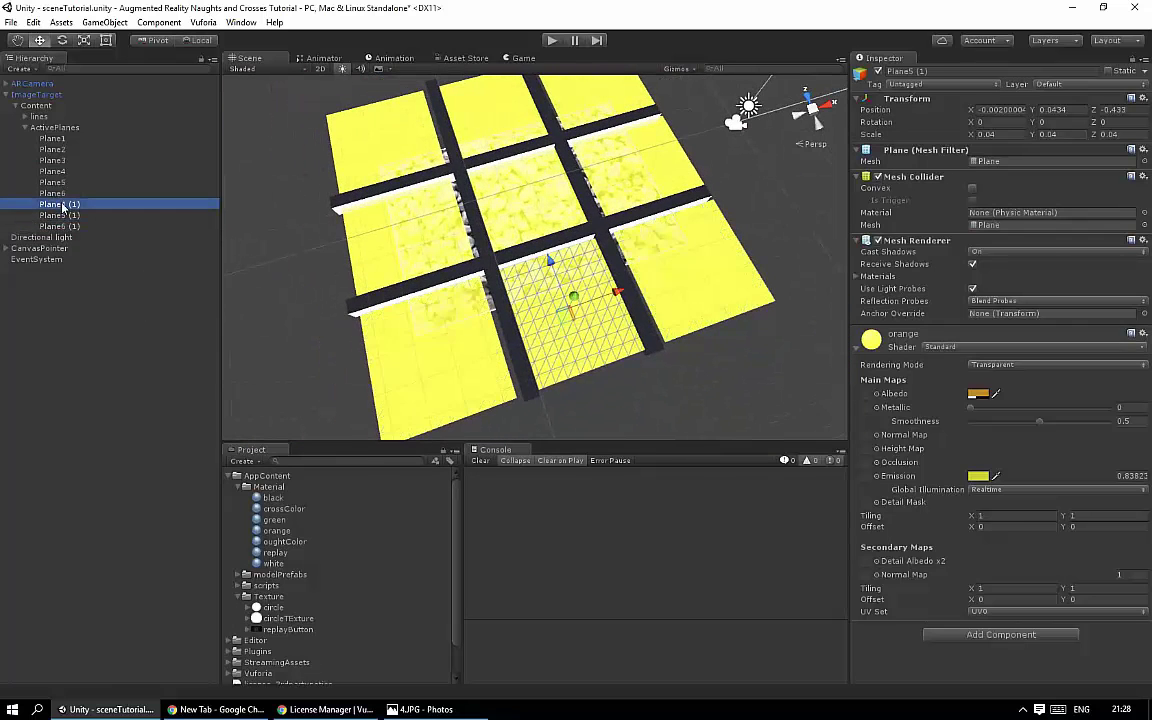
{"action": "right_click", "coordinate": [62, 204]}
{"action": "left_click", "coordinate": [100, 250]}
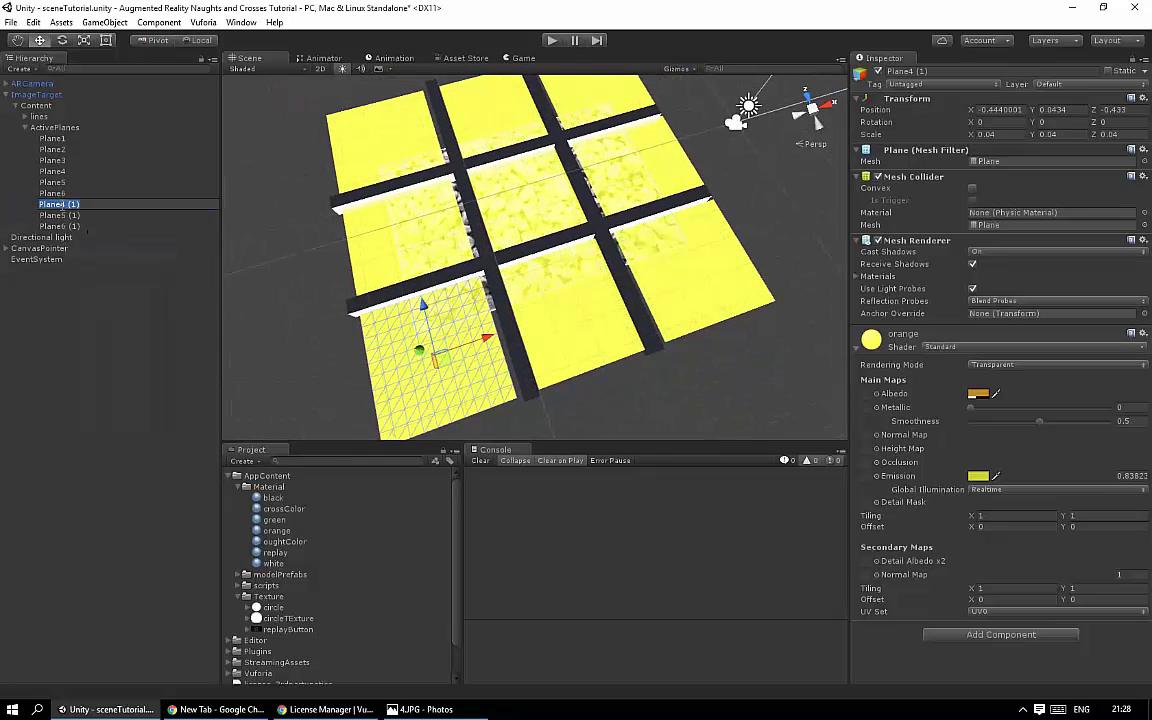
{"action": "left_click_drag", "start_coordinate": [63, 204], "coordinate": [116, 204]}
{"action": "type", "text": "7"}
{"action": "key", "text": "Return"}
Step: Rename Plane5 (1) and Plane6 (1) to Plane8 and Plane9, then select Plane4
{"action": "left_click", "coordinate": [60, 215]}
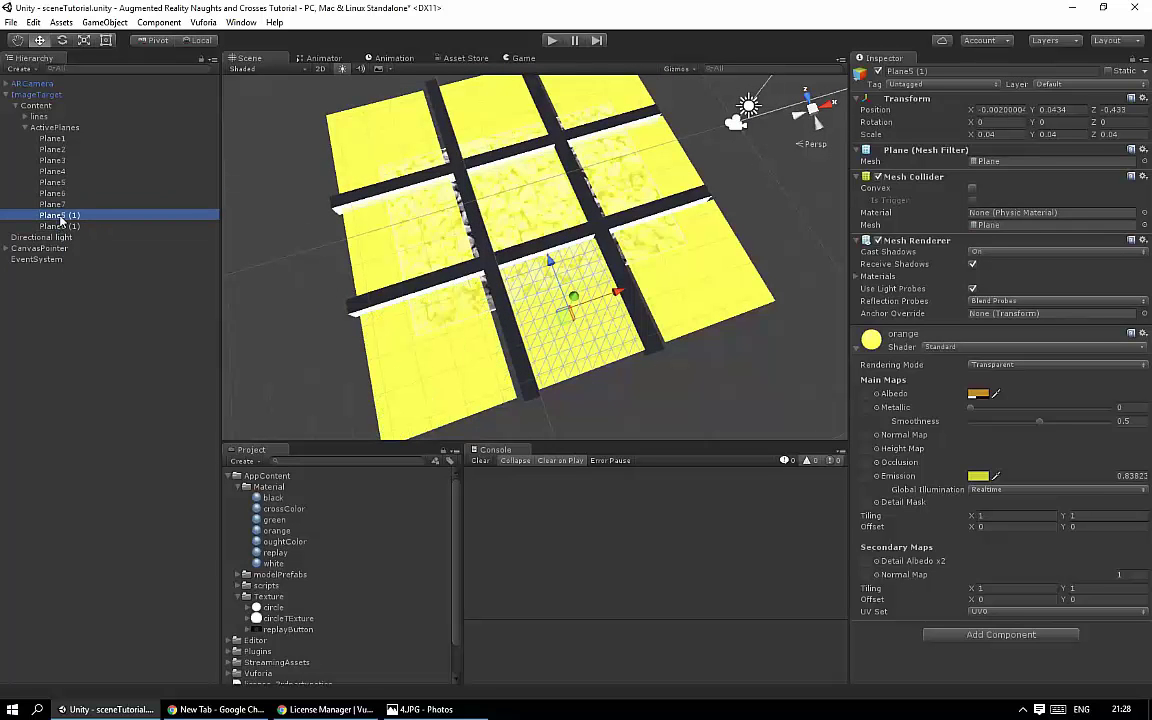
{"action": "right_click", "coordinate": [62, 215]}
{"action": "left_click", "coordinate": [100, 261]}
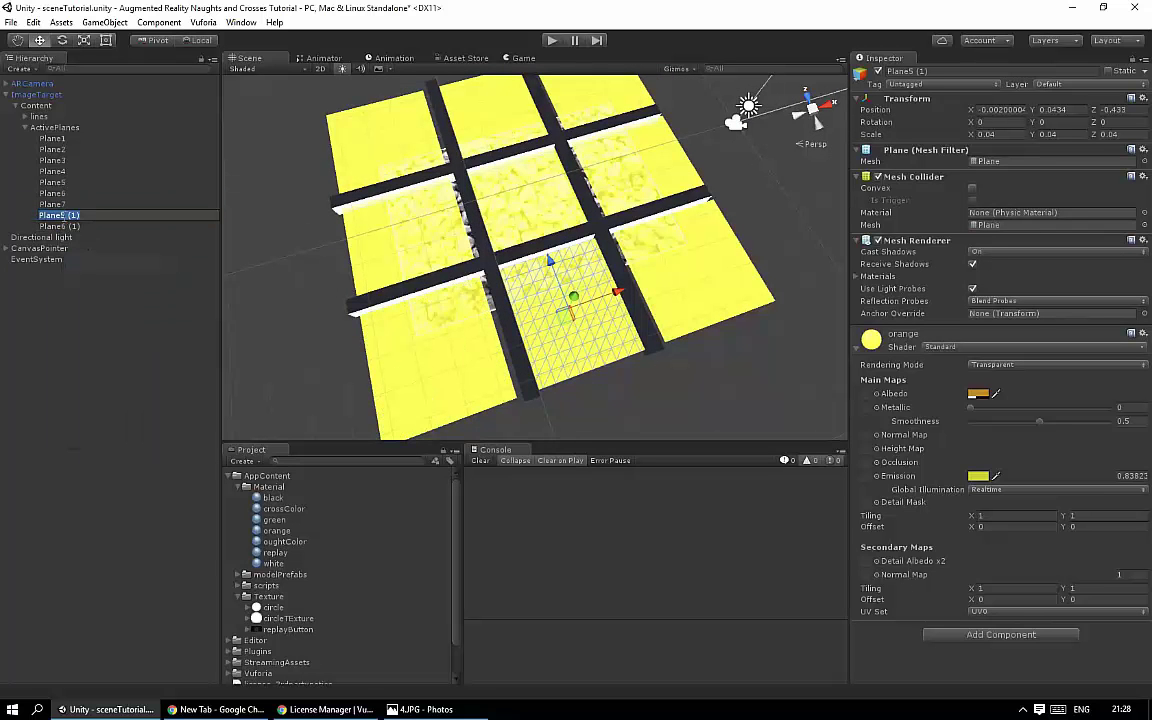
{"action": "type", "text": "8"}
{"action": "mouse_move", "coordinate": [63, 215]}
{"action": "left_mouse_down"}
{"action": "mouse_move", "coordinate": [116, 215]}
{"action": "mouse_move", "coordinate": [78, 228]}
{"action": "left_mouse_up"}
{"action": "key", "text": "Return"}
{"action": "left_click", "coordinate": [60, 226]}
{"action": "right_click", "coordinate": [60, 226]}
{"action": "left_click", "coordinate": [105, 272]}
{"action": "type", "text": "9"}
{"action": "key", "text": "Return"}
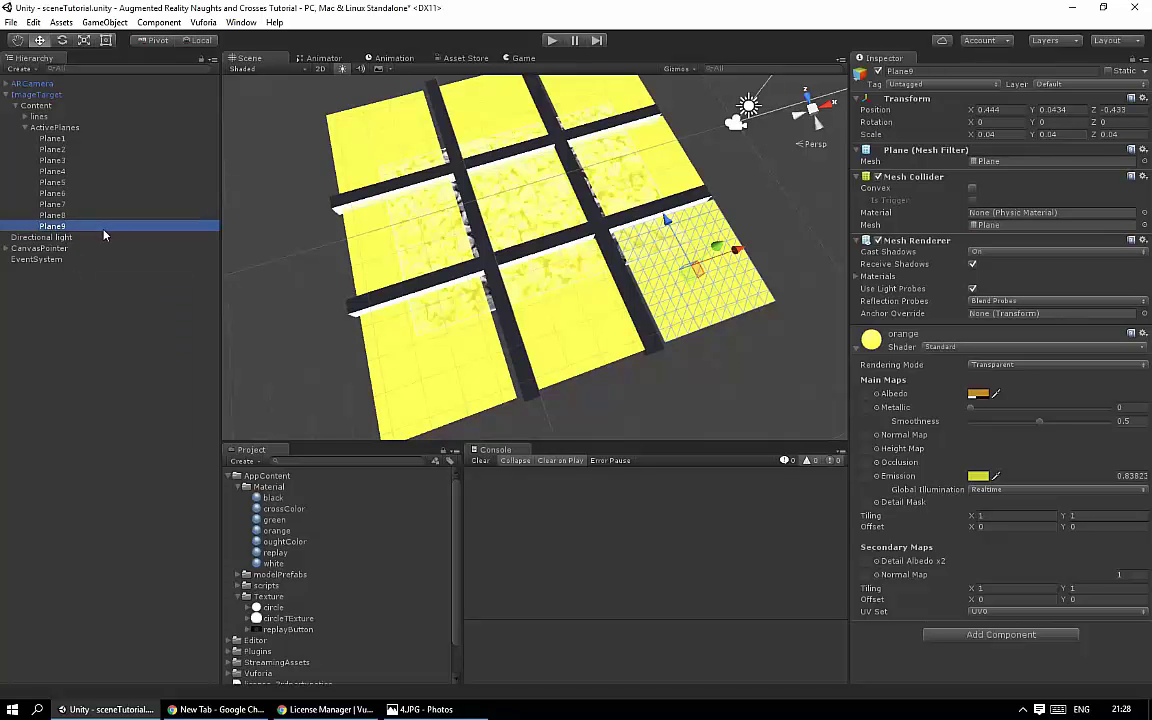
{"action": "left_click", "coordinate": [58, 193]}
{"action": "left_click", "coordinate": [61, 172]}
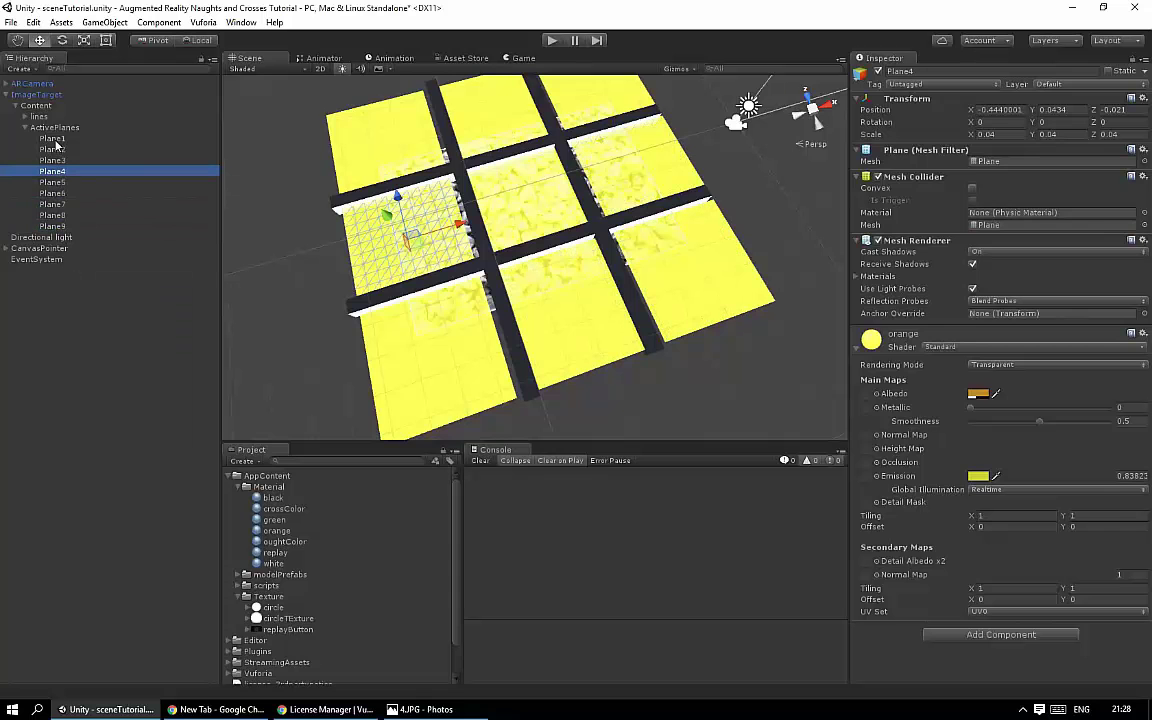
Step: Select the orange material and raise its emission blue value to 0.277
{"action": "left_click", "coordinate": [978, 476]}
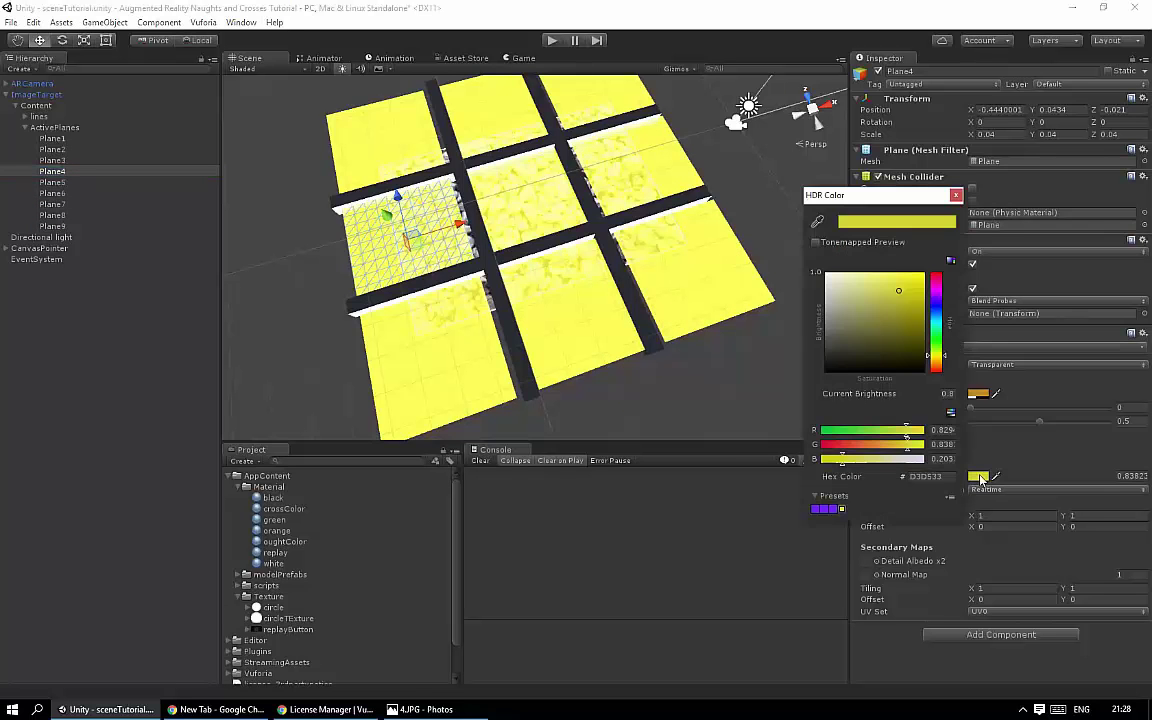
{"action": "left_click", "coordinate": [279, 534]}
{"action": "left_click", "coordinate": [279, 532]}
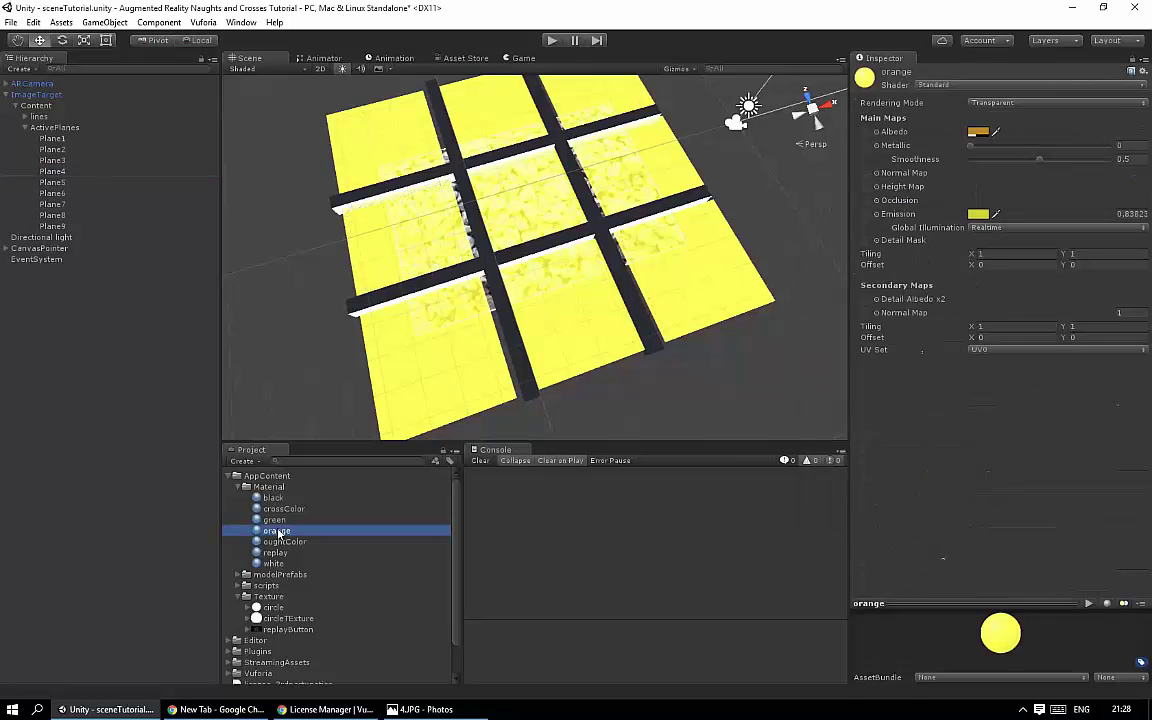
{"action": "key", "text": "Up"}
{"action": "key", "text": "Down"}
{"action": "left_click", "coordinate": [984, 215]}
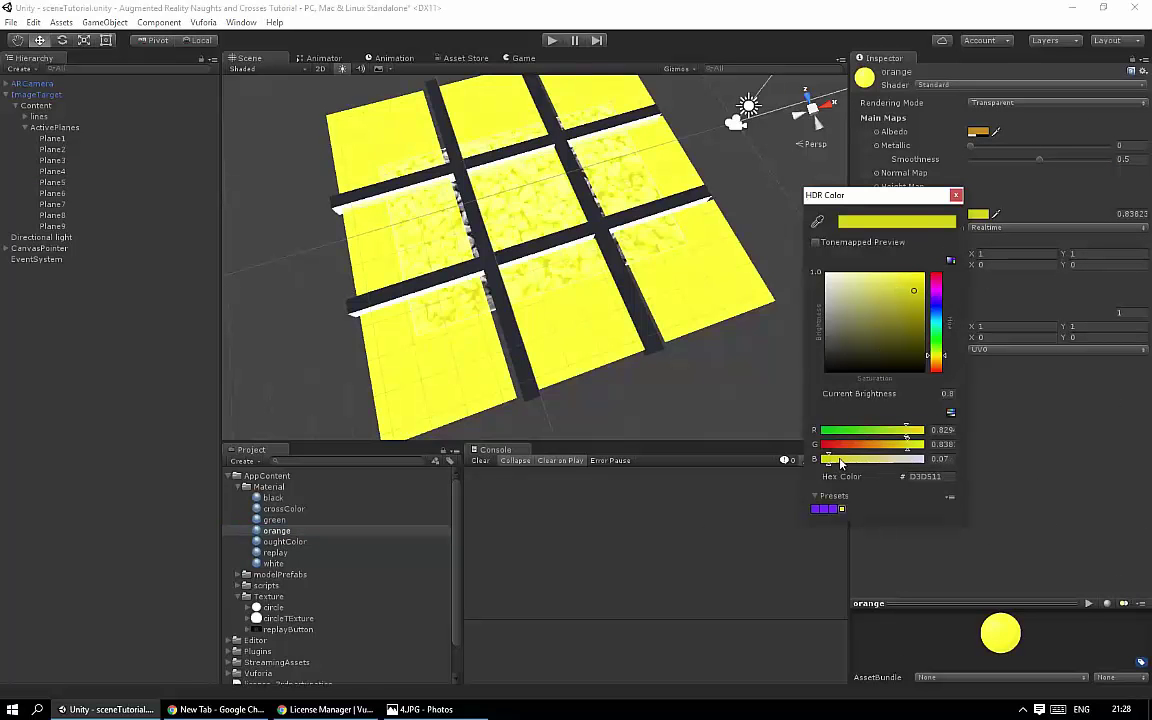
{"action": "left_click_drag", "start_coordinate": [840, 465], "coordinate": [852, 465]}
Step: Make the orange material's base colour white with alpha lowered to 74
{"action": "left_click", "coordinate": [978, 132]}
{"action": "mouse_move", "coordinate": [857, 433]}
{"action": "left_mouse_down"}
{"action": "mouse_move", "coordinate": [821, 443]}
{"action": "mouse_move", "coordinate": [873, 428]}
{"action": "left_mouse_up"}
{"action": "left_click_drag", "start_coordinate": [836, 267], "coordinate": [816, 250]}
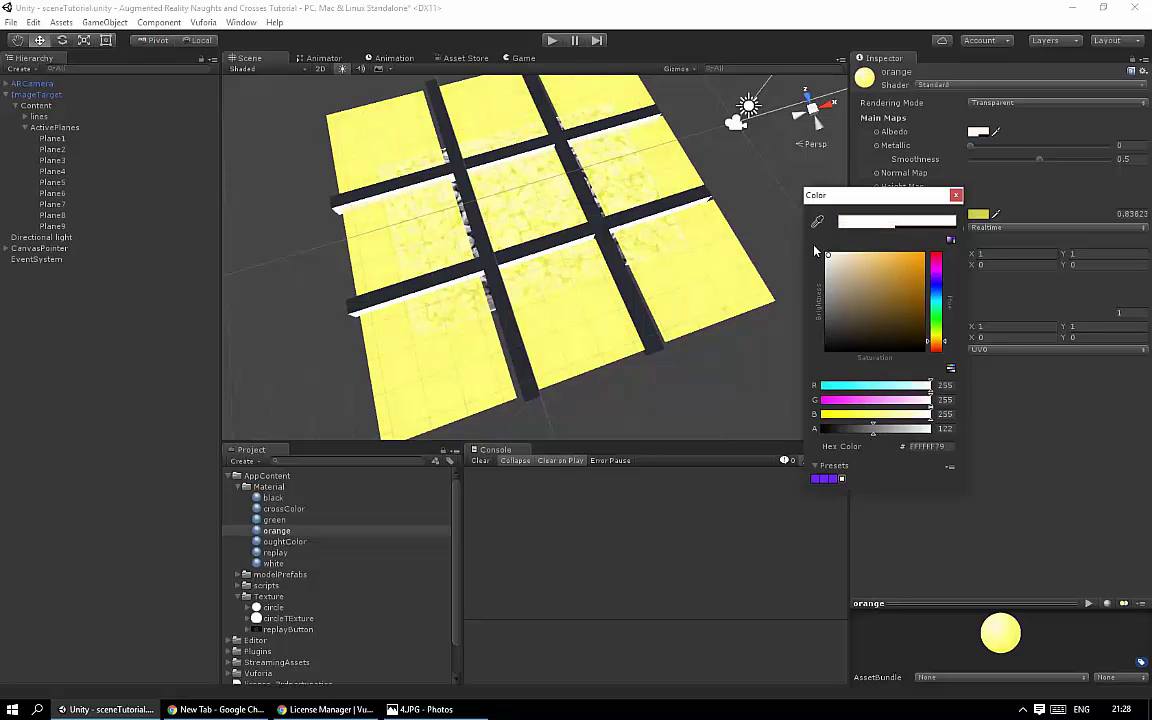
{"action": "left_click_drag", "start_coordinate": [840, 431], "coordinate": [852, 440]}
{"action": "left_click", "coordinate": [956, 195]}
Step: Raise the emission blue value to 0.343 for a paler D3D565 glow
{"action": "left_click", "coordinate": [978, 213]}
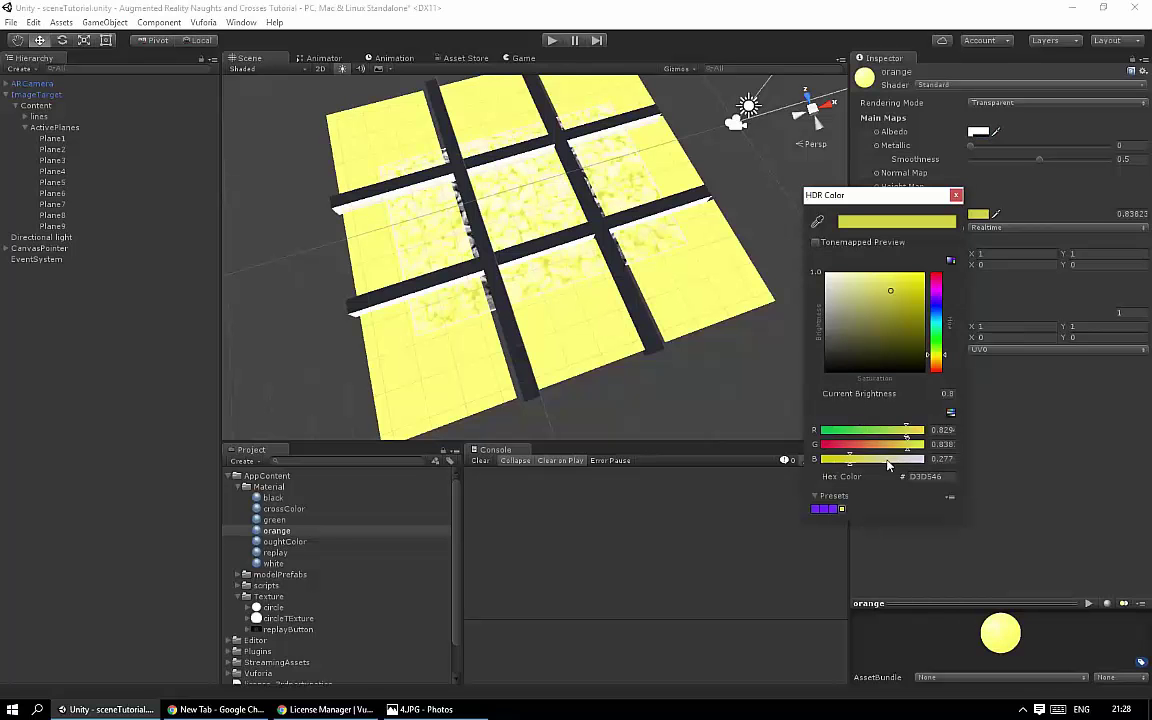
{"action": "mouse_move", "coordinate": [870, 458]}
{"action": "left_mouse_down"}
{"action": "mouse_move", "coordinate": [856, 458]}
{"action": "mouse_move", "coordinate": [865, 460]}
{"action": "left_mouse_up"}
{"action": "left_click", "coordinate": [958, 194]}
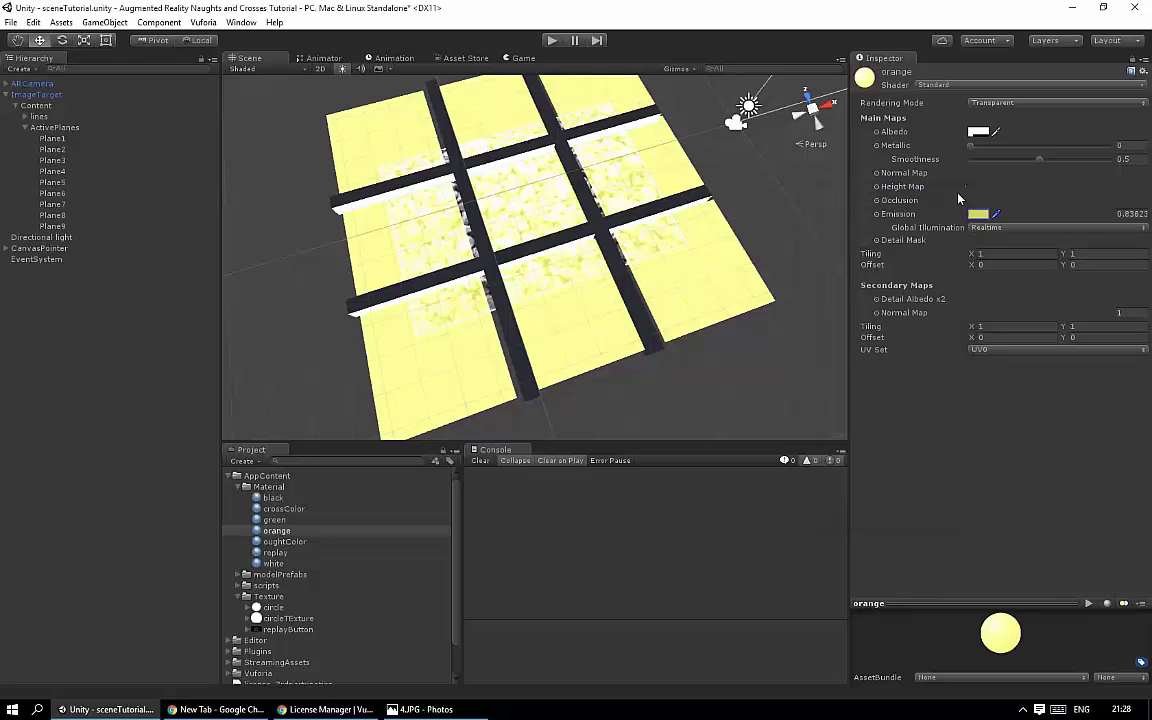
{"action": "mouse_move", "coordinate": [664, 231]}
{"action": "left_mouse_down", "text": "alt"}
{"action": "mouse_move", "coordinate": [521, 158]}
{"action": "mouse_move", "coordinate": [528, 247]}
{"action": "mouse_move", "coordinate": [403, 350]}
{"action": "left_mouse_up", "text": "alt"}
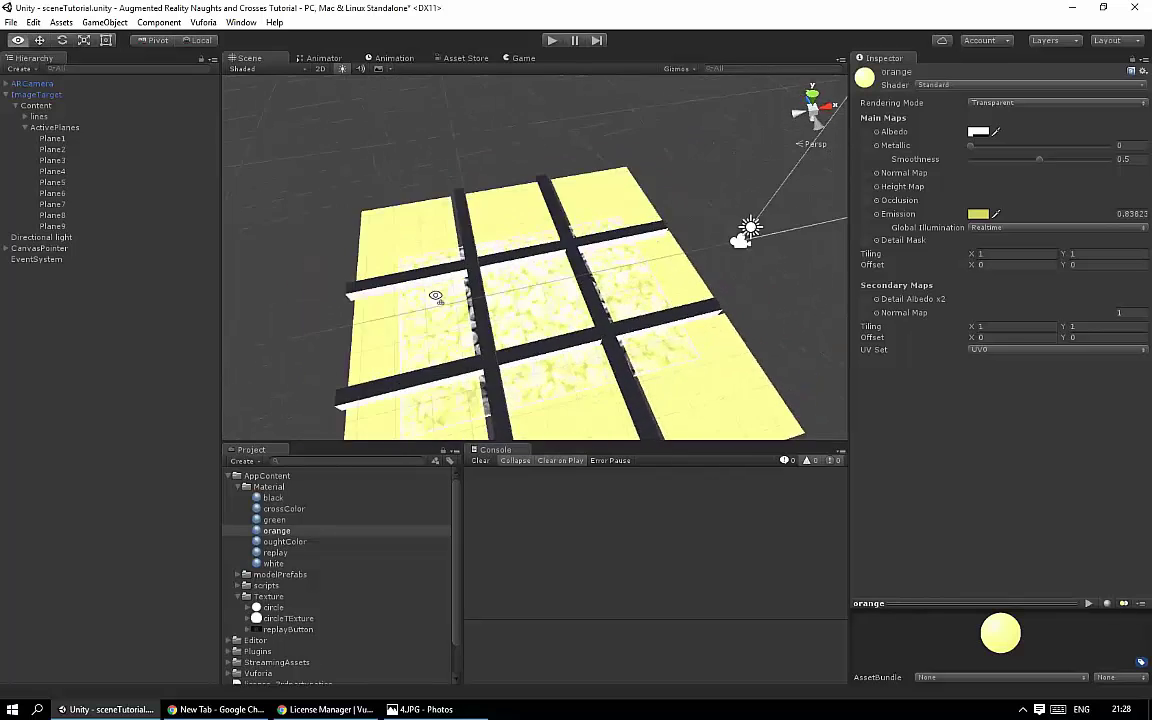
{"action": "left_click", "coordinate": [26, 128]}
Step: Create an empty child object under Content and name it Pointers
{"action": "left_click", "coordinate": [32, 105]}
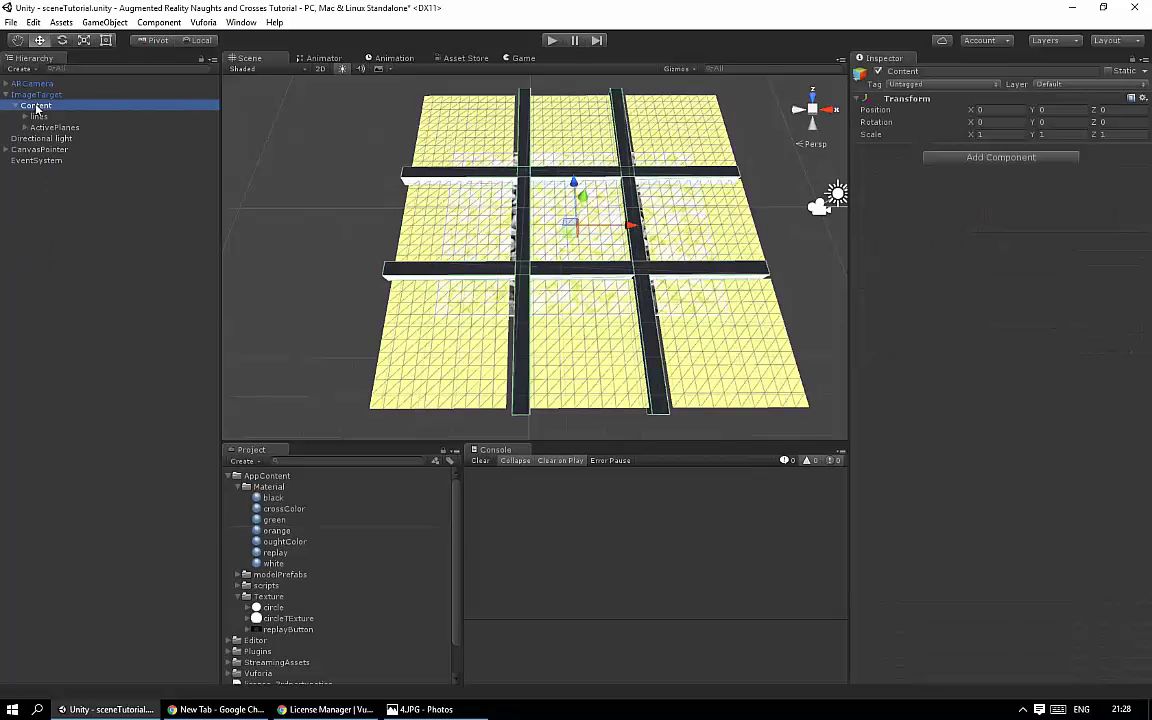
{"action": "right_click", "coordinate": [34, 105]}
{"action": "mouse_move", "coordinate": [102, 240]}
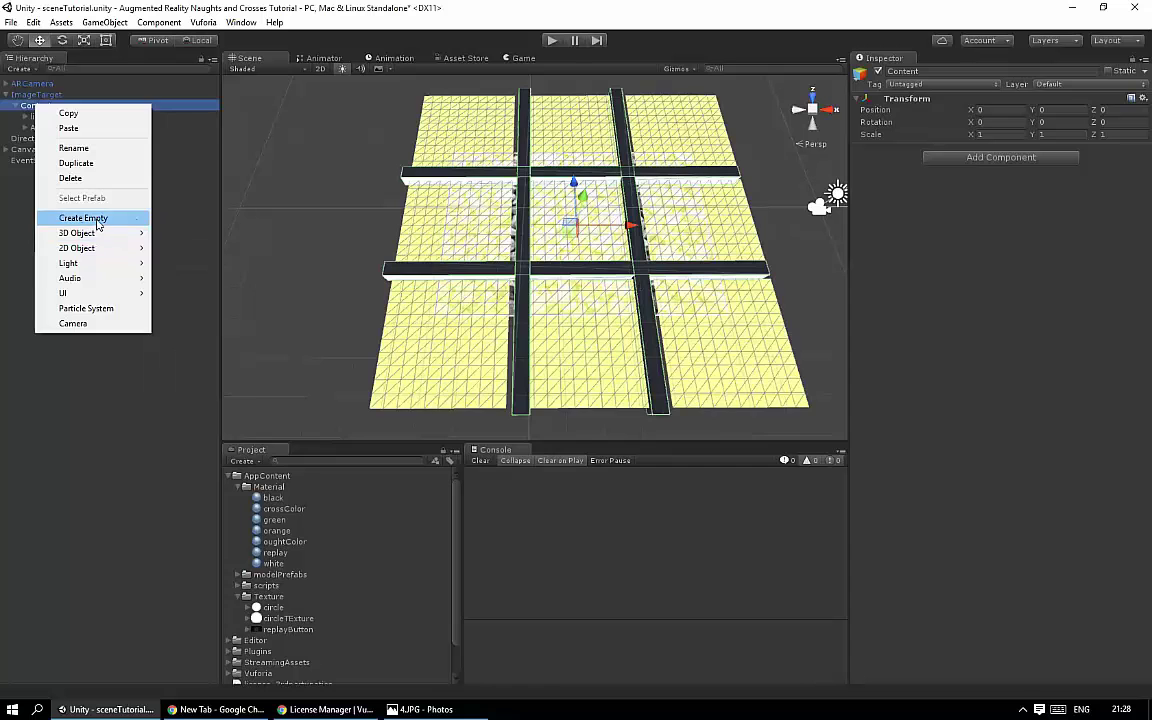
{"action": "left_click", "coordinate": [84, 218]}
{"action": "right_click", "coordinate": [57, 140]}
{"action": "left_click", "coordinate": [95, 184]}
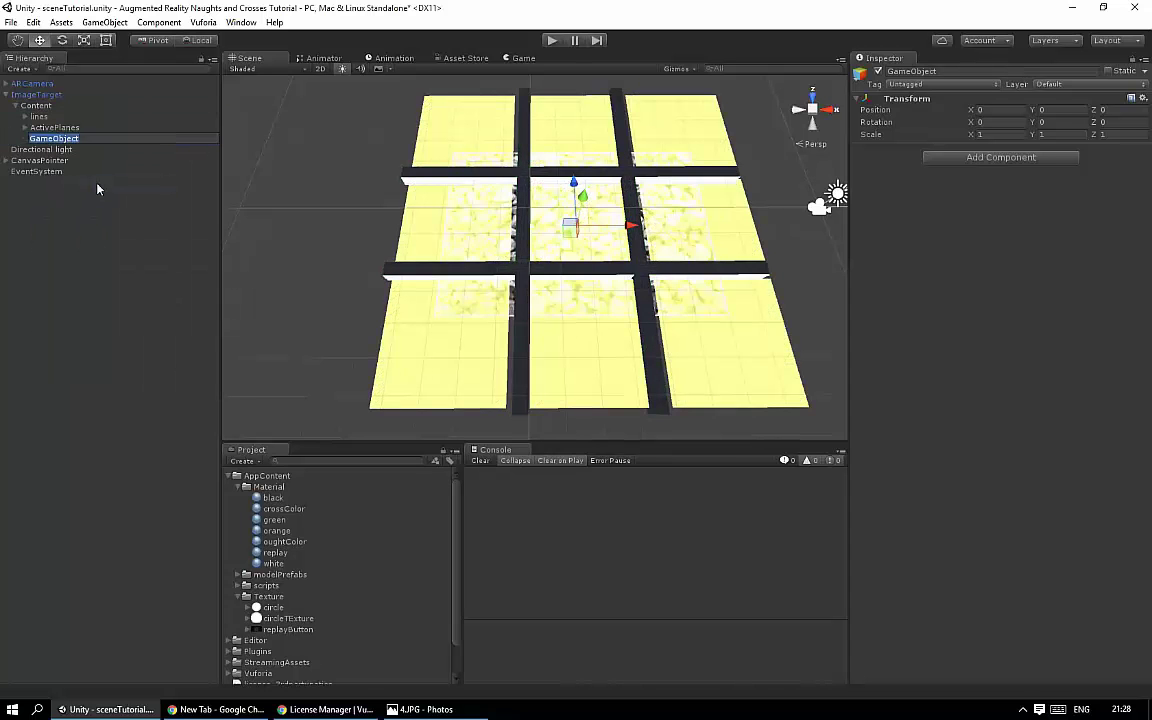
{"action": "type", "text": "Pointers"}
{"action": "key", "text": "Return"}
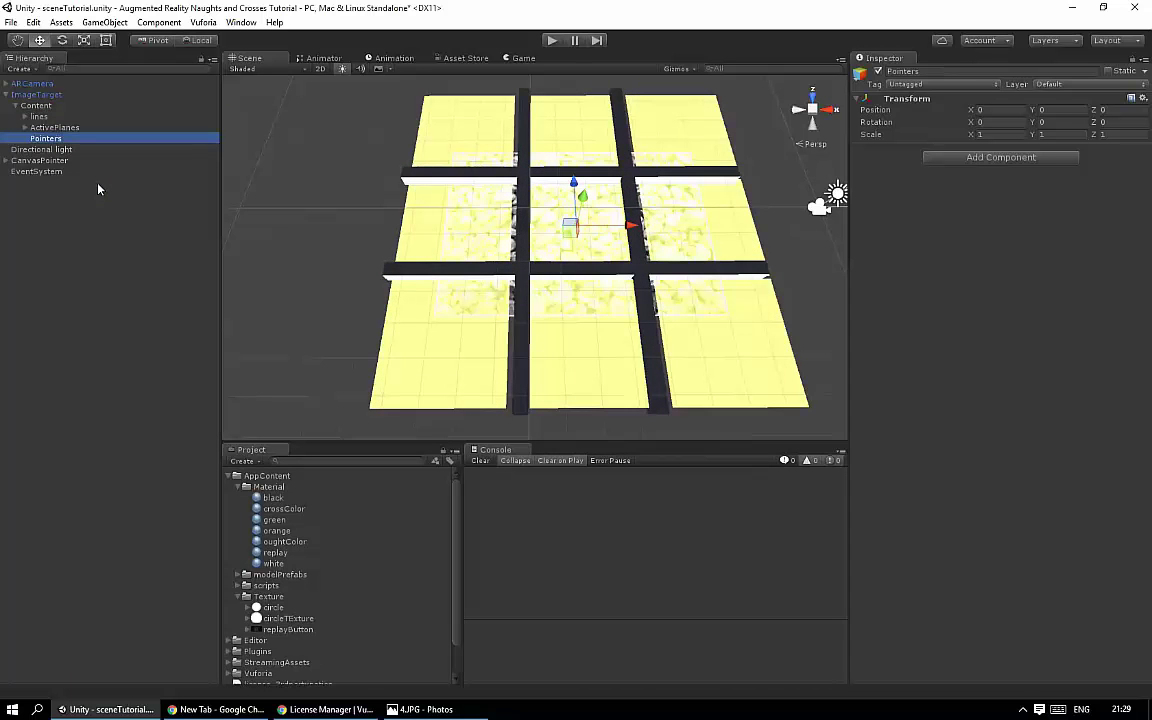
Step: Add an empty child object named Point1 inside Pointers
{"action": "left_click", "coordinate": [55, 127]}
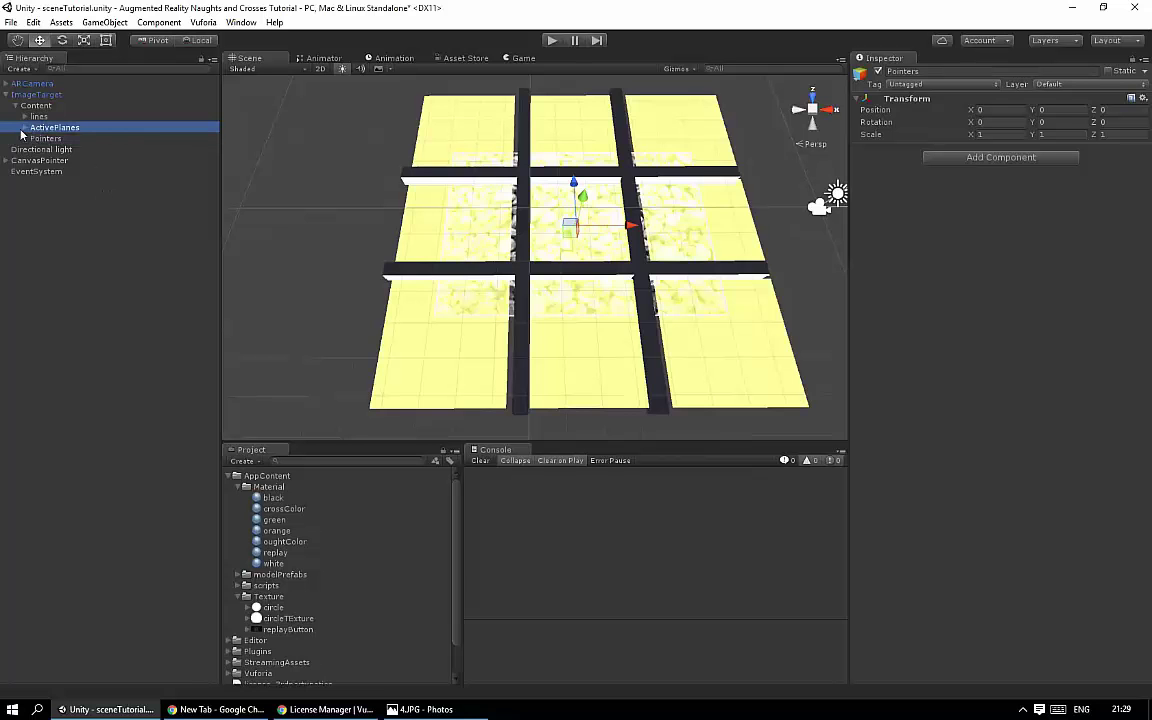
{"action": "right_click", "coordinate": [46, 138]}
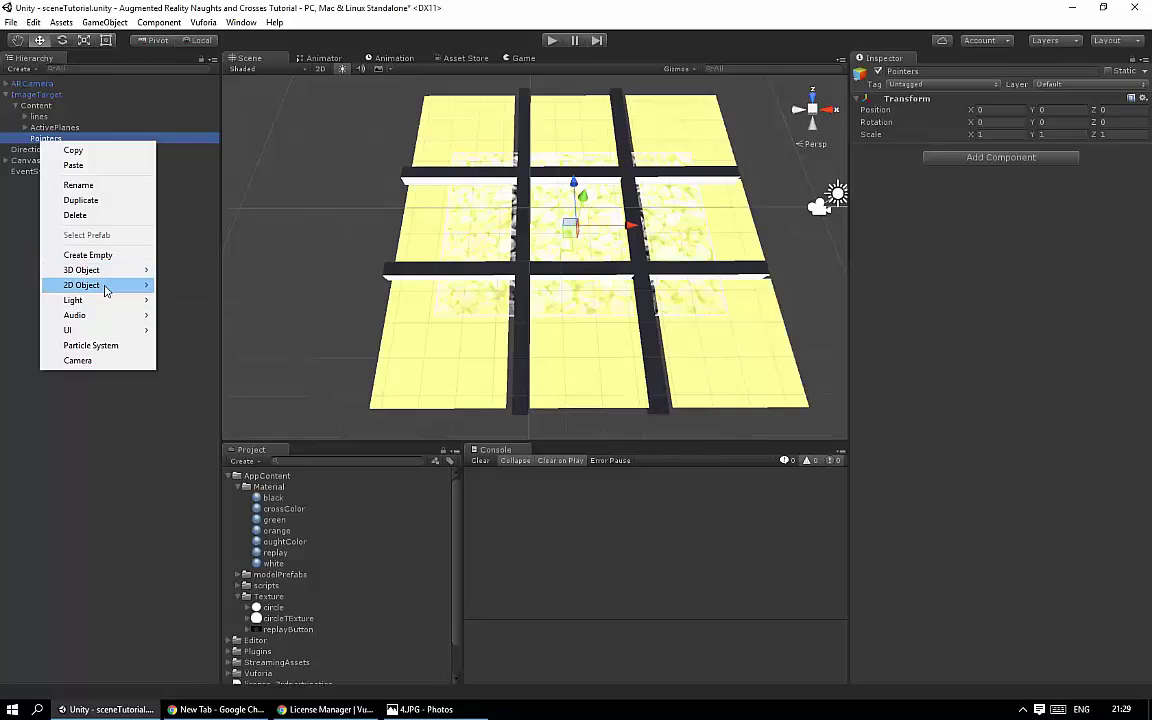
{"action": "left_click", "coordinate": [100, 256]}
{"action": "right_click", "coordinate": [74, 150]}
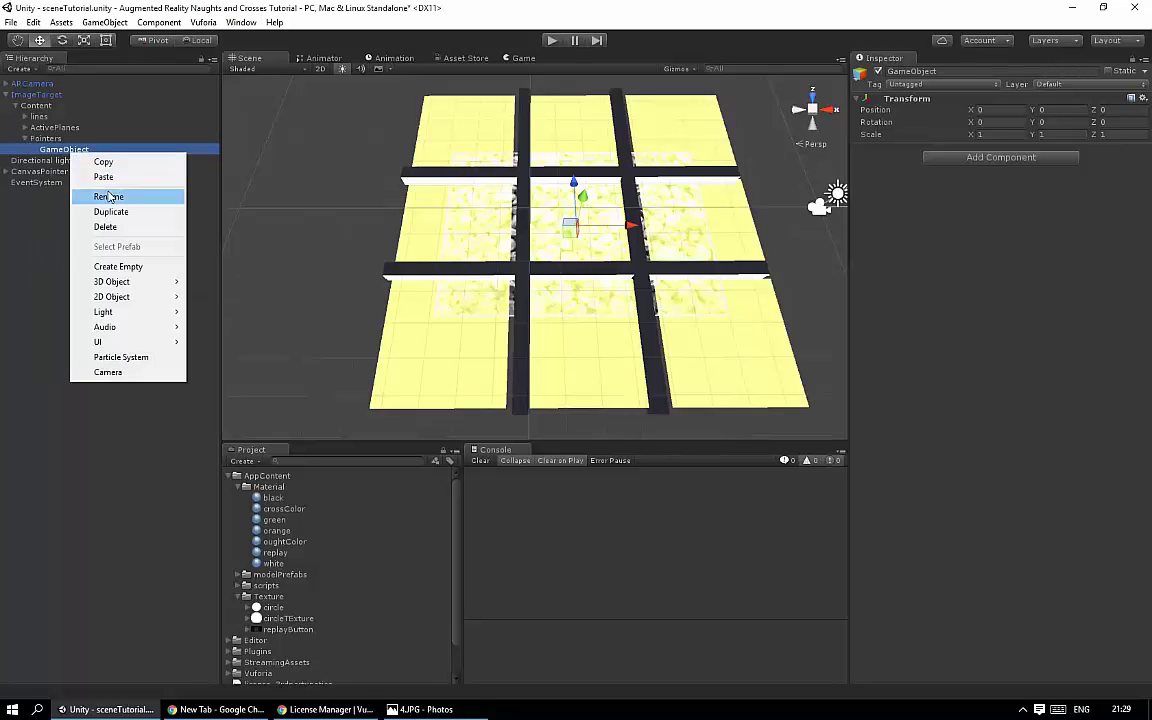
{"action": "left_click", "coordinate": [108, 196]}
{"action": "type", "text": "Po"}
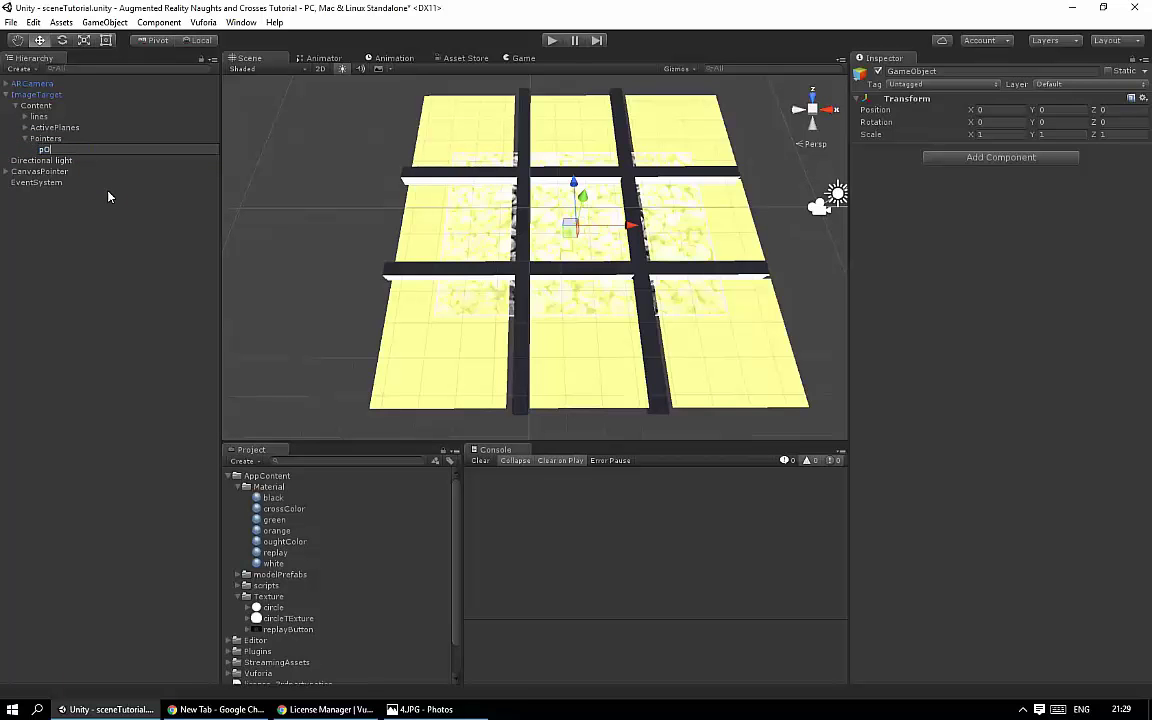
{"action": "type", "text": "int"}
{"action": "type", "text": "1"}
{"action": "key", "text": "Return"}
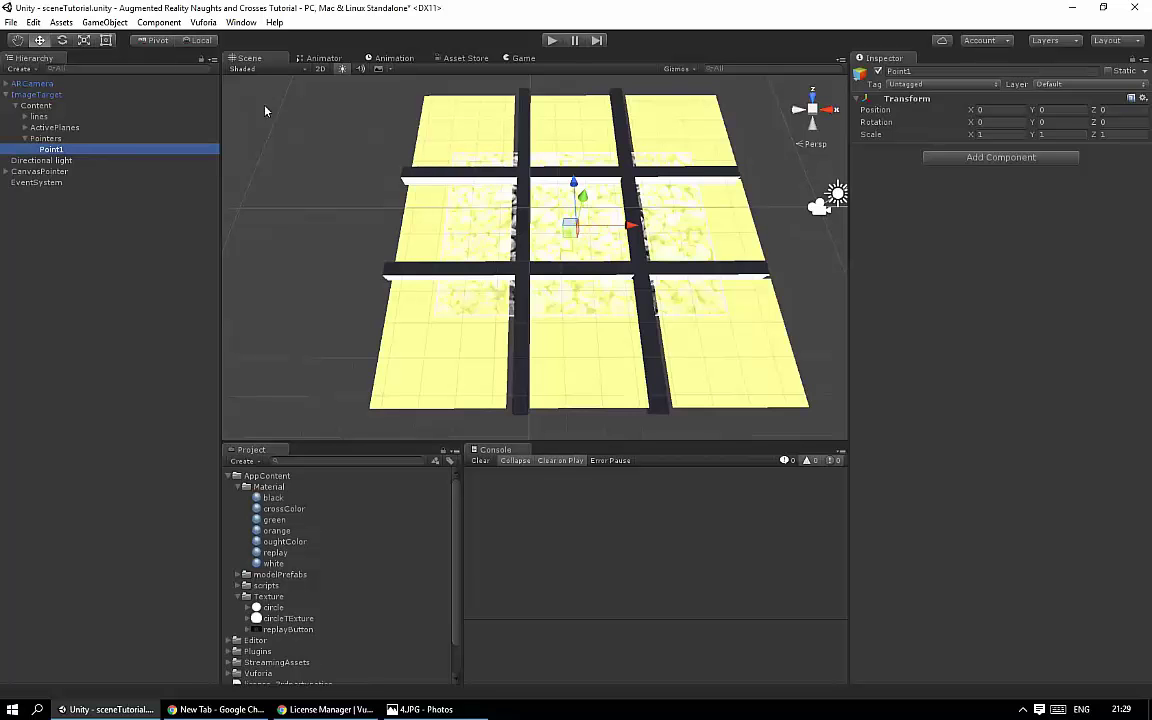
Step: Drag Point1 roughly over the corner tile (X -0.412, Z 0.418)
{"action": "left_click_drag", "start_coordinate": [276, 127], "coordinate": [350, 147], "text": "alt"}
{"action": "middle_click_drag", "start_coordinate": [350, 147], "coordinate": [700, 237]}
{"action": "mouse_move", "coordinate": [690, 258]}
{"action": "left_mouse_down"}
{"action": "mouse_move", "coordinate": [795, 203]}
{"action": "mouse_move", "coordinate": [521, 202]}
{"action": "left_mouse_up"}
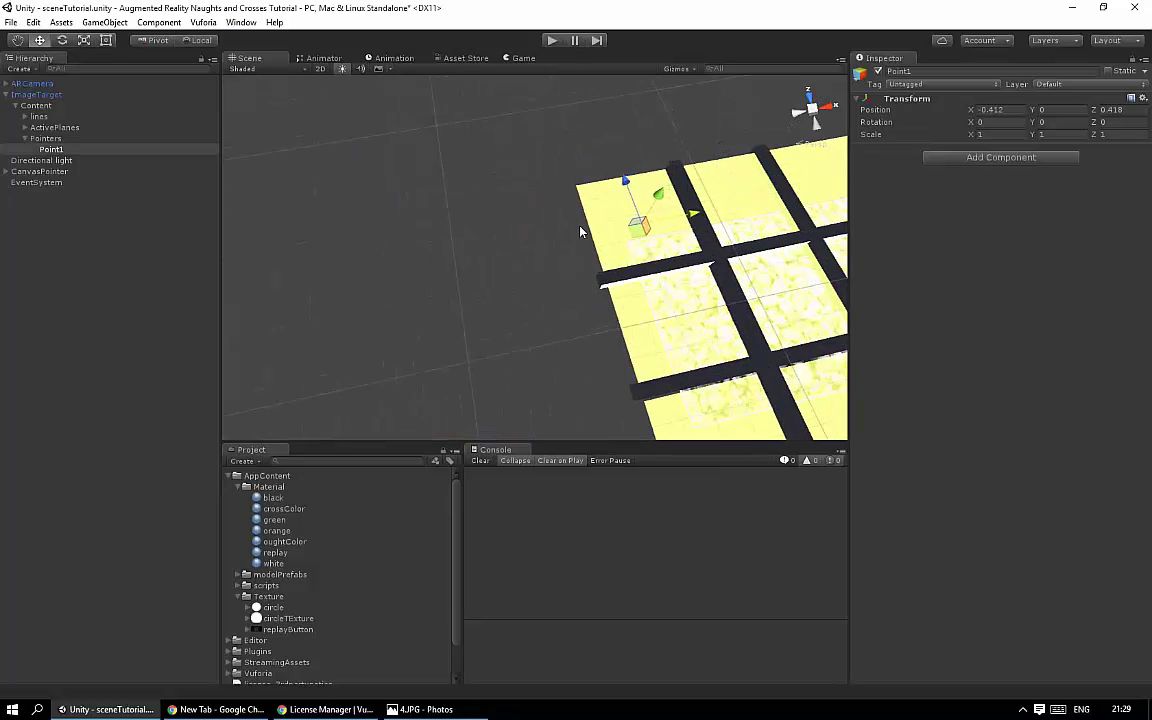
{"action": "middle_click_drag", "start_coordinate": [521, 202], "coordinate": [514, 174]}
Step: Copy Plane1's Transform component and paste its values onto Point1
{"action": "left_click", "coordinate": [24, 127]}
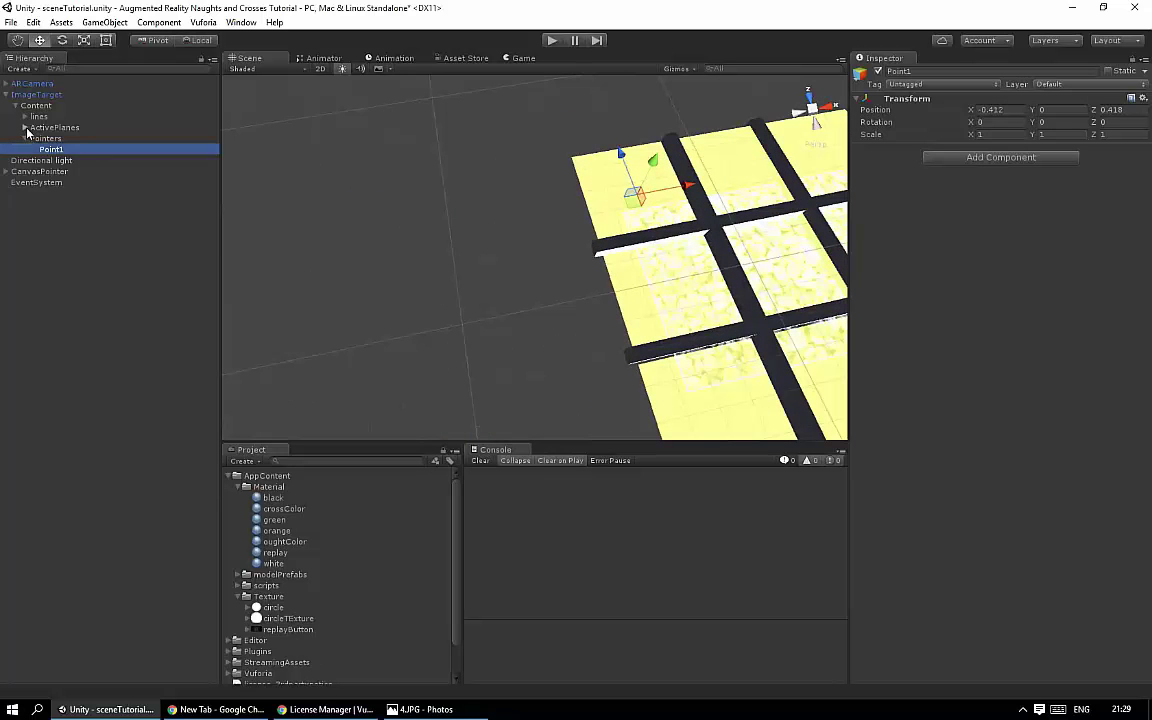
{"action": "left_click", "coordinate": [50, 138]}
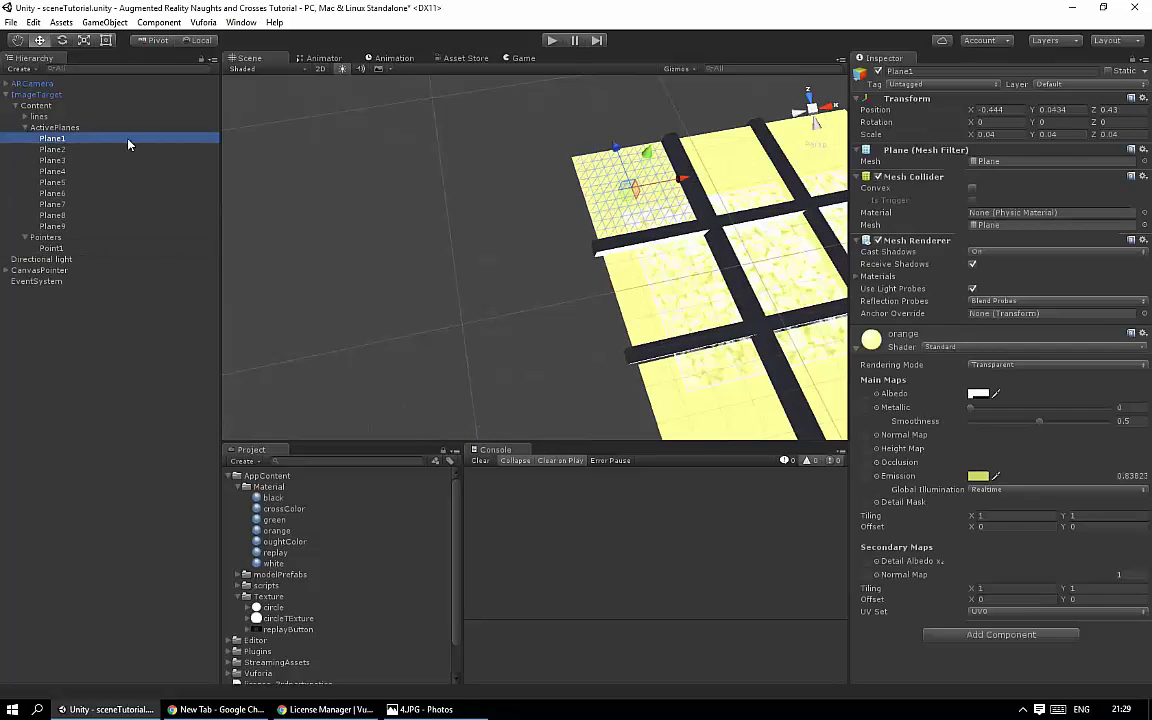
{"action": "right_click", "coordinate": [897, 106]}
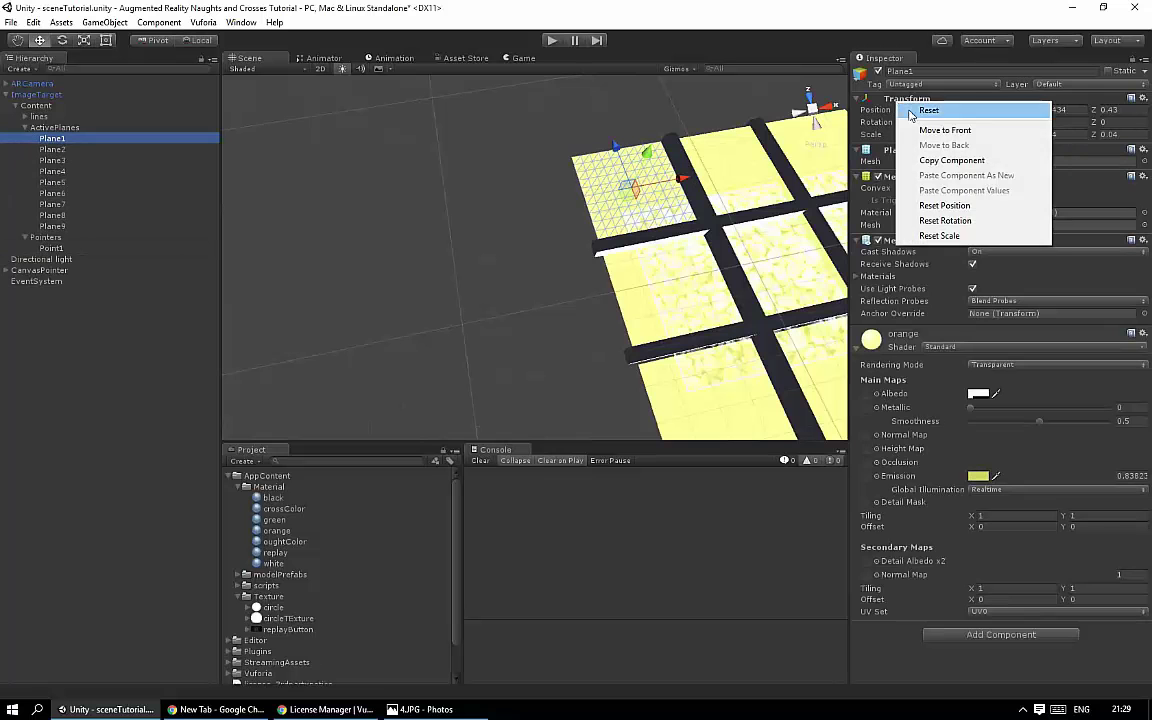
{"action": "left_click", "coordinate": [943, 161]}
{"action": "left_click", "coordinate": [54, 249]}
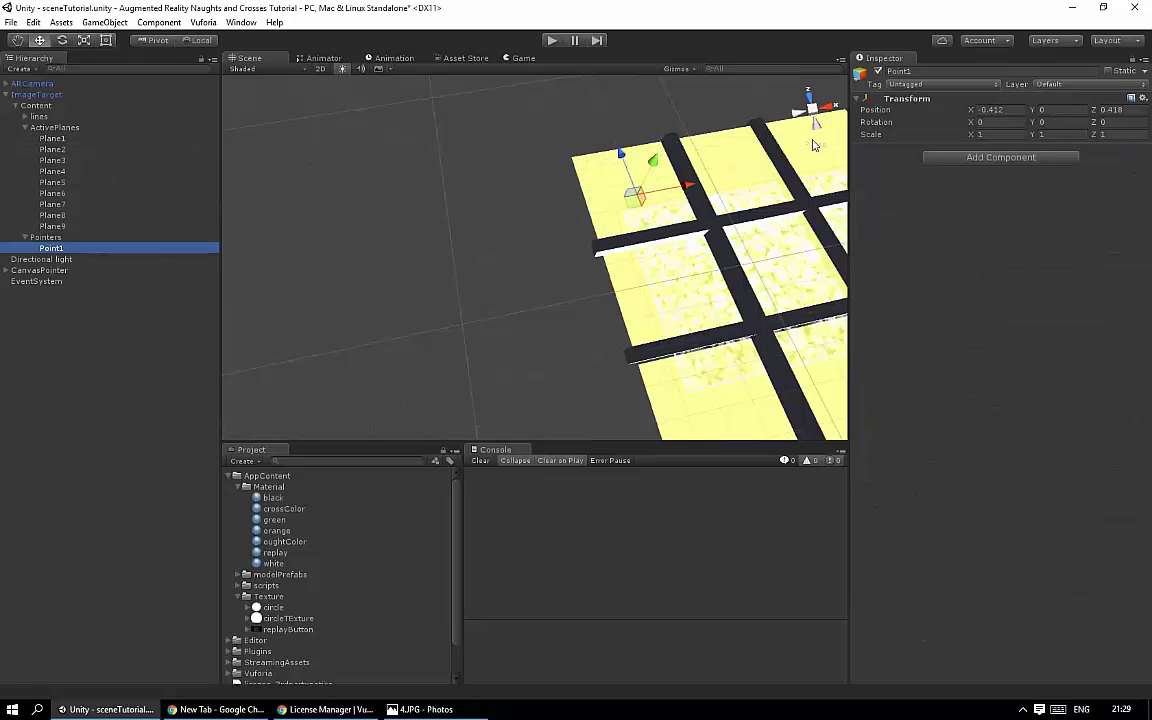
{"action": "right_click", "coordinate": [902, 106]}
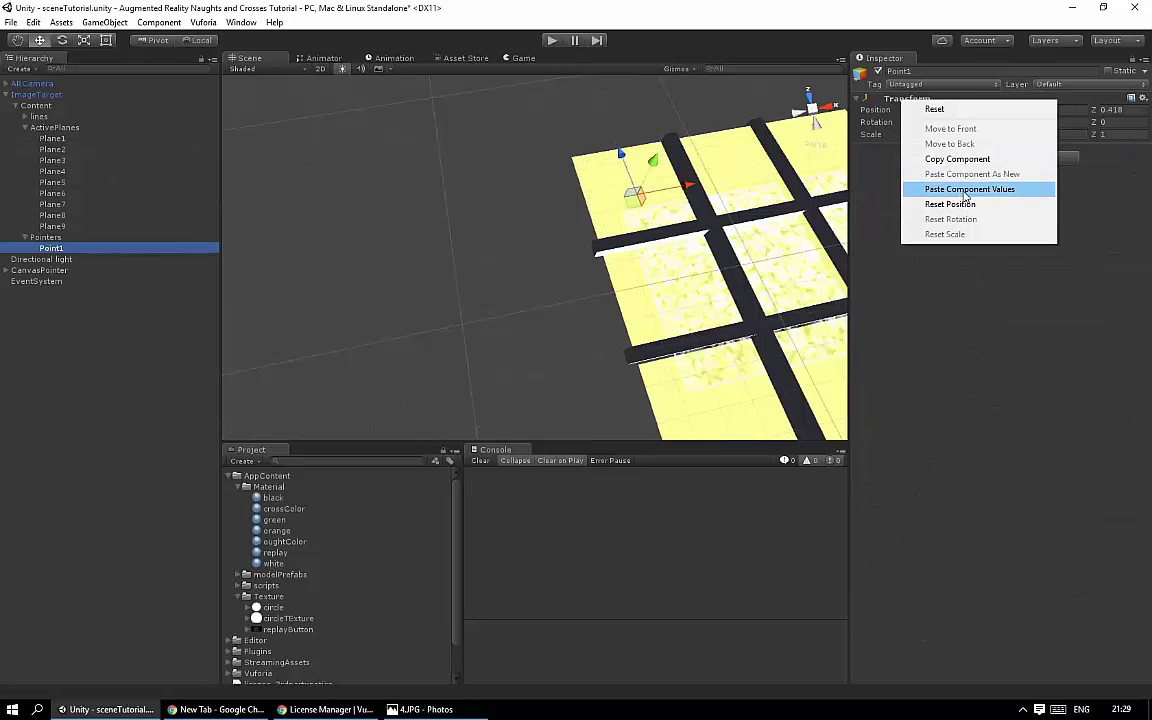
{"action": "left_click", "coordinate": [965, 190]}
{"action": "mouse_move", "coordinate": [507, 165]}
{"action": "left_mouse_down", "text": "alt"}
{"action": "mouse_move", "coordinate": [410, 165]}
{"action": "mouse_move", "coordinate": [431, 136]}
{"action": "left_mouse_up", "text": "alt"}
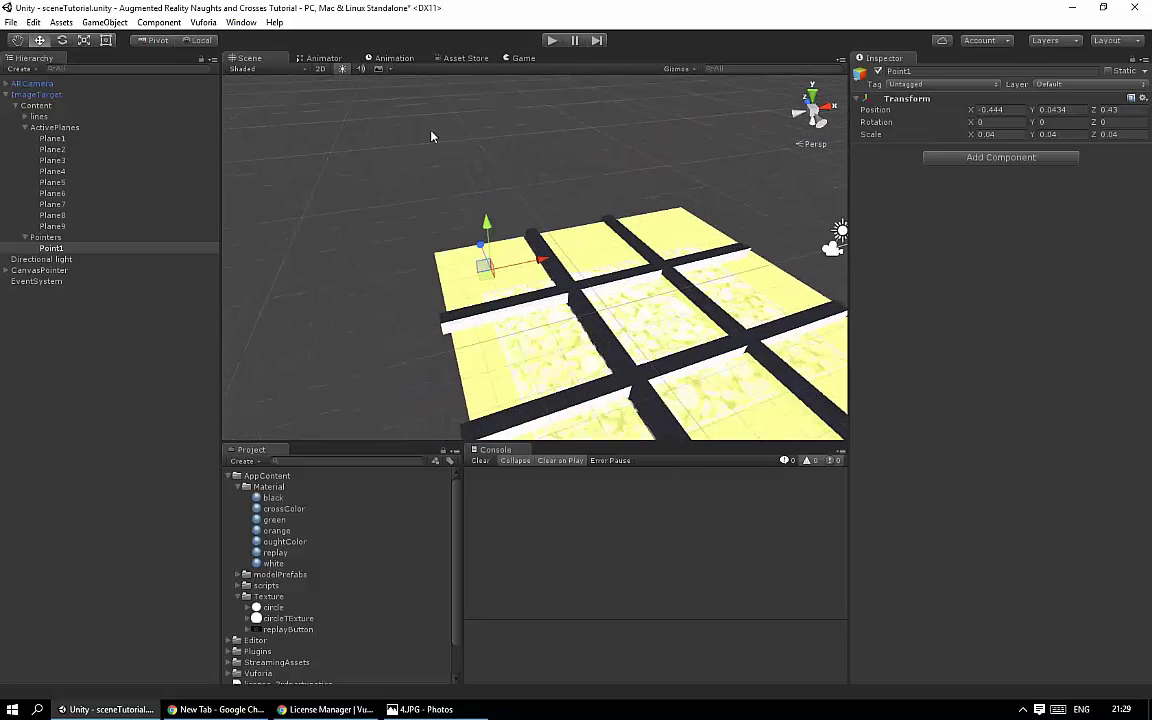
Step: Duplicate Point1, name the copy Point2, and move it over the middle square of the row
{"action": "right_click", "coordinate": [53, 250]}
{"action": "left_click", "coordinate": [107, 311]}
{"action": "right_click", "coordinate": [85, 305]}
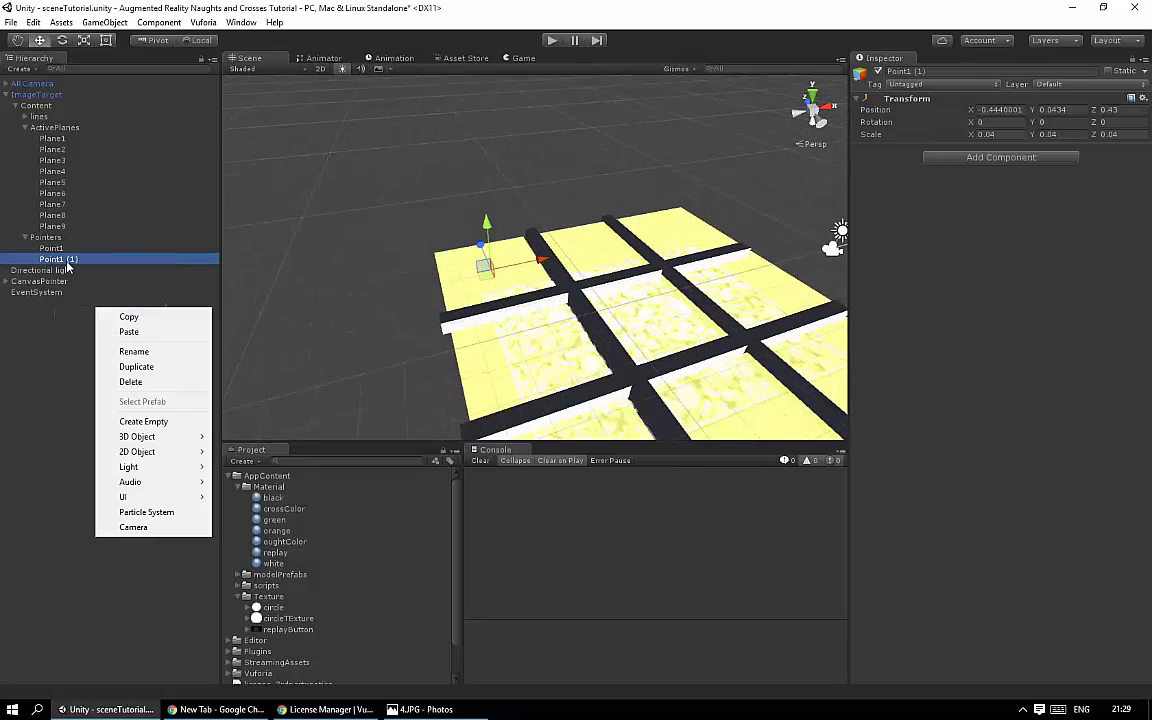
{"action": "right_click", "coordinate": [68, 260]}
{"action": "left_click", "coordinate": [112, 308]}
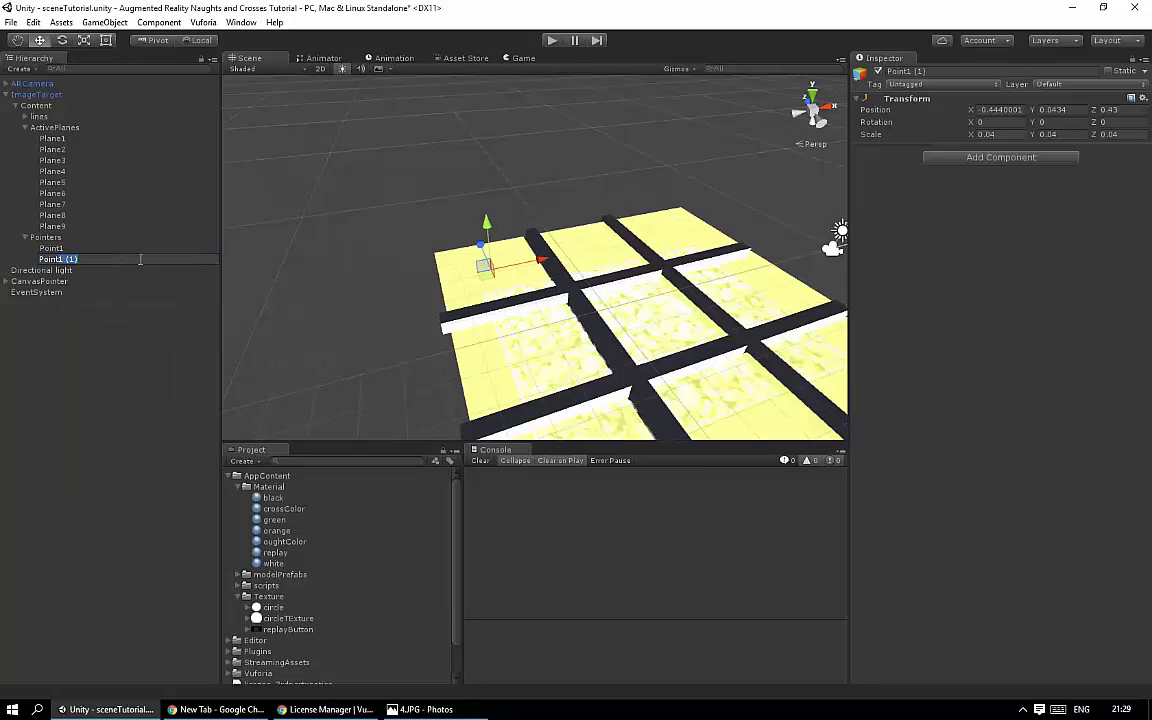
{"action": "type", "text": "2"}
{"action": "key", "text": "Return"}
{"action": "left_click", "coordinate": [57, 250]}
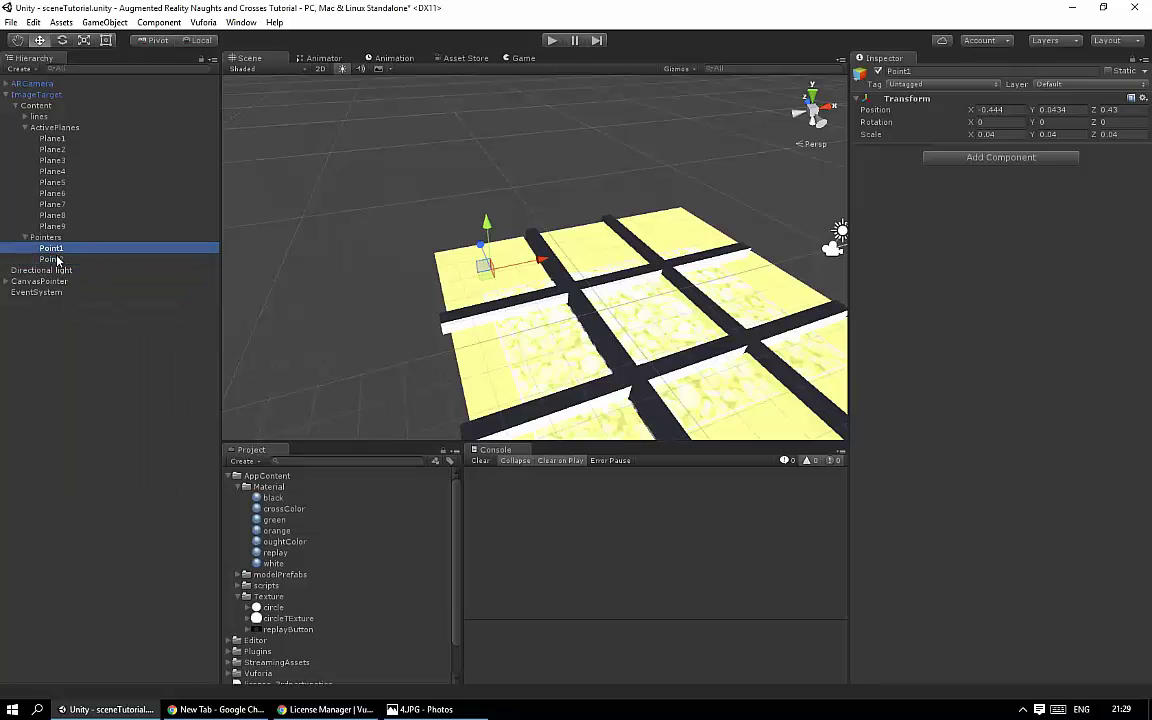
{"action": "left_click", "coordinate": [57, 260]}
{"action": "left_click_drag", "start_coordinate": [540, 261], "coordinate": [643, 257]}
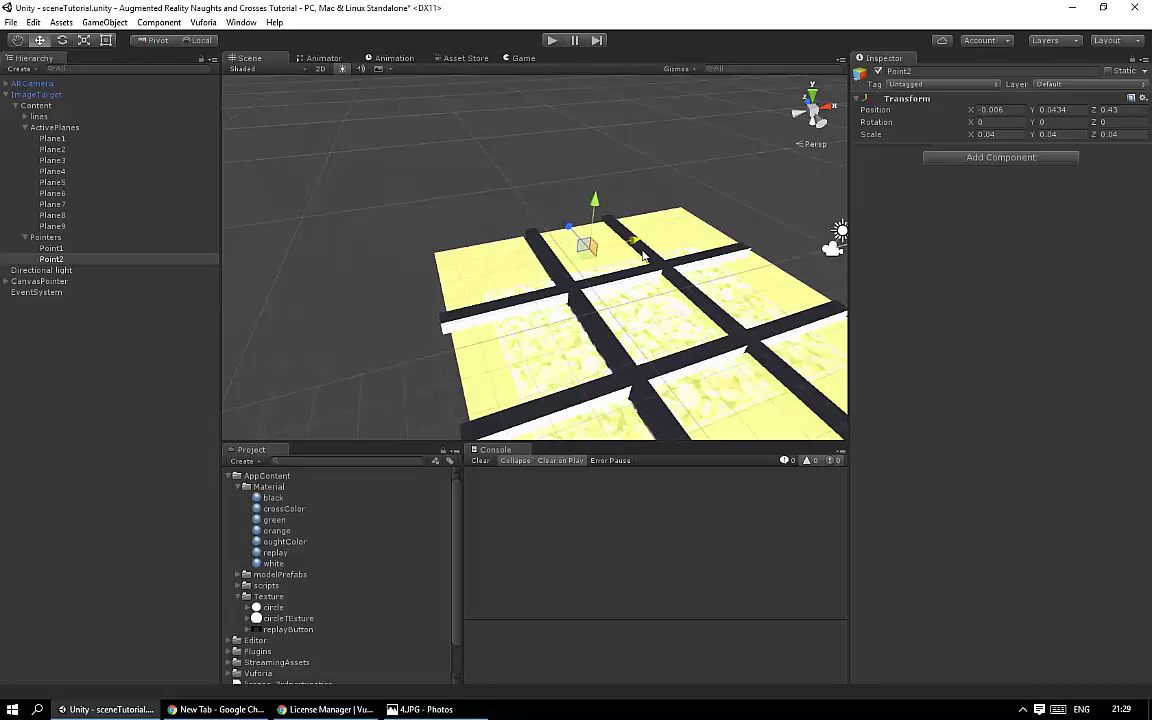
{"action": "double_click", "coordinate": [57, 260]}
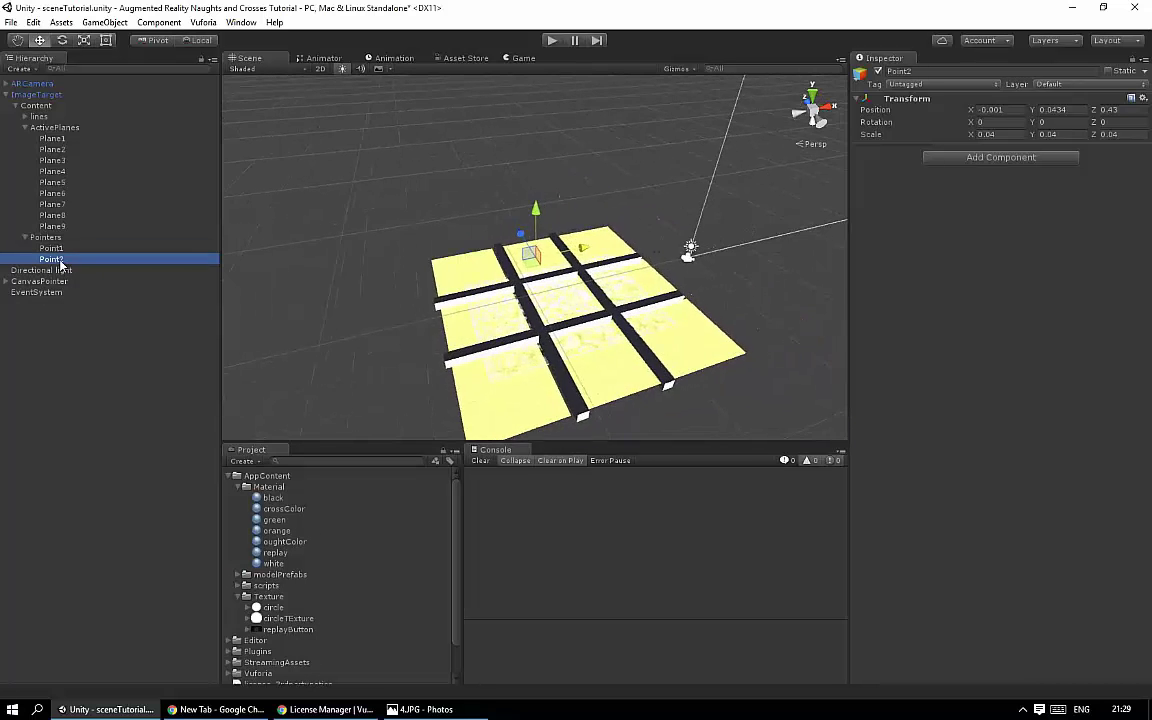
Step: Duplicate Point2 over the third square of the row and name it Point3
{"action": "right_click", "coordinate": [55, 260]}
{"action": "left_click", "coordinate": [88, 318]}
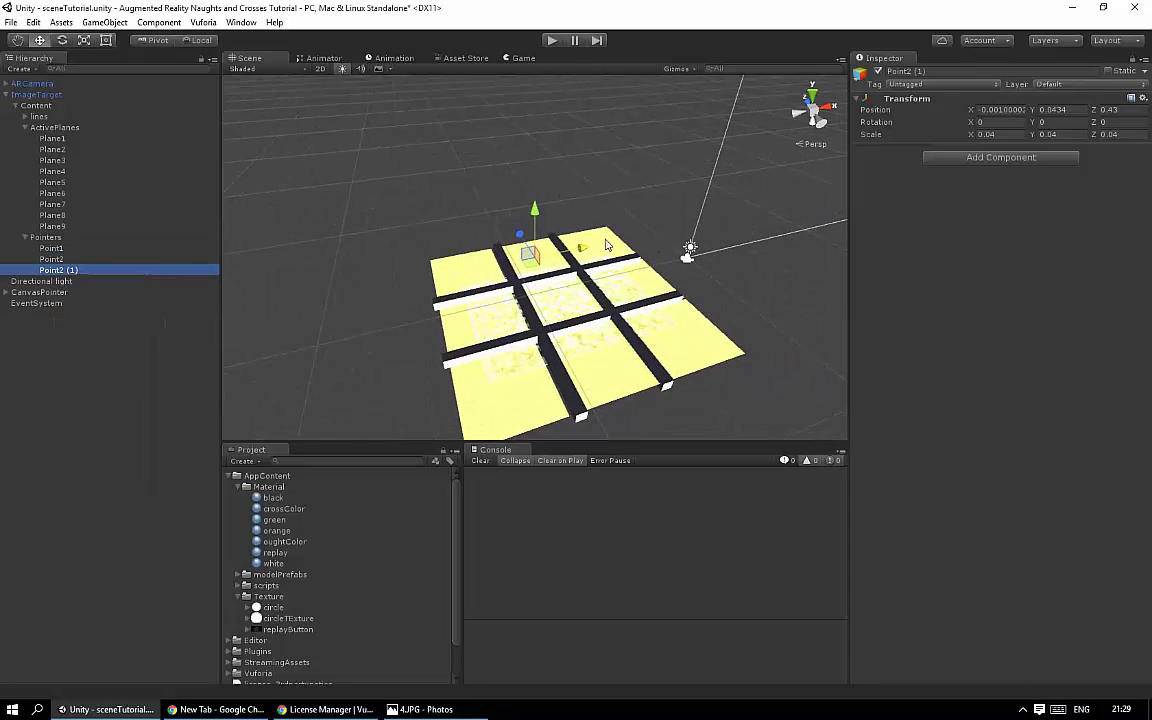
{"action": "left_click_drag", "start_coordinate": [605, 244], "coordinate": [648, 246]}
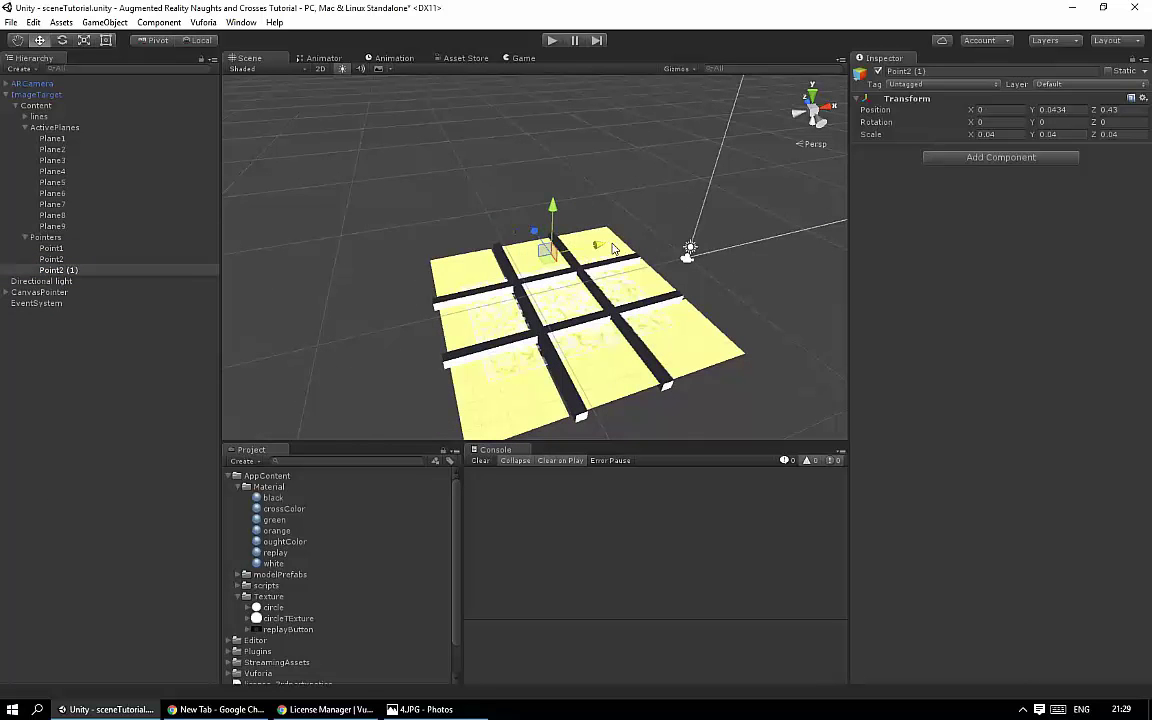
{"action": "double_click", "coordinate": [61, 270]}
{"action": "right_click", "coordinate": [61, 270]}
{"action": "left_click", "coordinate": [66, 282]}
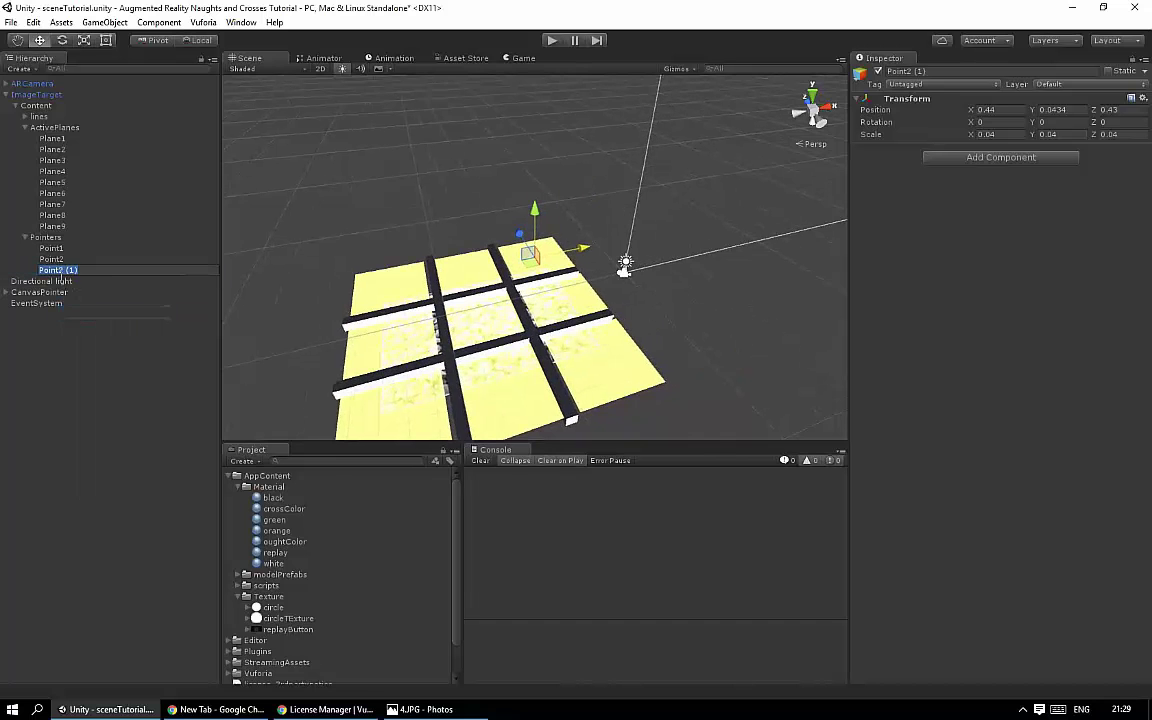
{"action": "type", "text": "Point3"}
{"action": "key", "text": "Return"}
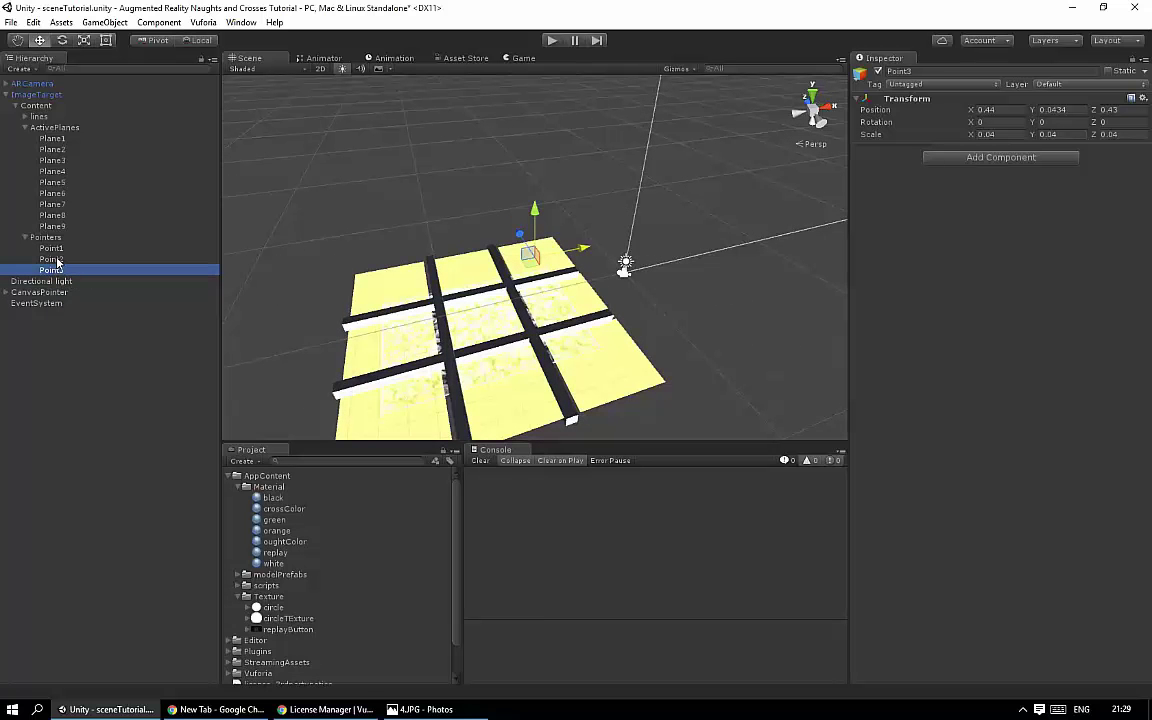
Step: Duplicate the Point1–Point3 row and move the copies onto the middle row of squares
{"action": "left_click", "coordinate": [52, 259], "text": "ctrl"}
{"action": "mouse_move", "coordinate": [560, 300]}
{"action": "middle_mouse_down"}
{"action": "mouse_move", "coordinate": [470, 354]}
{"action": "mouse_move", "coordinate": [500, 260]}
{"action": "middle_mouse_up"}
{"action": "left_click", "coordinate": [52, 248], "text": "ctrl"}
{"action": "right_click", "coordinate": [52, 248]}
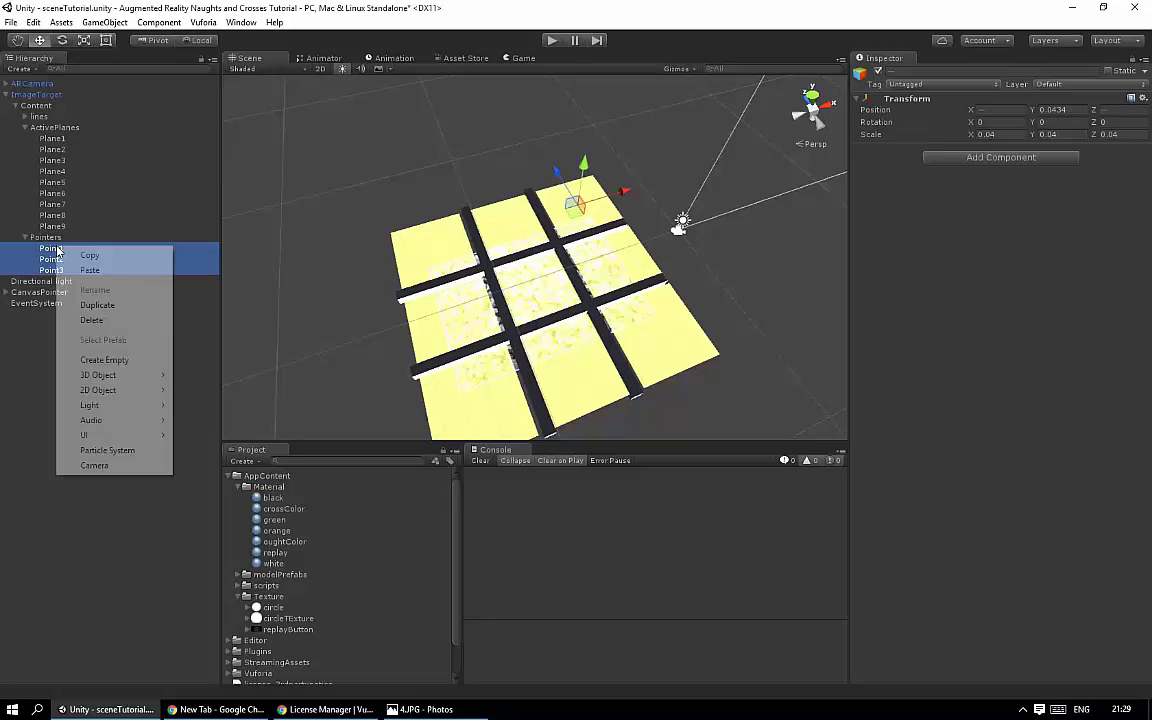
{"action": "left_click", "coordinate": [95, 303]}
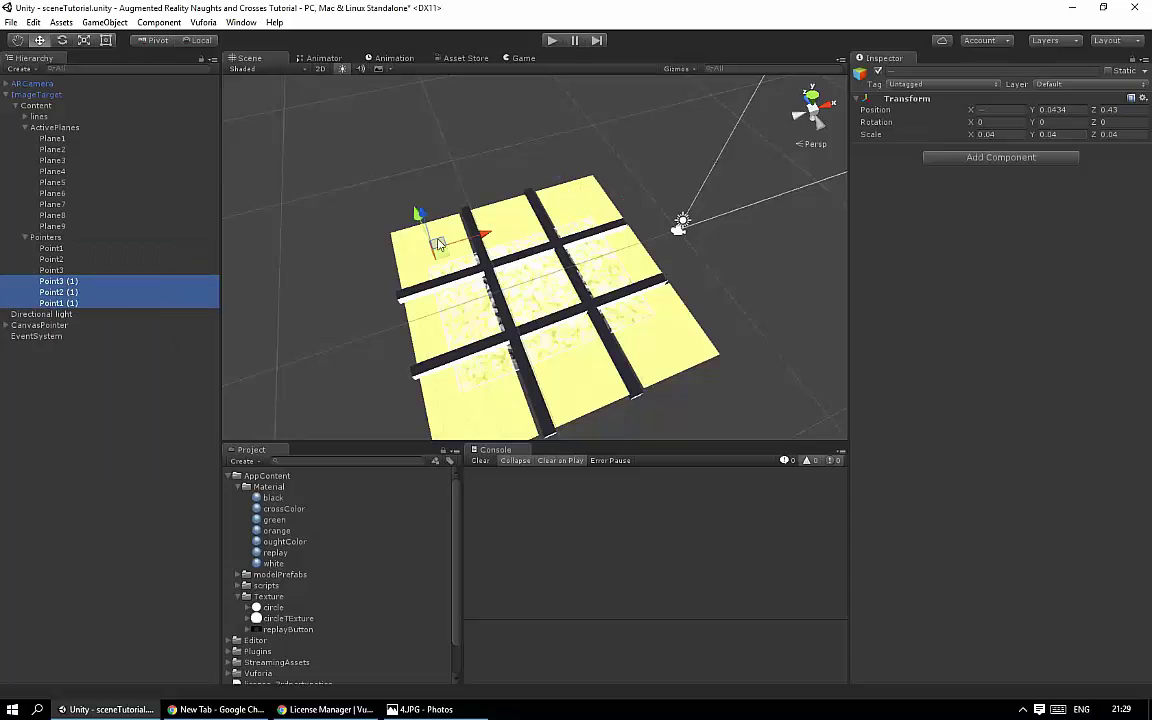
{"action": "left_click_drag", "start_coordinate": [415, 215], "coordinate": [418, 222]}
{"action": "middle_click_drag", "start_coordinate": [418, 222], "coordinate": [572, 215]}
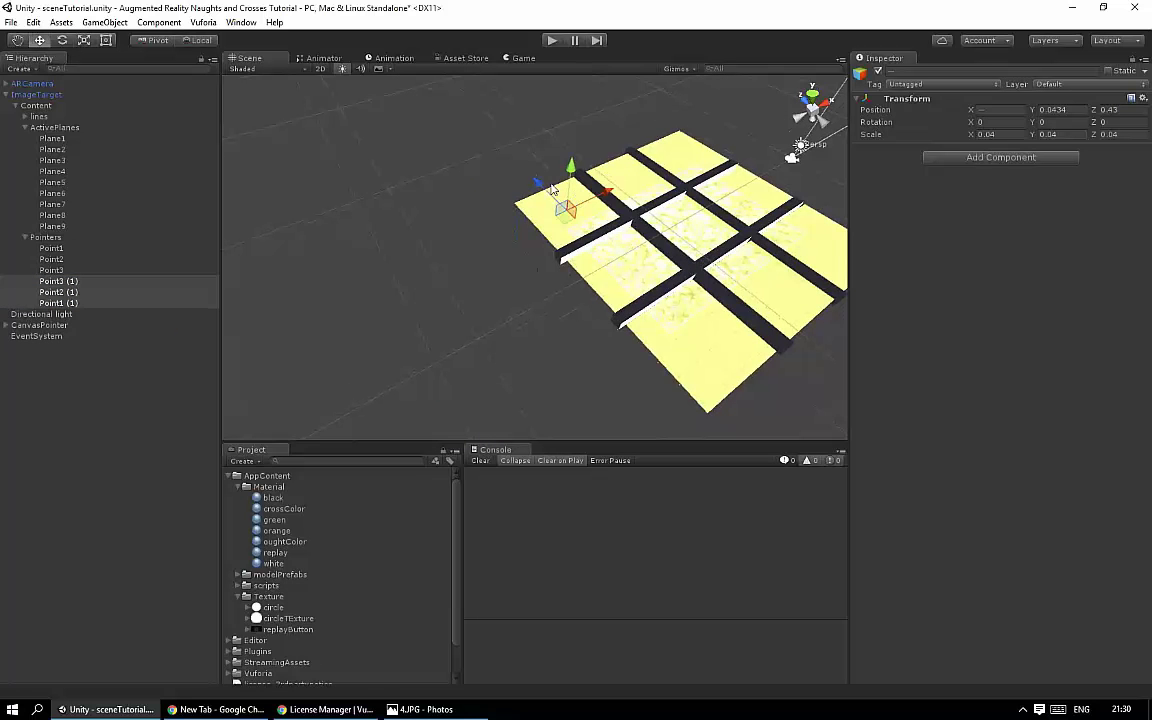
{"action": "left_click_drag", "start_coordinate": [572, 215], "coordinate": [588, 232]}
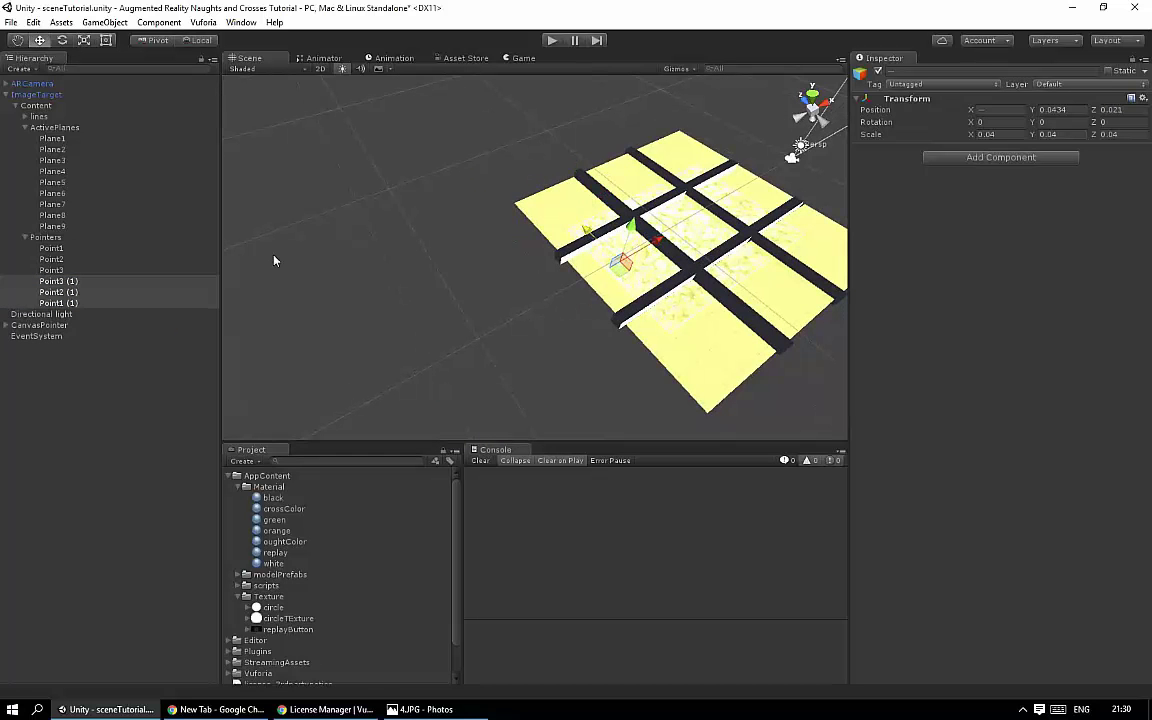
Step: Duplicate the middle row of points and move the copies onto the bottom row
{"action": "right_click", "coordinate": [70, 292]}
{"action": "left_click", "coordinate": [102, 350]}
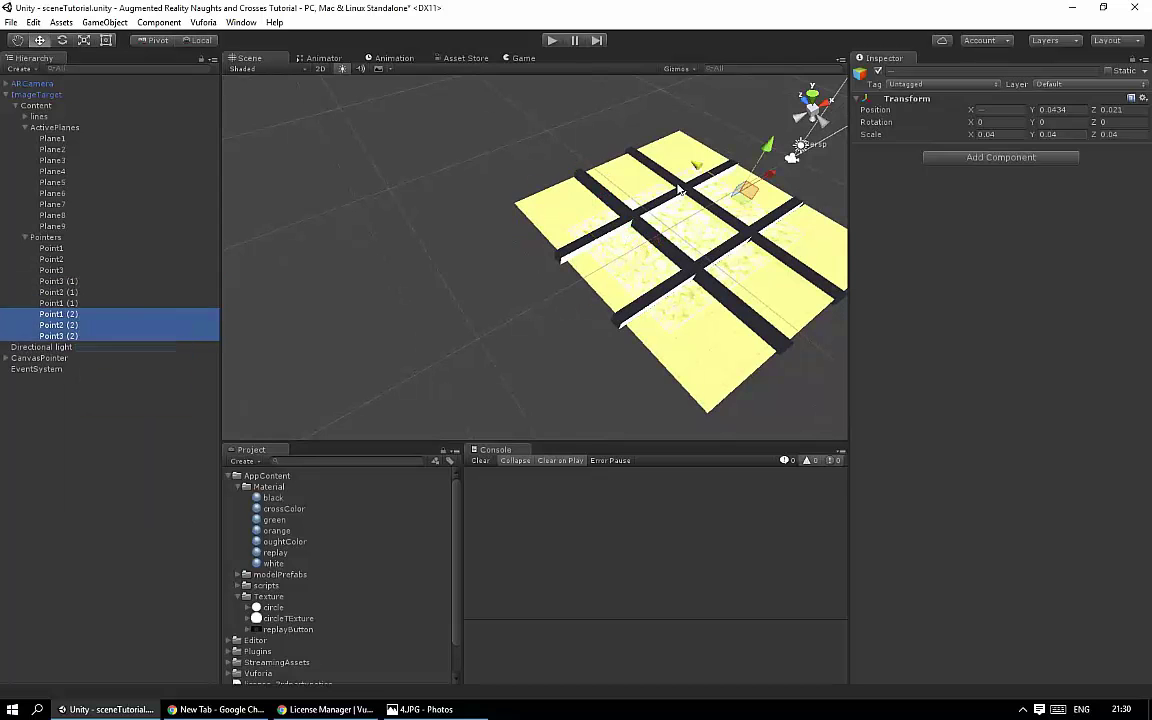
{"action": "left_click_drag", "start_coordinate": [697, 167], "coordinate": [762, 222]}
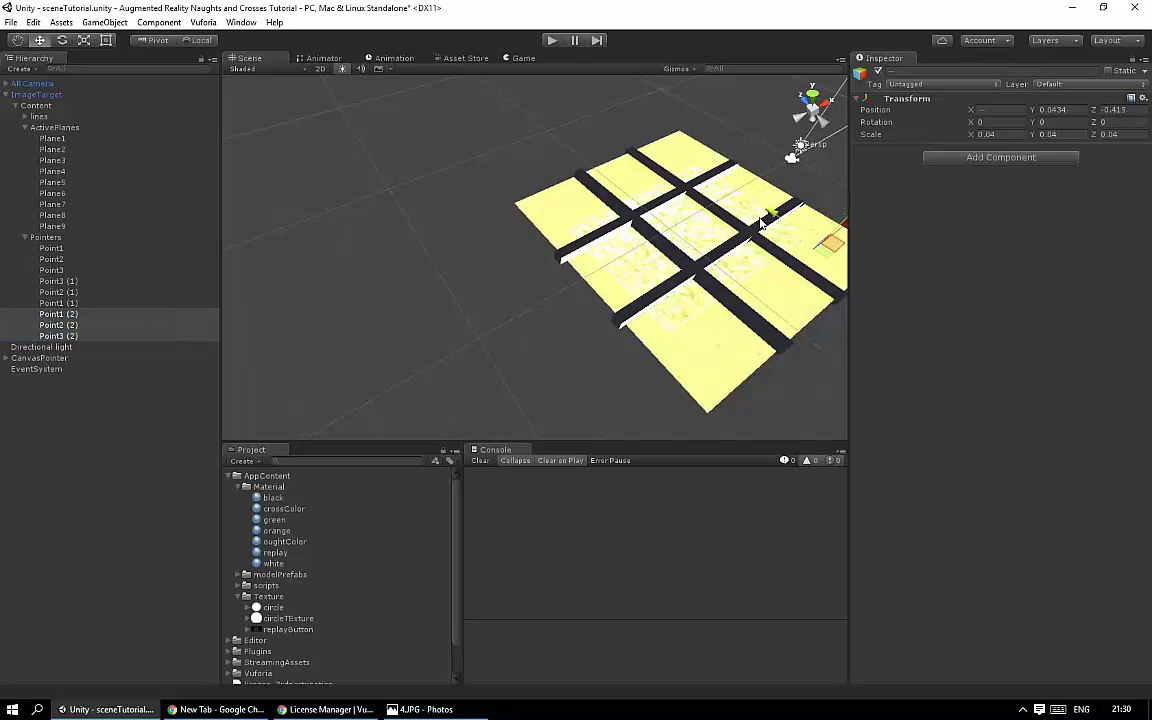
{"action": "left_click", "coordinate": [72, 283]}
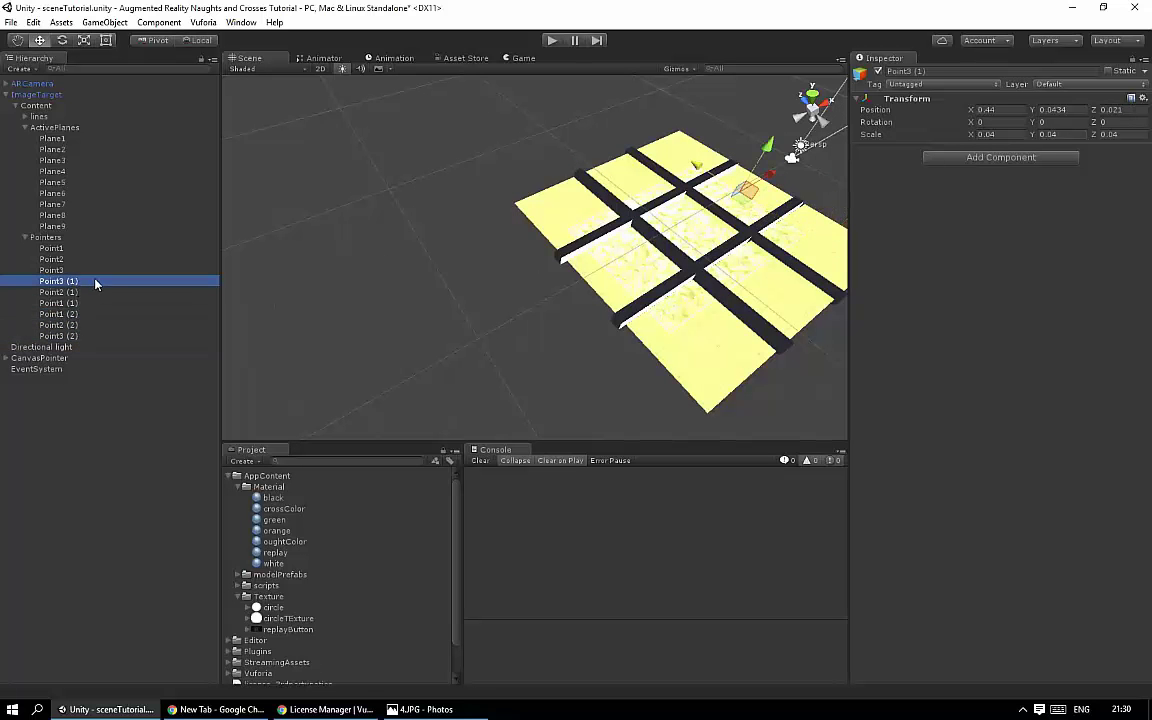
{"action": "right_click", "coordinate": [66, 283]}
Step: Rename the first two middle-row copies Point4 and Point5, ordering them after Point3
{"action": "left_click", "coordinate": [63, 303]}
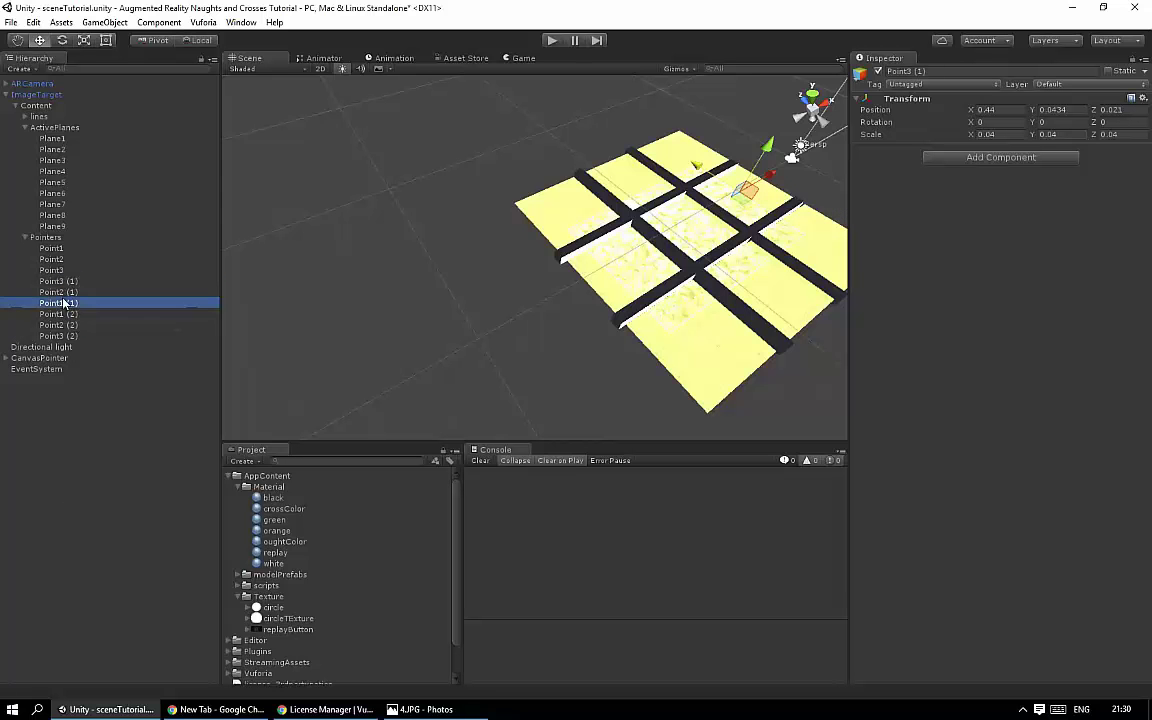
{"action": "right_click", "coordinate": [63, 303]}
{"action": "left_click", "coordinate": [95, 343]}
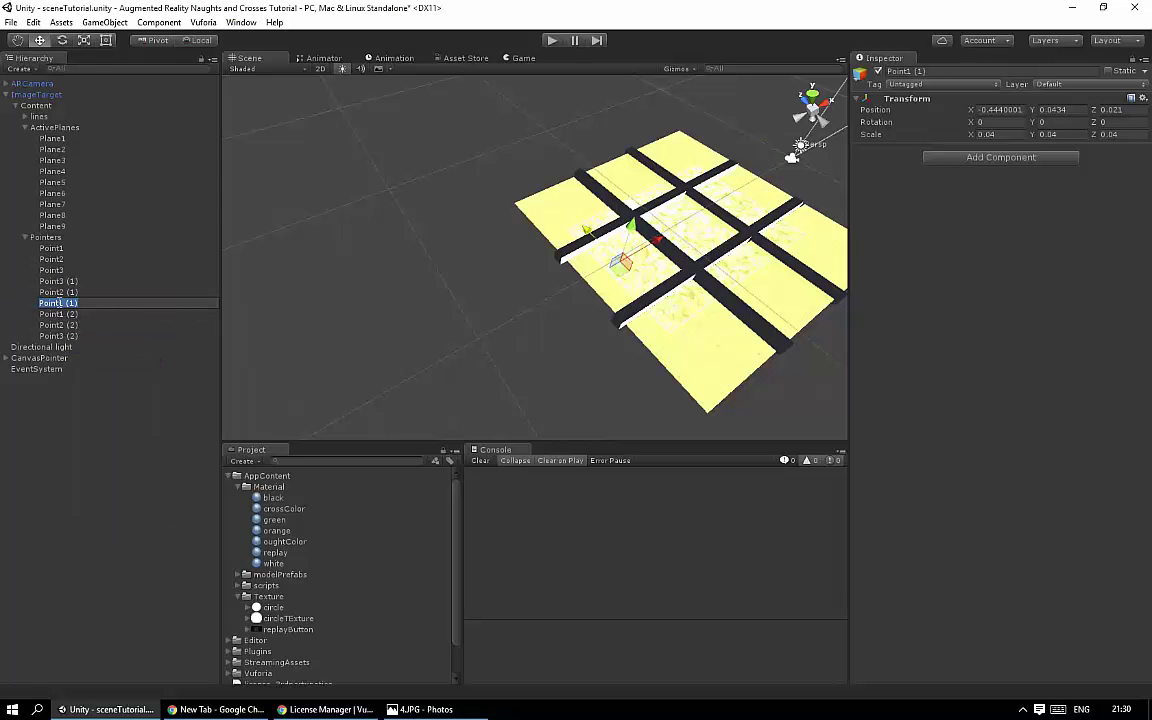
{"action": "type", "text": "Point4"}
{"action": "key", "text": "Return"}
{"action": "left_click_drag", "start_coordinate": [60, 303], "coordinate": [62, 283]}
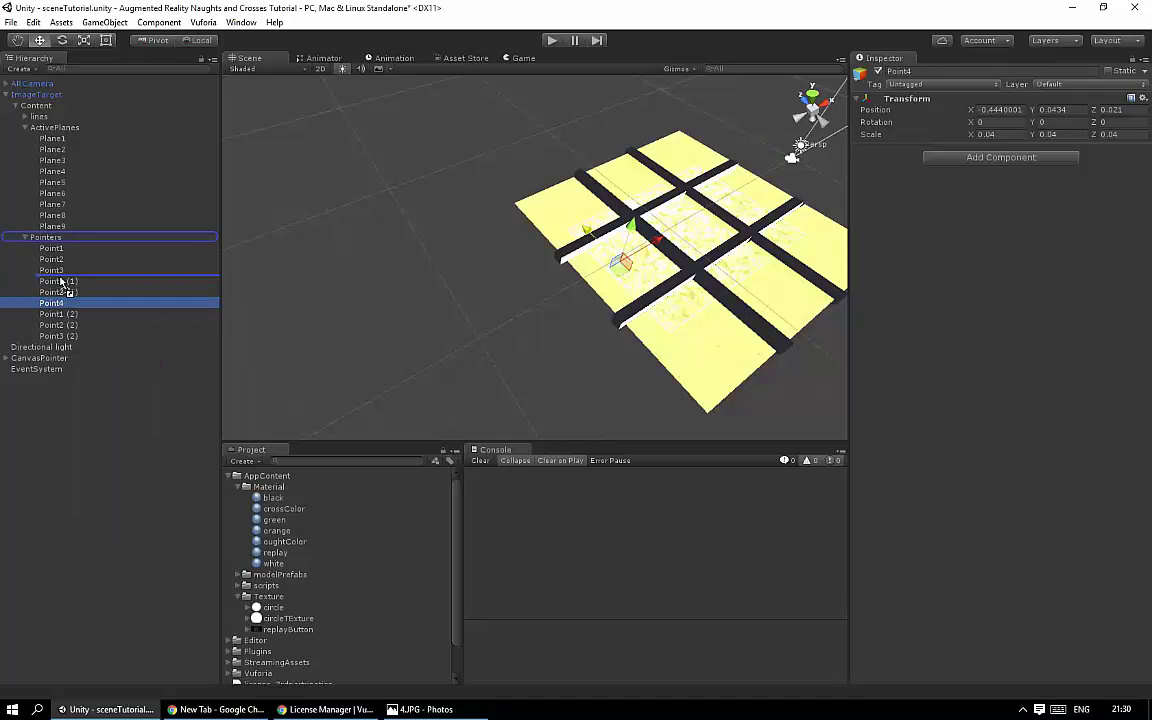
{"action": "left_click", "coordinate": [60, 302]}
{"action": "right_click", "coordinate": [60, 302]}
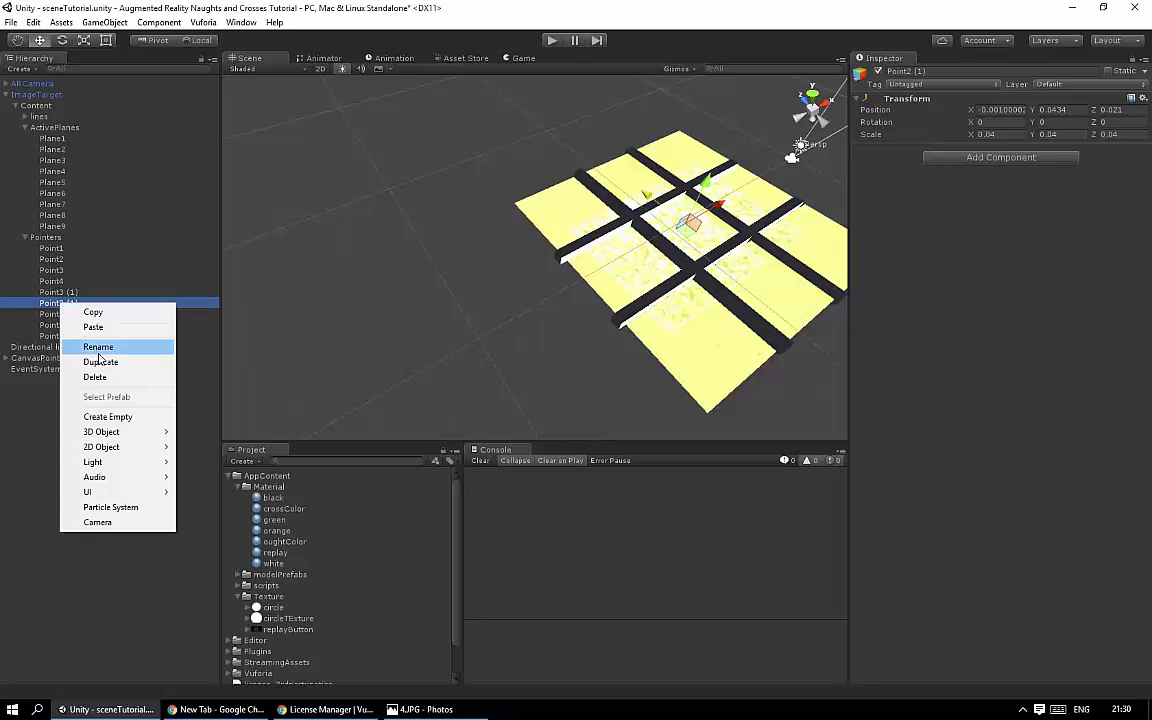
{"action": "left_click", "coordinate": [90, 344]}
{"action": "type", "text": "Point5"}
{"action": "key", "text": "Return"}
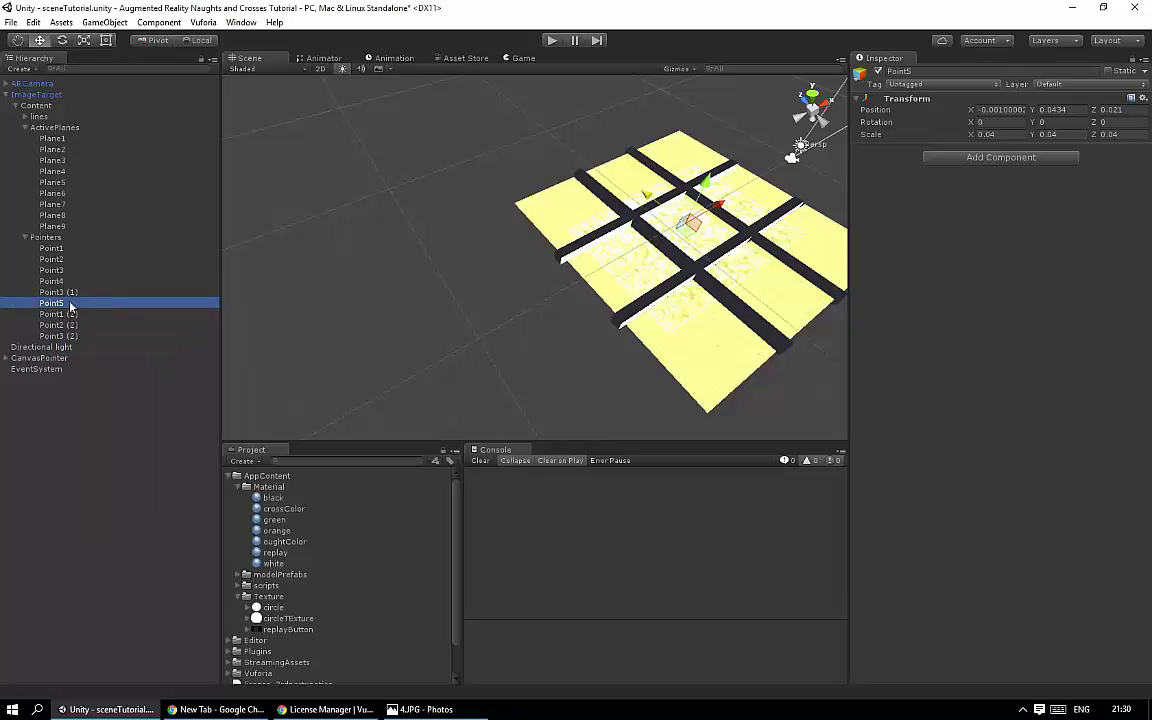
{"action": "left_click_drag", "start_coordinate": [58, 302], "coordinate": [60, 289]}
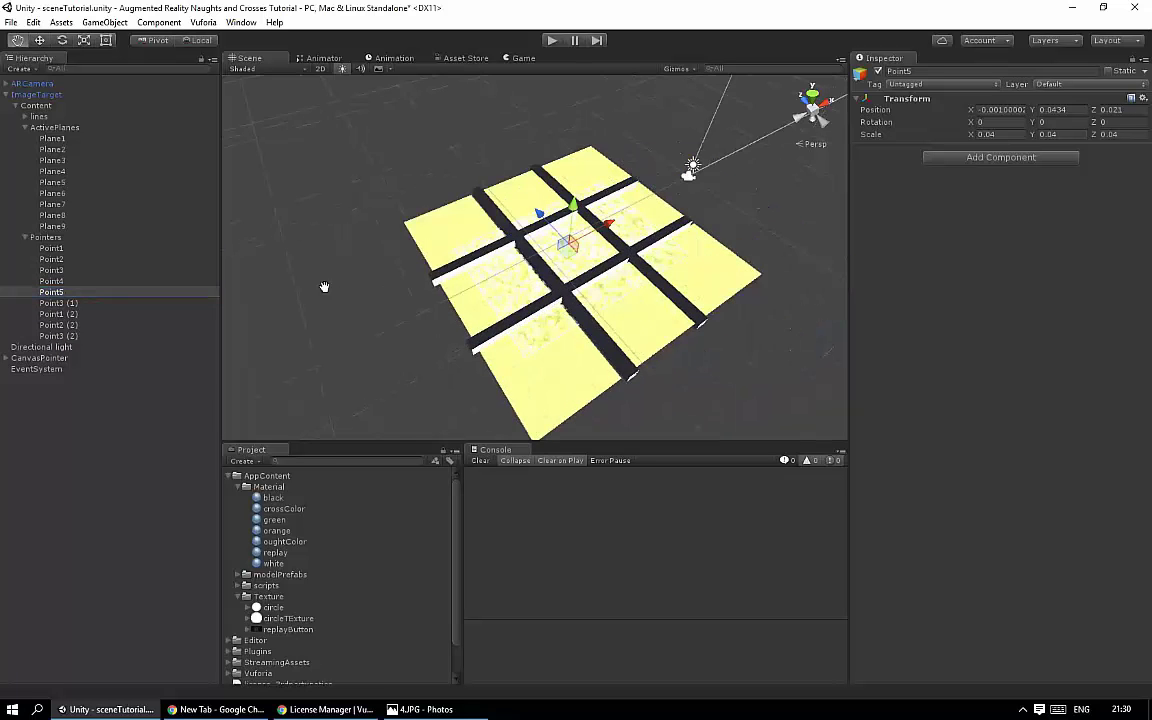
Step: Rename the remaining middle-row copy Point6 and the first bottom-row copy Point7
{"action": "left_click", "coordinate": [60, 303]}
{"action": "right_click", "coordinate": [60, 303]}
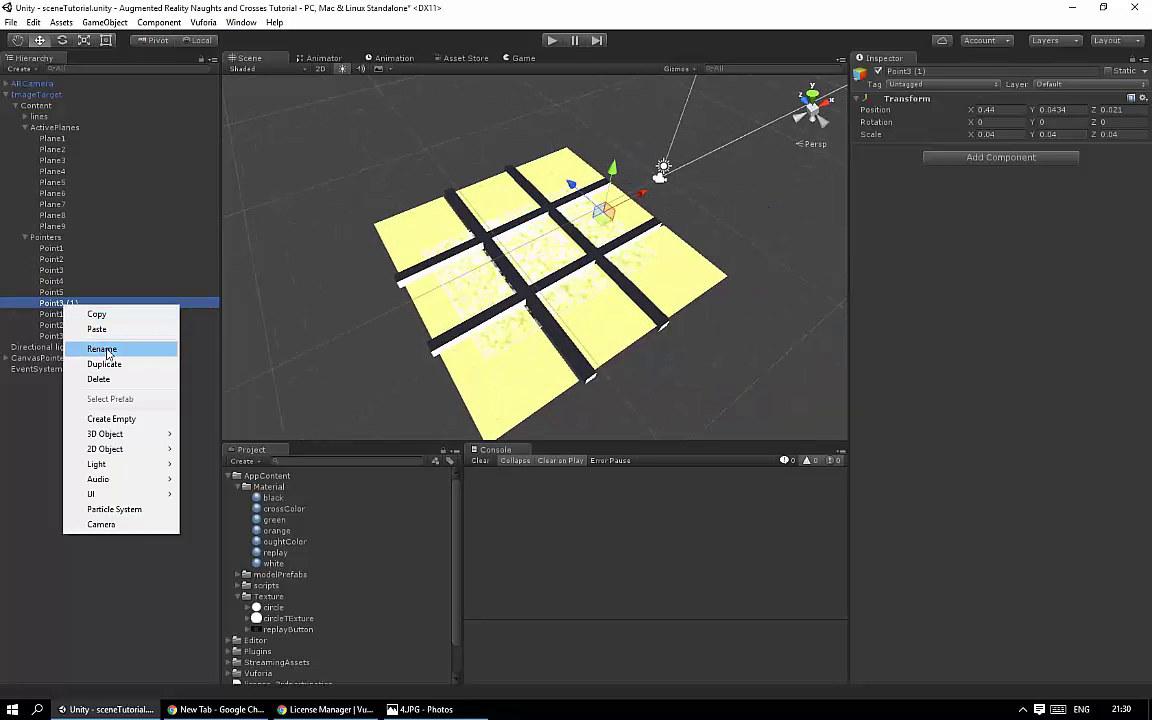
{"action": "left_click", "coordinate": [90, 344]}
{"action": "left_click_drag", "start_coordinate": [52, 303], "coordinate": [115, 303]}
{"action": "type", "text": "6"}
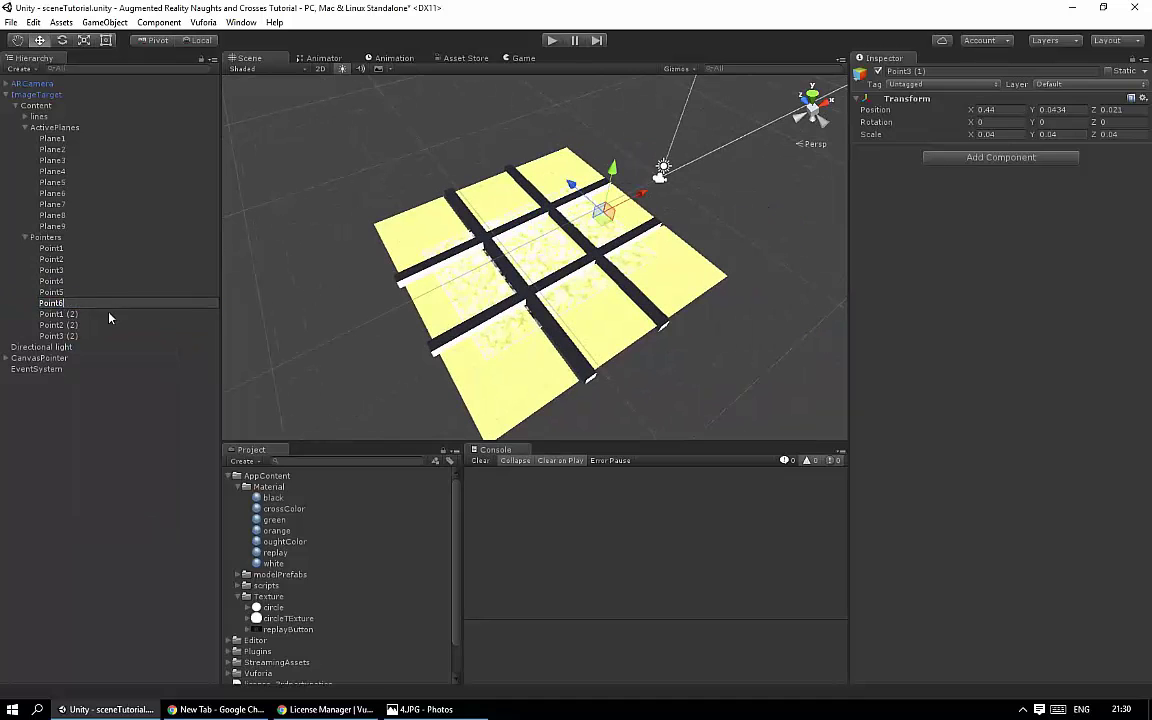
{"action": "left_click", "coordinate": [72, 315]}
{"action": "right_click", "coordinate": [72, 315]}
{"action": "left_click", "coordinate": [113, 357]}
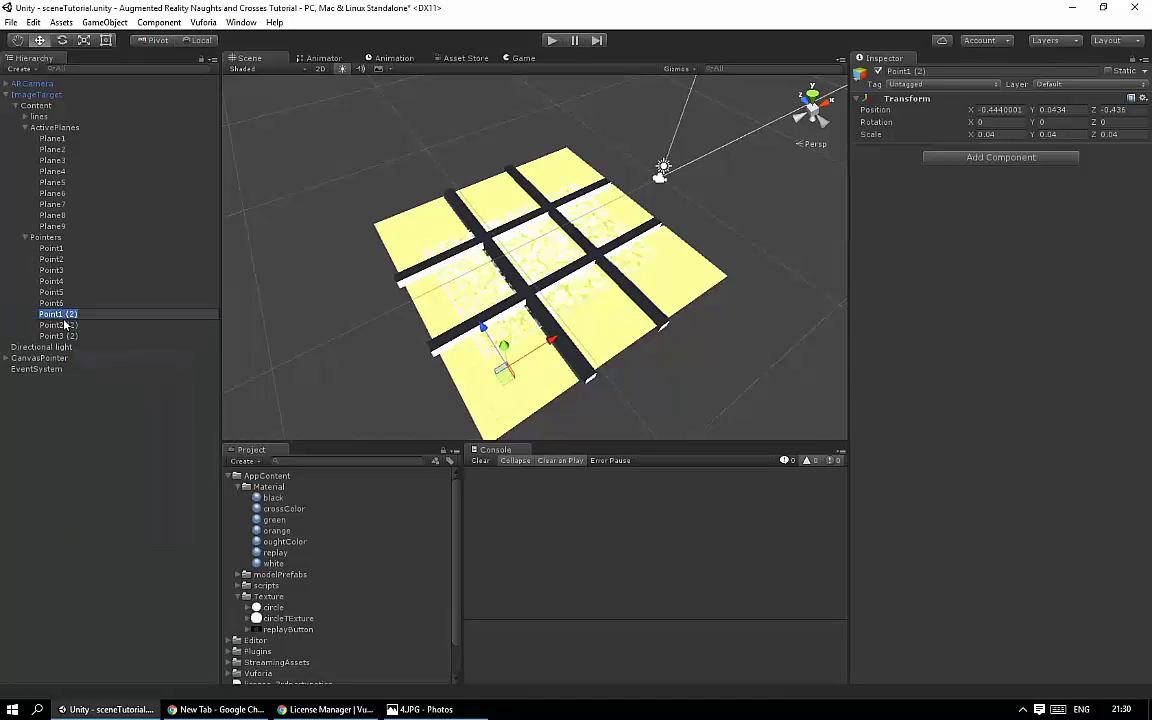
{"action": "left_click_drag", "start_coordinate": [52, 314], "coordinate": [95, 314]}
{"action": "type", "text": "7"}
{"action": "key", "text": "Return"}
Step: Rename the other two bottom-row copies Point8 and Point9
{"action": "left_click", "coordinate": [70, 325]}
{"action": "right_click", "coordinate": [70, 325]}
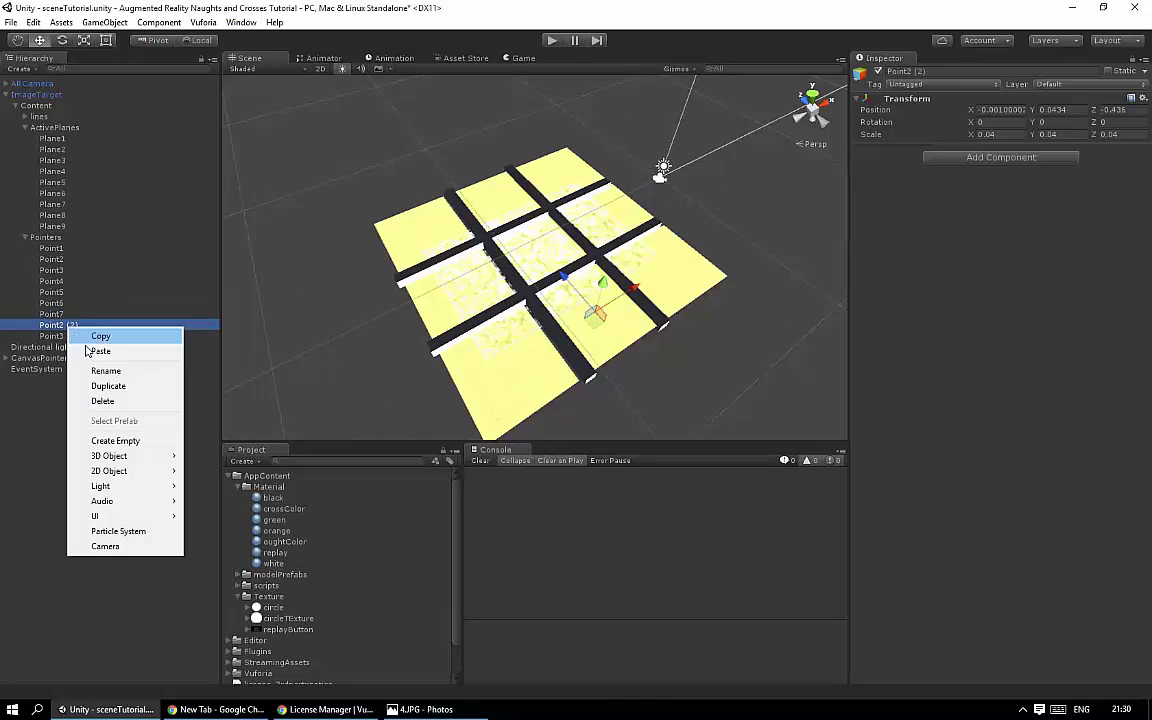
{"action": "left_click", "coordinate": [105, 368]}
{"action": "left_click_drag", "start_coordinate": [66, 325], "coordinate": [92, 325]}
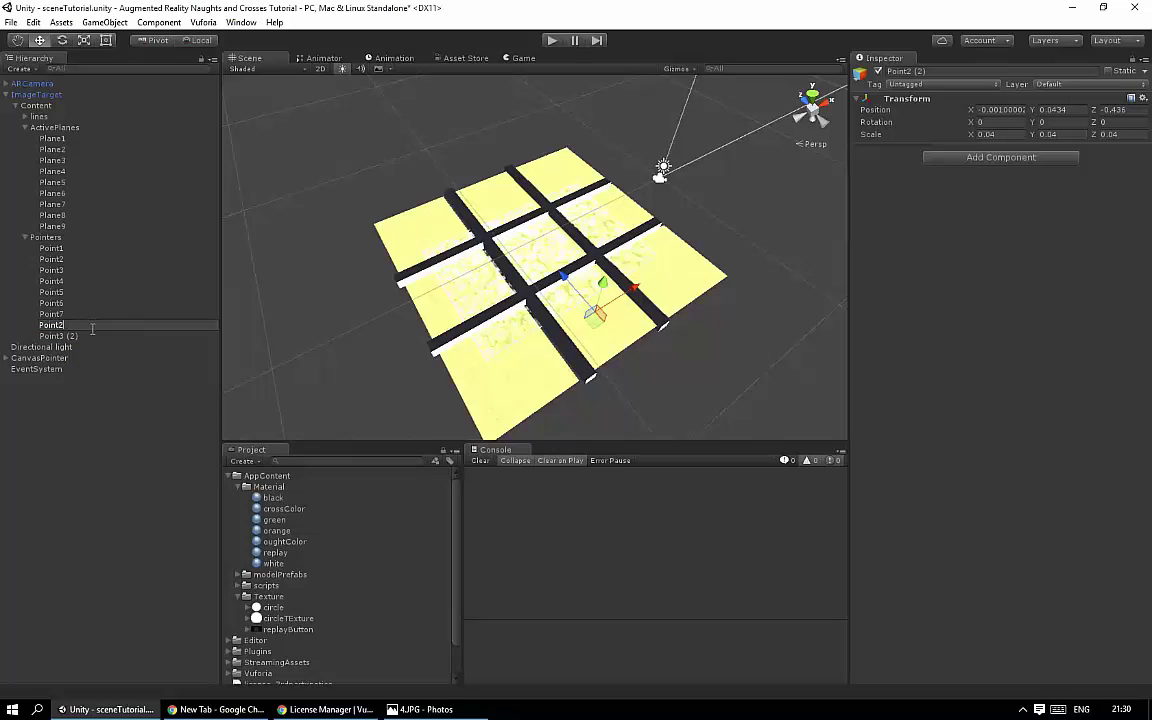
{"action": "type", "text": "8"}
{"action": "key", "text": "Return"}
{"action": "left_click", "coordinate": [58, 336]}
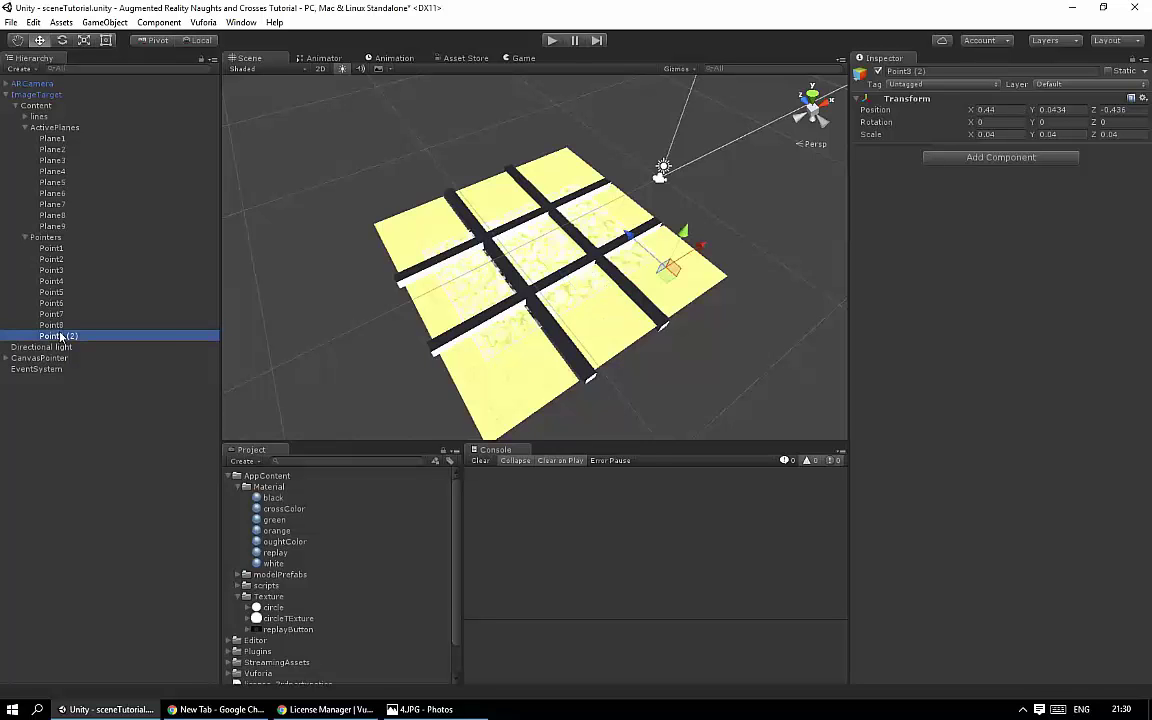
{"action": "right_click", "coordinate": [58, 336]}
{"action": "left_click", "coordinate": [97, 376]}
{"action": "left_click_drag", "start_coordinate": [66, 336], "coordinate": [97, 341]}
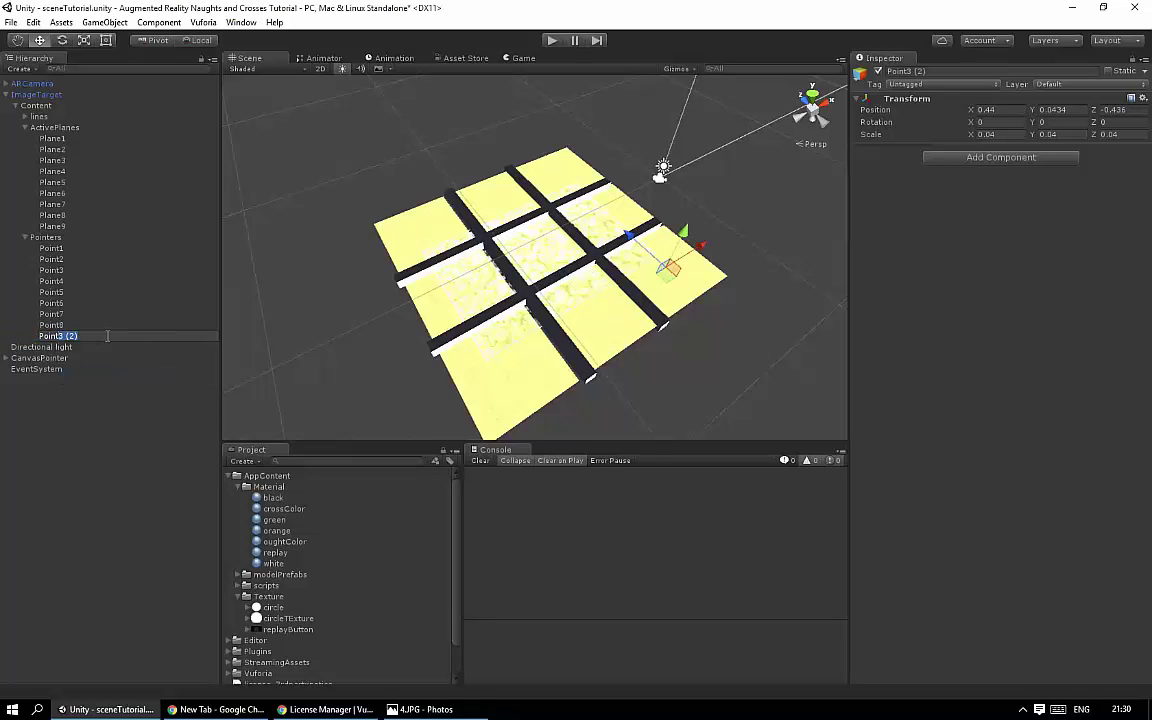
{"action": "type", "text": "9"}
{"action": "key", "text": "Return"}
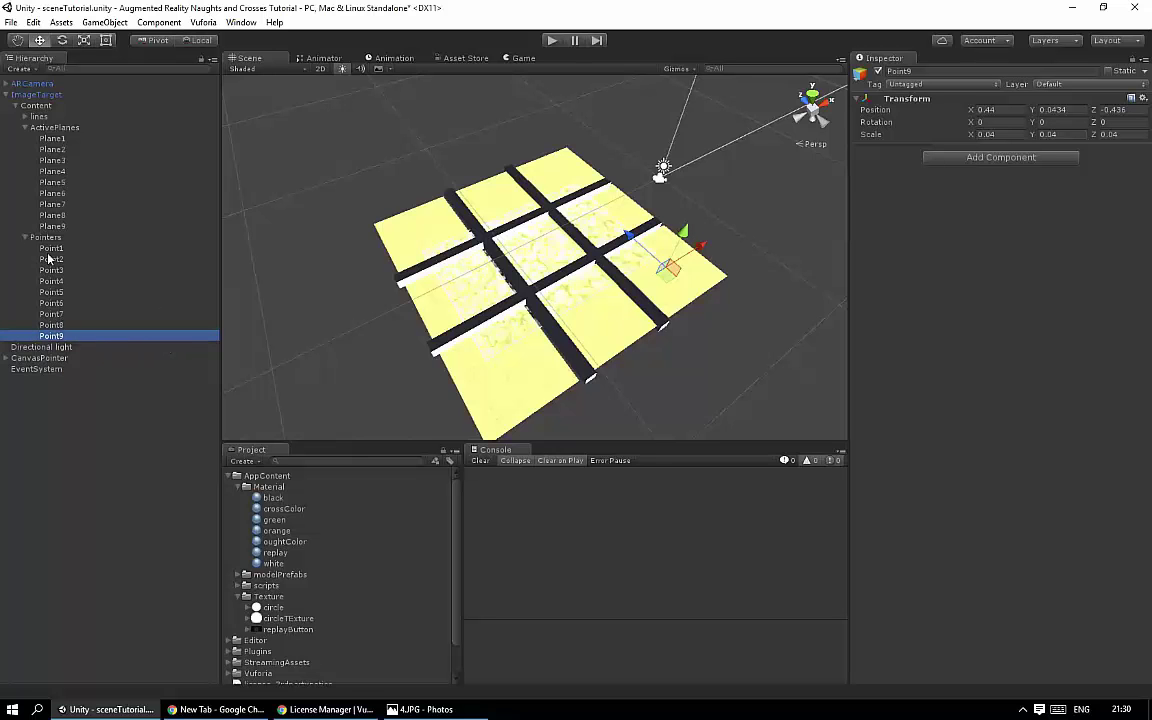
Step: Collapse the Pointers and ActivePlanes groups and select the ImageTarget object
{"action": "left_click", "coordinate": [25, 237]}
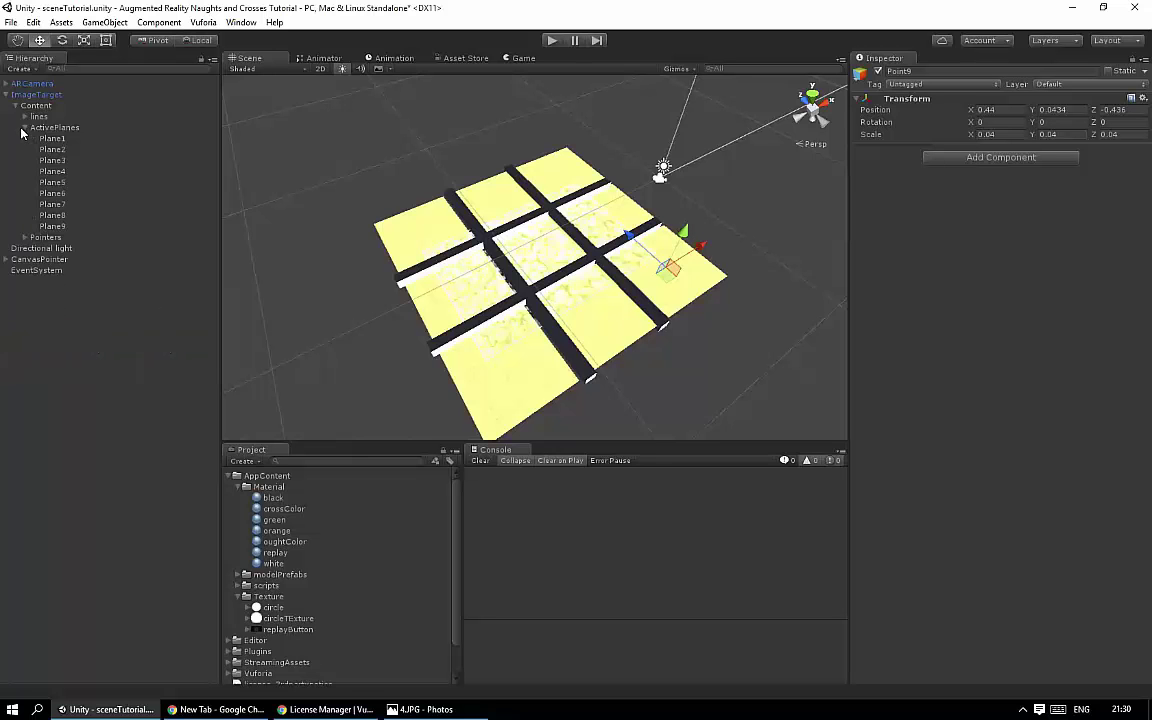
{"action": "left_click", "coordinate": [24, 127]}
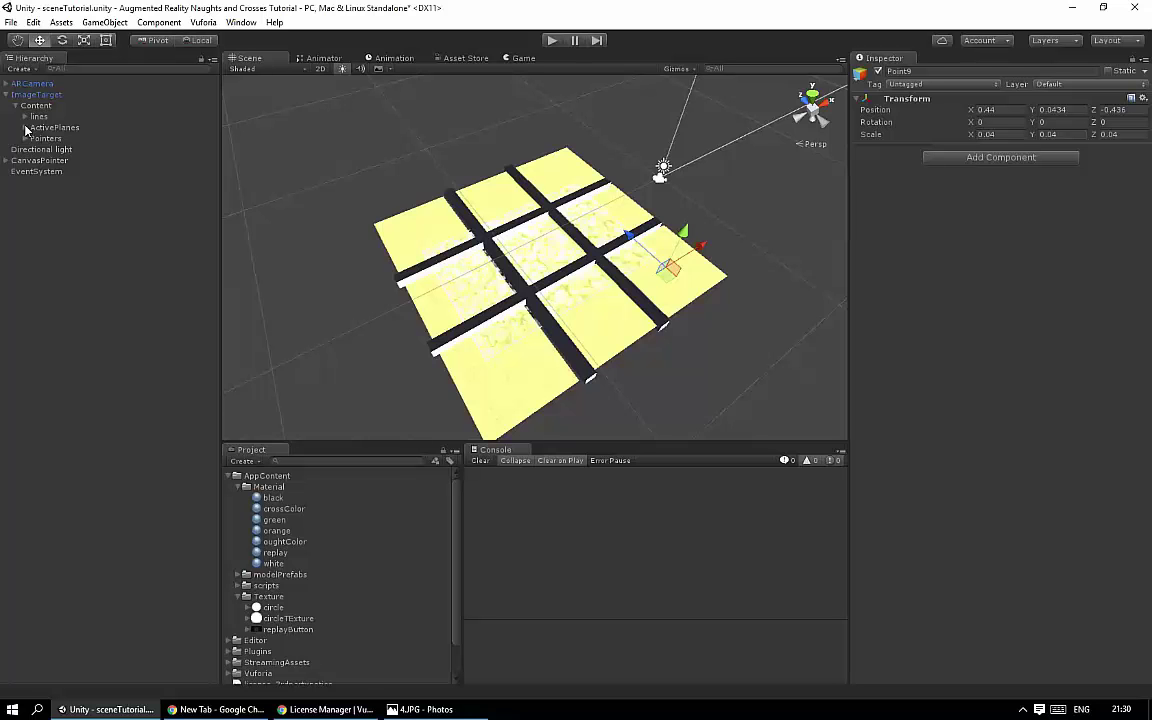
{"action": "middle_click_drag", "start_coordinate": [386, 244], "coordinate": [398, 239]}
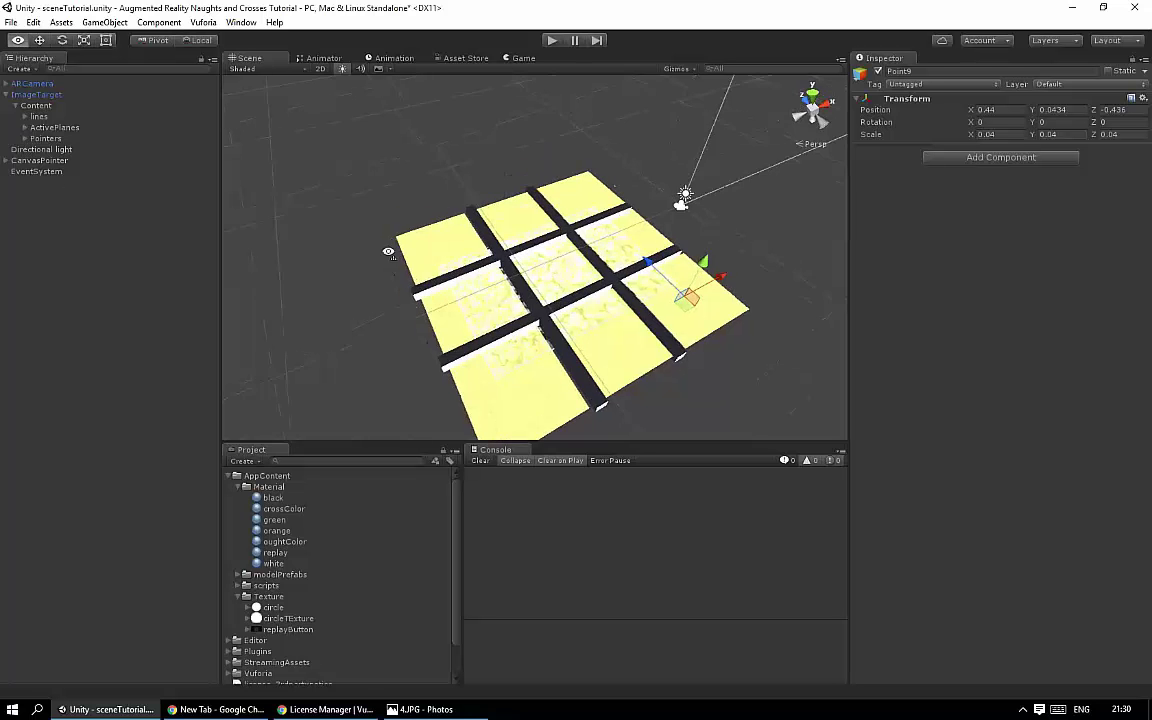
{"action": "left_click", "coordinate": [320, 320]}
{"action": "left_click_drag", "start_coordinate": [320, 320], "coordinate": [143, 199], "text": "alt"}
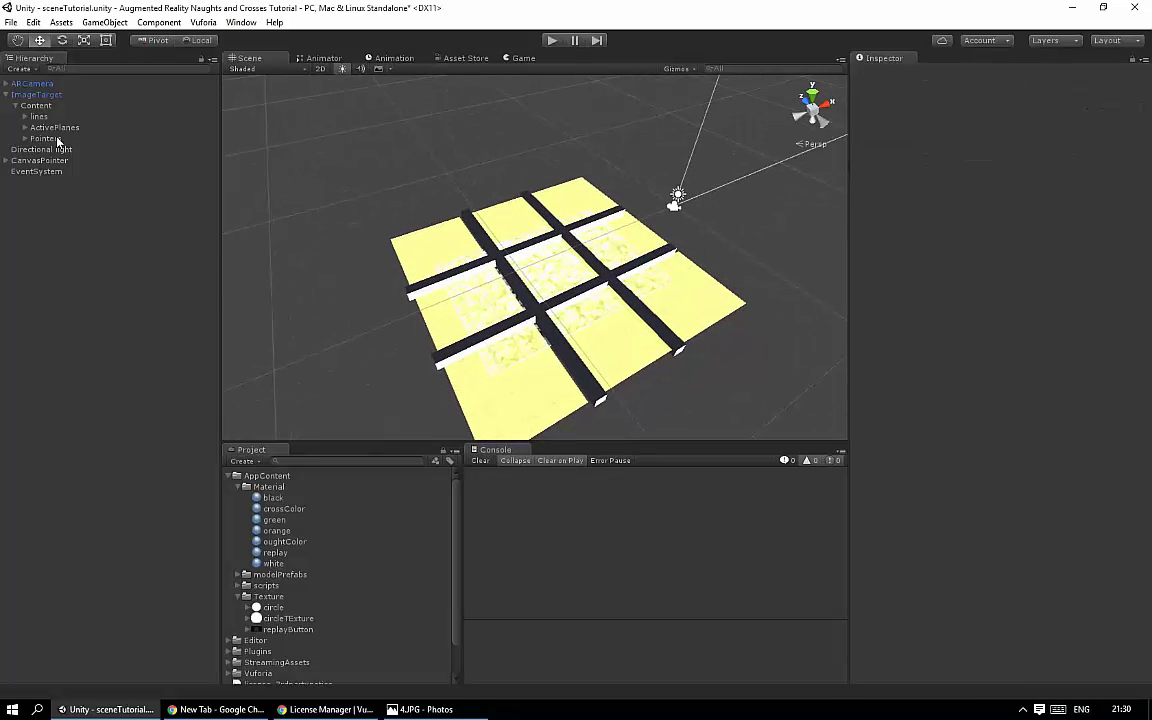
{"action": "left_click", "coordinate": [36, 94]}
Step: Add a Cube under Content and scale it to 0.2 on X, Y and Z
{"action": "right_click", "coordinate": [33, 93]}
{"action": "left_click", "coordinate": [35, 105]}
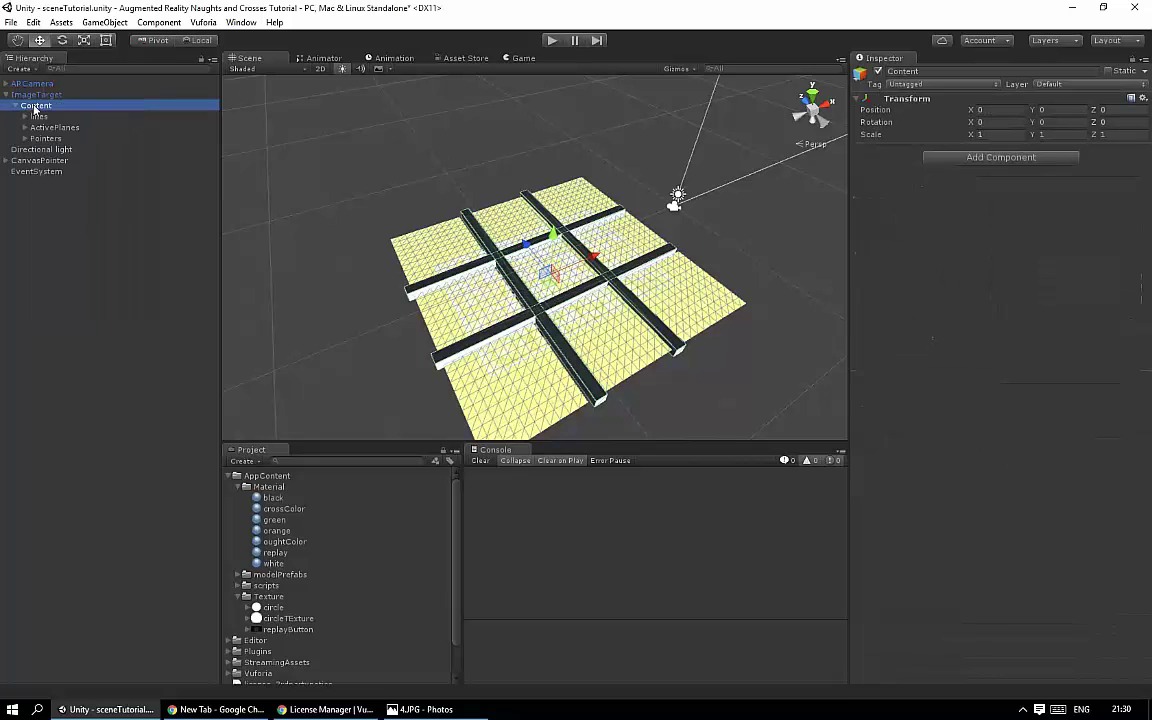
{"action": "right_click", "coordinate": [34, 107]}
{"action": "mouse_move", "coordinate": [112, 277]}
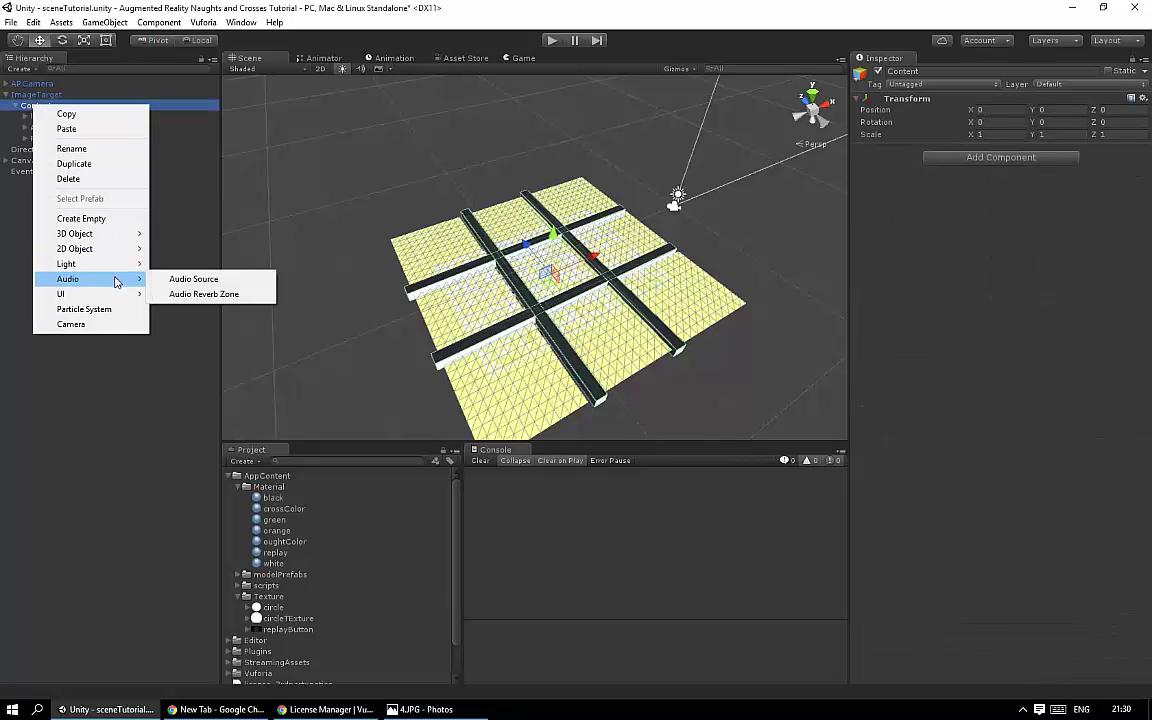
{"action": "mouse_move", "coordinate": [80, 233]}
{"action": "left_click", "coordinate": [198, 233]}
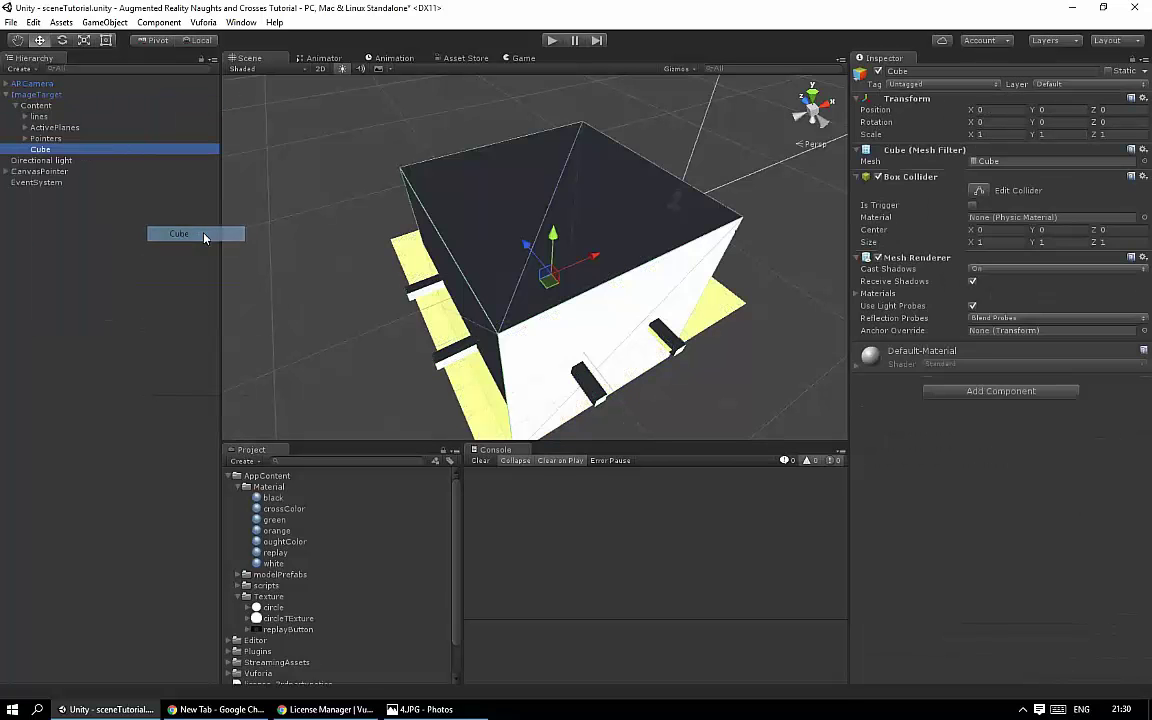
{"action": "left_click", "coordinate": [990, 134]}
{"action": "type", "text": "0"}
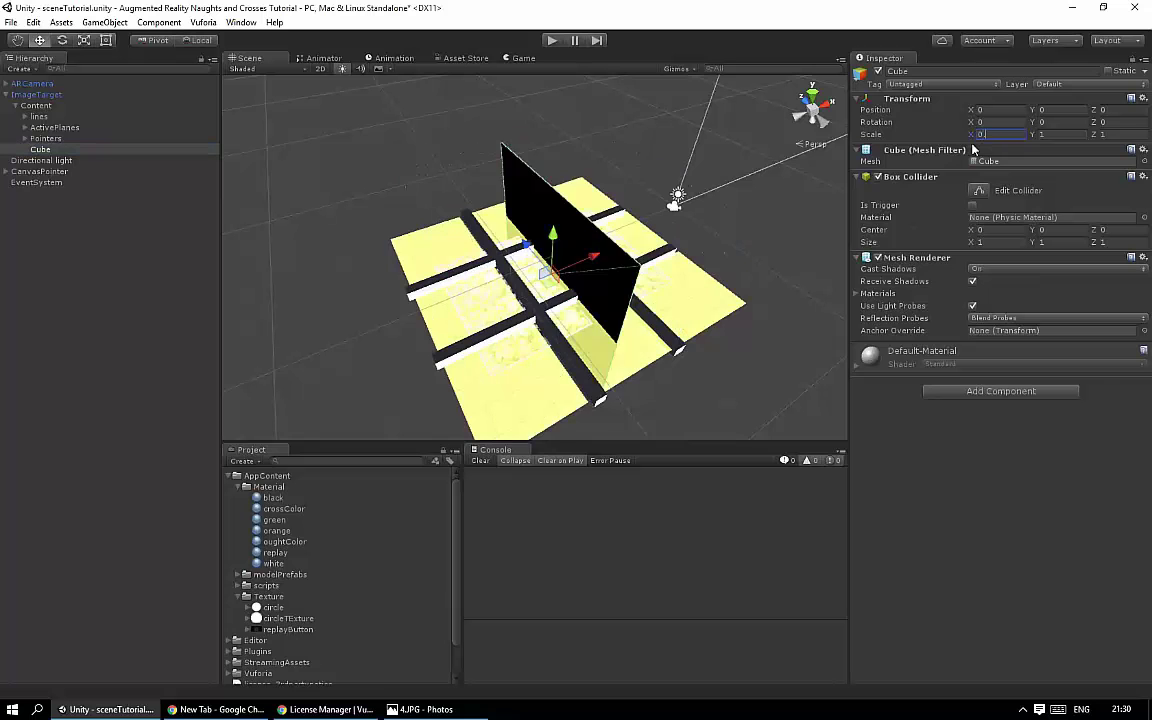
{"action": "type", "text": ".2"}
{"action": "left_click", "coordinate": [1048, 134]}
{"action": "type", "text": "0"}
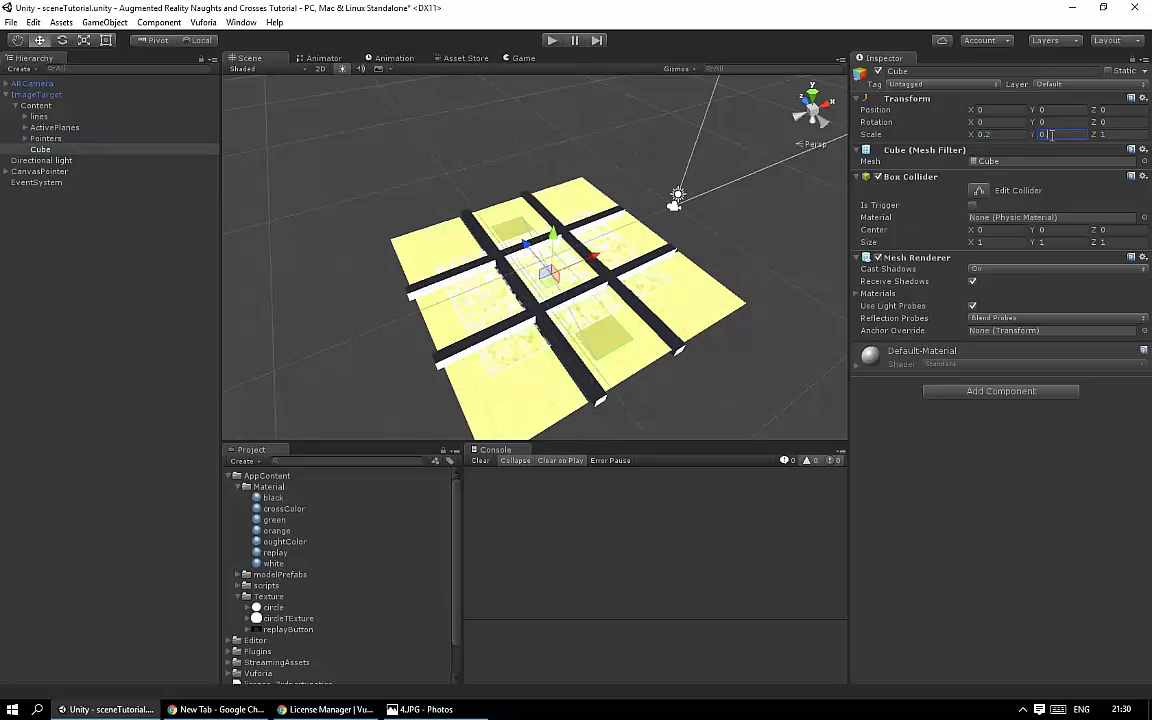
{"action": "type", "text": ".2"}
{"action": "left_click", "coordinate": [1098, 135]}
{"action": "type", "text": "0.2"}
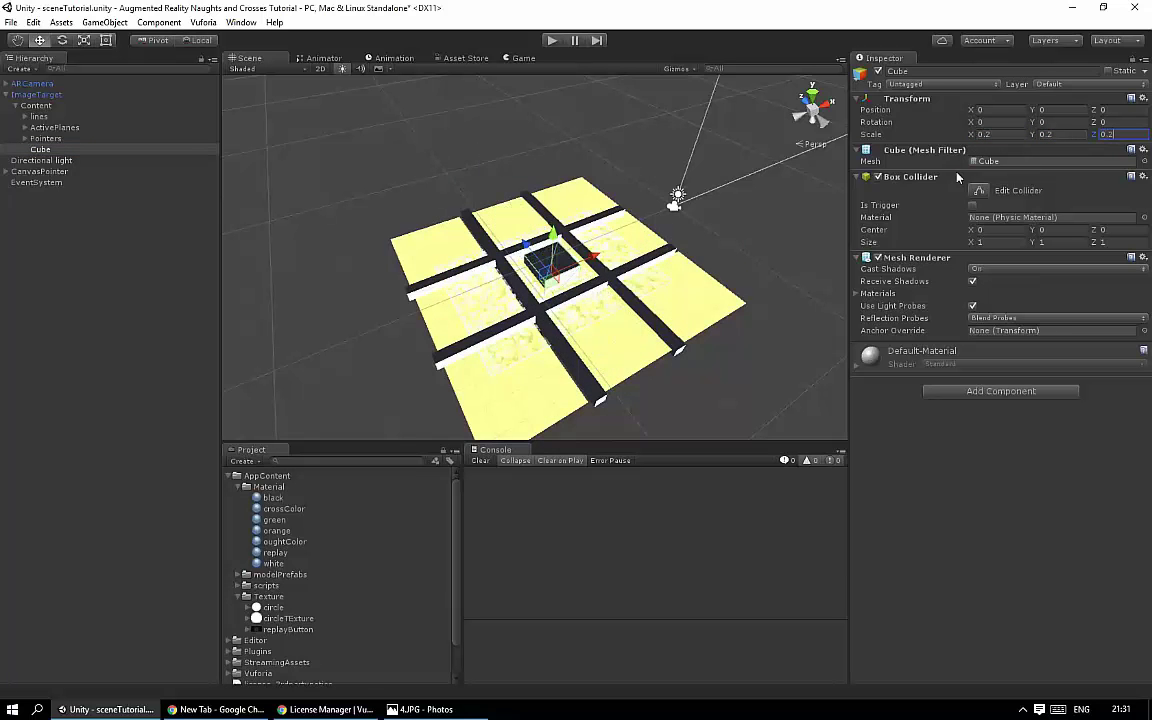
Step: Give the cube the green material and set it onto the board's centre square
{"action": "left_click_drag", "start_coordinate": [553, 236], "coordinate": [505, 197]}
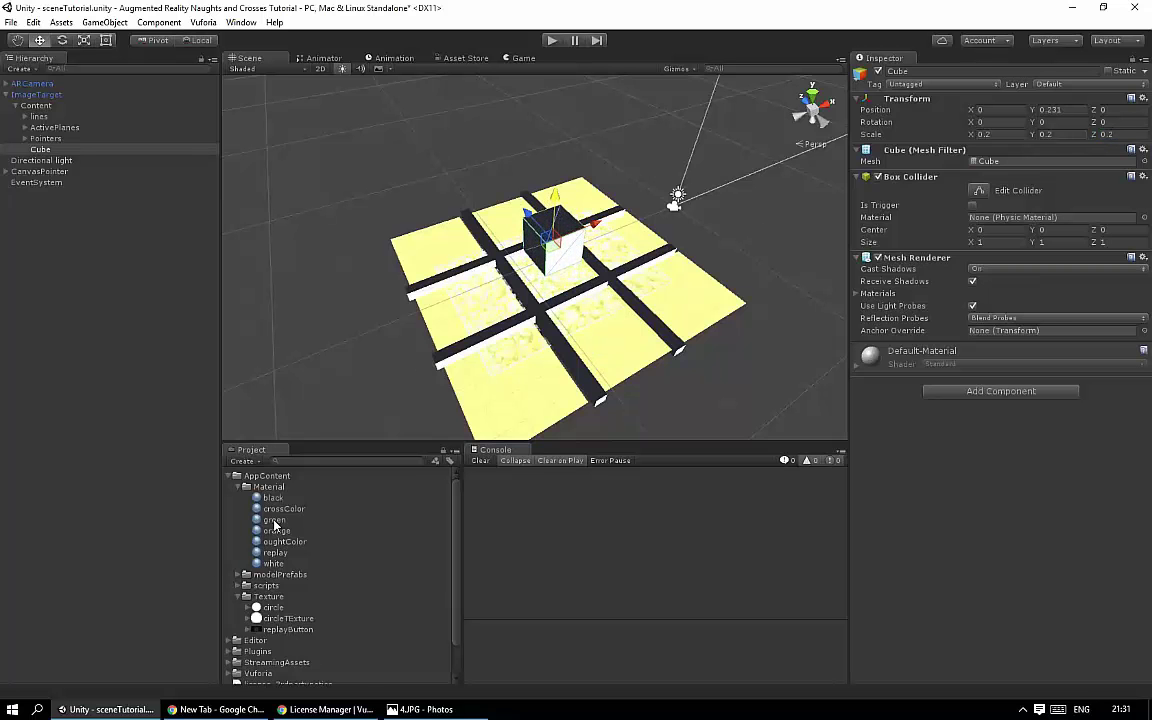
{"action": "left_click_drag", "start_coordinate": [275, 521], "coordinate": [944, 495]}
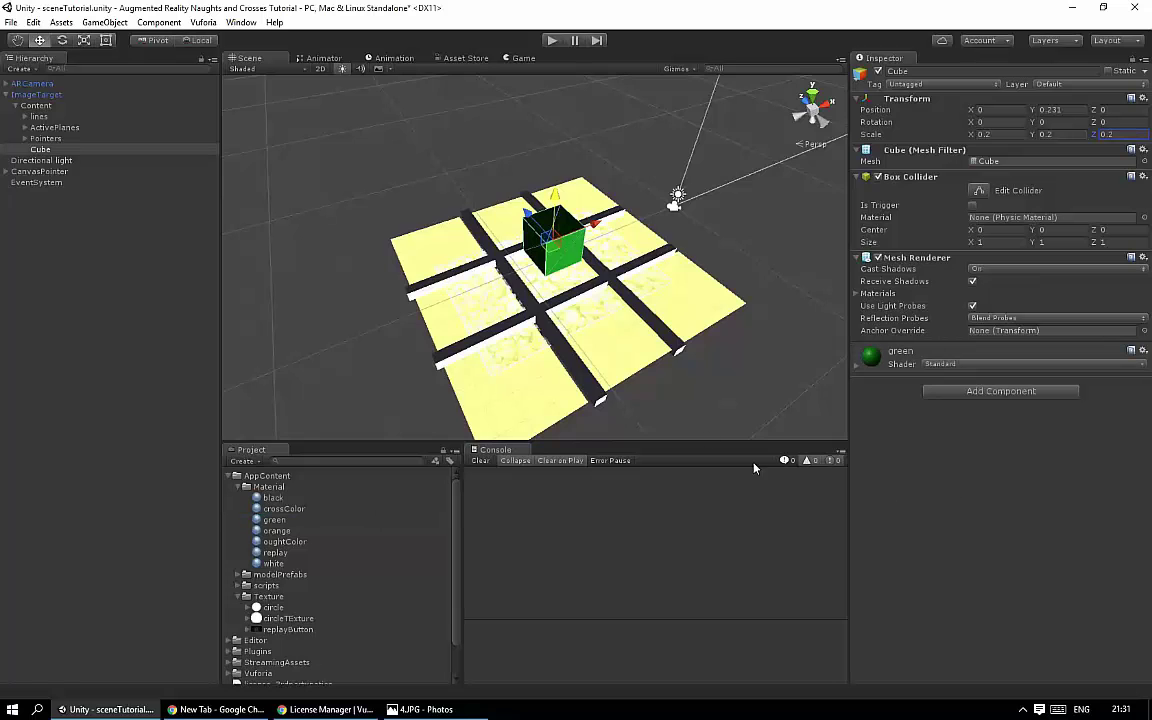
{"action": "mouse_move", "coordinate": [640, 360]}
{"action": "middle_mouse_down"}
{"action": "mouse_move", "coordinate": [606, 285]}
{"action": "mouse_move", "coordinate": [602, 300]}
{"action": "middle_mouse_up"}
{"action": "left_click_drag", "start_coordinate": [553, 235], "coordinate": [551, 260]}
{"action": "left_click", "coordinate": [340, 530]}
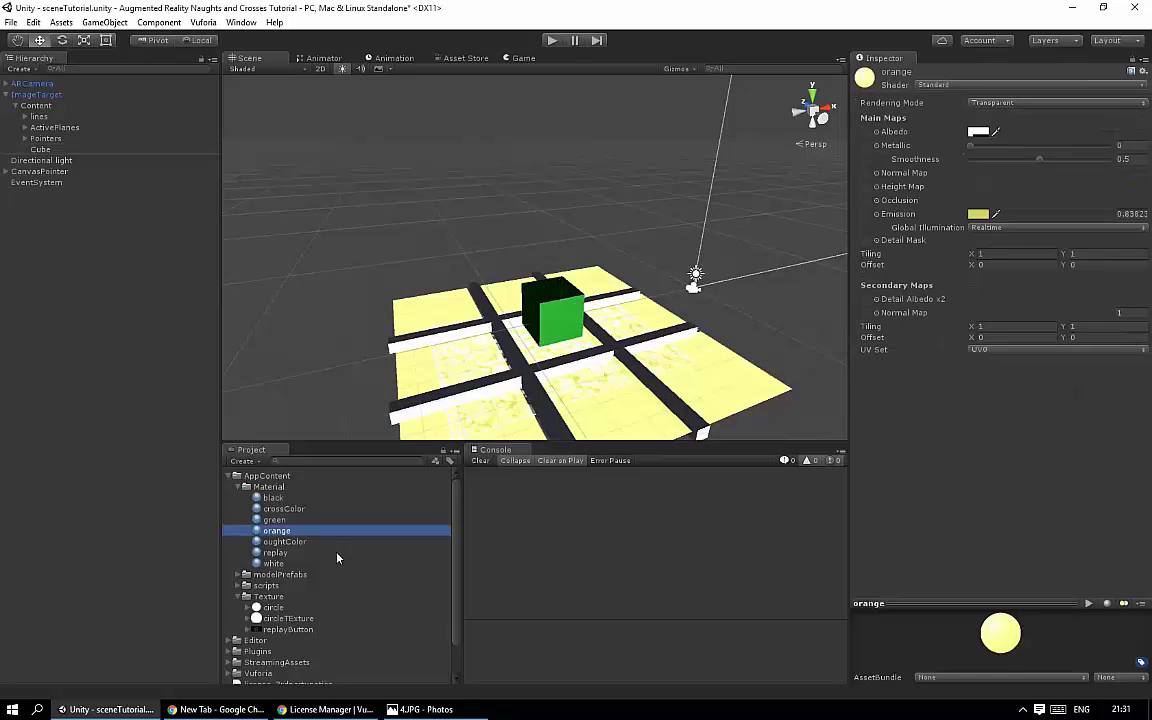
{"action": "right_click", "coordinate": [336, 531]}
{"action": "mouse_move", "coordinate": [575, 312]}
{"action": "left_mouse_down", "text": "alt"}
{"action": "mouse_move", "coordinate": [595, 305]}
{"action": "mouse_move", "coordinate": [540, 303]}
{"action": "left_mouse_up", "text": "alt"}
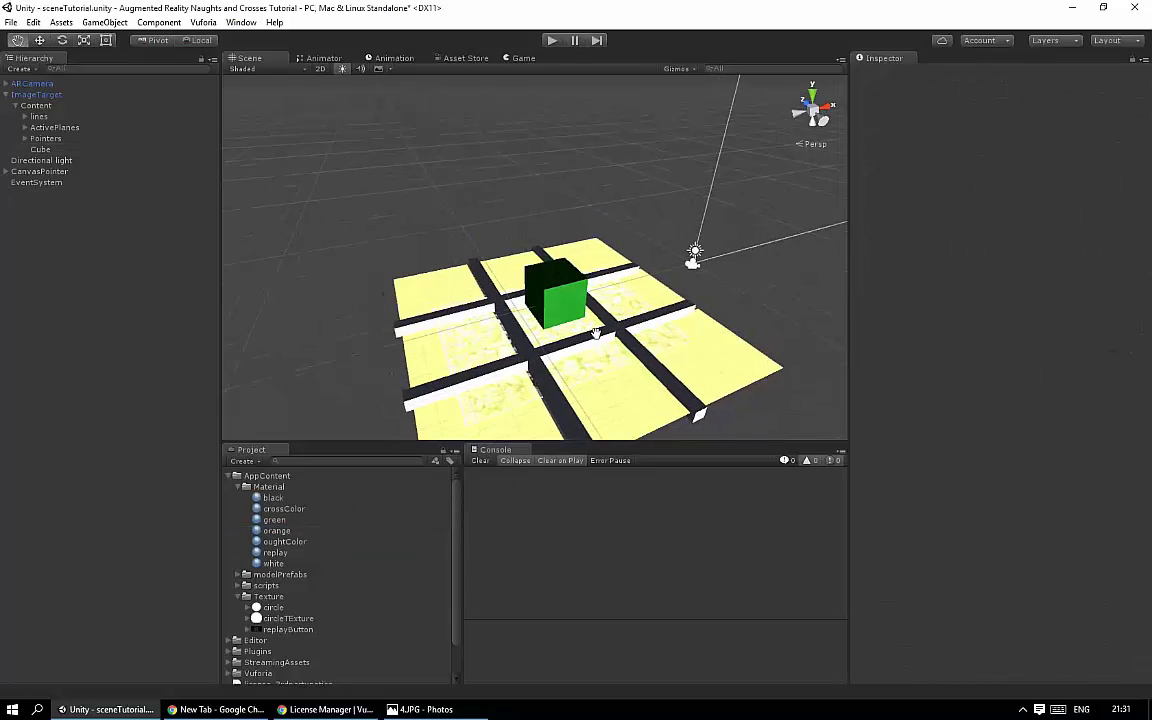
{"action": "left_click", "coordinate": [555, 300]}
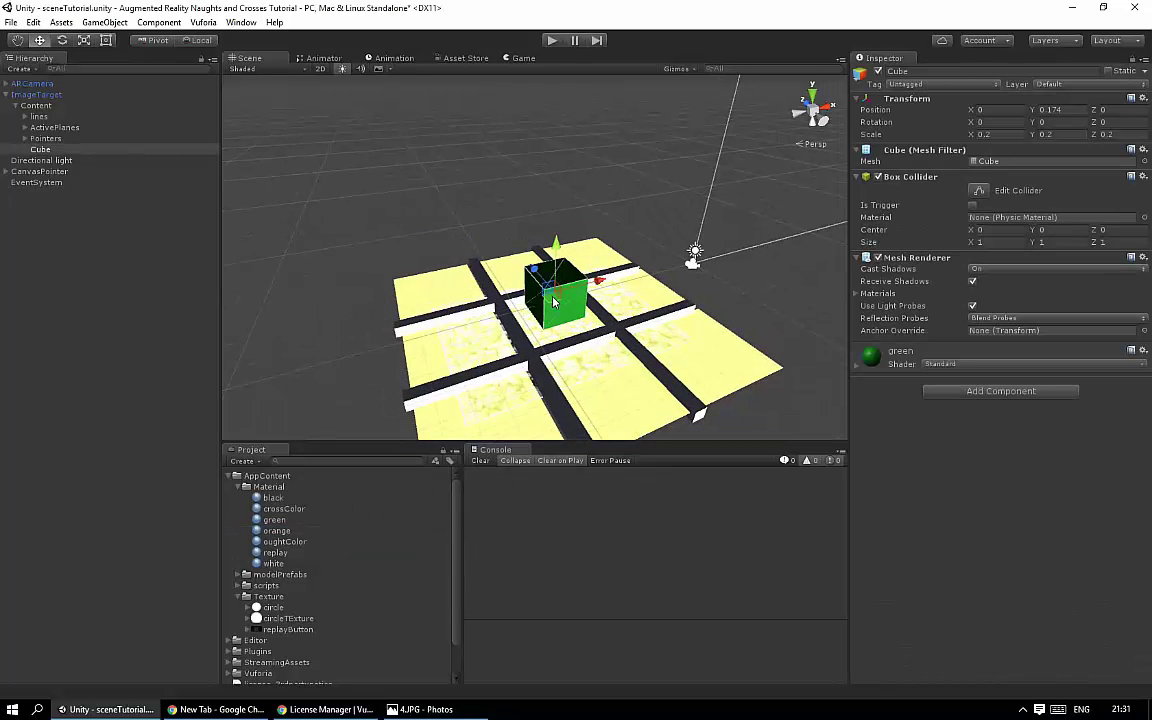
{"action": "left_click", "coordinate": [950, 364]}
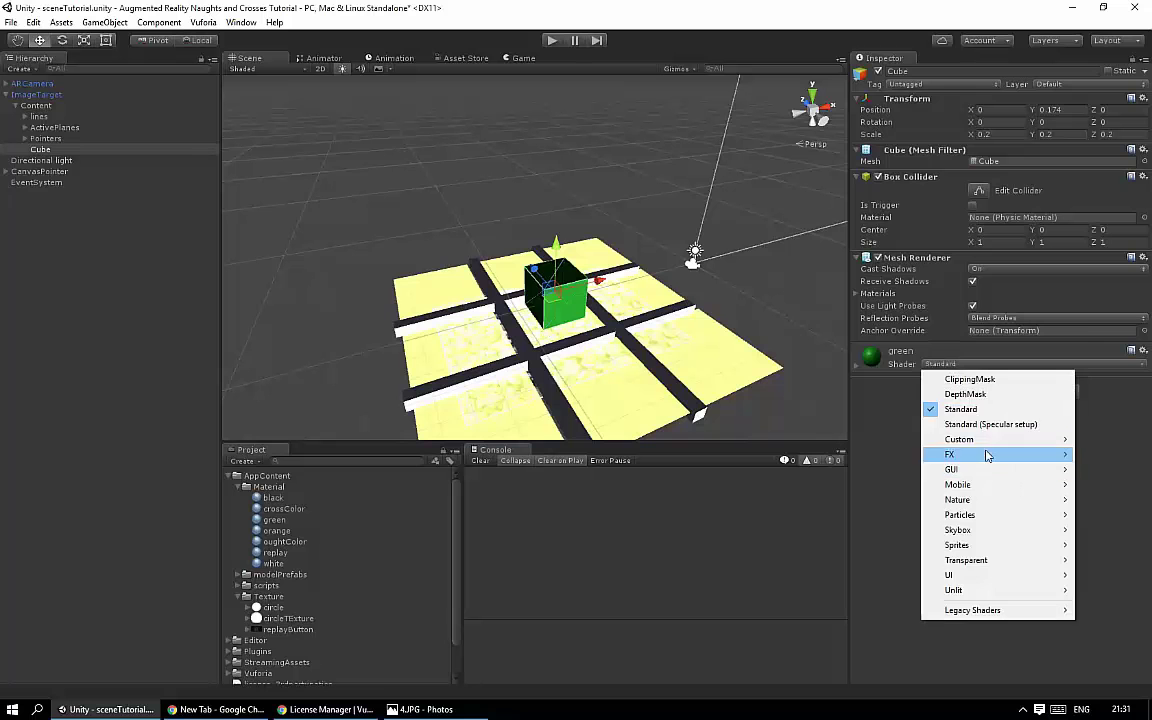
{"action": "mouse_move", "coordinate": [990, 484]}
{"action": "left_click", "coordinate": [856, 482]}
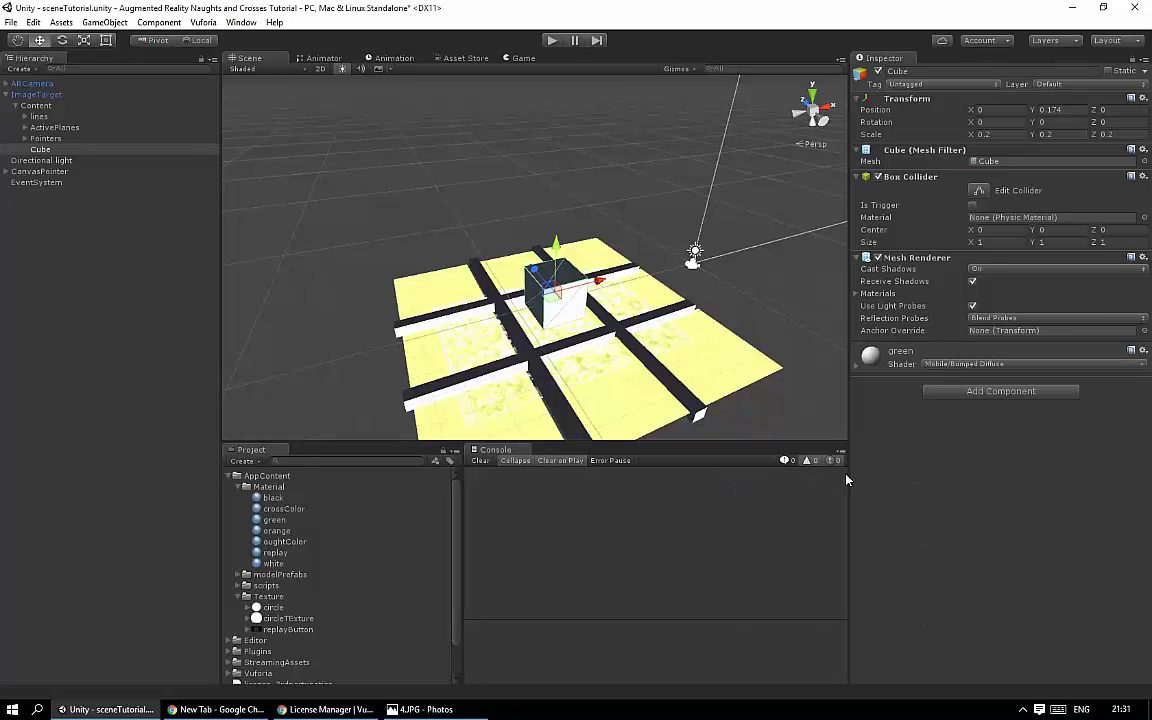
{"action": "left_click_drag", "start_coordinate": [279, 528], "coordinate": [898, 518]}
{"action": "left_click_drag", "start_coordinate": [243, 508], "coordinate": [858, 372]}
{"action": "left_click", "coordinate": [857, 366]}
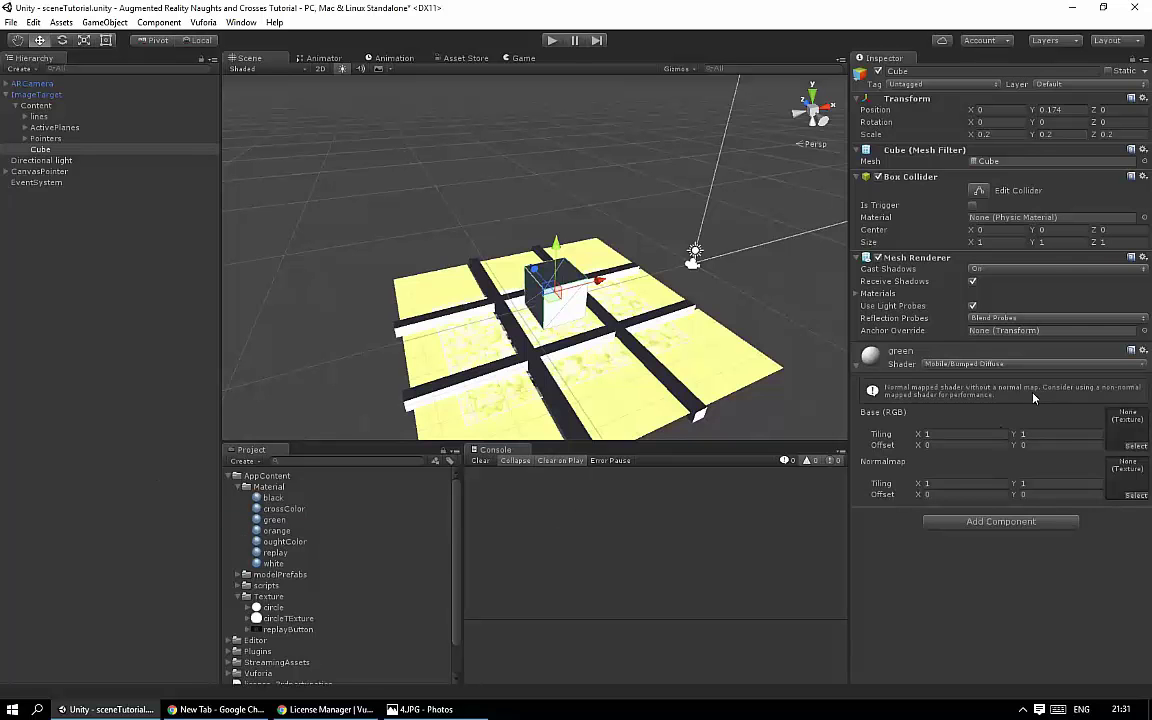
{"action": "left_click", "coordinate": [365, 553]}
{"action": "left_click", "coordinate": [575, 300]}
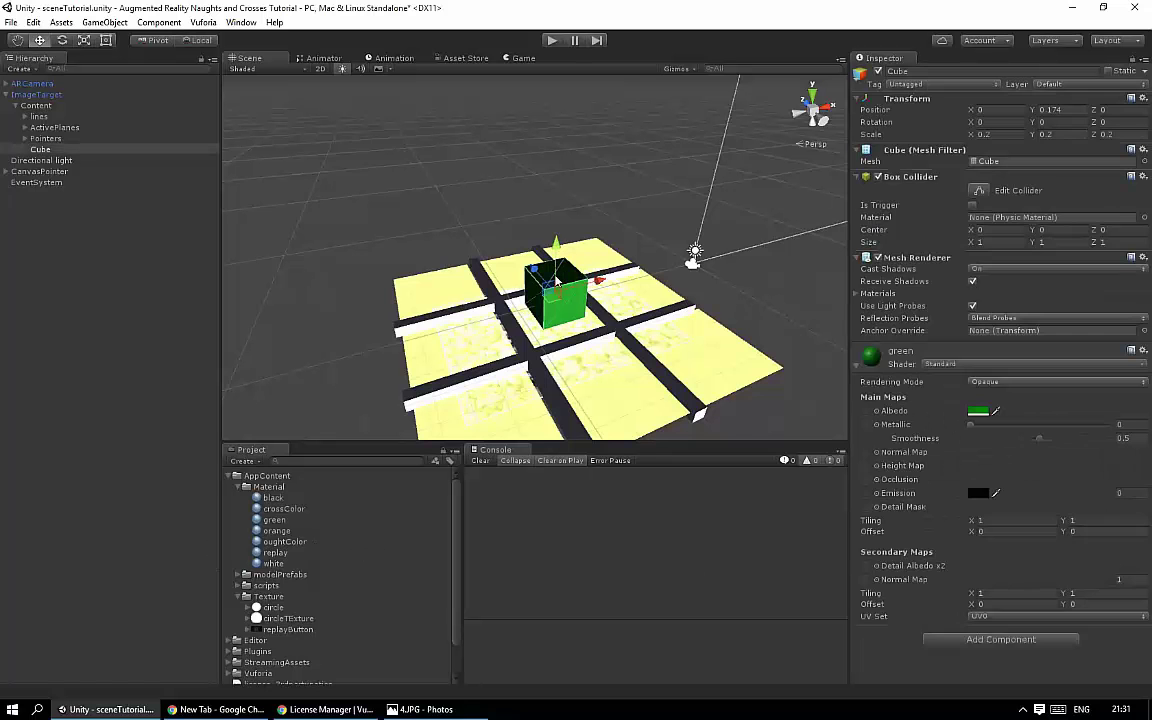
{"action": "middle_click_drag", "start_coordinate": [442, 204], "coordinate": [410, 215]}
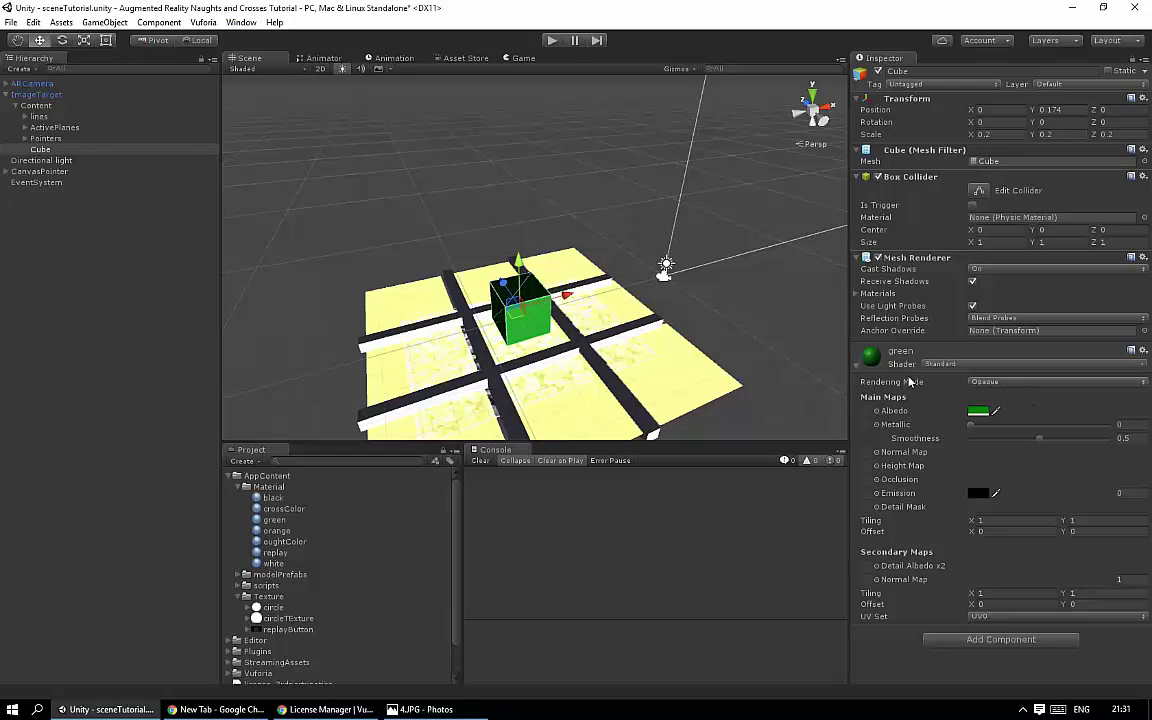
{"action": "left_click", "coordinate": [655, 345]}
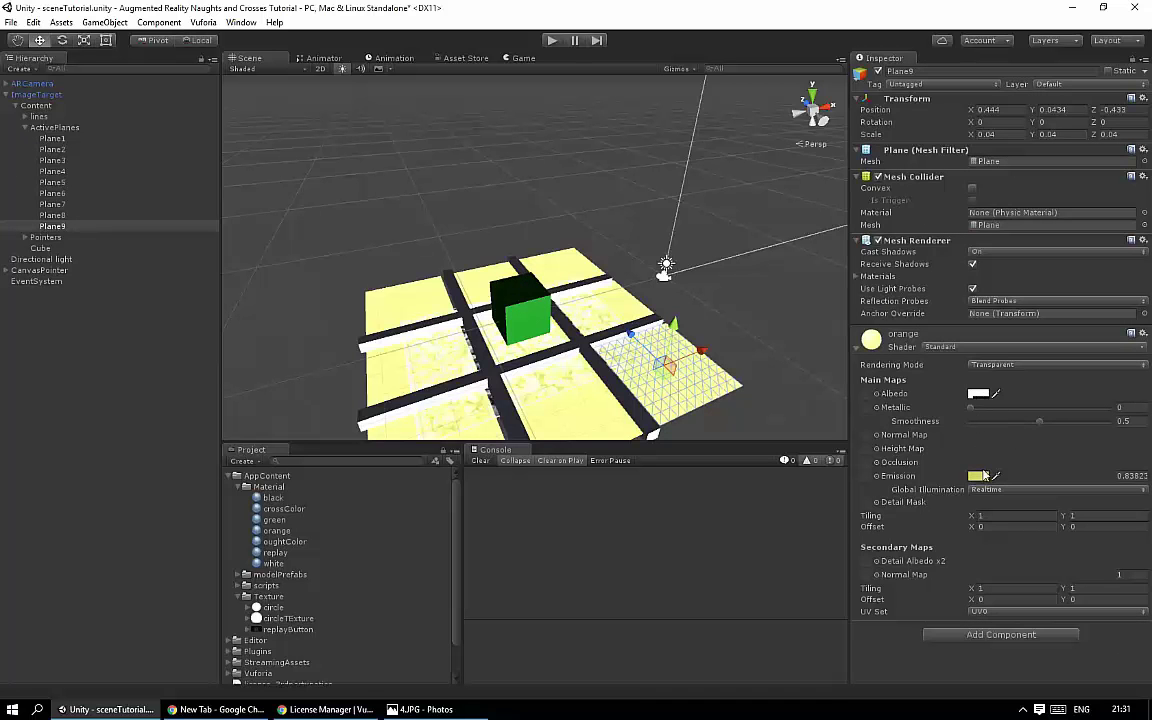
{"action": "mouse_move", "coordinate": [333, 268]}
{"action": "middle_mouse_down"}
{"action": "mouse_move", "coordinate": [325, 288]}
{"action": "mouse_move", "coordinate": [230, 278]}
{"action": "middle_mouse_up"}
{"action": "left_click", "coordinate": [325, 288]}
{"action": "left_click", "coordinate": [530, 250]}
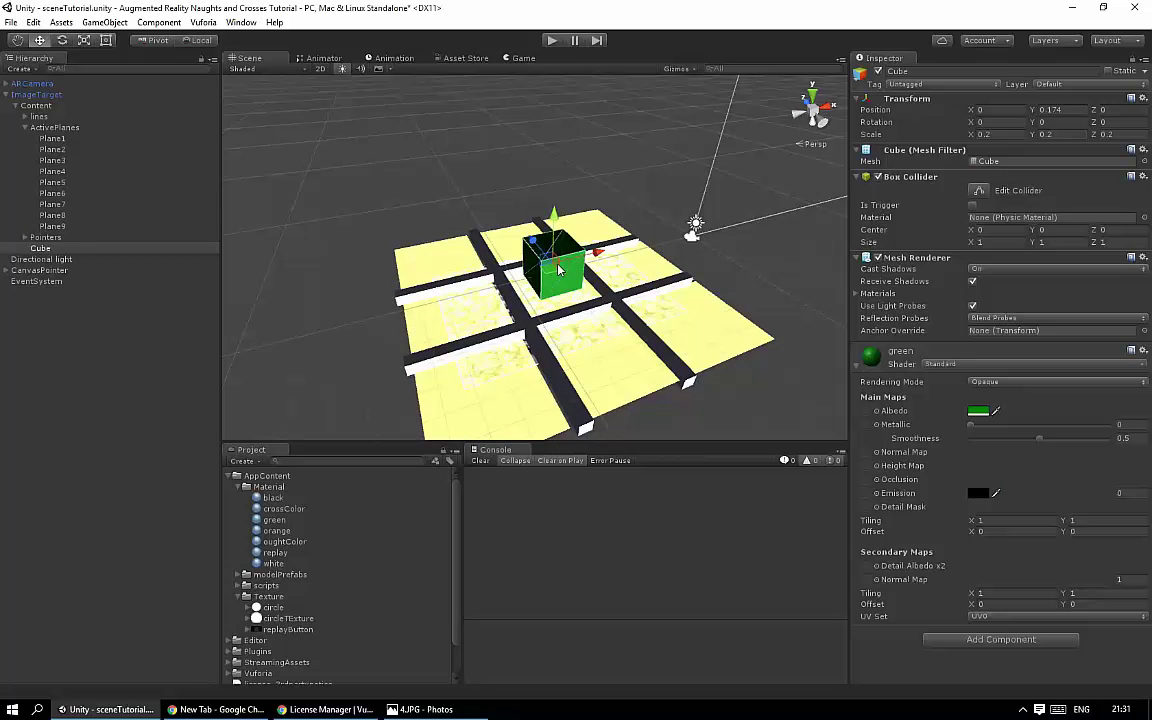
{"action": "left_click", "coordinate": [237, 489]}
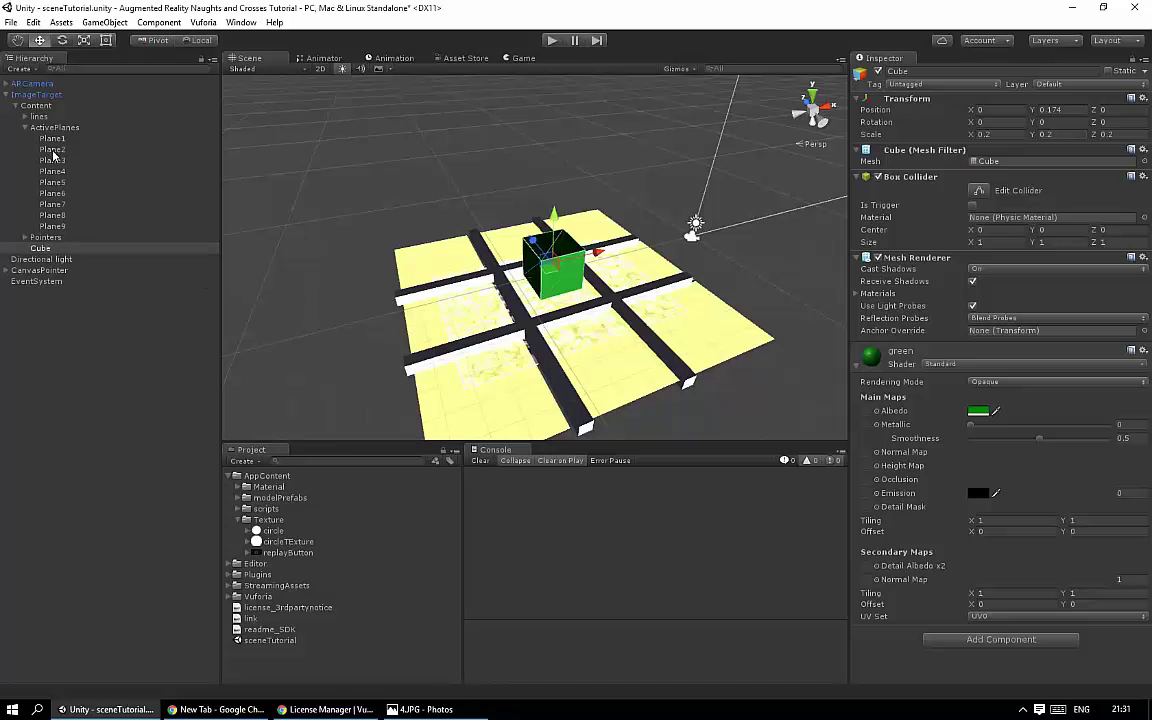
Step: Add a Sphere under Content and scale it to 0.2 on X, Y and Z
{"action": "right_click", "coordinate": [36, 106]}
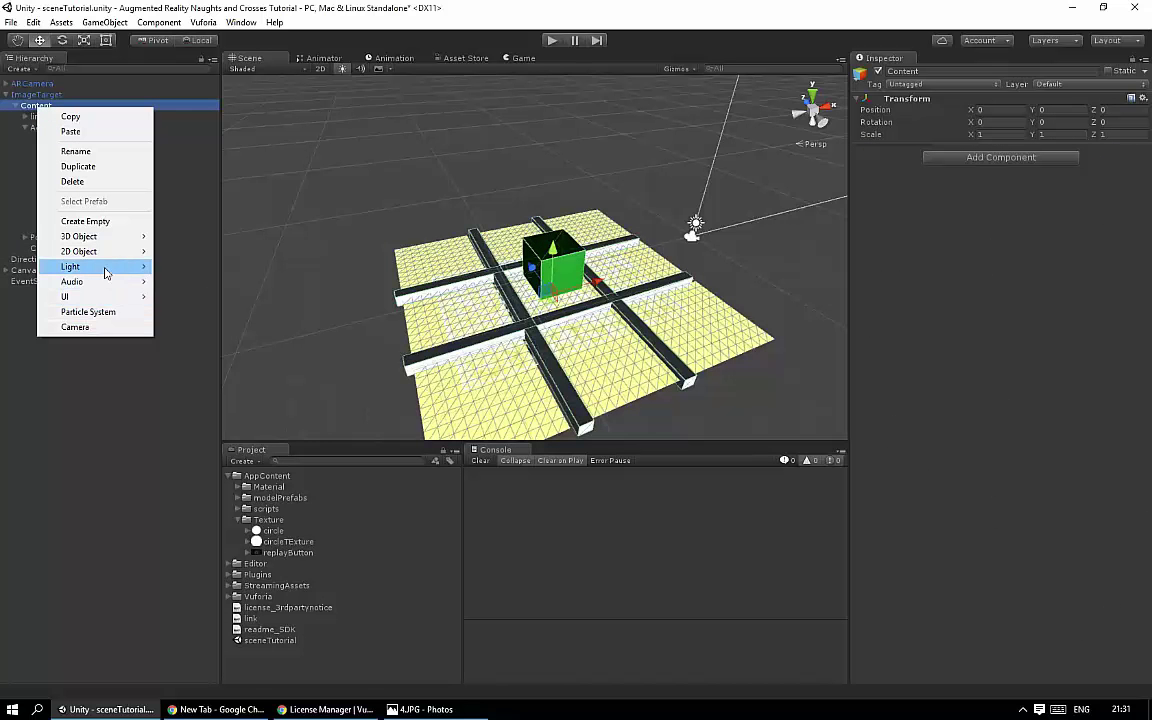
{"action": "mouse_move", "coordinate": [110, 237]}
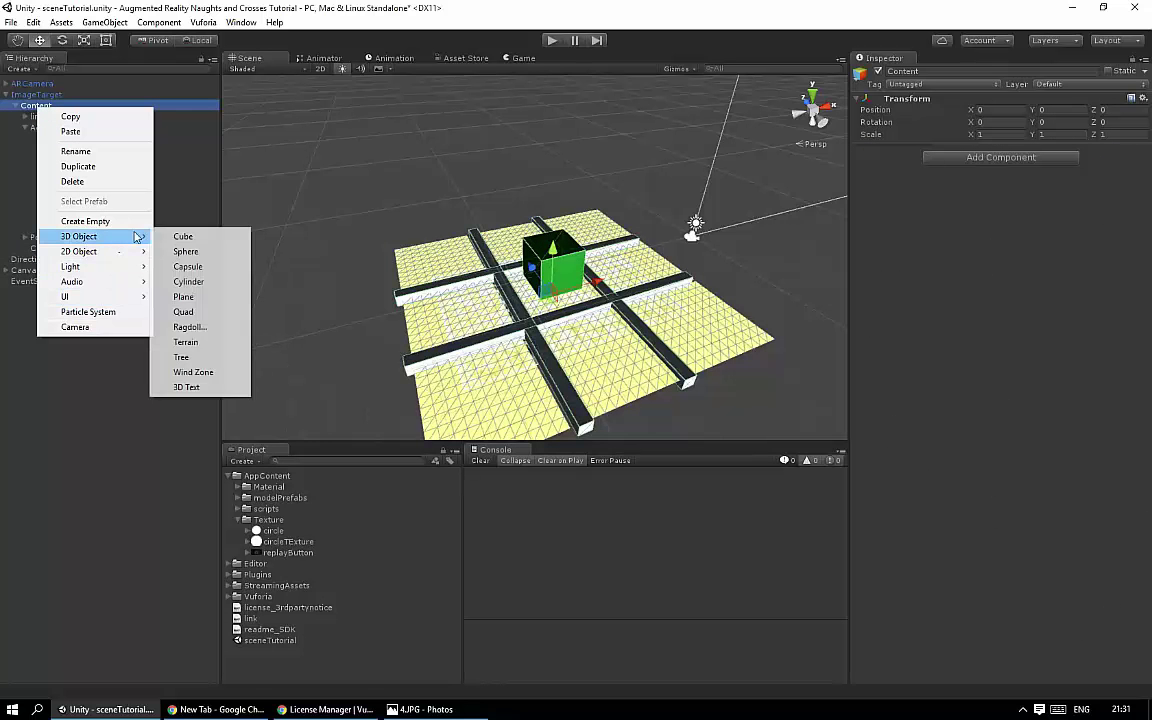
{"action": "left_click", "coordinate": [186, 251]}
{"action": "left_click", "coordinate": [990, 131]}
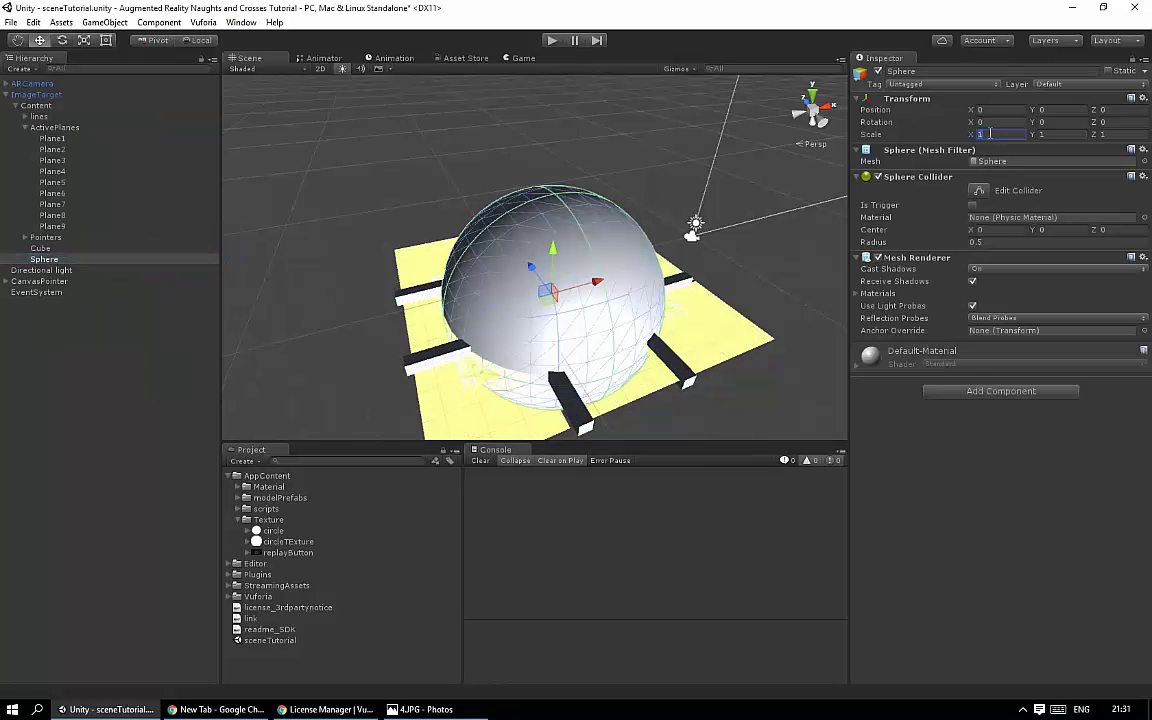
{"action": "type", "text": "0.2"}
{"action": "left_click", "coordinate": [1064, 133]}
{"action": "type", "text": "0.2"}
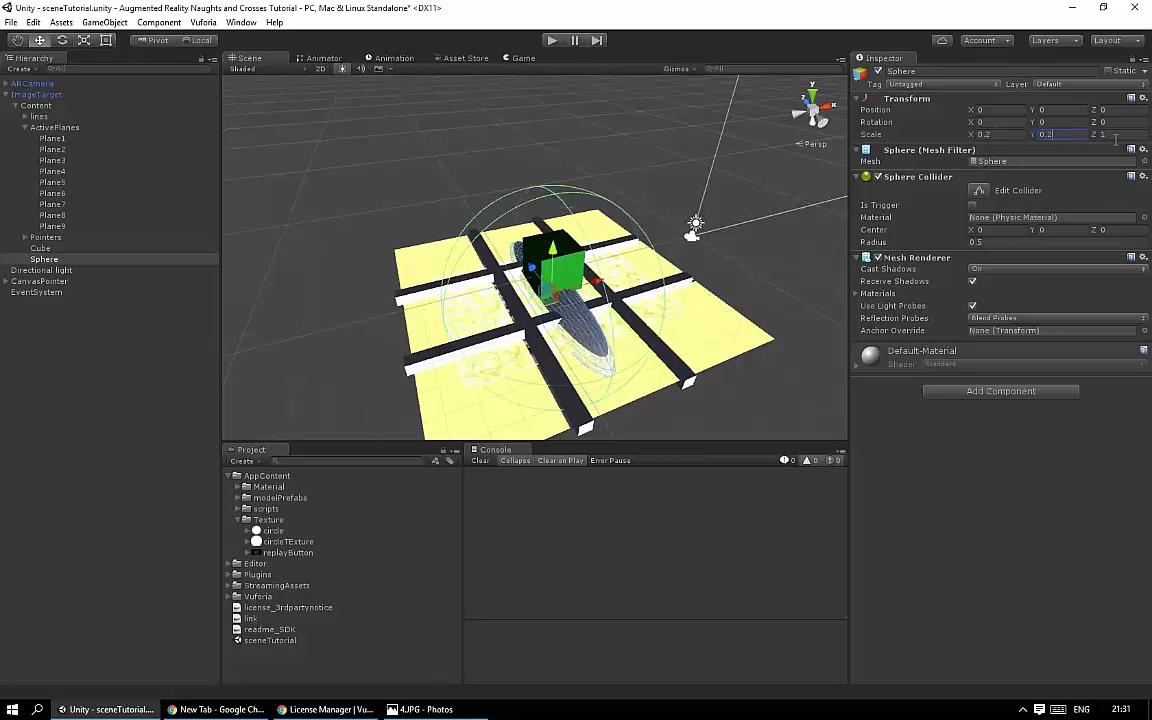
{"action": "left_click", "coordinate": [1103, 134]}
{"action": "type", "text": "0.2"}
Step: Place the sphere on the middle-left square of the board beside the cube
{"action": "left_click_drag", "start_coordinate": [532, 267], "coordinate": [481, 242]}
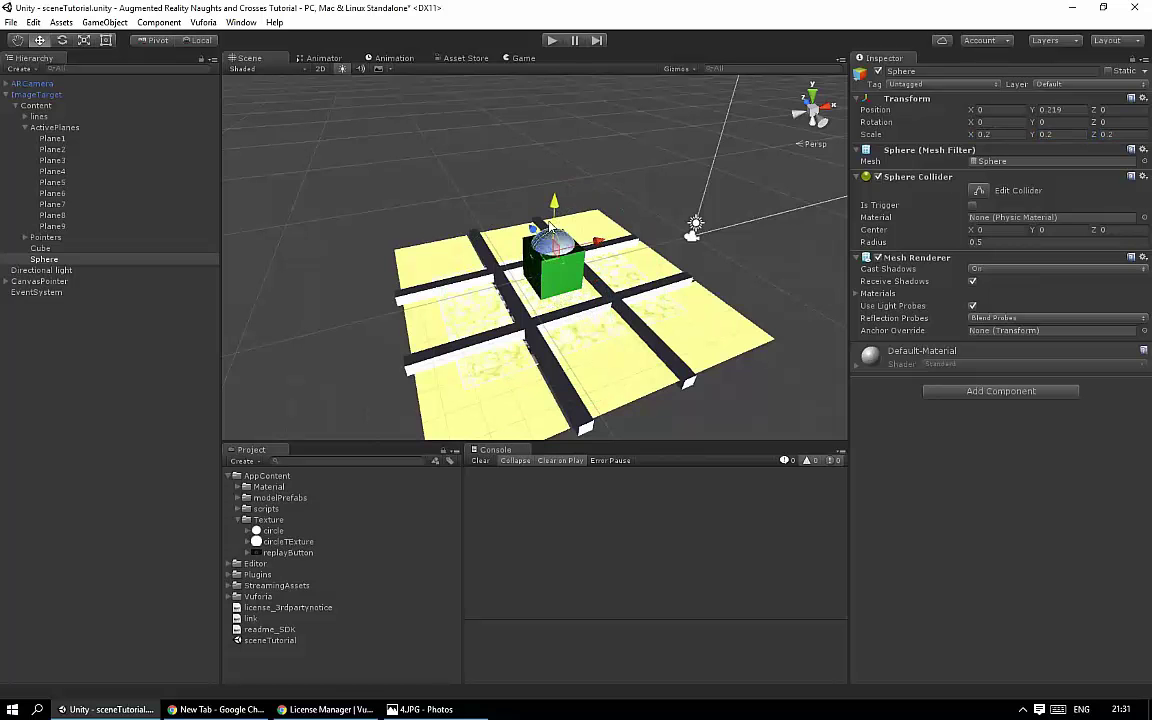
{"action": "left_click_drag", "start_coordinate": [546, 270], "coordinate": [496, 278]}
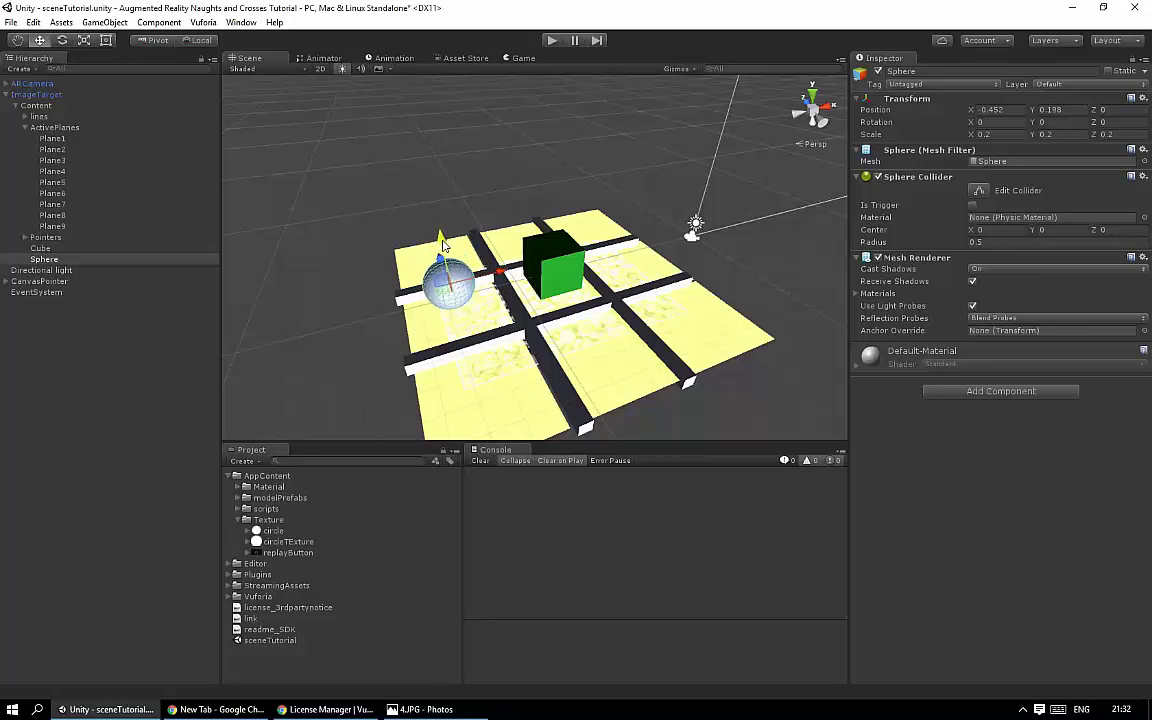
{"action": "mouse_move", "coordinate": [432, 253]}
{"action": "left_mouse_down", "text": "alt"}
{"action": "mouse_move", "coordinate": [511, 137]}
{"action": "mouse_move", "coordinate": [434, 247]}
{"action": "left_mouse_up", "text": "alt"}
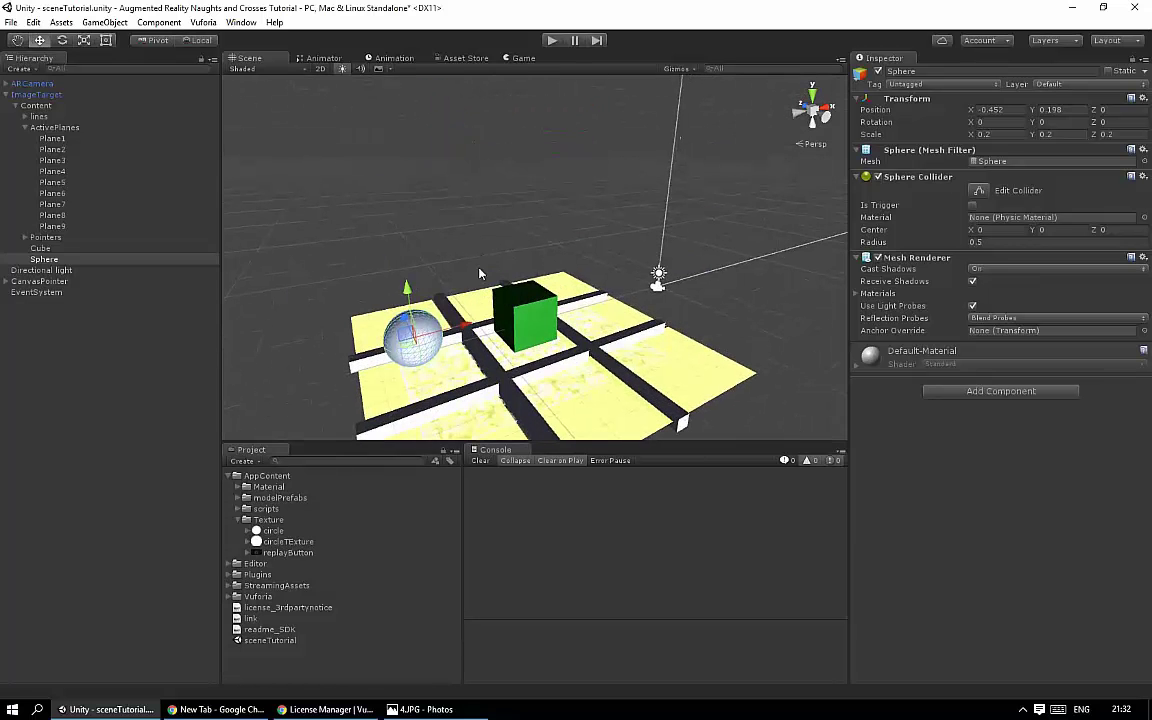
{"action": "left_click", "coordinate": [238, 487]}
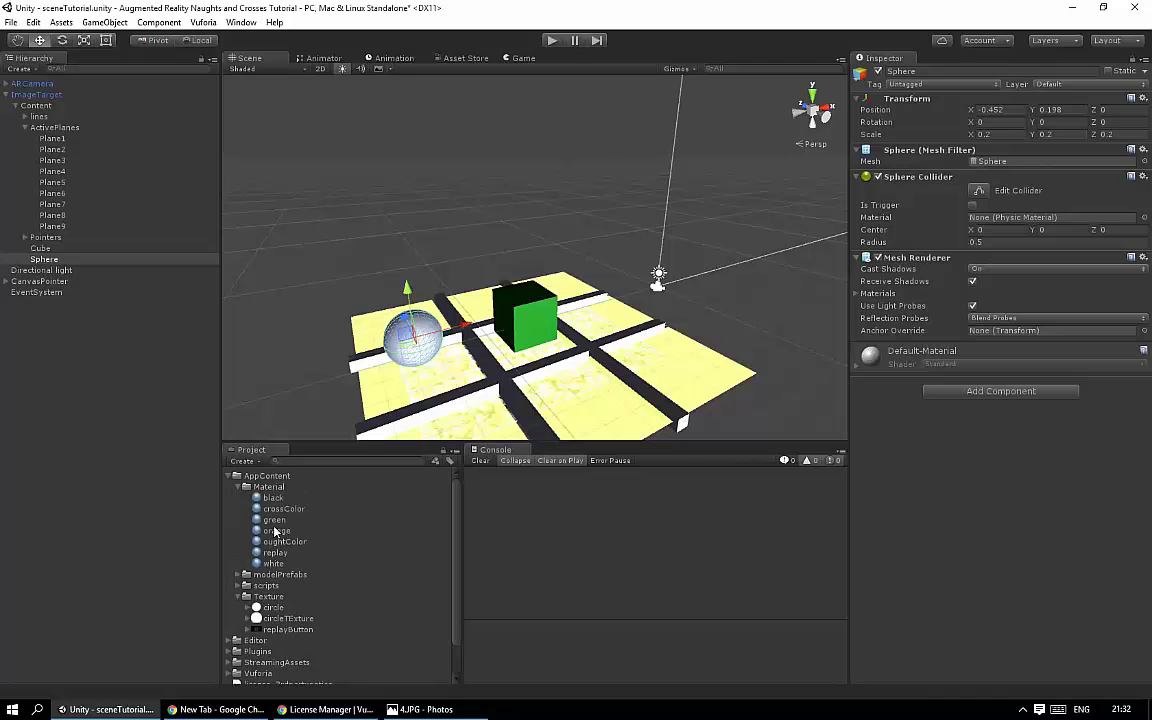
Step: Apply the red oughtColor material to the sphere
{"action": "left_click", "coordinate": [282, 508]}
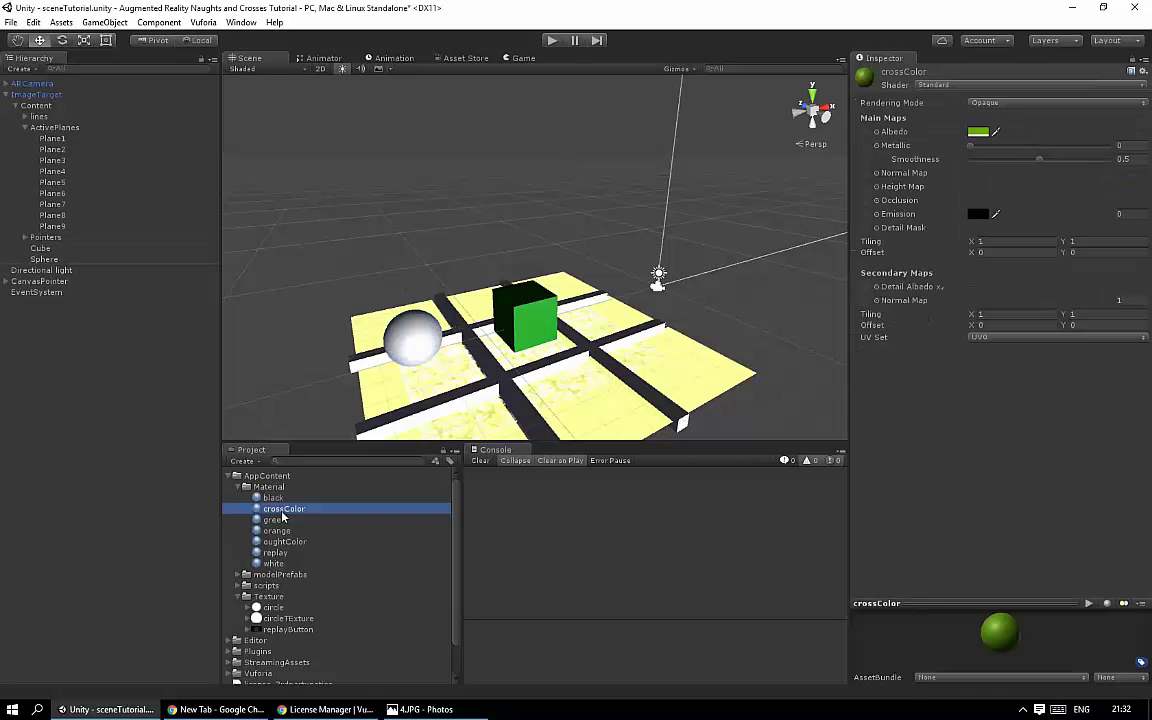
{"action": "left_click", "coordinate": [291, 542]}
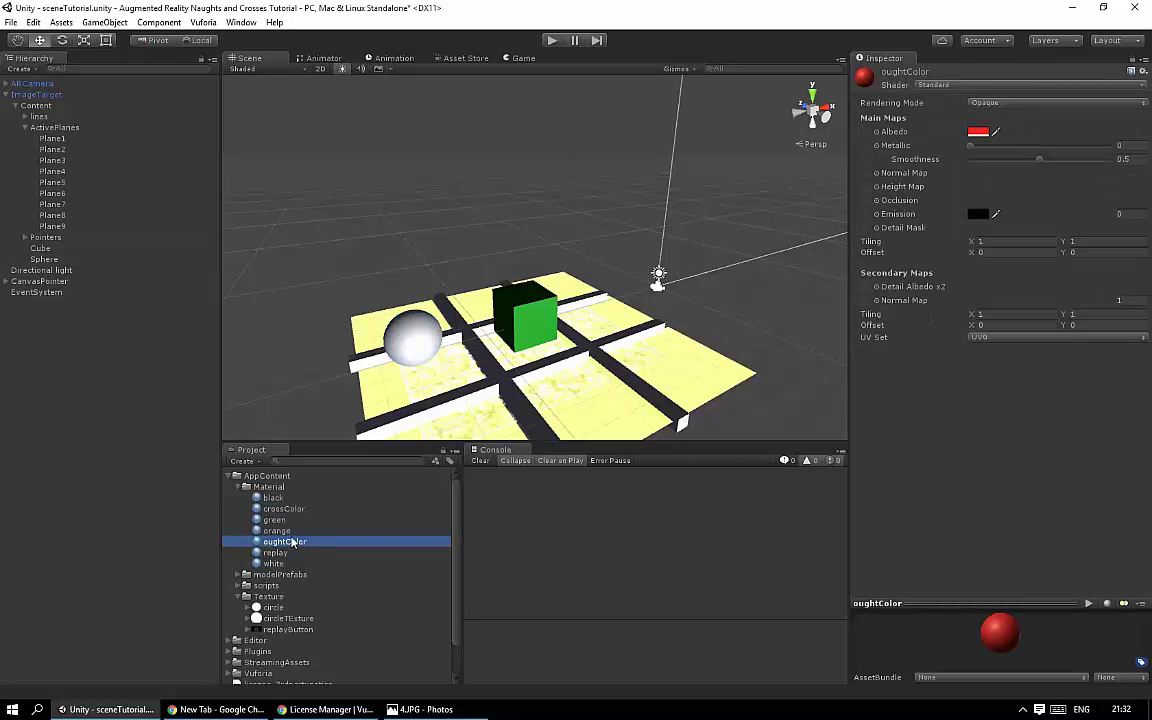
{"action": "left_click", "coordinate": [54, 260]}
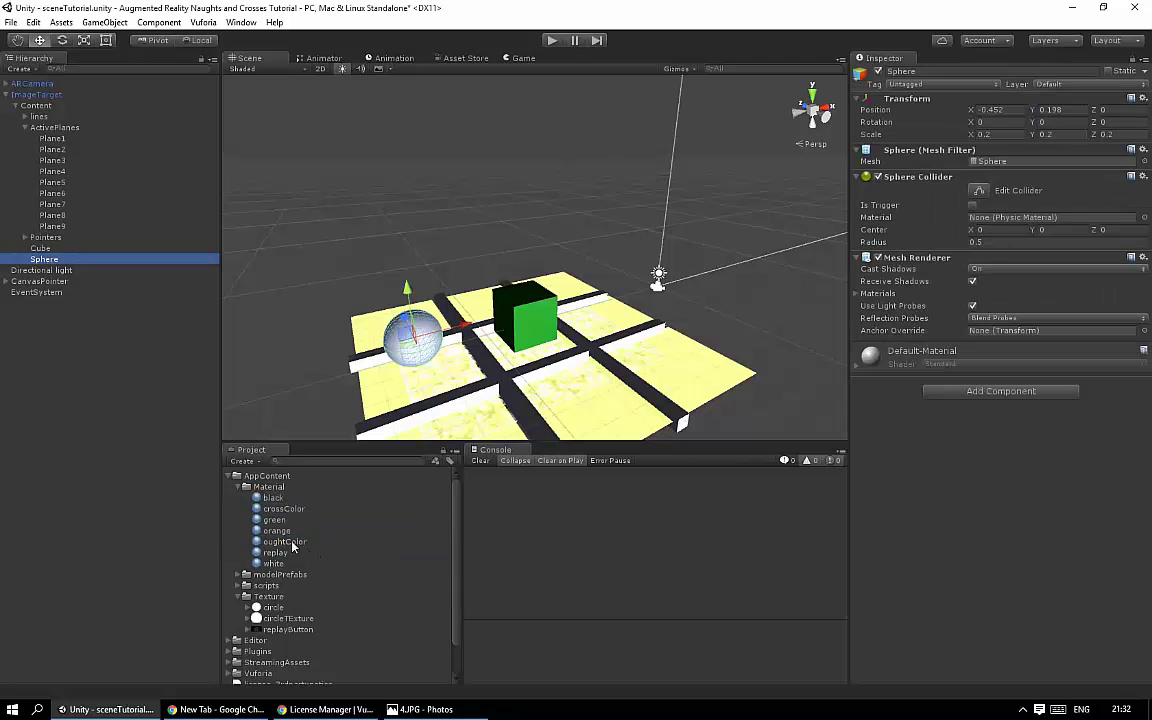
{"action": "left_click_drag", "start_coordinate": [293, 546], "coordinate": [860, 525]}
{"action": "left_click_drag", "start_coordinate": [968, 520], "coordinate": [972, 518]}
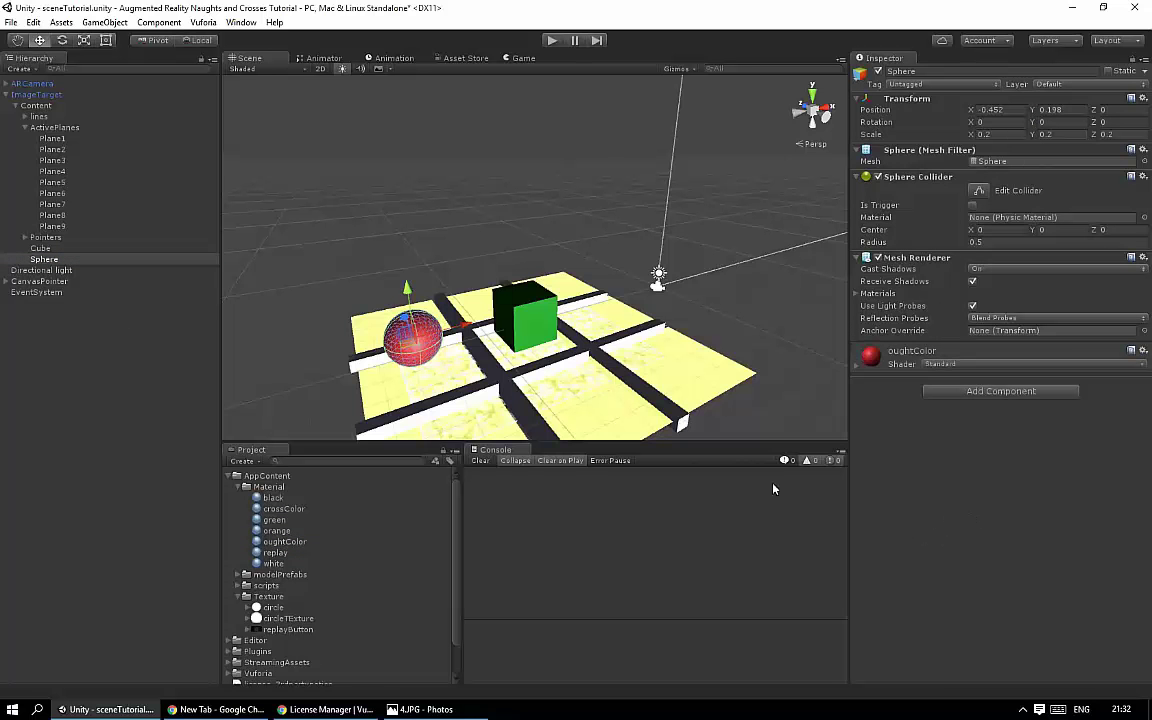
Step: Apply the crossColor material to the cube
{"action": "left_click", "coordinate": [36, 248]}
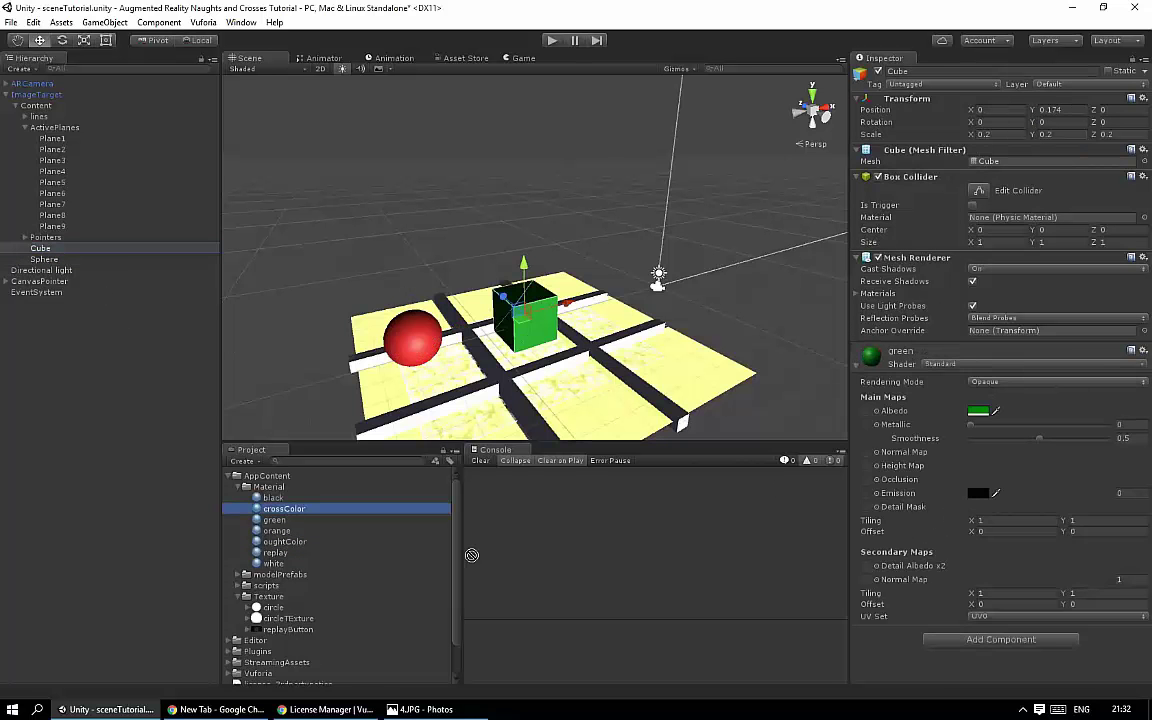
{"action": "left_click_drag", "start_coordinate": [907, 676], "coordinate": [907, 676]}
{"action": "left_click_drag", "start_coordinate": [581, 375], "coordinate": [596, 362], "text": "alt"}
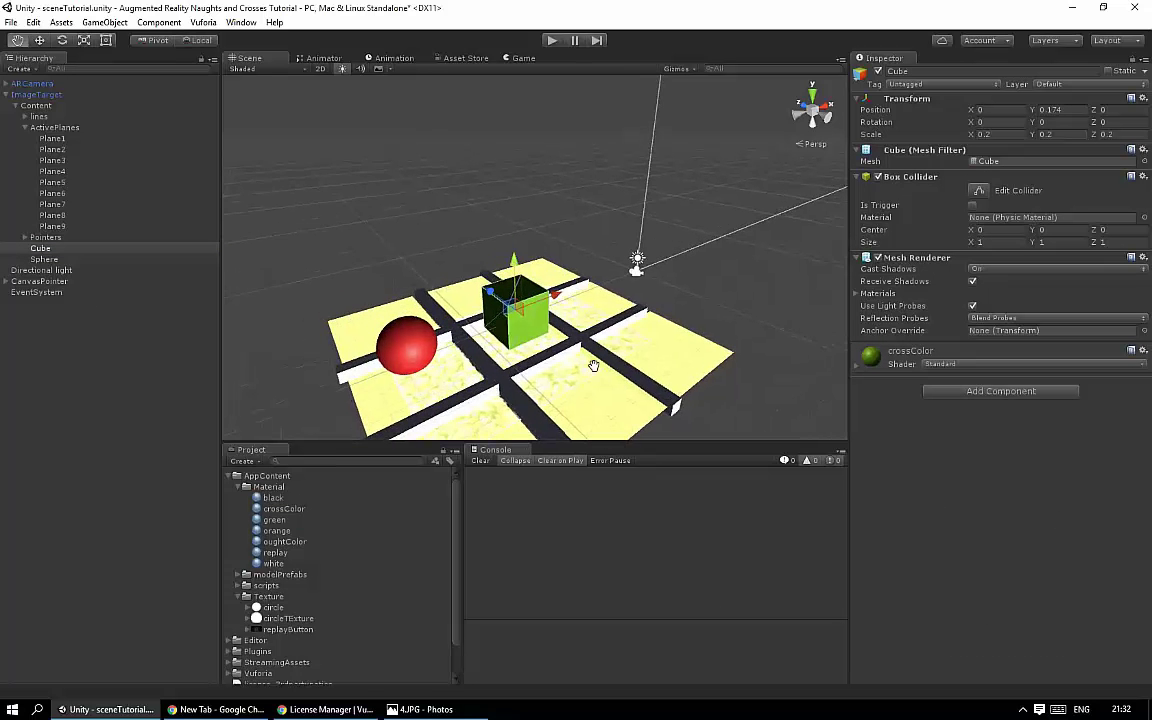
{"action": "left_click_drag", "start_coordinate": [465, 337], "coordinate": [420, 303], "text": "alt"}
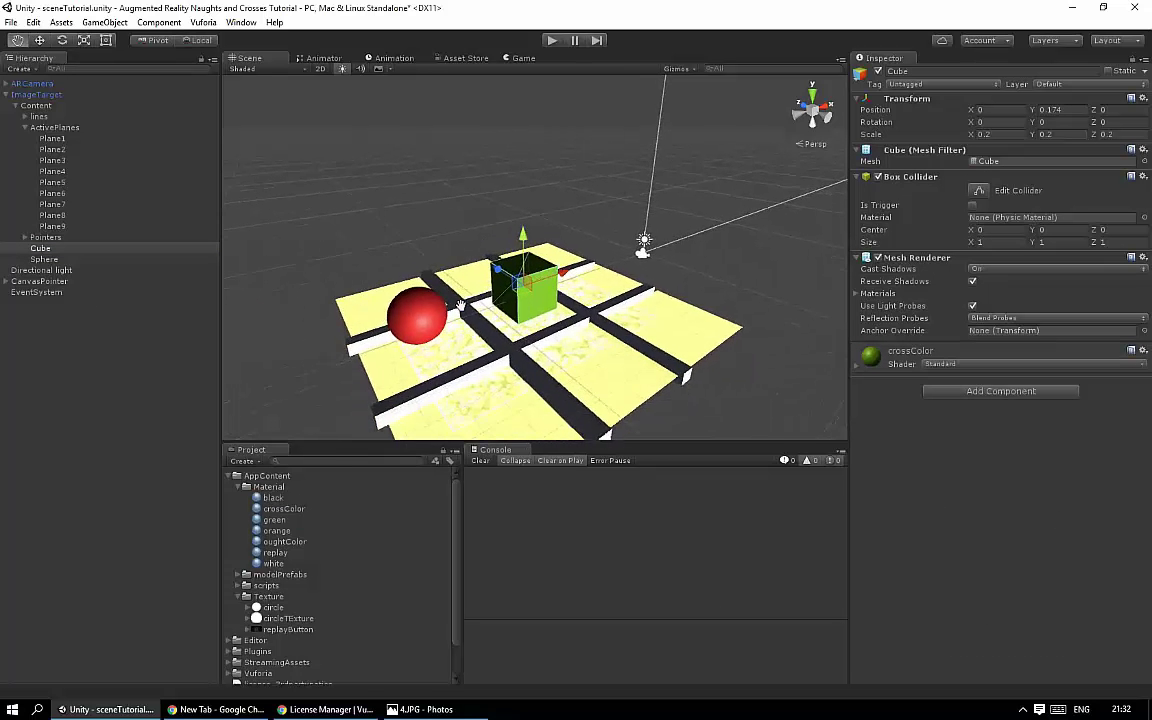
{"action": "left_click", "coordinate": [45, 261]}
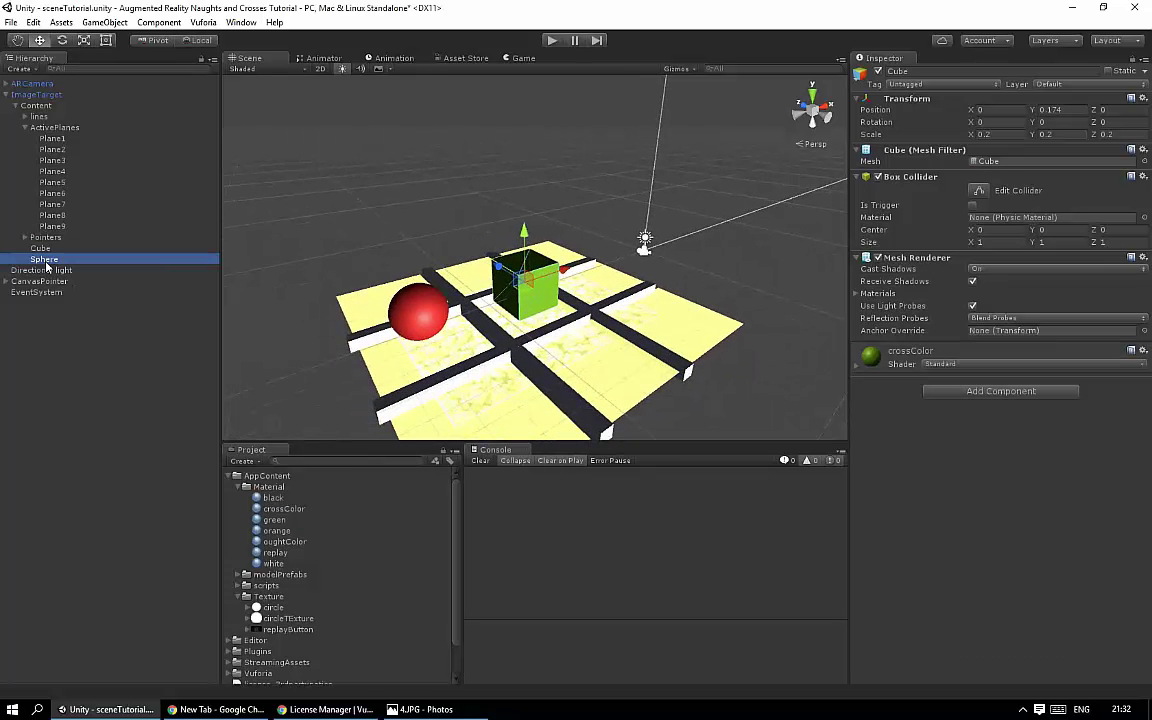
{"action": "left_click", "coordinate": [239, 488]}
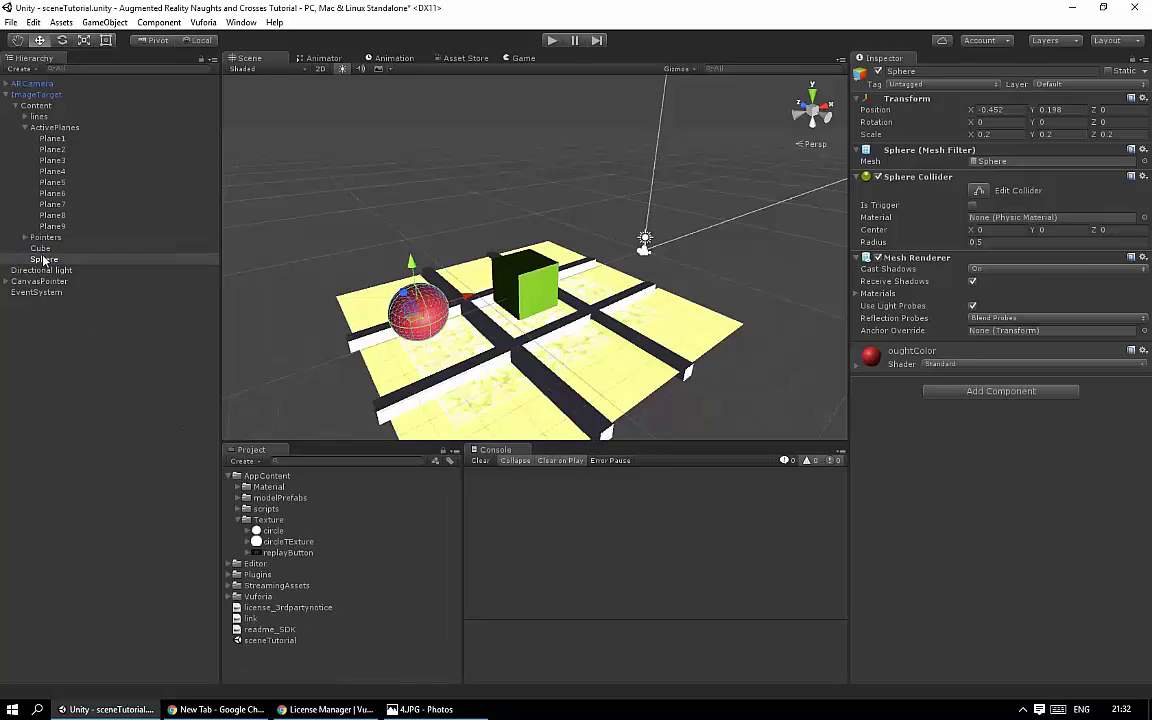
Step: Save the Sphere and Cube as prefabs in the AppContent folder
{"action": "left_click", "coordinate": [44, 259]}
{"action": "left_click", "coordinate": [276, 477]}
{"action": "left_click_drag", "start_coordinate": [277, 482], "coordinate": [277, 482]}
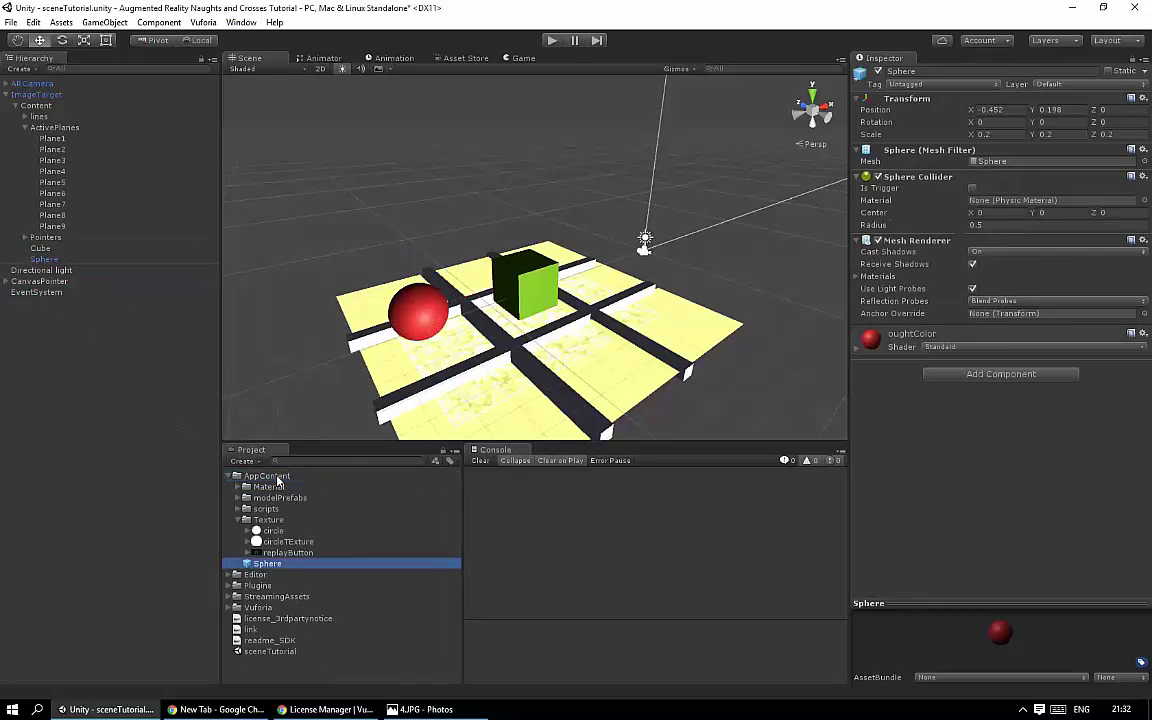
{"action": "left_click_drag", "start_coordinate": [40, 248], "coordinate": [273, 480]}
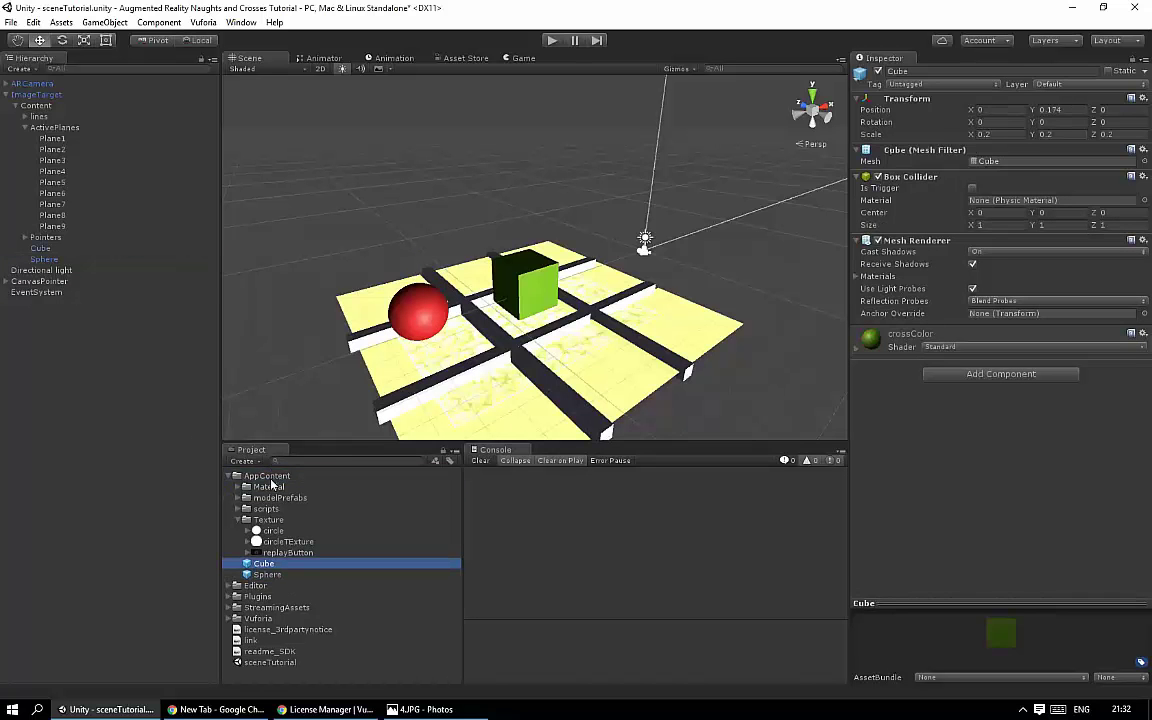
{"action": "left_click", "coordinate": [255, 586]}
{"action": "left_click", "coordinate": [267, 574]}
{"action": "left_click", "coordinate": [263, 563]}
Step: Deactivate the cube and sphere in the scene
{"action": "left_click", "coordinate": [40, 248]}
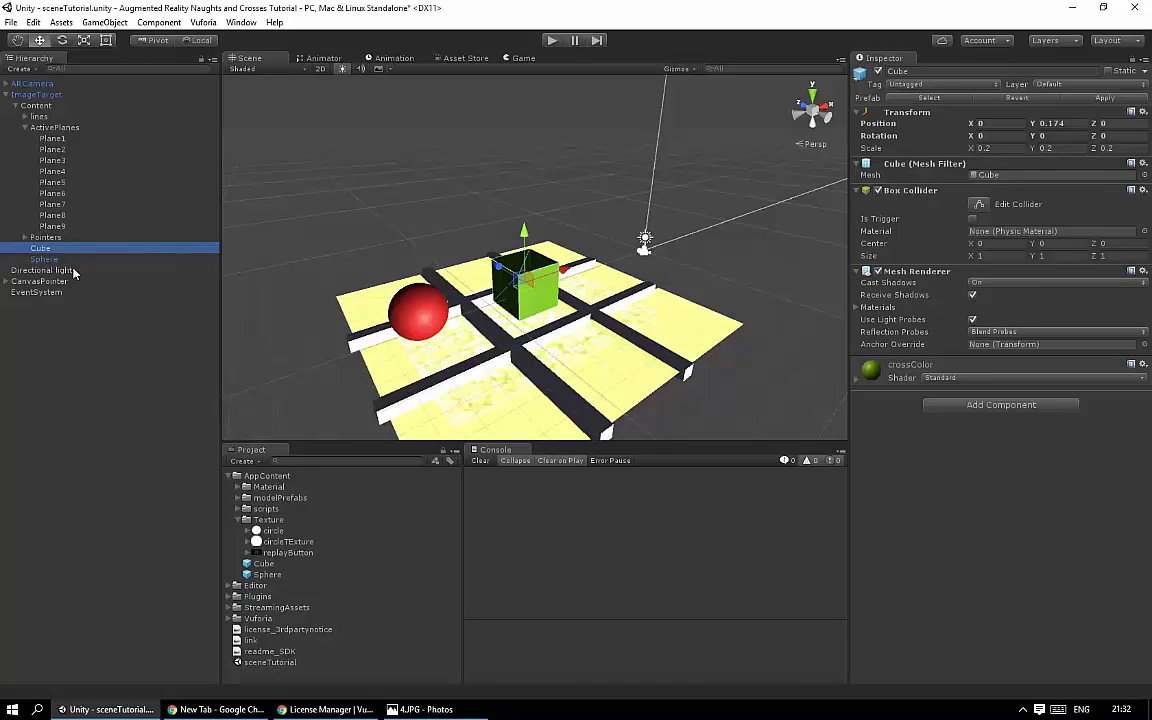
{"action": "left_click", "coordinate": [45, 259]}
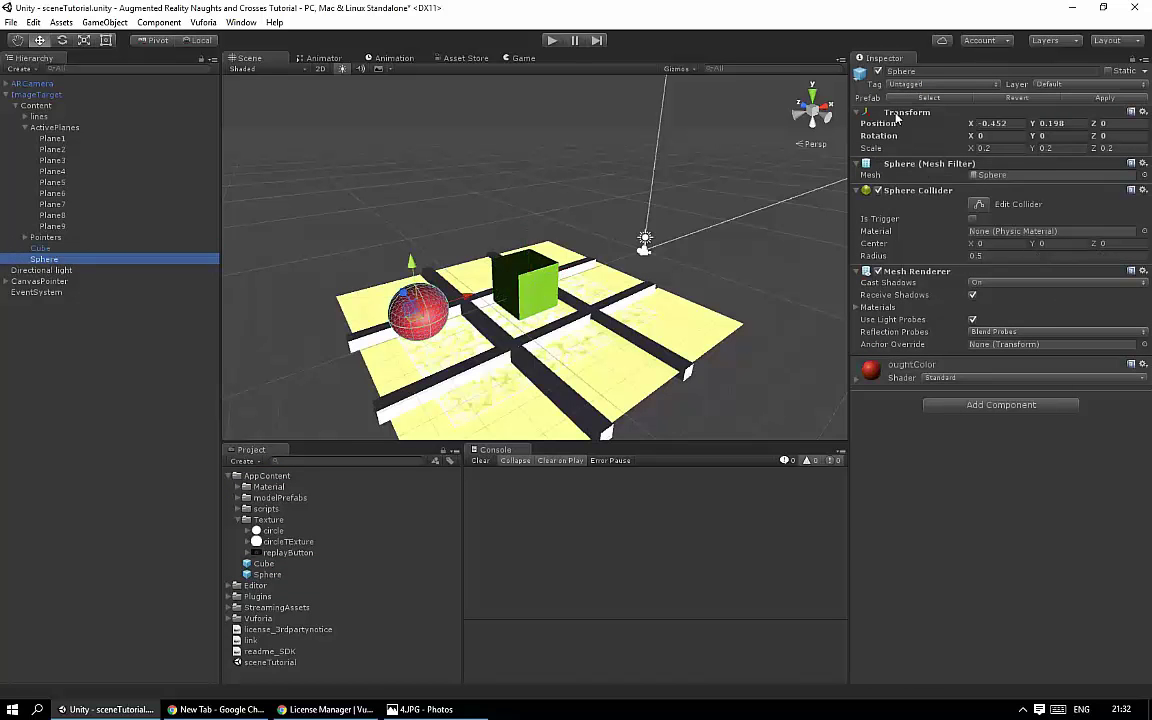
{"action": "left_click", "coordinate": [62, 248]}
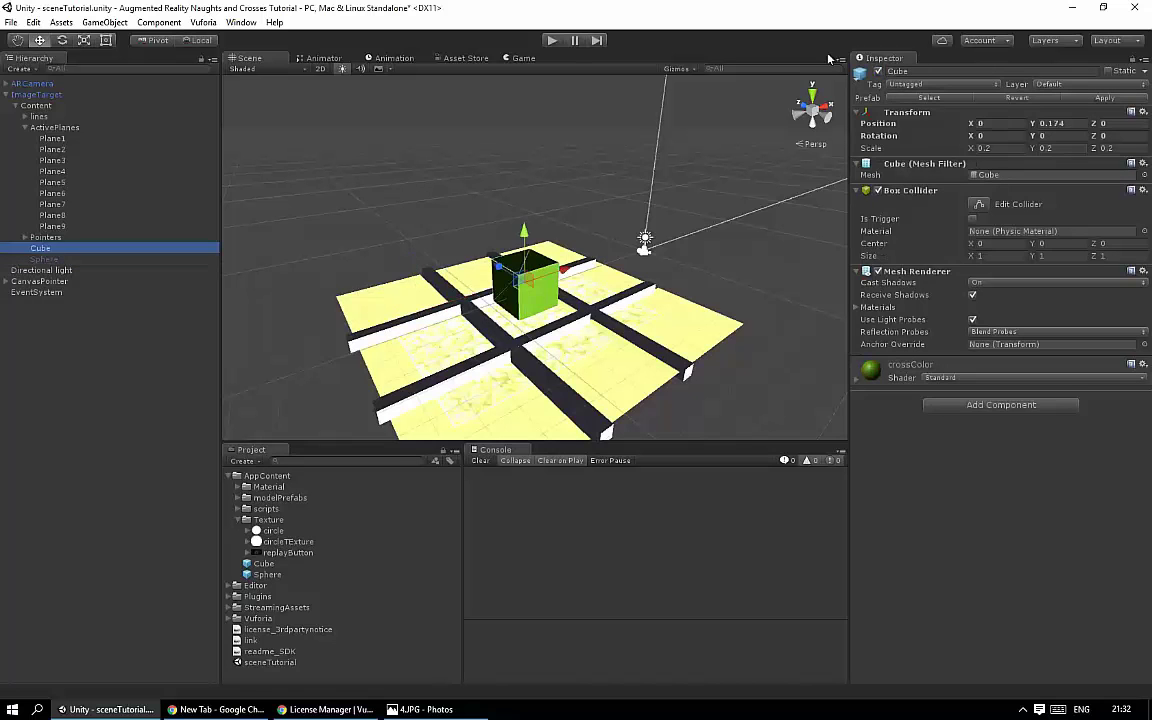
{"action": "left_click", "coordinate": [877, 71]}
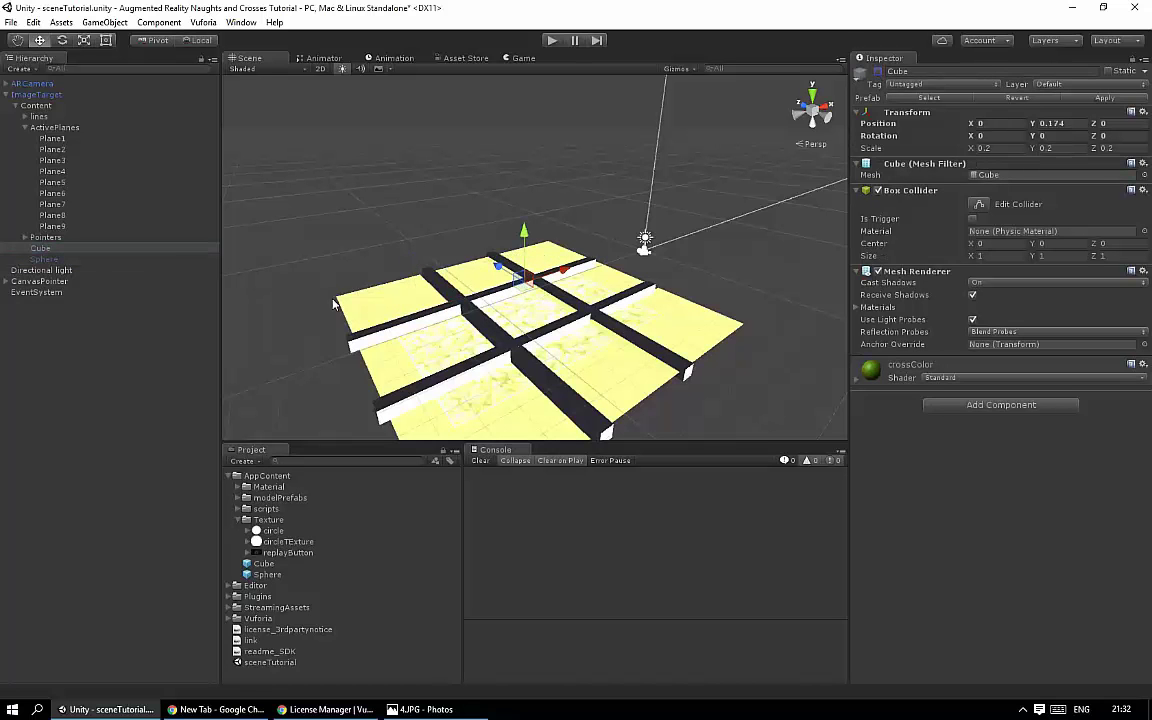
Step: Create an empty GameObject and rename it CodeContainer
{"action": "right_click", "coordinate": [47, 342]}
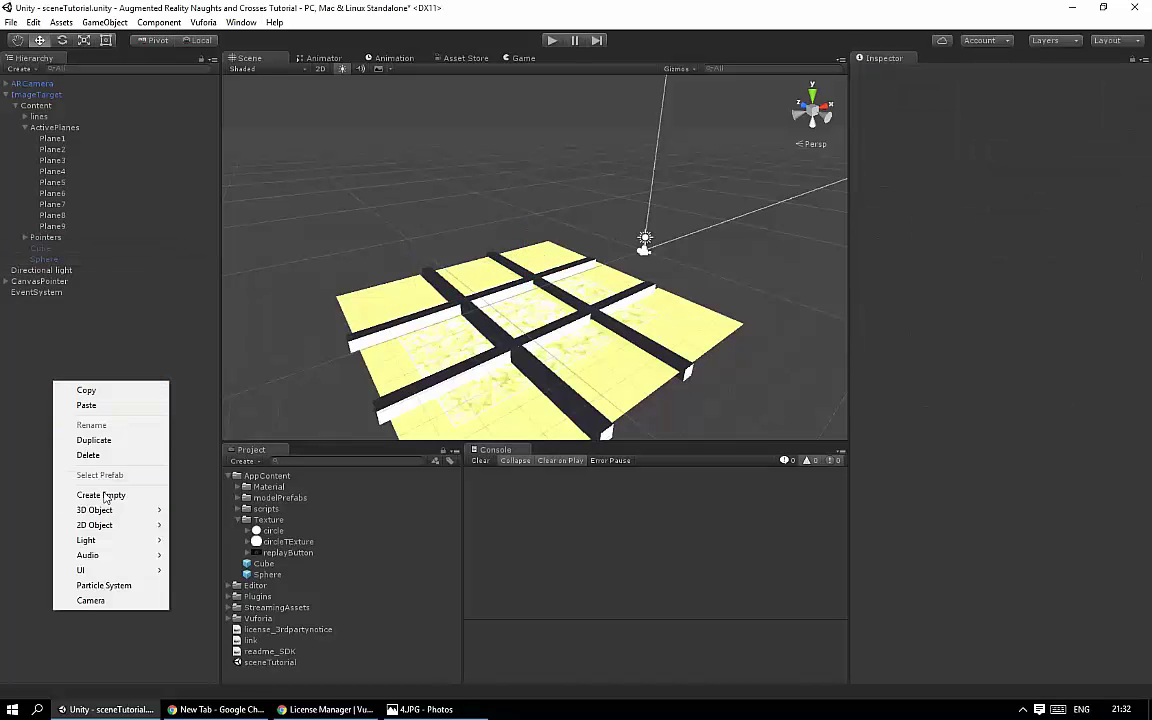
{"action": "left_click", "coordinate": [100, 447]}
{"action": "right_click", "coordinate": [88, 303]}
{"action": "left_click", "coordinate": [97, 342]}
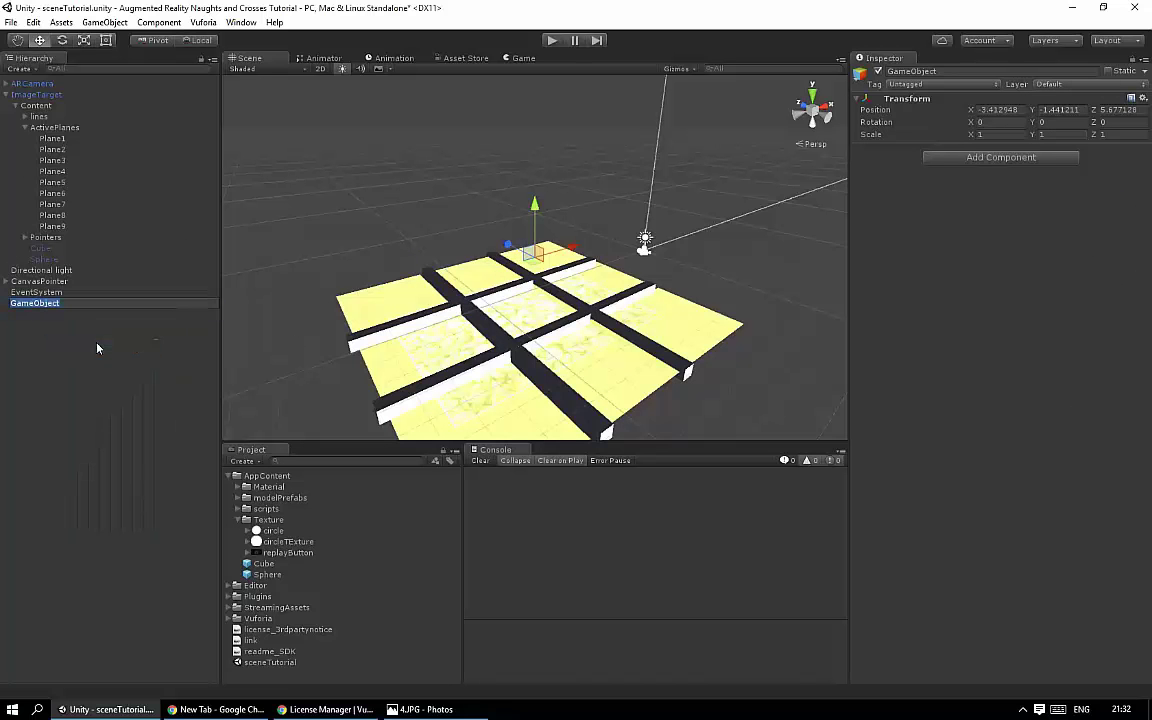
{"action": "type", "text": "CodeCon"}
{"action": "type", "text": "tainer"}
Step: Confirm the CodeContainer name and attach the gameLogic and ProgressBar scripts to it
{"action": "key", "text": "Return"}
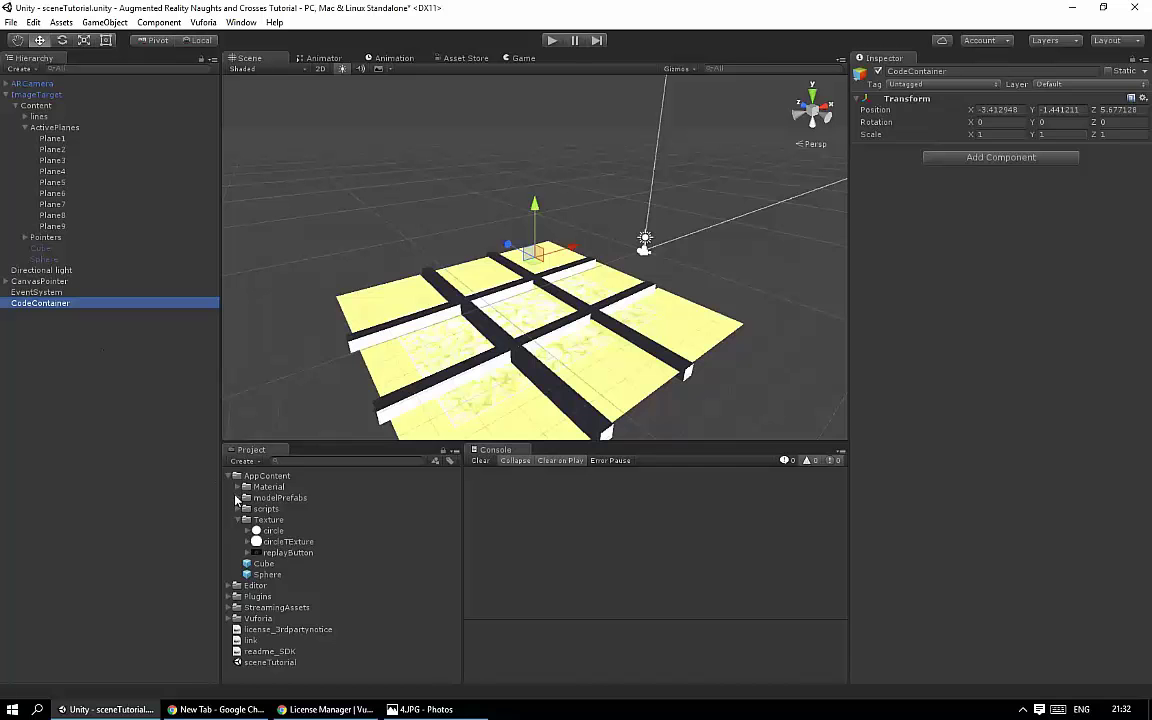
{"action": "left_click", "coordinate": [239, 510]}
{"action": "left_click_drag", "start_coordinate": [278, 520], "coordinate": [51, 306]}
{"action": "key", "text": "alt+Tab"}
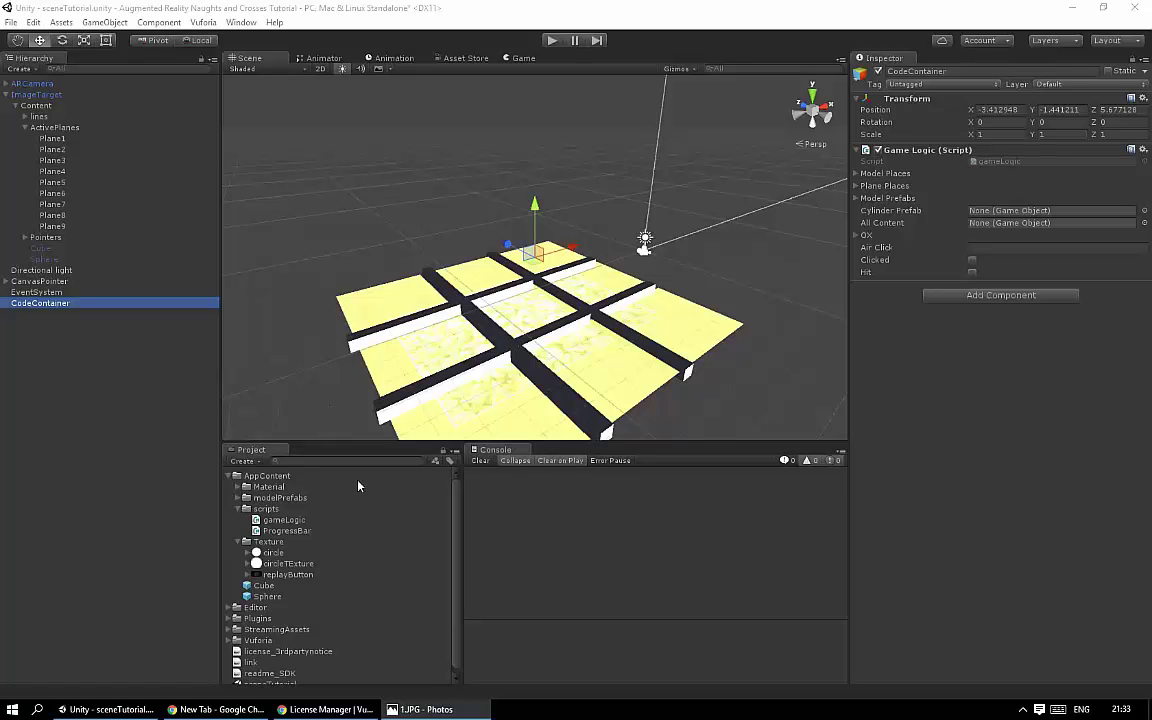
{"action": "left_click_drag", "start_coordinate": [260, 519], "coordinate": [933, 482]}
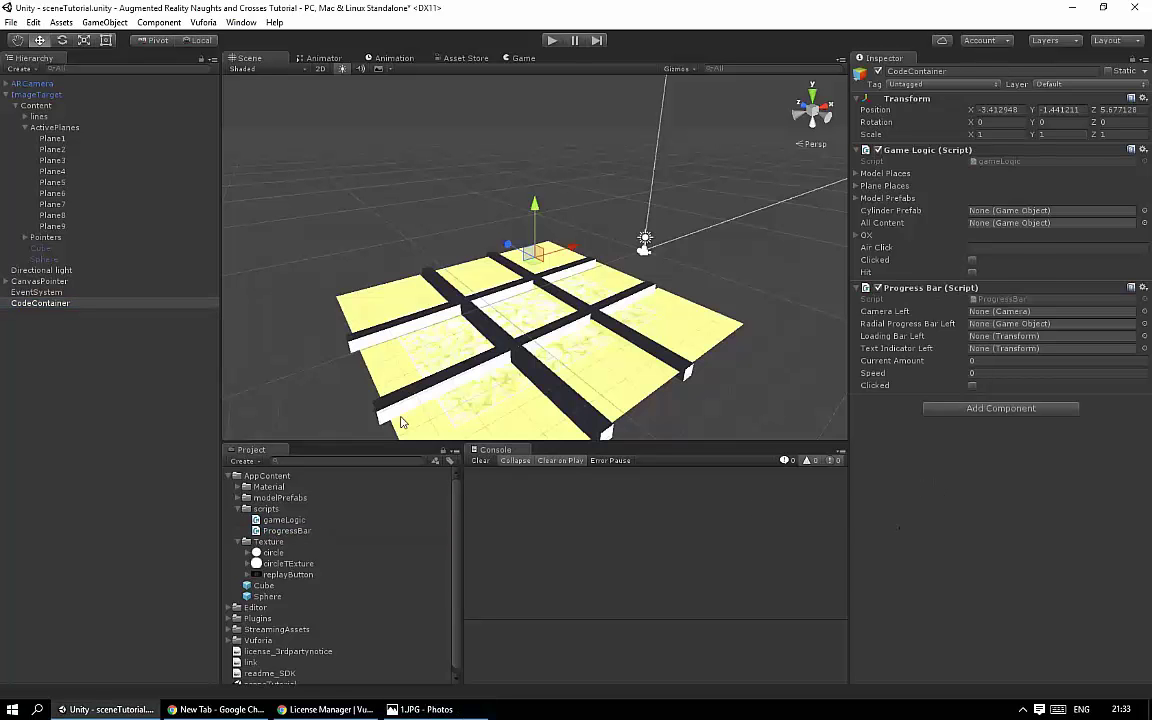
{"action": "left_click", "coordinate": [45, 138]}
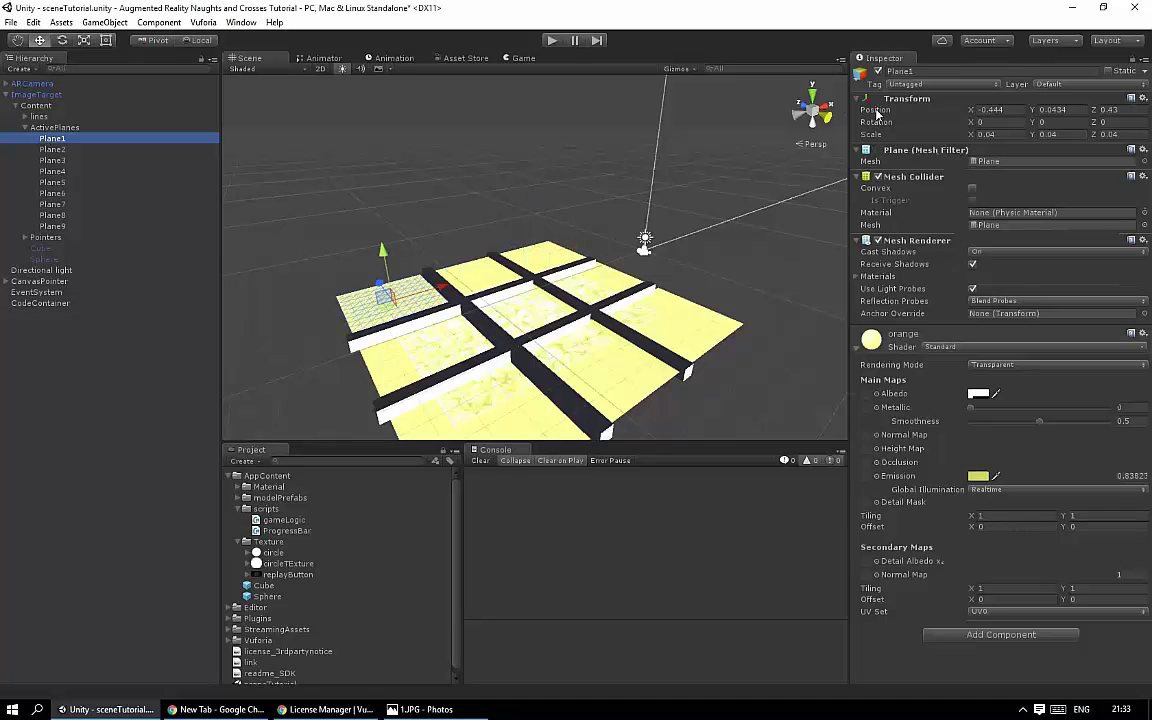
Step: In Tags & Layers, remove the old placeholder tag and create one custom tag named 'Plane'
{"action": "left_click", "coordinate": [940, 84]}
{"action": "left_click", "coordinate": [927, 209]}
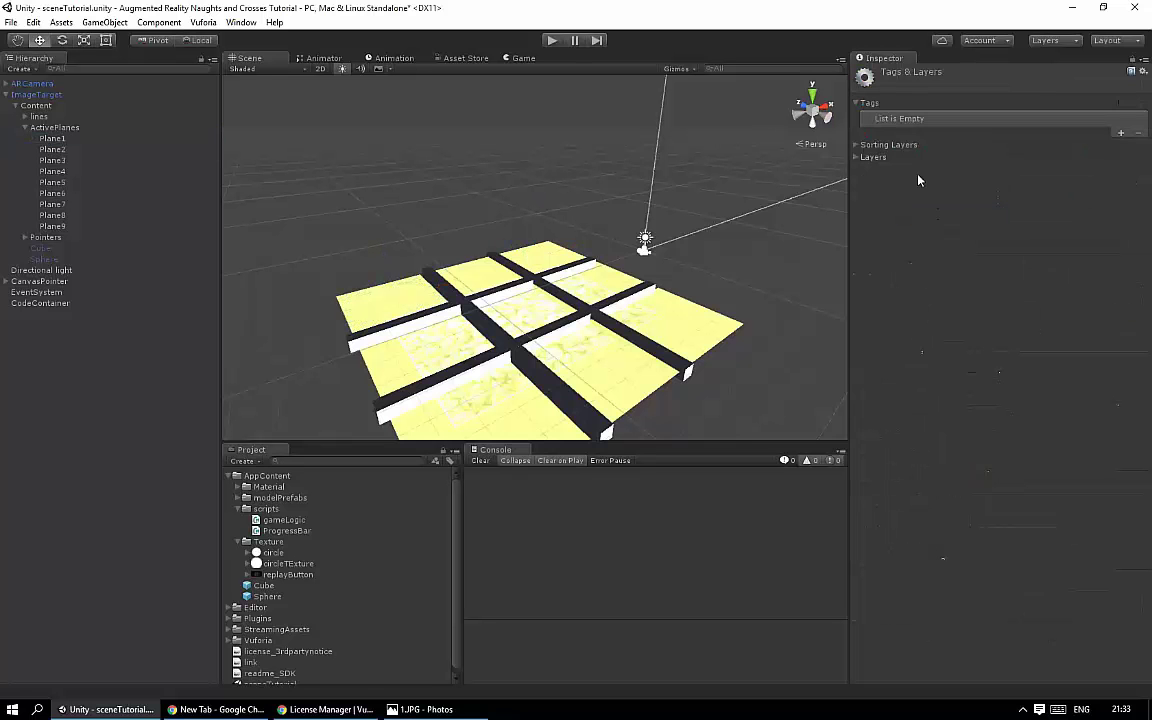
{"action": "left_click", "coordinate": [1119, 133]}
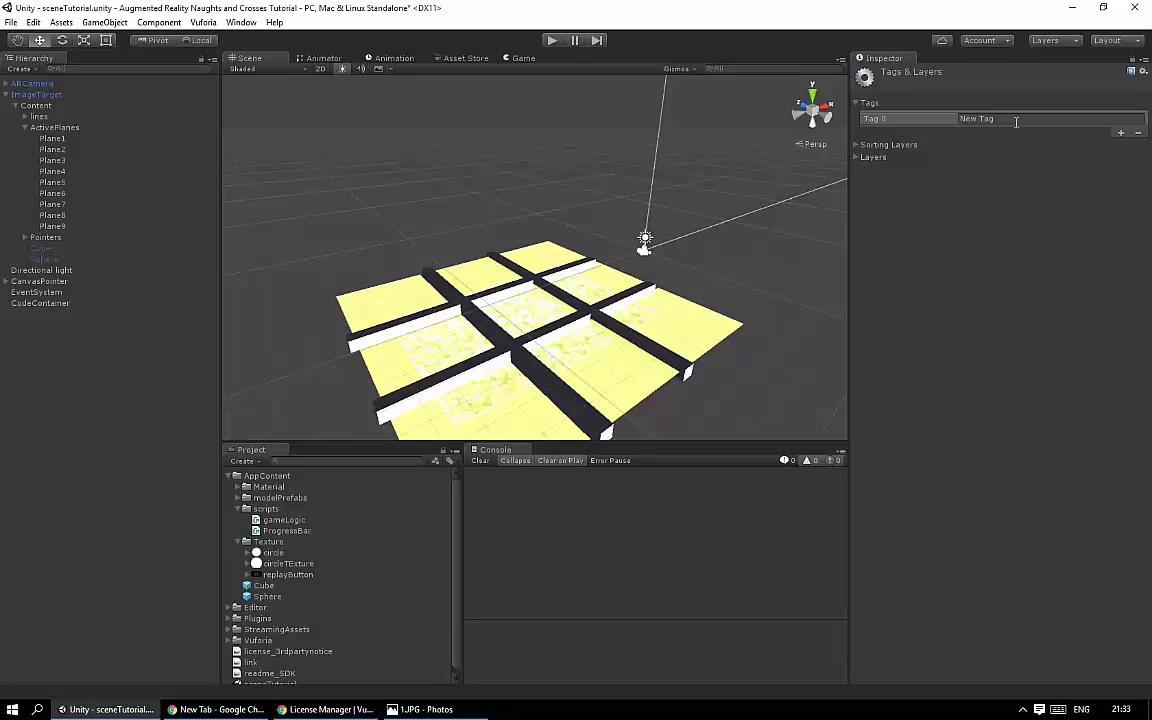
{"action": "left_click", "coordinate": [970, 118]}
{"action": "key", "text": "BackSpace"}
{"action": "left_click", "coordinate": [914, 124]}
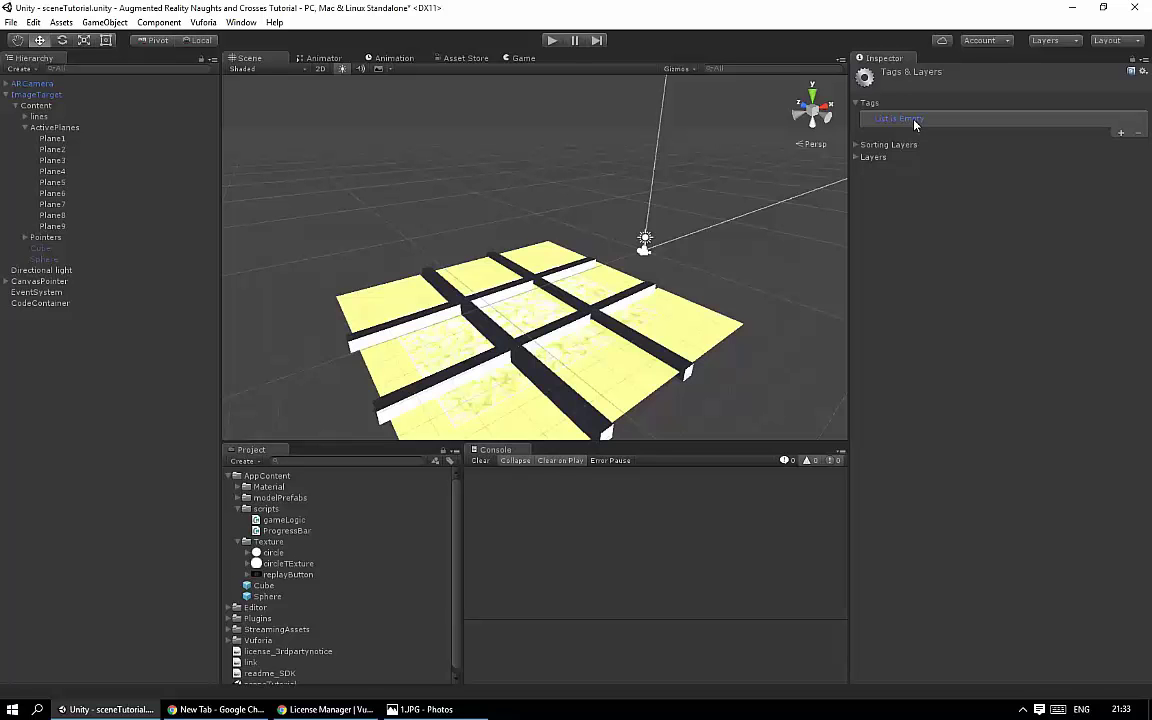
{"action": "left_click", "coordinate": [1120, 133]}
{"action": "type", "text": "Plane"}
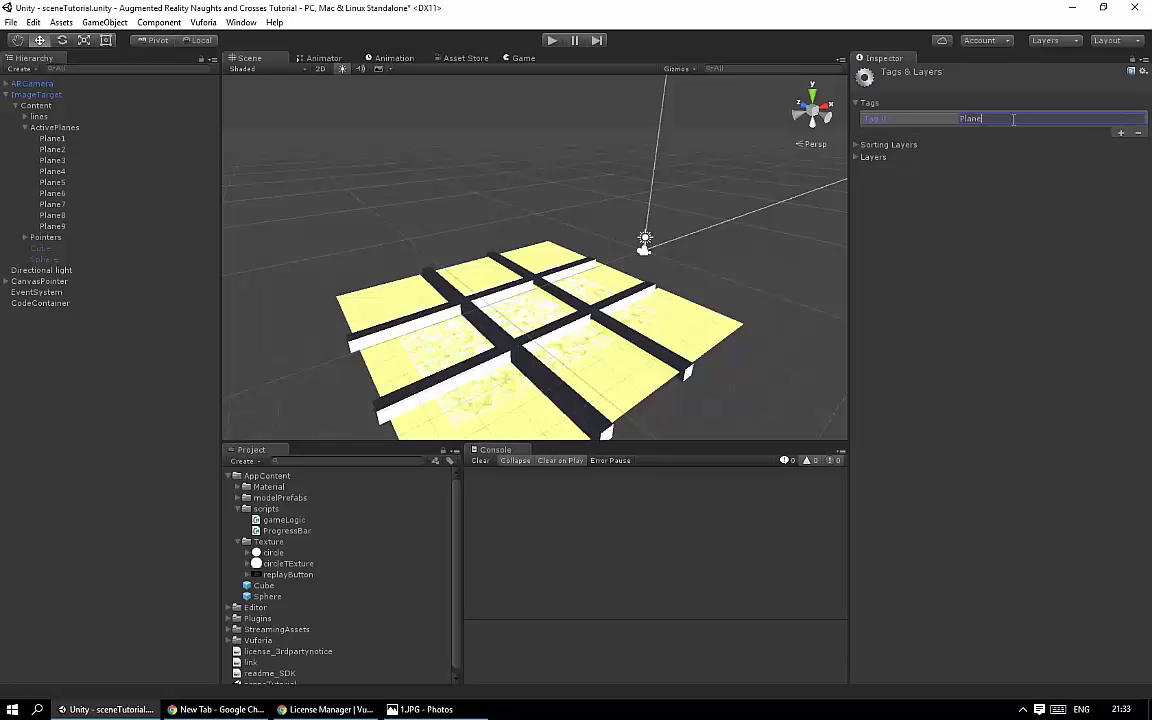
{"action": "left_click", "coordinate": [1120, 133]}
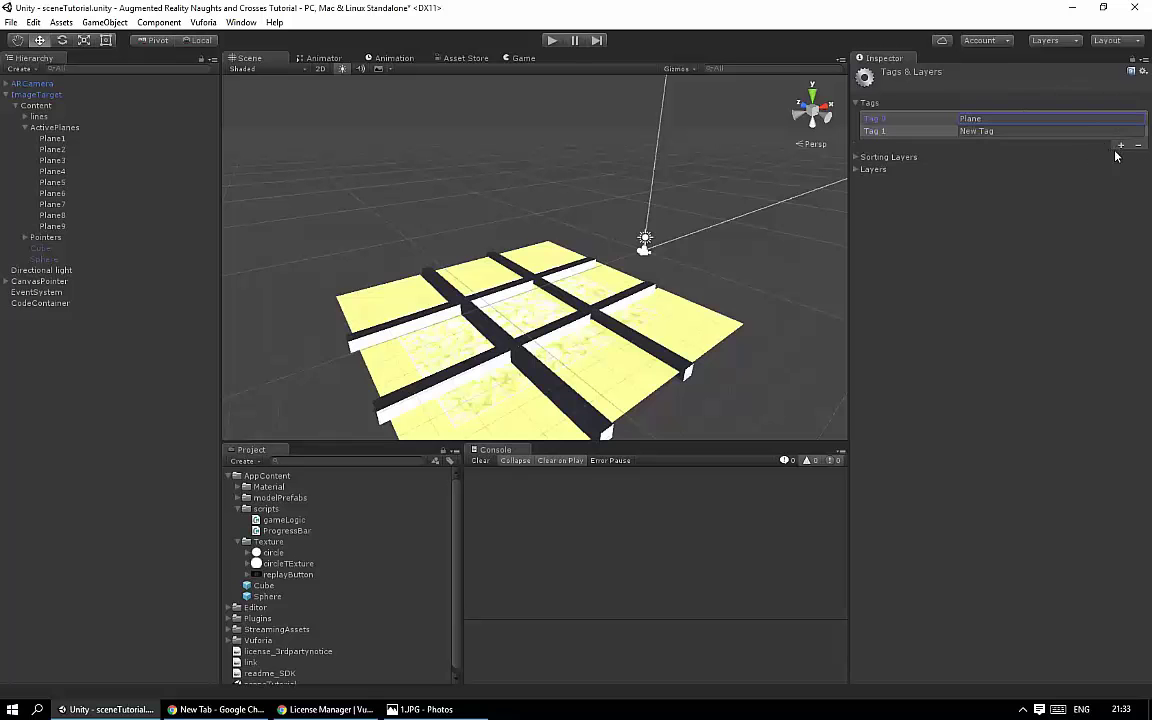
{"action": "left_click", "coordinate": [1139, 146]}
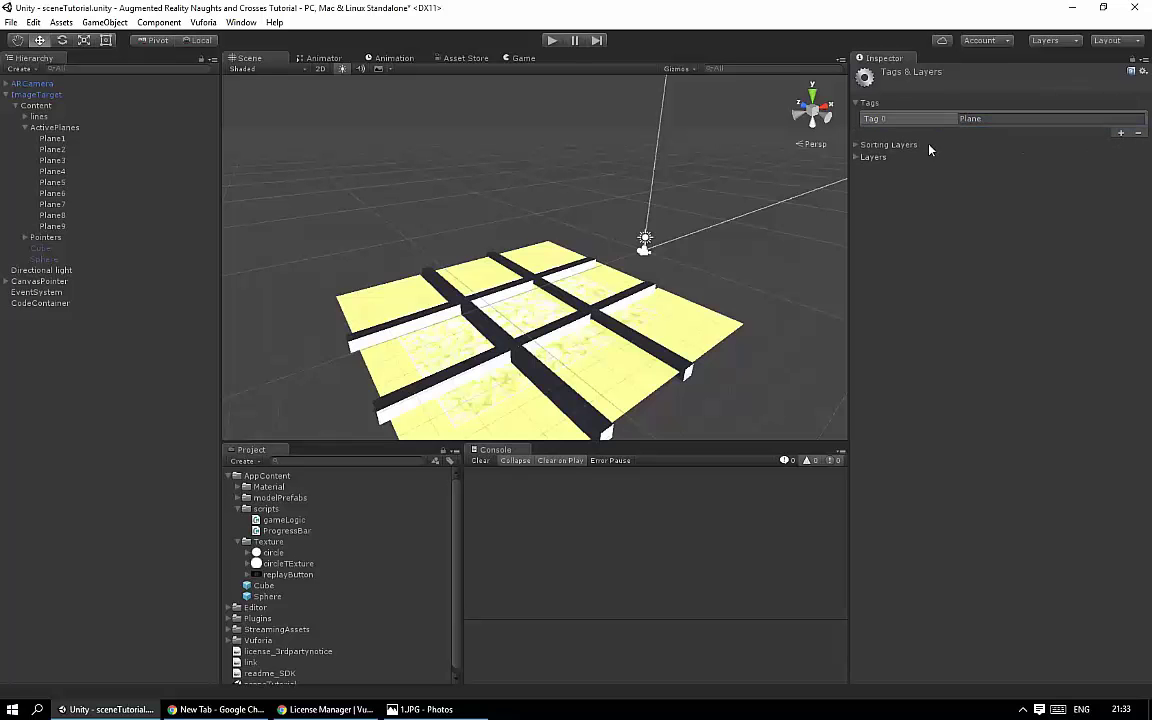
{"action": "left_click", "coordinate": [52, 140]}
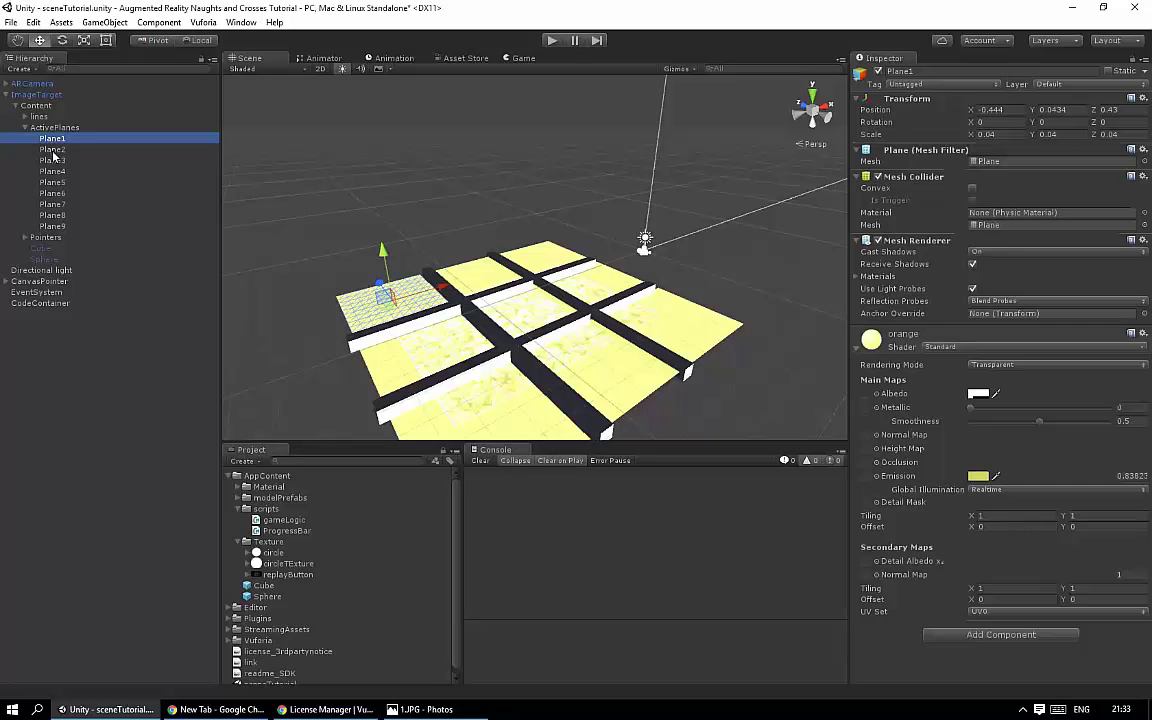
Step: Select Plane1 through Plane9 together and set their Tag to Plane
{"action": "left_click", "coordinate": [52, 149], "text": "shift"}
{"action": "left_click", "coordinate": [54, 160], "text": "shift"}
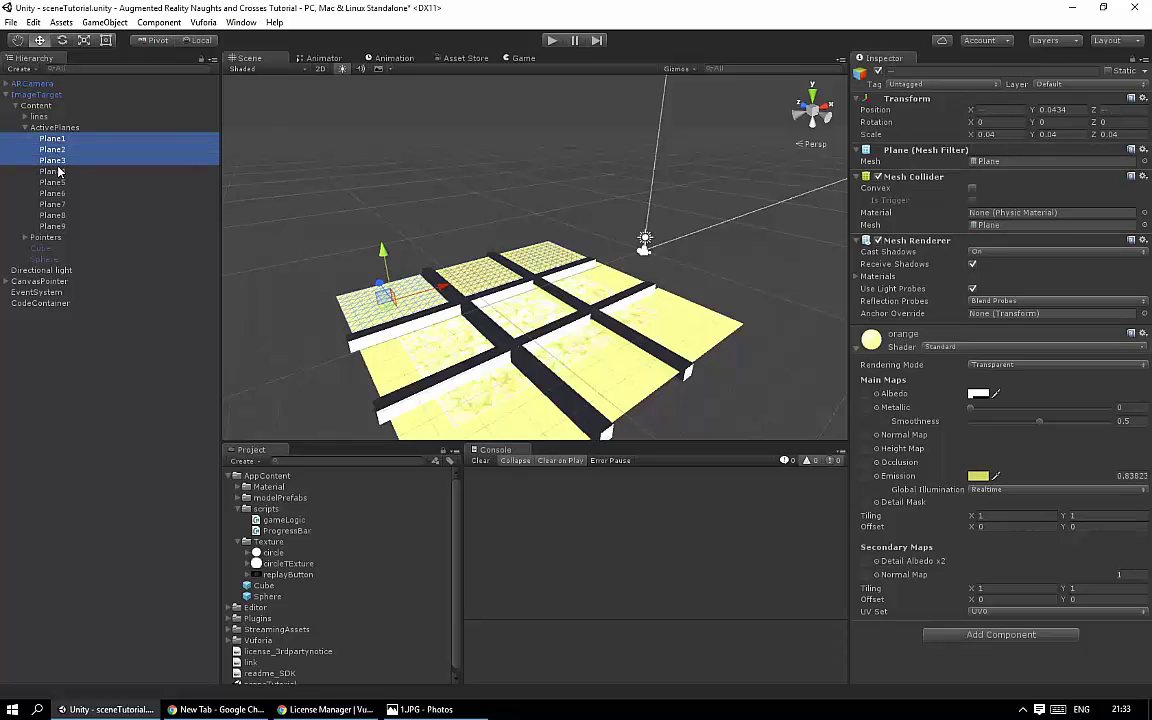
{"action": "left_click", "coordinate": [52, 171], "text": "shift"}
{"action": "left_click", "coordinate": [52, 182], "text": "shift"}
{"action": "left_click", "coordinate": [52, 193], "text": "shift"}
{"action": "left_click", "coordinate": [52, 204], "text": "shift"}
{"action": "left_click", "coordinate": [52, 215], "text": "shift"}
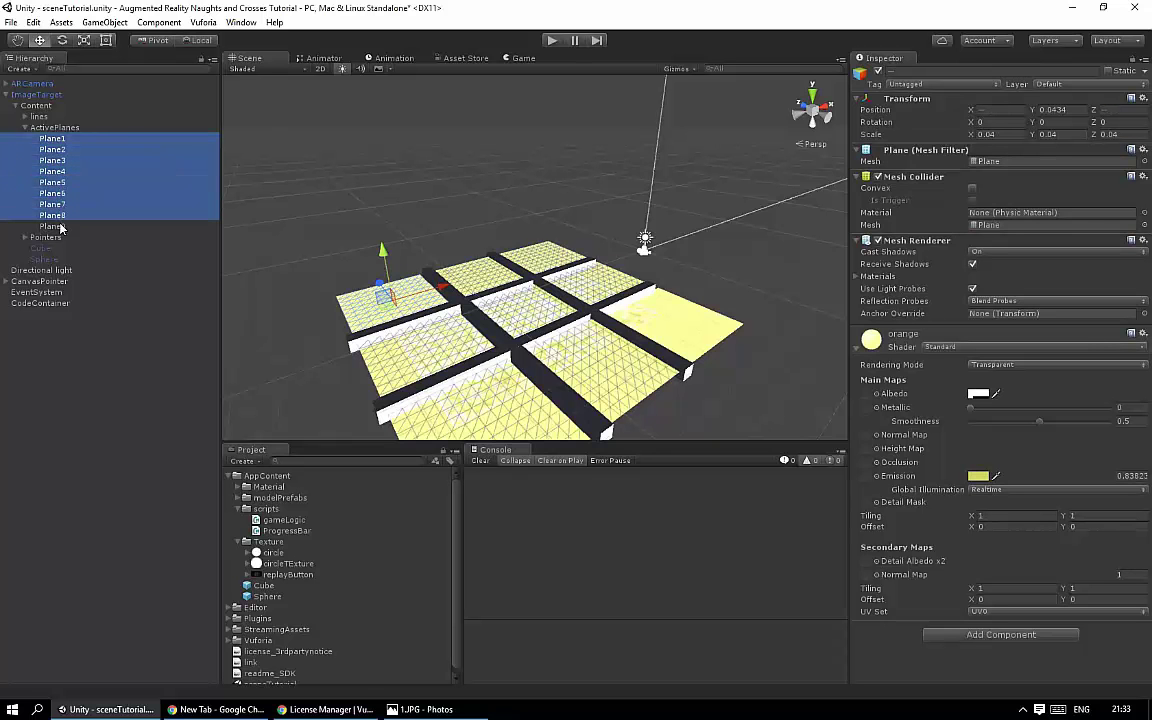
{"action": "left_click", "coordinate": [58, 226], "text": "shift"}
{"action": "left_click", "coordinate": [960, 84]}
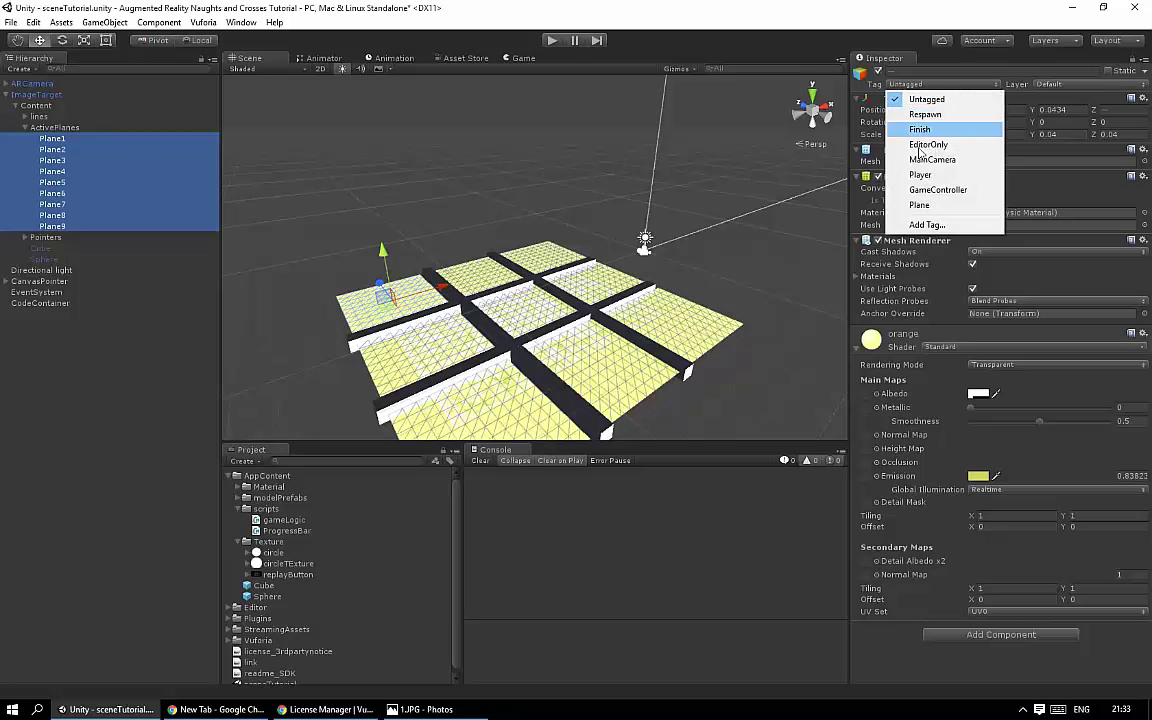
{"action": "left_click", "coordinate": [922, 190]}
Step: Check individual planes, including Plane5, Plane8 and Plane9, to confirm they carry the Plane tag
{"action": "left_click", "coordinate": [67, 138]}
{"action": "left_click", "coordinate": [60, 160]}
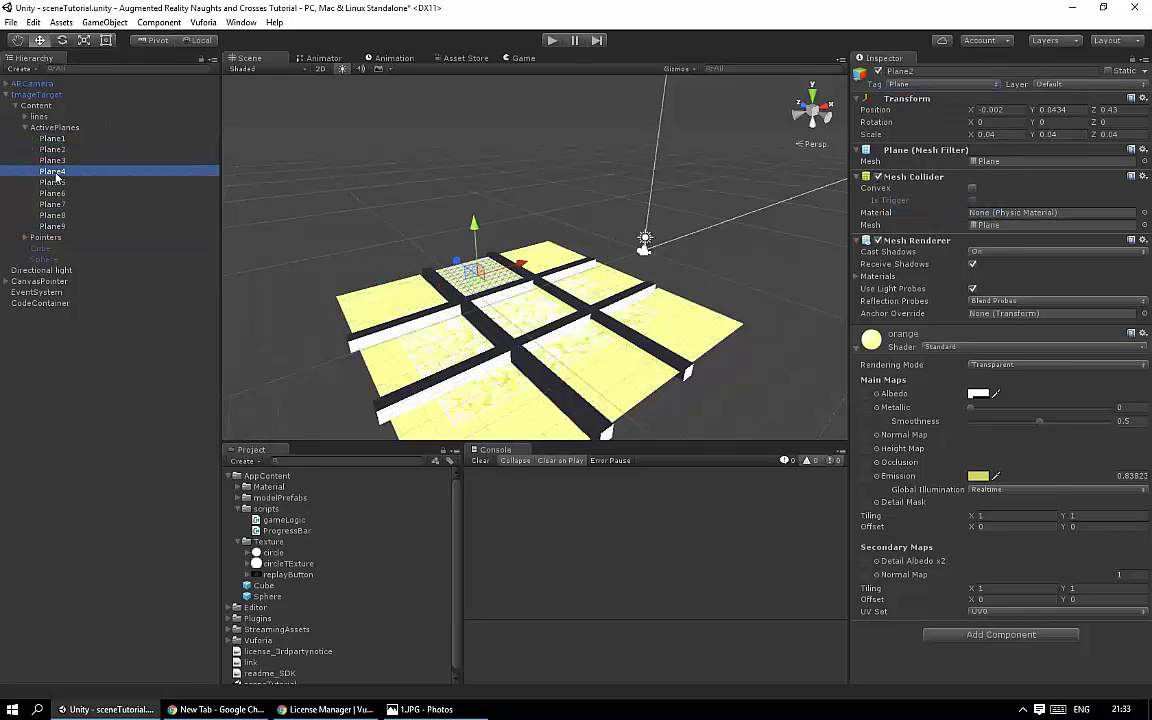
{"action": "left_click", "coordinate": [76, 171]}
{"action": "left_click", "coordinate": [71, 183]}
{"action": "left_click", "coordinate": [55, 215]}
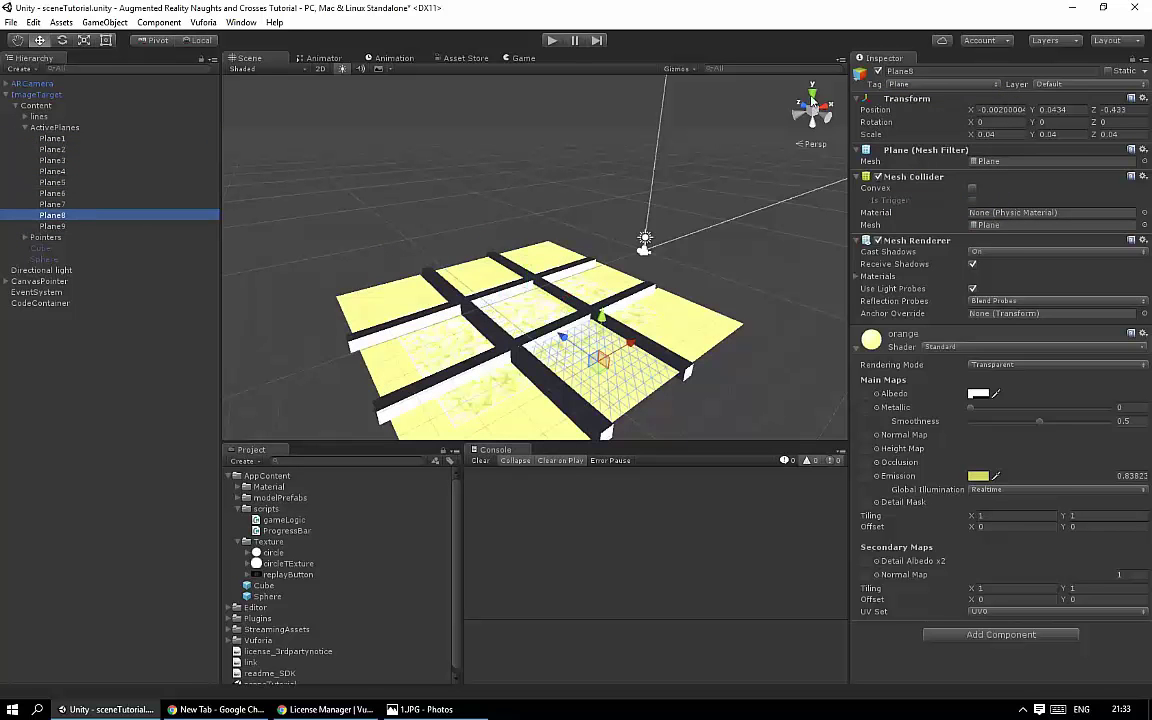
{"action": "left_click", "coordinate": [92, 227]}
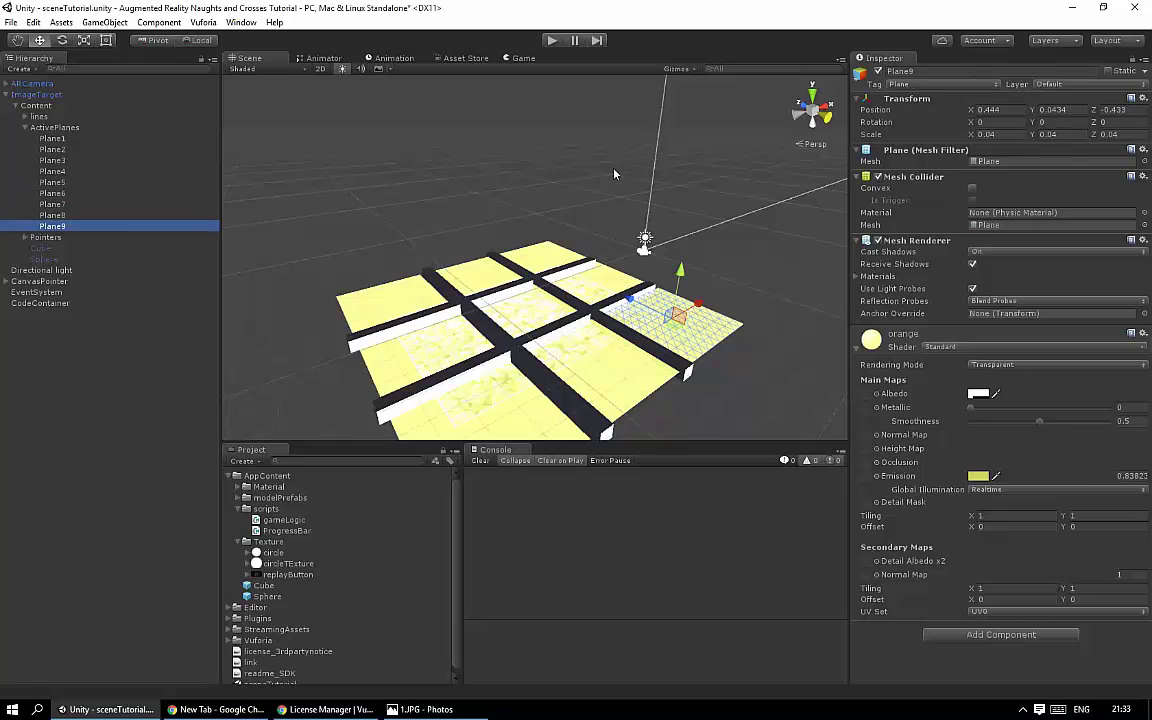
Step: In CodeContainer's Game Logic, set the Model Places and Plane Places list sizes to 9
{"action": "left_click", "coordinate": [33, 303]}
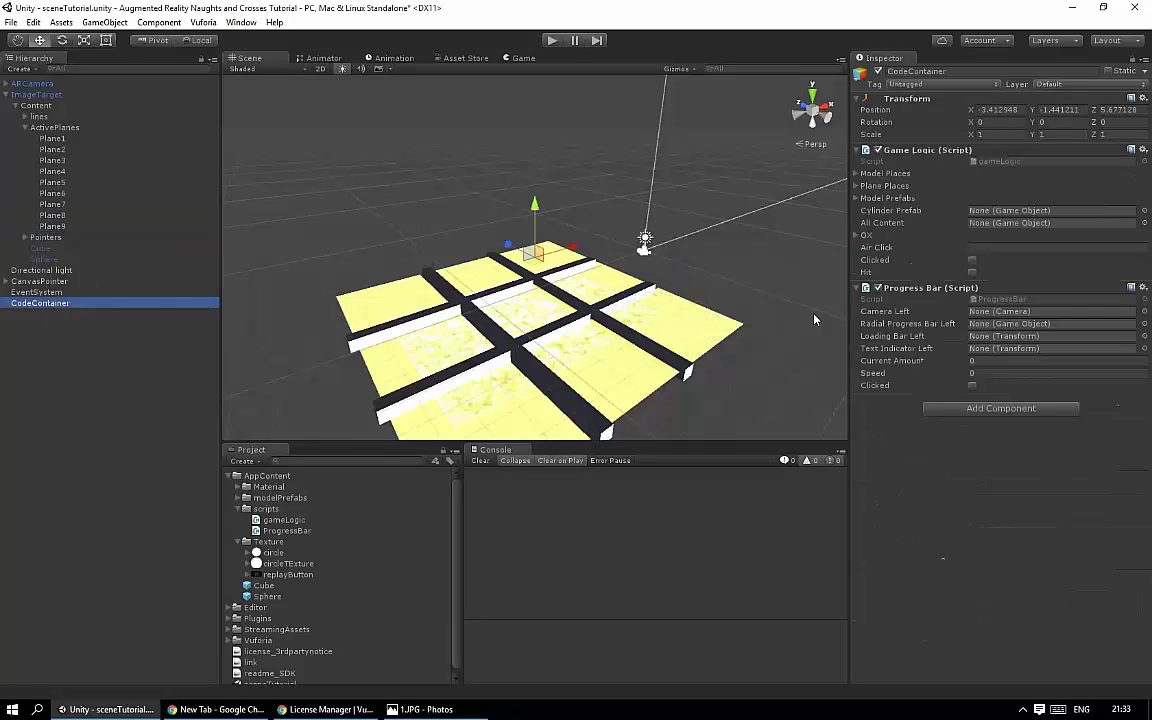
{"action": "left_click", "coordinate": [857, 186]}
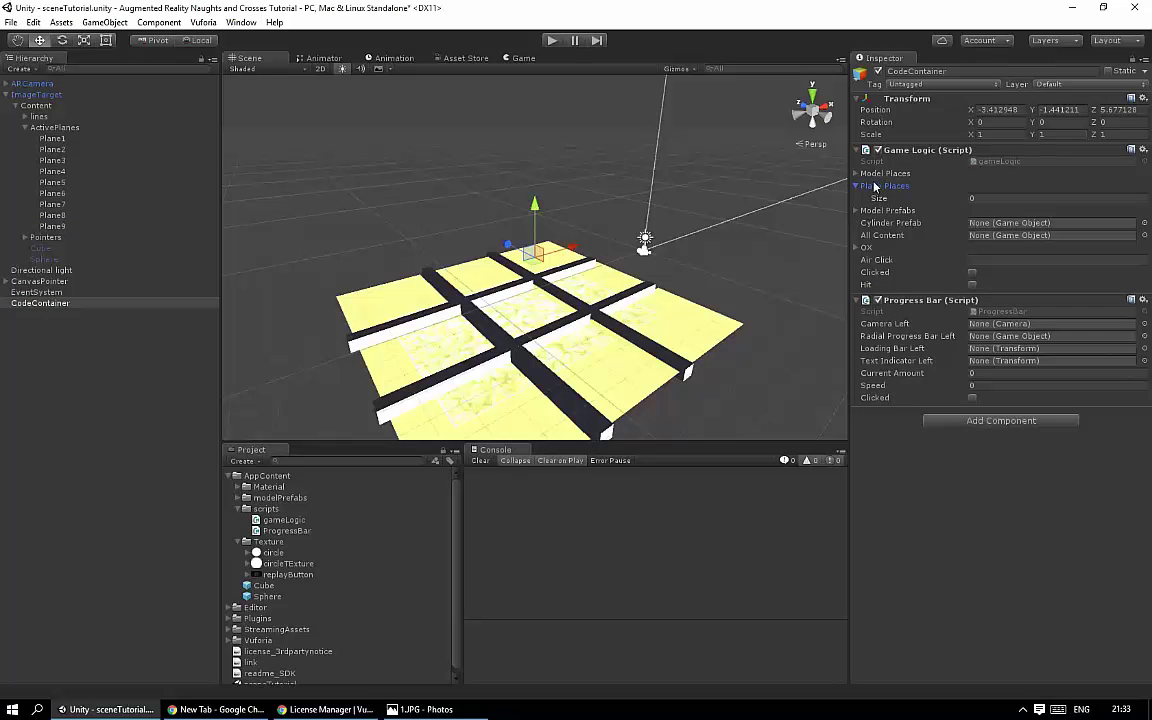
{"action": "left_click", "coordinate": [858, 173]}
{"action": "left_click", "coordinate": [967, 185]}
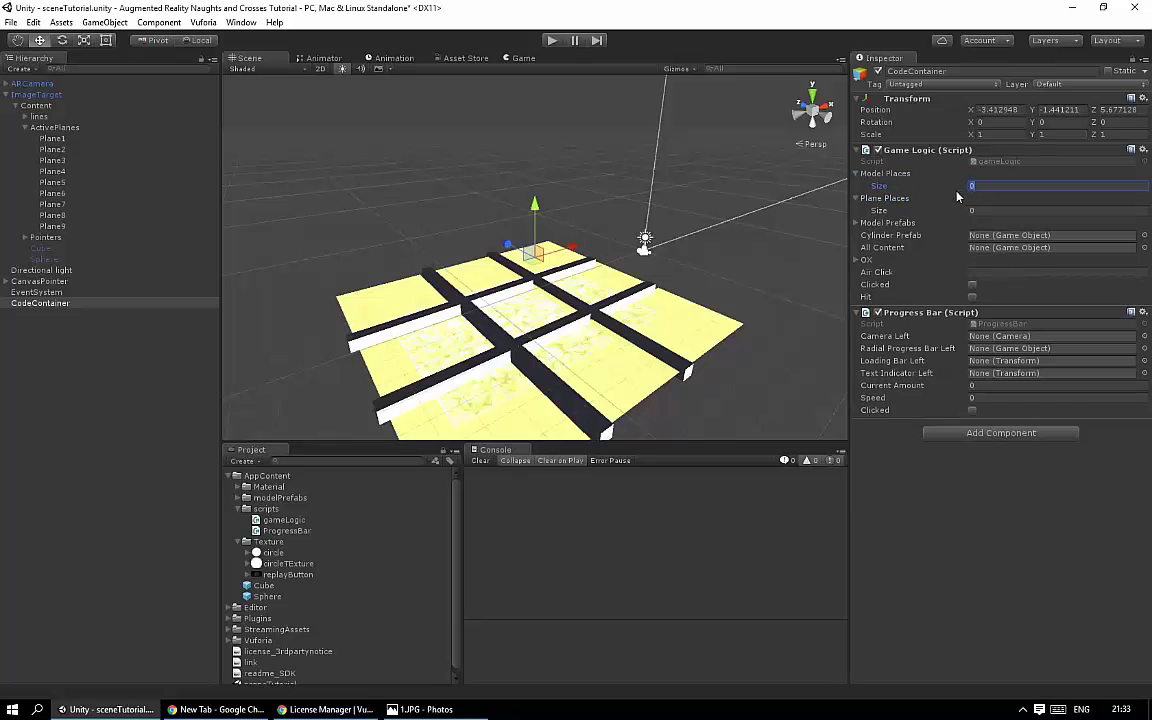
{"action": "type", "text": "9"}
{"action": "key", "text": "Return"}
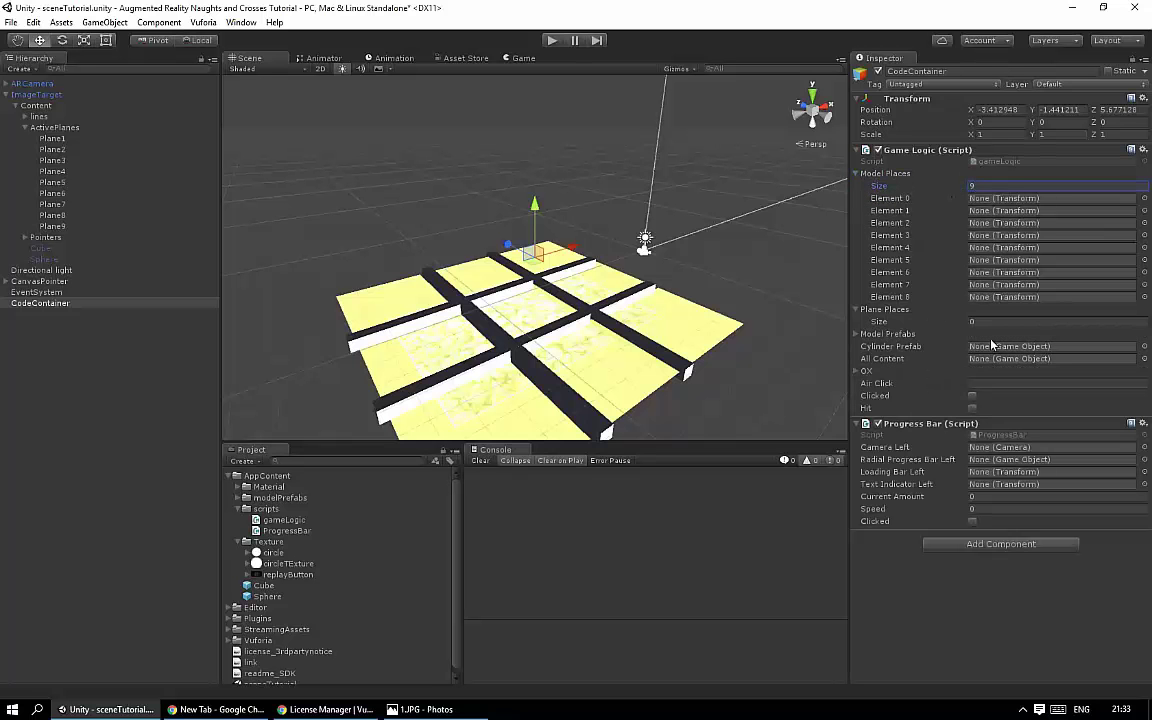
{"action": "left_click", "coordinate": [975, 322]}
{"action": "type", "text": "9"}
{"action": "key", "text": "Return"}
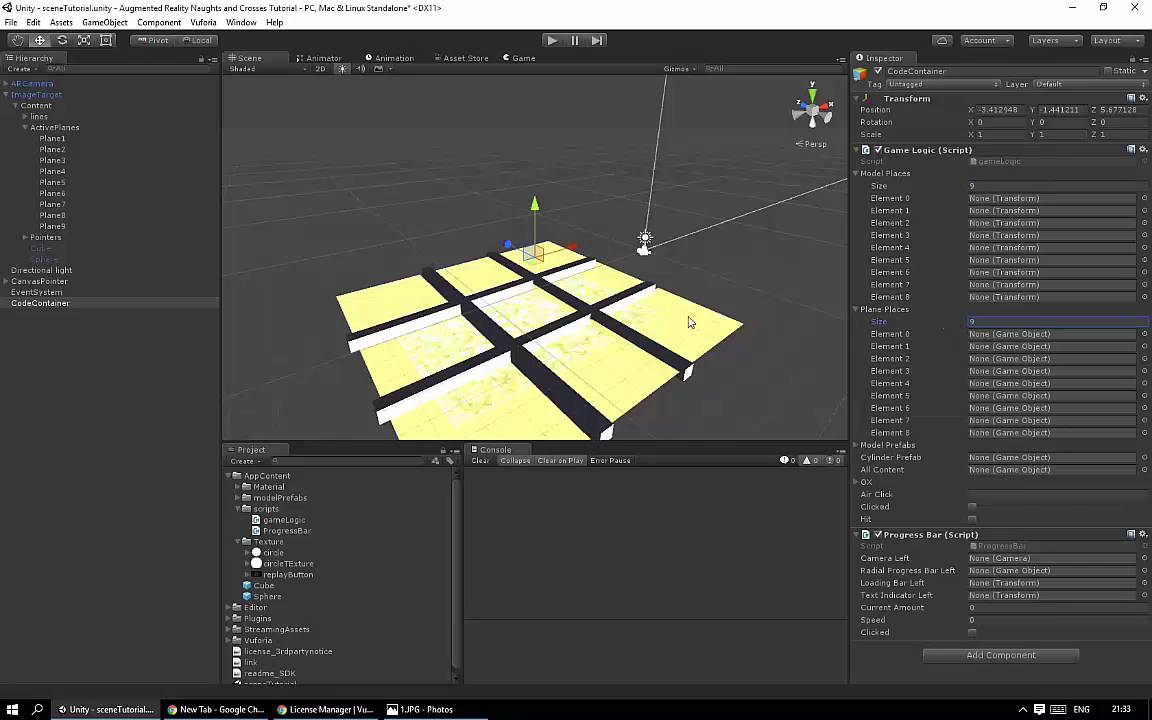
Step: Fill Model Places Elements 0–8 with Point1 through Point9
{"action": "left_click", "coordinate": [25, 237]}
{"action": "left_click_drag", "start_coordinate": [44, 248], "coordinate": [1003, 198]}
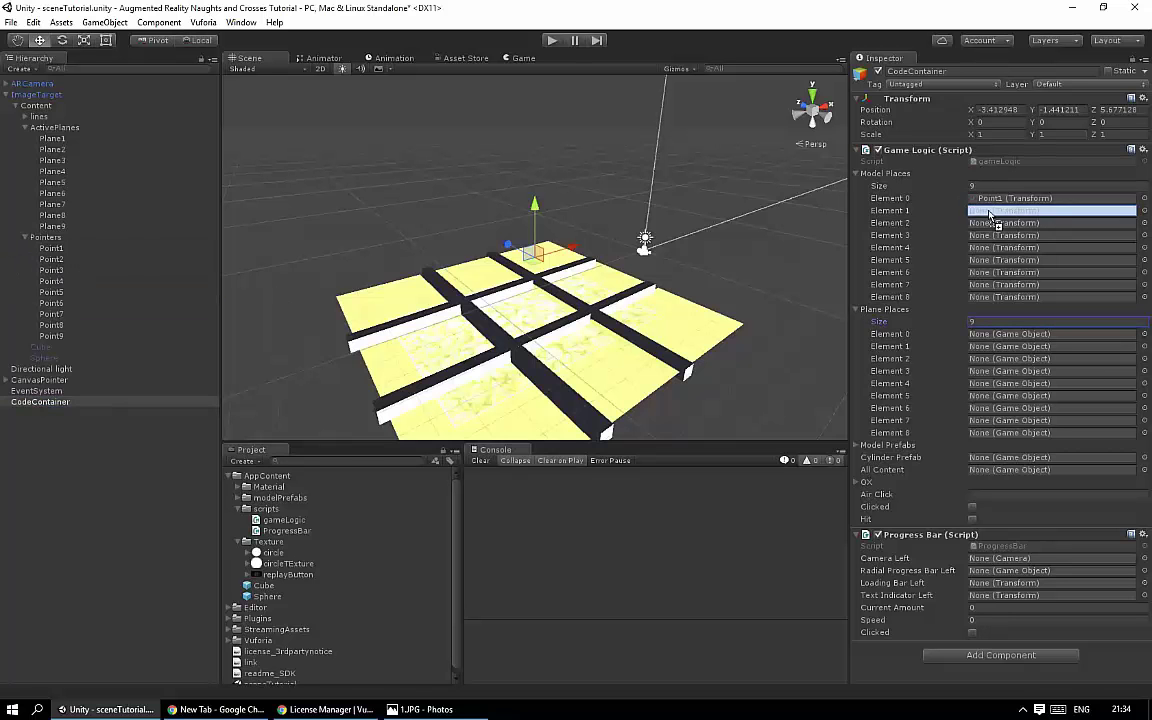
{"action": "mouse_move", "coordinate": [51, 259]}
{"action": "left_mouse_down"}
{"action": "mouse_move", "coordinate": [1003, 211]}
{"action": "mouse_move", "coordinate": [977, 228]}
{"action": "left_mouse_up"}
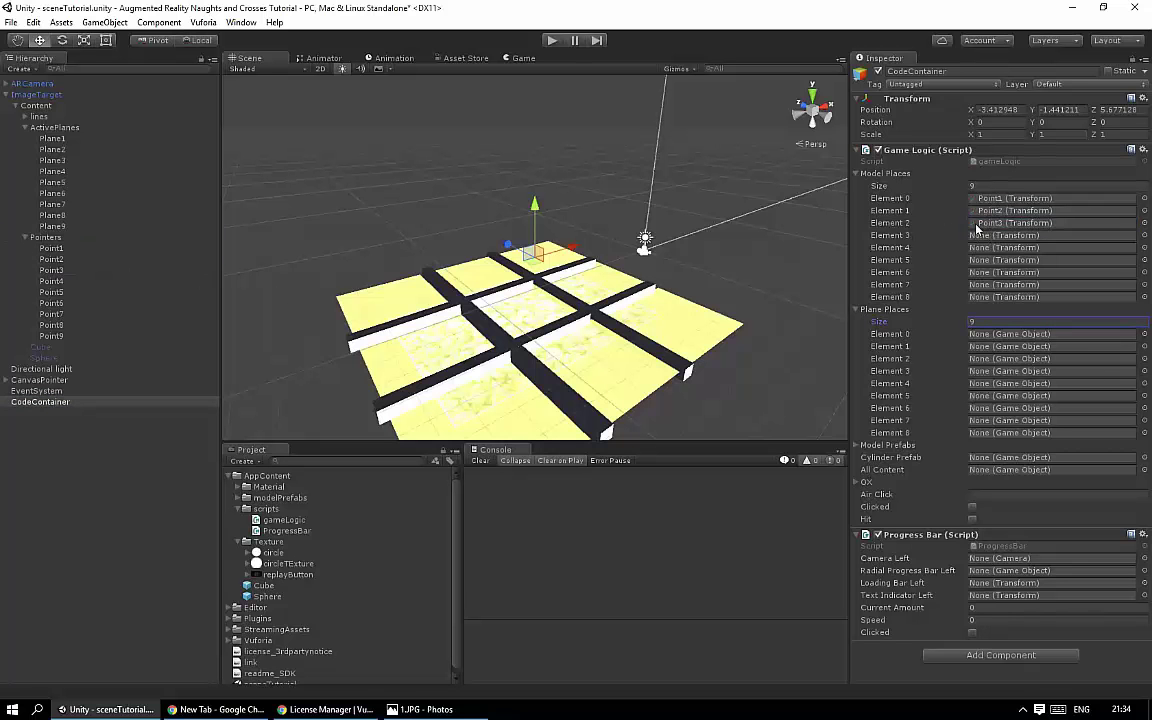
{"action": "left_click_drag", "start_coordinate": [51, 281], "coordinate": [1003, 235]}
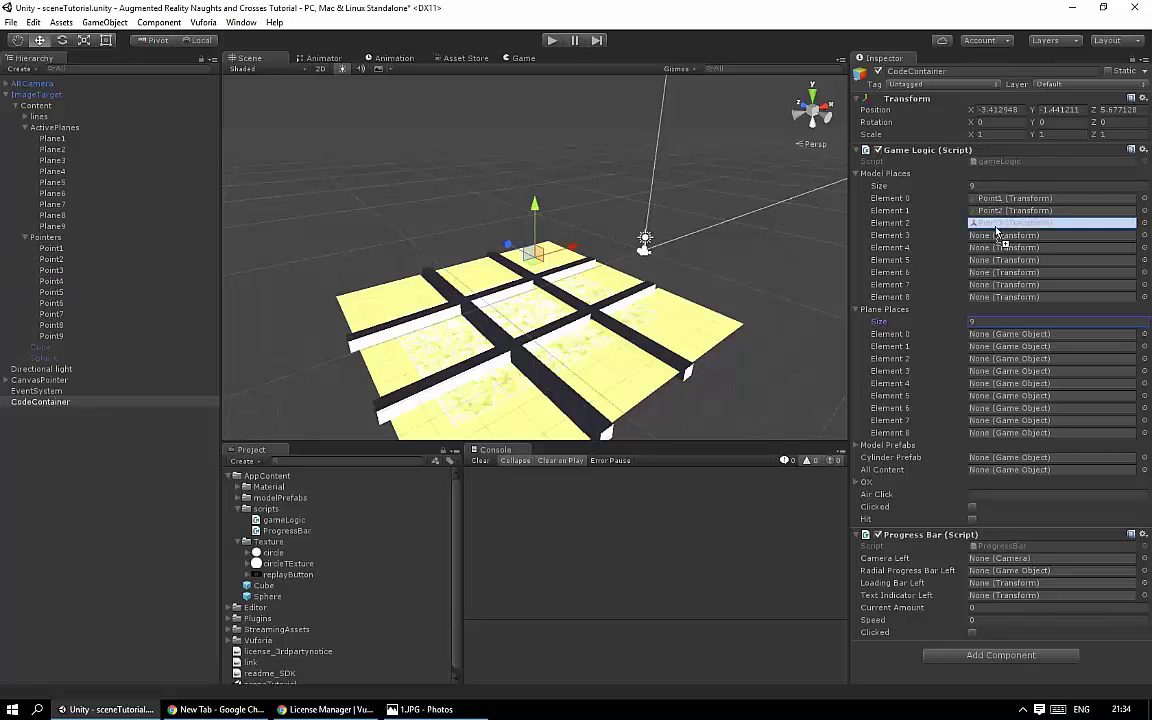
{"action": "left_click_drag", "start_coordinate": [51, 292], "coordinate": [996, 250]}
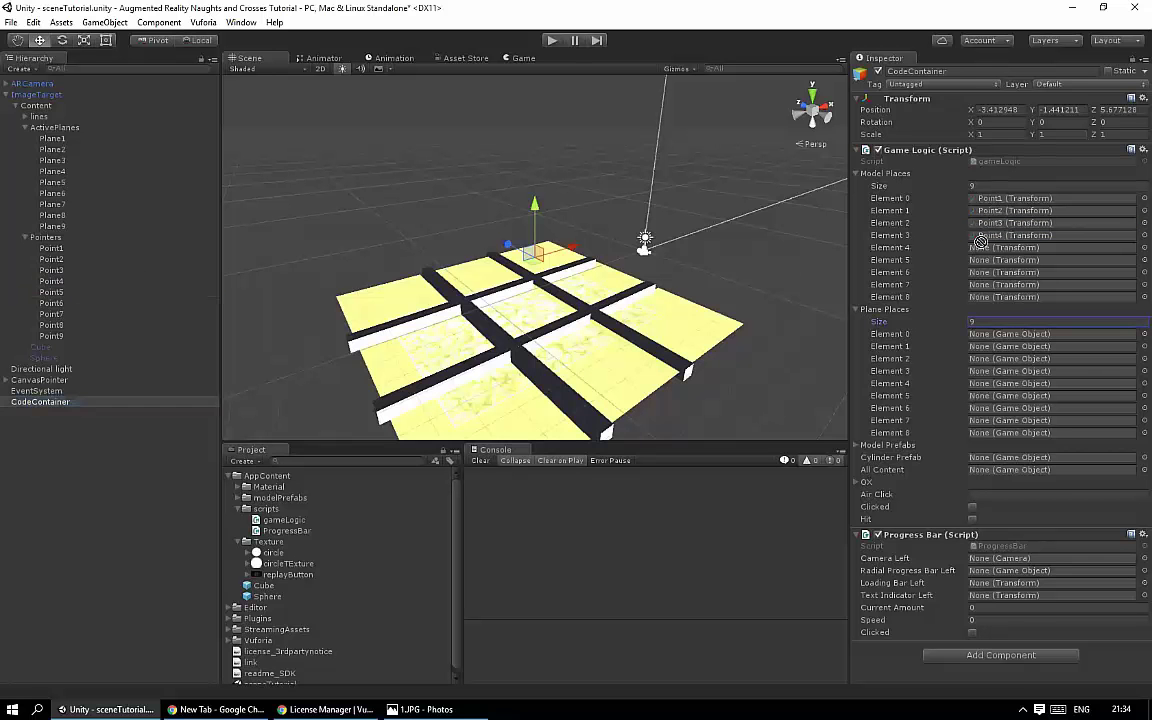
{"action": "left_click_drag", "start_coordinate": [51, 303], "coordinate": [1000, 259]}
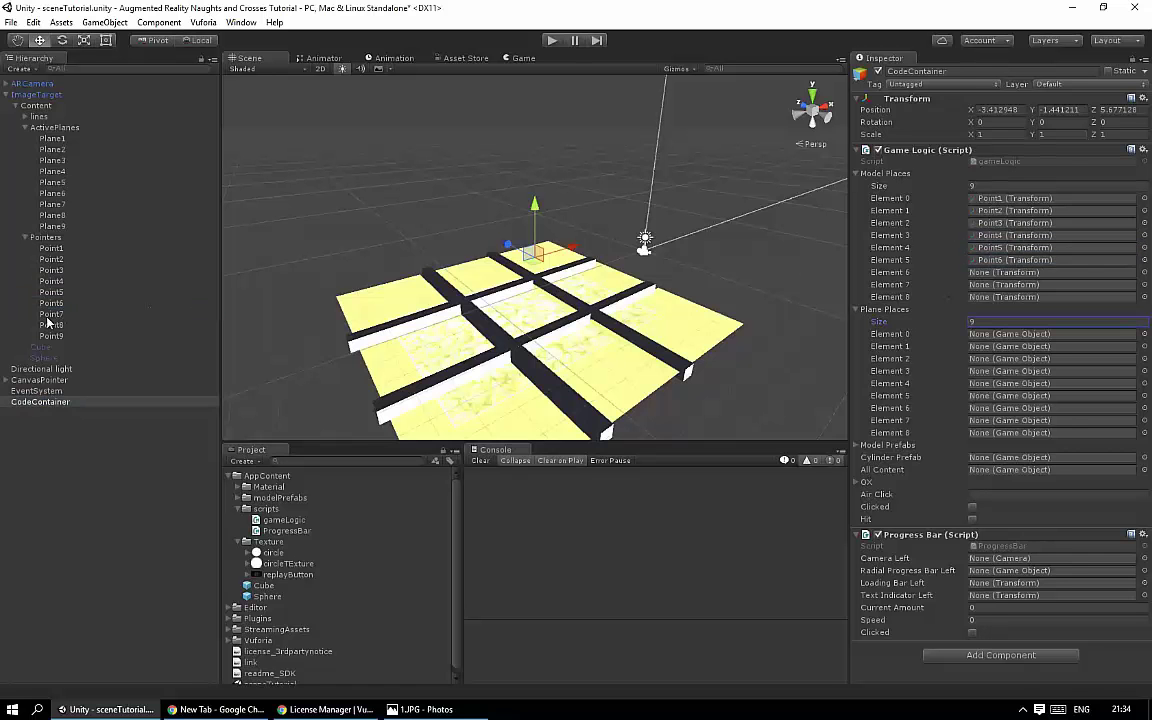
{"action": "left_click_drag", "start_coordinate": [47, 316], "coordinate": [983, 274]}
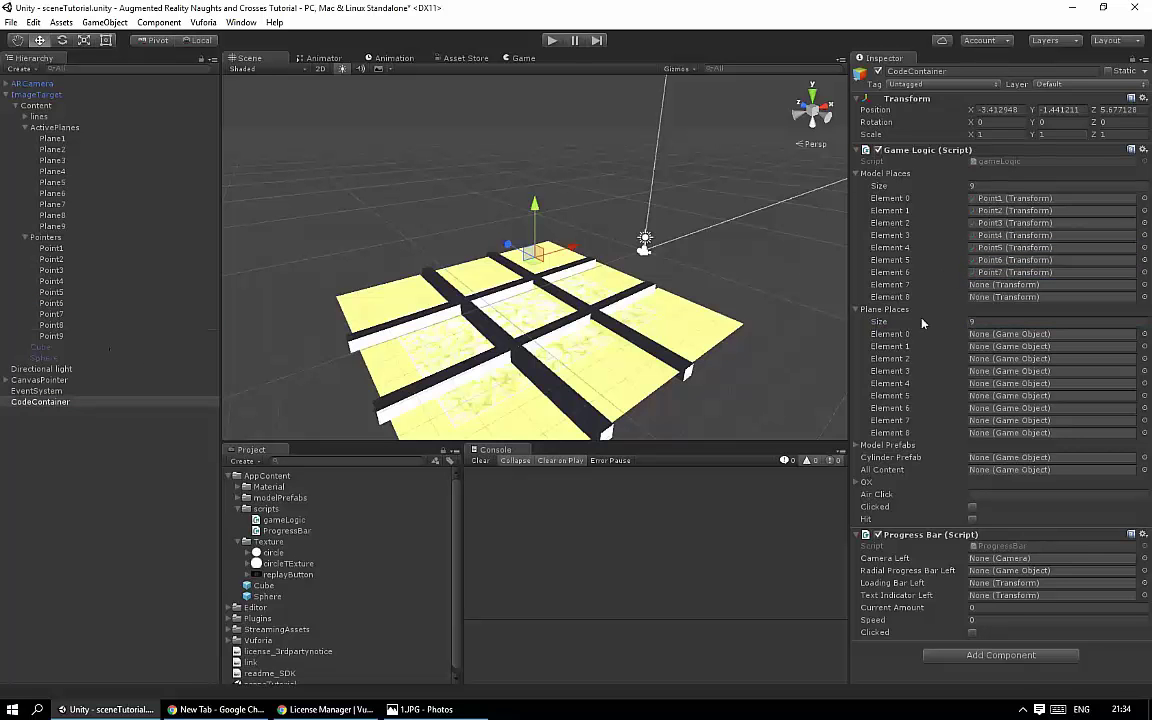
{"action": "left_click_drag", "start_coordinate": [68, 338], "coordinate": [995, 285]}
{"action": "left_click_drag", "start_coordinate": [53, 337], "coordinate": [1000, 297]}
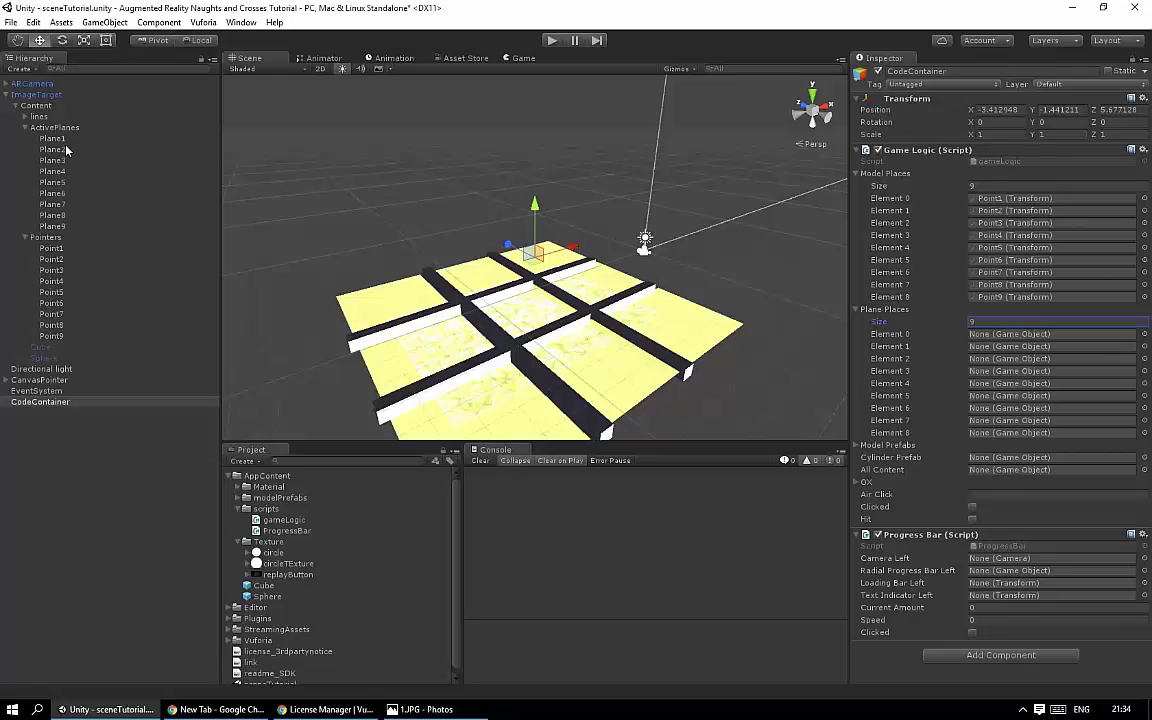
Step: Fill Plane Places Elements 0–8 with Plane1 through Plane9
{"action": "left_click_drag", "start_coordinate": [55, 139], "coordinate": [1030, 334]}
{"action": "left_click_drag", "start_coordinate": [55, 150], "coordinate": [1012, 347]}
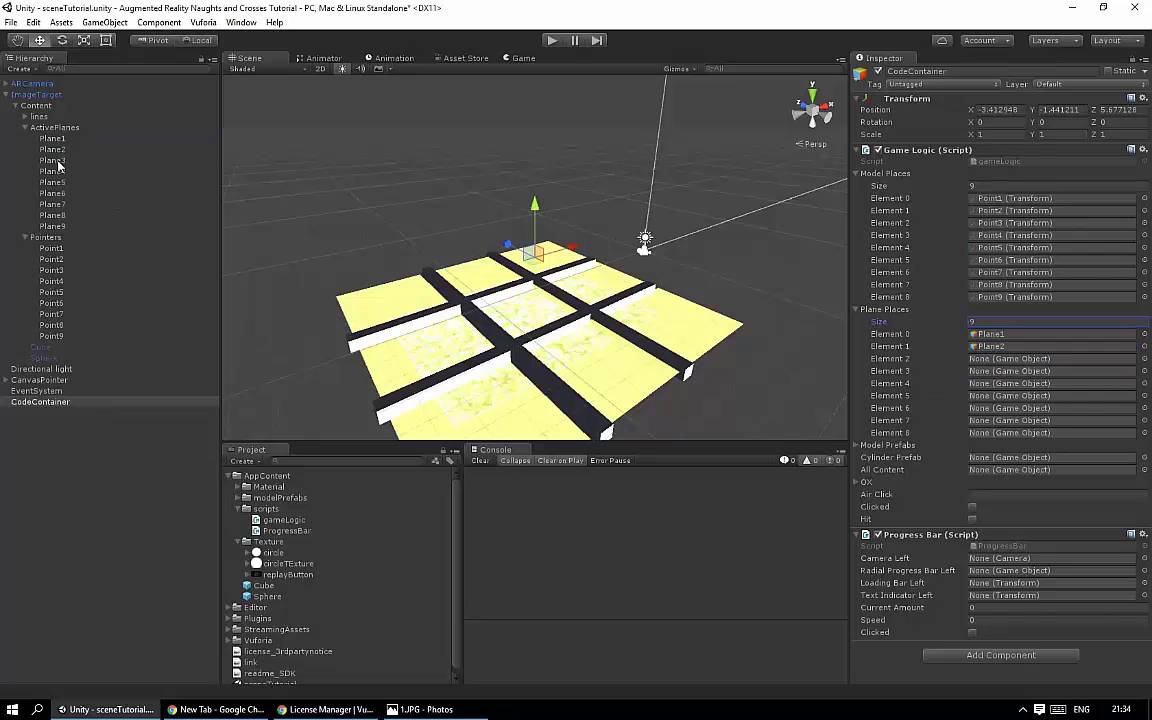
{"action": "left_click_drag", "start_coordinate": [57, 162], "coordinate": [1012, 358]}
{"action": "left_click_drag", "start_coordinate": [55, 171], "coordinate": [1010, 371]}
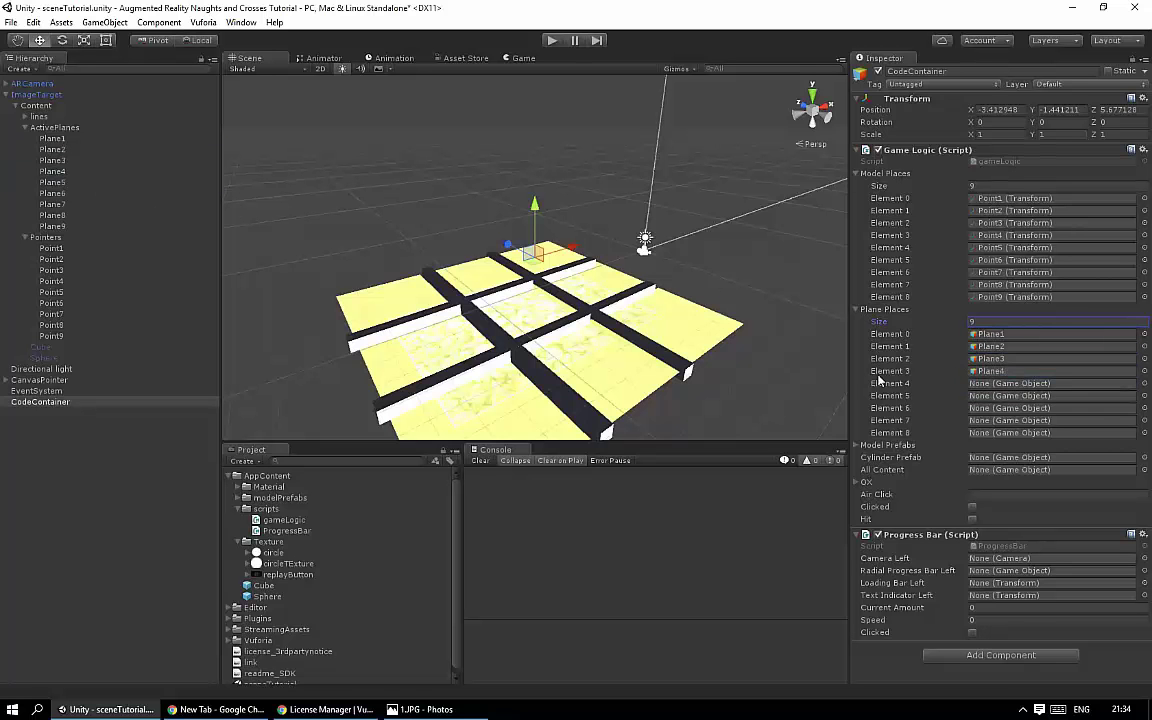
{"action": "left_click_drag", "start_coordinate": [52, 182], "coordinate": [331, 218]}
{"action": "left_click_drag", "start_coordinate": [997, 400], "coordinate": [997, 384]}
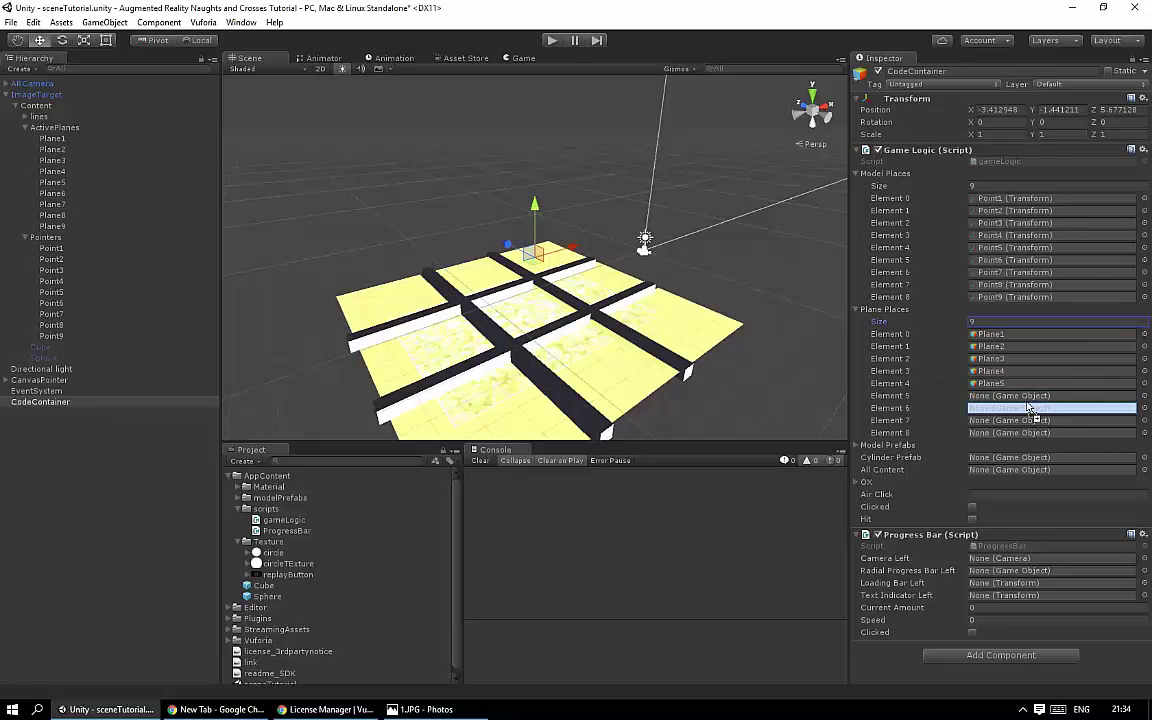
{"action": "left_click_drag", "start_coordinate": [762, 340], "coordinate": [1010, 395]}
{"action": "mouse_move", "coordinate": [52, 204]}
{"action": "left_mouse_down"}
{"action": "mouse_move", "coordinate": [318, 240]}
{"action": "mouse_move", "coordinate": [1010, 408]}
{"action": "left_mouse_up"}
{"action": "mouse_move", "coordinate": [52, 215]}
{"action": "left_mouse_down"}
{"action": "mouse_move", "coordinate": [917, 420]}
{"action": "mouse_move", "coordinate": [1005, 420]}
{"action": "left_mouse_up"}
{"action": "left_click_drag", "start_coordinate": [53, 228], "coordinate": [1005, 432]}
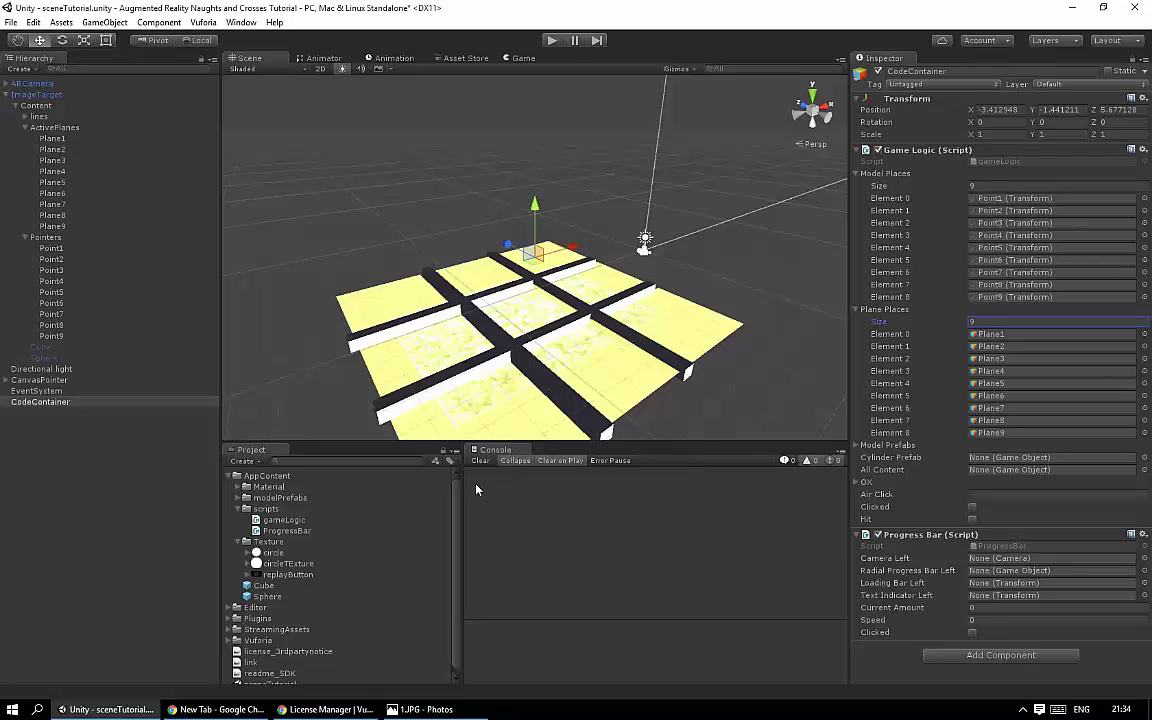
{"action": "mouse_move", "coordinate": [405, 370]}
{"action": "middle_mouse_down"}
{"action": "mouse_move", "coordinate": [338, 341]}
{"action": "mouse_move", "coordinate": [362, 322]}
{"action": "middle_mouse_up"}
Step: Set Model Prefabs size to 2, with Cube as Element 0 and Sphere as Element 1
{"action": "left_click", "coordinate": [890, 445]}
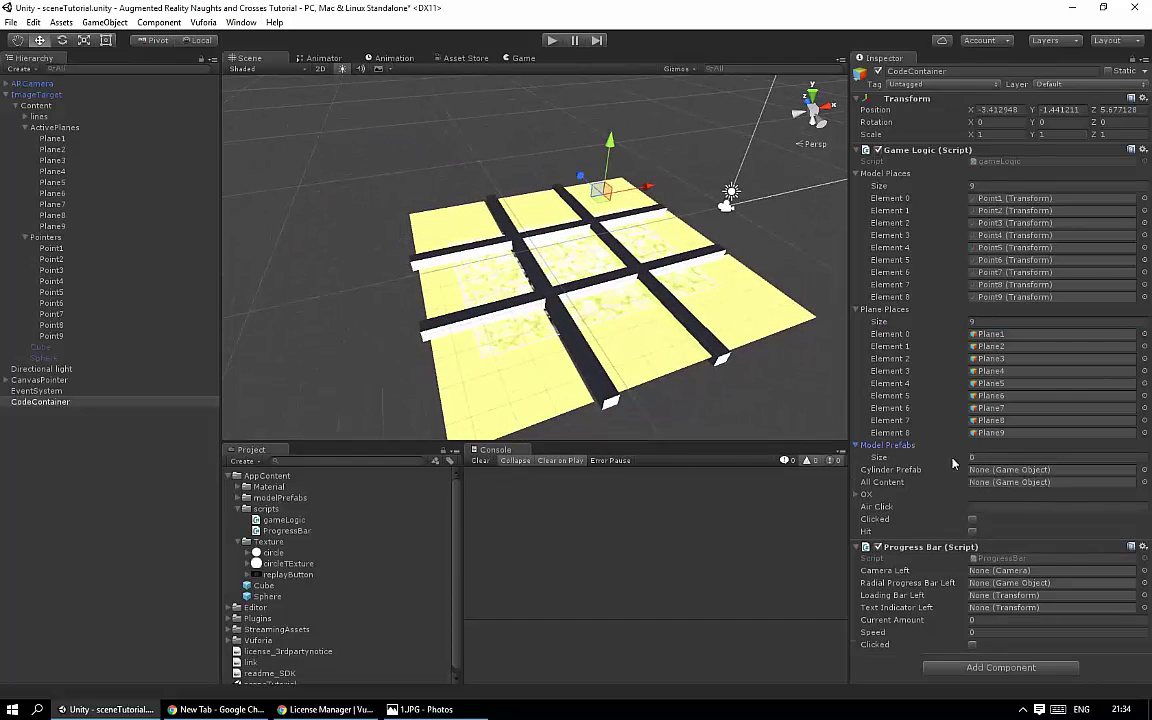
{"action": "left_click", "coordinate": [952, 458]}
{"action": "type", "text": "2"}
{"action": "key", "text": "Return"}
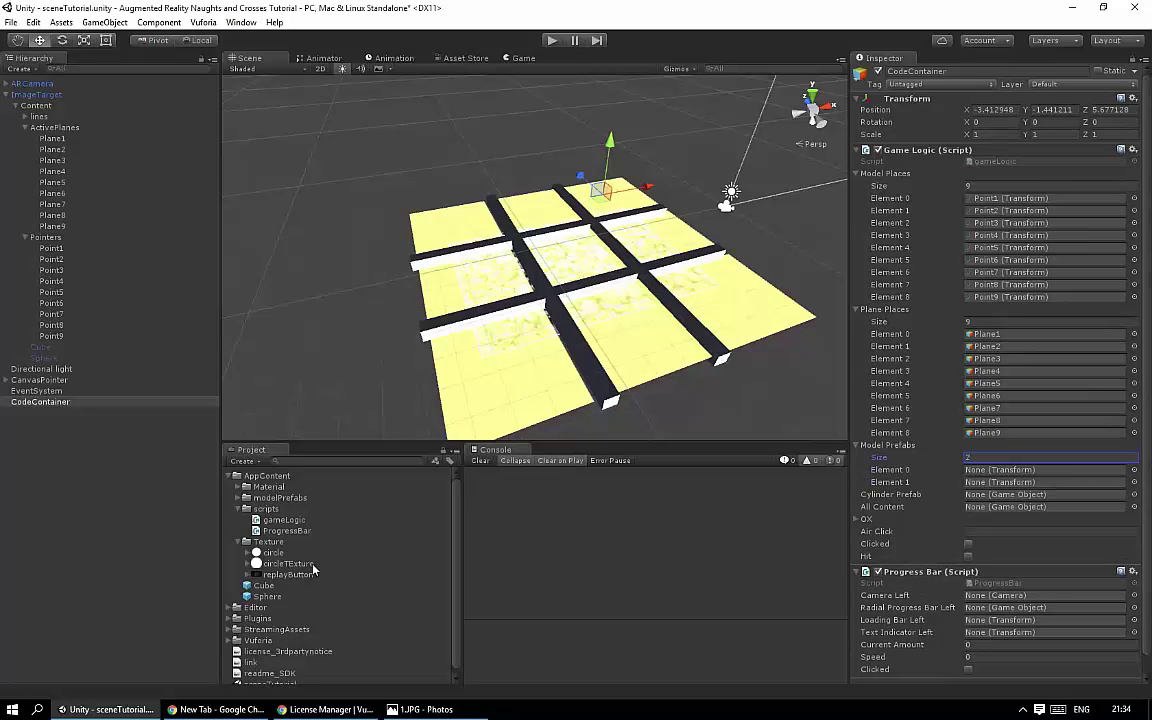
{"action": "left_click_drag", "start_coordinate": [264, 586], "coordinate": [1010, 469]}
{"action": "left_click_drag", "start_coordinate": [267, 596], "coordinate": [1047, 486]}
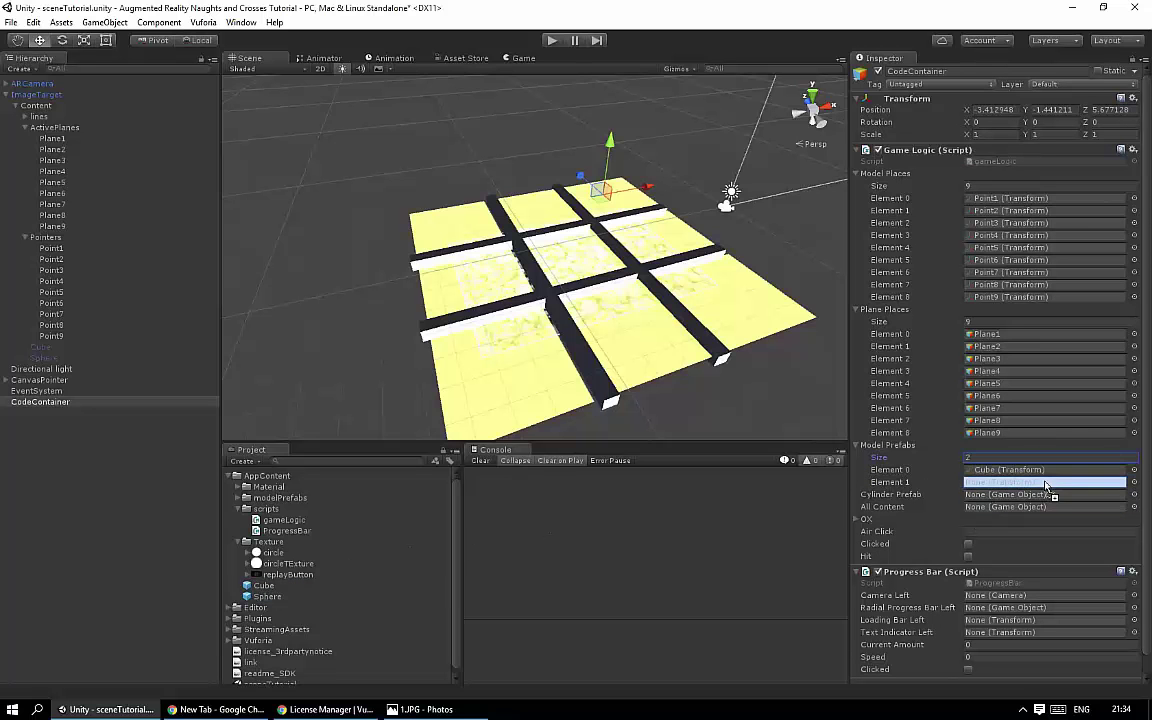
{"action": "left_click", "coordinate": [298, 320]}
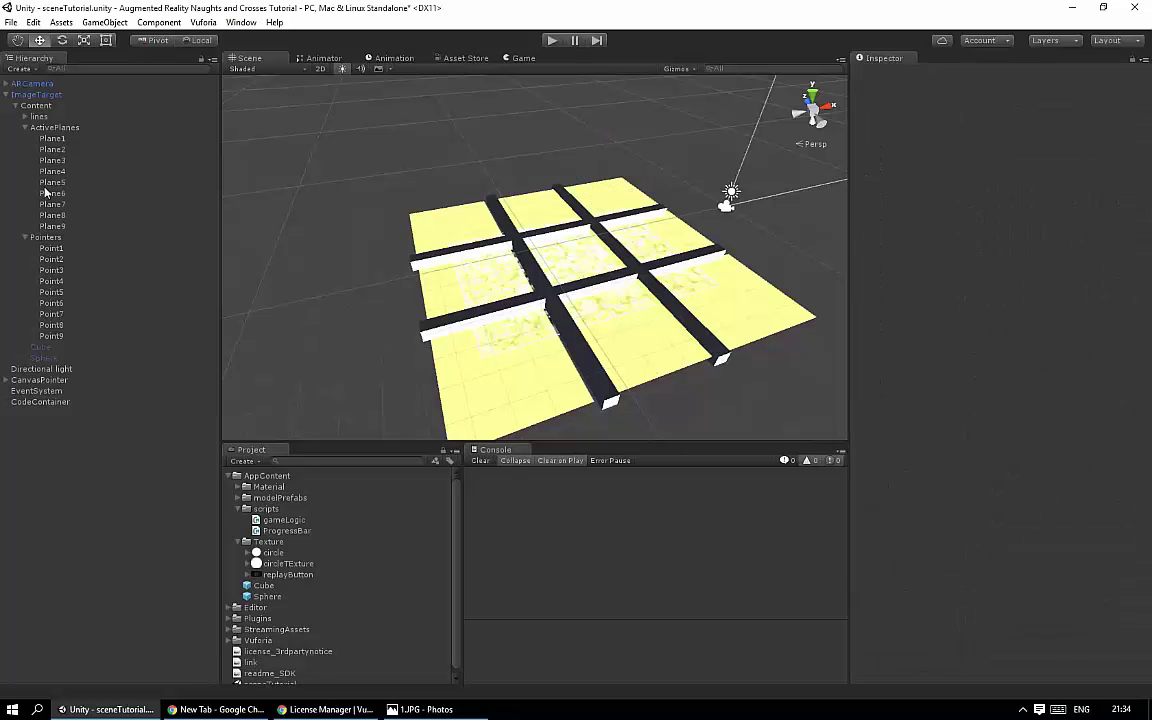
Step: Add a Capsule 3D object as a child of Content
{"action": "left_click", "coordinate": [36, 104]}
{"action": "right_click", "coordinate": [36, 103]}
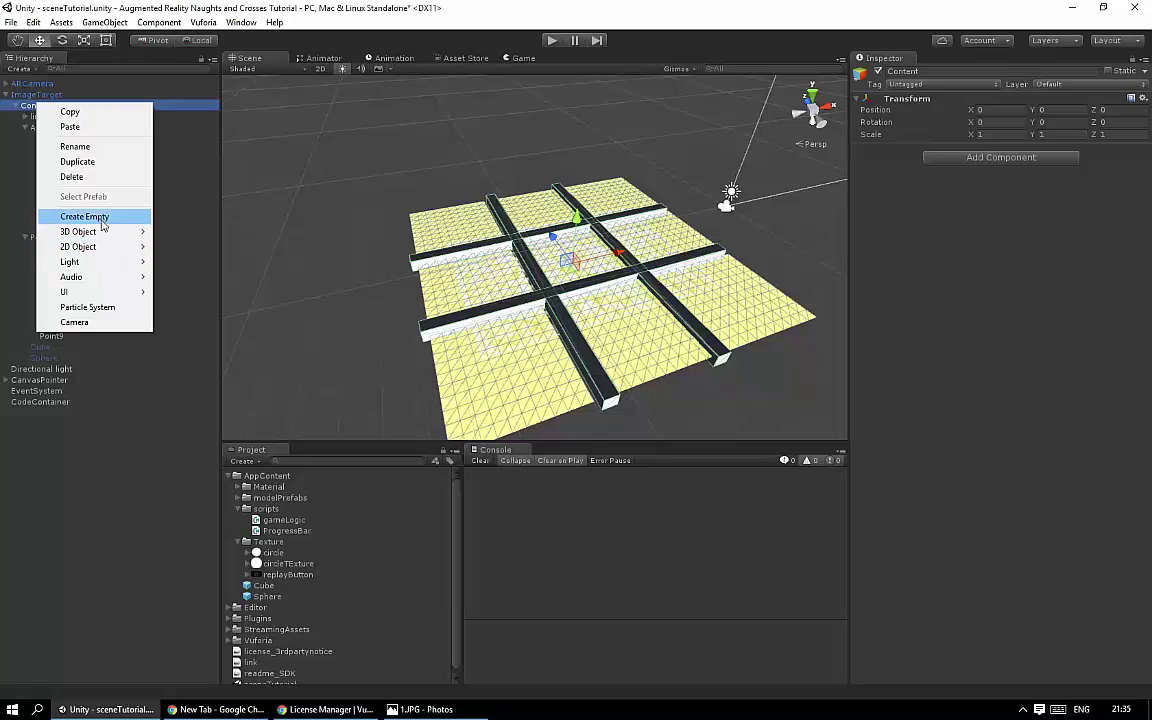
{"action": "mouse_move", "coordinate": [103, 231]}
{"action": "left_click", "coordinate": [203, 263]}
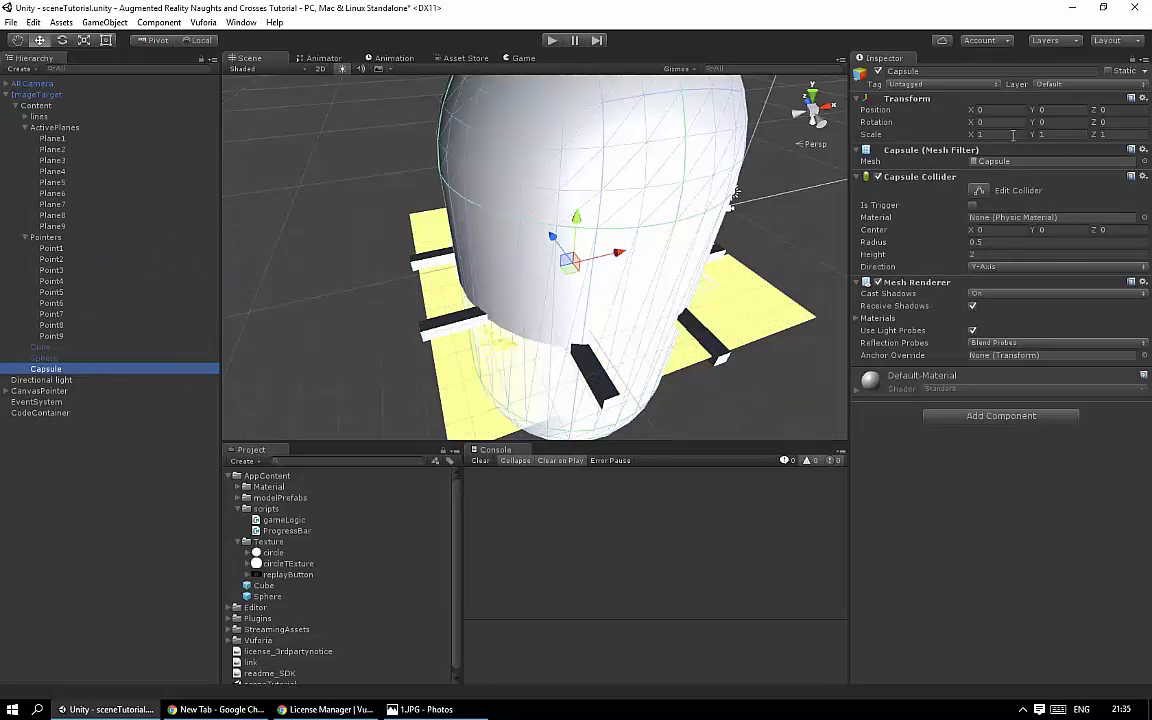
{"action": "scroll", "coordinate": [640, 175], "scroll_direction": "down", "scroll_amount": 5}
Step: Rotate the capsule to 90 on X so it lies flat across the board
{"action": "mouse_move", "coordinate": [1033, 122]}
{"action": "left_mouse_down"}
{"action": "mouse_move", "coordinate": [14, 140]}
{"action": "mouse_move", "coordinate": [1124, 134]}
{"action": "left_mouse_up"}
{"action": "type", "text": "0"}
{"action": "key", "text": "Return"}
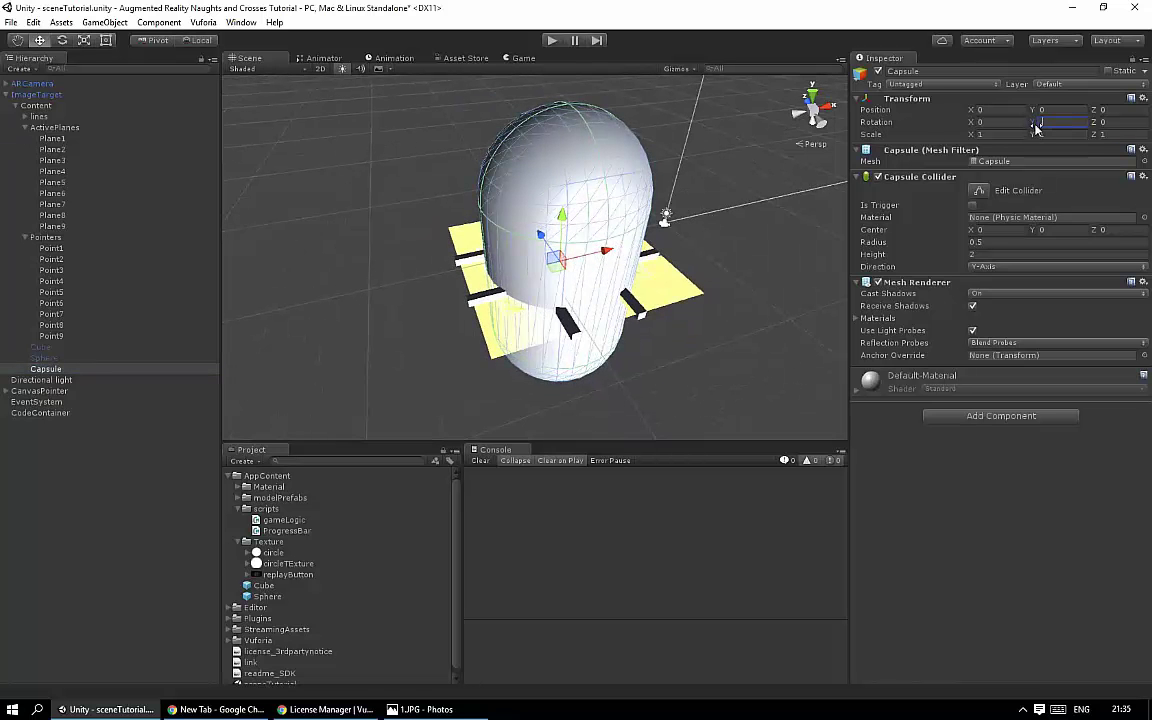
{"action": "mouse_move", "coordinate": [962, 128]}
{"action": "left_mouse_down"}
{"action": "mouse_move", "coordinate": [533, 378]}
{"action": "mouse_move", "coordinate": [649, 209]}
{"action": "left_mouse_up"}
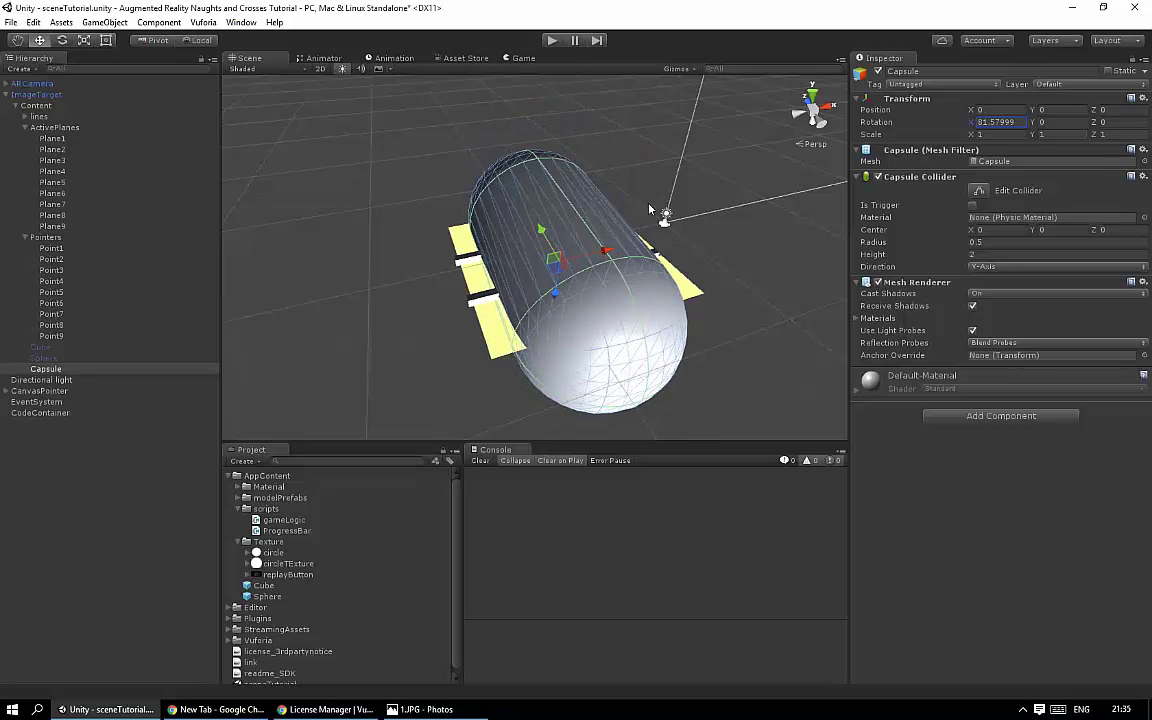
{"action": "left_click", "coordinate": [1021, 124]}
{"action": "type", "text": "90"}
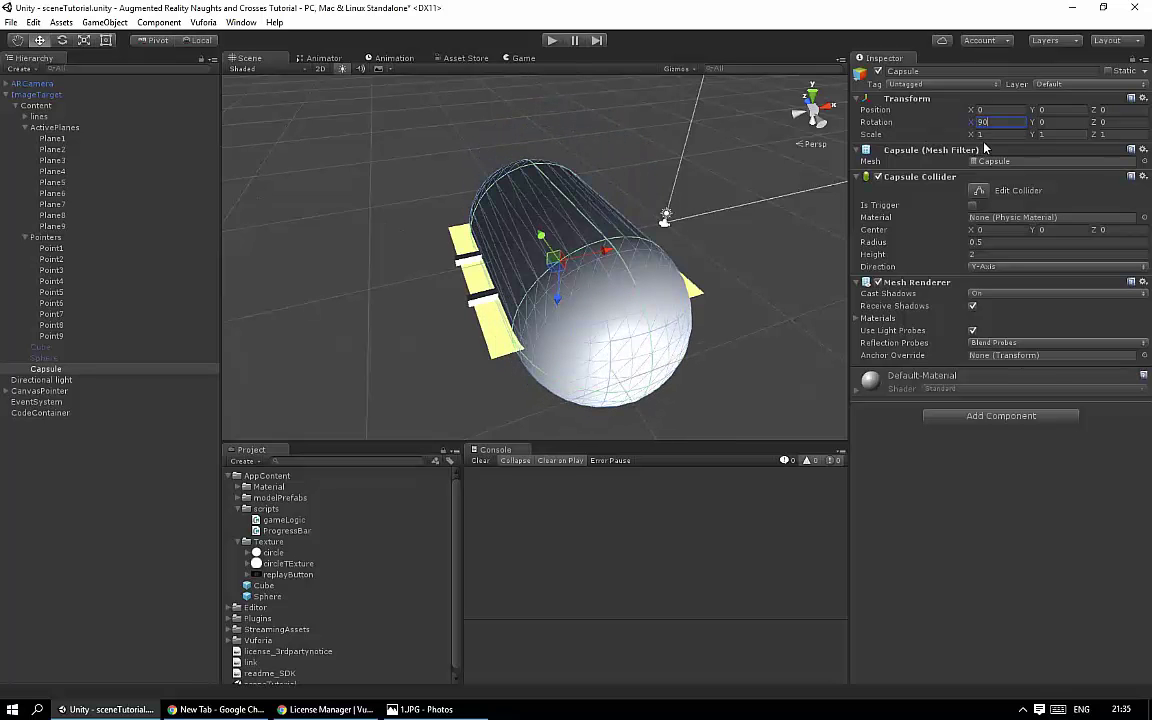
Step: Scale the capsule to 0.1, 0.8, 0.1 to make a long thin rod
{"action": "left_click", "coordinate": [985, 134]}
{"action": "type", "text": "0.1"}
{"action": "key", "text": "Tab"}
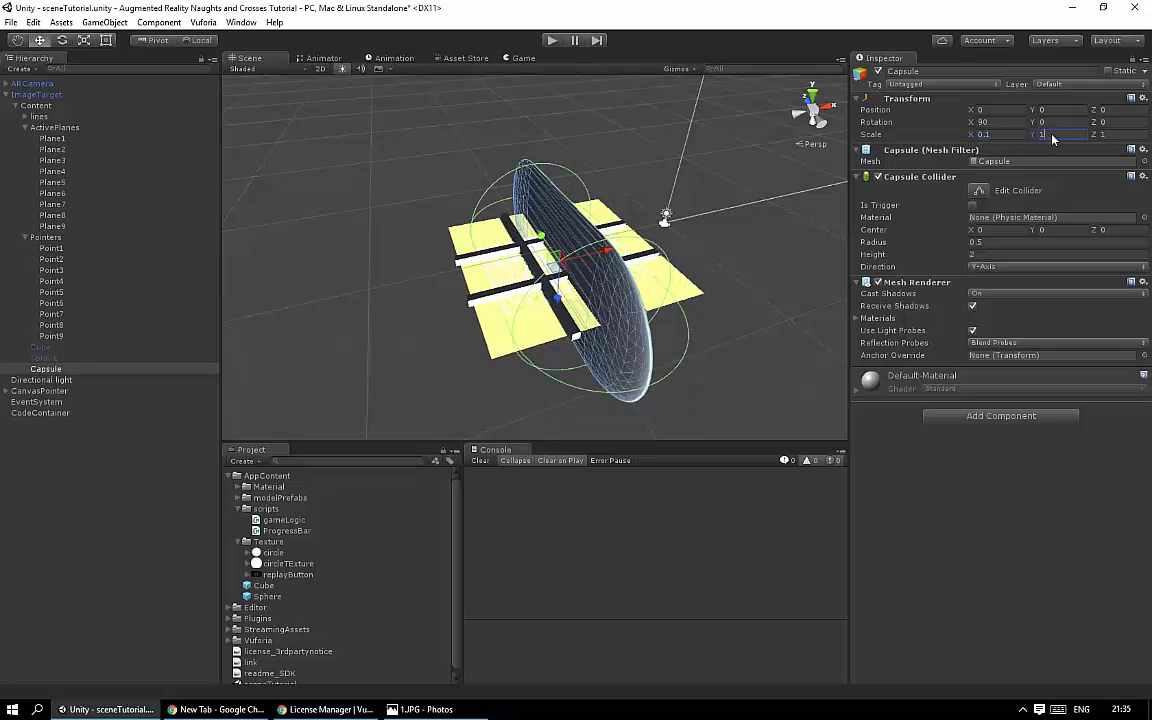
{"action": "type", "text": "0.1"}
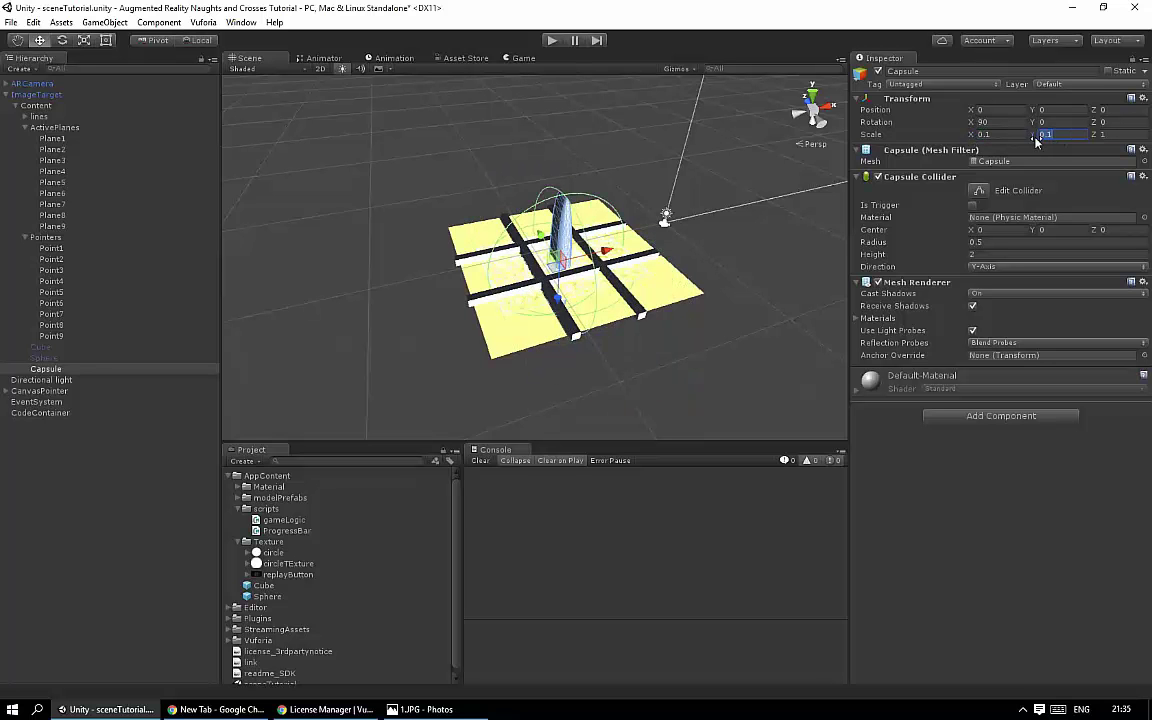
{"action": "type", "text": "1"}
{"action": "left_click", "coordinate": [1113, 134]}
{"action": "type", "text": "0.1"}
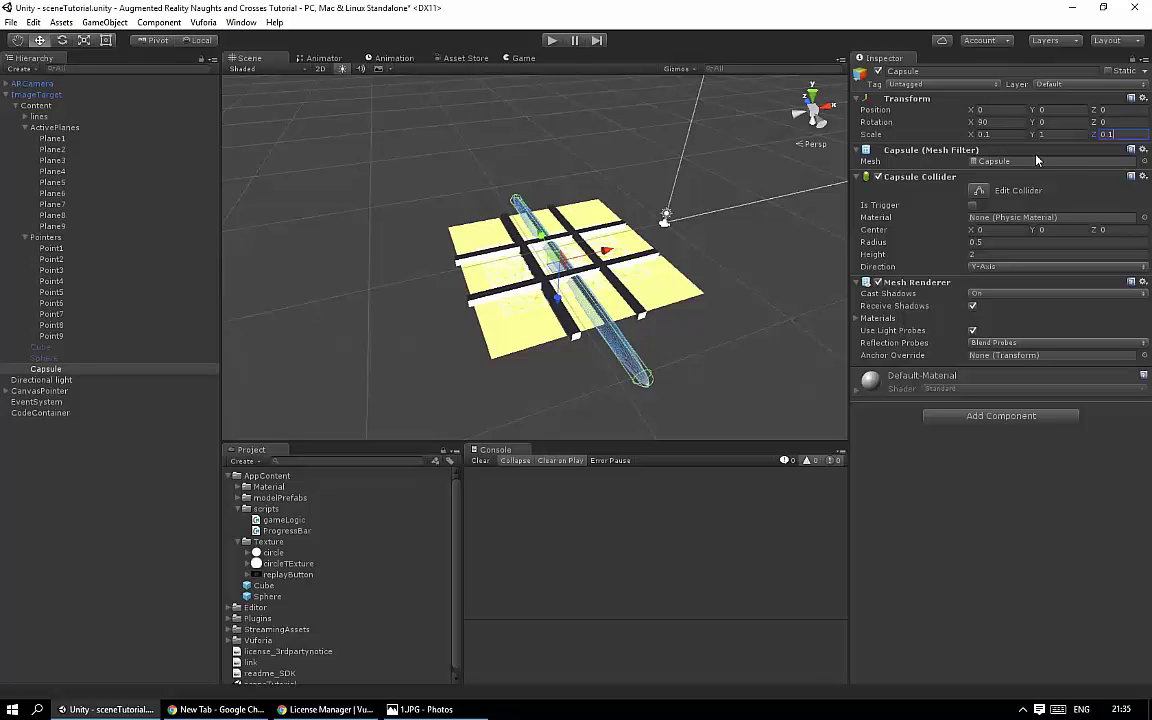
{"action": "left_click", "coordinate": [1047, 134]}
{"action": "type", "text": "0.8"}
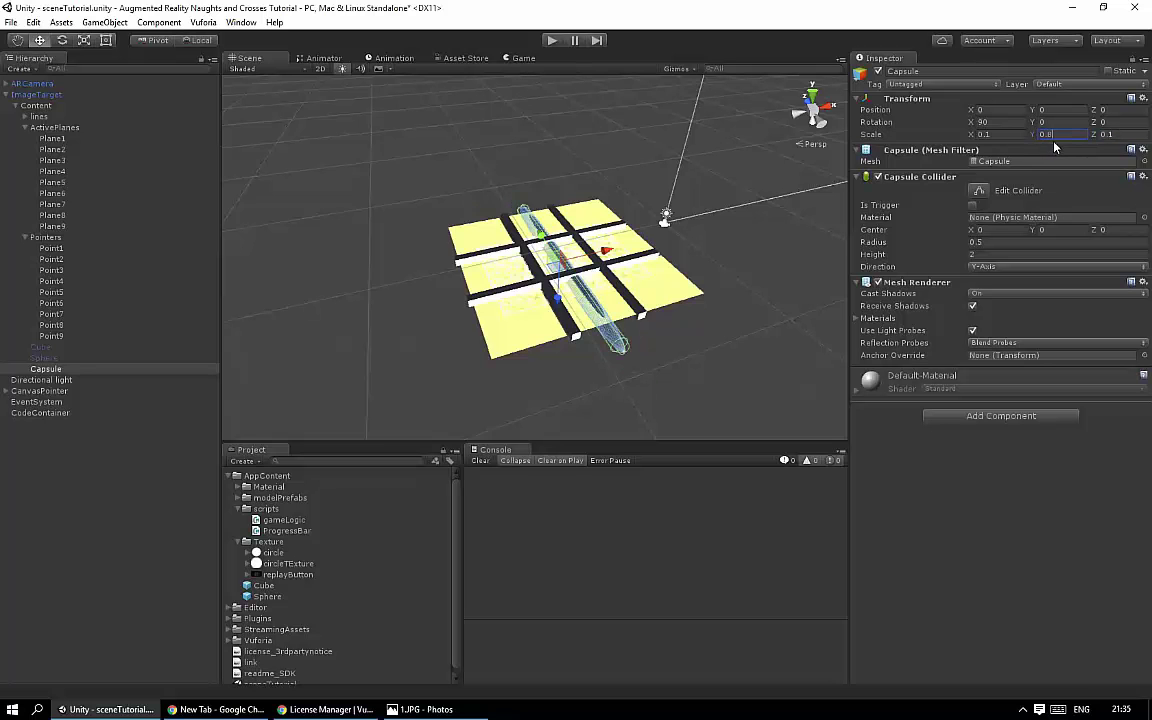
Step: Lift the capsule slightly above the board and thin its X scale to 0.05
{"action": "left_click_drag", "start_coordinate": [540, 320], "coordinate": [622, 322], "text": "alt"}
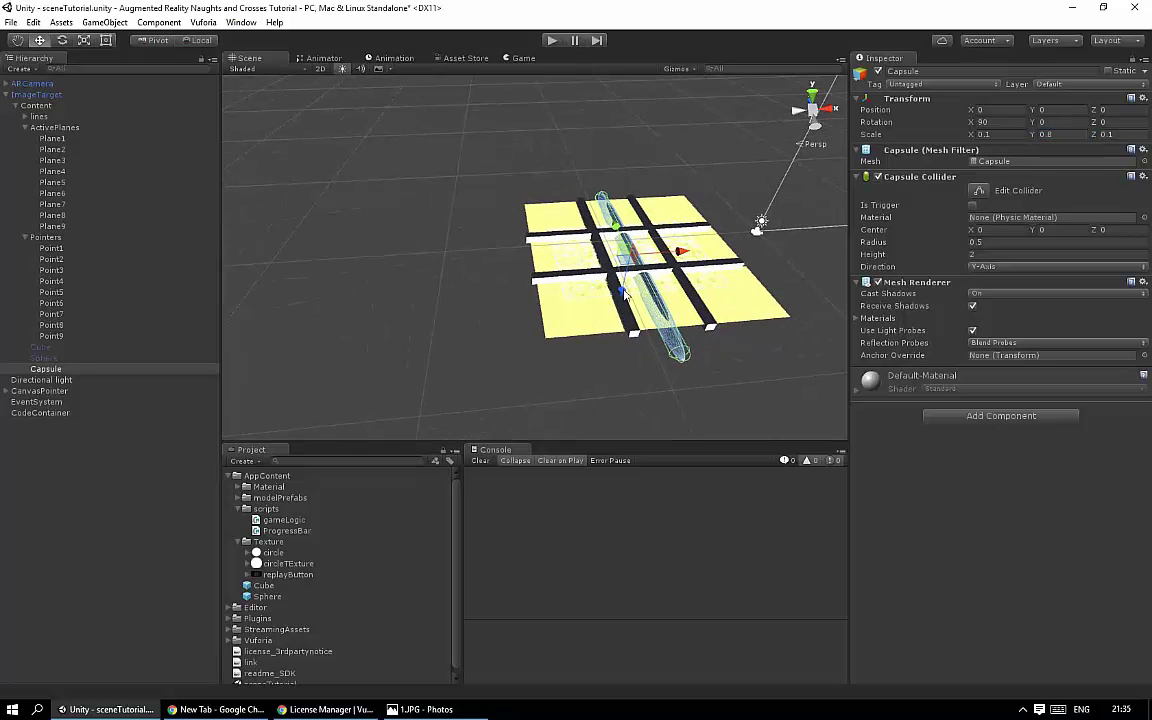
{"action": "left_click_drag", "start_coordinate": [615, 225], "coordinate": [617, 200]}
{"action": "left_click_drag", "start_coordinate": [600, 300], "coordinate": [695, 302], "text": "alt"}
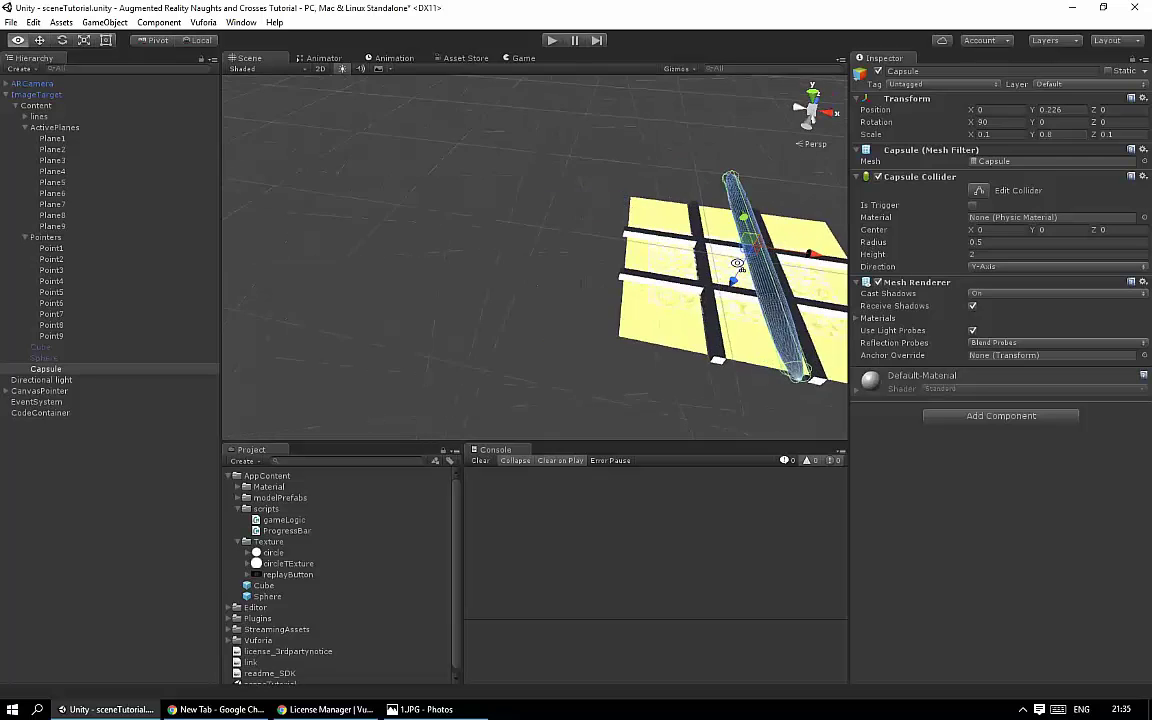
{"action": "left_click", "coordinate": [698, 300]}
{"action": "left_click", "coordinate": [596, 290]}
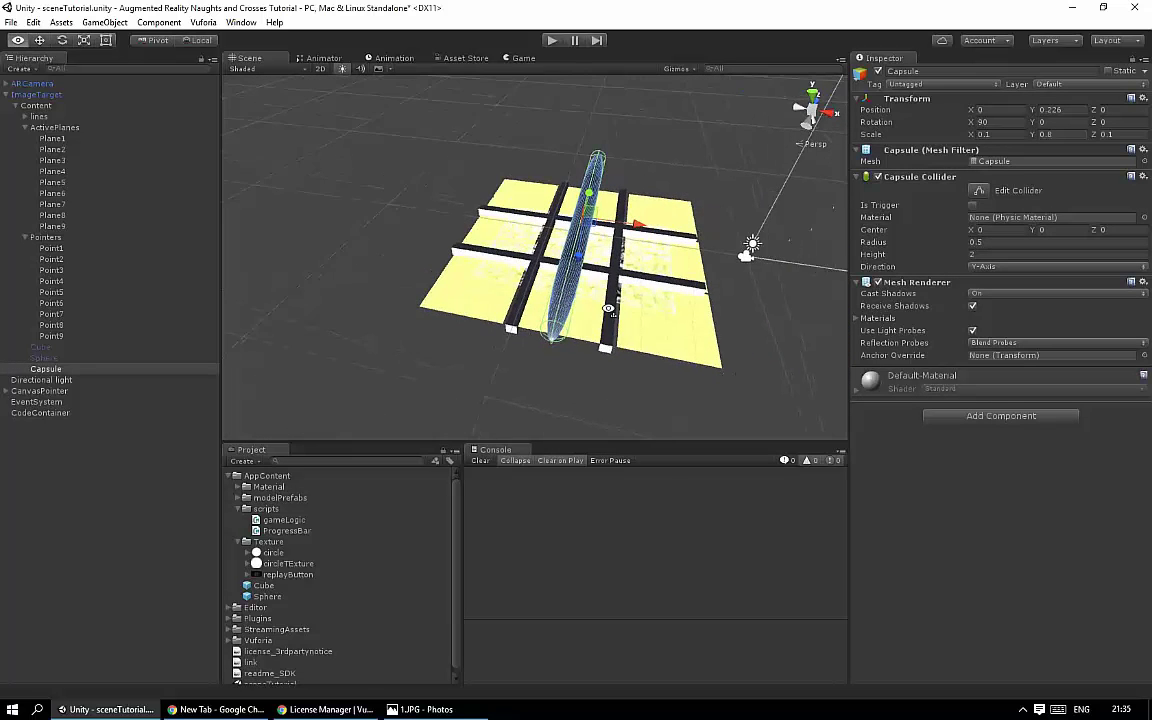
{"action": "left_click_drag", "start_coordinate": [548, 335], "coordinate": [613, 311], "text": "alt"}
{"action": "left_click", "coordinate": [613, 311]}
{"action": "middle_click_drag", "start_coordinate": [613, 311], "coordinate": [616, 331]}
{"action": "left_click_drag", "start_coordinate": [616, 331], "coordinate": [593, 280], "text": "alt"}
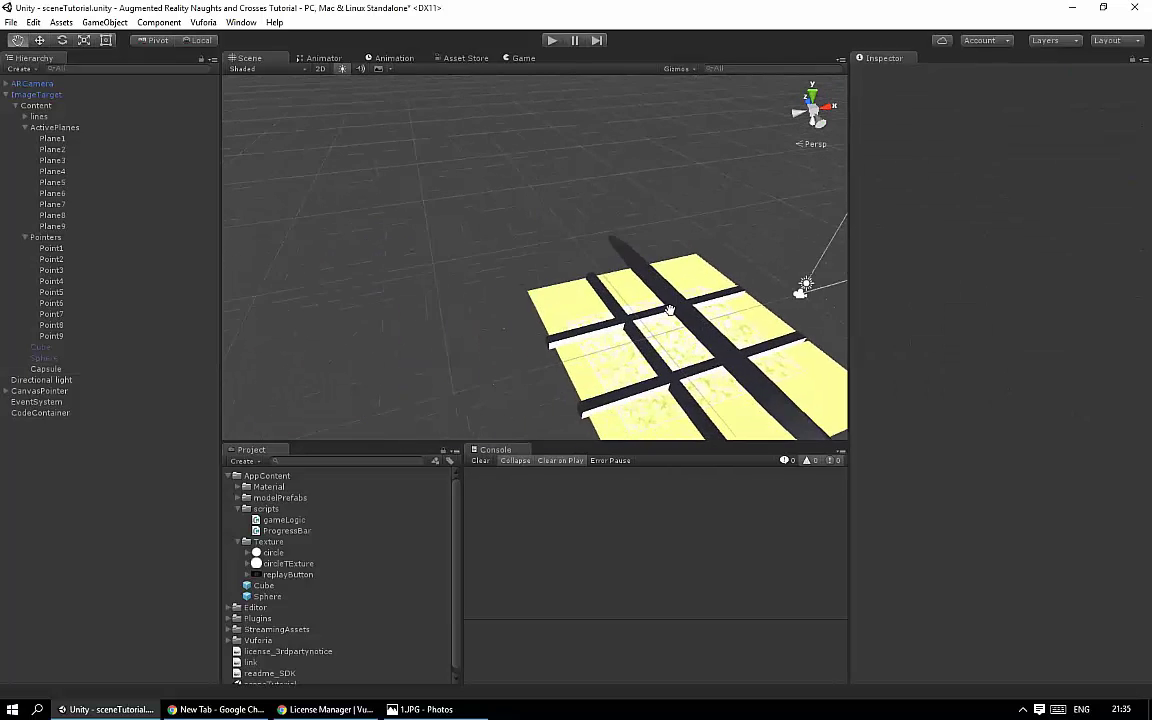
{"action": "left_click", "coordinate": [626, 300]}
{"action": "left_click", "coordinate": [999, 134]}
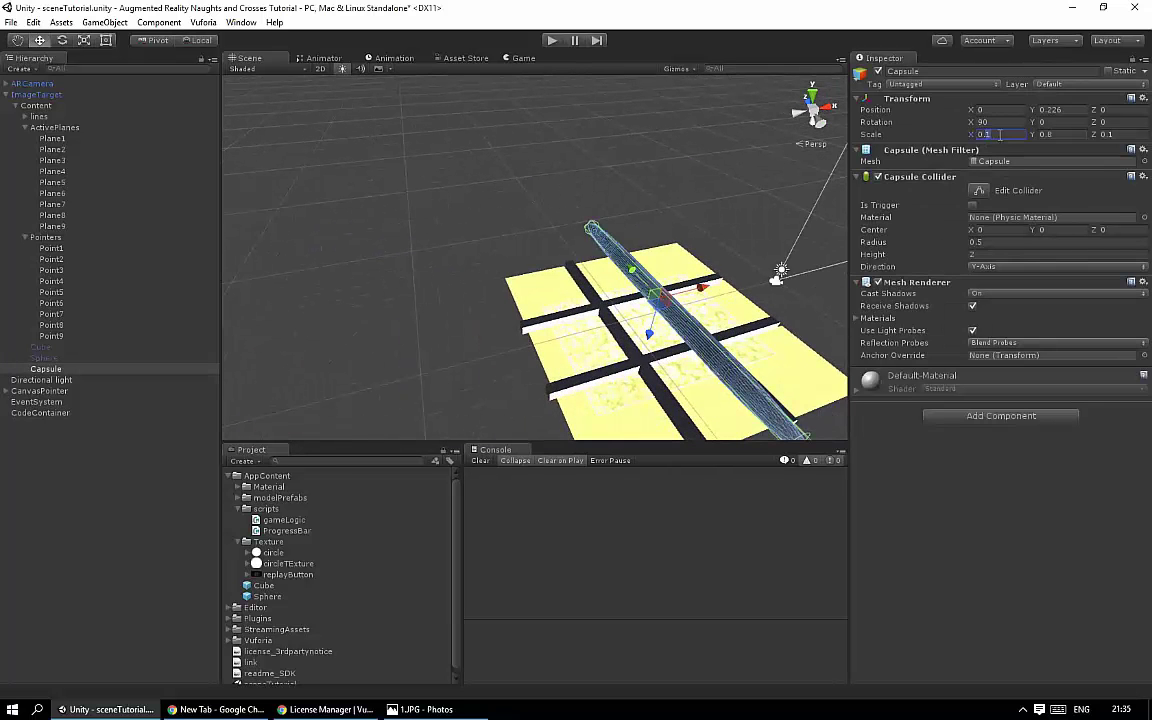
{"action": "type", "text": "0.05"}
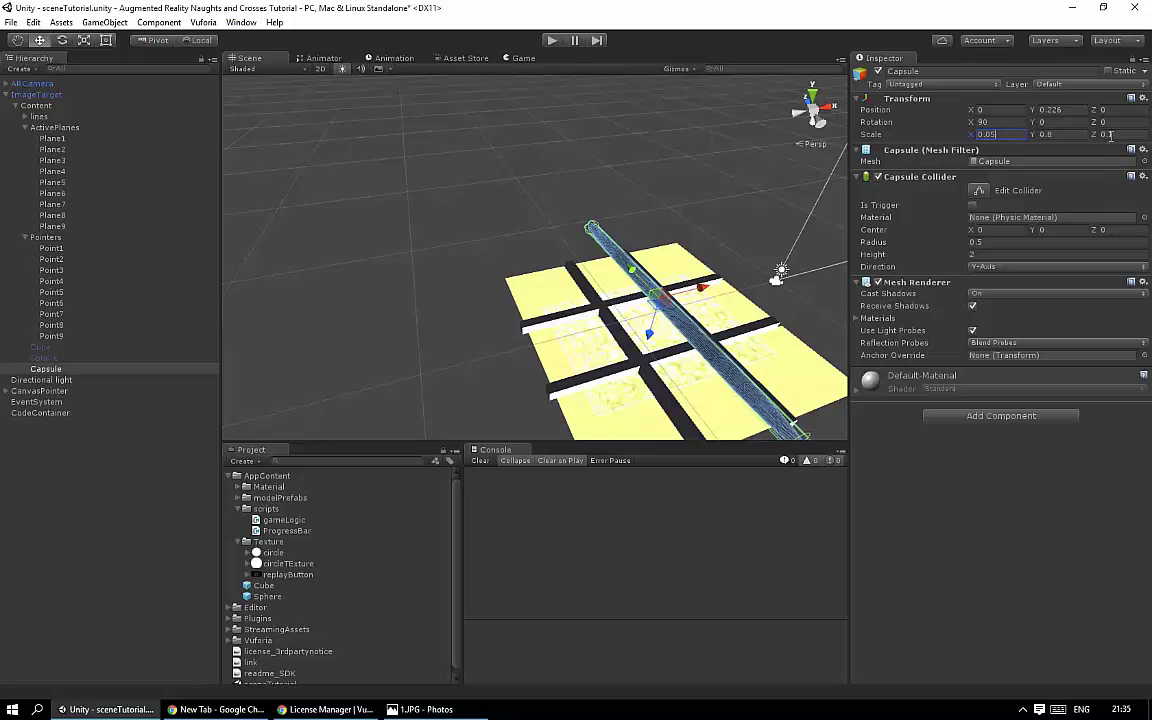
Step: Apply the white material from the Material folder to the capsule
{"action": "left_click", "coordinate": [703, 235]}
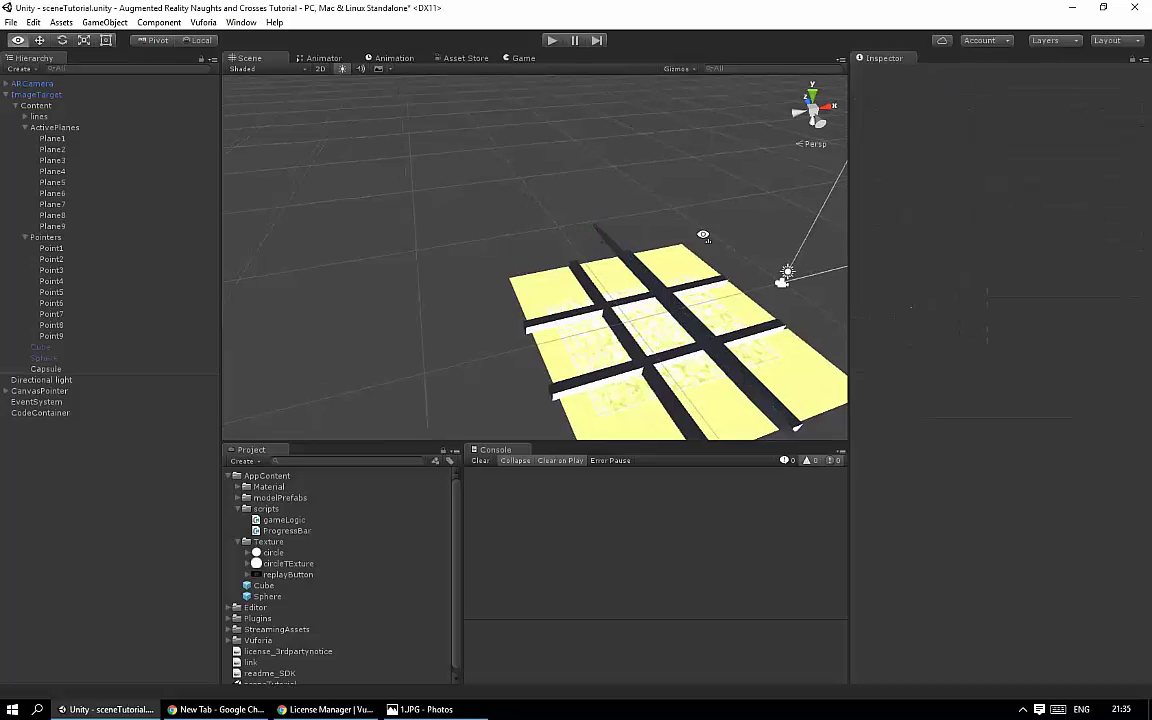
{"action": "left_click_drag", "start_coordinate": [703, 235], "coordinate": [588, 300], "text": "alt"}
{"action": "left_click", "coordinate": [588, 300]}
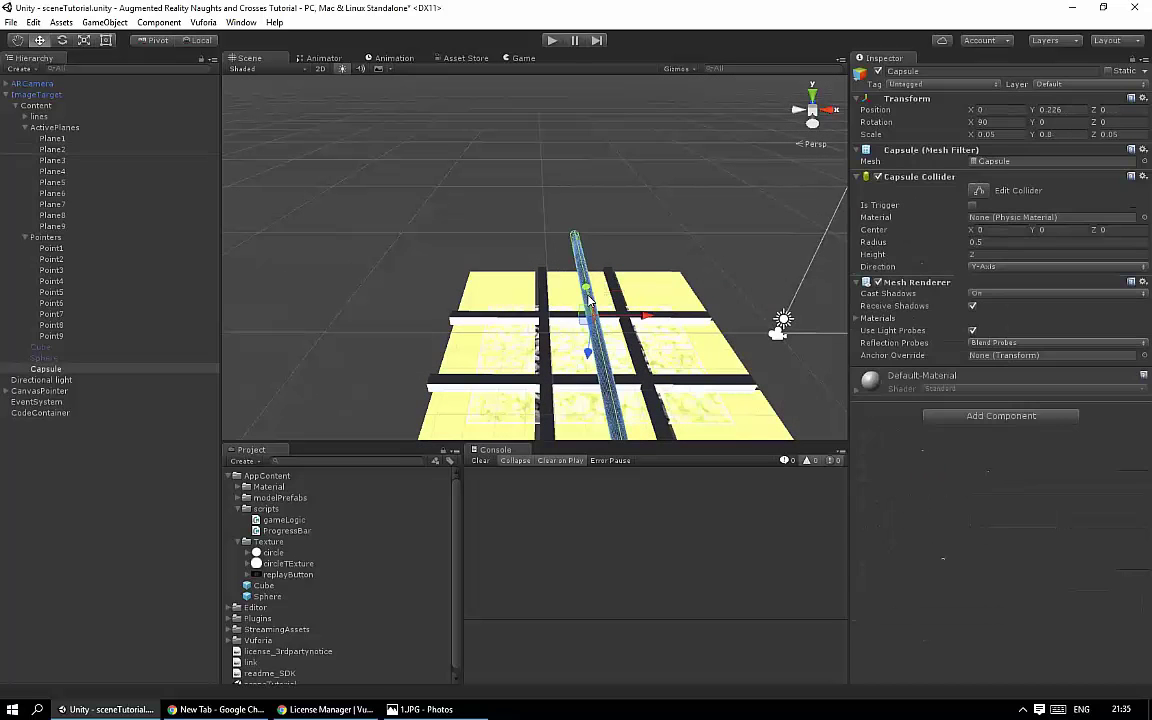
{"action": "left_click", "coordinate": [262, 487]}
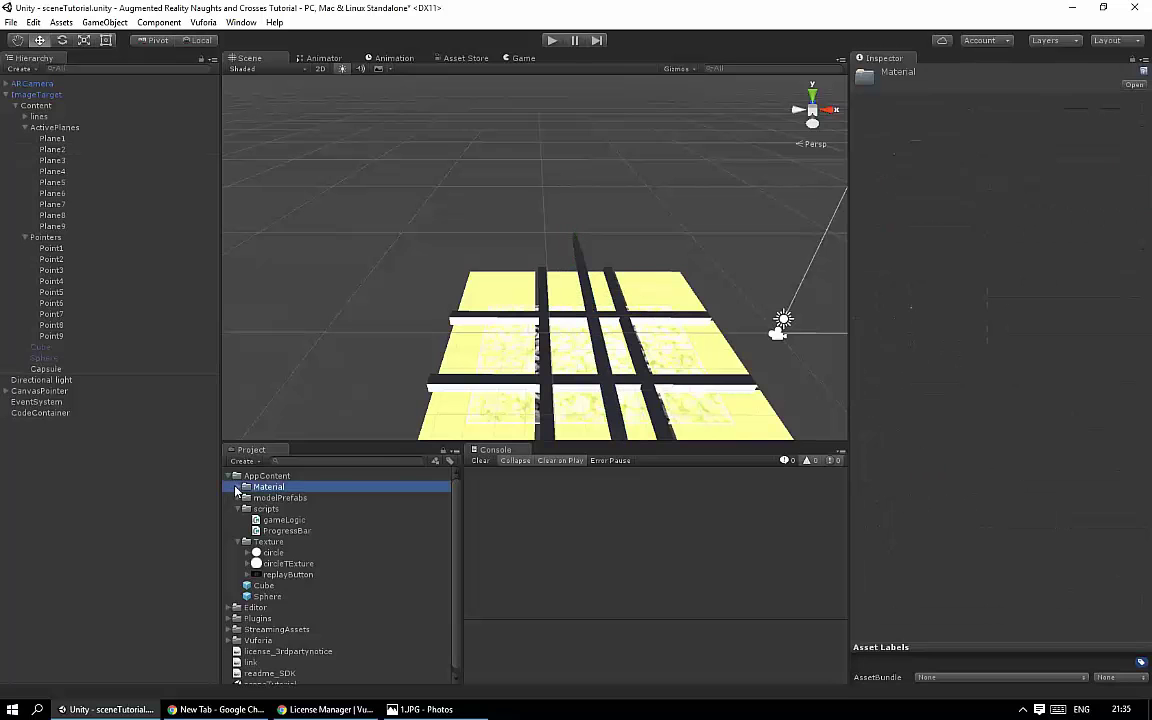
{"action": "left_click", "coordinate": [238, 487]}
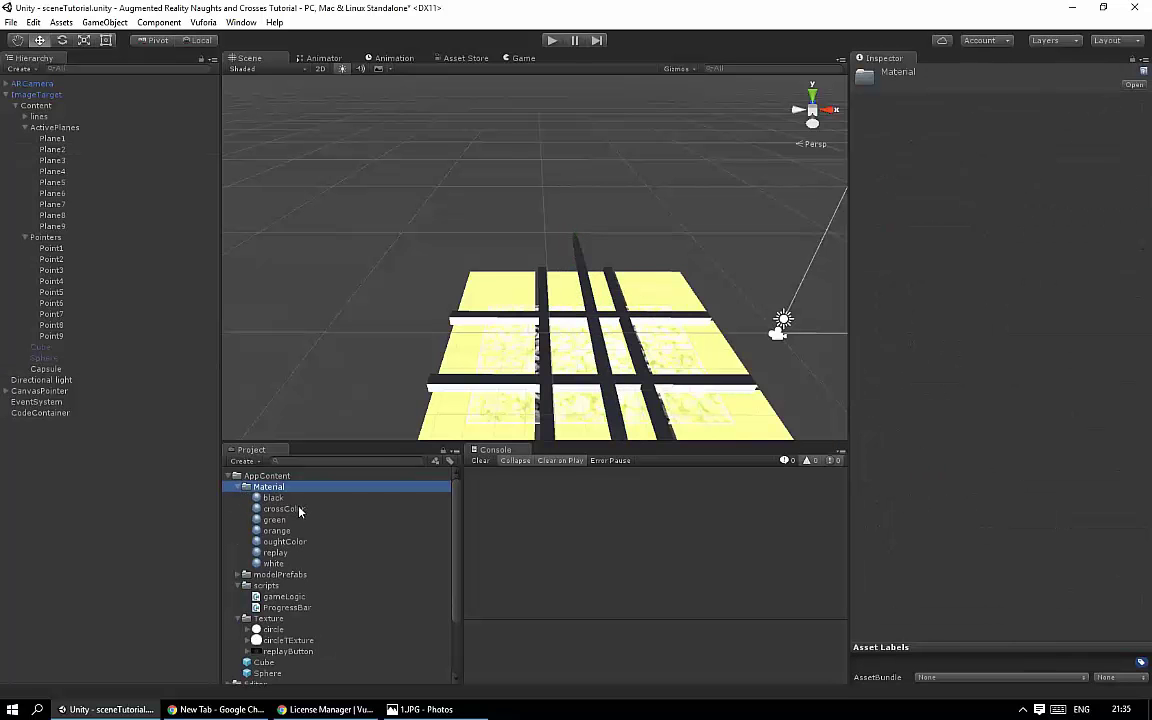
{"action": "left_click", "coordinate": [580, 258]}
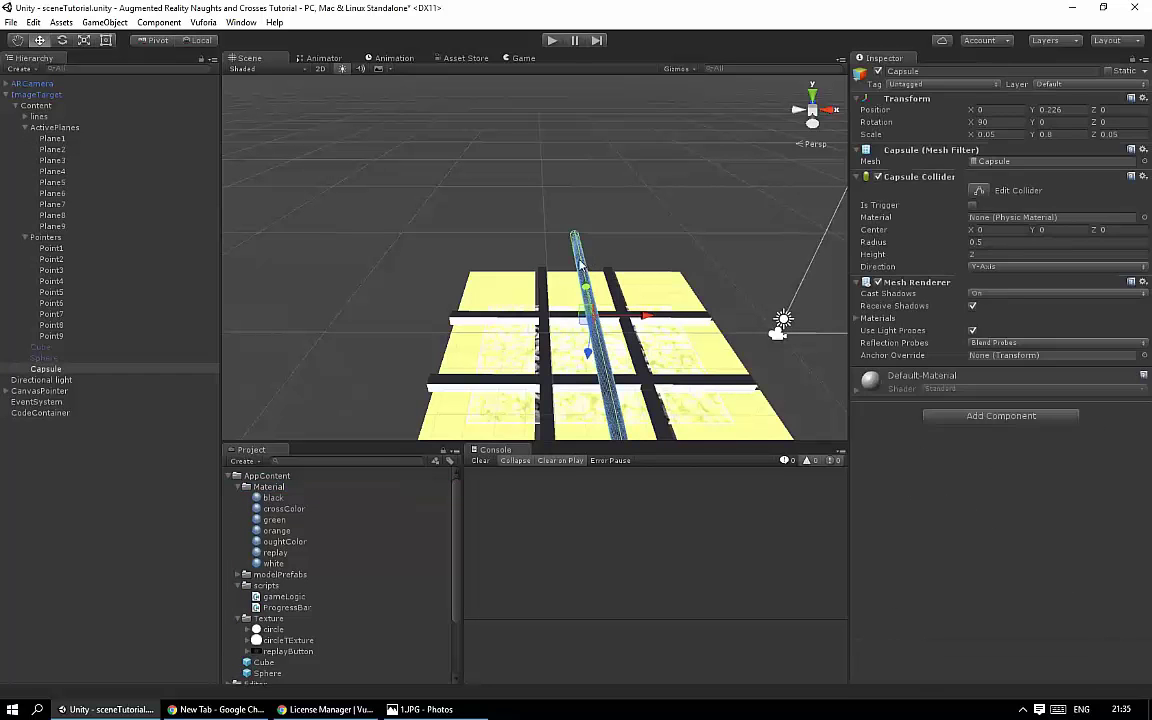
{"action": "left_click_drag", "start_coordinate": [275, 561], "coordinate": [960, 547]}
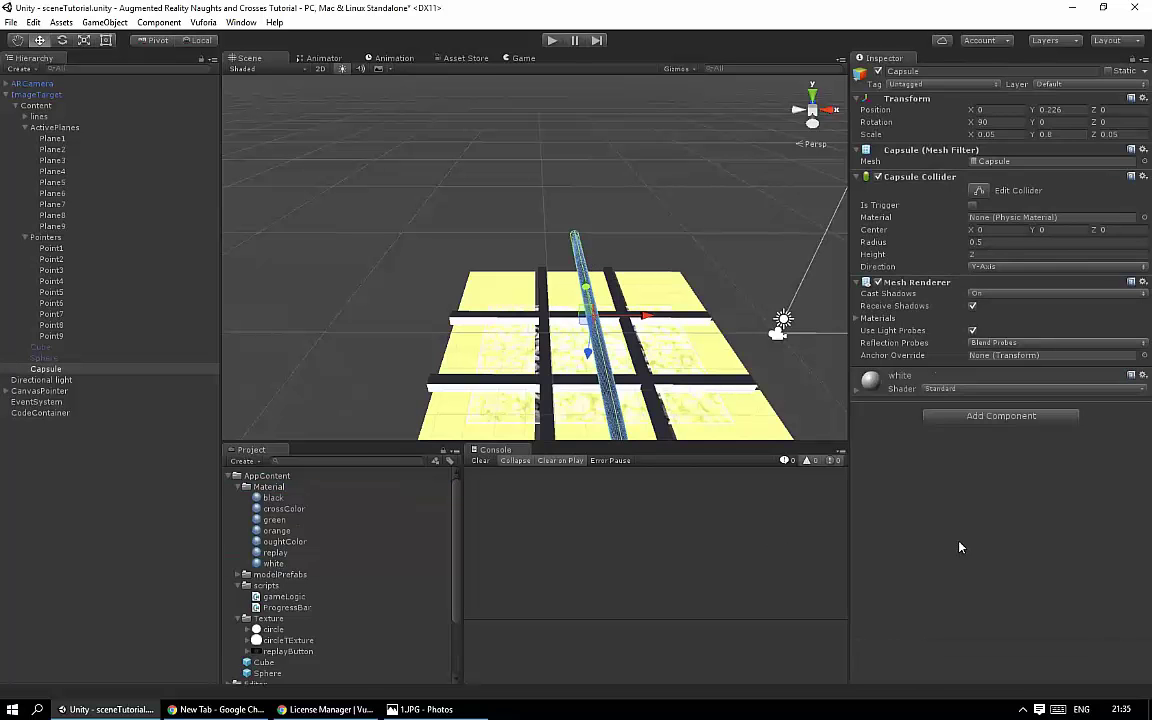
Step: Drag the capsule into the Project panel to save it as a Capsule prefab
{"action": "left_click", "coordinate": [661, 206]}
{"action": "left_click", "coordinate": [582, 272]}
{"action": "mouse_move", "coordinate": [600, 280]}
{"action": "middle_mouse_down"}
{"action": "mouse_move", "coordinate": [670, 242]}
{"action": "mouse_move", "coordinate": [662, 212]}
{"action": "middle_mouse_up"}
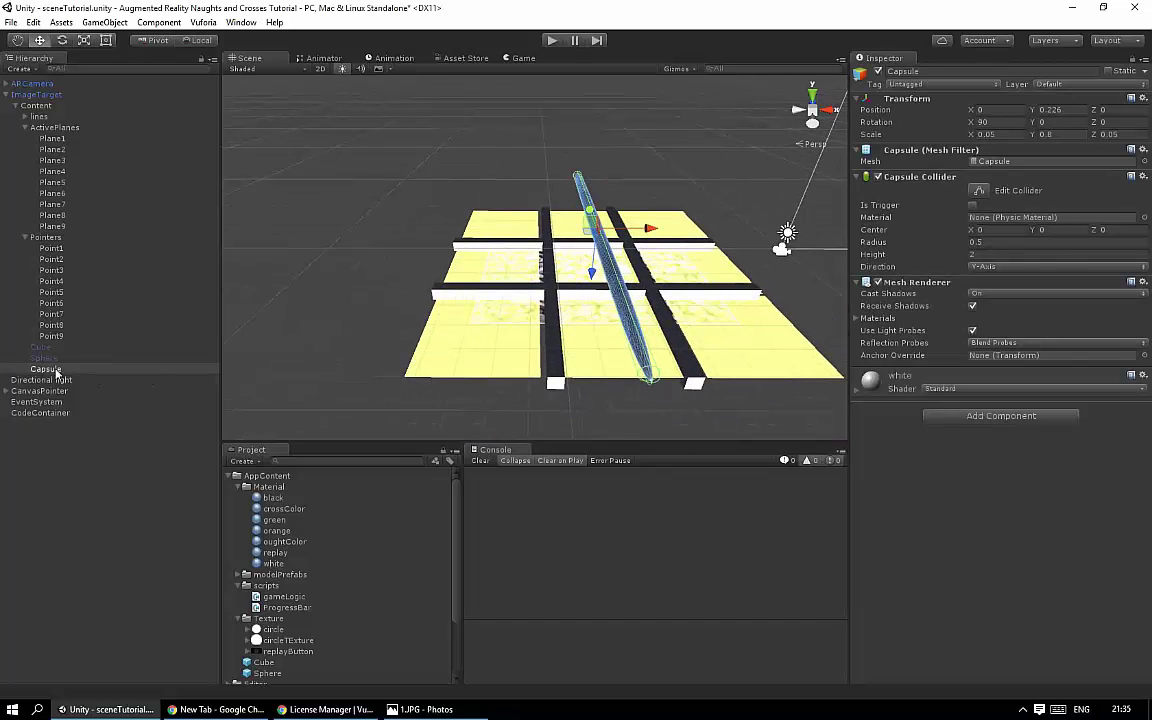
{"action": "mouse_move", "coordinate": [56, 372]}
{"action": "left_mouse_down"}
{"action": "mouse_move", "coordinate": [296, 677]}
{"action": "mouse_move", "coordinate": [277, 476]}
{"action": "left_mouse_up"}
Step: Deactivate the Capsule so it is hidden in the scene
{"action": "left_click", "coordinate": [628, 325]}
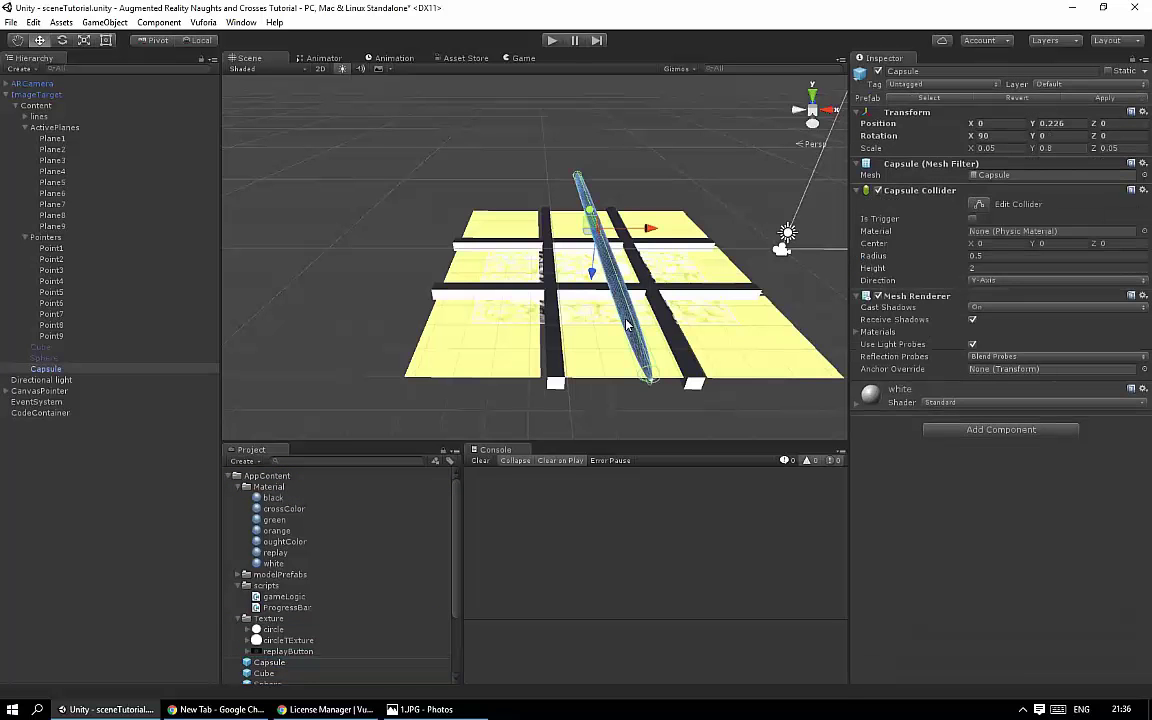
{"action": "left_click_drag", "start_coordinate": [690, 228], "coordinate": [480, 228]}
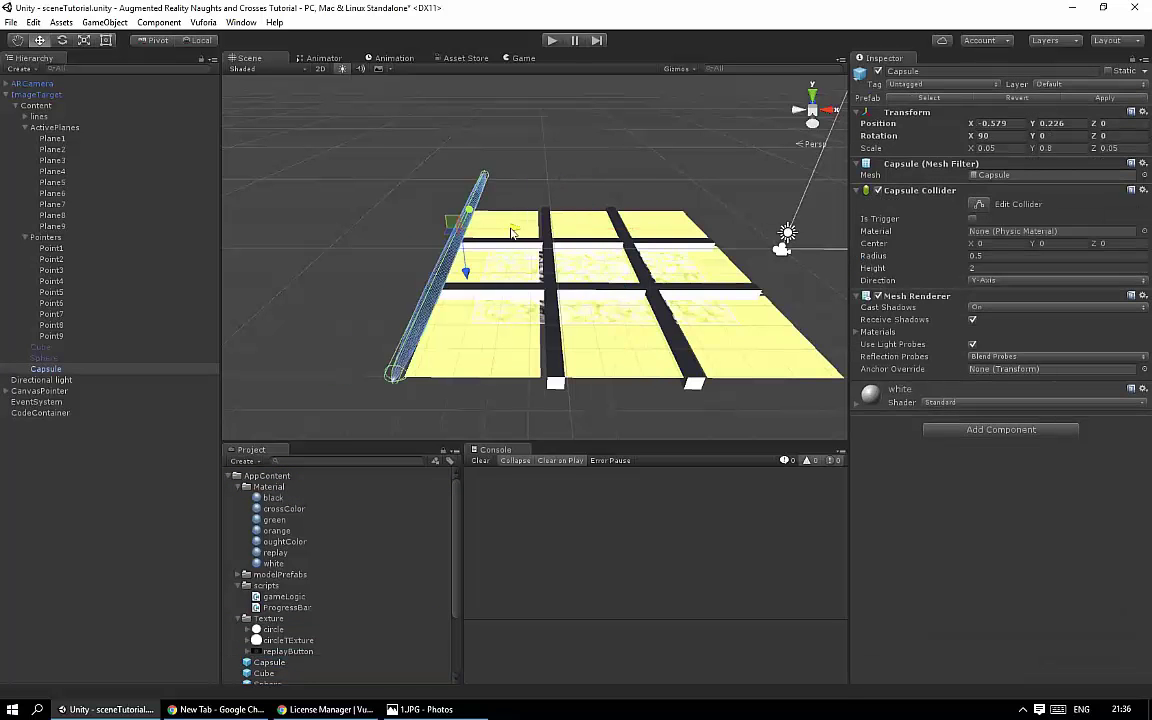
{"action": "left_click", "coordinate": [878, 71]}
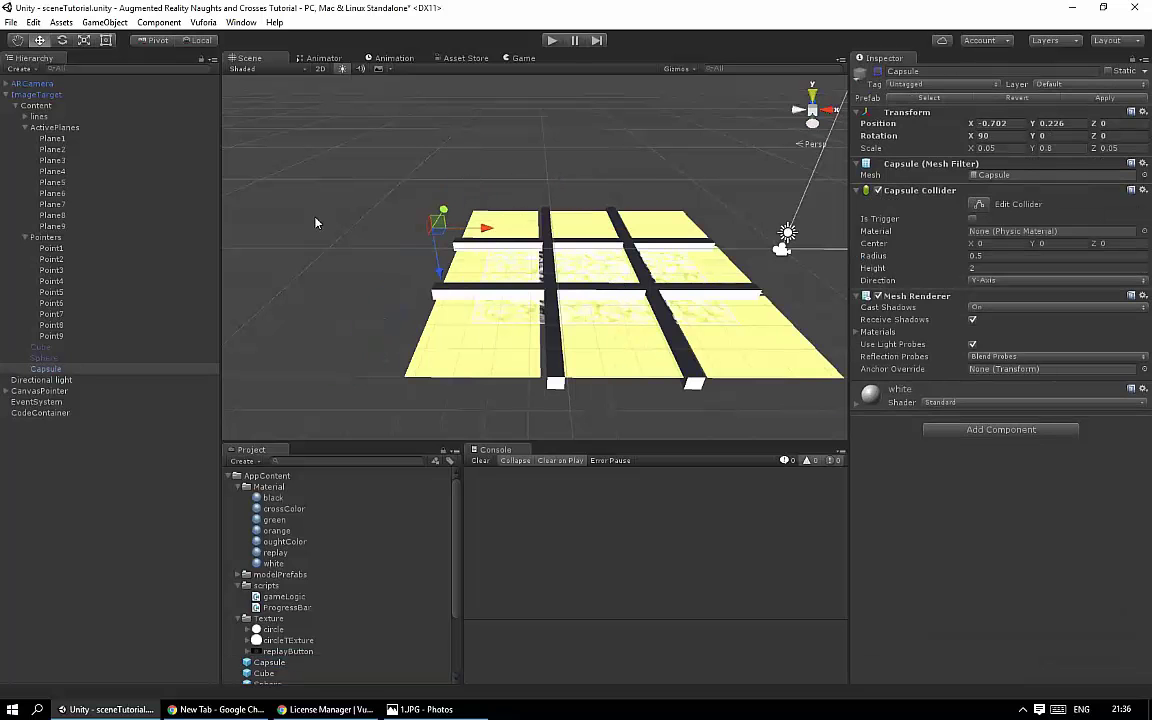
Step: On CodeContainer, set the Capsule prefab as Cylinder Prefab and tick Hit
{"action": "left_click", "coordinate": [38, 413]}
{"action": "scroll", "coordinate": [275, 580], "scroll_direction": "down", "scroll_amount": 2}
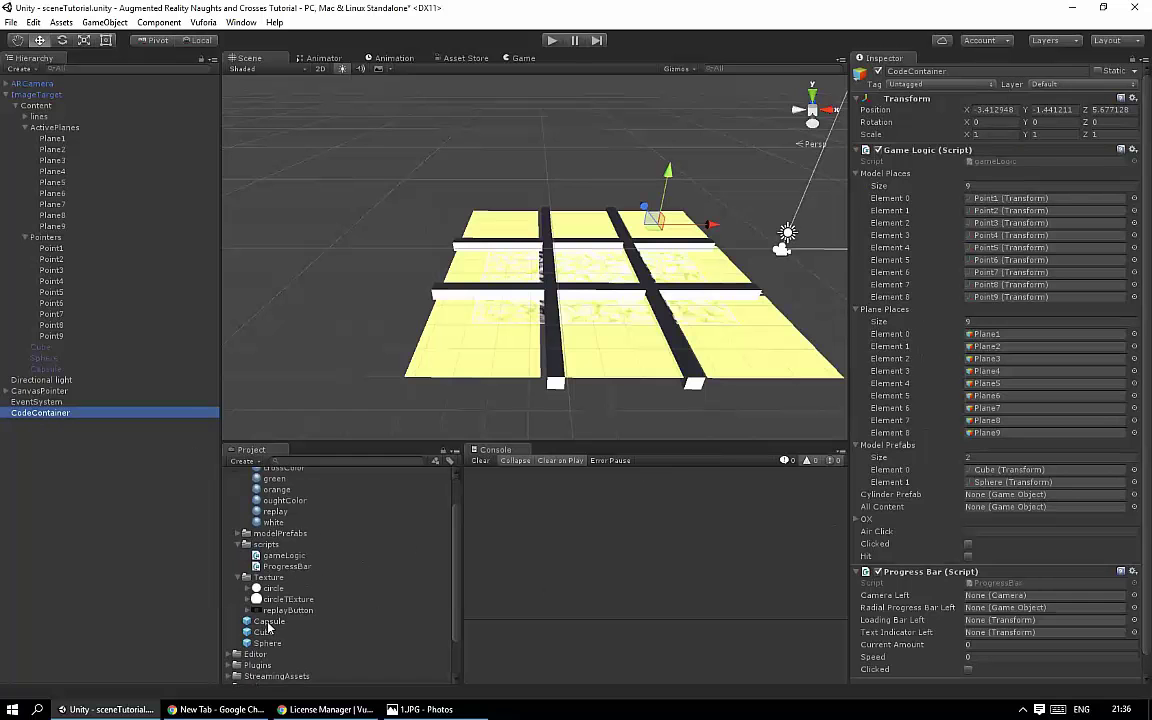
{"action": "left_click_drag", "start_coordinate": [268, 622], "coordinate": [983, 496]}
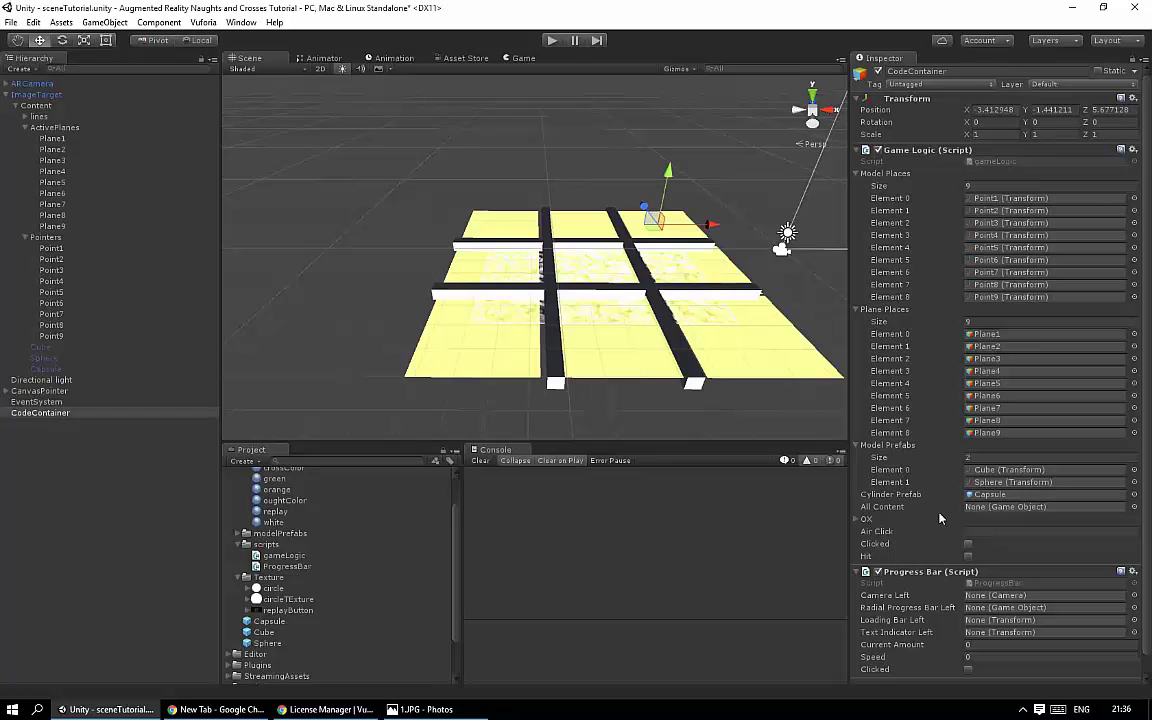
{"action": "left_click", "coordinate": [968, 556]}
{"action": "left_click", "coordinate": [15, 105]}
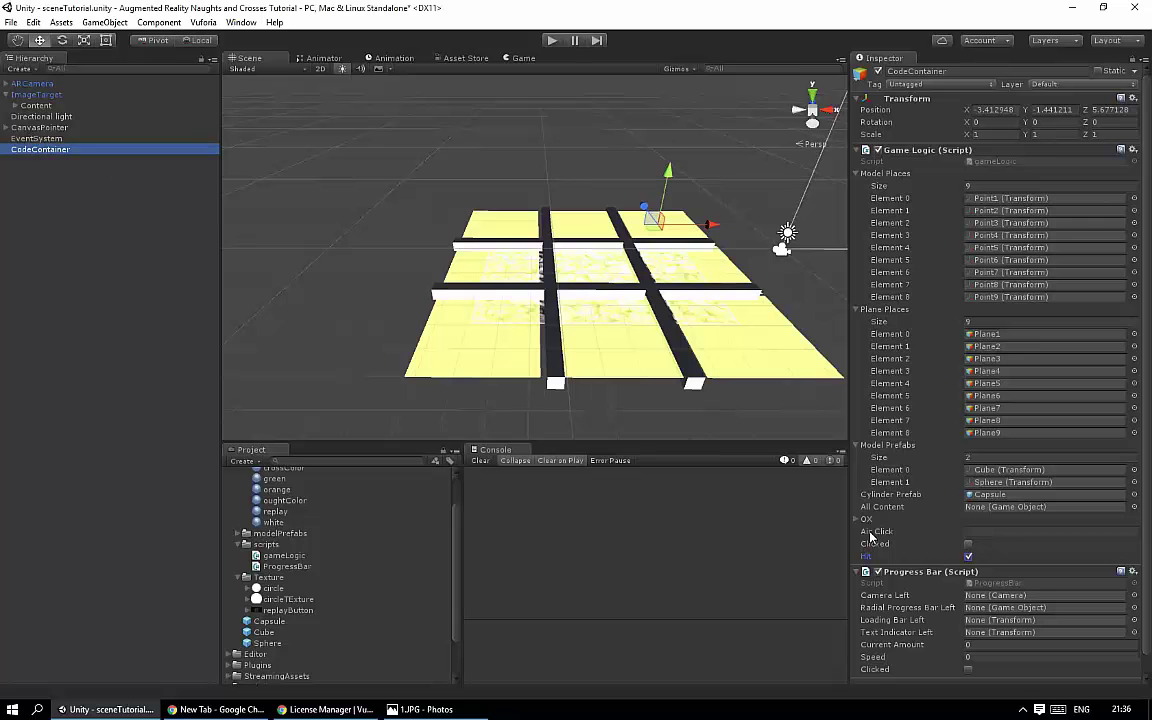
Step: Link ARCamera's Camera to the Progress Bar's Camera Left field
{"action": "left_click", "coordinate": [857, 522]}
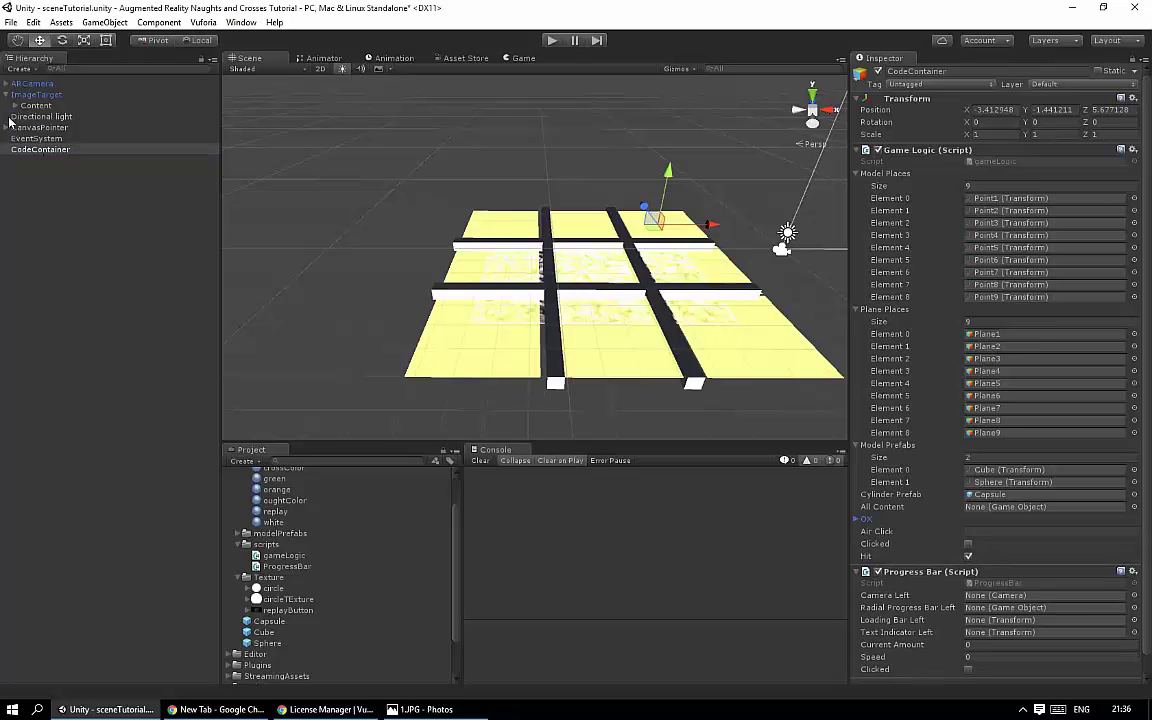
{"action": "left_click", "coordinate": [6, 83]}
{"action": "mouse_move", "coordinate": [31, 99]}
{"action": "left_mouse_down"}
{"action": "mouse_move", "coordinate": [998, 601]}
{"action": "mouse_move", "coordinate": [975, 600]}
{"action": "left_mouse_up"}
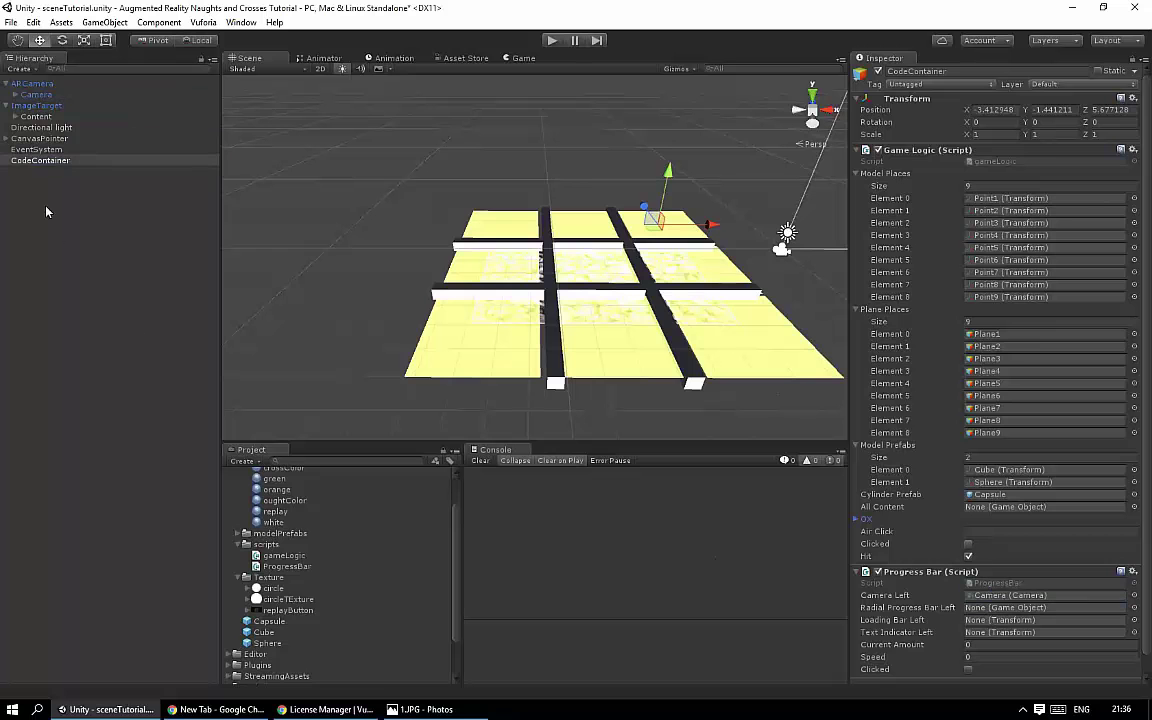
{"action": "left_click", "coordinate": [7, 83]}
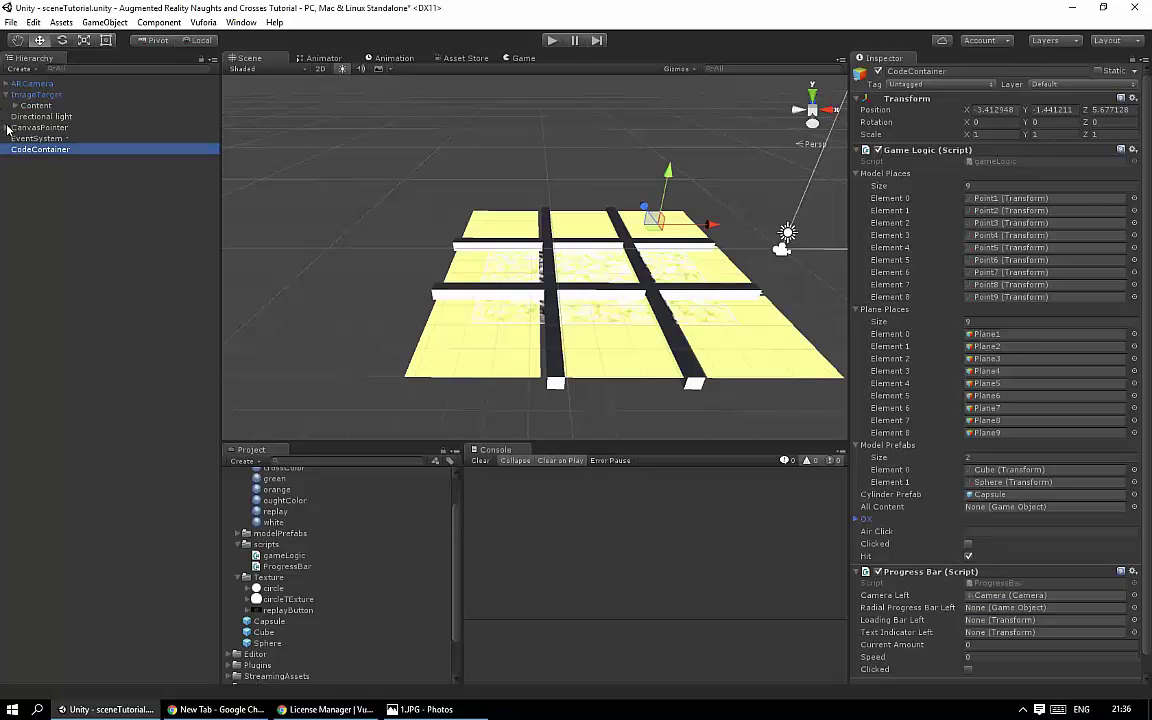
Step: Assign RadialProgressBar, LoadingBar and Text to their Progress Bar slots and set Speed to 80
{"action": "left_click", "coordinate": [6, 128]}
{"action": "left_click", "coordinate": [15, 139]}
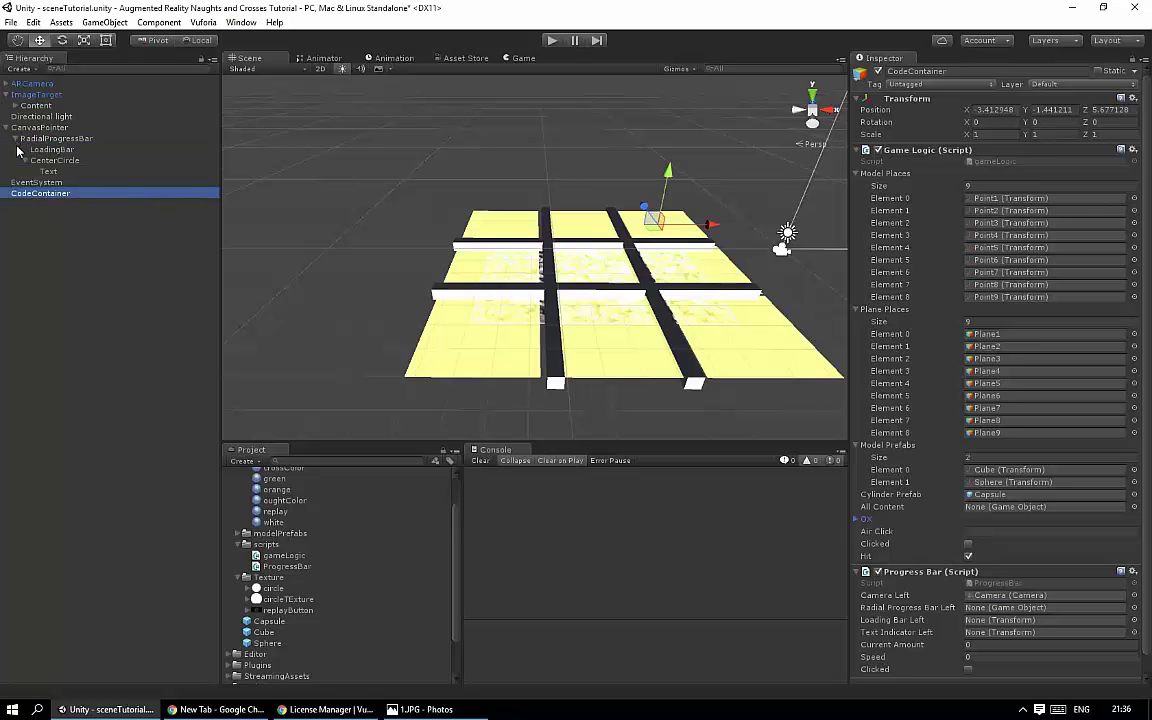
{"action": "left_click_drag", "start_coordinate": [55, 138], "coordinate": [1033, 610]}
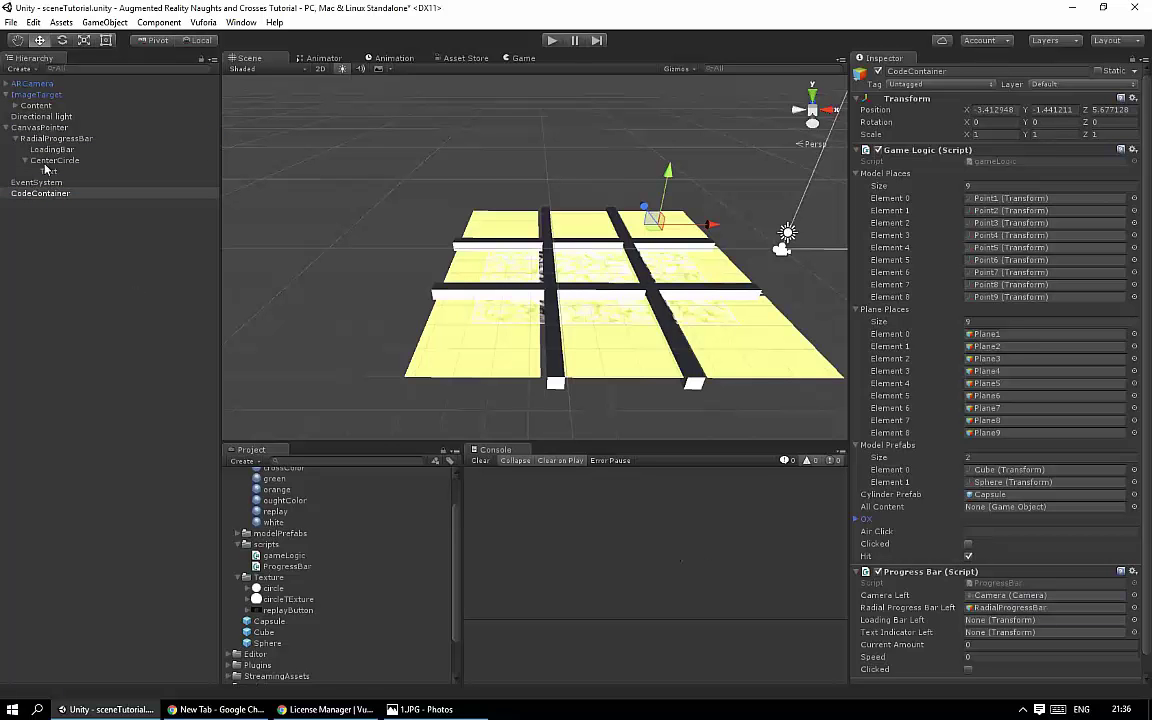
{"action": "left_click_drag", "start_coordinate": [50, 149], "coordinate": [1019, 625]}
{"action": "left_click_drag", "start_coordinate": [47, 172], "coordinate": [1008, 643]}
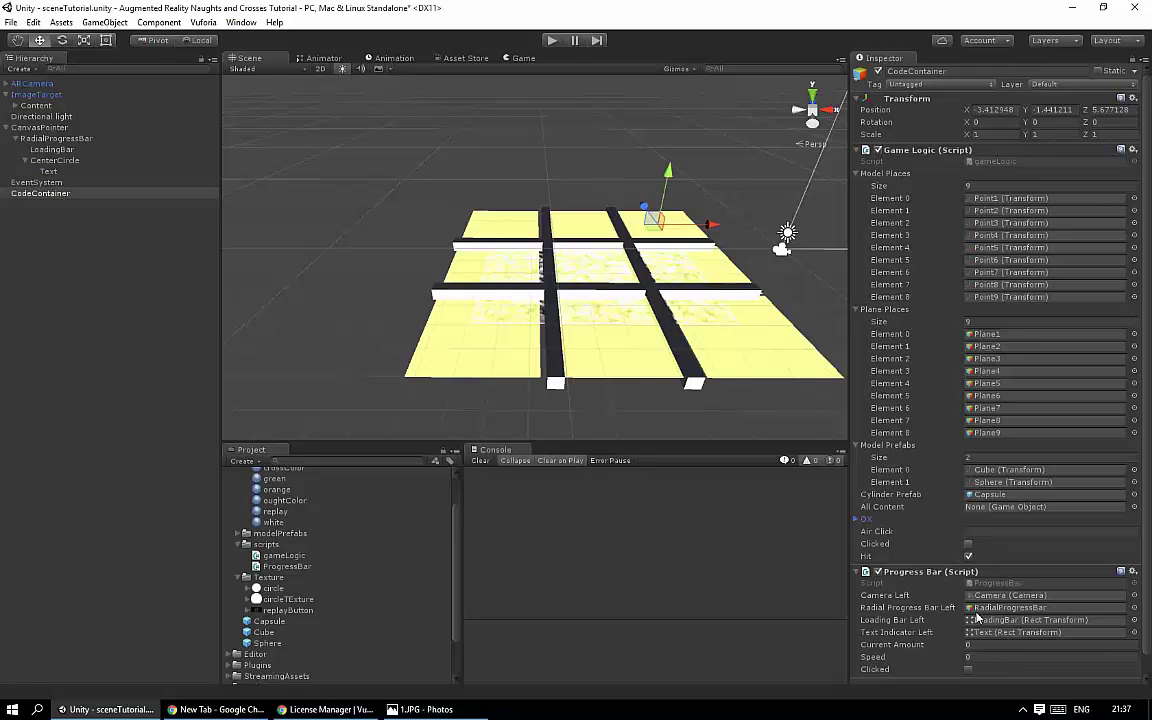
{"action": "left_click", "coordinate": [995, 656]}
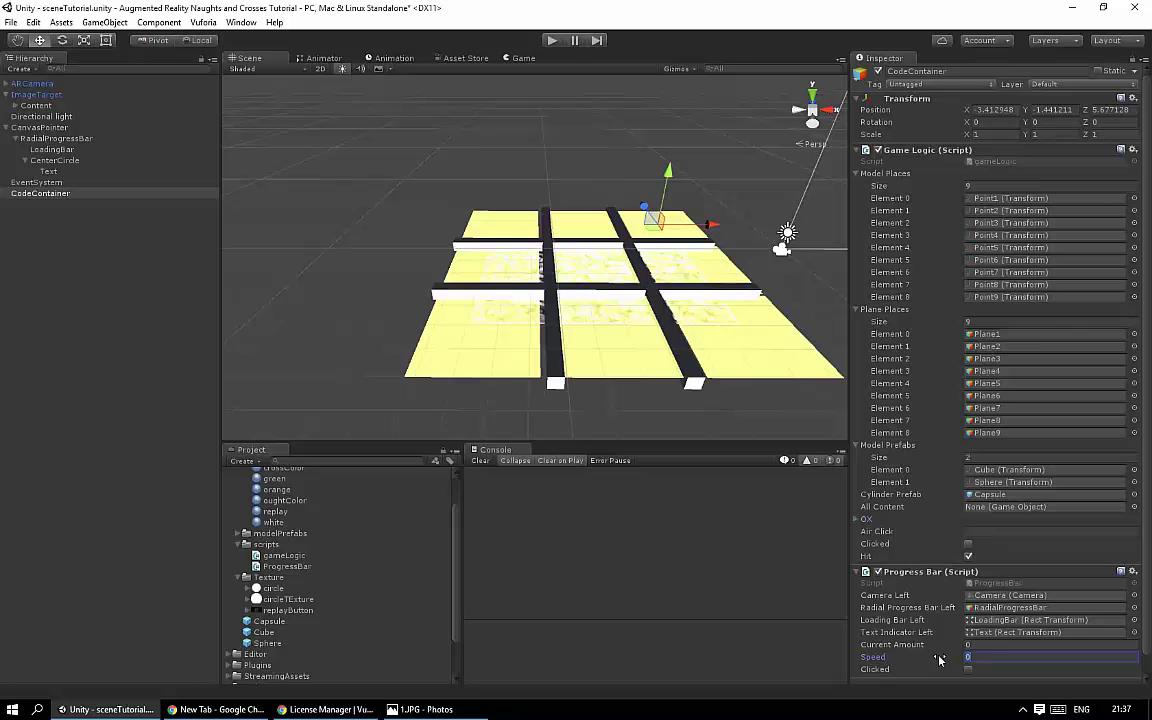
{"action": "type", "text": "80"}
{"action": "mouse_move", "coordinate": [340, 275]}
{"action": "left_mouse_down", "text": "alt"}
{"action": "mouse_move", "coordinate": [355, 285]}
{"action": "mouse_move", "coordinate": [362, 270]}
{"action": "left_mouse_up", "text": "alt"}
{"action": "left_click", "coordinate": [365, 288]}
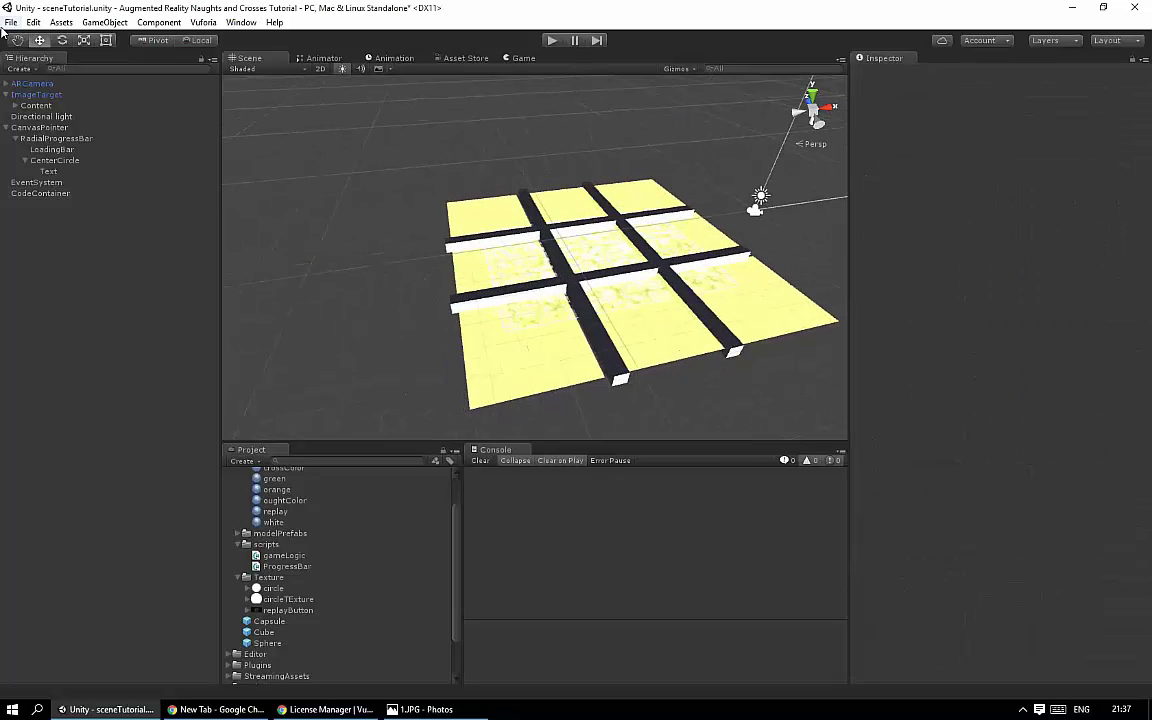
Step: Save the scene, then run Play mode to test the AR board and stop it
{"action": "left_click", "coordinate": [10, 22]}
{"action": "left_click", "coordinate": [40, 72]}
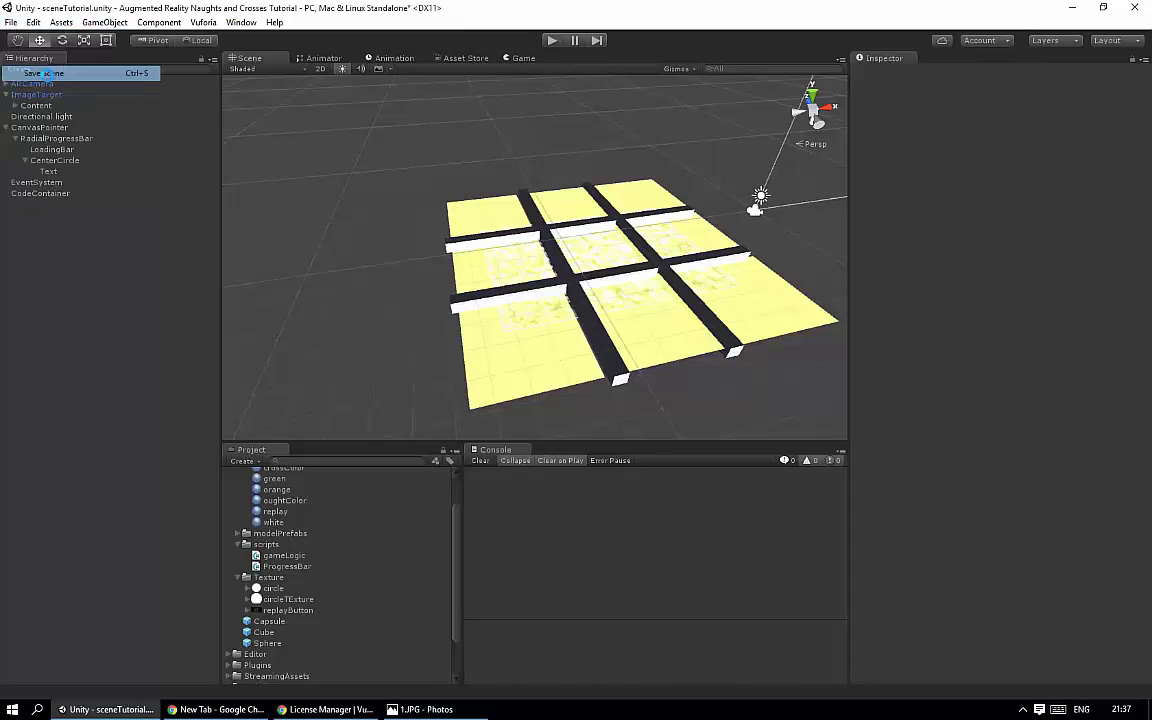
{"action": "left_click", "coordinate": [551, 42]}
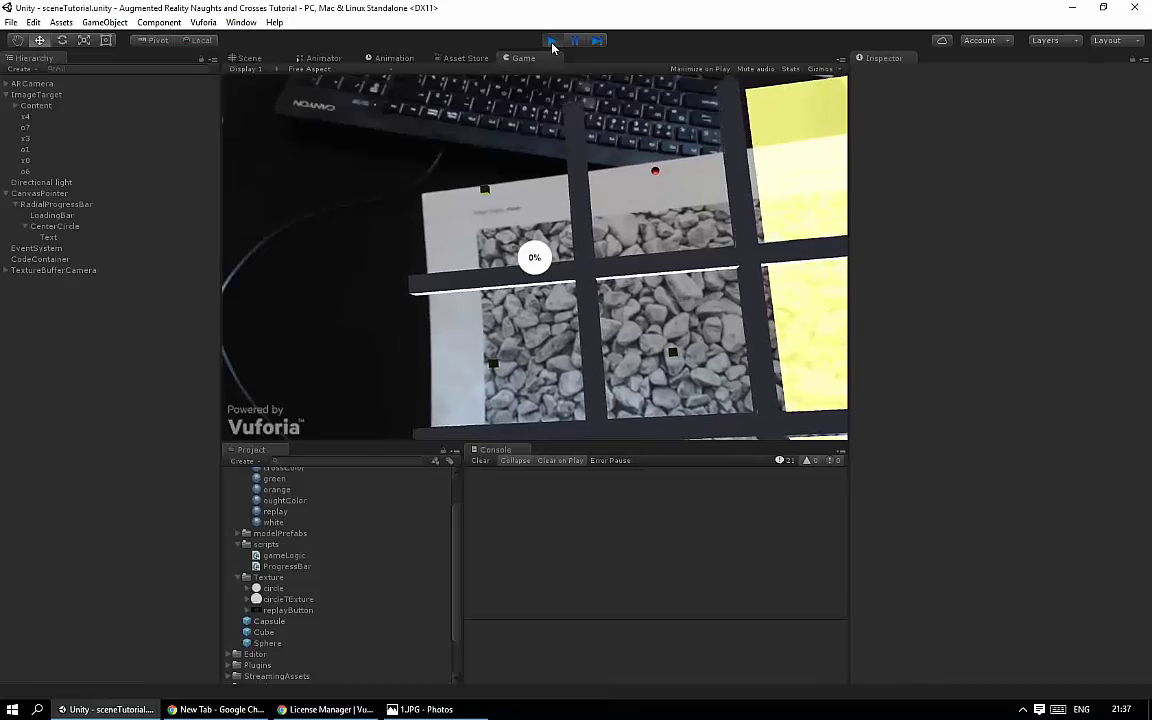
{"action": "left_click", "coordinate": [551, 42]}
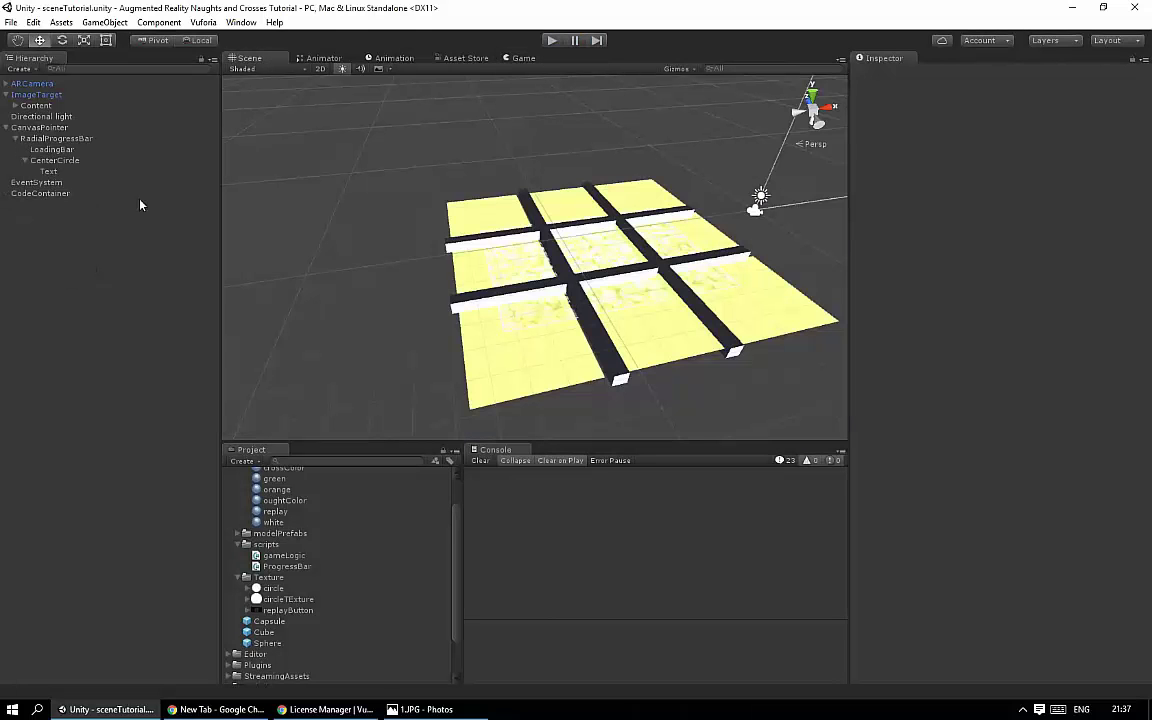
Step: Tidy the Project panel by collapsing the Material, Scripts and Texture folders
{"action": "left_click_drag", "start_coordinate": [453, 519], "coordinate": [459, 487]}
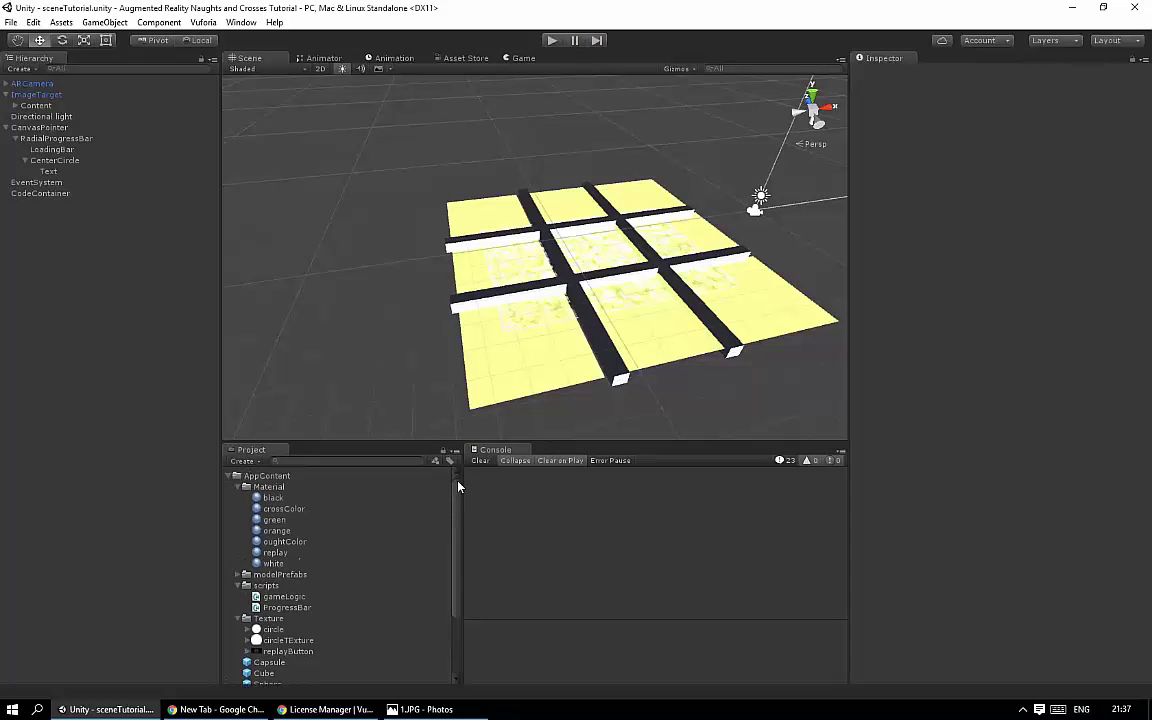
{"action": "left_click", "coordinate": [231, 486]}
{"action": "left_click", "coordinate": [237, 487]}
{"action": "left_click", "coordinate": [237, 508]}
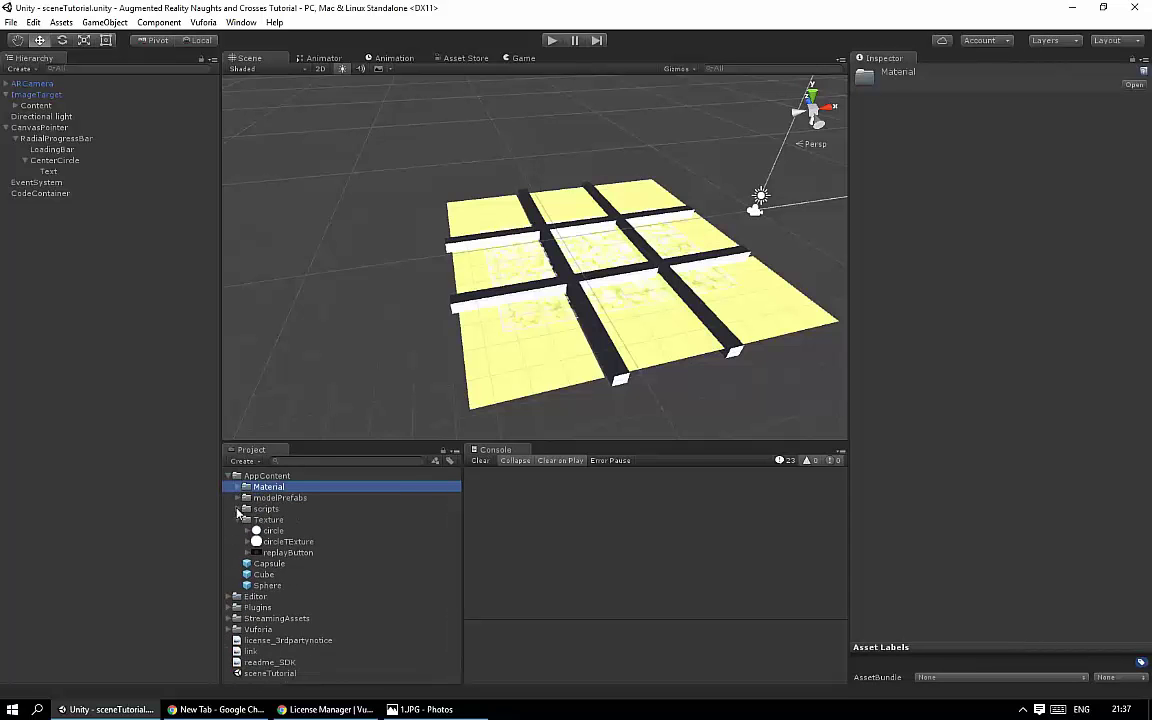
{"action": "left_click", "coordinate": [237, 520]}
Step: Review the Cube and Sphere prefab scales, setting the Cube's X scale to 2
{"action": "left_click", "coordinate": [262, 541]}
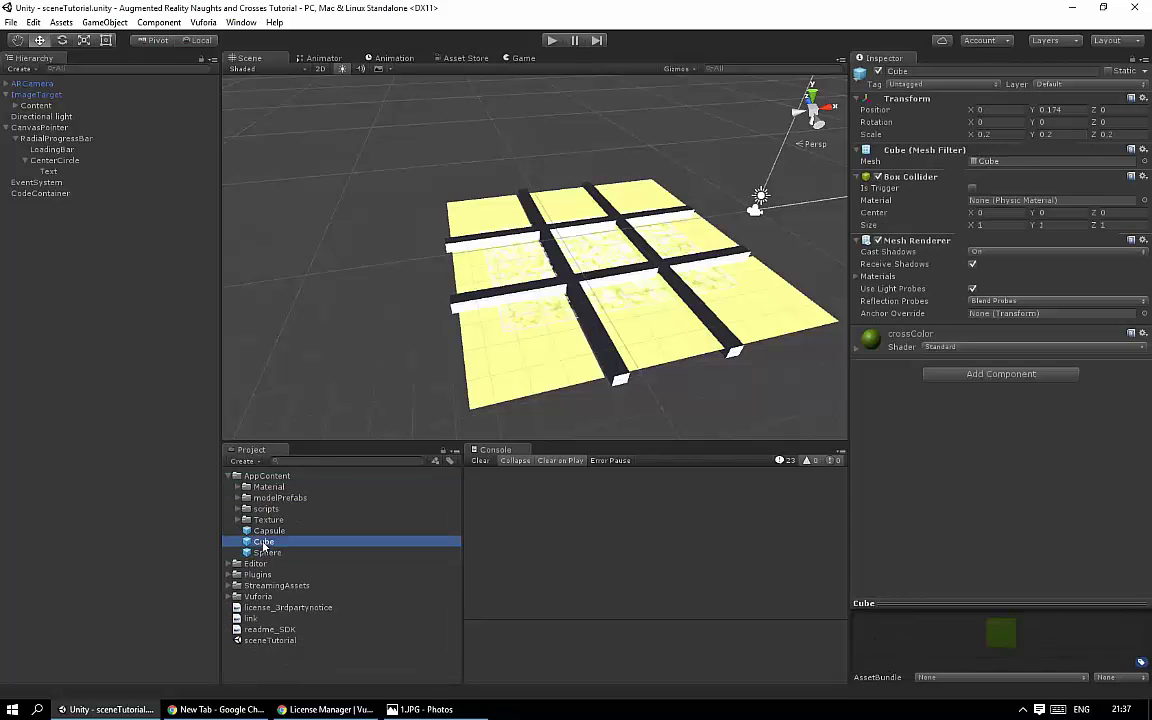
{"action": "left_click", "coordinate": [1006, 136]}
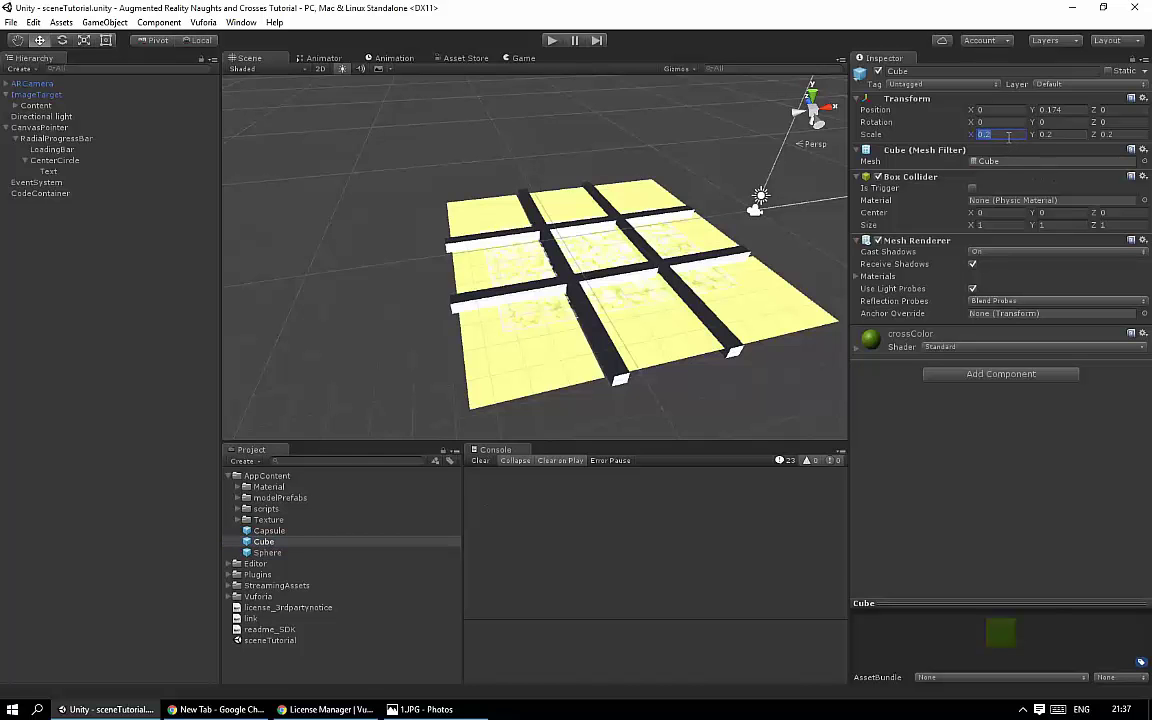
{"action": "type", "text": "2"}
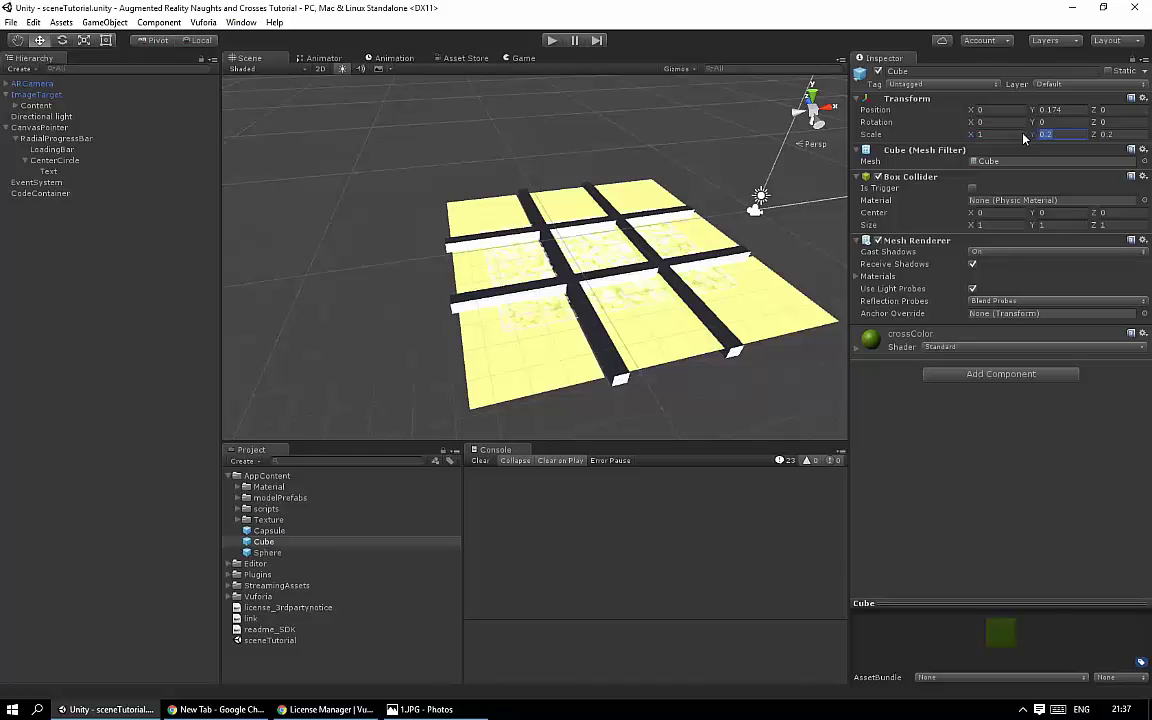
{"action": "left_click", "coordinate": [270, 530]}
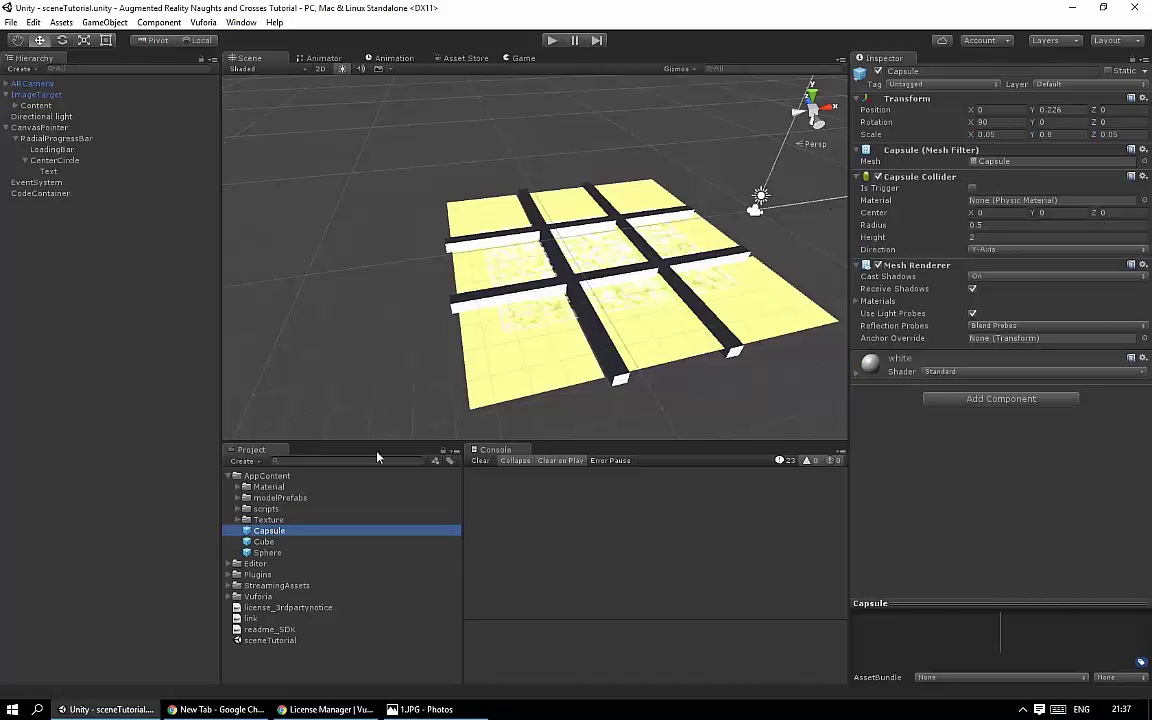
{"action": "left_click", "coordinate": [266, 552]}
{"action": "left_click", "coordinate": [1000, 135]}
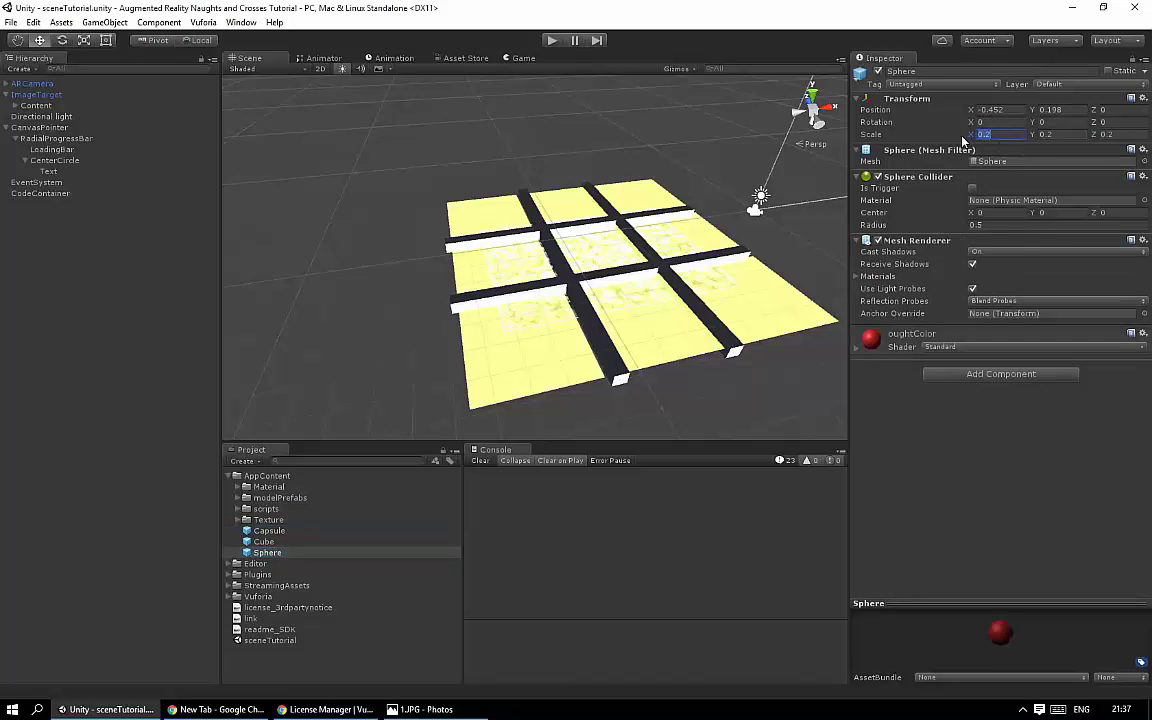
Step: Scale the Capsule prefab to X 0.25, Y 4, Z 0.25 and save
{"action": "left_click", "coordinate": [278, 531]}
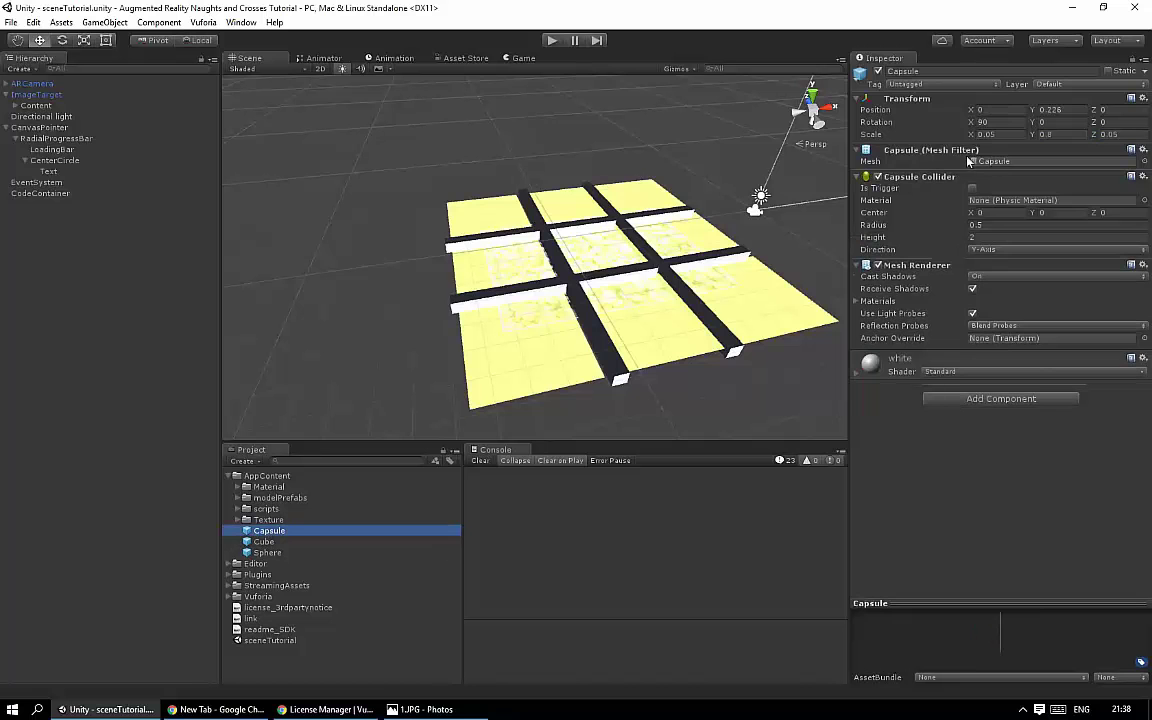
{"action": "left_click", "coordinate": [1014, 134]}
{"action": "type", "text": "*5"}
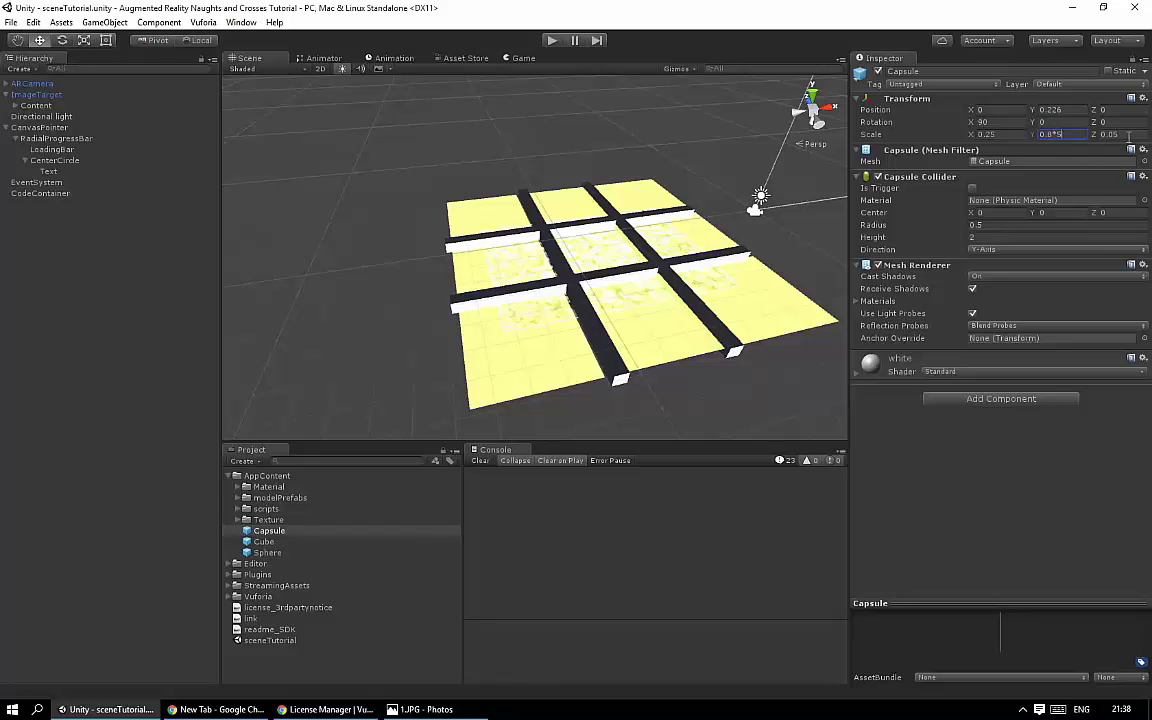
{"action": "left_click", "coordinate": [1129, 135]}
{"action": "left_click", "coordinate": [10, 22]}
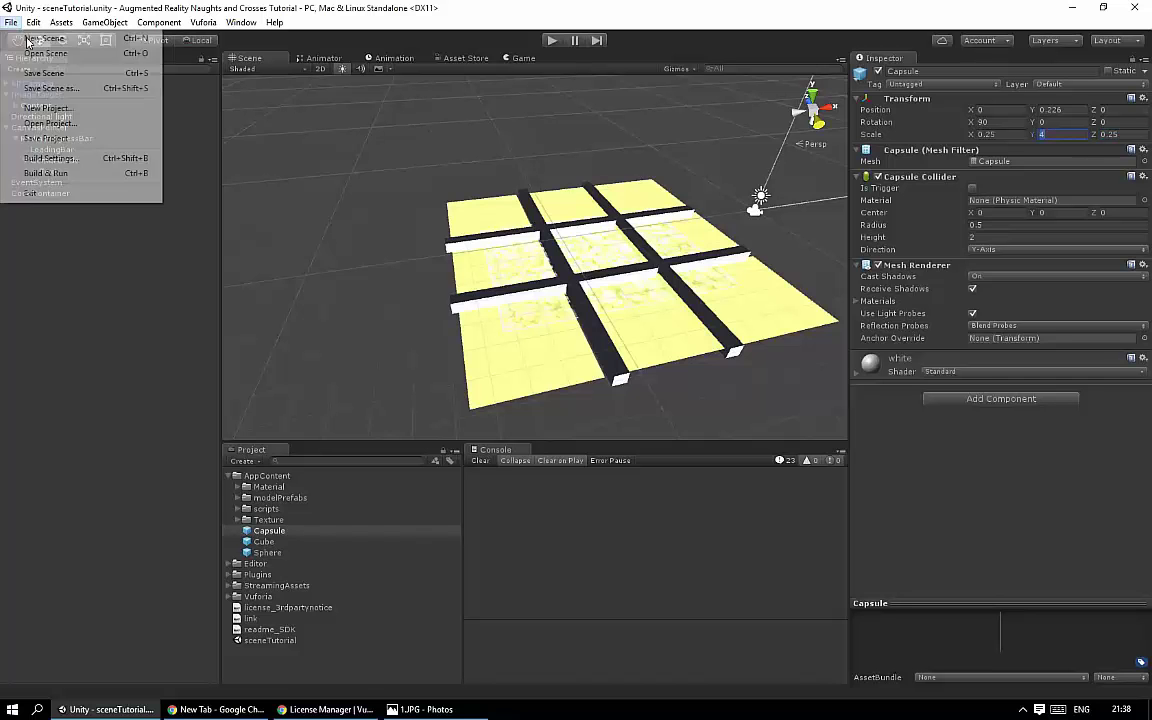
{"action": "key", "text": "Escape"}
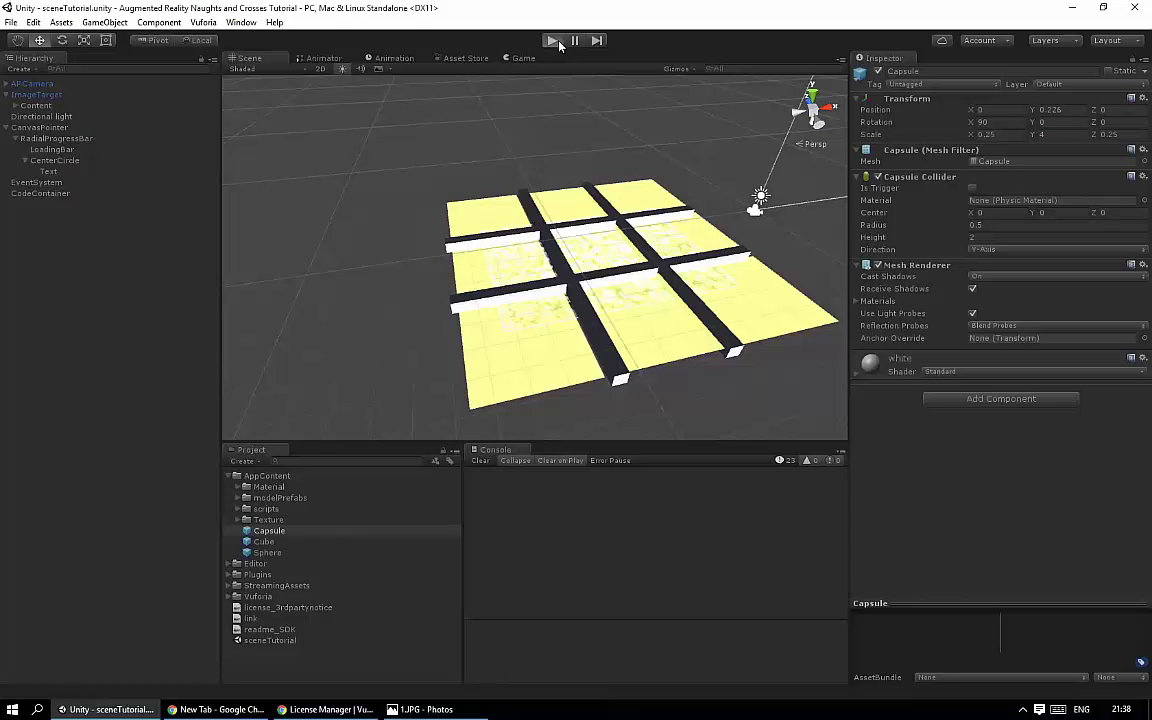
Step: Run a first play test, then stop it and bring up the Game view
{"action": "left_click", "coordinate": [556, 41]}
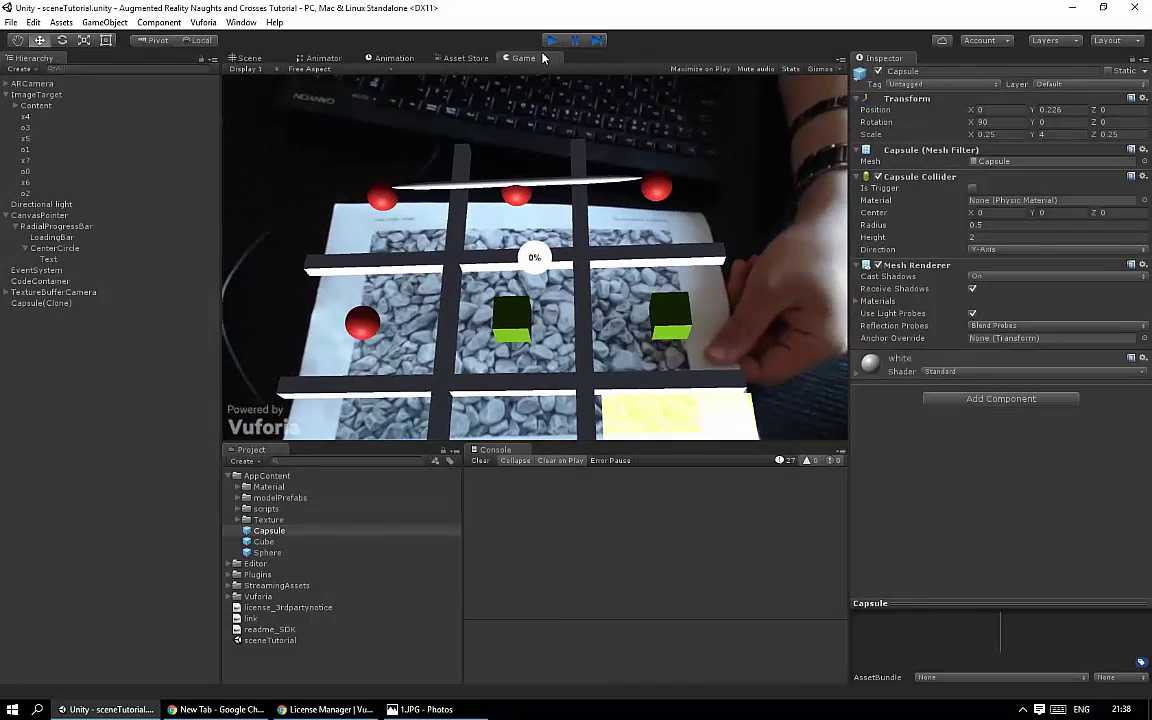
{"action": "left_click", "coordinate": [553, 42]}
{"action": "right_click", "coordinate": [473, 50]}
{"action": "left_click", "coordinate": [527, 59]}
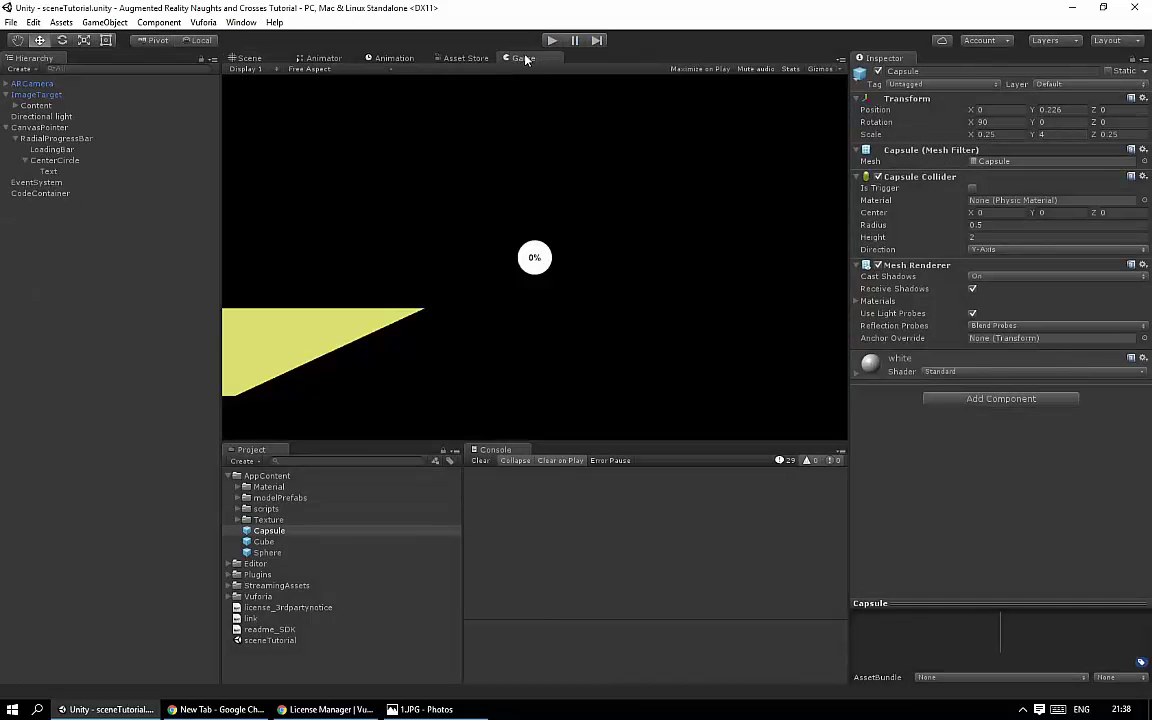
Step: Replay in a maximized Game view until three spheres line up and the capsule appears, then stop
{"action": "left_click", "coordinate": [550, 41]}
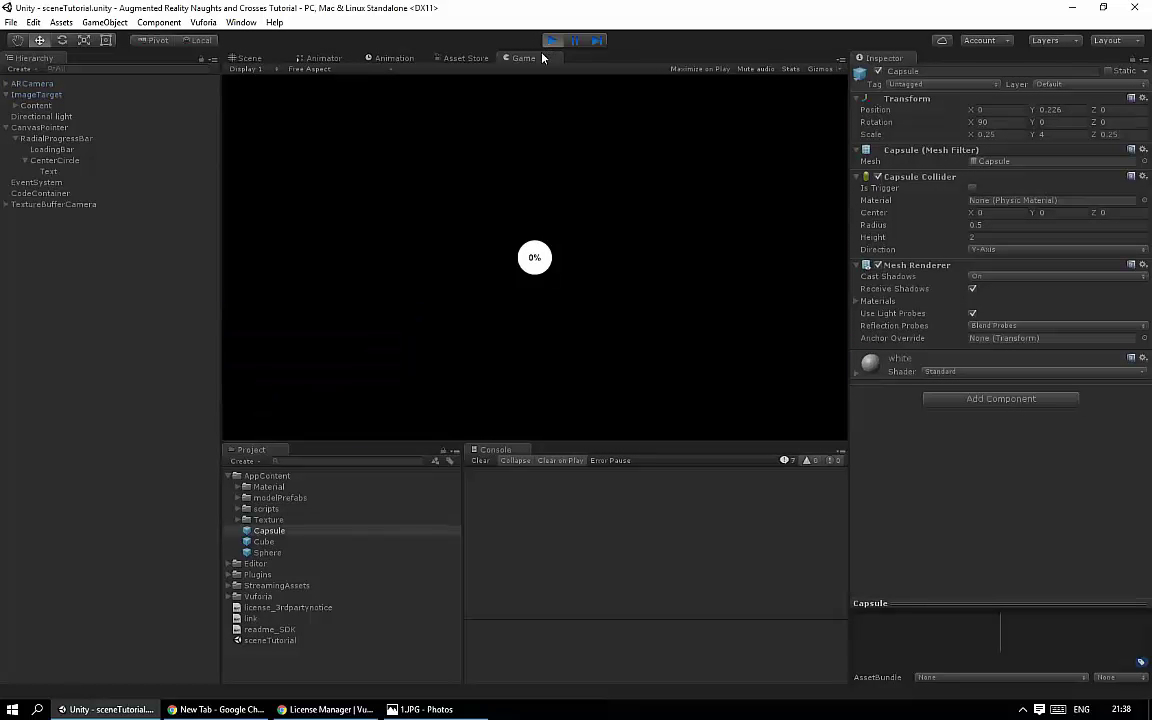
{"action": "right_click", "coordinate": [533, 59]}
{"action": "left_click", "coordinate": [566, 66]}
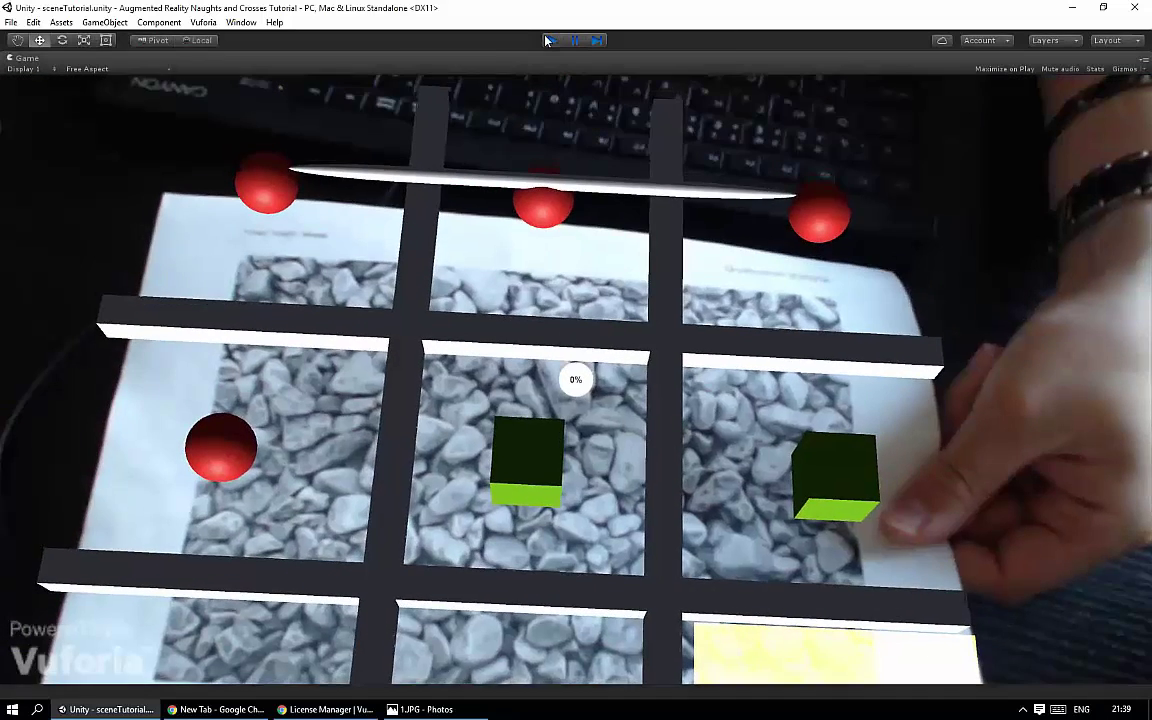
{"action": "left_click", "coordinate": [548, 40]}
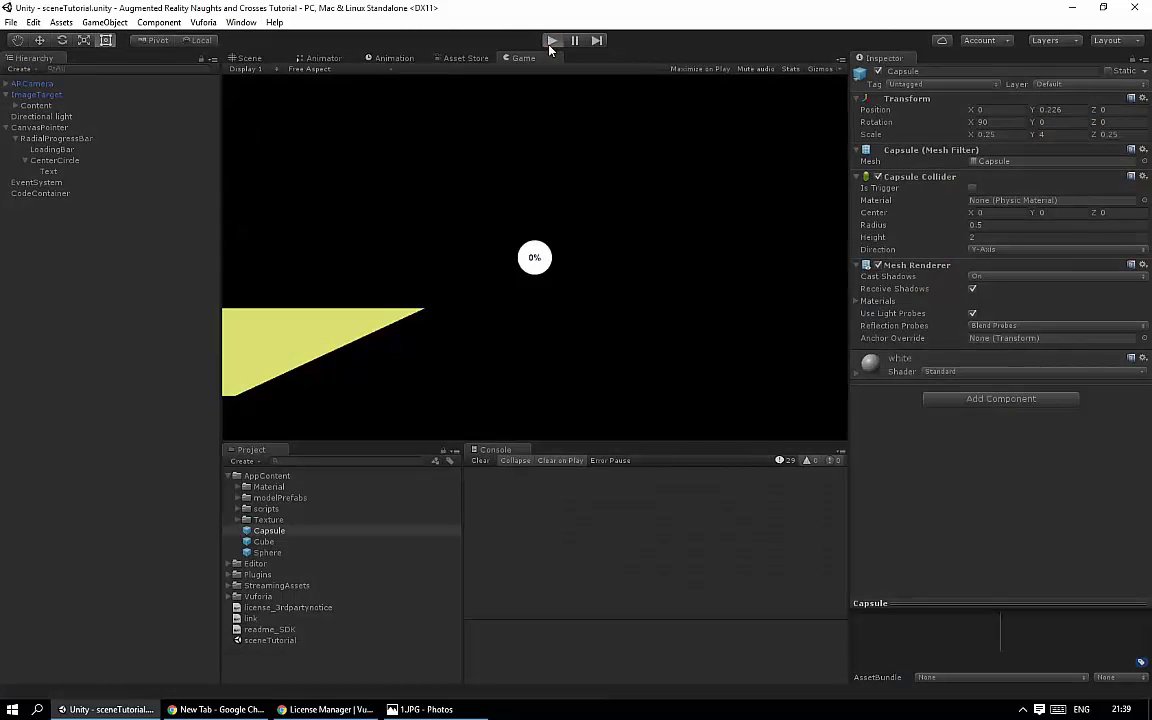
{"action": "key", "text": "ctrl+p"}
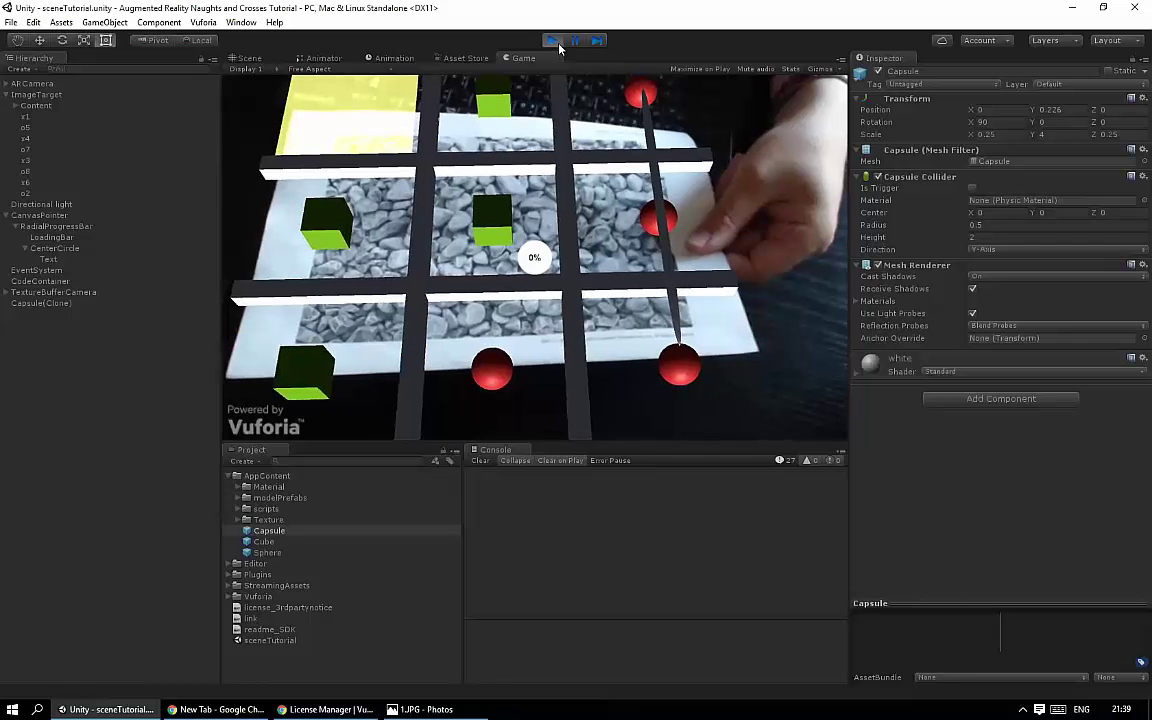
{"action": "left_click", "coordinate": [553, 41]}
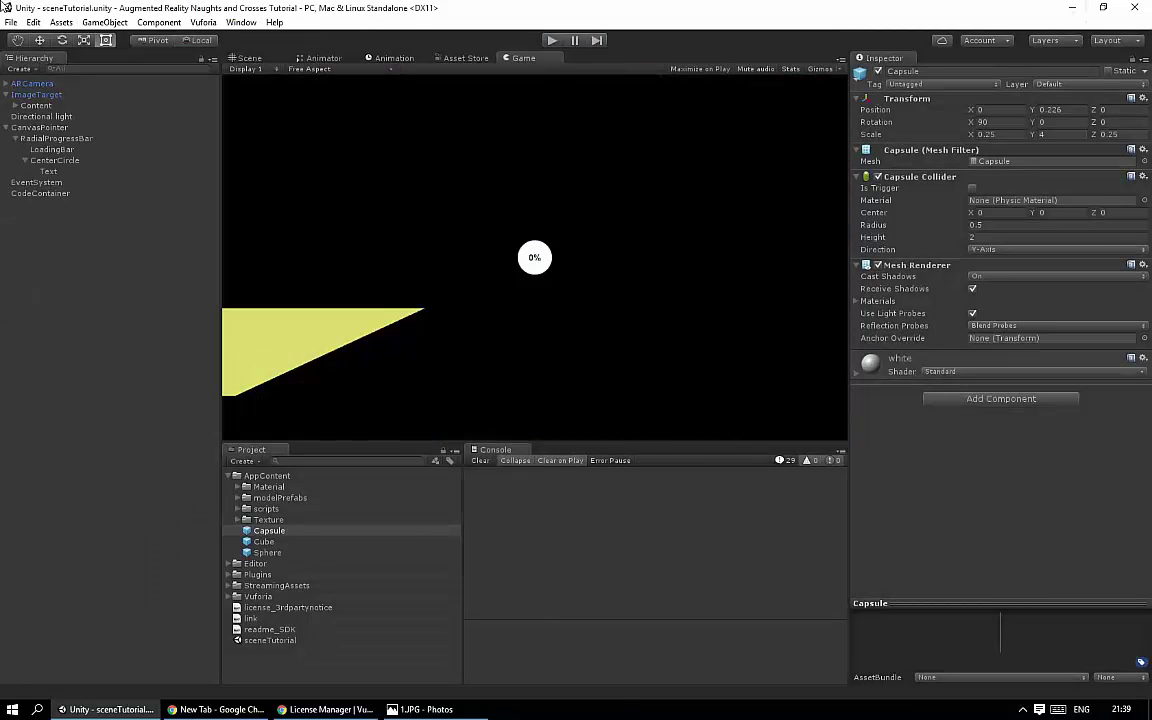
Step: Save the scene and close the Unity editor to the Windows desktop
{"action": "left_click", "coordinate": [10, 22]}
{"action": "key", "text": "Escape"}
{"action": "left_click", "coordinate": [1133, 10]}
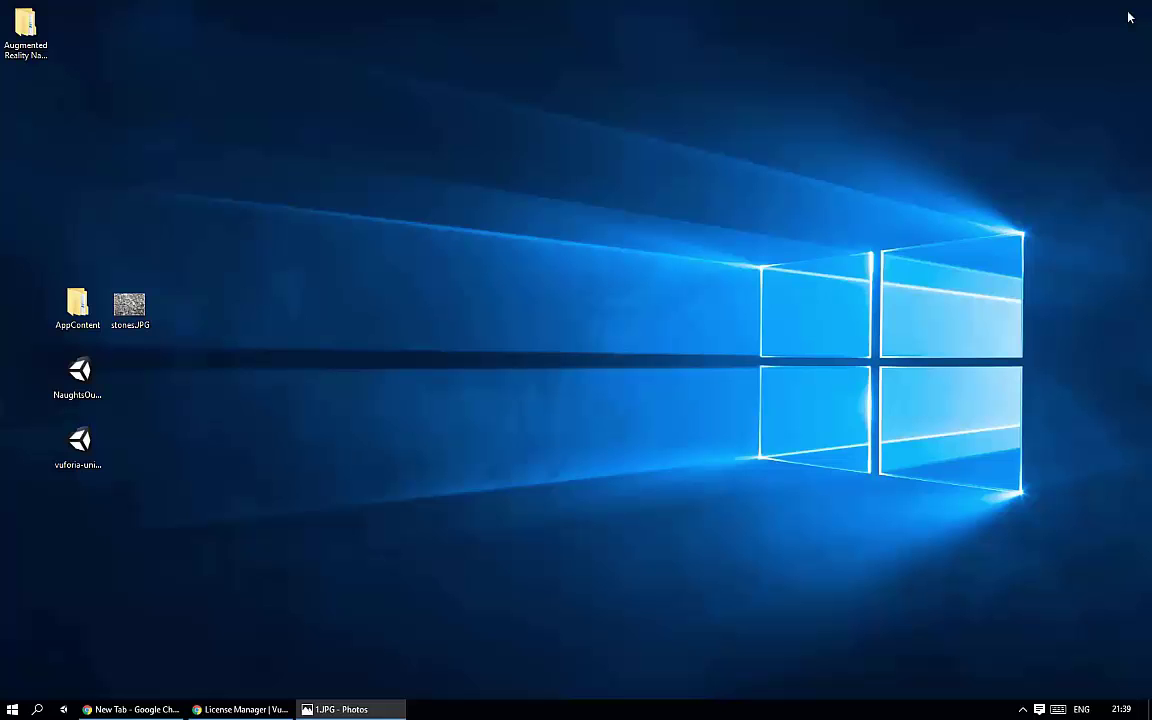